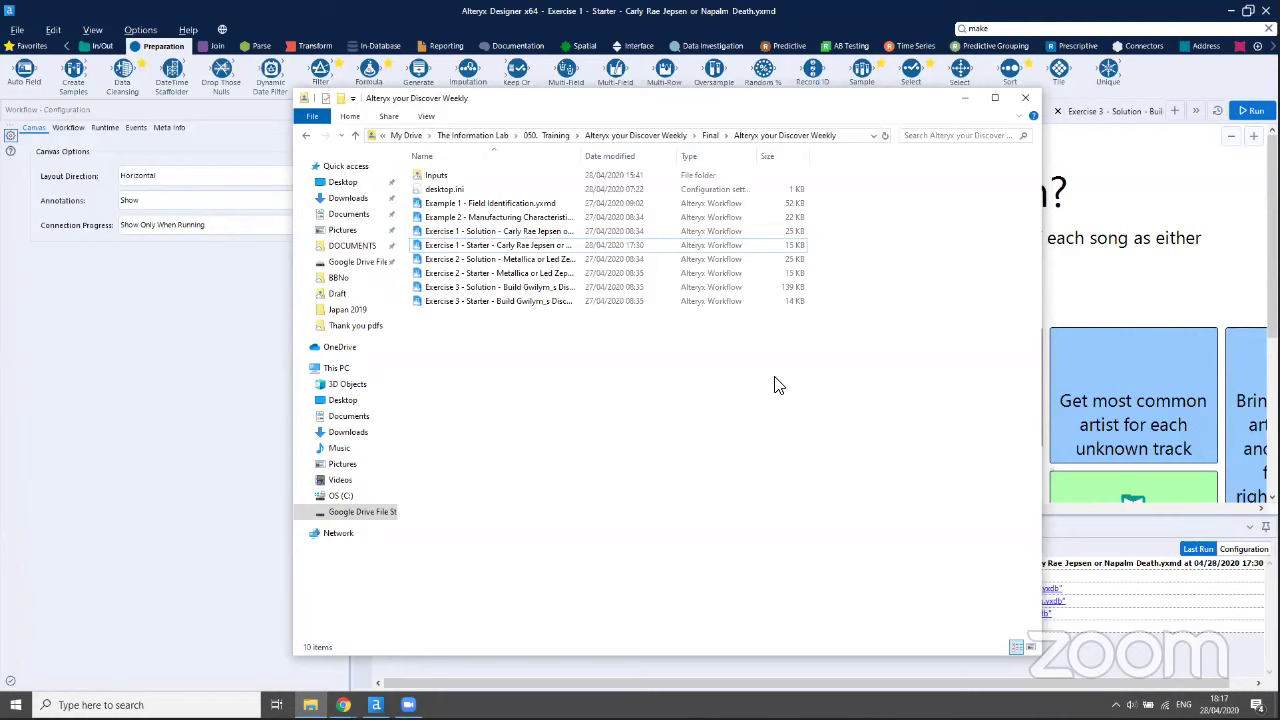
# Open the workflow "Exercise 1 - Starter - Carly Rae Jepsen or Napalm Death.yxmd" in Alteryx Designer and run it
pyautogui.doubleClick(458, 246)
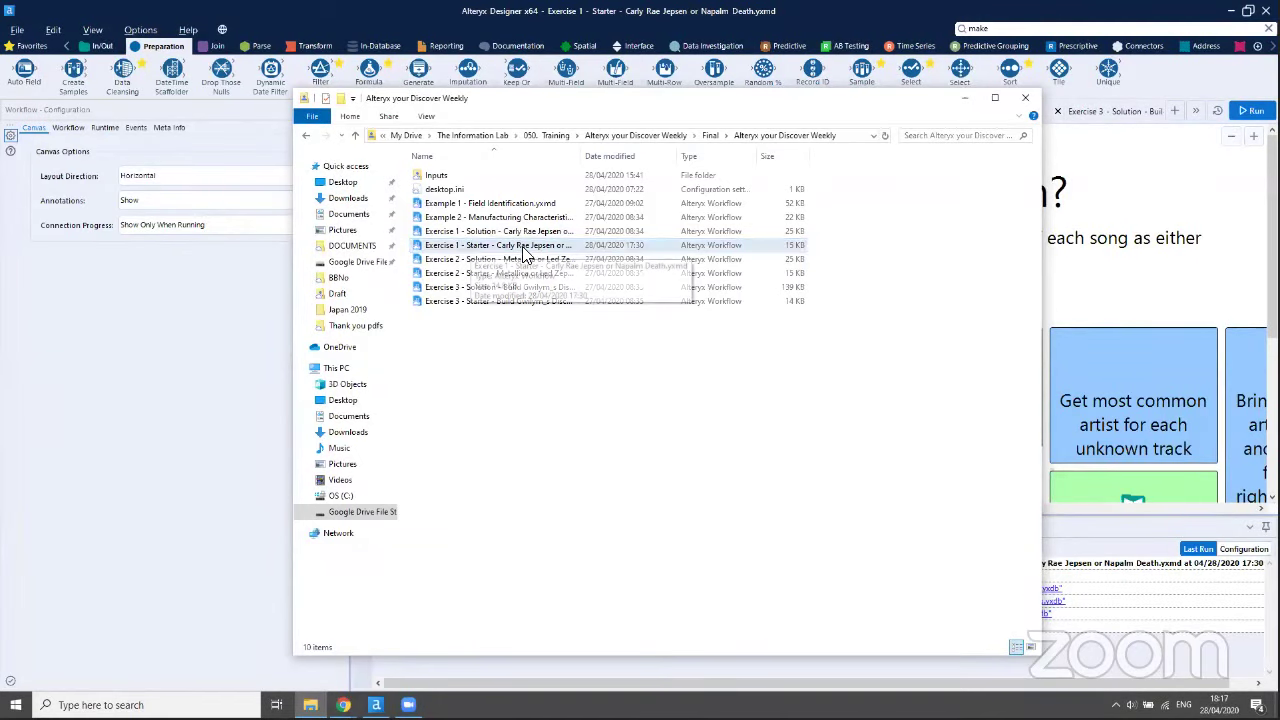
pyautogui.scroll(-3, 907, 197)
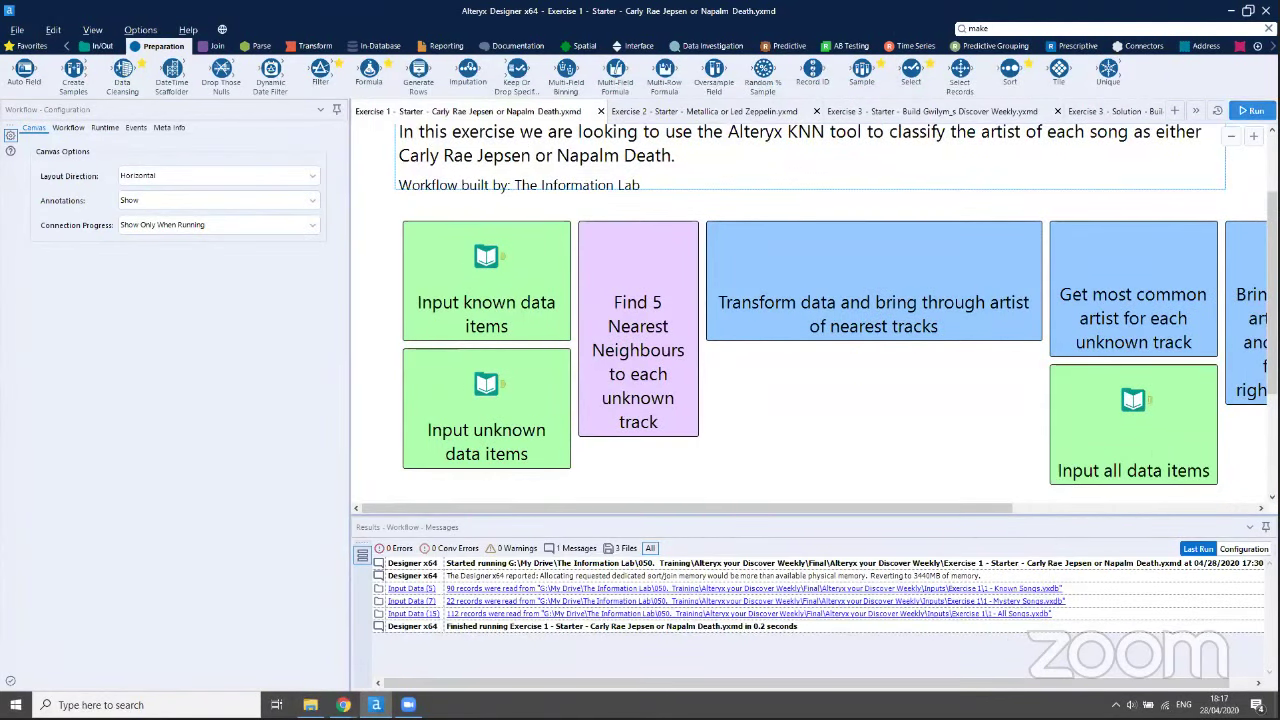
pyautogui.hotkey('ctrl', 'r')
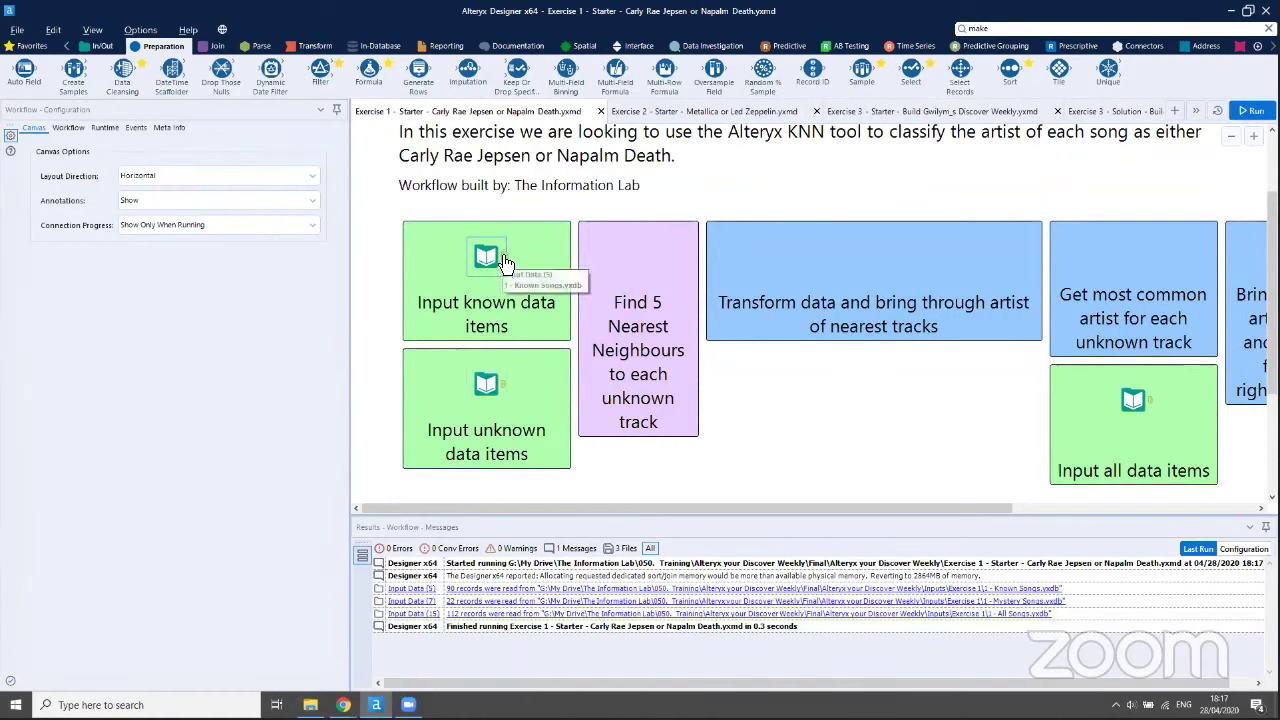
# Examine the output records of the known data input, including the artist and the audio feature columns
pyautogui.click(502, 261)
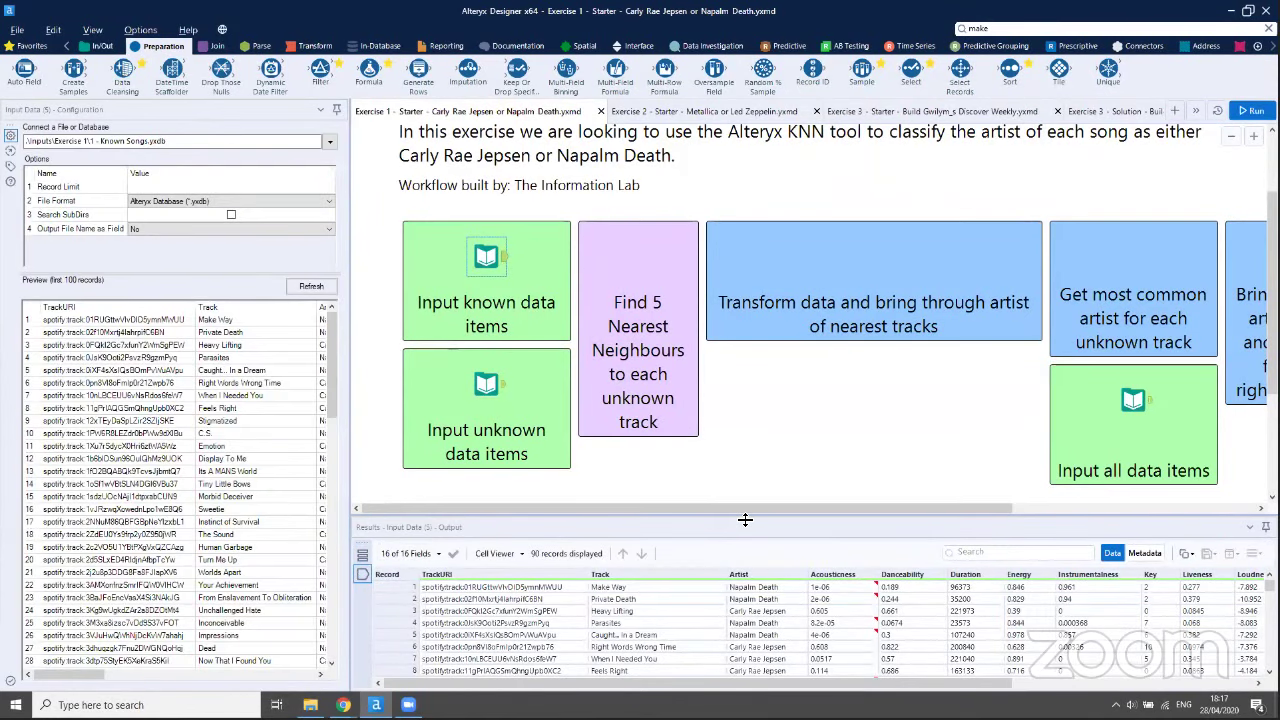
pyautogui.moveTo(745, 519); pyautogui.dragTo(727, 342)
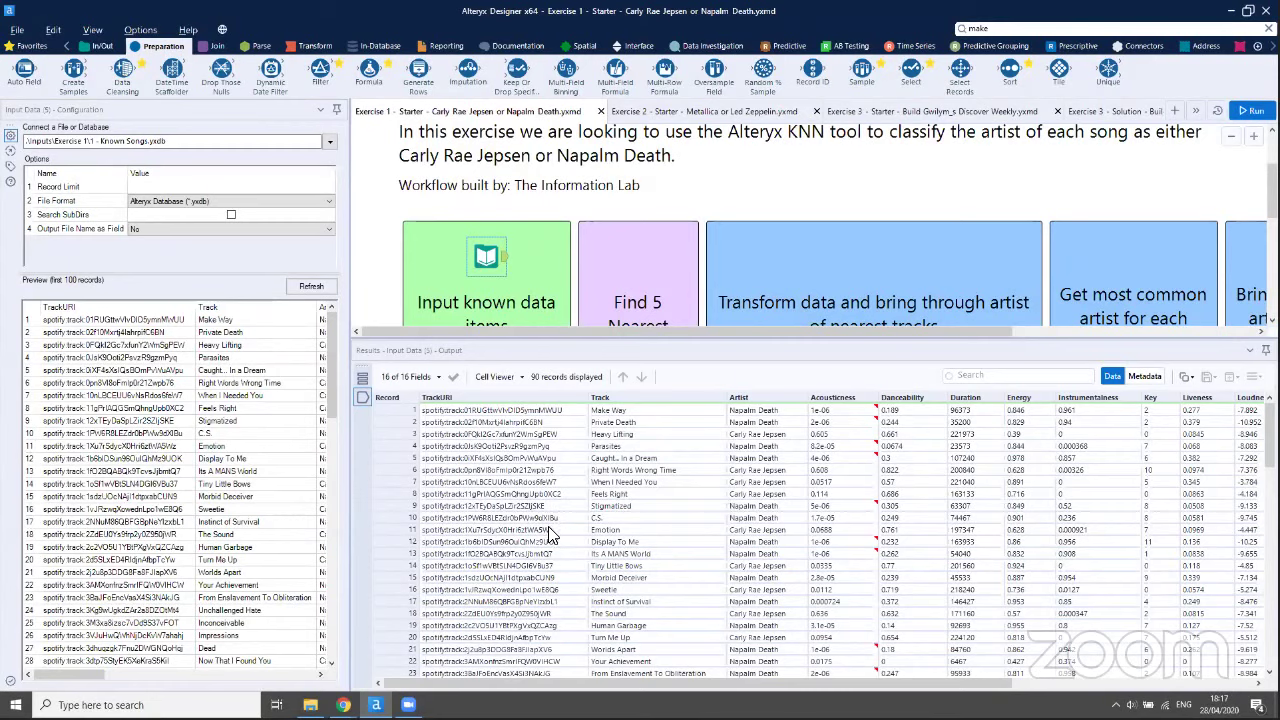
pyautogui.click(705, 411)
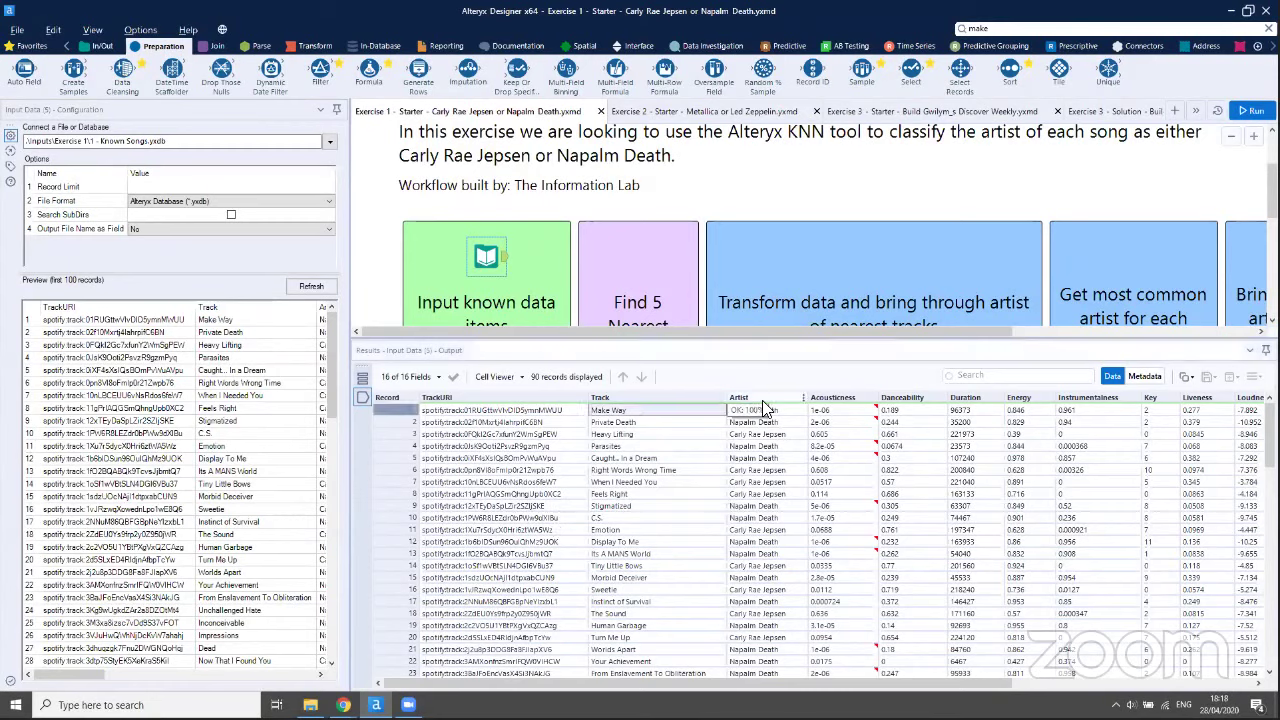
pyautogui.click(880, 683)
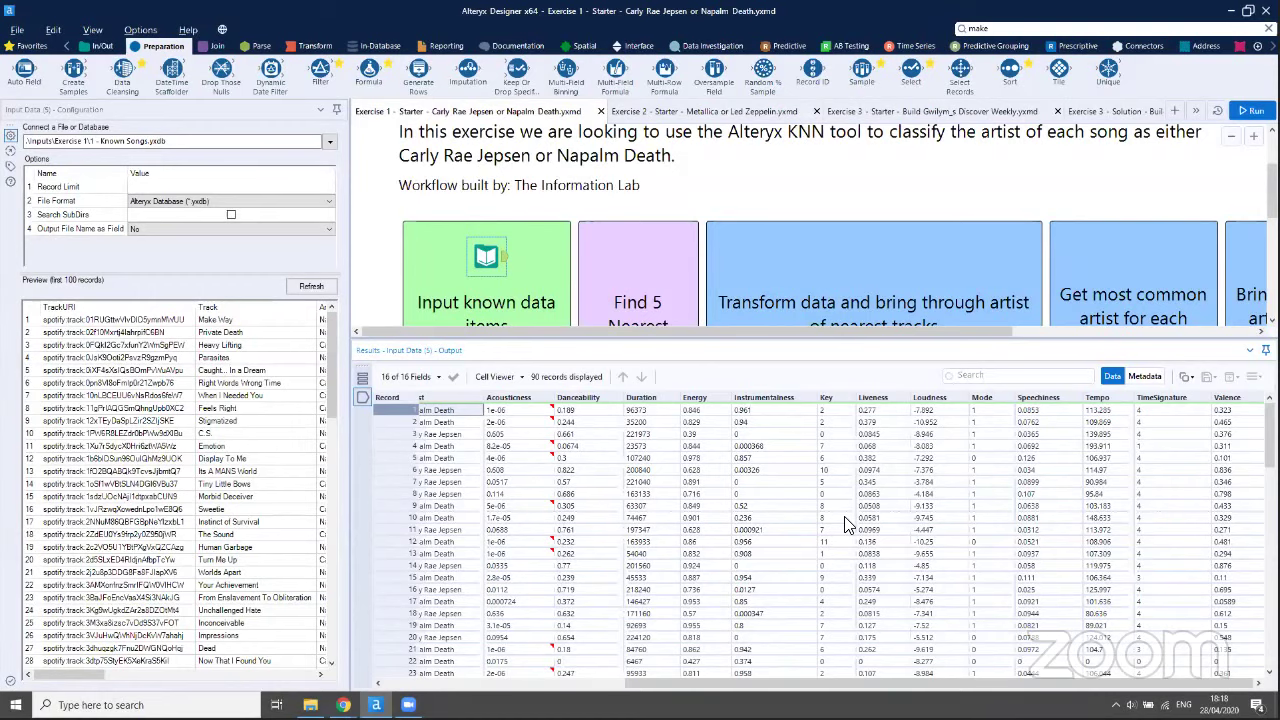
pyautogui.moveTo(757, 350); pyautogui.dragTo(760, 530)
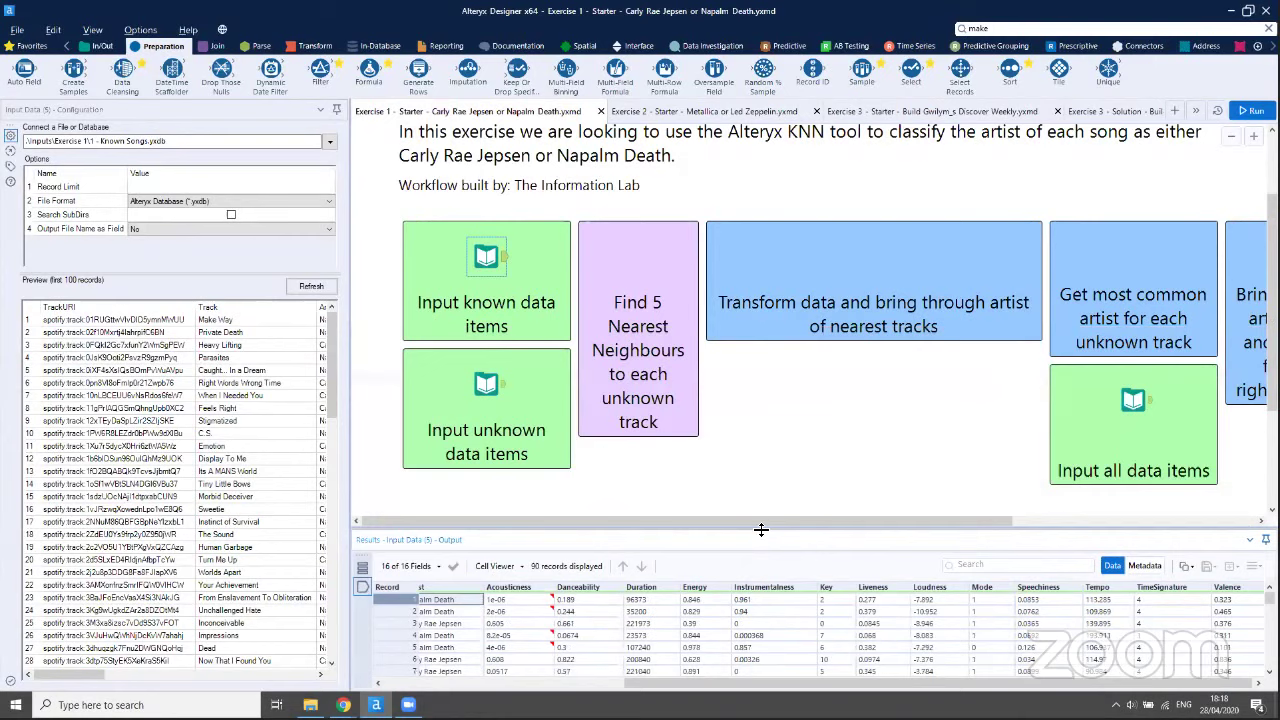
# Examine the output records and columns of the unknown data input, 1 - Mystery Songs.yxdb
pyautogui.click(505, 392)
pyautogui.scroll(-1, 585, 355)
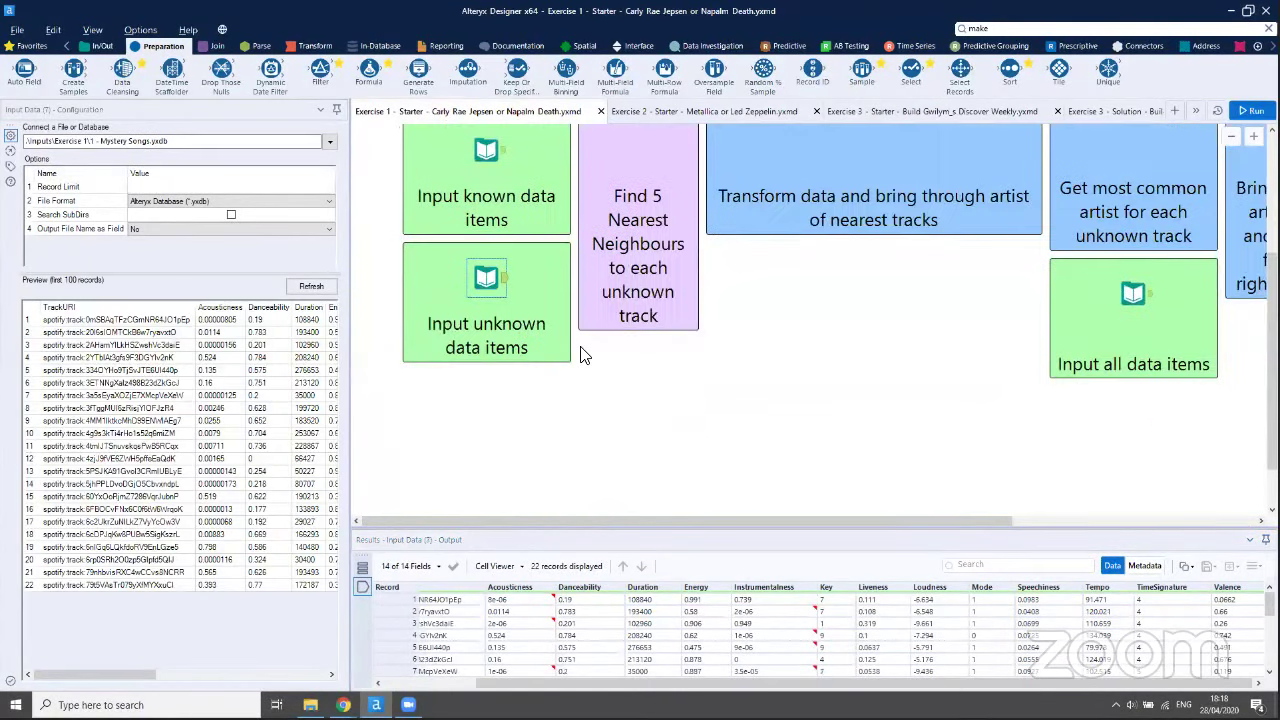
pyautogui.moveTo(647, 524); pyautogui.dragTo(619, 363)
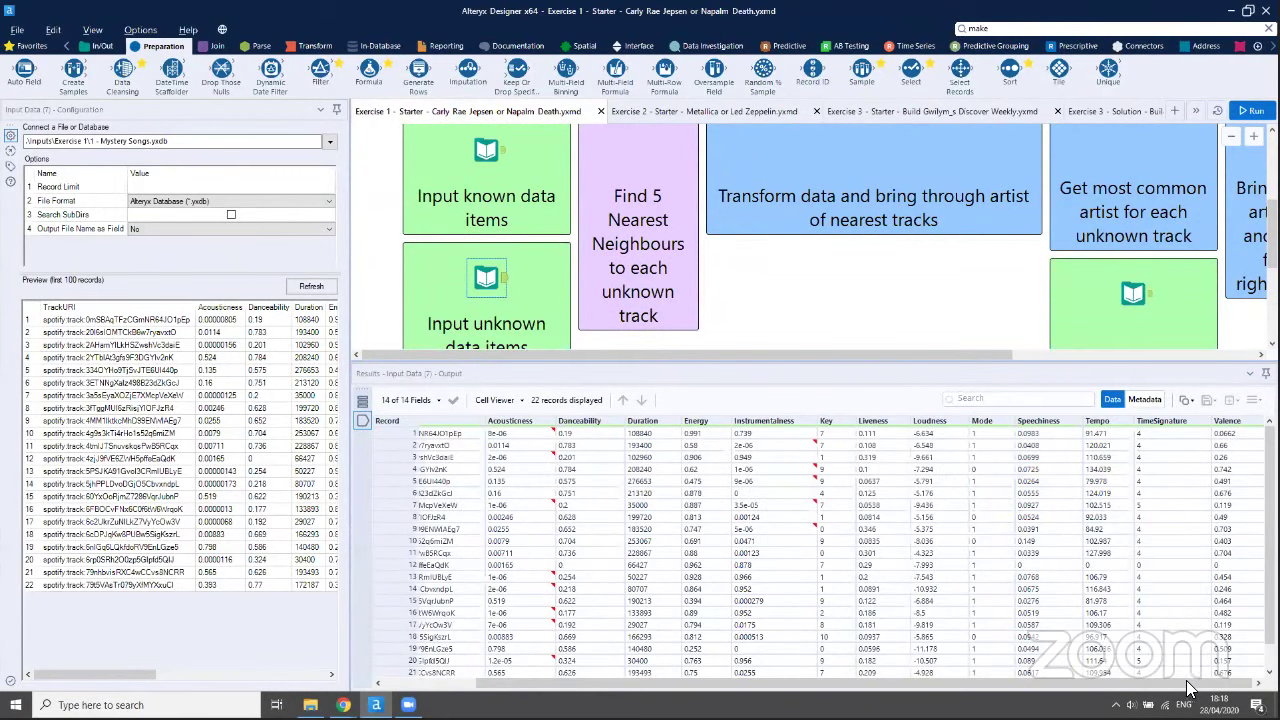
pyautogui.moveTo(1190, 688); pyautogui.dragTo(1090, 688)
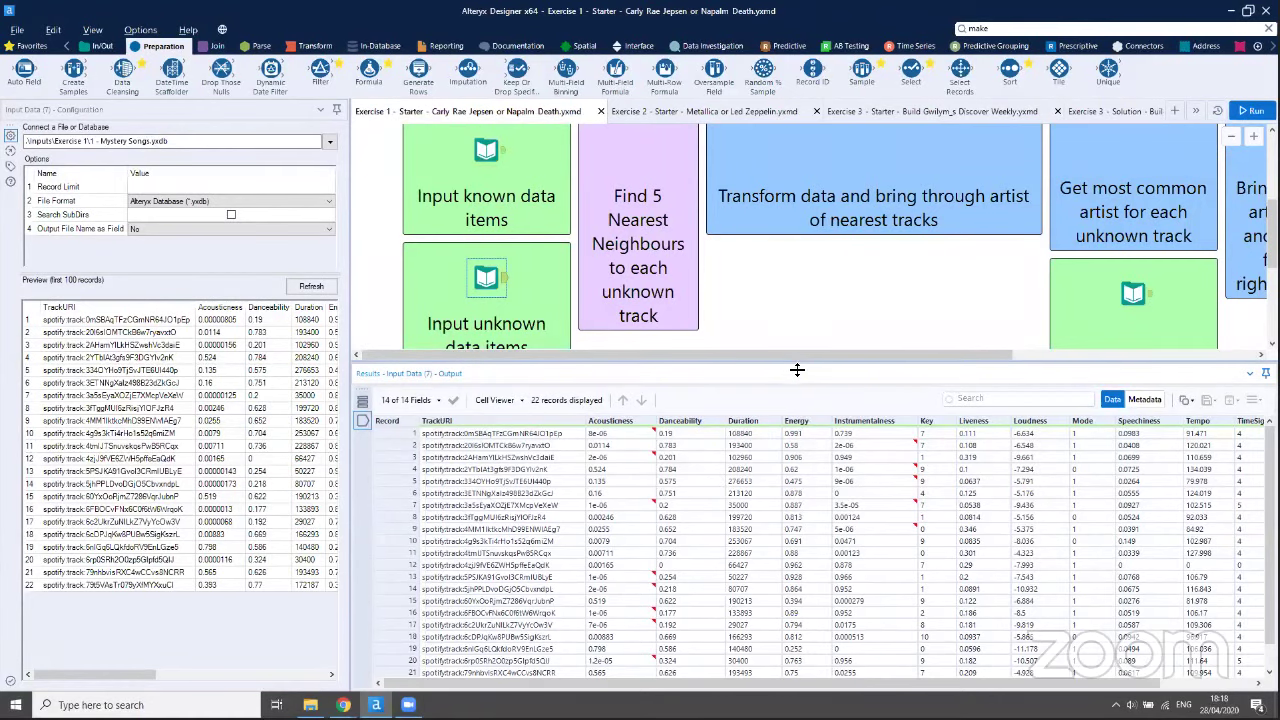
pyautogui.moveTo(795, 368); pyautogui.dragTo(795, 518)
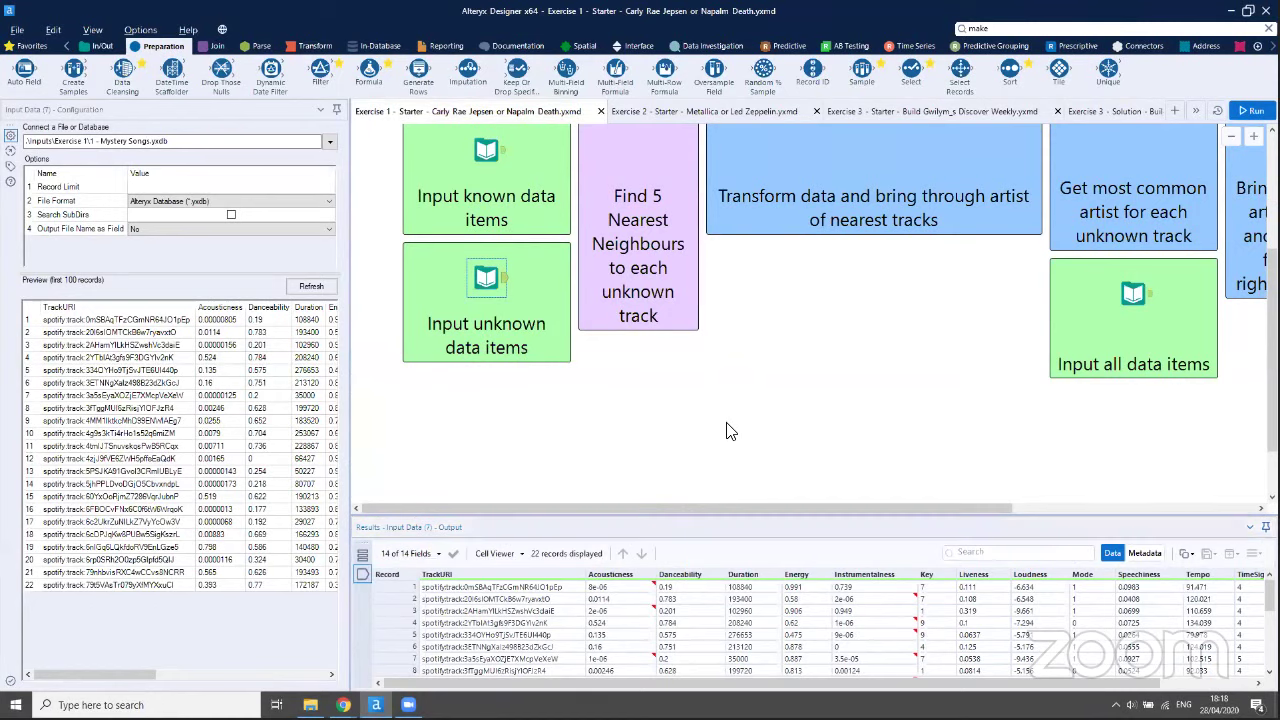
# Add a Find Nearest Neighbors tool to the purple container, connecting the known data to its D input and the unknown data to Q
pyautogui.scroll(1, 729, 429)
pyautogui.click(1014, 28)
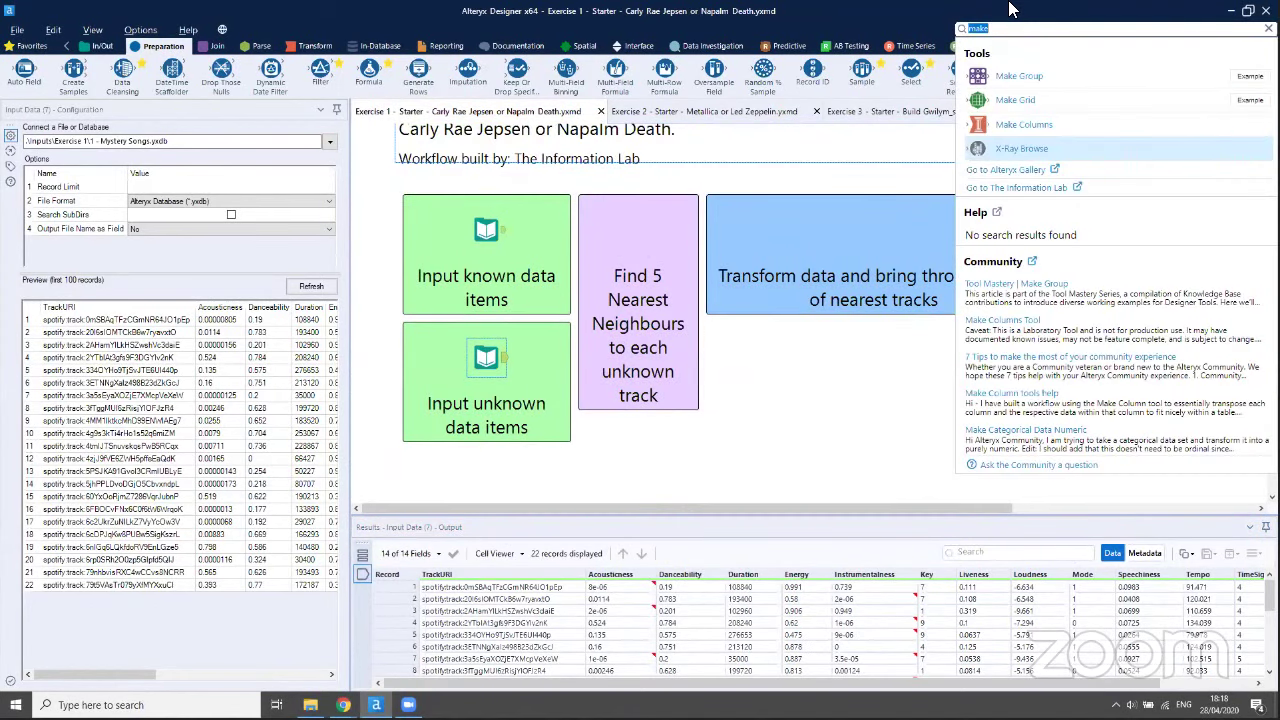
pyautogui.write('nearest')
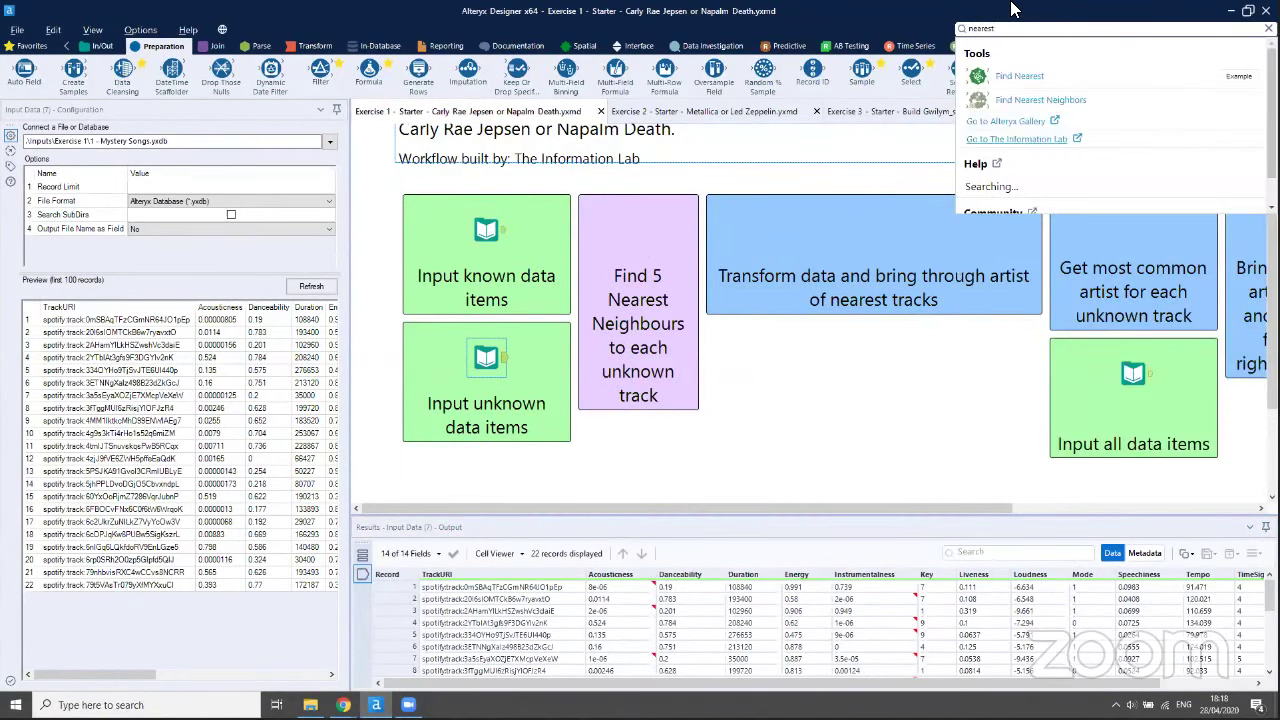
pyautogui.moveTo(1073, 101); pyautogui.dragTo(638, 236)
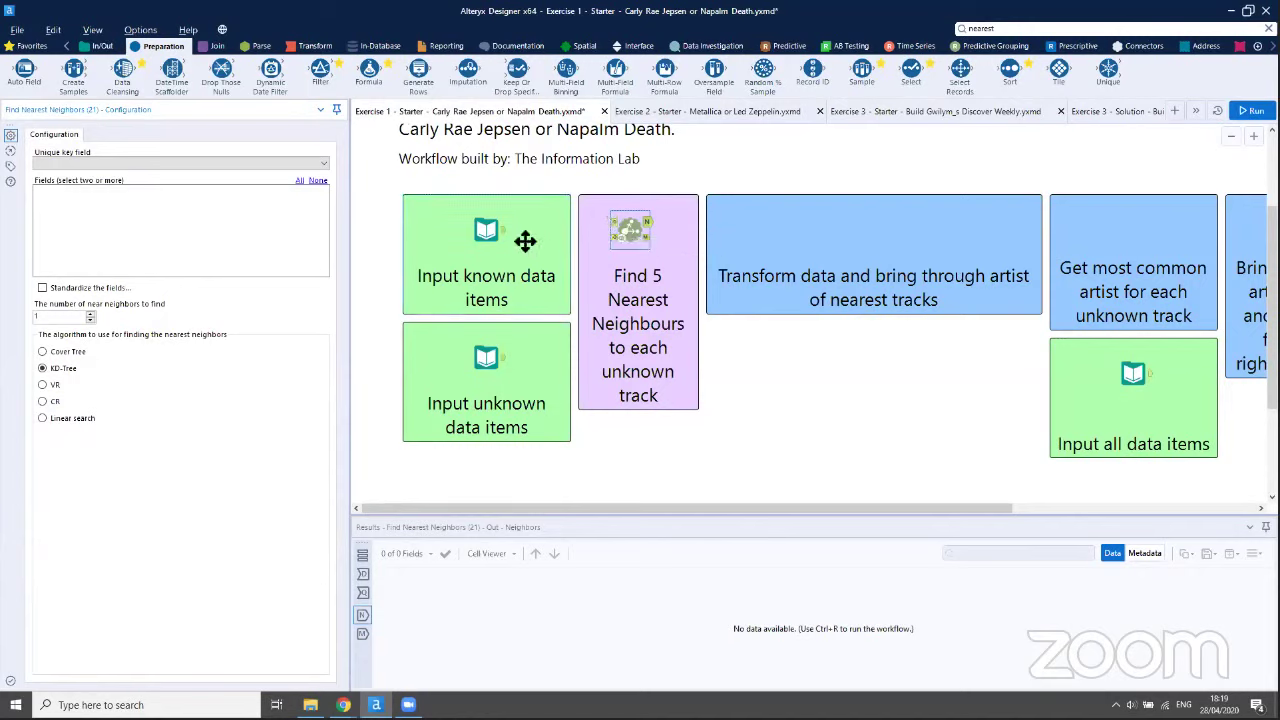
pyautogui.moveTo(505, 230); pyautogui.dragTo(620, 228)
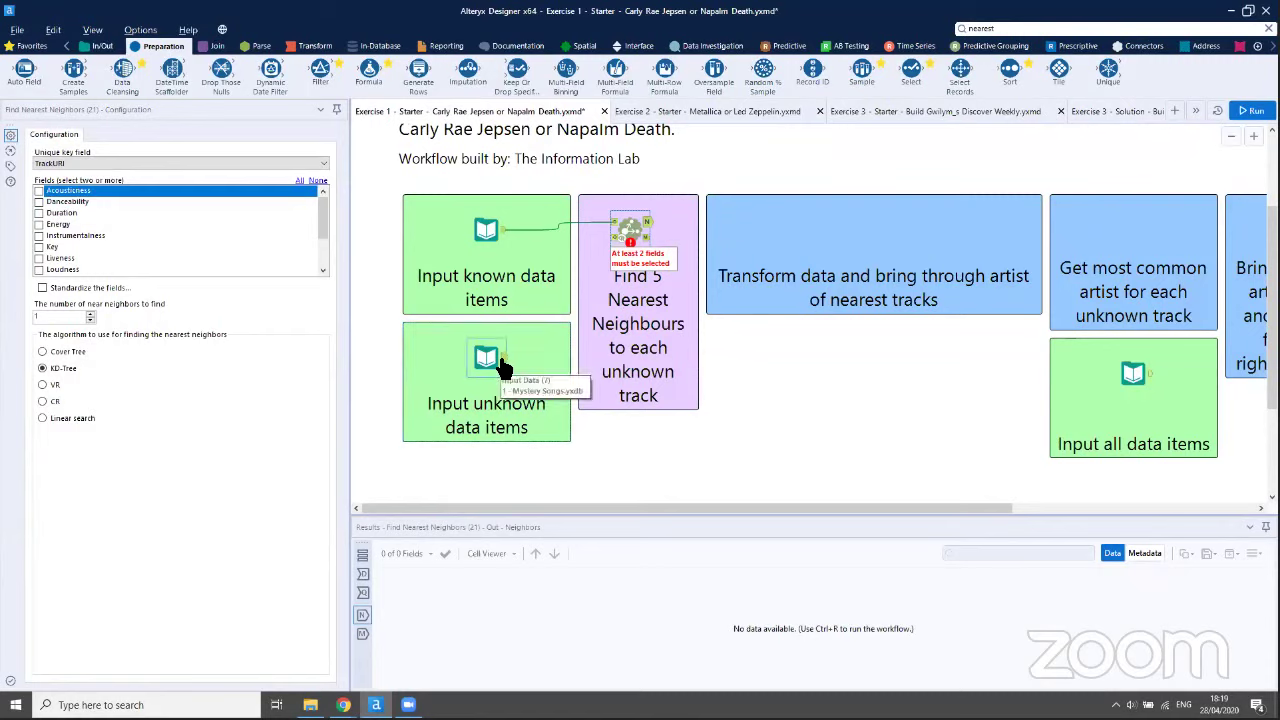
pyautogui.moveTo(506, 358); pyautogui.dragTo(615, 241)
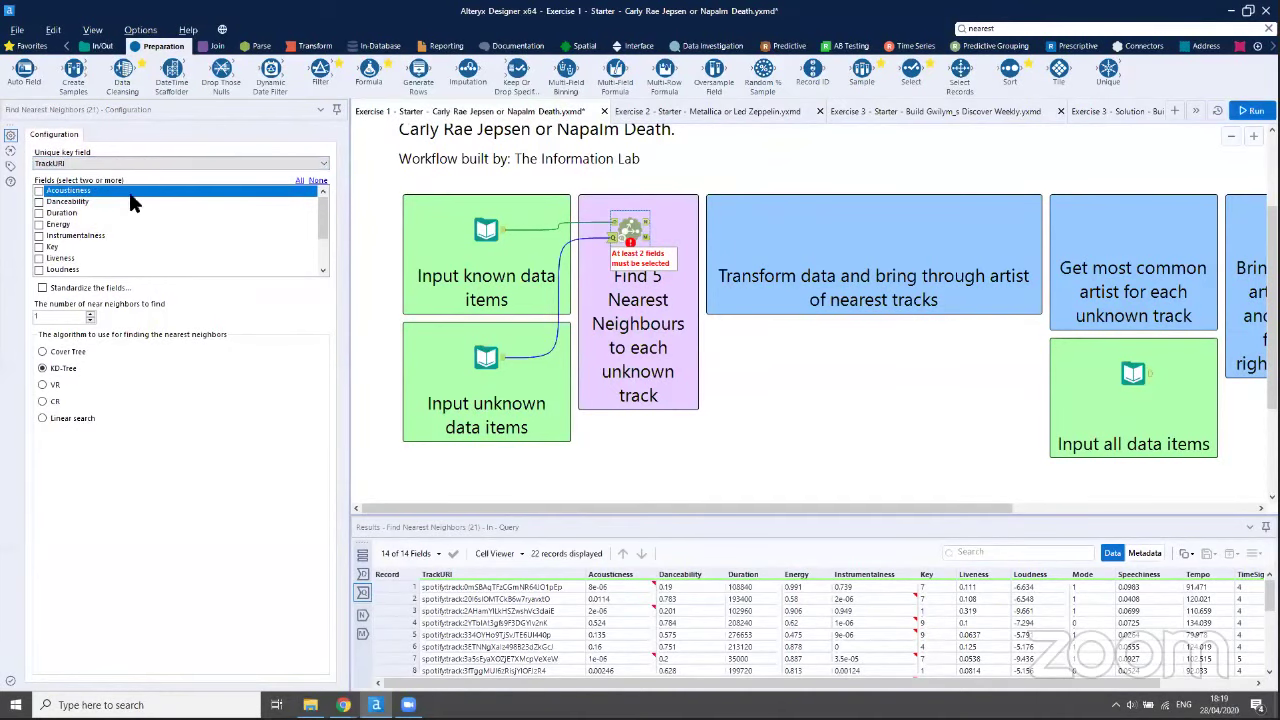
# Launch ZoomIt and magnify the unique key field setting in the Find Nearest Neighbors configuration
pyautogui.click(15, 704)
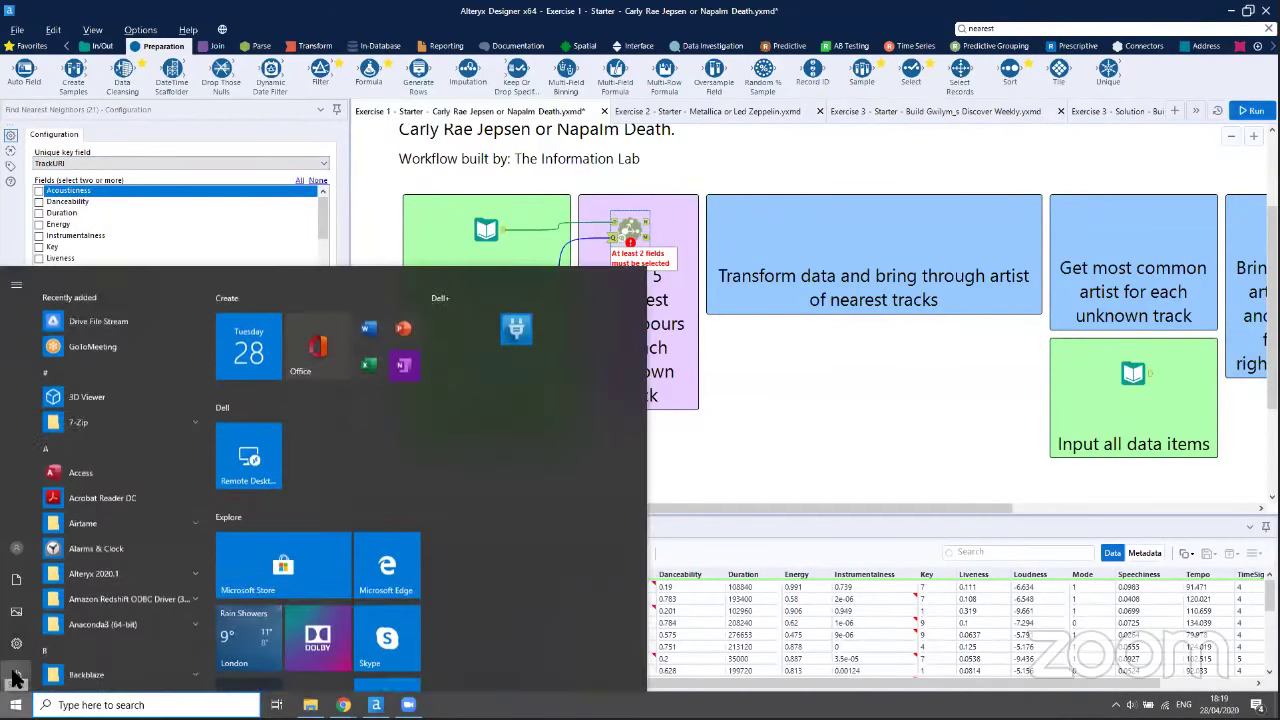
pyautogui.write('zoomit')
pyautogui.press('Return')
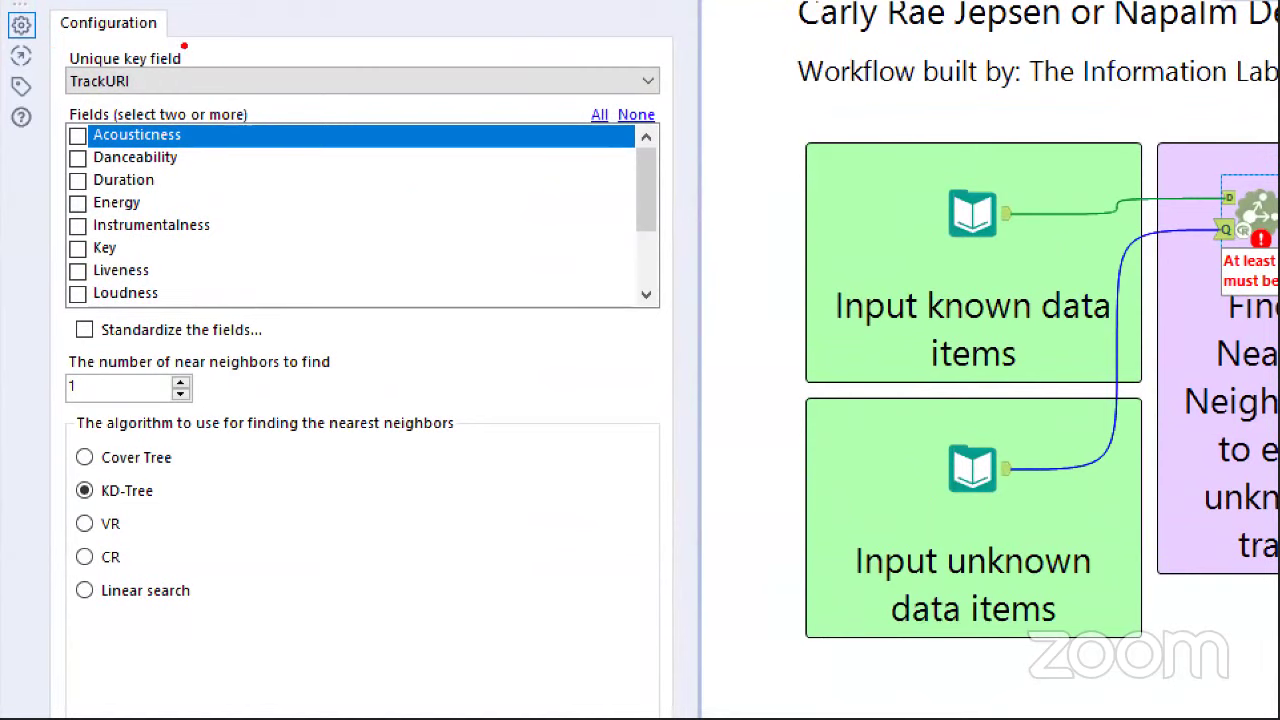
pyautogui.moveTo(190, 58)
pyautogui.mouseDown()
pyautogui.moveTo(98, 18)
pyautogui.moveTo(30, 55)
pyautogui.moveTo(75, 107)
pyautogui.moveTo(207, 75)
pyautogui.moveTo(183, 17)
pyautogui.mouseUp()
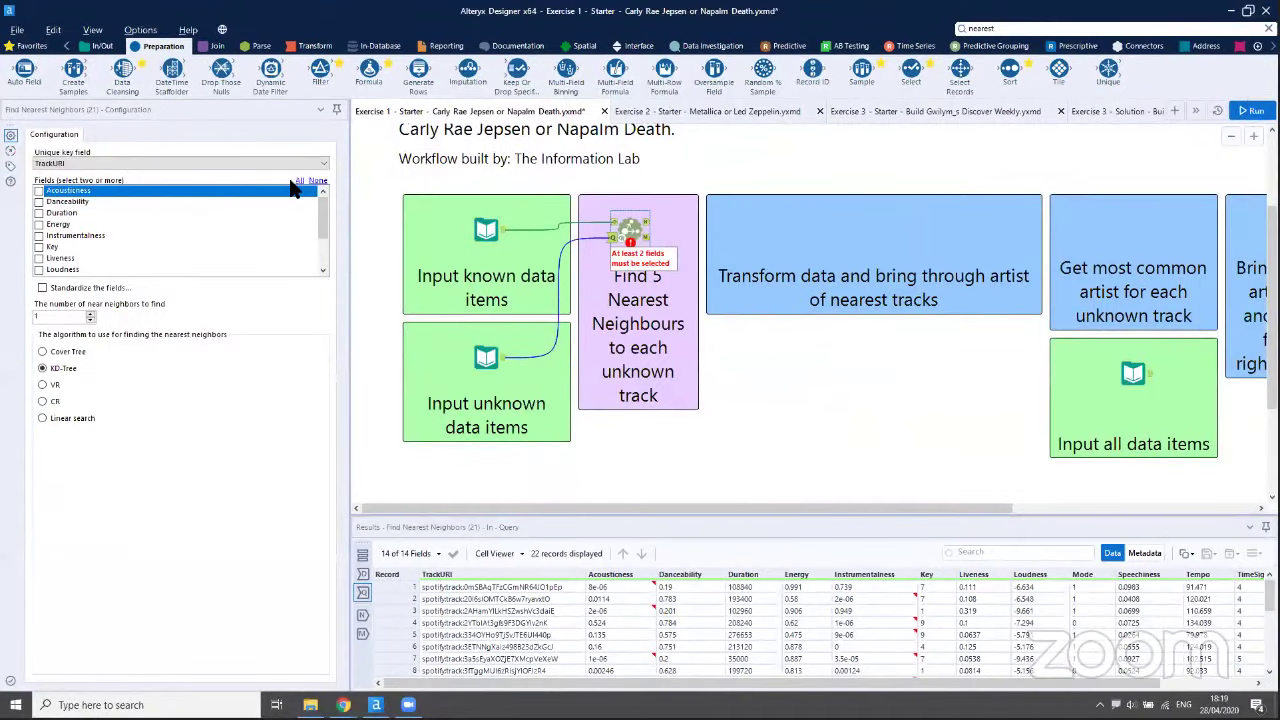
# Include all listed fields in the nearest neighbour search and enable standardization of the fields
pyautogui.click(299, 181)
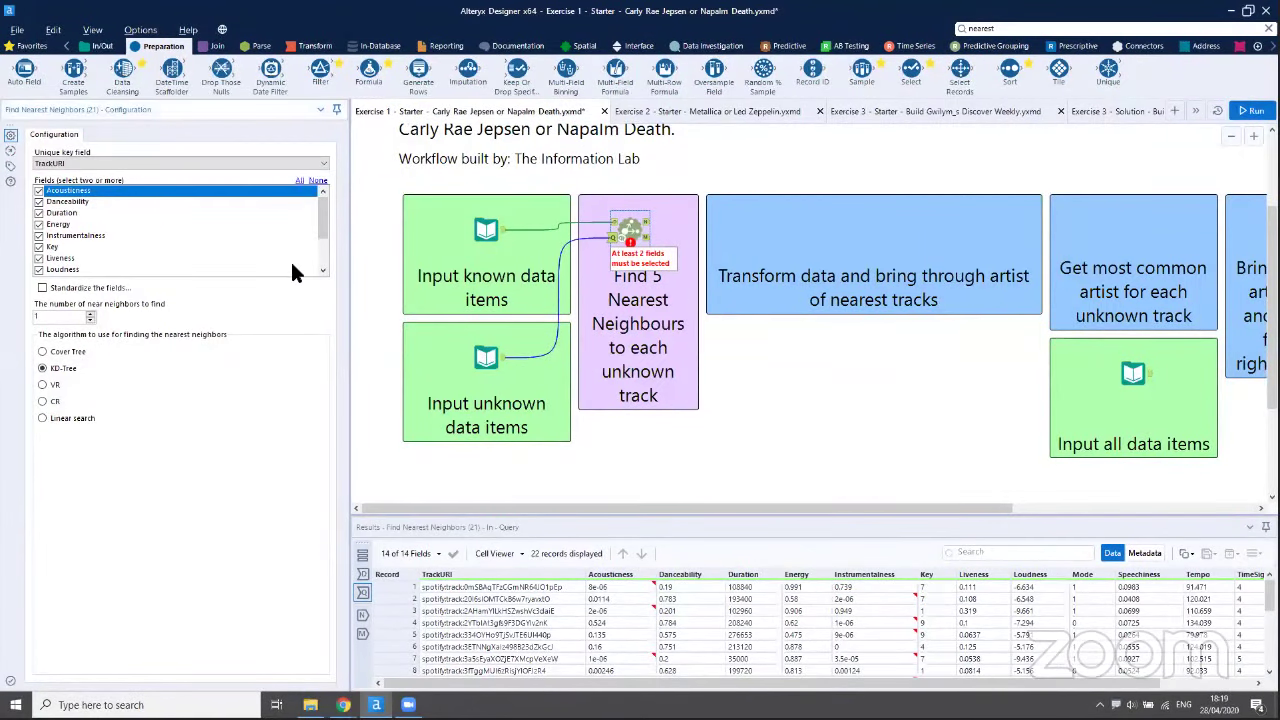
pyautogui.moveTo(318, 215)
pyautogui.mouseDown()
pyautogui.moveTo(321, 262)
pyautogui.moveTo(321, 212)
pyautogui.mouseUp()
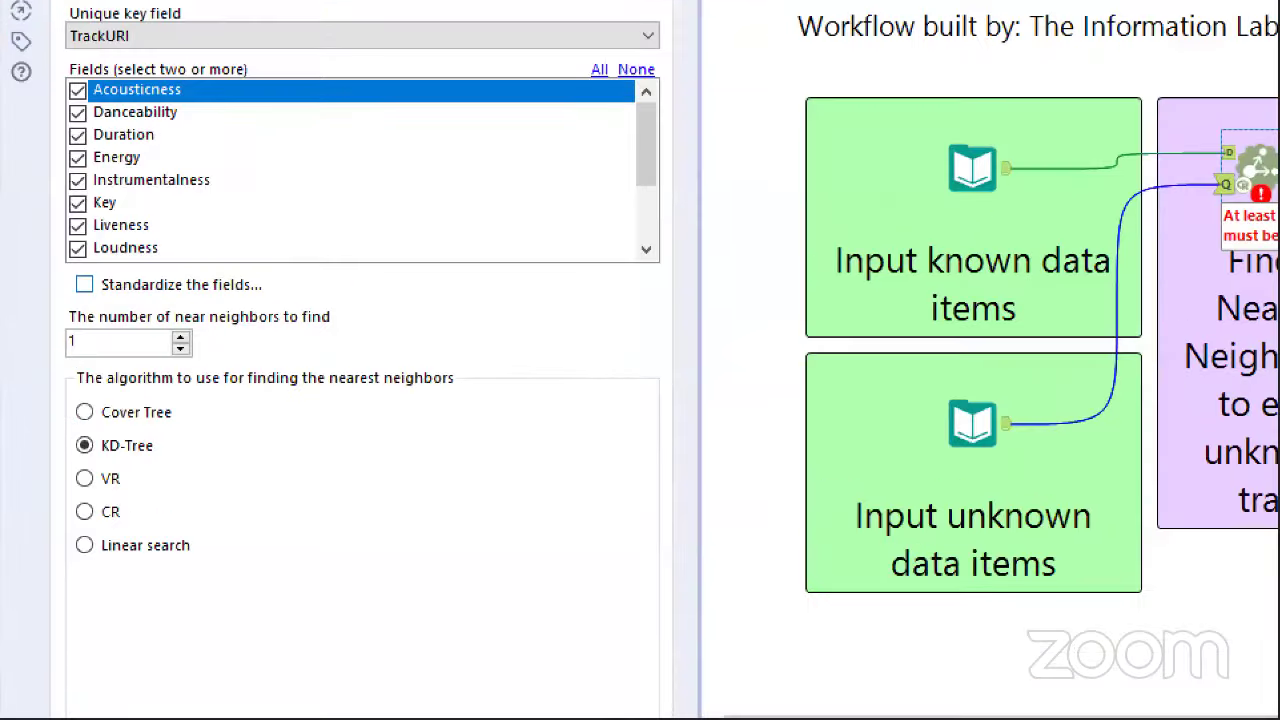
pyautogui.moveTo(96, 268)
pyautogui.mouseDown()
pyautogui.moveTo(58, 264)
pyautogui.moveTo(96, 314)
pyautogui.moveTo(90, 245)
pyautogui.moveTo(128, 300)
pyautogui.moveTo(84, 250)
pyautogui.moveTo(114, 326)
pyautogui.moveTo(88, 252)
pyautogui.moveTo(140, 322)
pyautogui.moveTo(70, 250)
pyautogui.mouseUp()
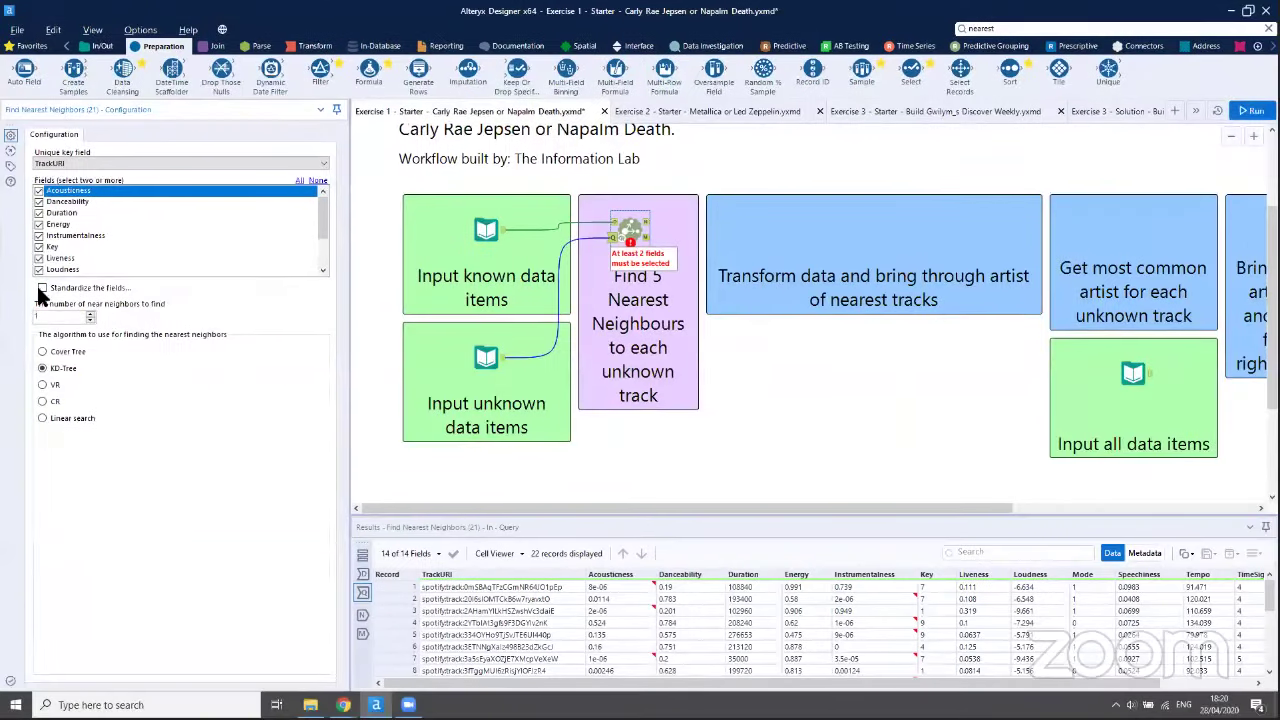
pyautogui.click(84, 284)
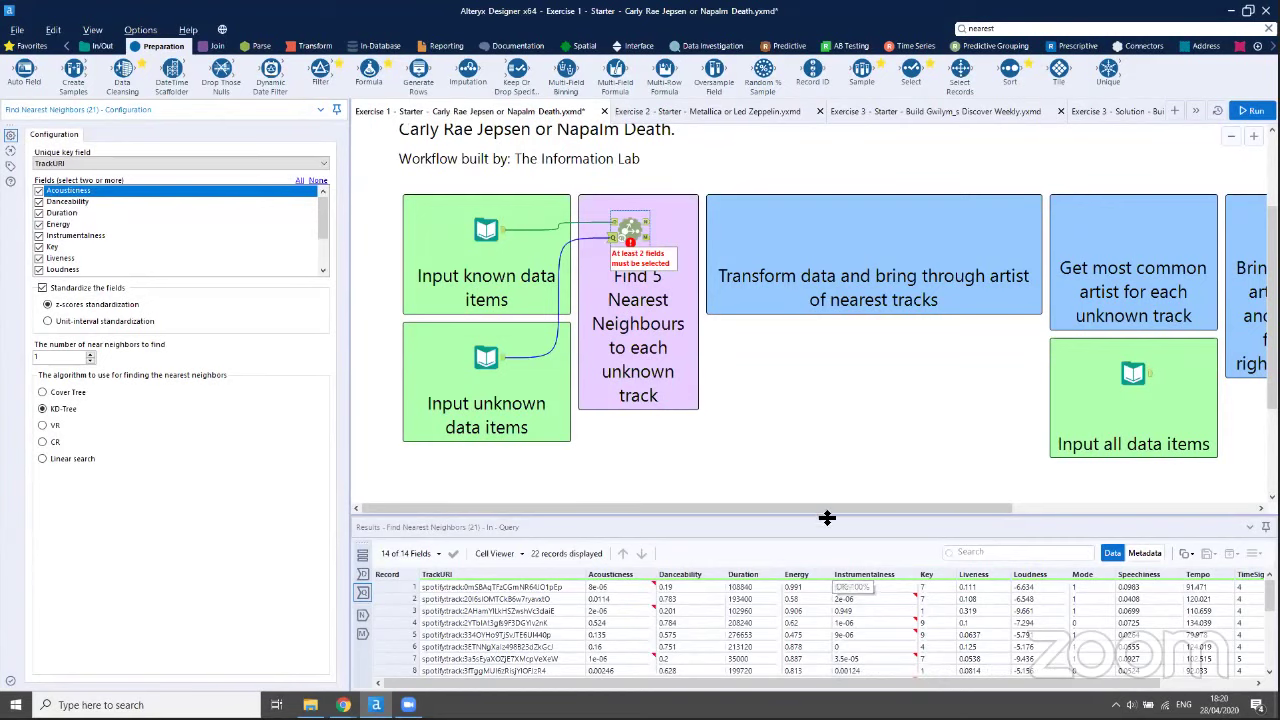
# Compare the value ranges of the Danceability and Duration fields in the query data of the Find Nearest Neighbors tool
pyautogui.moveTo(829, 517); pyautogui.dragTo(817, 464)
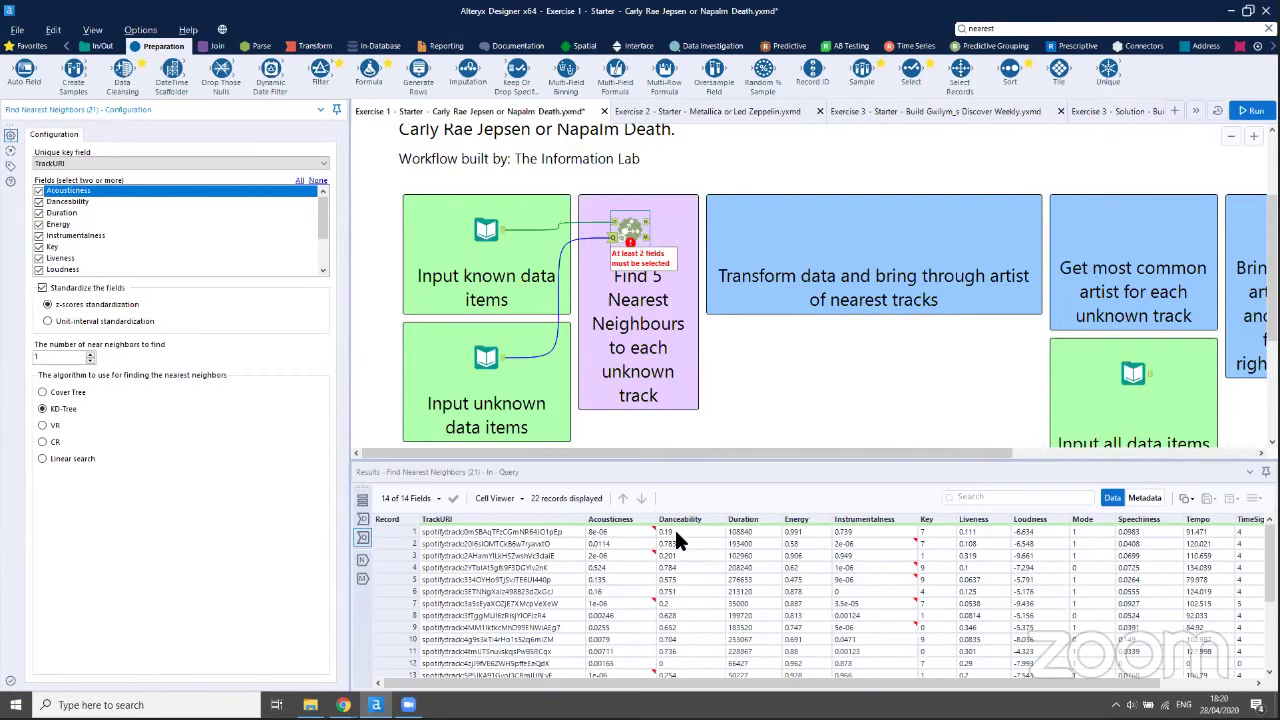
pyautogui.scroll(-3, 690, 560)
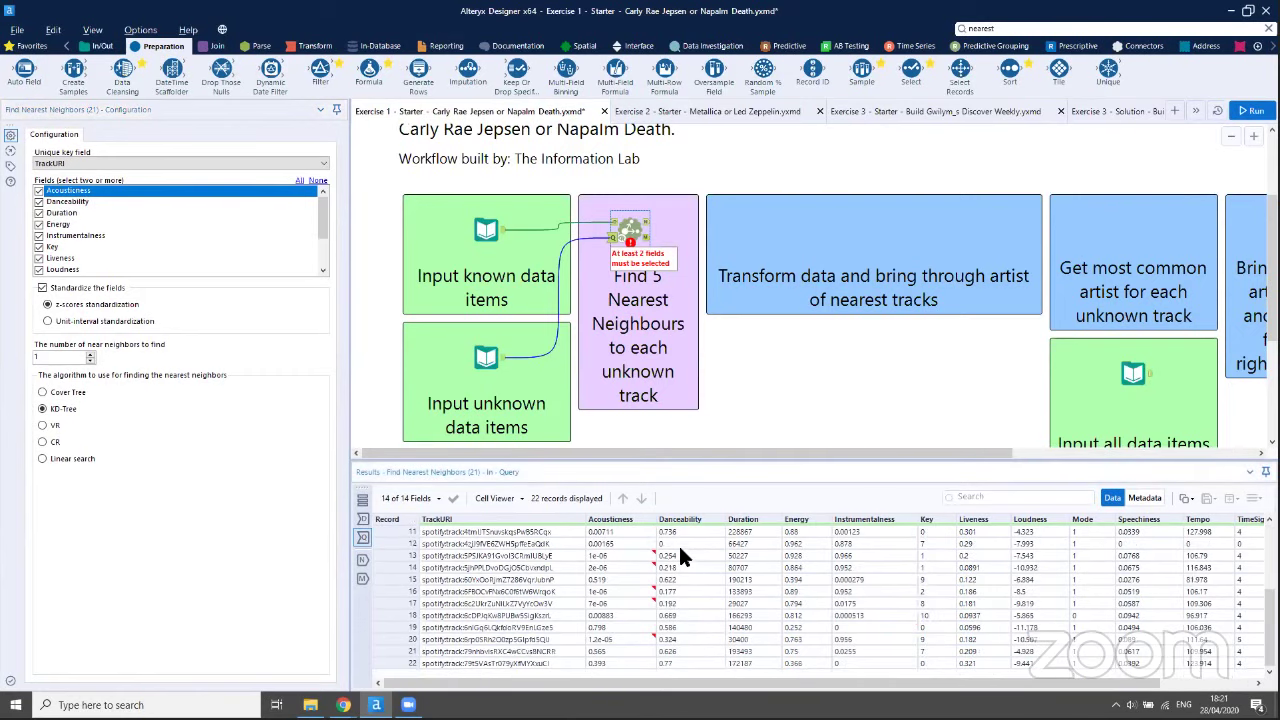
pyautogui.click(678, 543)
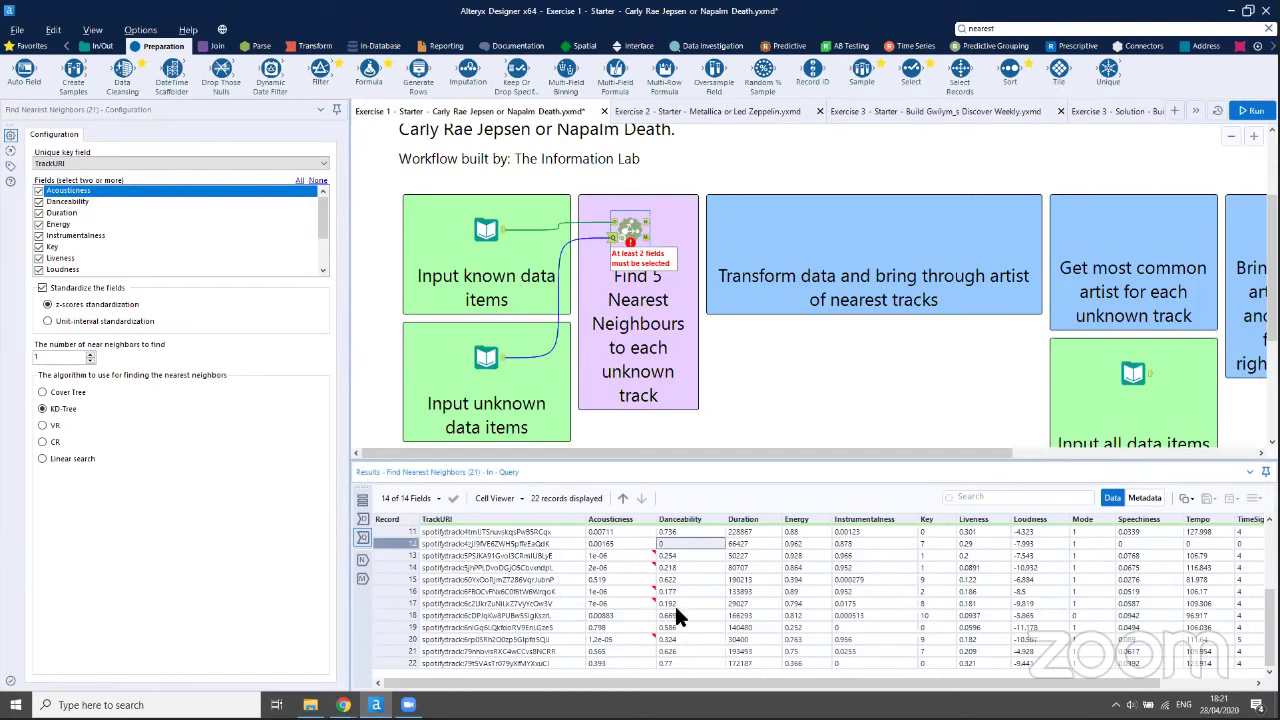
pyautogui.scroll(3, 680, 647)
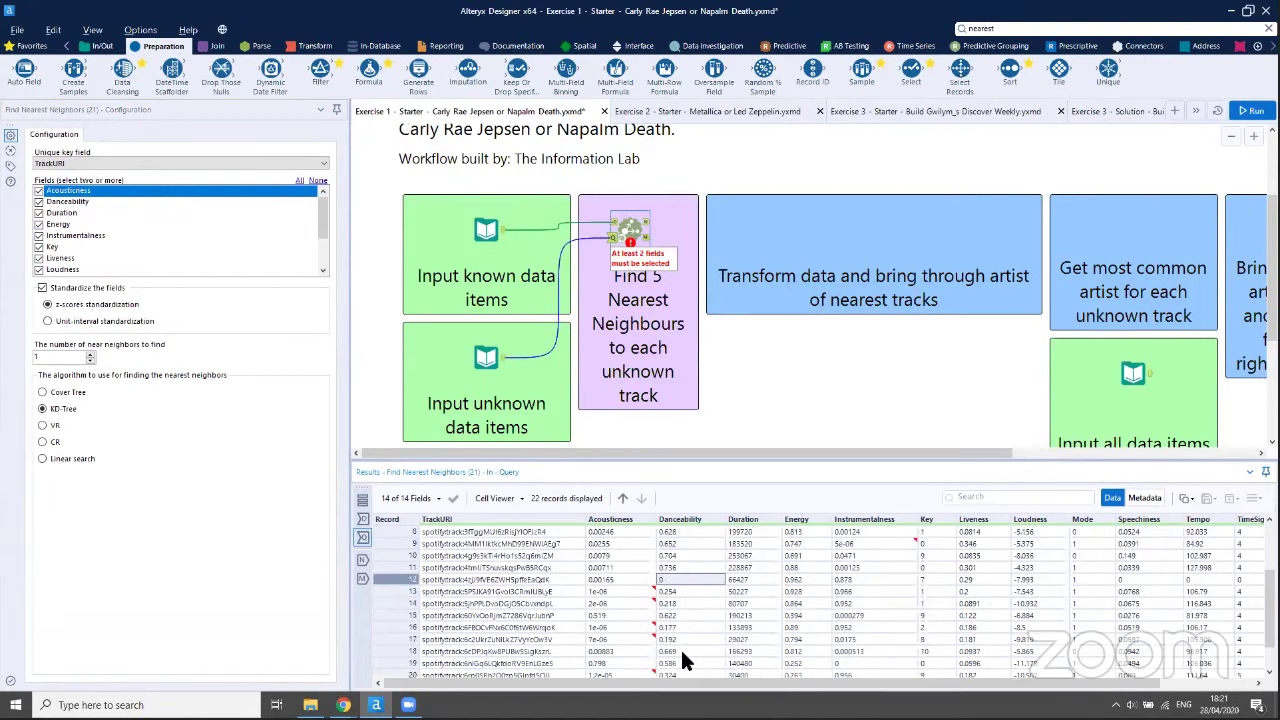
pyautogui.scroll(-3, 682, 556)
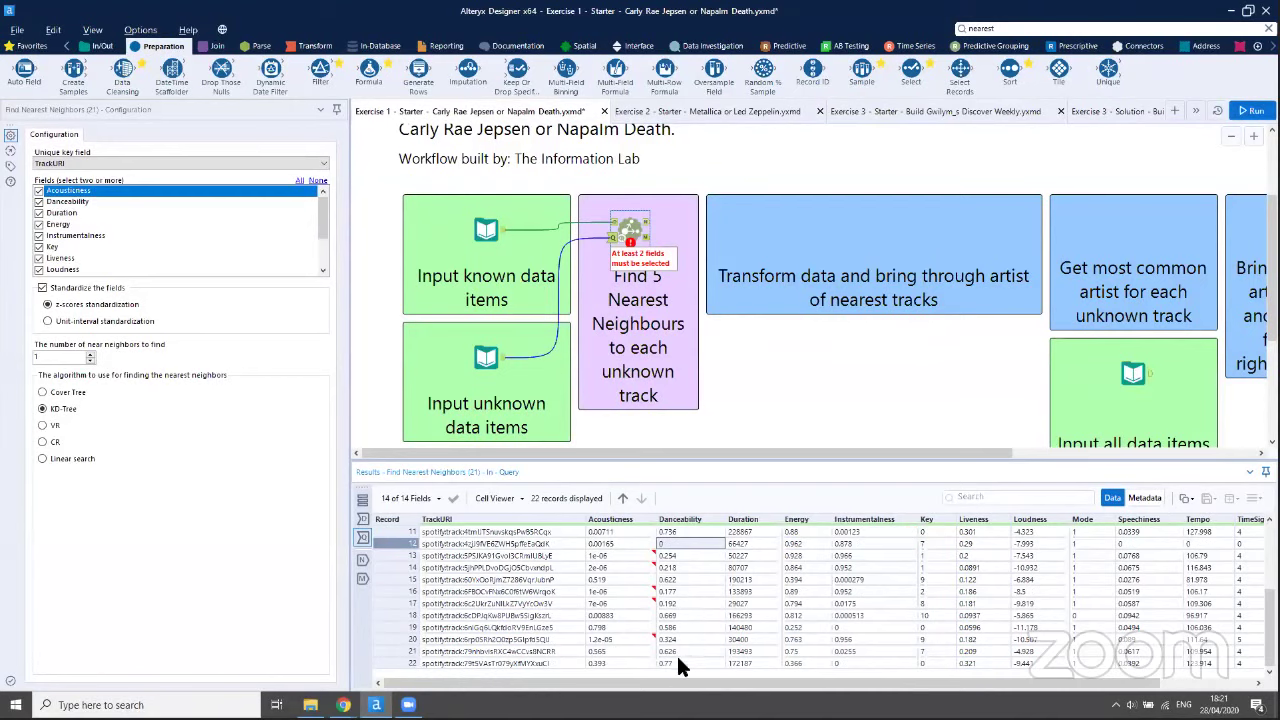
pyautogui.scroll(3, 677, 655)
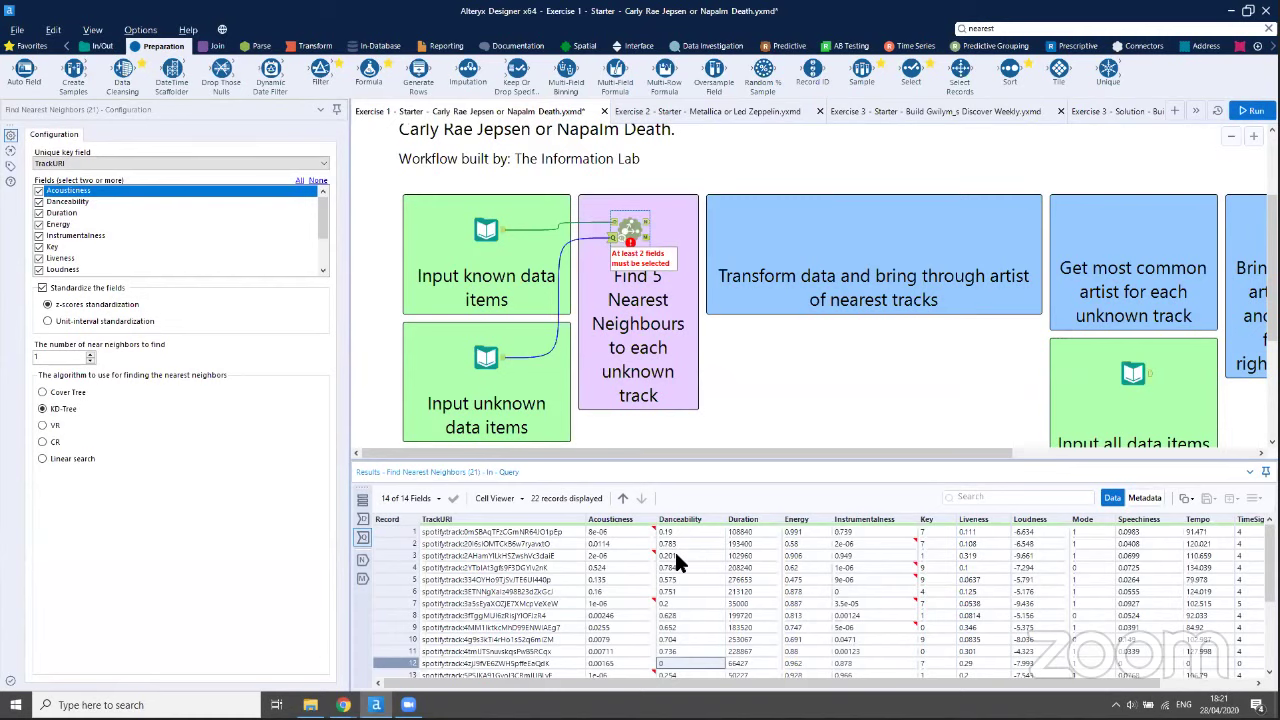
pyautogui.click(764, 533)
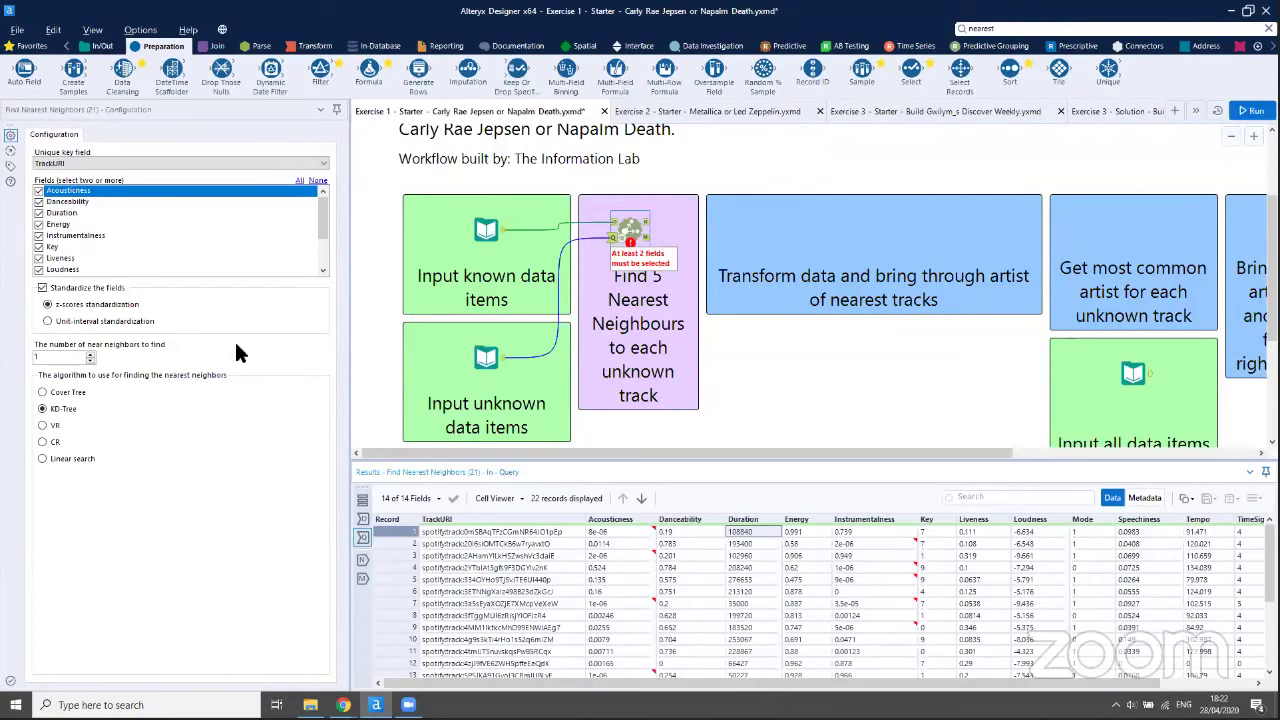
# Set the number of near neighbors to find to 5 and run the workflow
pyautogui.moveTo(55, 358); pyautogui.dragTo(15, 345)
pyautogui.write('5')
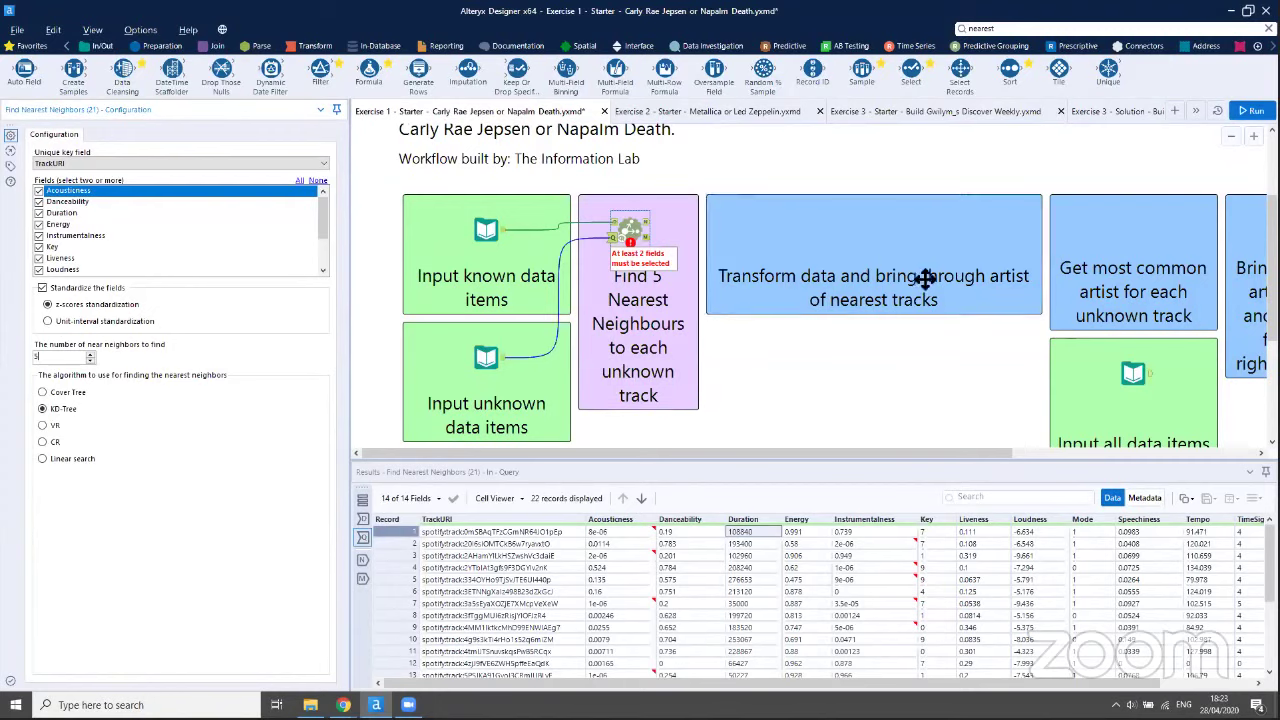
pyautogui.hotkey('ctrl', 'r')
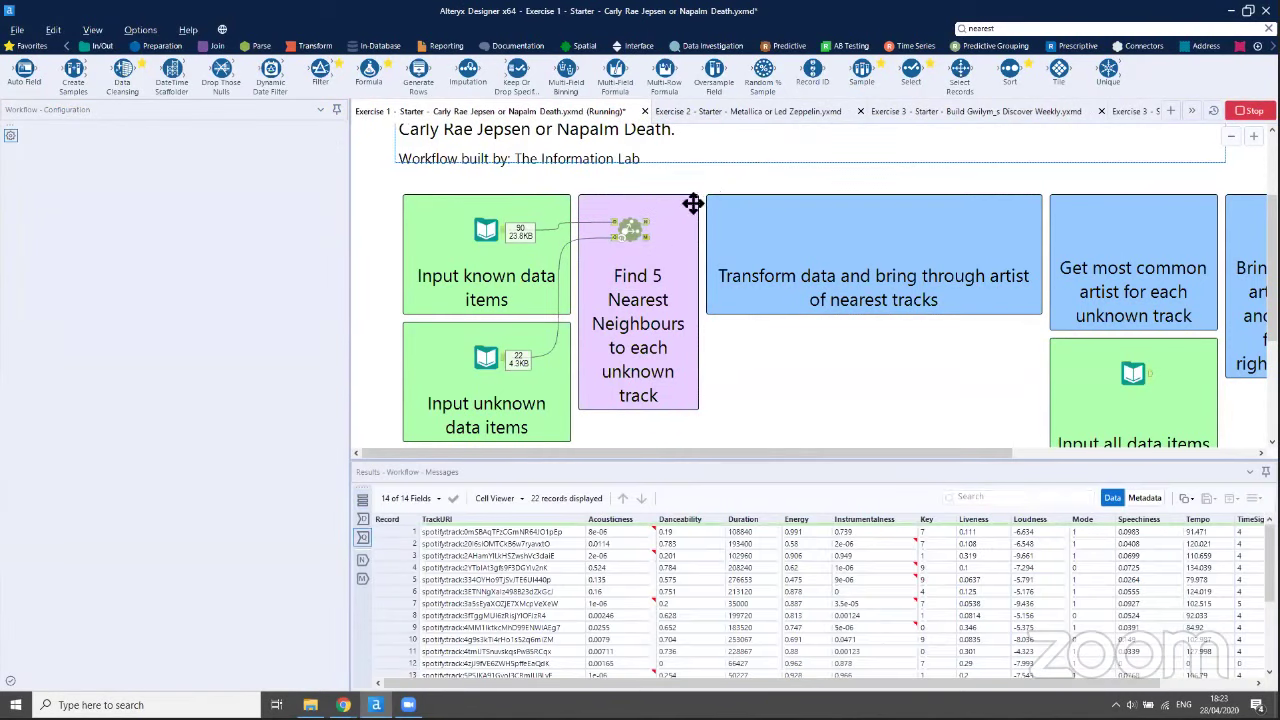
# Check the Neighbors output of the Find Nearest Neighbors tool against the track URIs in the unknown data input
pyautogui.click(646, 222)
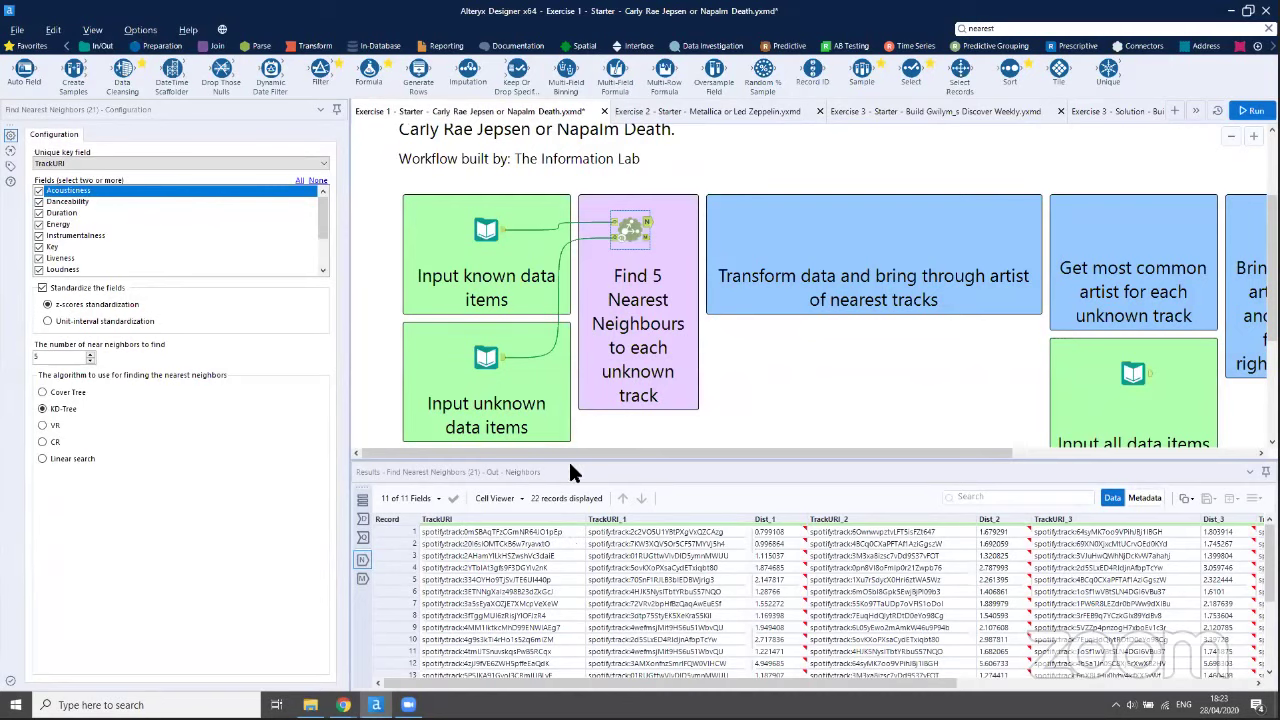
pyautogui.click(505, 366)
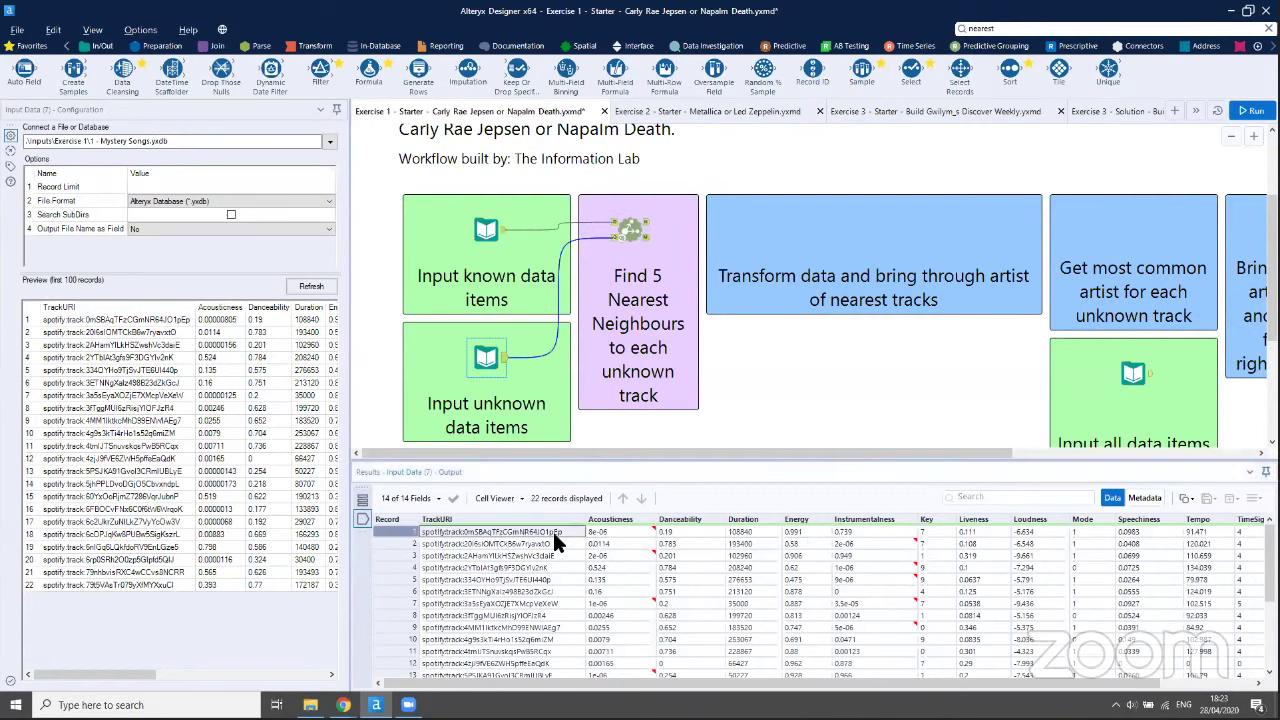
# Examine the neighbour track URIs and distances in the Neighbors output of the Find Nearest Neighbors tool
pyautogui.click(645, 228)
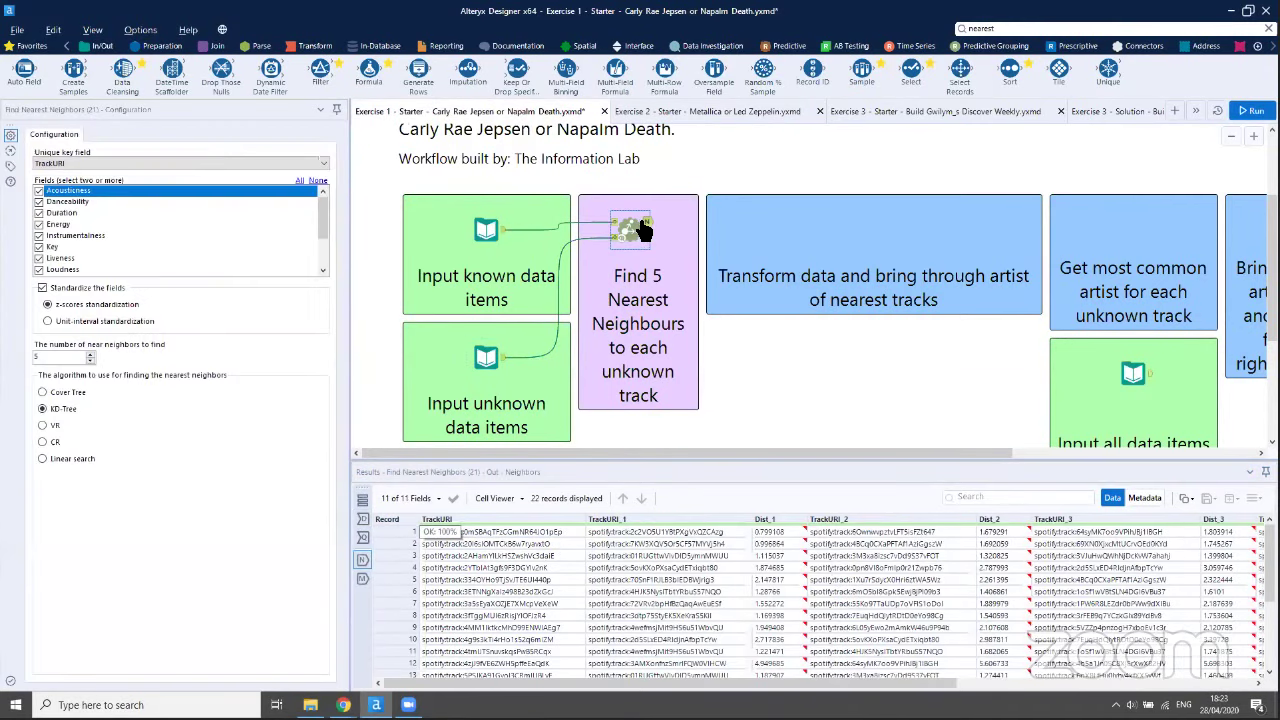
pyautogui.click(661, 533)
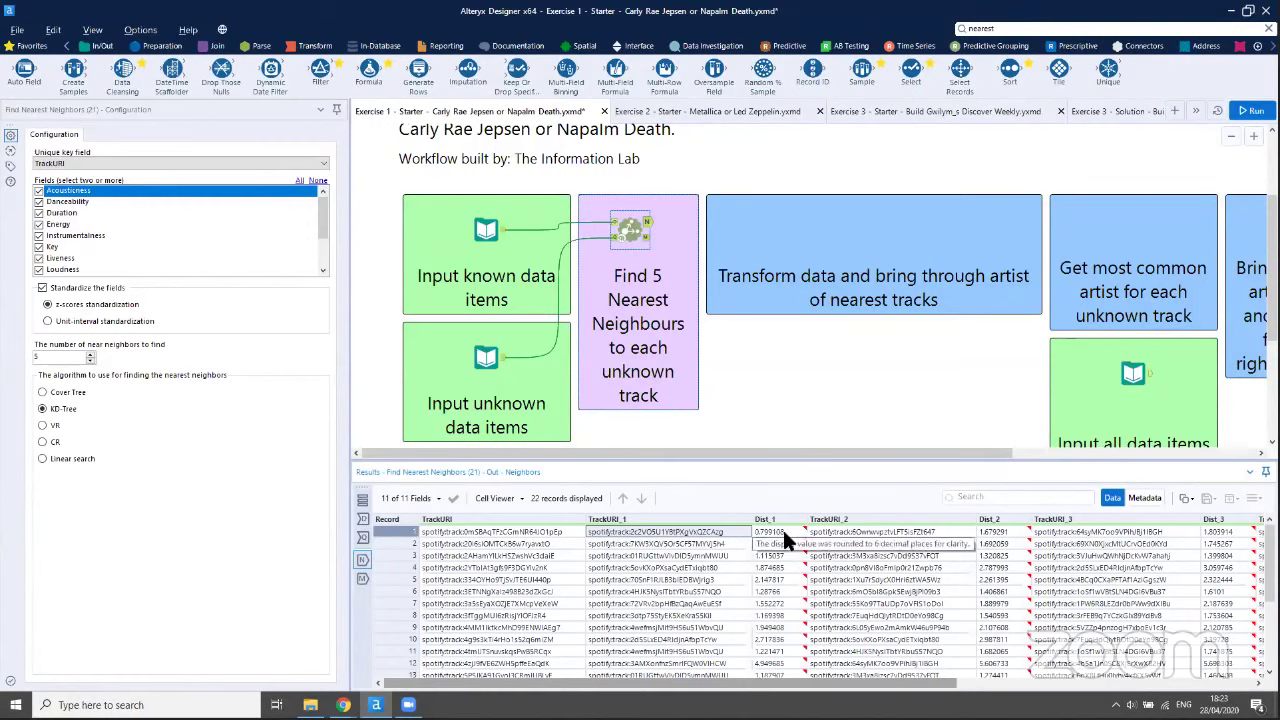
pyautogui.click(464, 531)
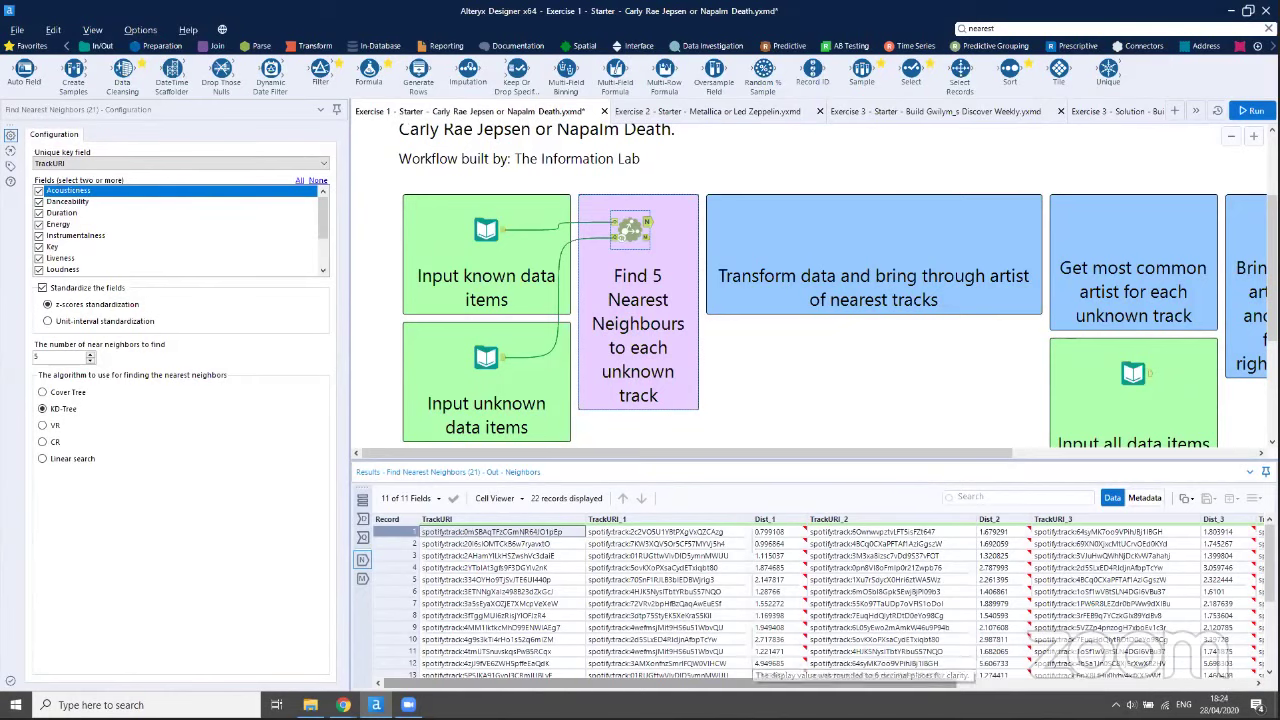
pyautogui.moveTo(867, 686); pyautogui.dragTo(1101, 690)
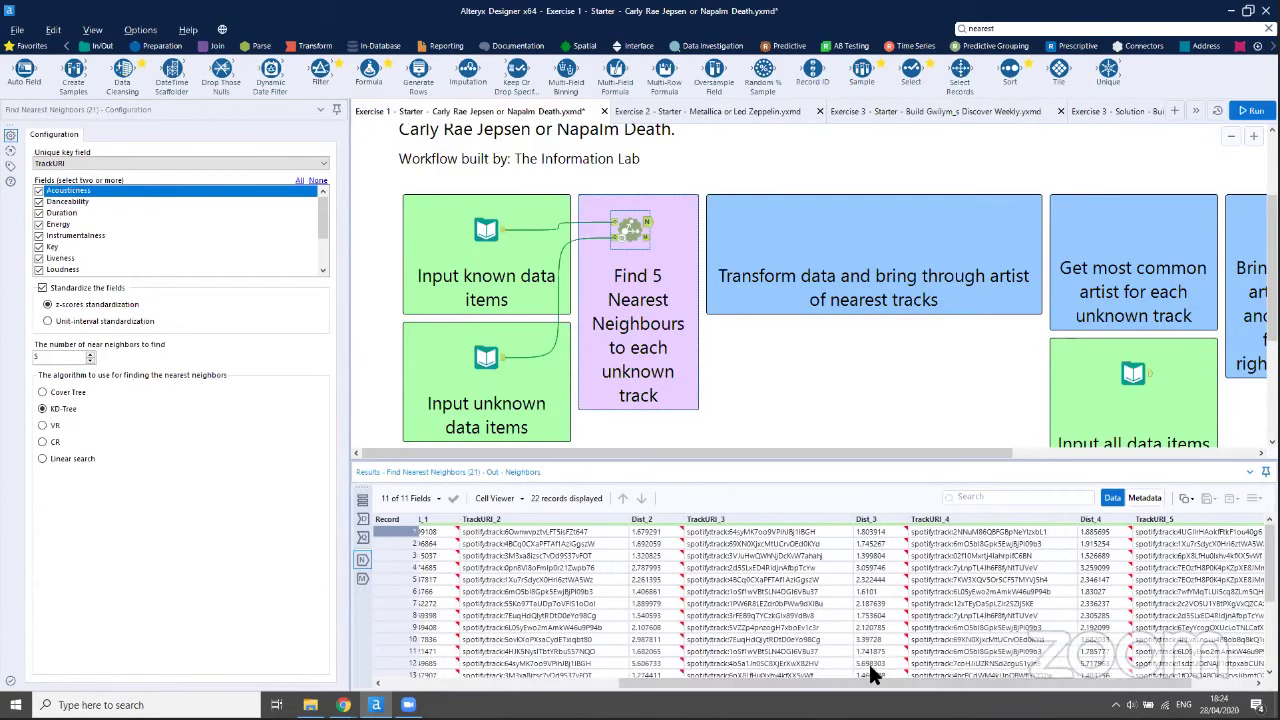
pyautogui.moveTo(849, 686); pyautogui.dragTo(955, 697)
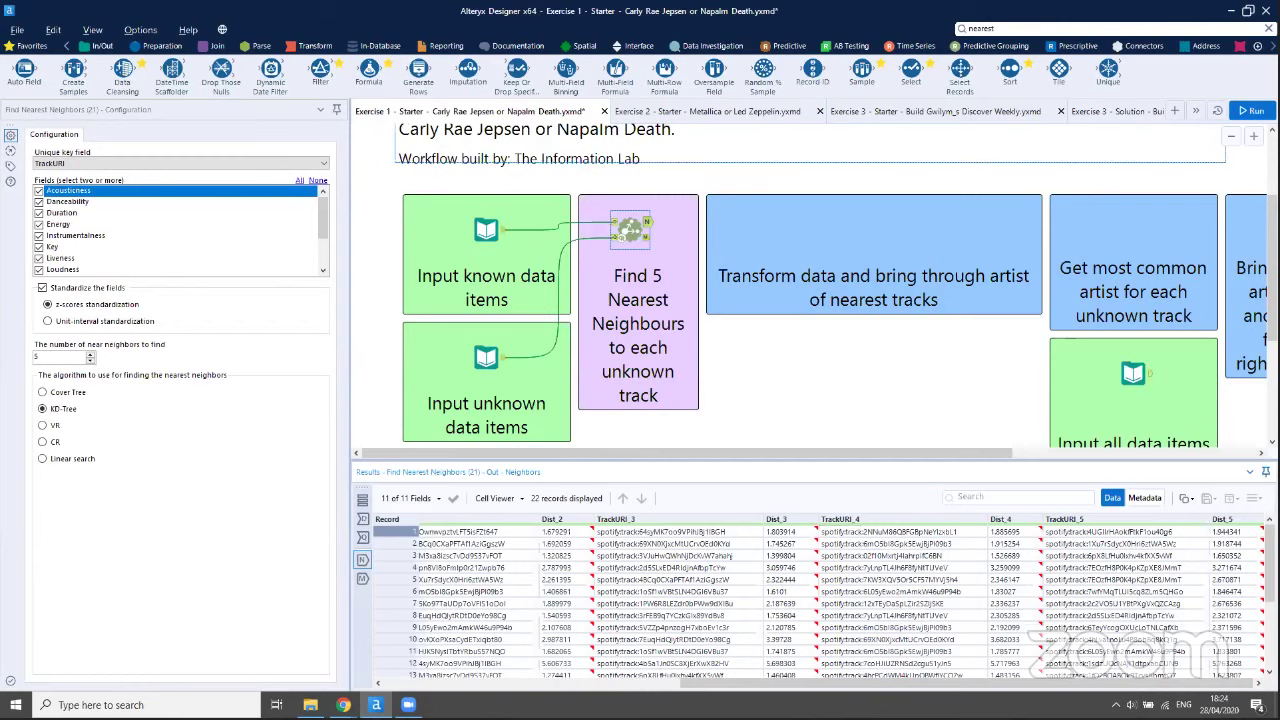
# Add a Transpose tool connected to the Neighbors output of Find Nearest Neighbors, with TrackURI as its key column
pyautogui.moveTo(1000, 30); pyautogui.dragTo(970, 30)
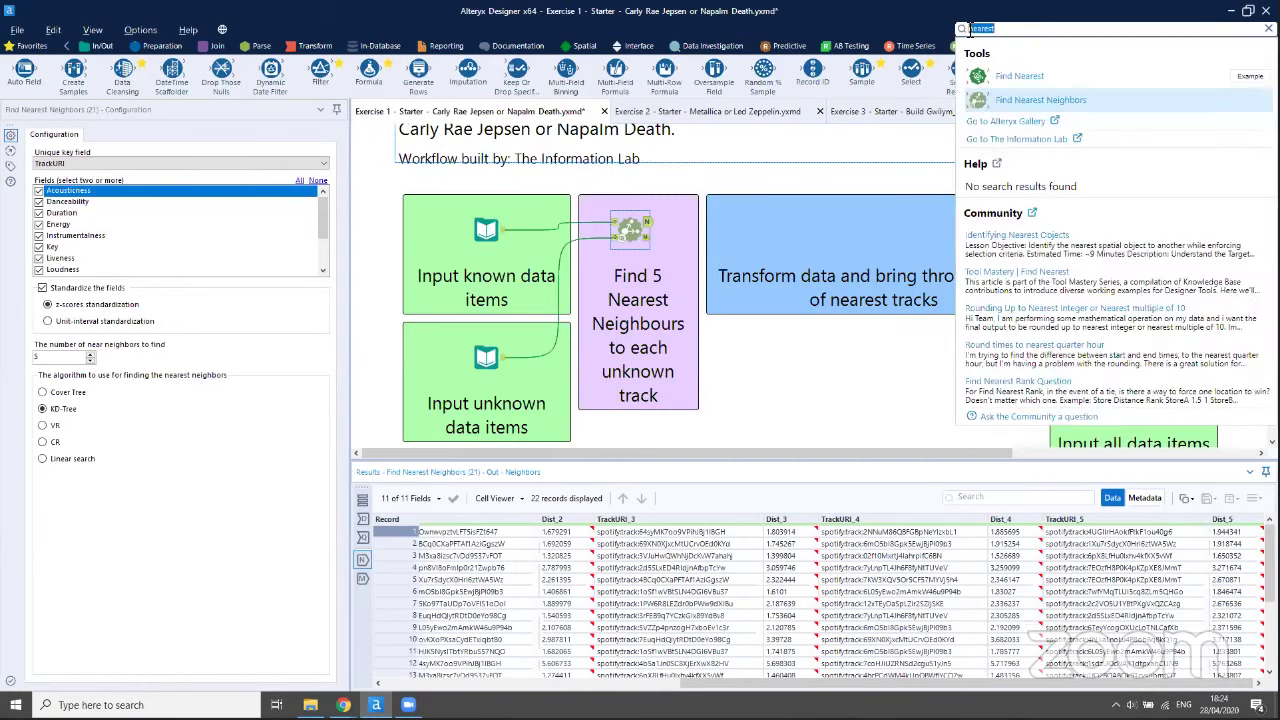
pyautogui.write('trans')
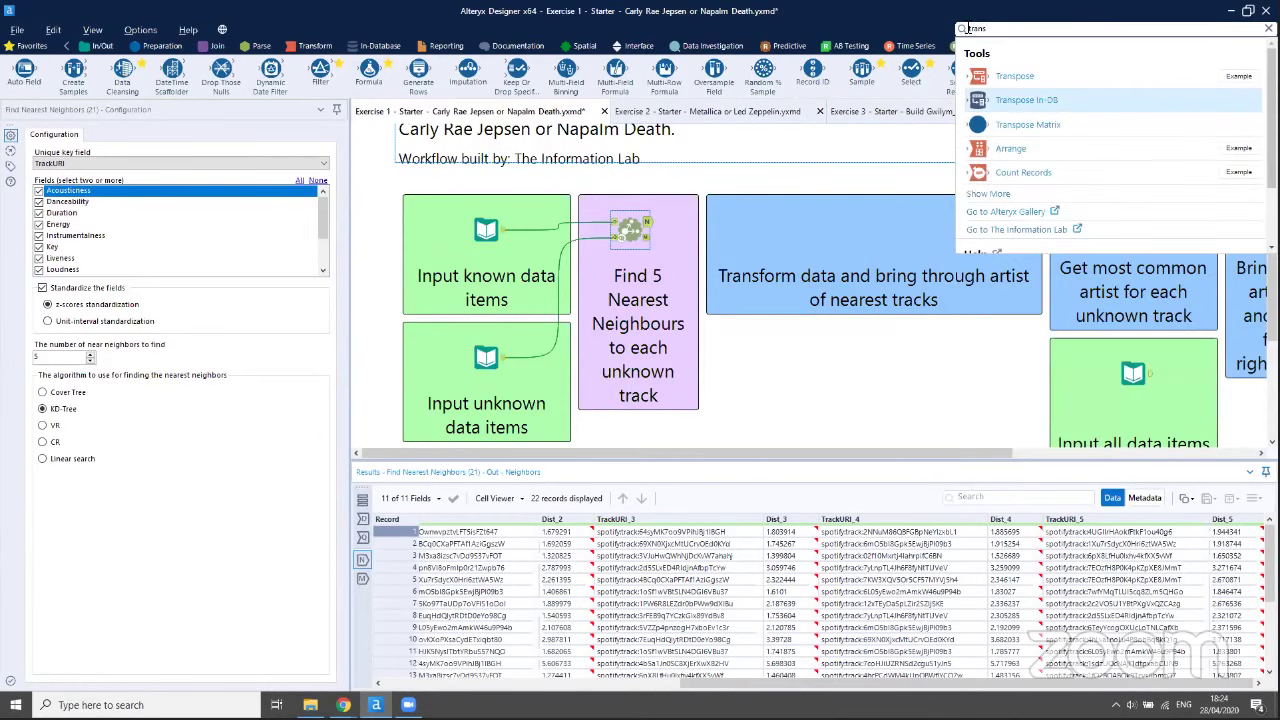
pyautogui.moveTo(1020, 76); pyautogui.dragTo(741, 226)
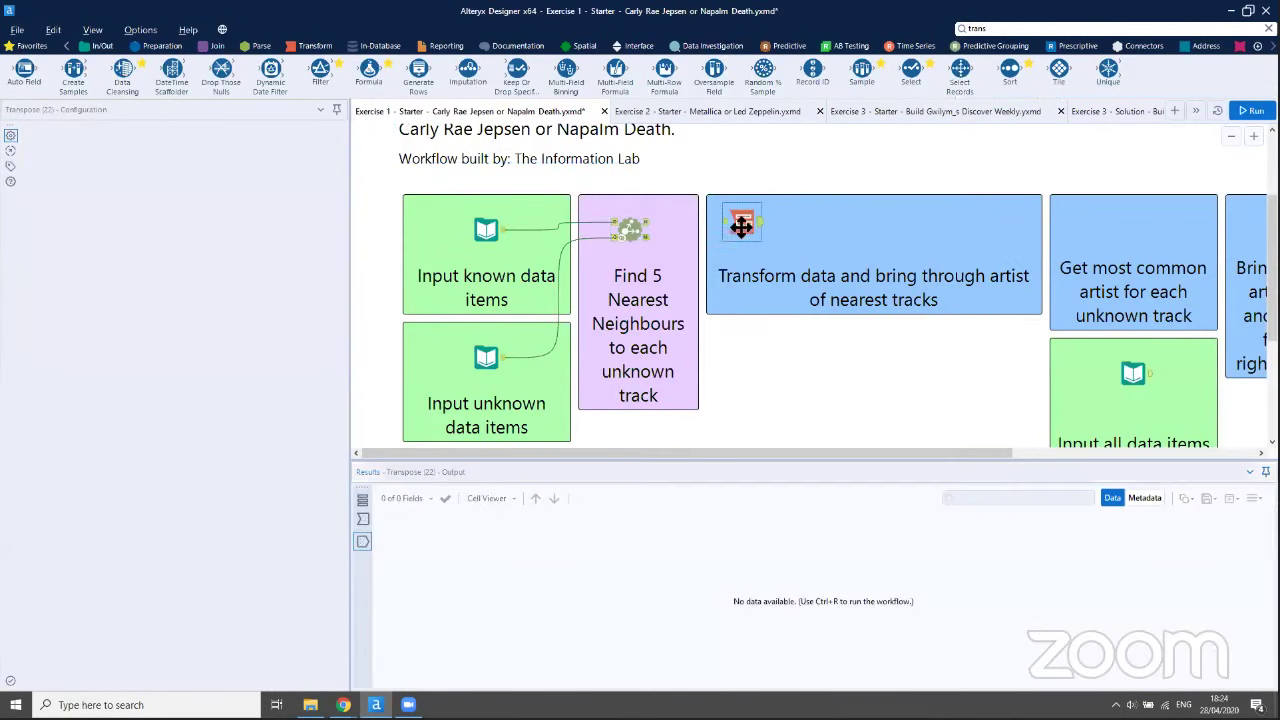
pyautogui.moveTo(650, 229); pyautogui.dragTo(738, 224)
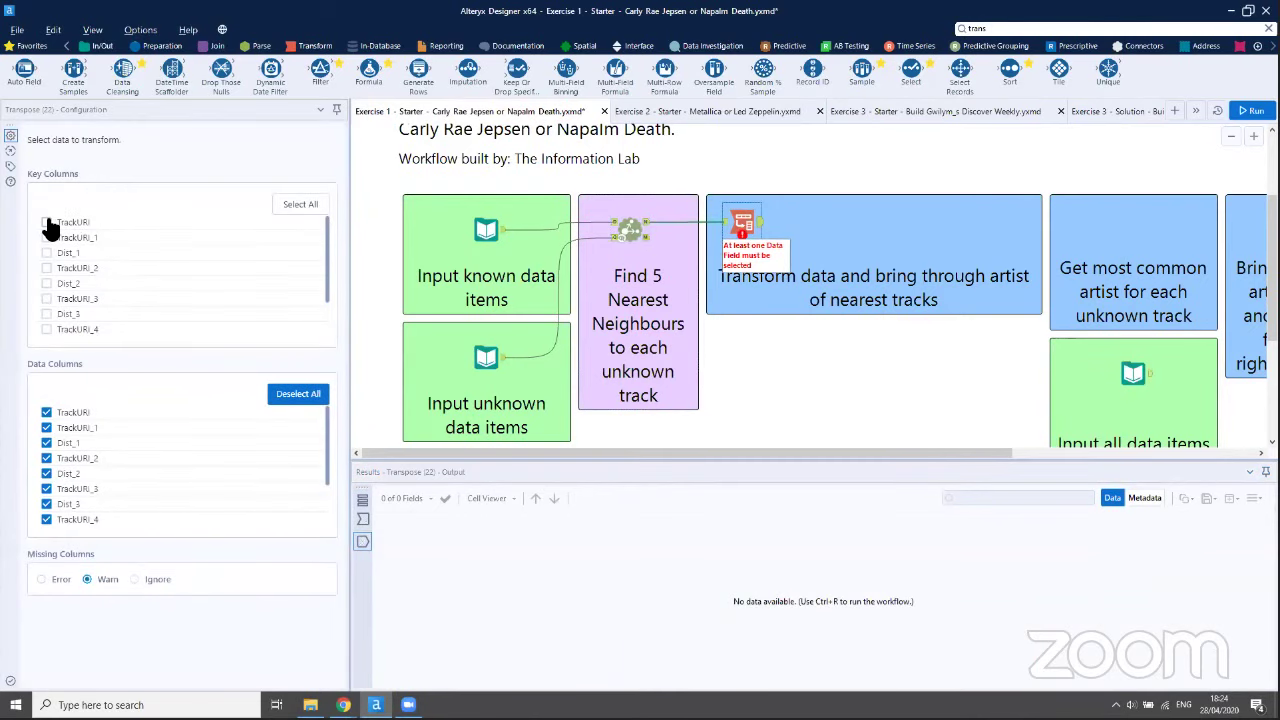
pyautogui.click(47, 223)
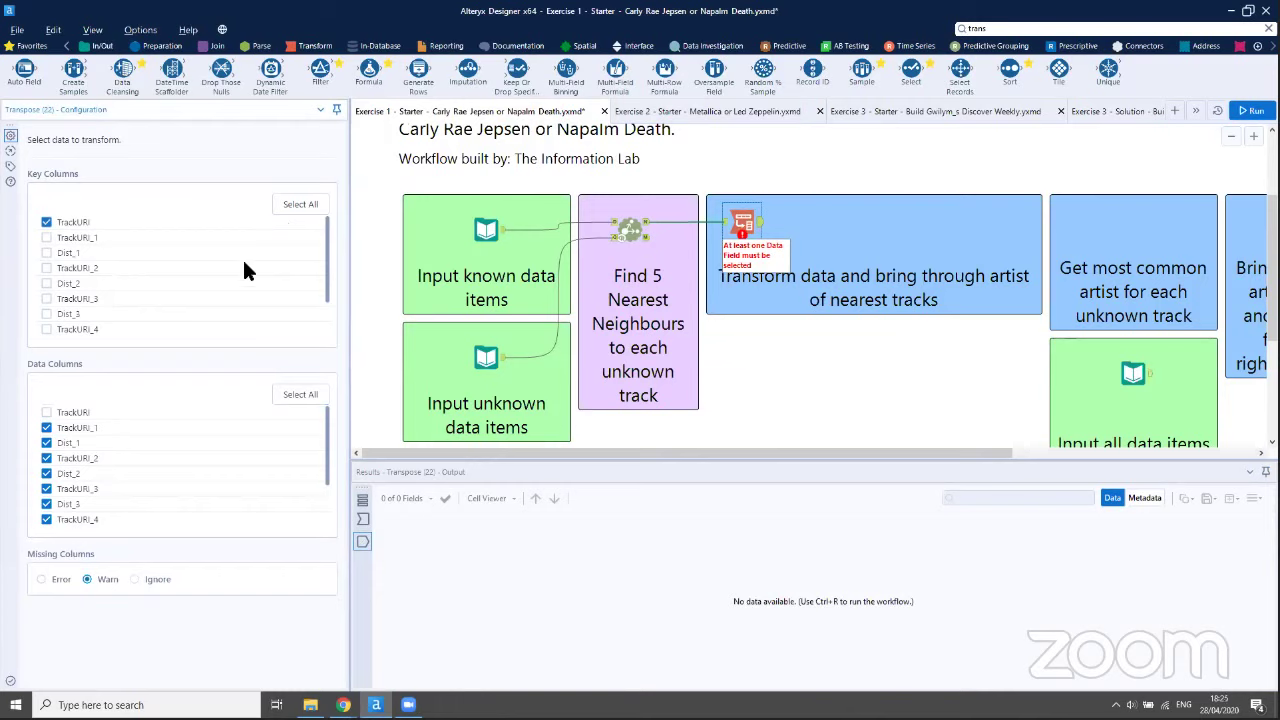
pyautogui.scroll(-2, 182, 457)
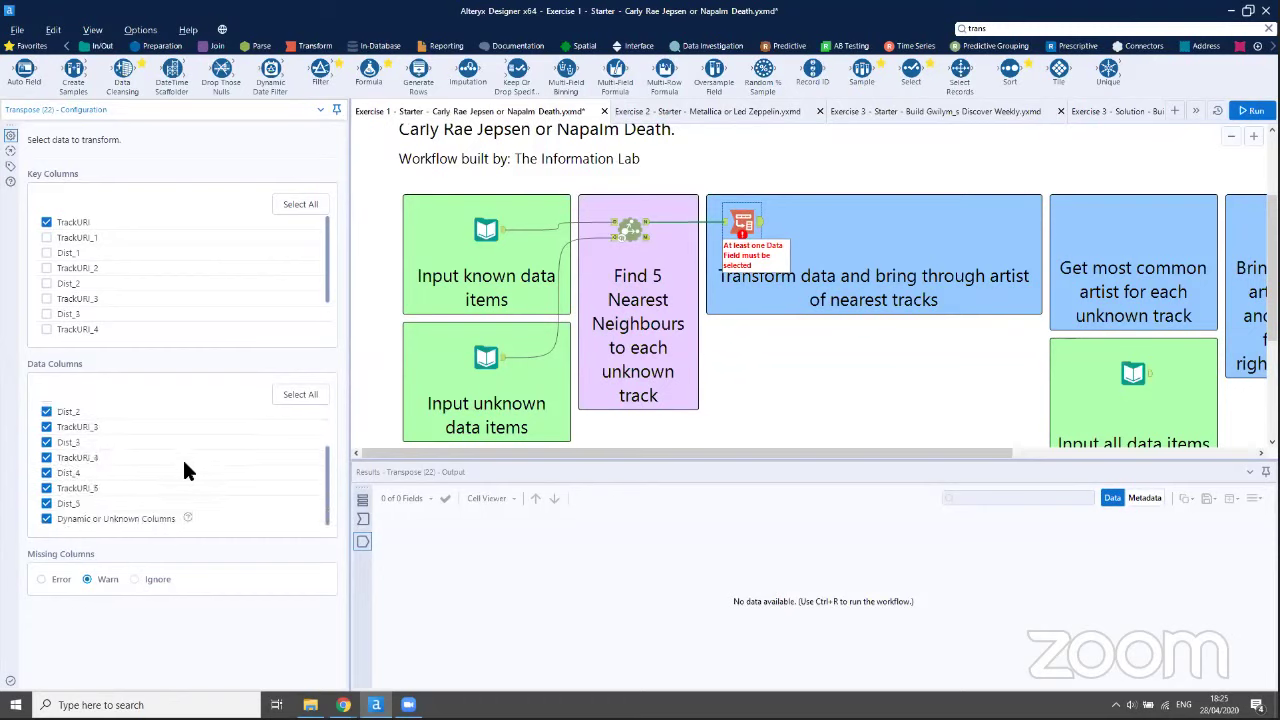
pyautogui.scroll(2, 180, 463)
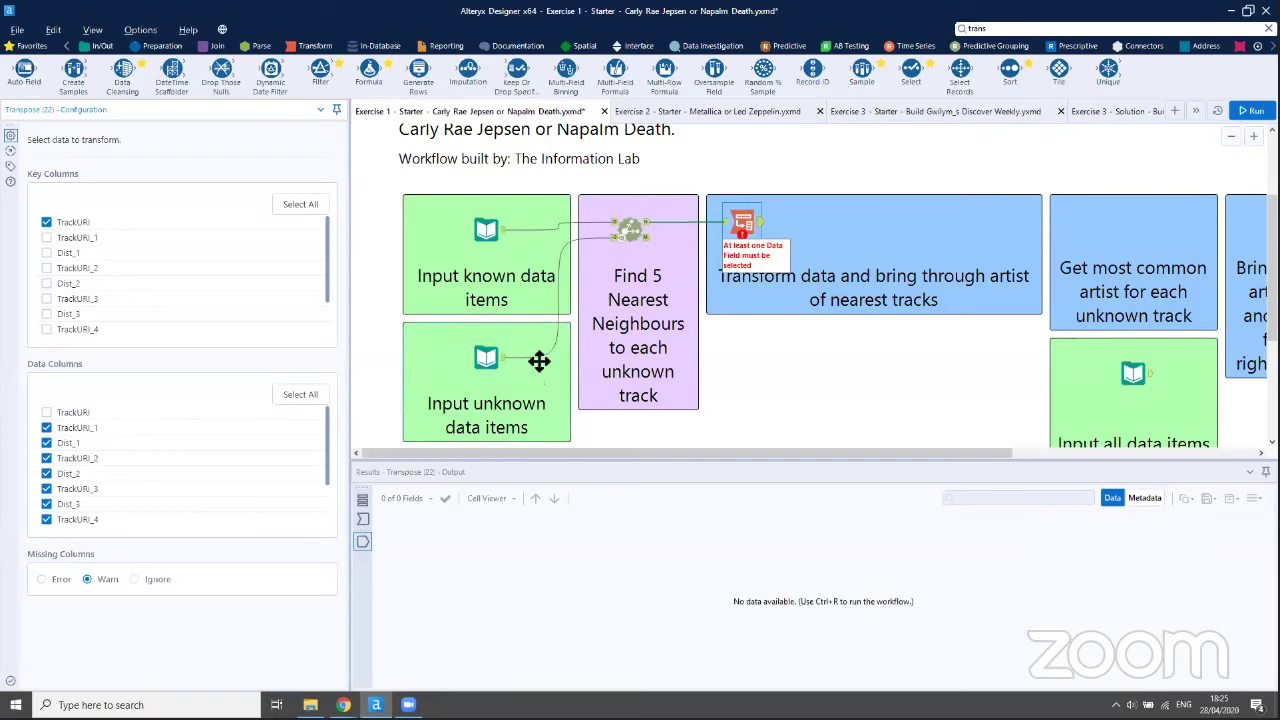
# Add a Make Columns tool after the Transpose tool and run the workflow
pyautogui.click(975, 28)
pyautogui.write('make')
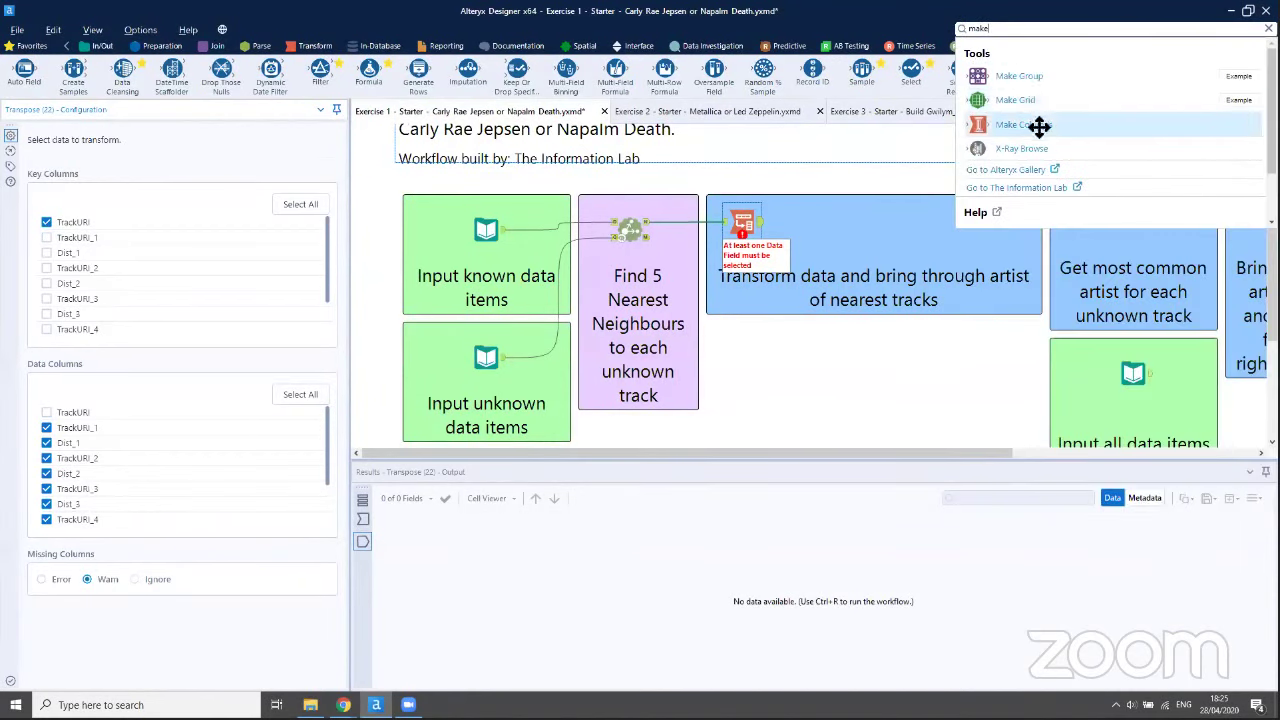
pyautogui.moveTo(1039, 126); pyautogui.dragTo(820, 224)
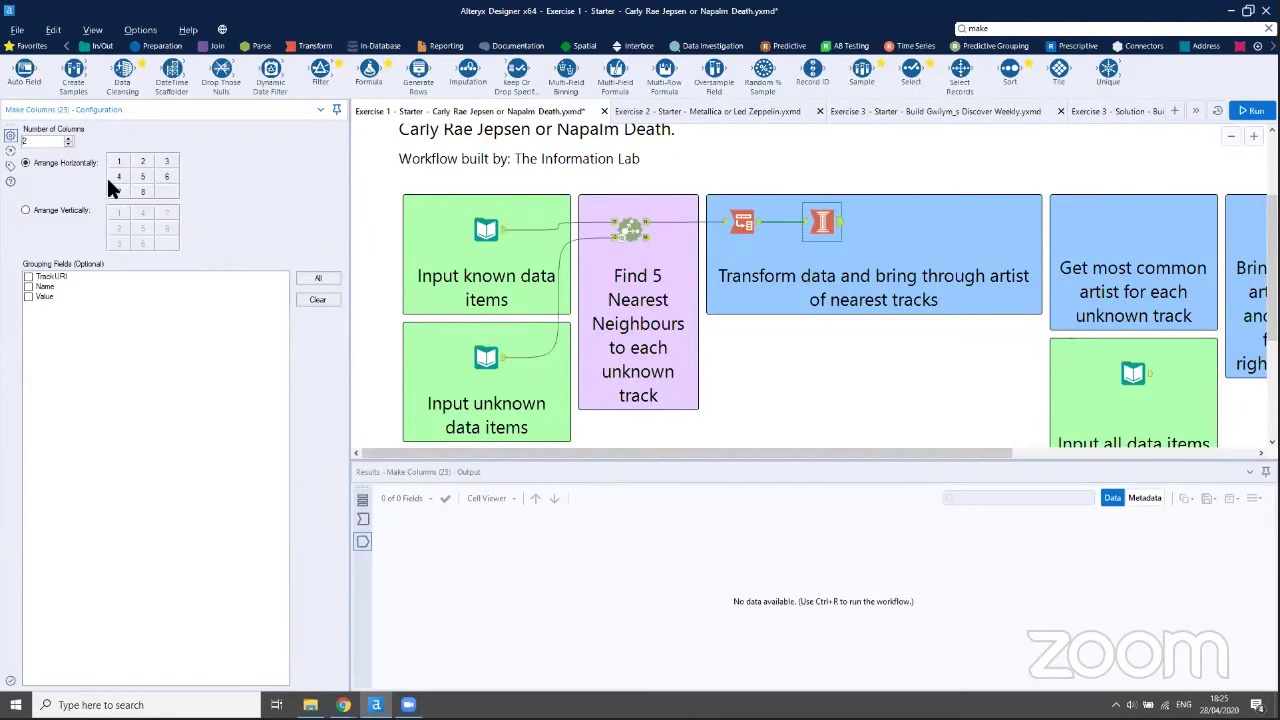
pyautogui.click(1251, 116)
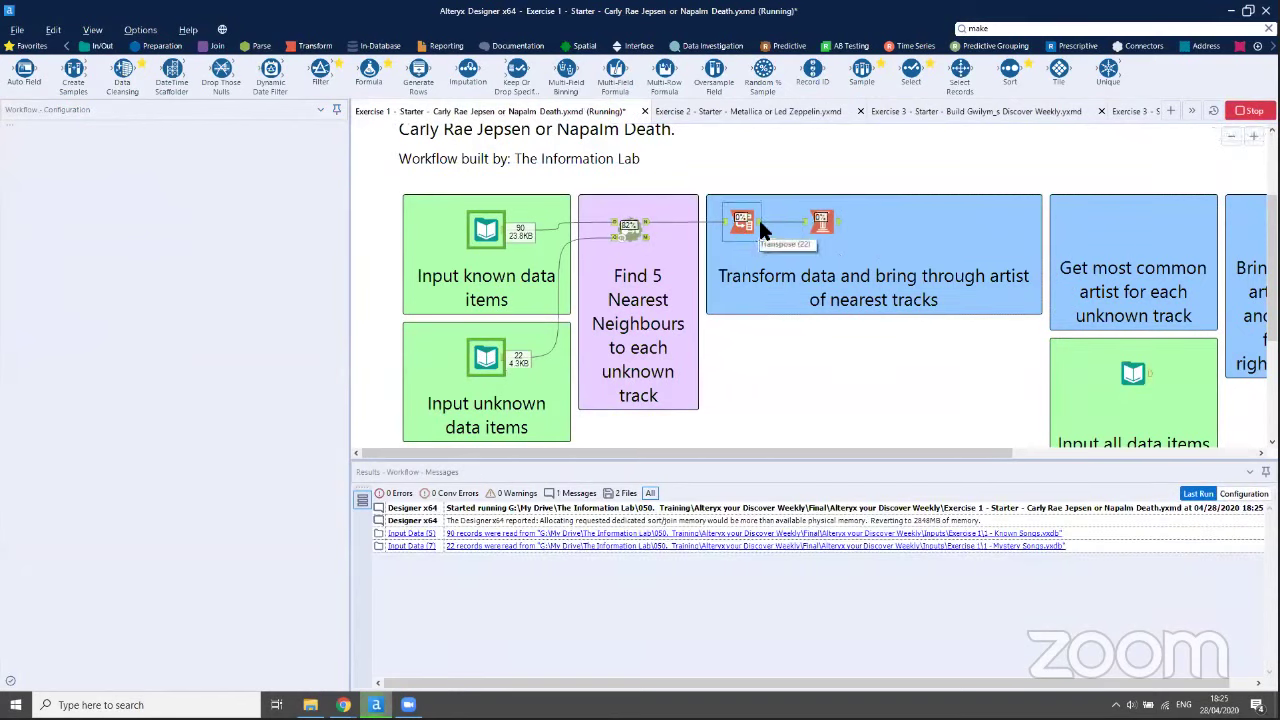
# Compare the Transpose output with the Make Columns output, checking how each track lines up with its neighbours and distances
pyautogui.click(762, 228)
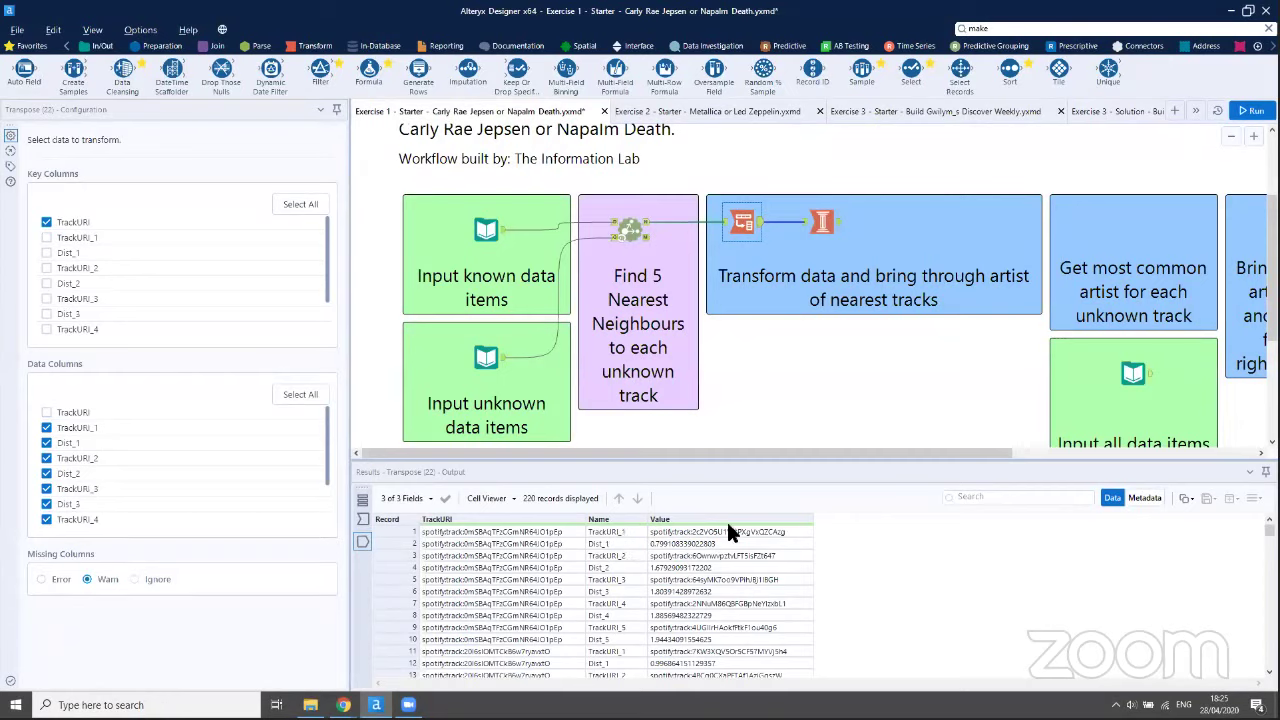
pyautogui.click(823, 224)
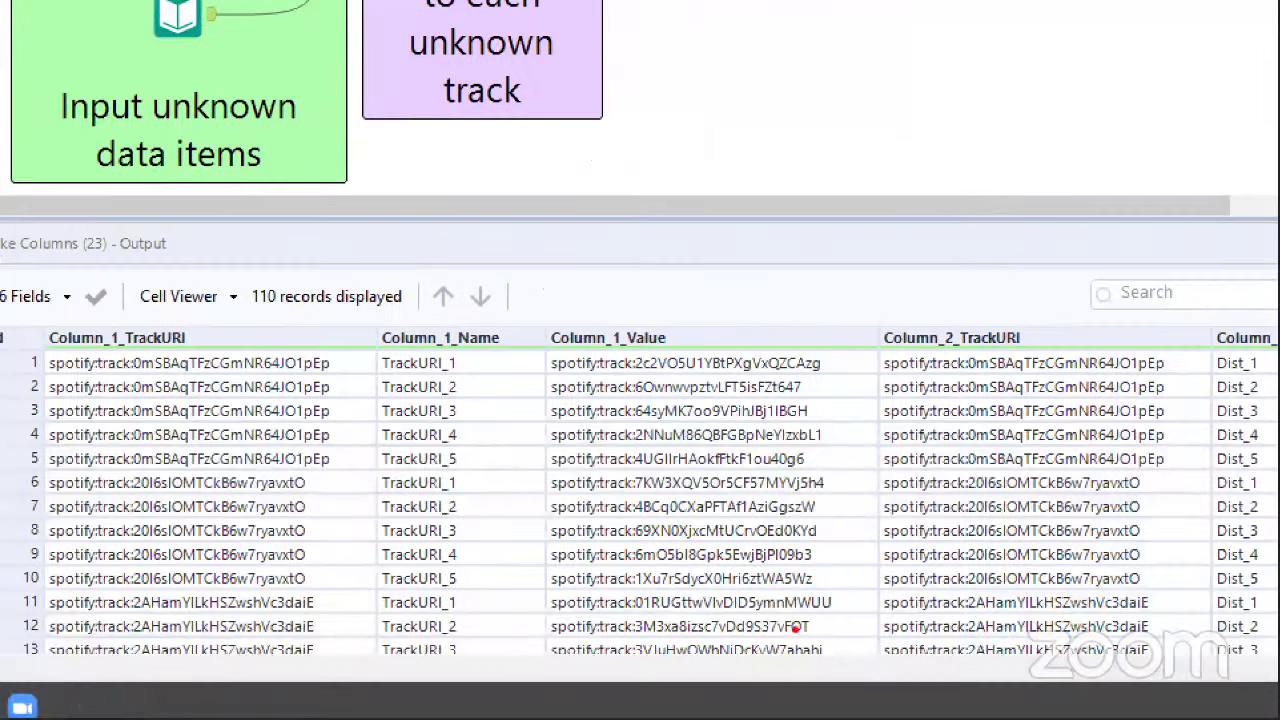
pyautogui.moveTo(64, 314)
pyautogui.mouseDown()
pyautogui.moveTo(5, 319)
pyautogui.moveTo(22, 491)
pyautogui.moveTo(355, 474)
pyautogui.moveTo(352, 304)
pyautogui.moveTo(105, 297)
pyautogui.moveTo(10, 316)
pyautogui.mouseUp()
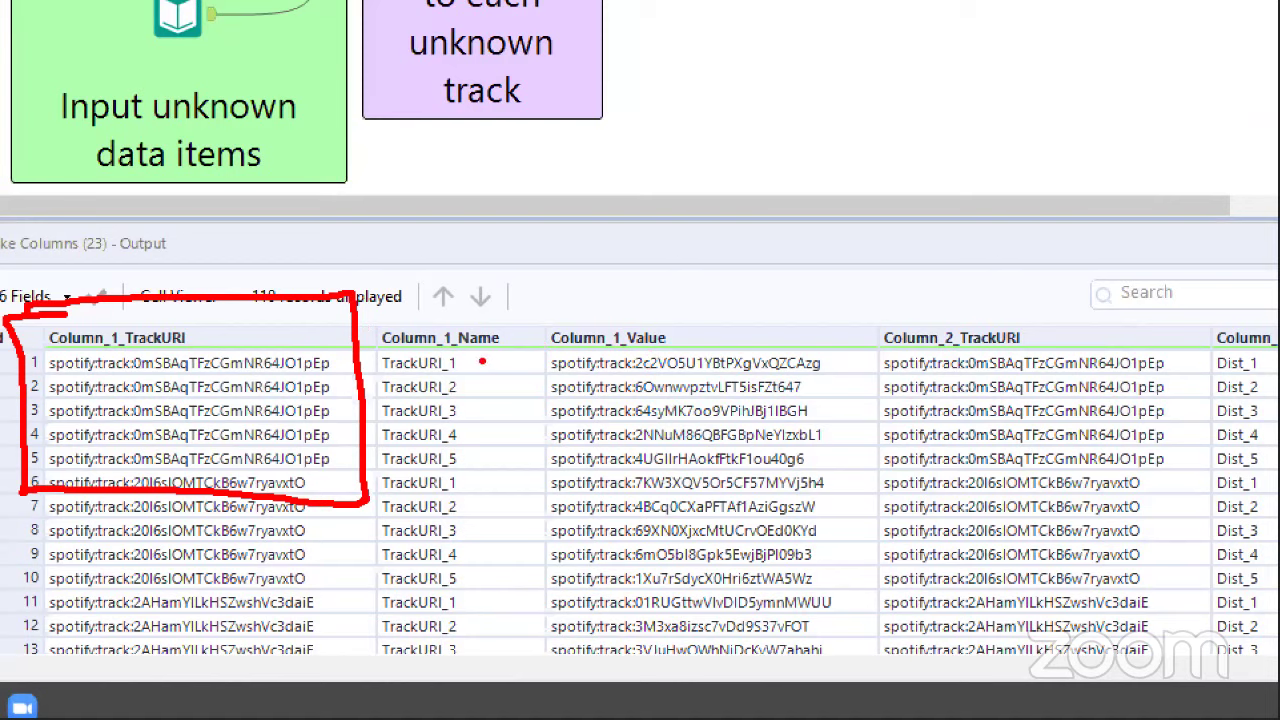
pyautogui.moveTo(482, 362); pyautogui.dragTo(491, 465)
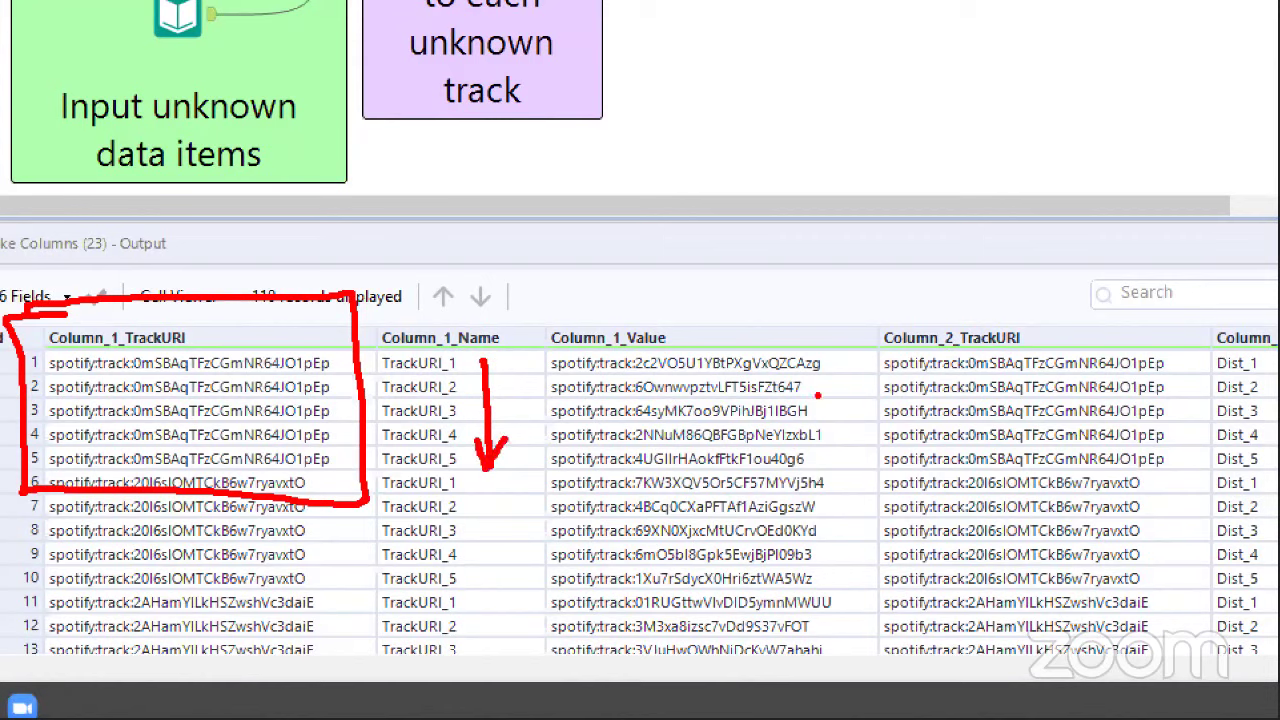
pyautogui.moveTo(859, 366)
pyautogui.mouseDown()
pyautogui.moveTo(860, 490)
pyautogui.moveTo(845, 437)
pyautogui.mouseUp()
pyautogui.moveTo(862, 484); pyautogui.dragTo(876, 442)
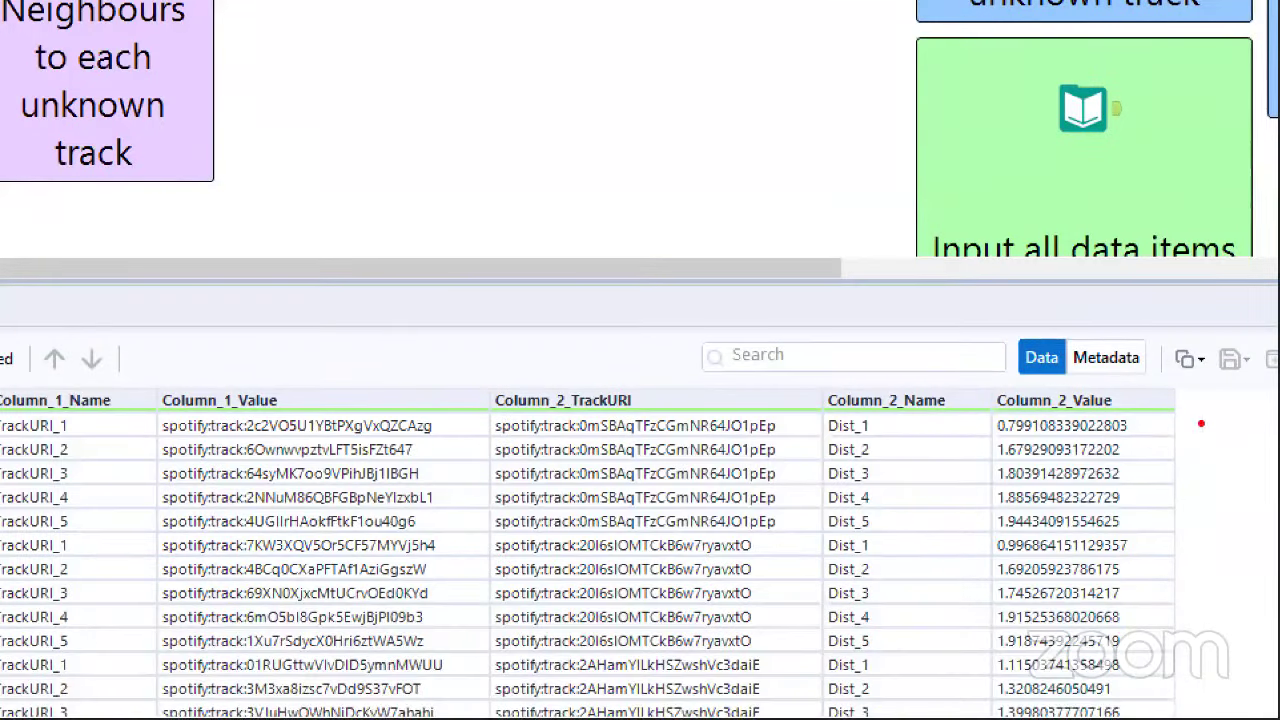
pyautogui.moveTo(1061, 481); pyautogui.dragTo(1069, 585)
pyautogui.moveTo(1164, 506); pyautogui.dragTo(1157, 536)
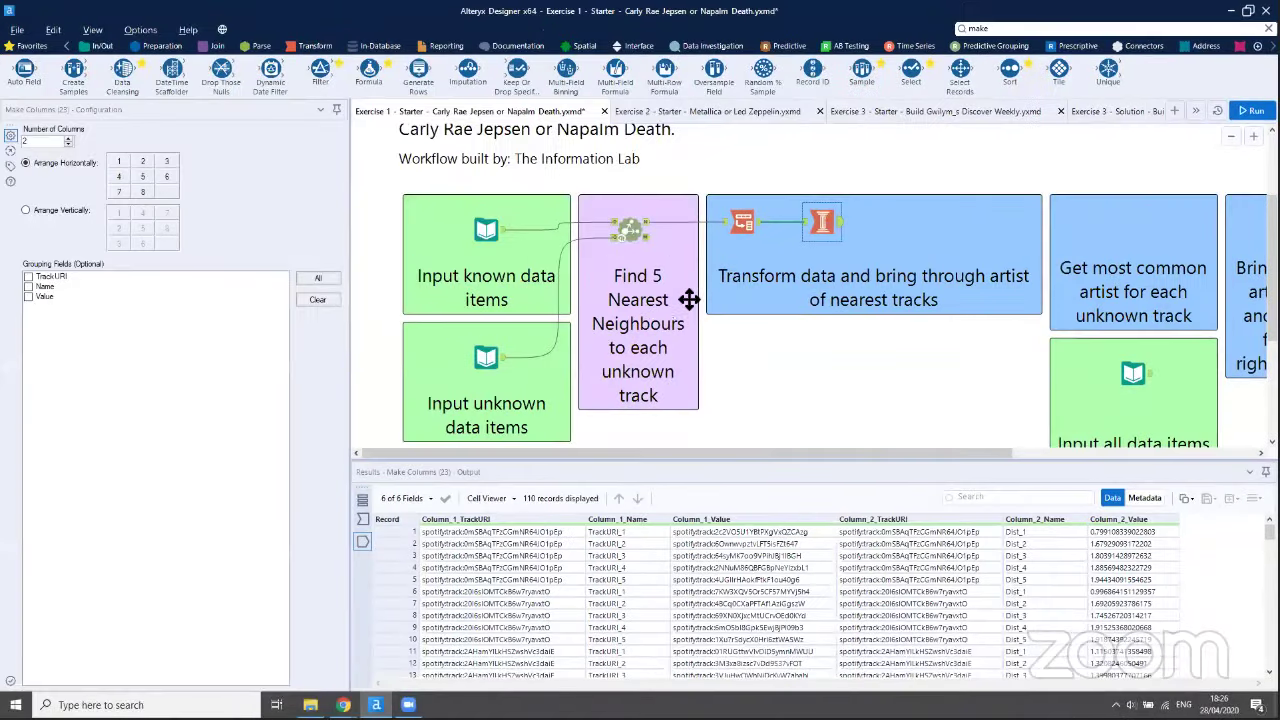
# Add a Select tool after Make Columns, renaming Column_1_TrackURI to TrackURI and Column_1_Value to NeighbourTrackURI
pyautogui.moveTo(911, 68); pyautogui.dragTo(898, 232)
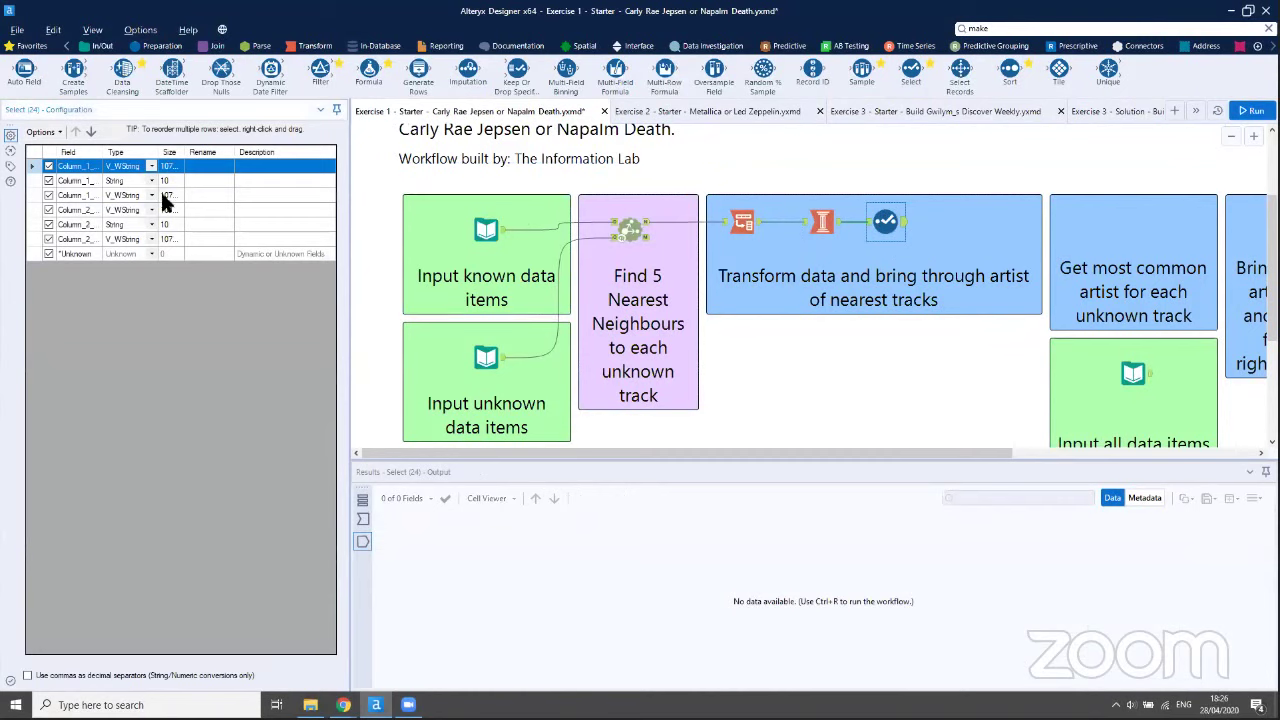
pyautogui.click(203, 167)
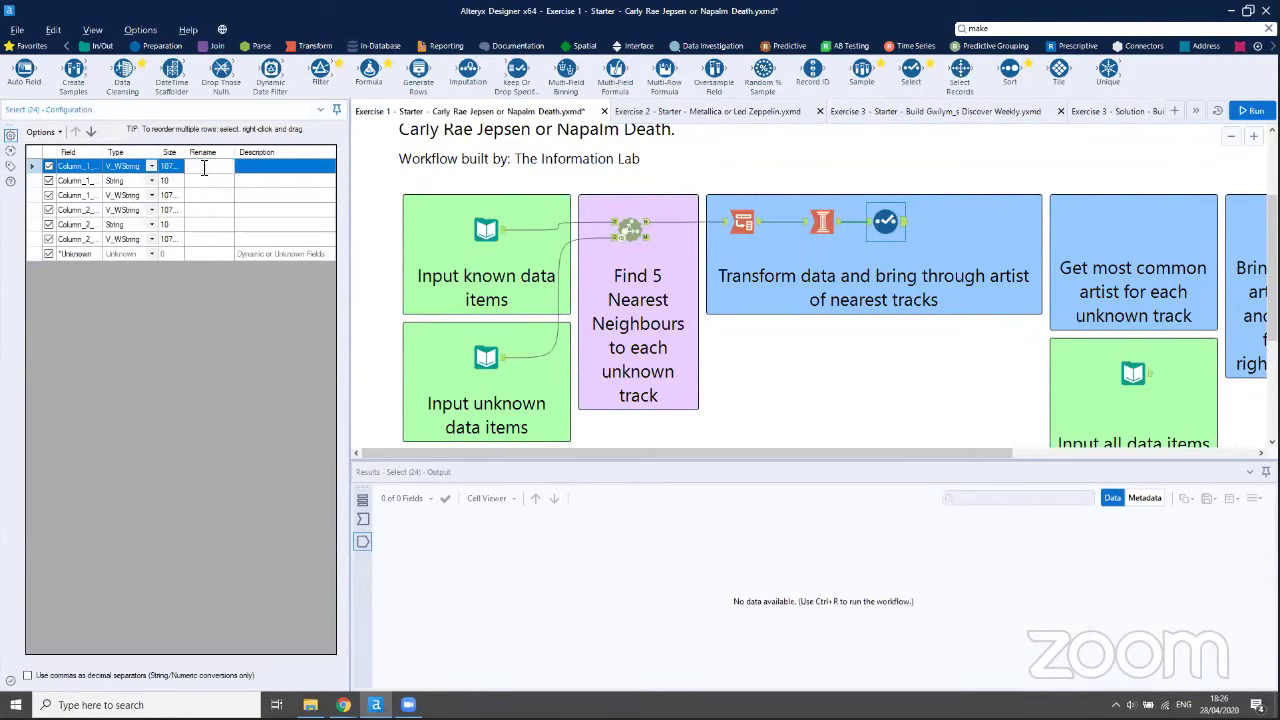
pyautogui.write('TrackURI')
pyautogui.press('Down')
pyautogui.press('Down')
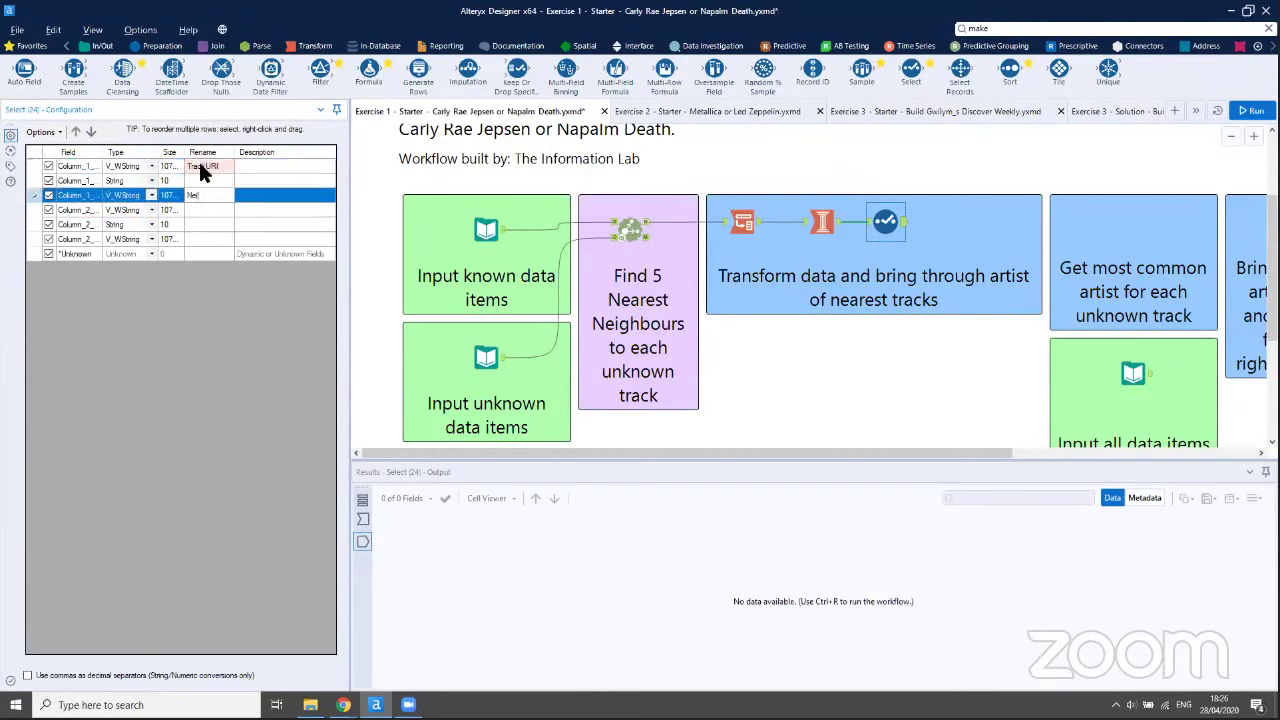
pyautogui.write('NeighbourTrackURI')
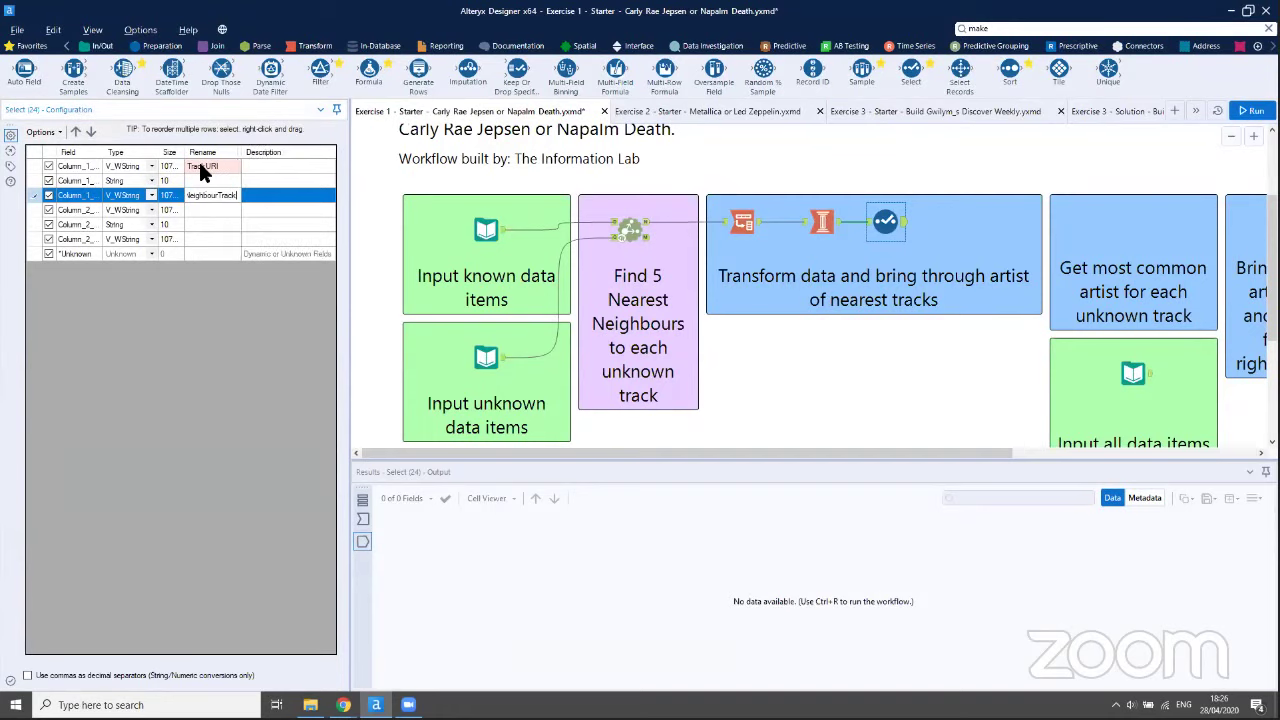
# Rename Column_2_Name to NeighbourDistanceRank and Column_2_Value to NeighbourDistanceValue, and exclude Column_1_Name and Column_2_TrackURI in the Select tool
pyautogui.press('Down')
pyautogui.press('Down')
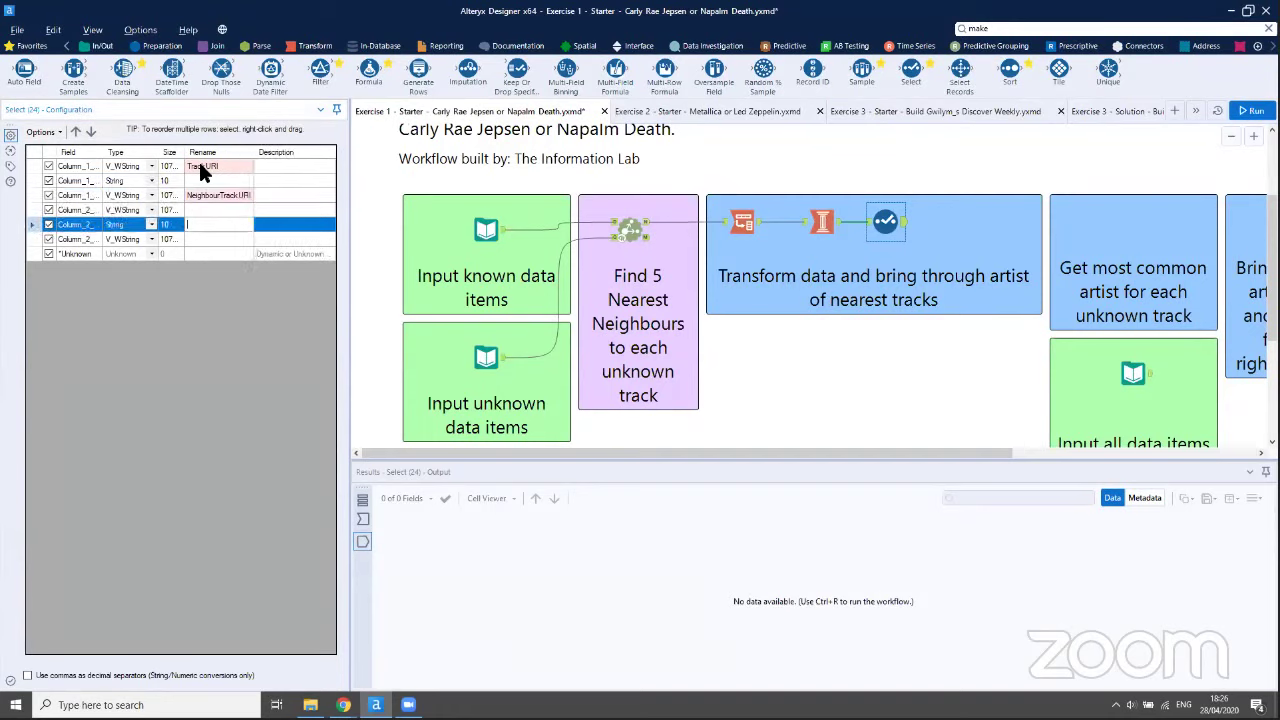
pyautogui.write('NeighbourDistanceRank')
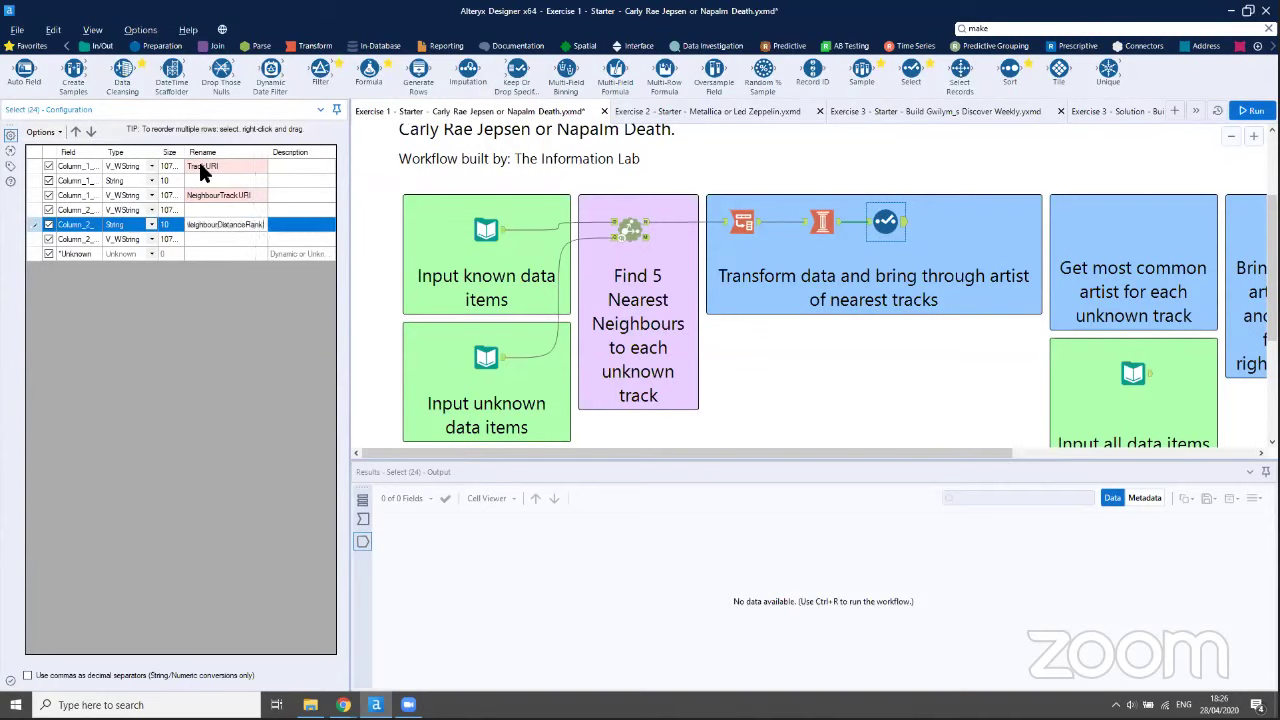
pyautogui.press('Down')
pyautogui.write('NeighbourDis')
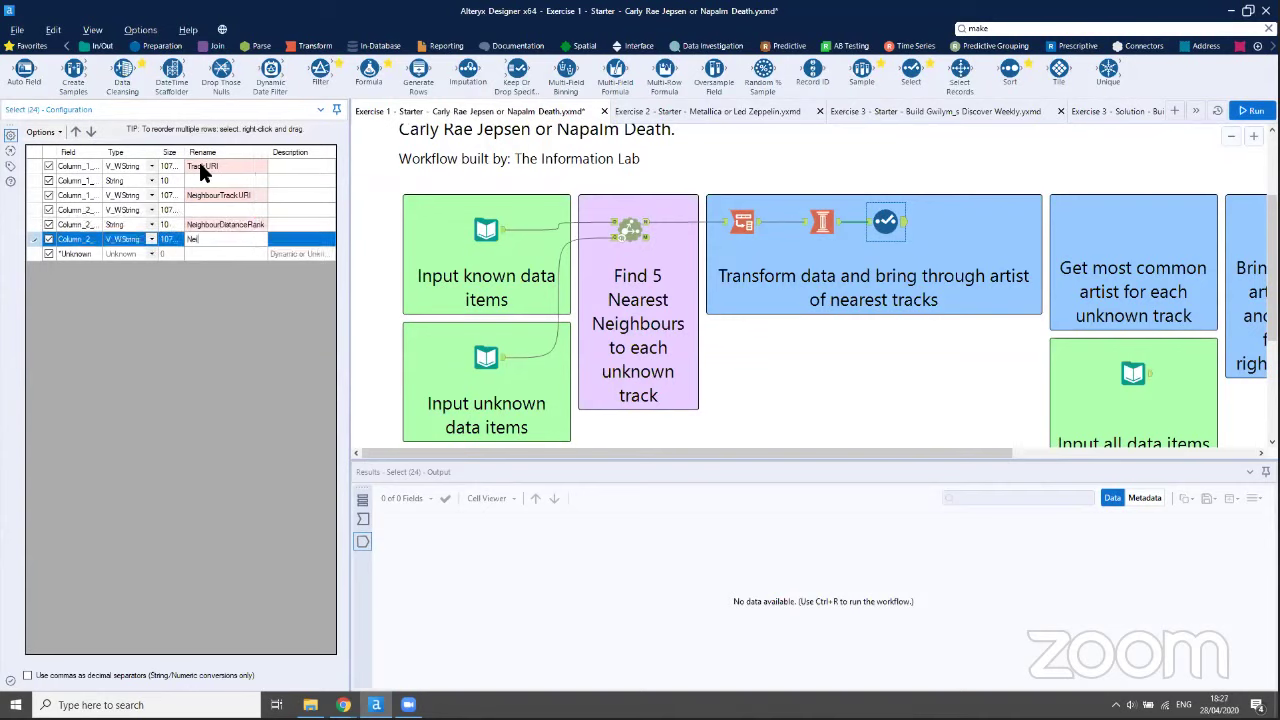
pyautogui.write('Value')
pyautogui.click(49, 210)
pyautogui.click(44, 180)
# Cache and run the workflow at the Transpose tool
pyautogui.click(742, 222)
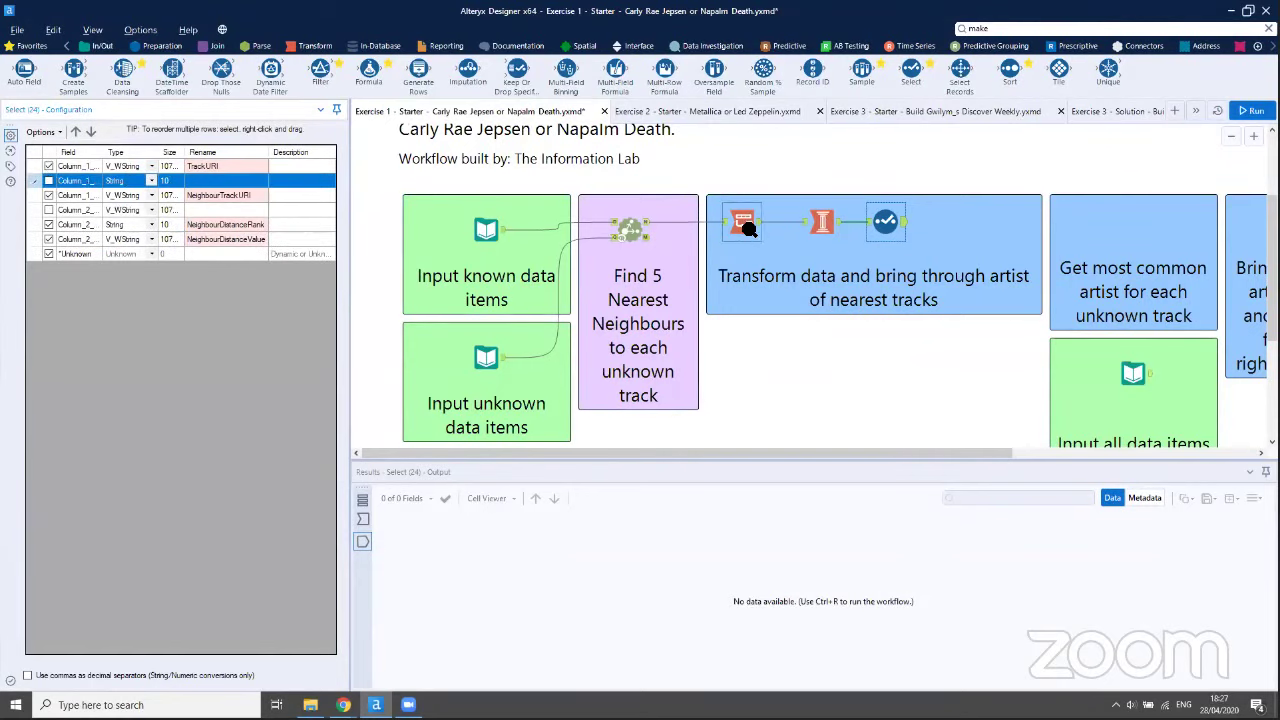
pyautogui.rightClick(745, 225)
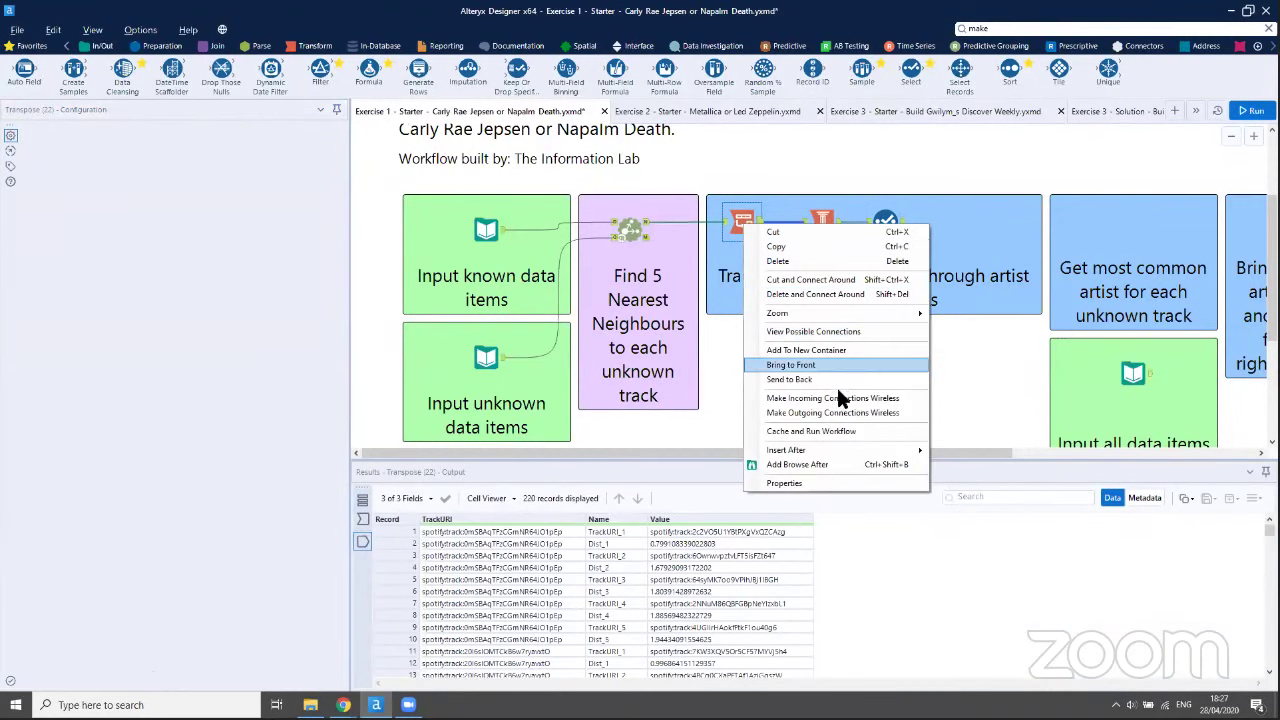
pyautogui.click(840, 431)
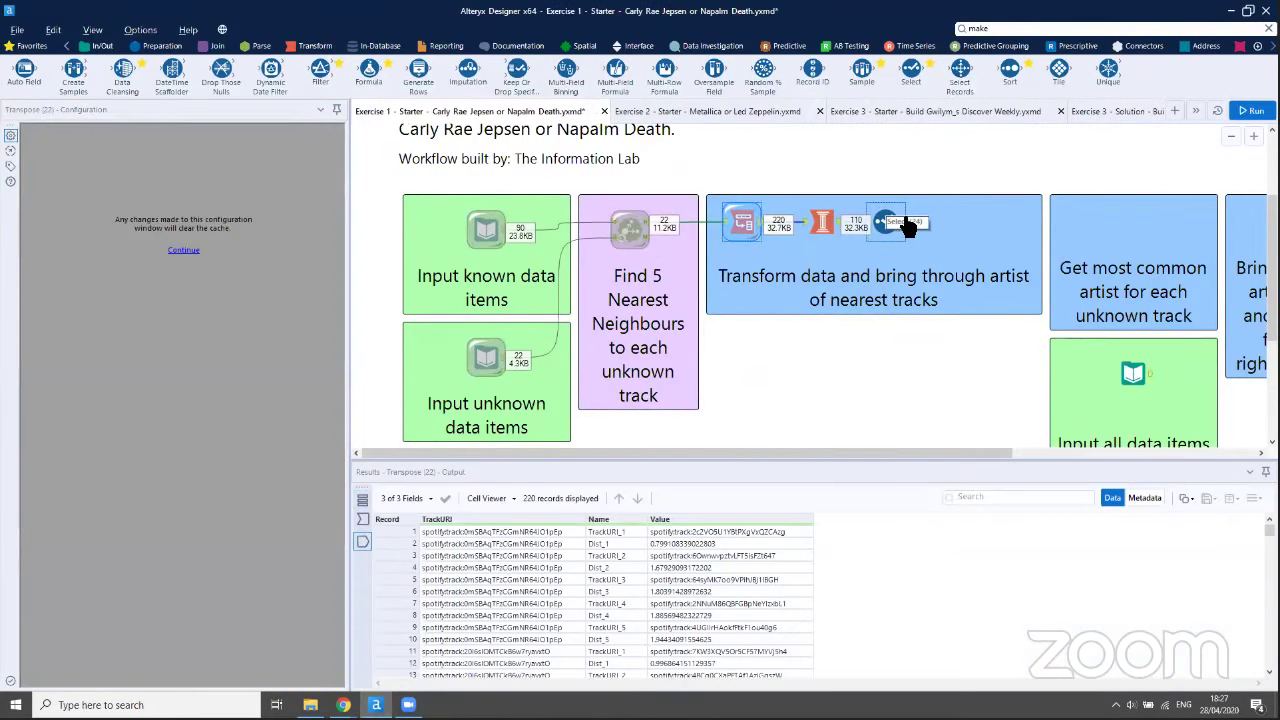
# Check the Select tool's output for the first track's URI against its five NeighbourTrackURI values
pyautogui.click(903, 222)
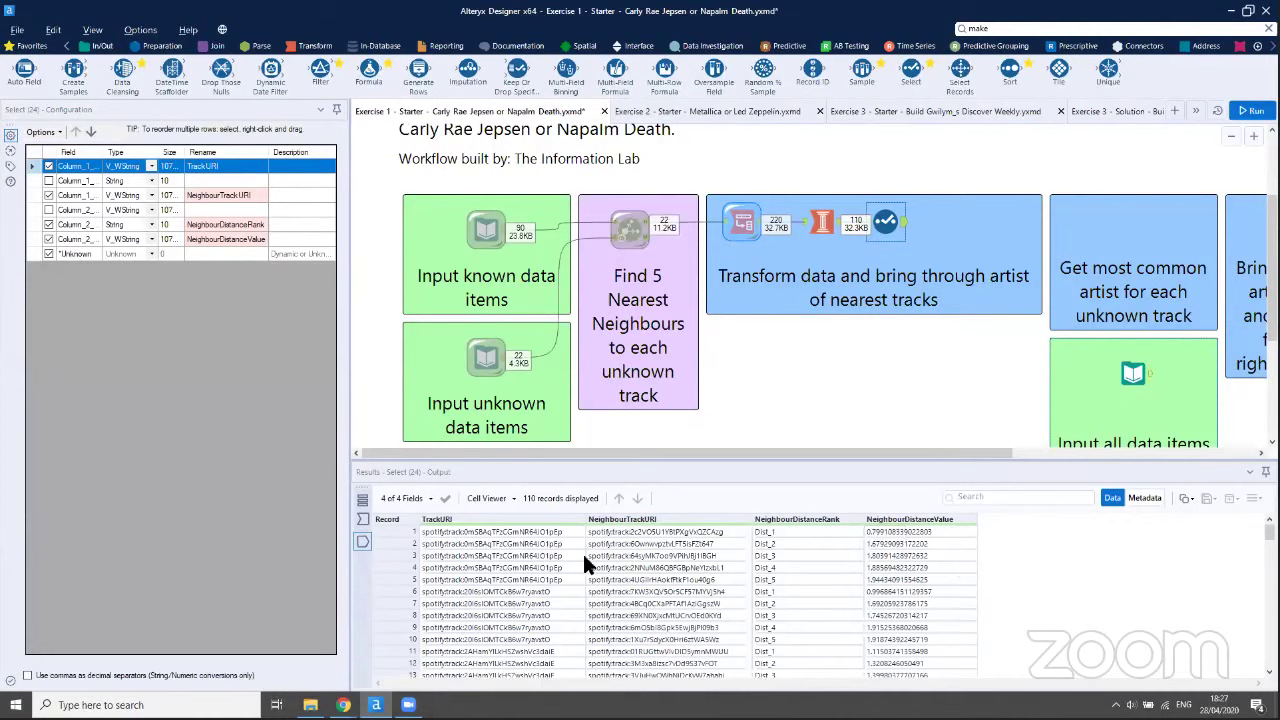
pyautogui.moveTo(568, 530); pyautogui.dragTo(572, 582)
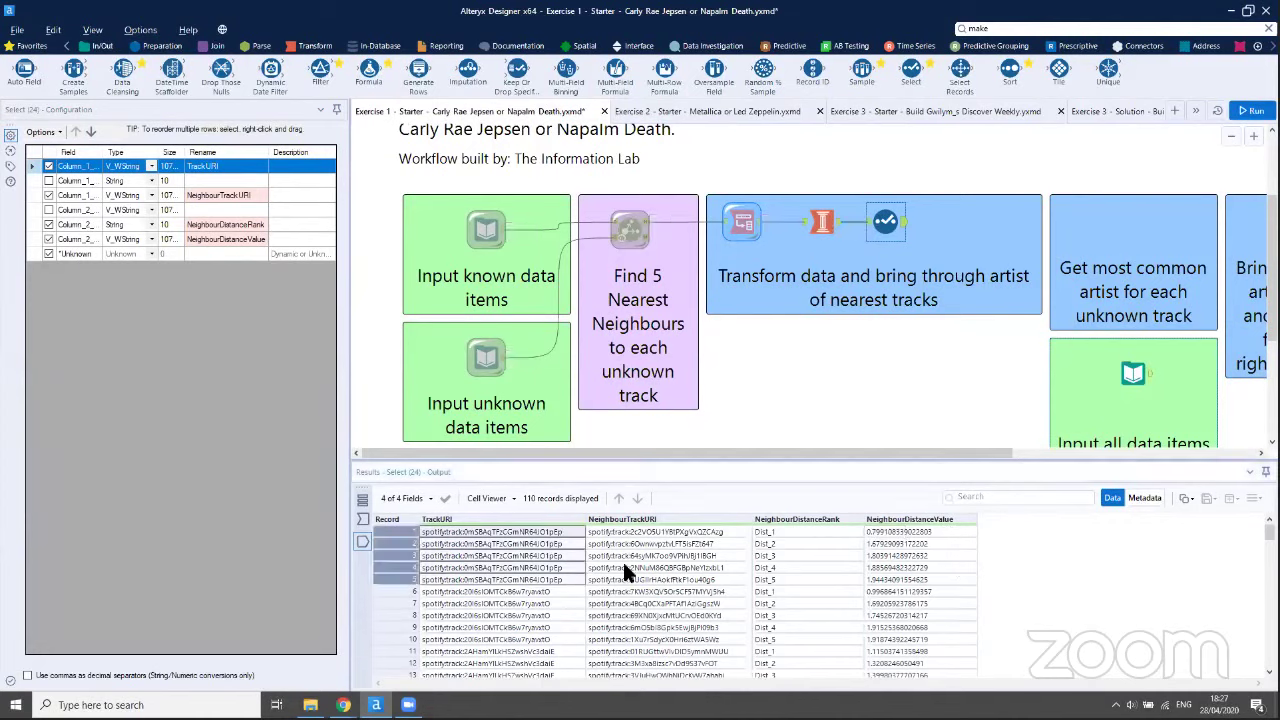
pyautogui.moveTo(654, 531); pyautogui.dragTo(648, 575)
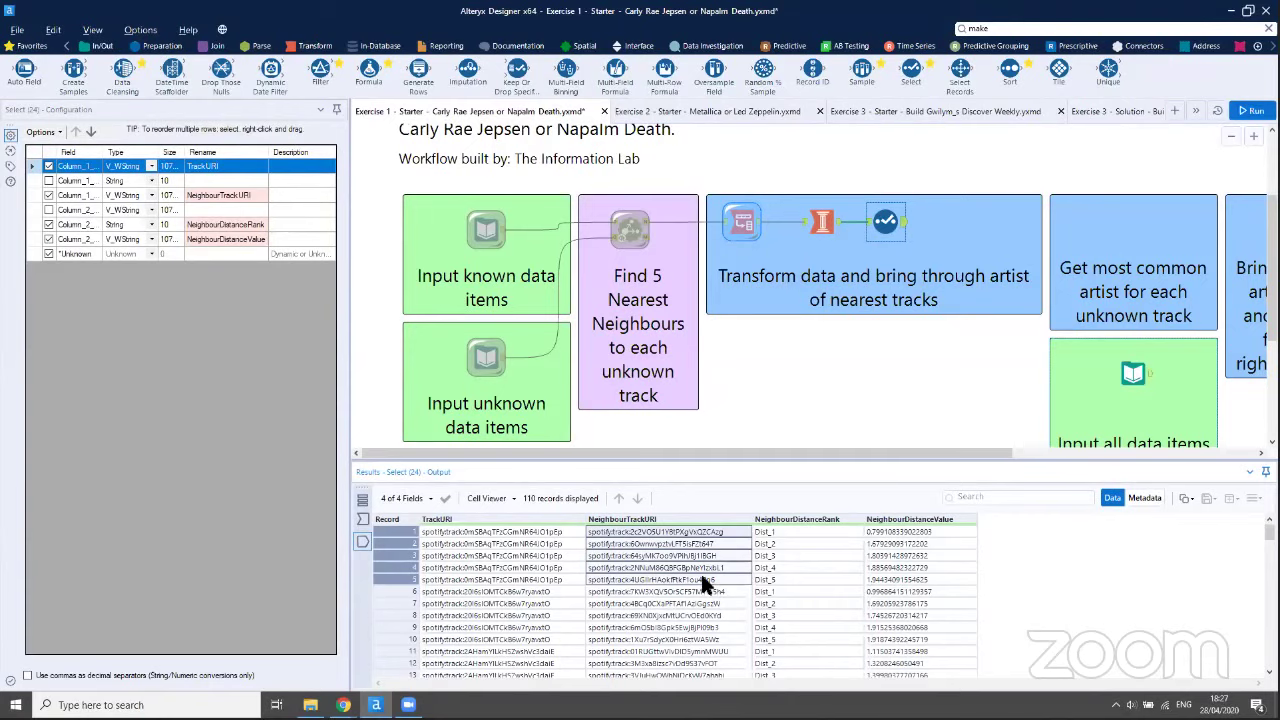
pyautogui.click(836, 369)
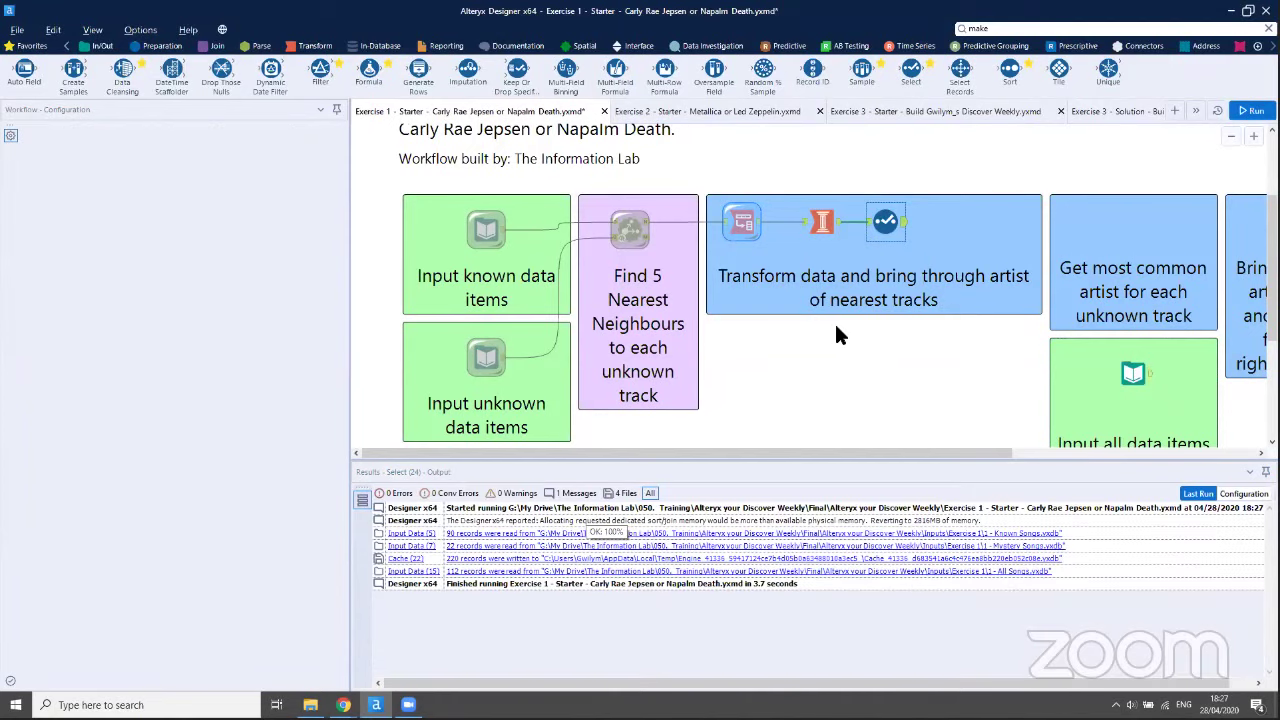
# Add a Join tool after the Select tool, feeding the Select output into its left input
pyautogui.click(477, 166)
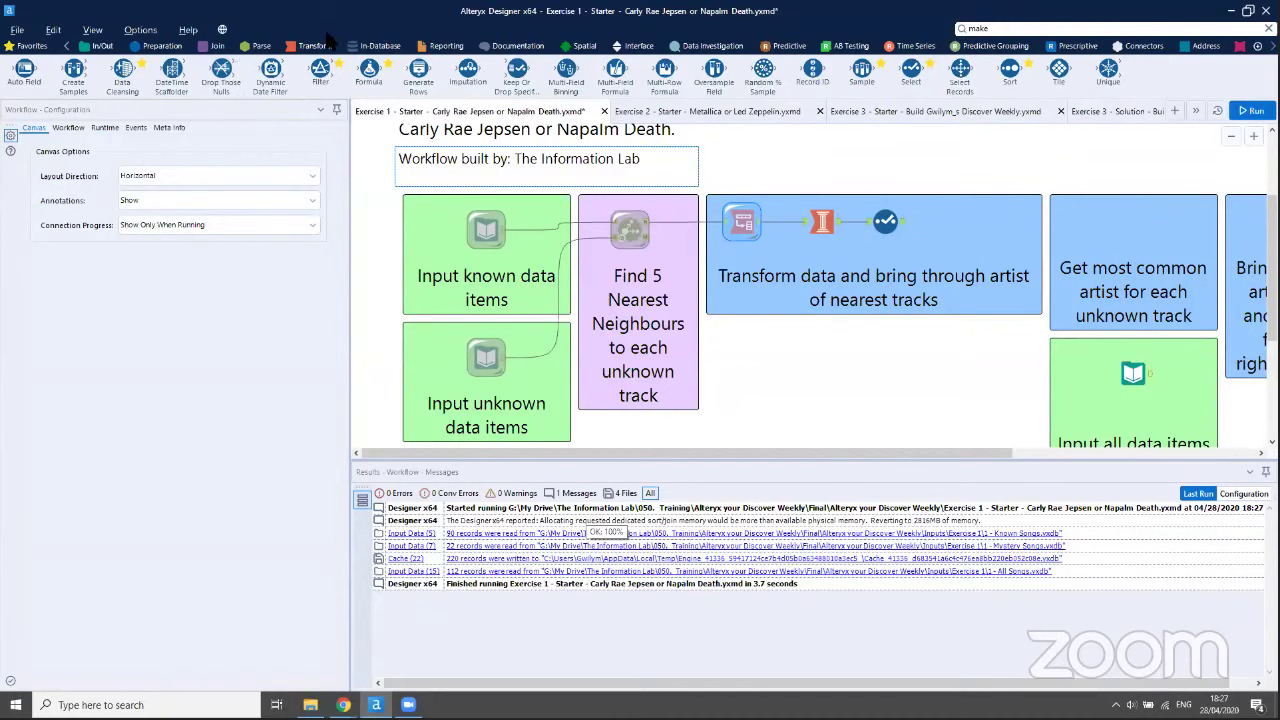
pyautogui.click(217, 46)
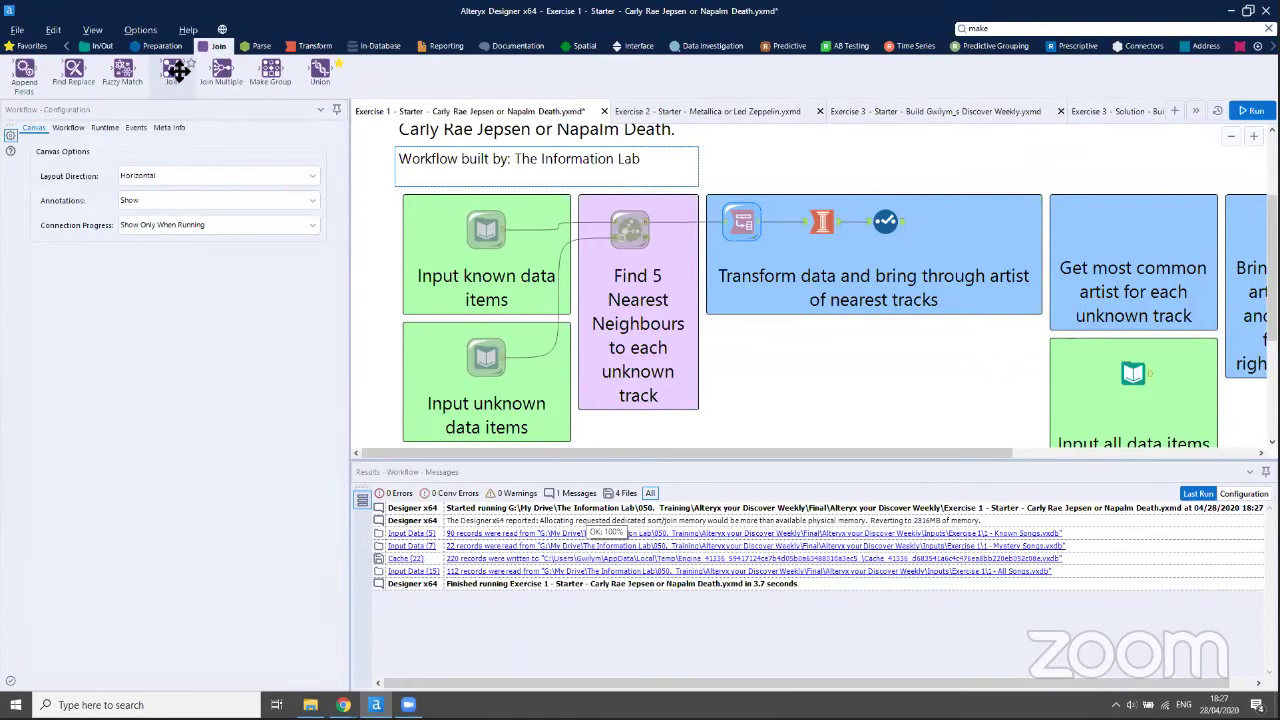
pyautogui.moveTo(173, 72); pyautogui.dragTo(952, 222)
# Clear the cache and connect the known songs input to the Join tool's right input
pyautogui.click(492, 228)
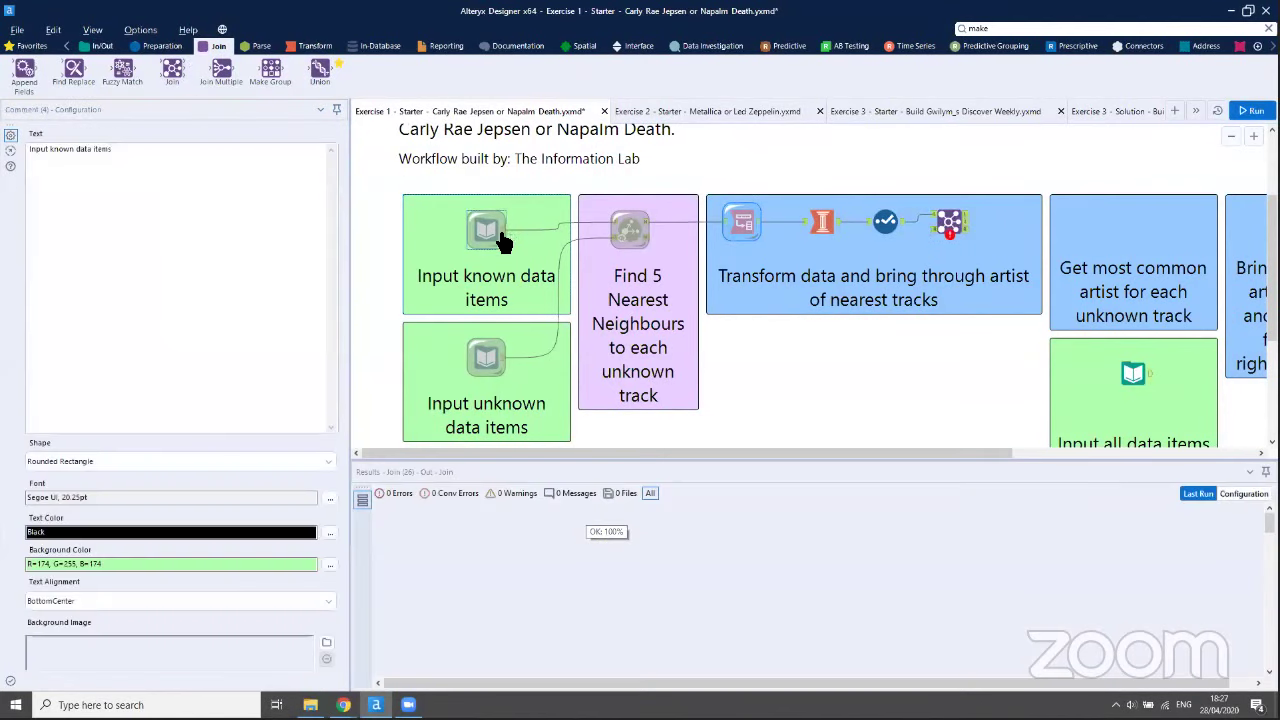
pyautogui.click(491, 224)
pyautogui.rightClick(490, 221)
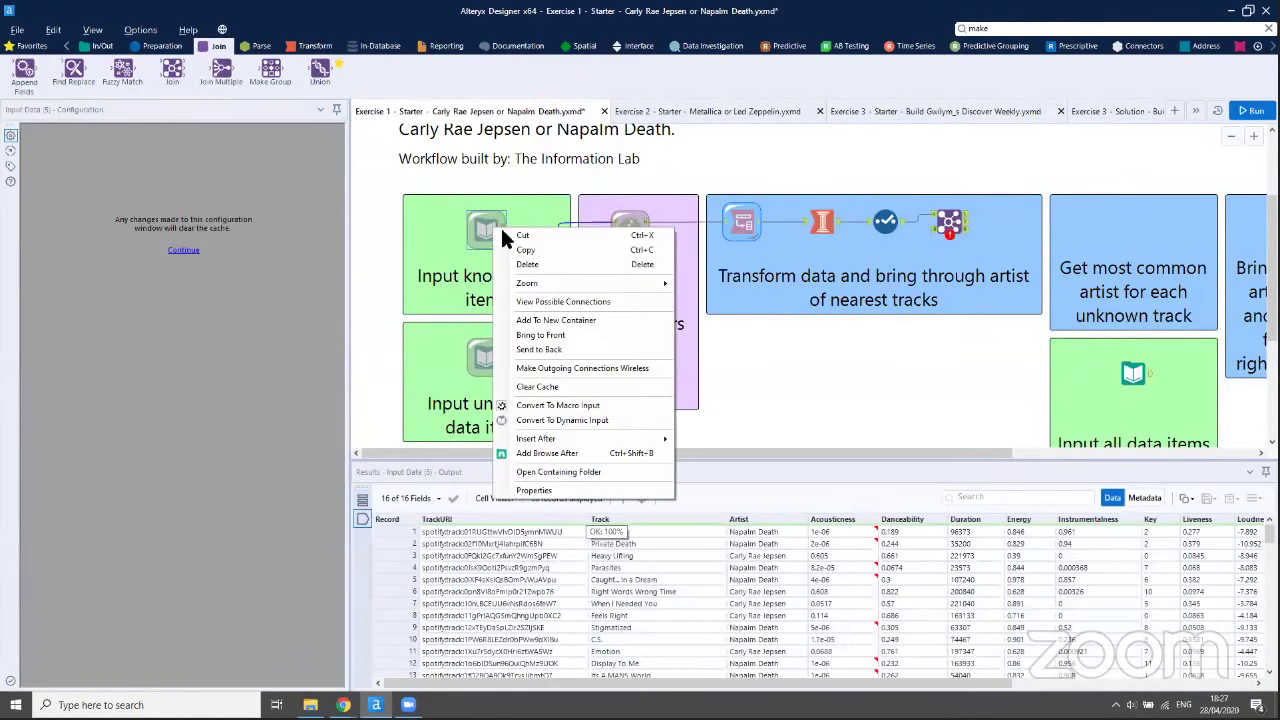
pyautogui.click(570, 387)
pyautogui.moveTo(507, 232); pyautogui.dragTo(928, 238)
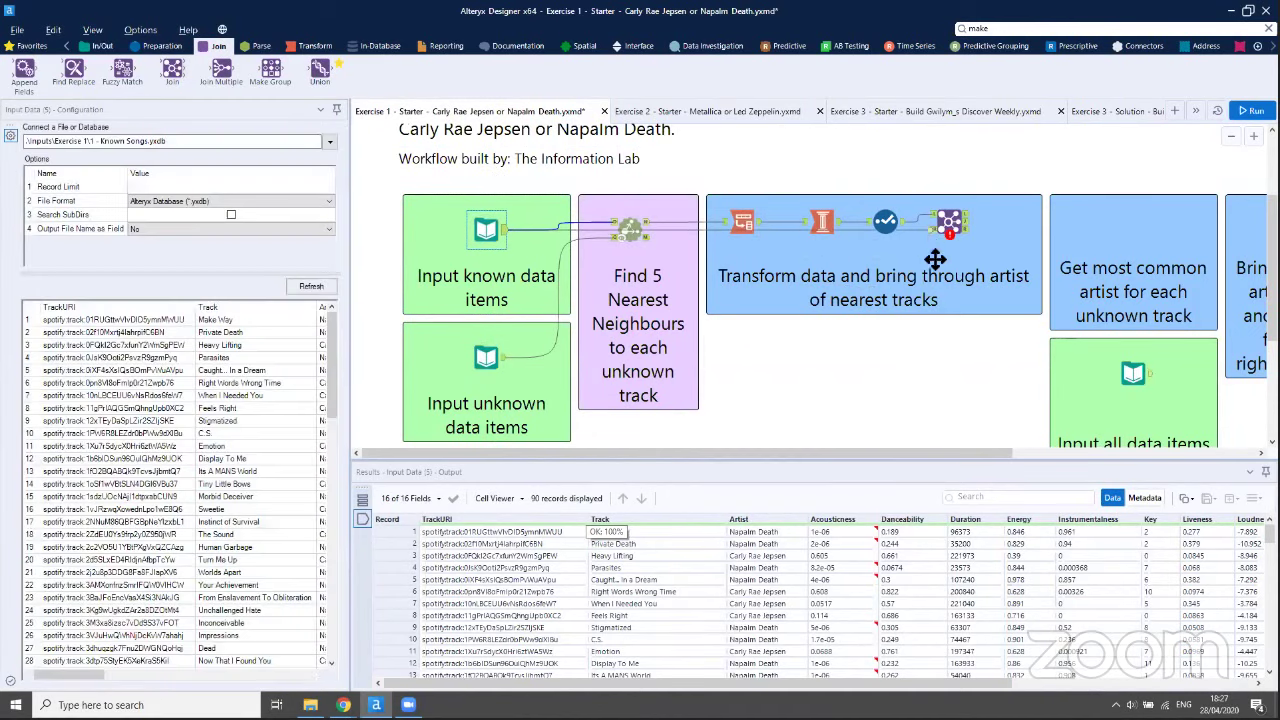
# Set the Join tool to match NeighbourTrackURI on the left with TrackURI on the right
pyautogui.click(946, 228)
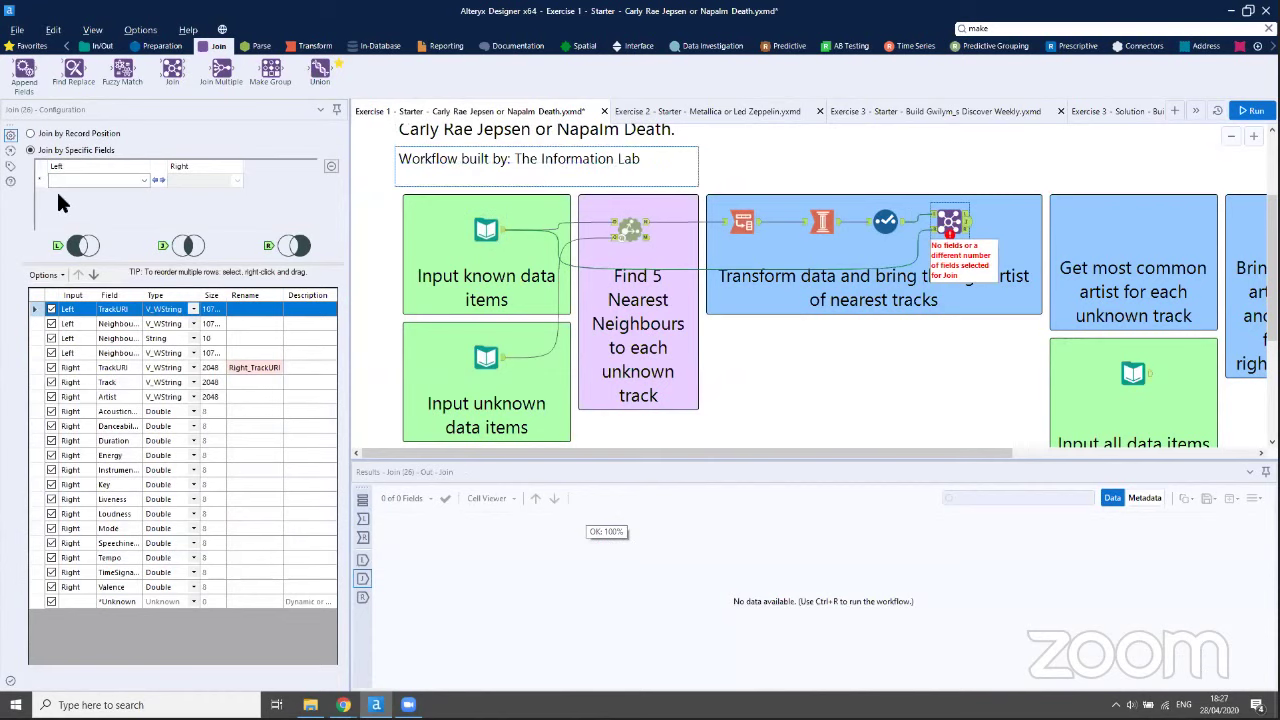
pyautogui.click(74, 180)
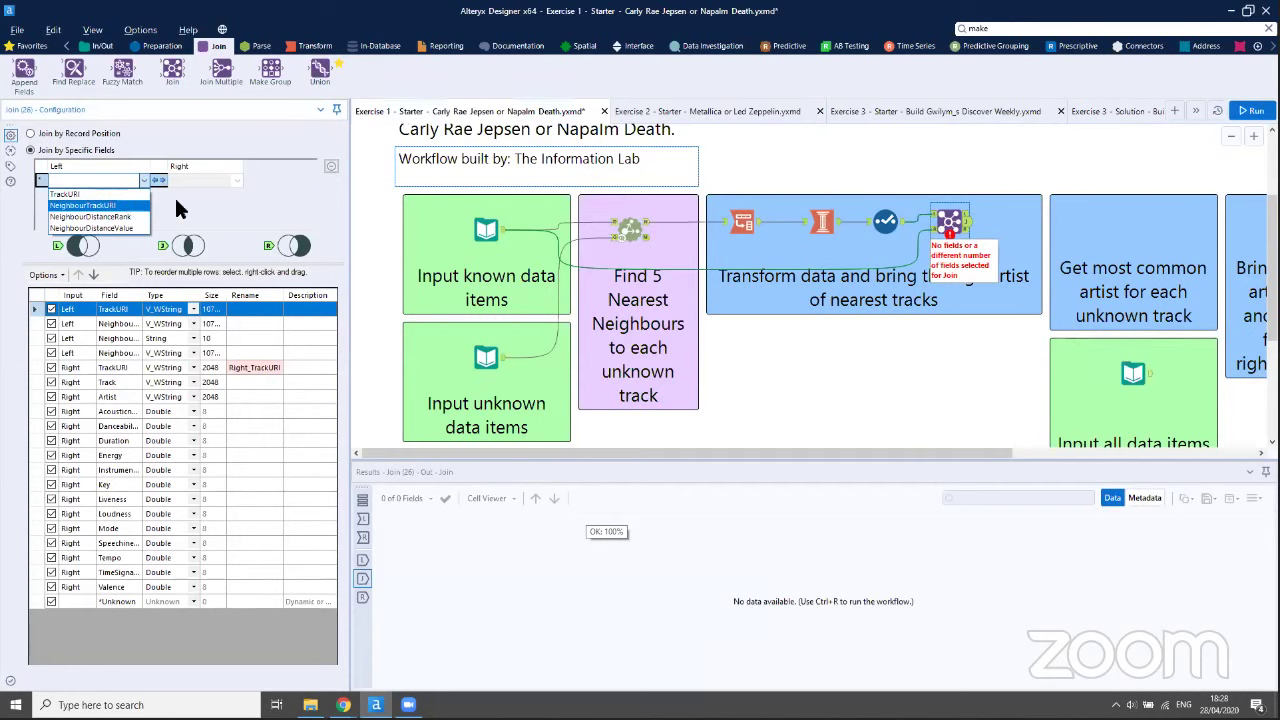
pyautogui.click(110, 206)
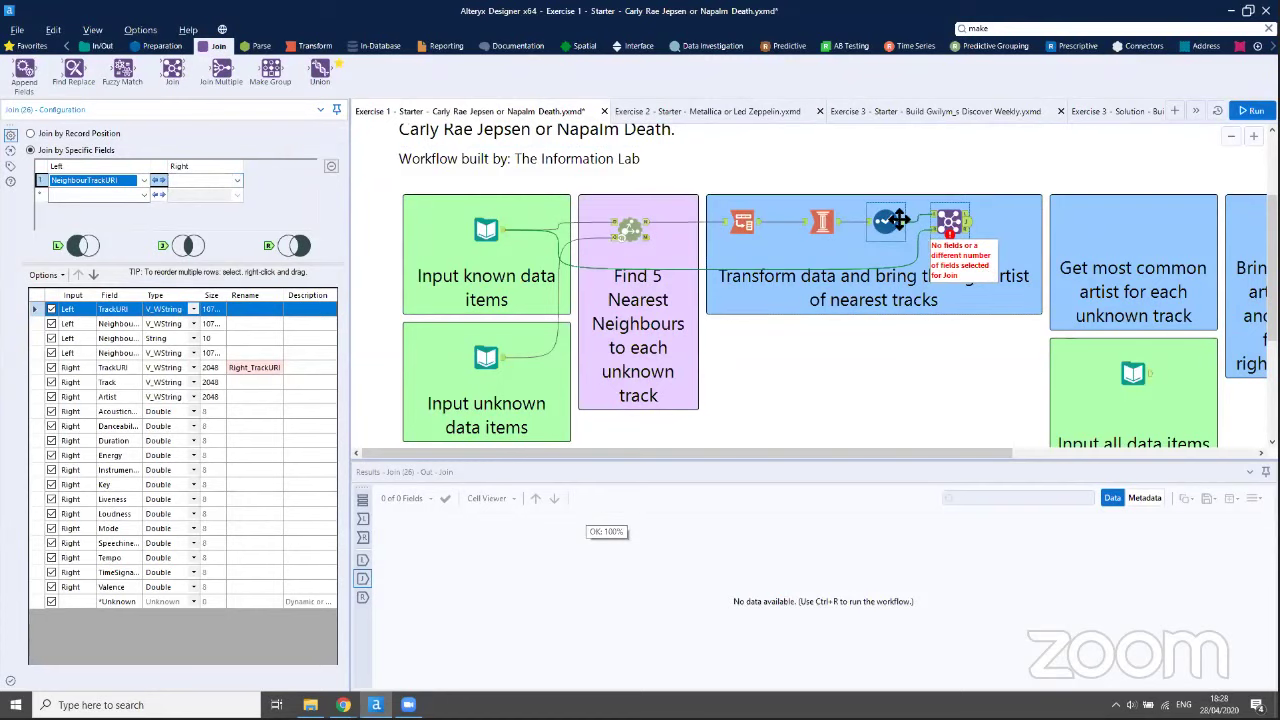
pyautogui.click(236, 180)
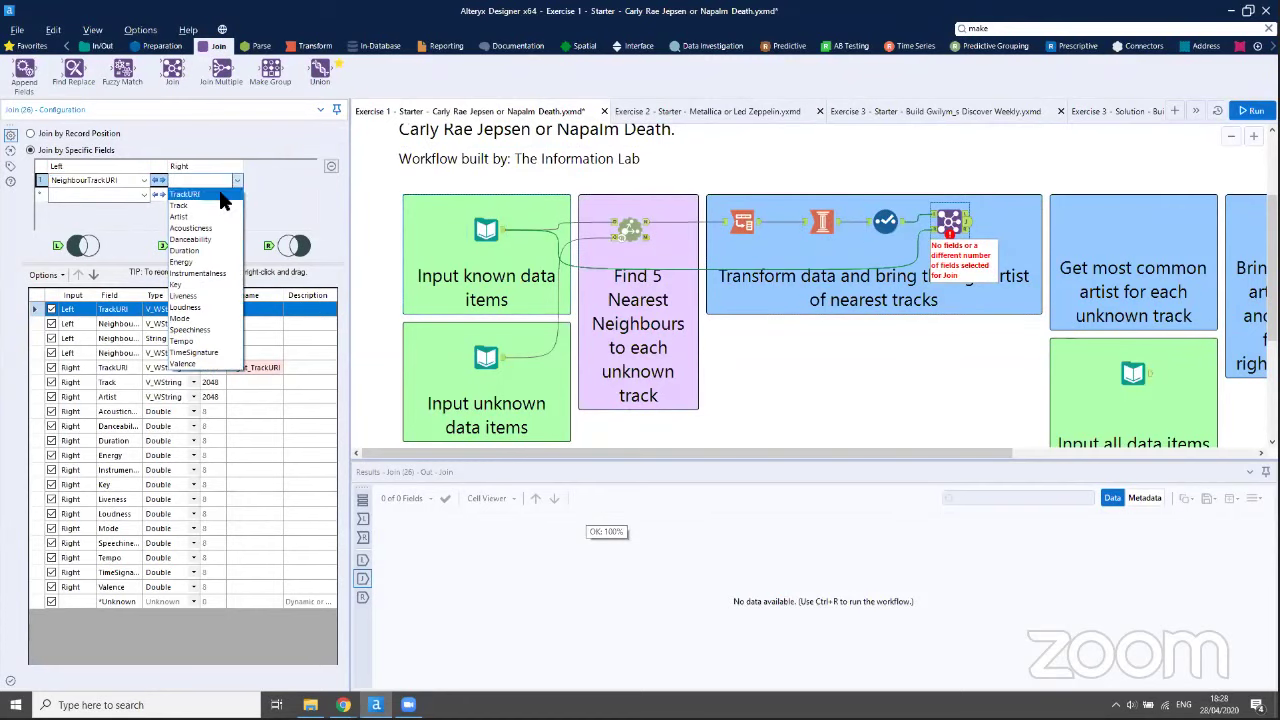
pyautogui.click(205, 196)
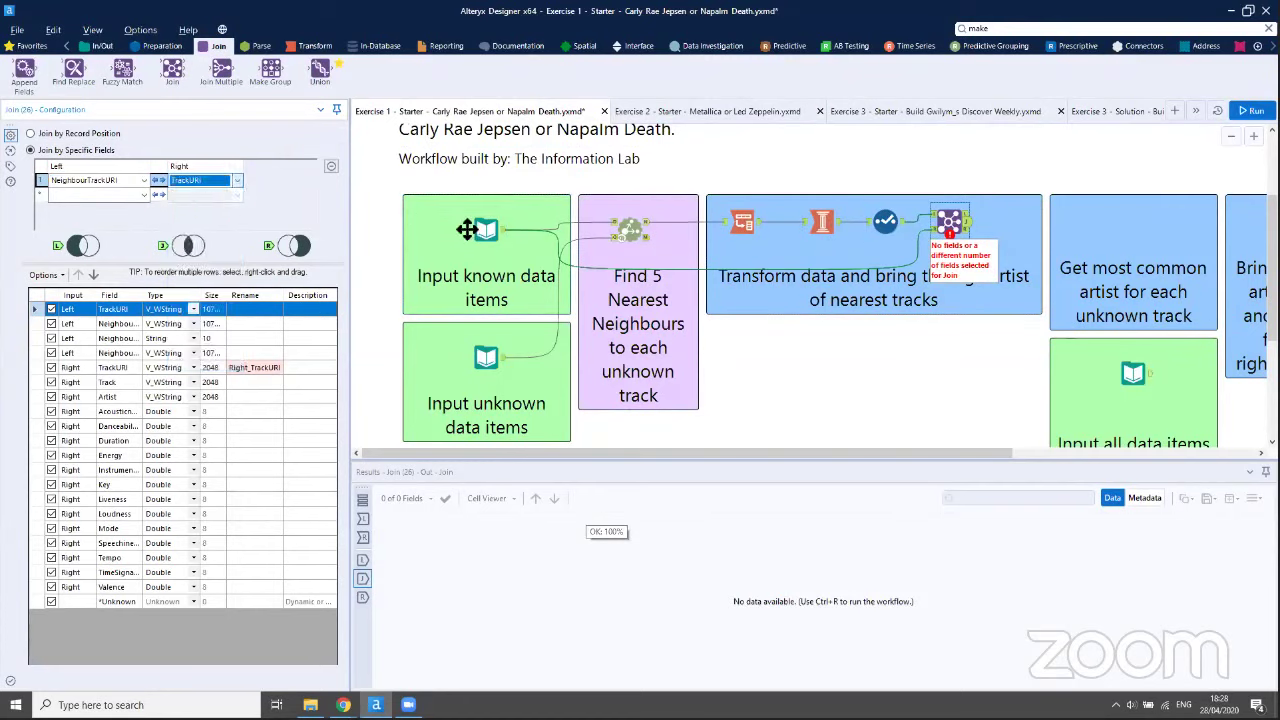
# Exclude the right TrackURI in the Join, and rename the right Track to NeighbourTrack and Artist to NeighbourTrackArtist
pyautogui.click(51, 367)
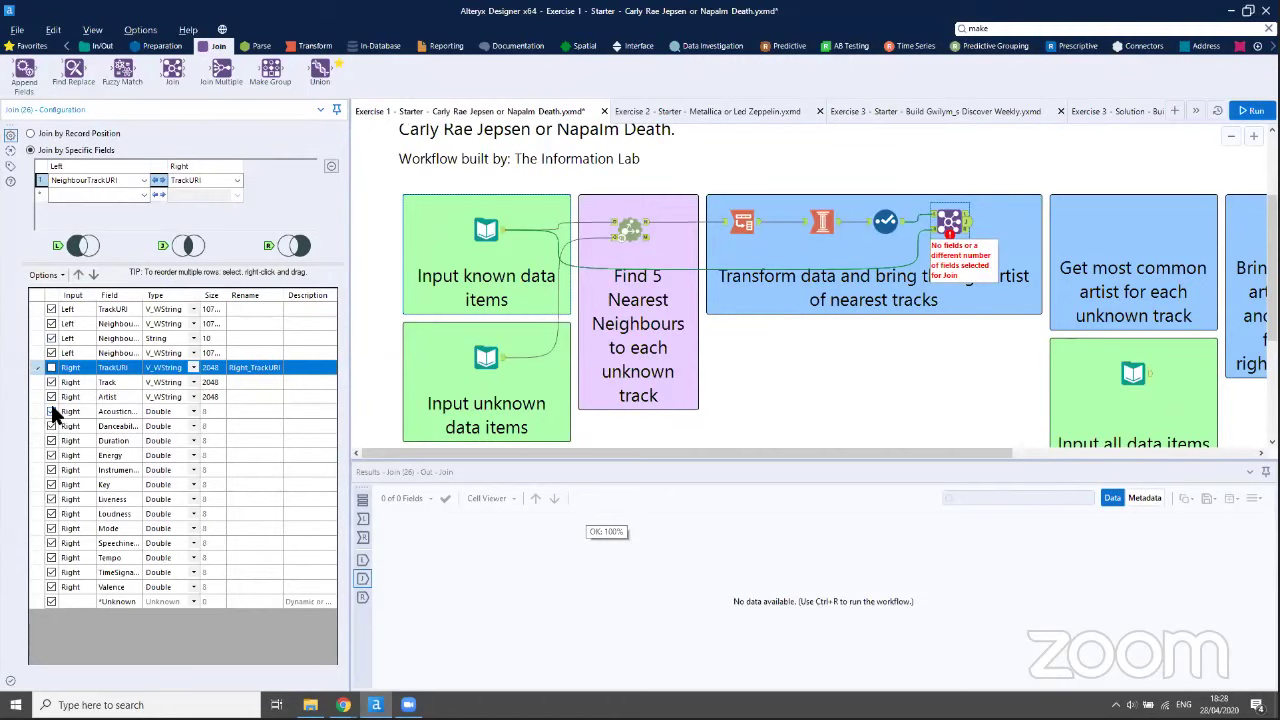
pyautogui.click(265, 382)
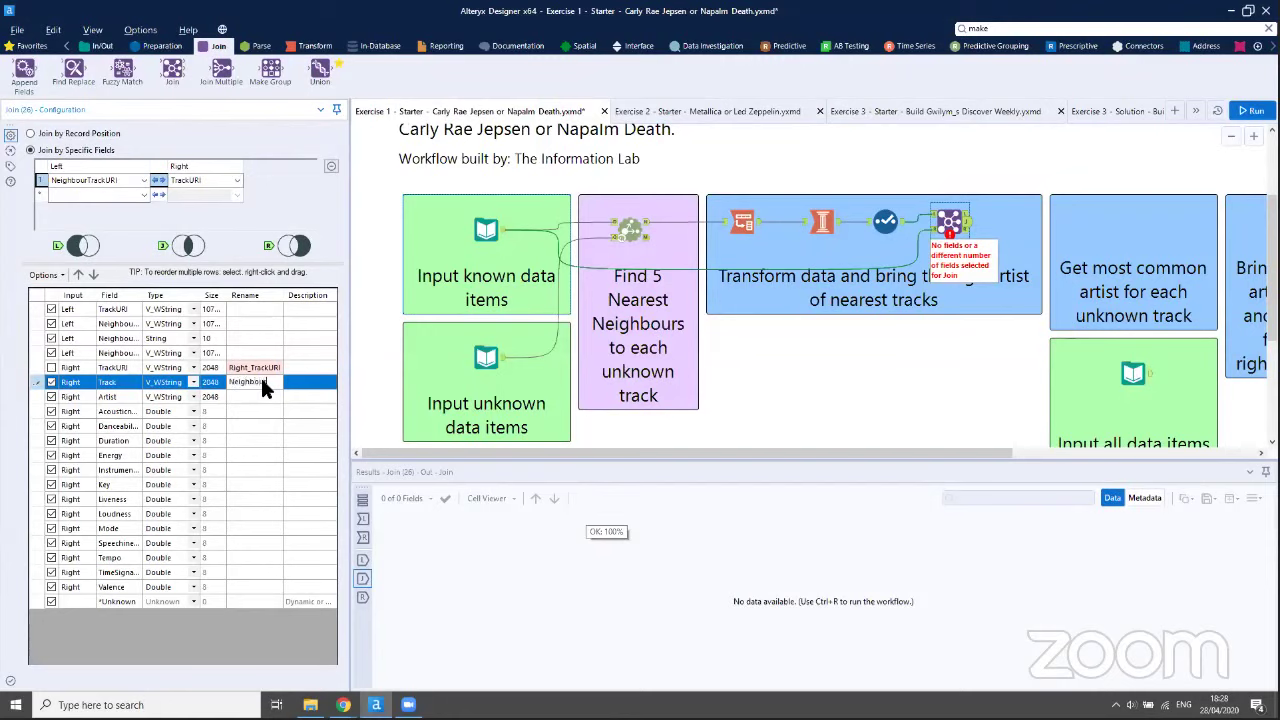
pyautogui.write('NeighbourTrack')
pyautogui.press('Return')
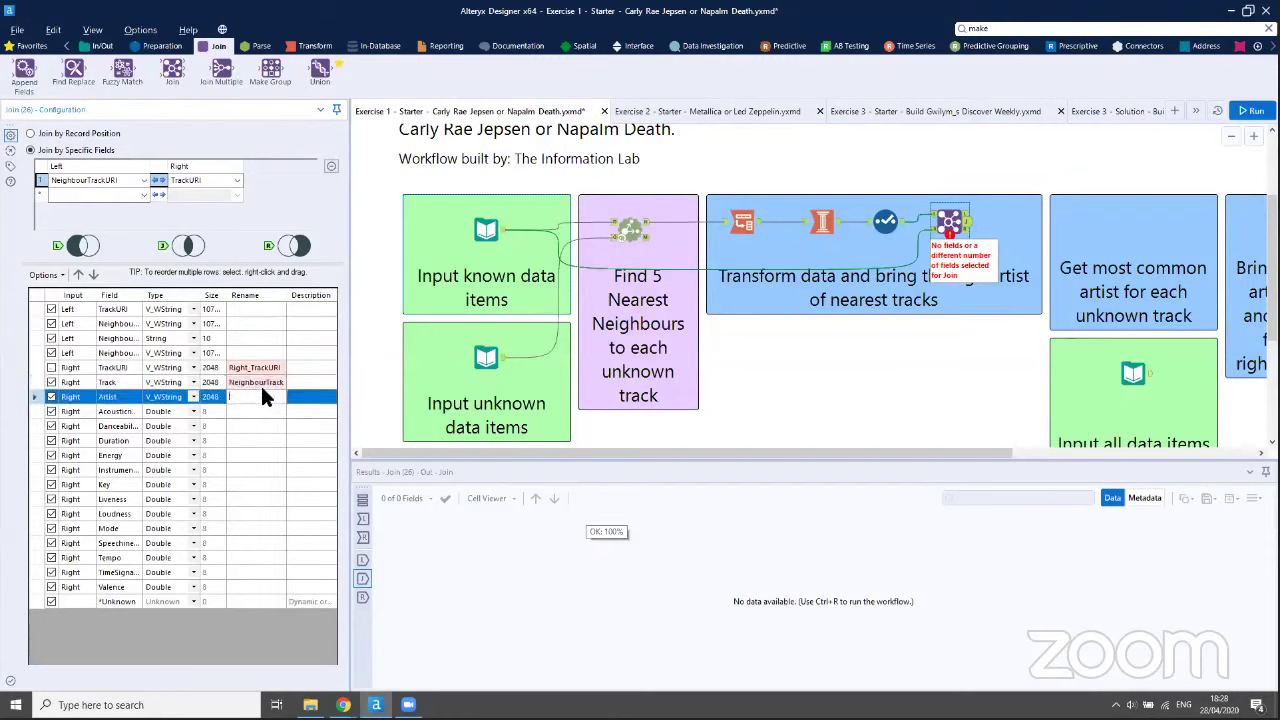
pyautogui.write('NeighbourTrackArtist')
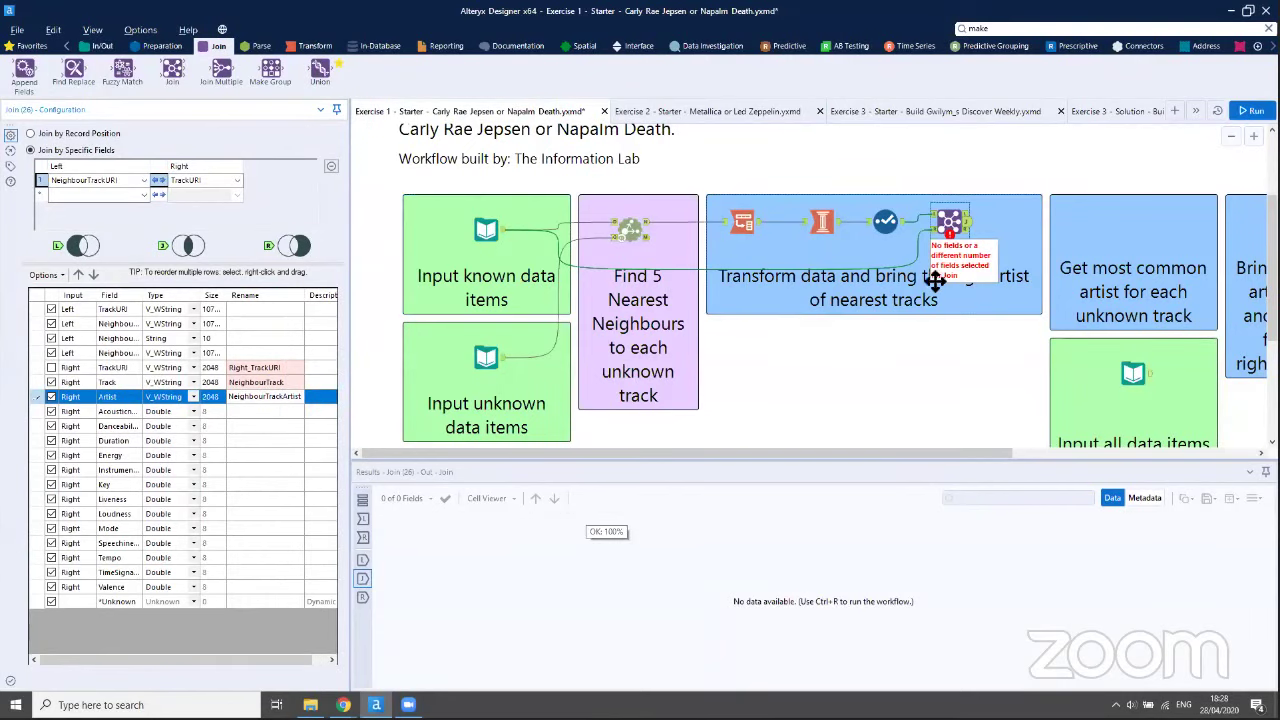
# Run the workflow and sort the Join results by TrackURI descending and NeighbourDistanceRank ascending
pyautogui.hotkey('ctrl', 'r')
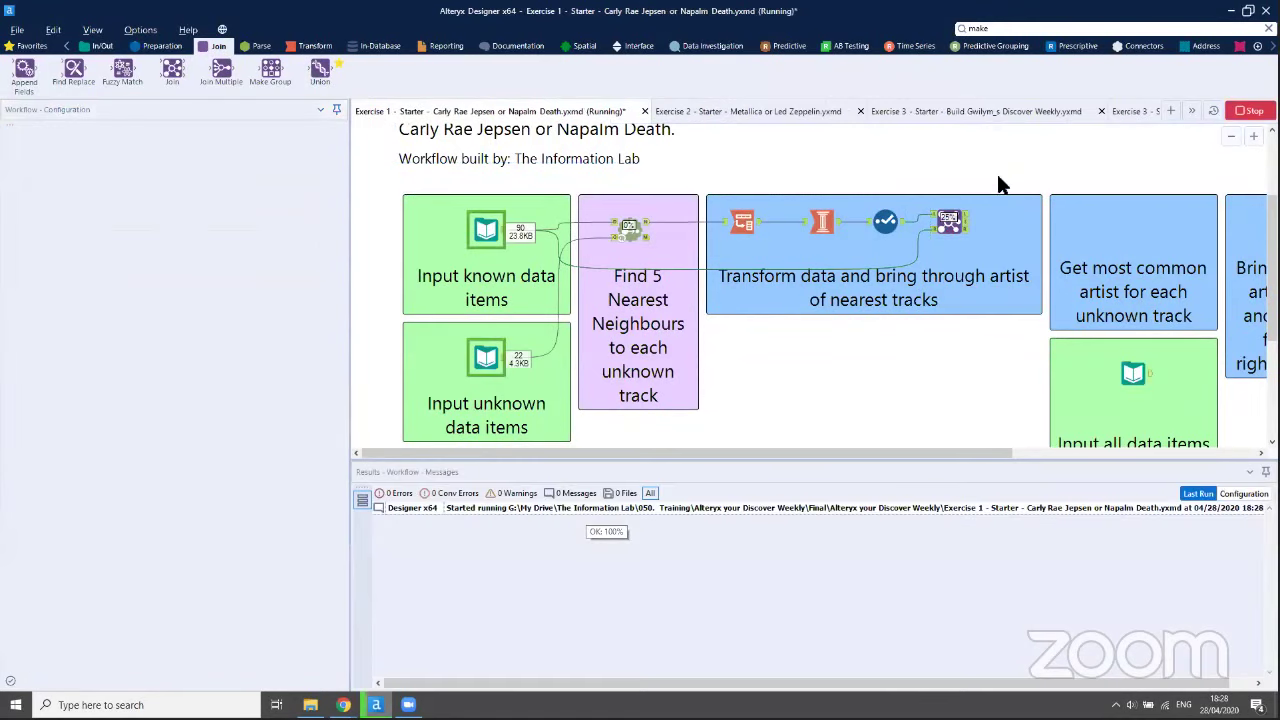
pyautogui.click(962, 222)
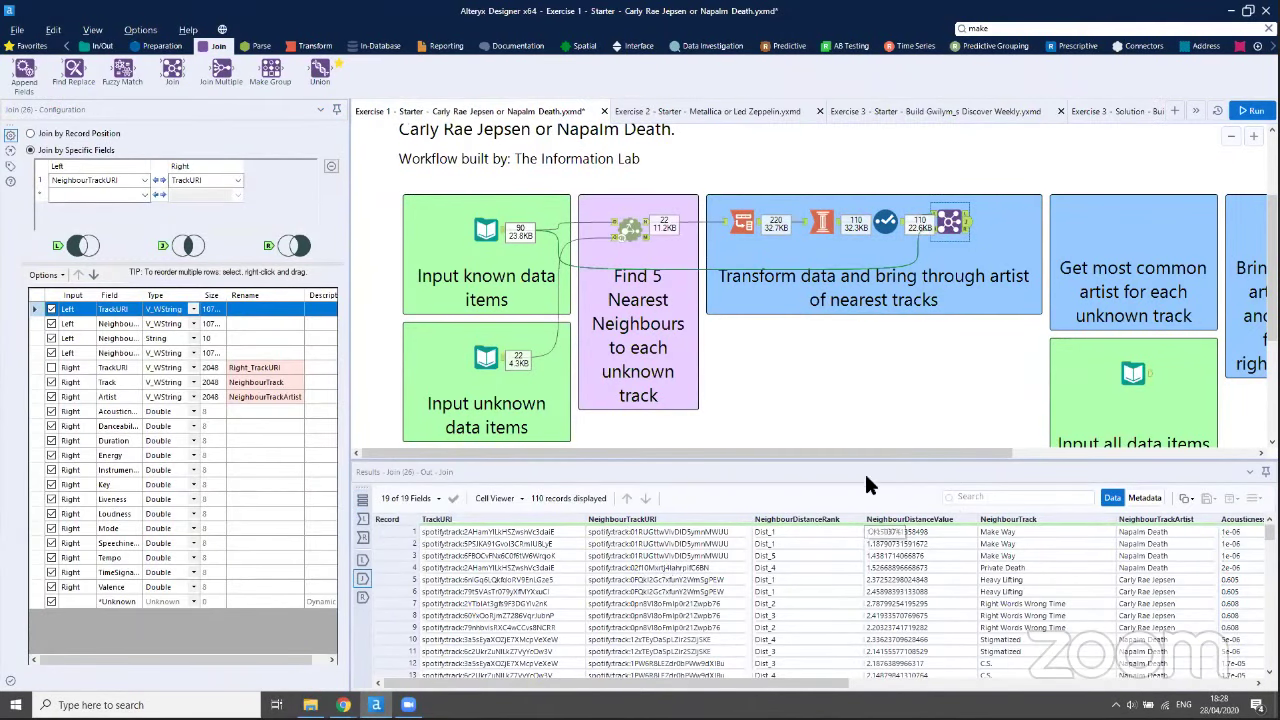
pyautogui.click(580, 519)
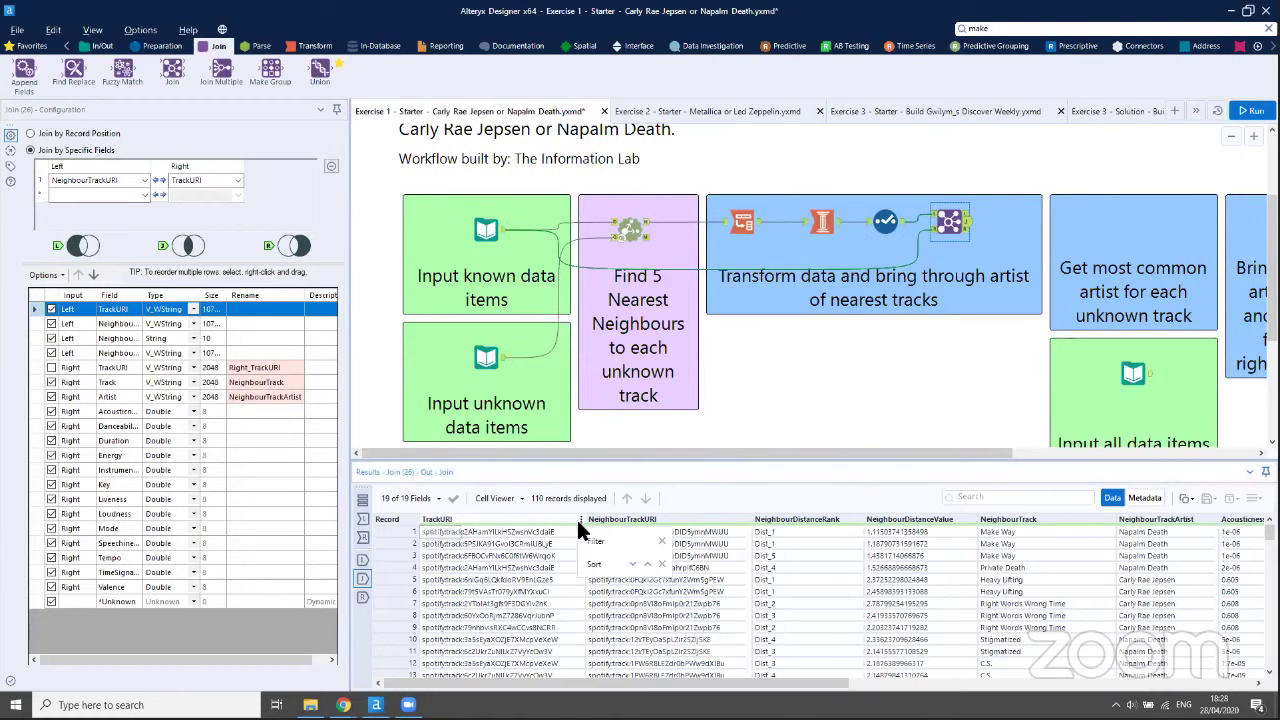
pyautogui.click(638, 560)
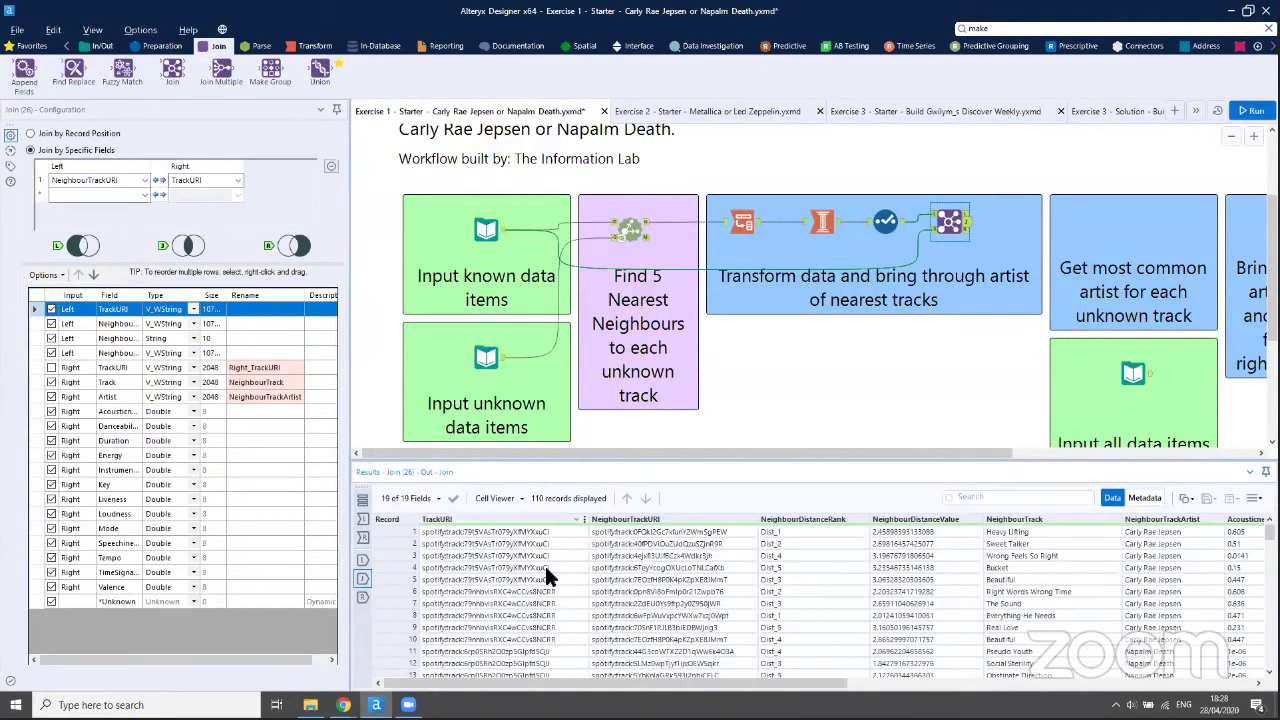
pyautogui.click(864, 520)
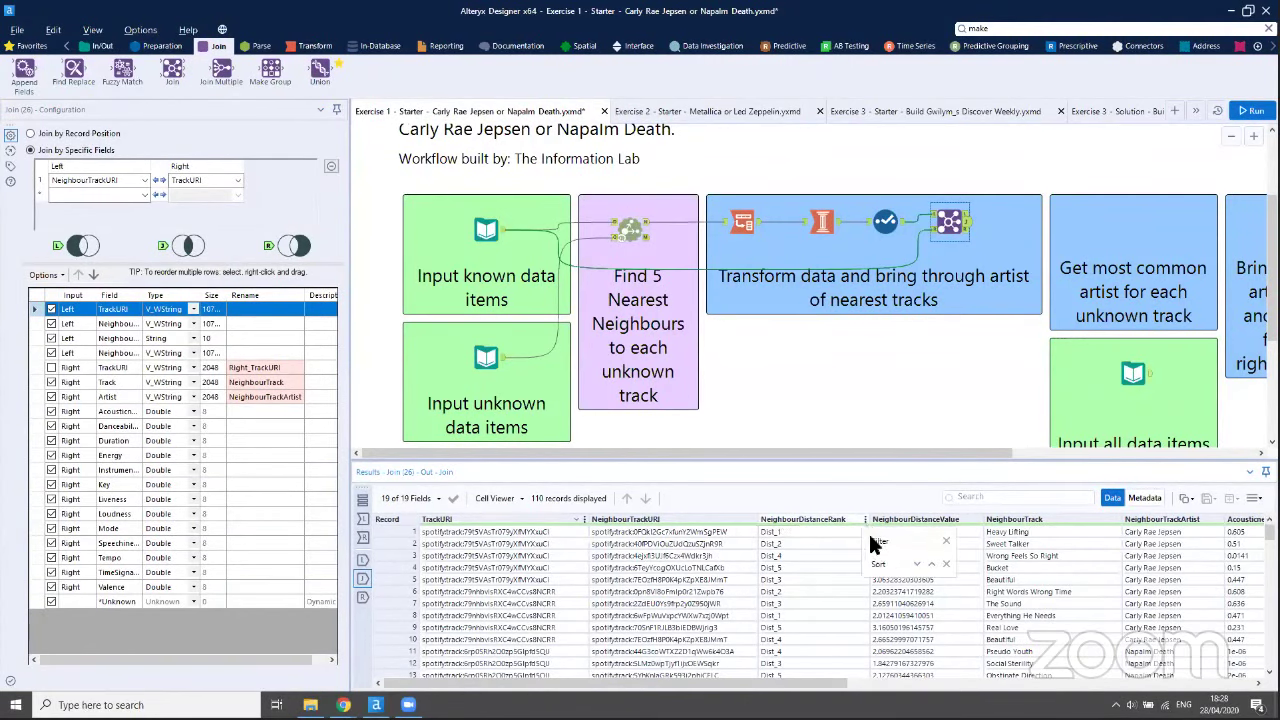
pyautogui.click(916, 565)
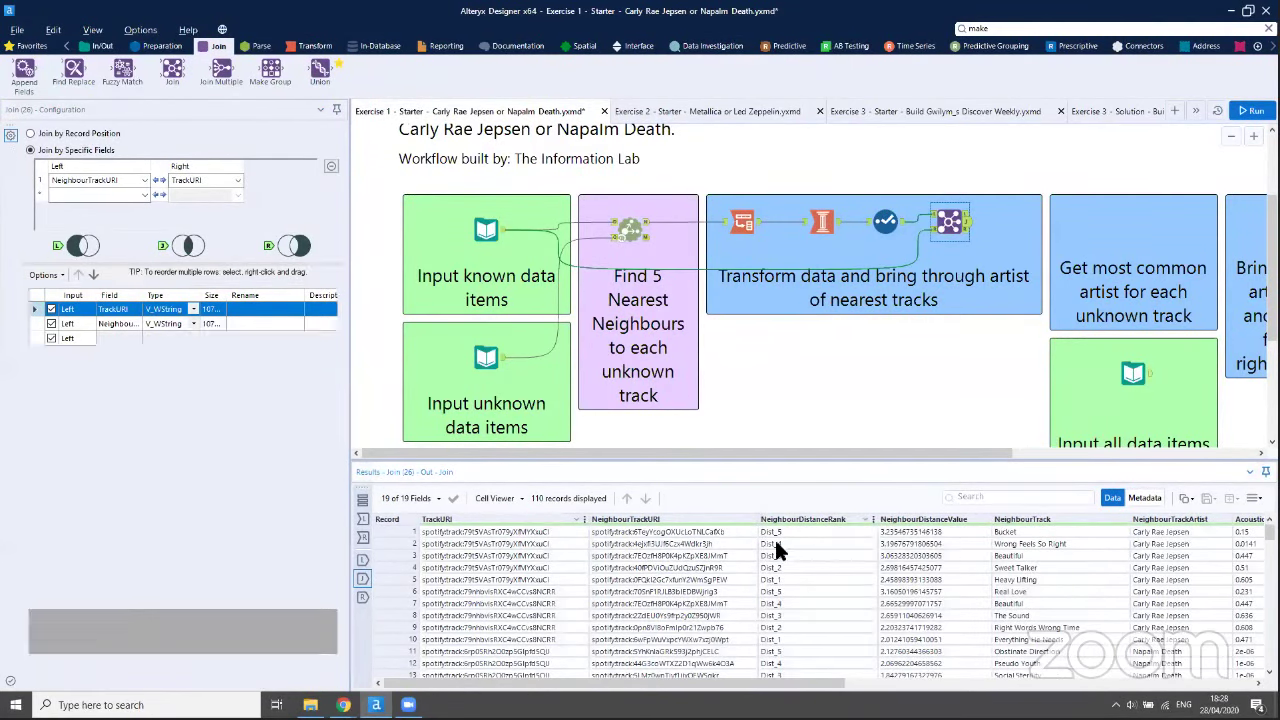
pyautogui.click(870, 520)
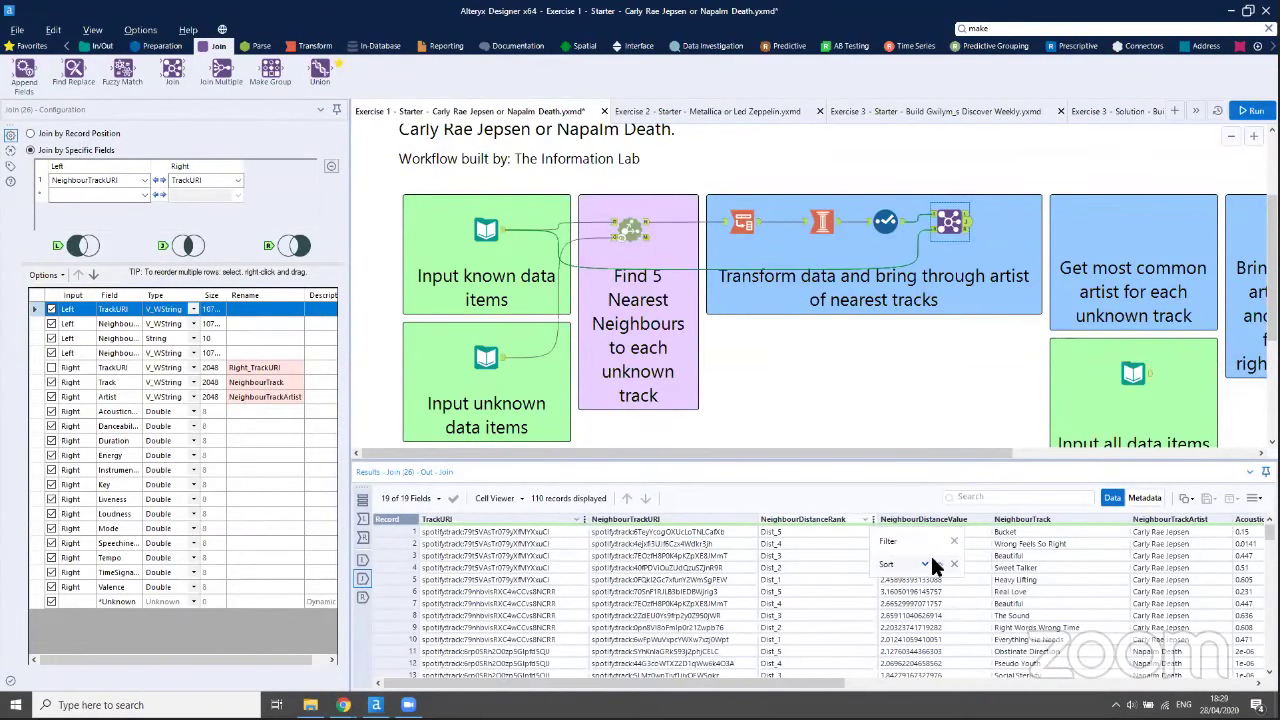
pyautogui.click(931, 556)
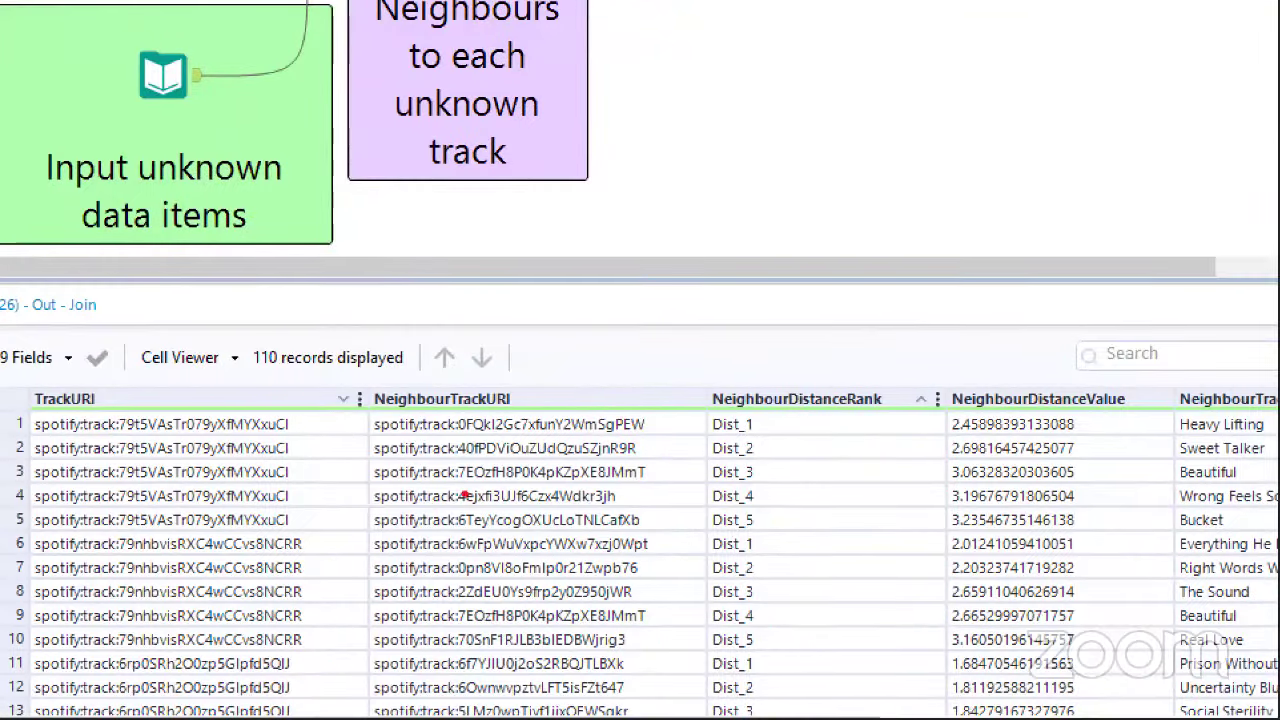
# Examine the first track's five rows in the Join results, comparing its neighbour distance ranks with the NeighbourTrackArtist values
pyautogui.moveTo(321, 418); pyautogui.dragTo(316, 530)
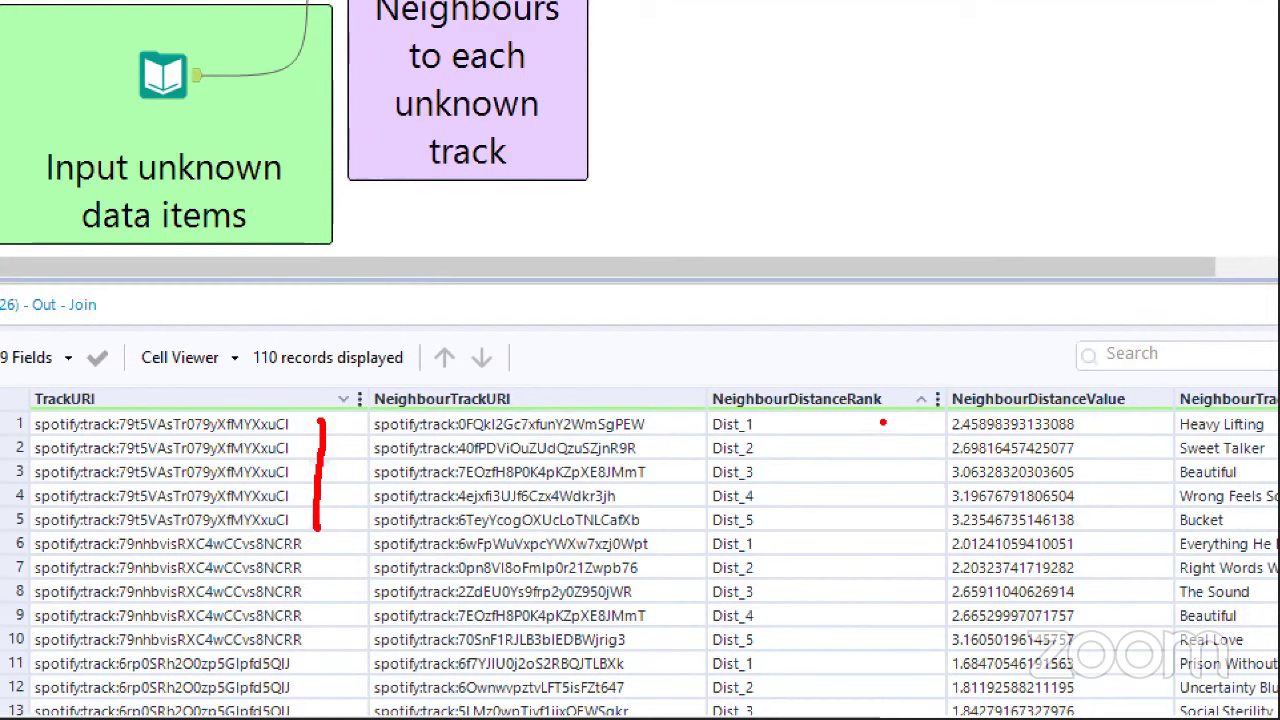
pyautogui.moveTo(883, 428); pyautogui.dragTo(882, 526)
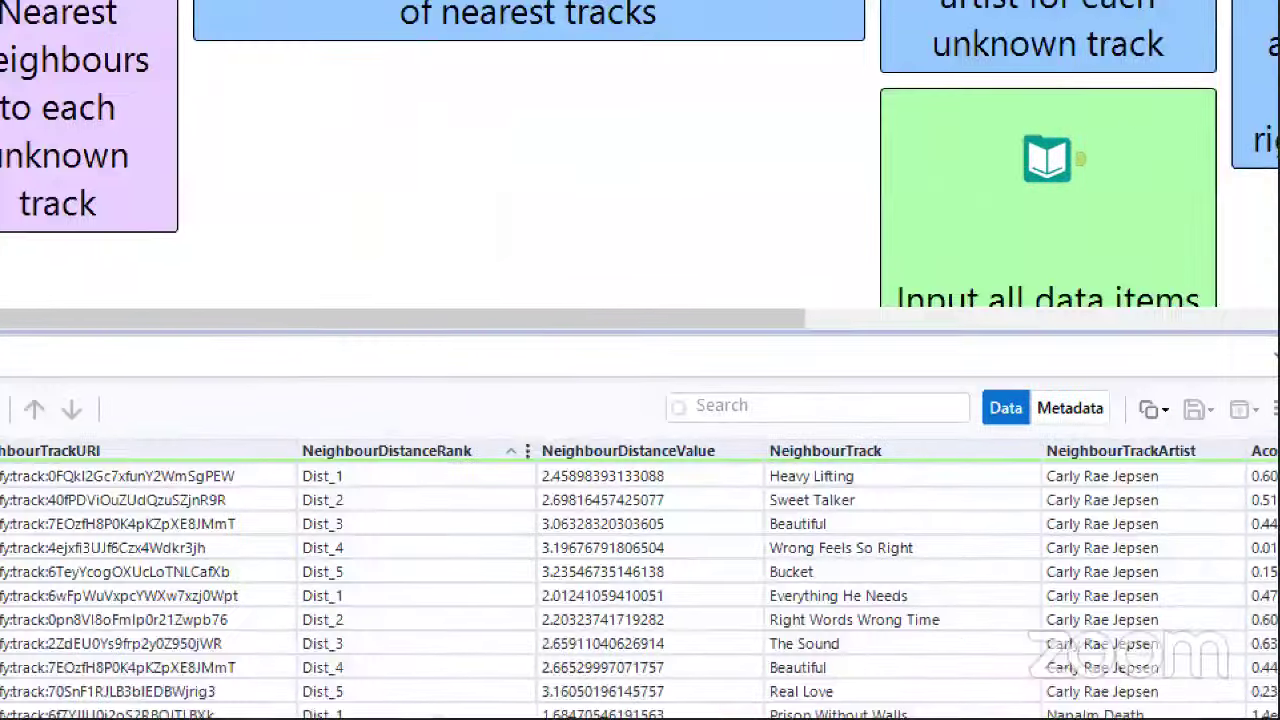
pyautogui.moveTo(1196, 470); pyautogui.dragTo(1202, 573)
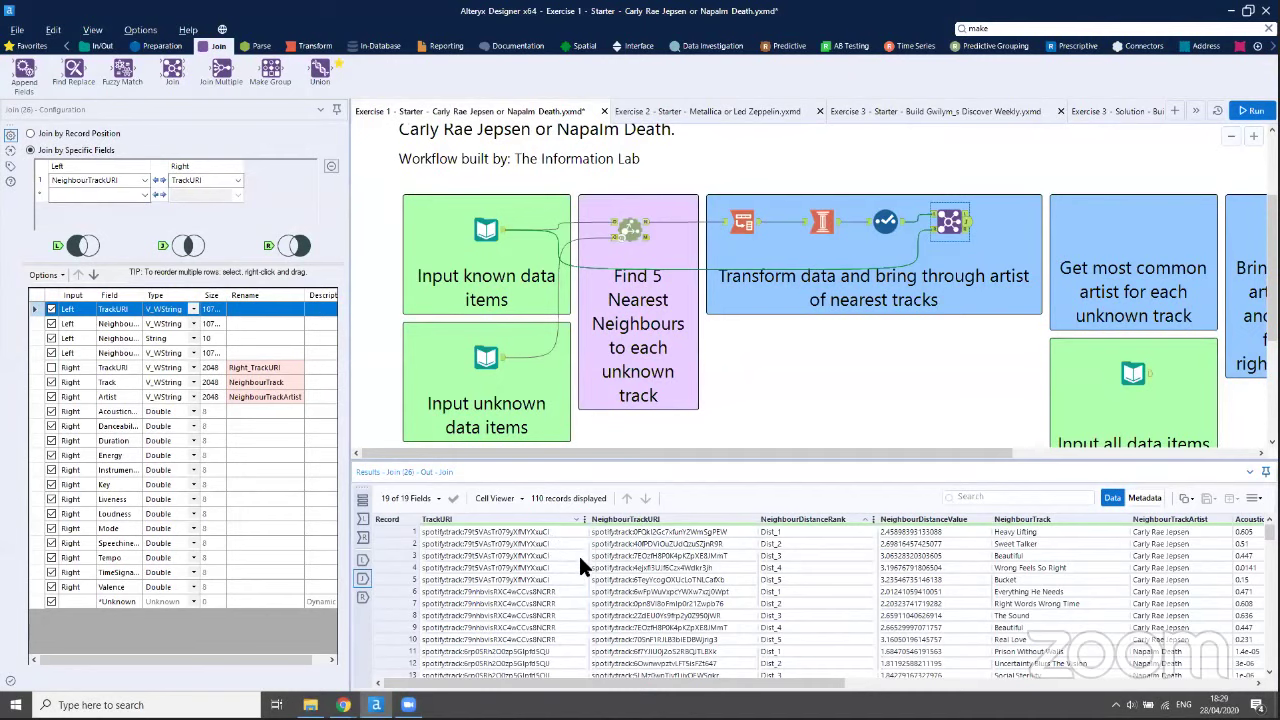
pyautogui.moveTo(568, 520)
pyautogui.moveTo(1194, 527); pyautogui.dragTo(1146, 565)
pyautogui.scroll(-1, 1148, 583)
pyautogui.scroll(1, 1148, 578)
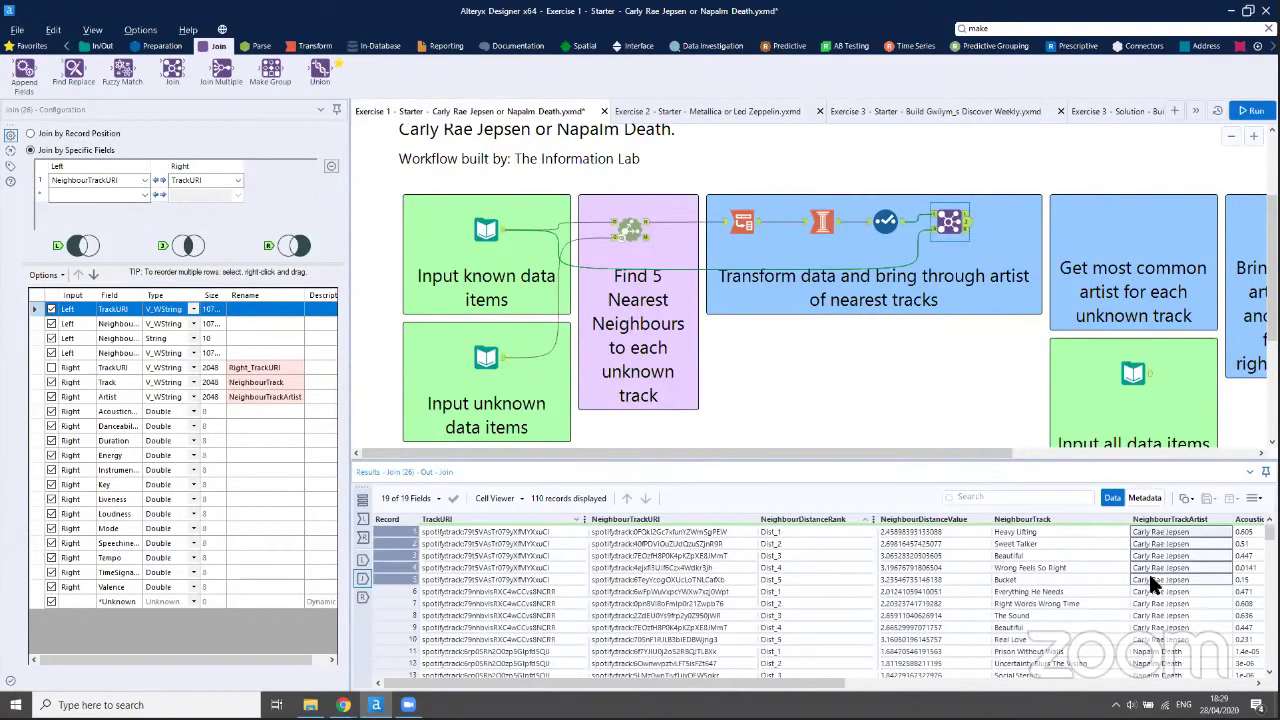
pyautogui.moveTo(771, 532); pyautogui.dragTo(782, 578)
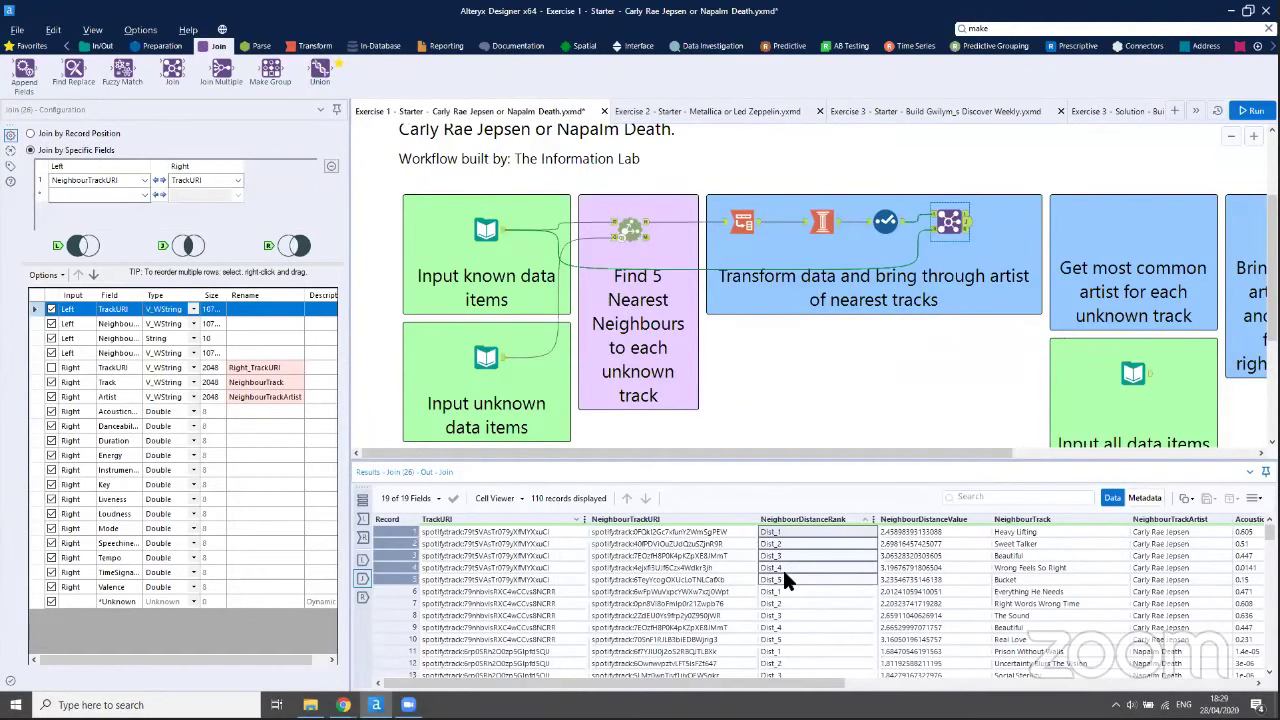
# Add a Summarize tool after the Join in the most common artist section and group by TrackURI
pyautogui.click(316, 46)
pyautogui.moveTo(222, 72); pyautogui.dragTo(1127, 222)
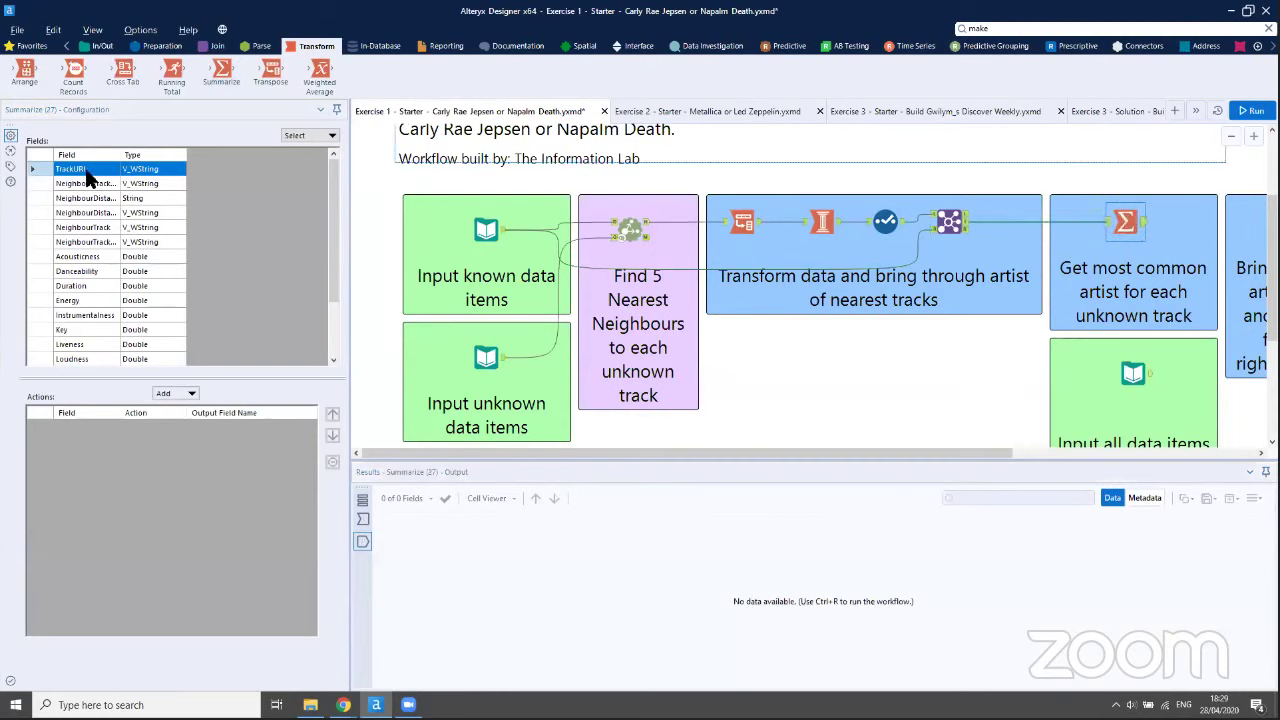
pyautogui.click(190, 393)
pyautogui.click(212, 410)
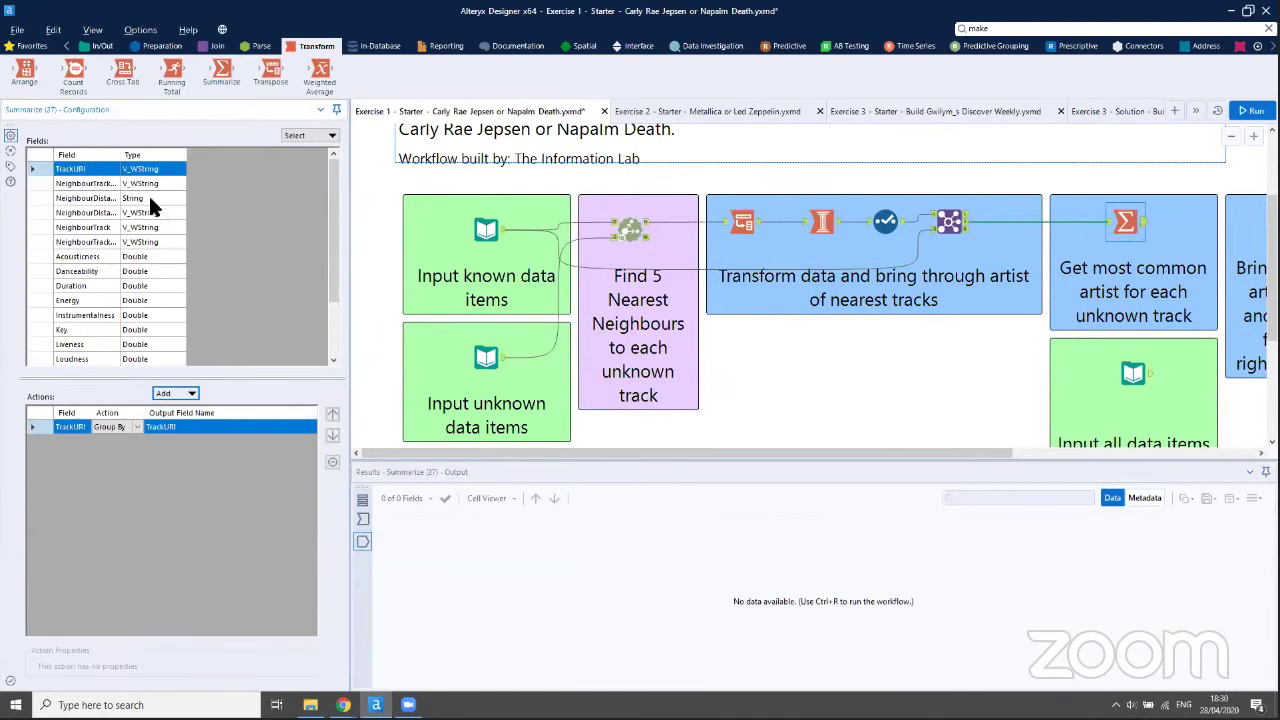
# Add a Mode action on NeighbourTrackArtist in the Summarize tool
pyautogui.moveTo(121, 155); pyautogui.dragTo(209, 155)
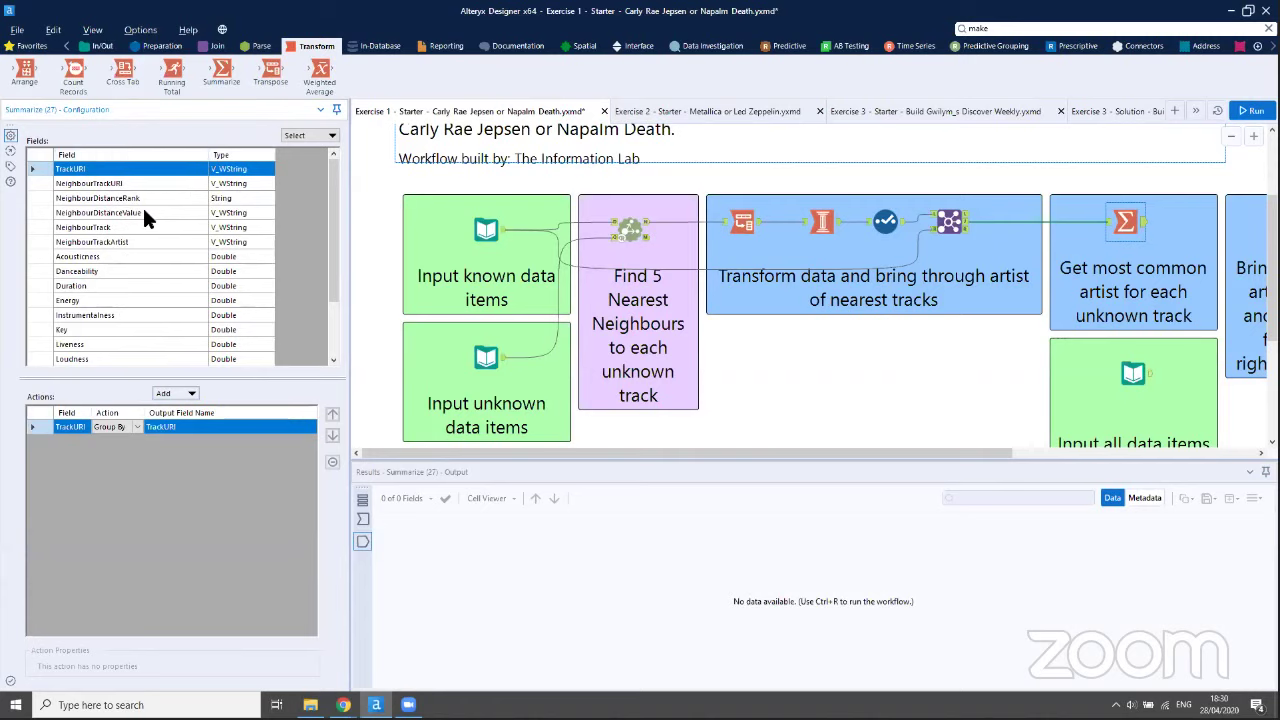
pyautogui.click(126, 240)
pyautogui.click(185, 393)
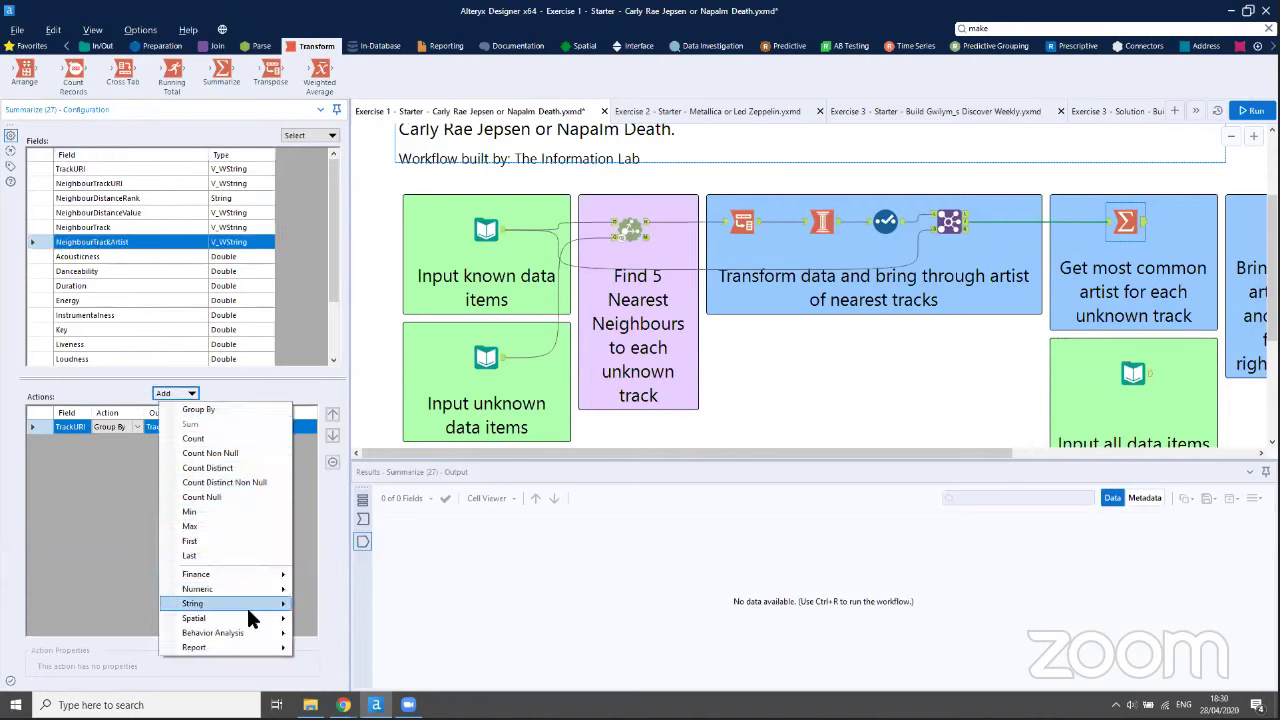
pyautogui.moveTo(252, 612)
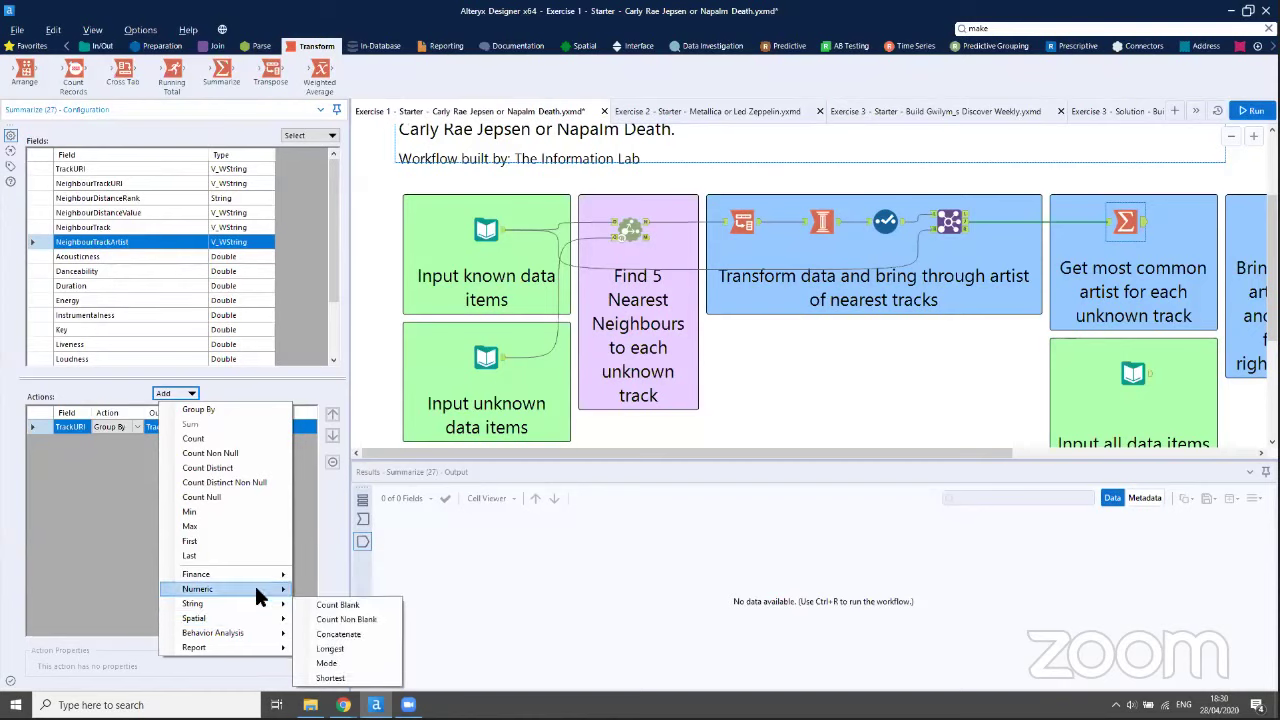
pyautogui.click(332, 560)
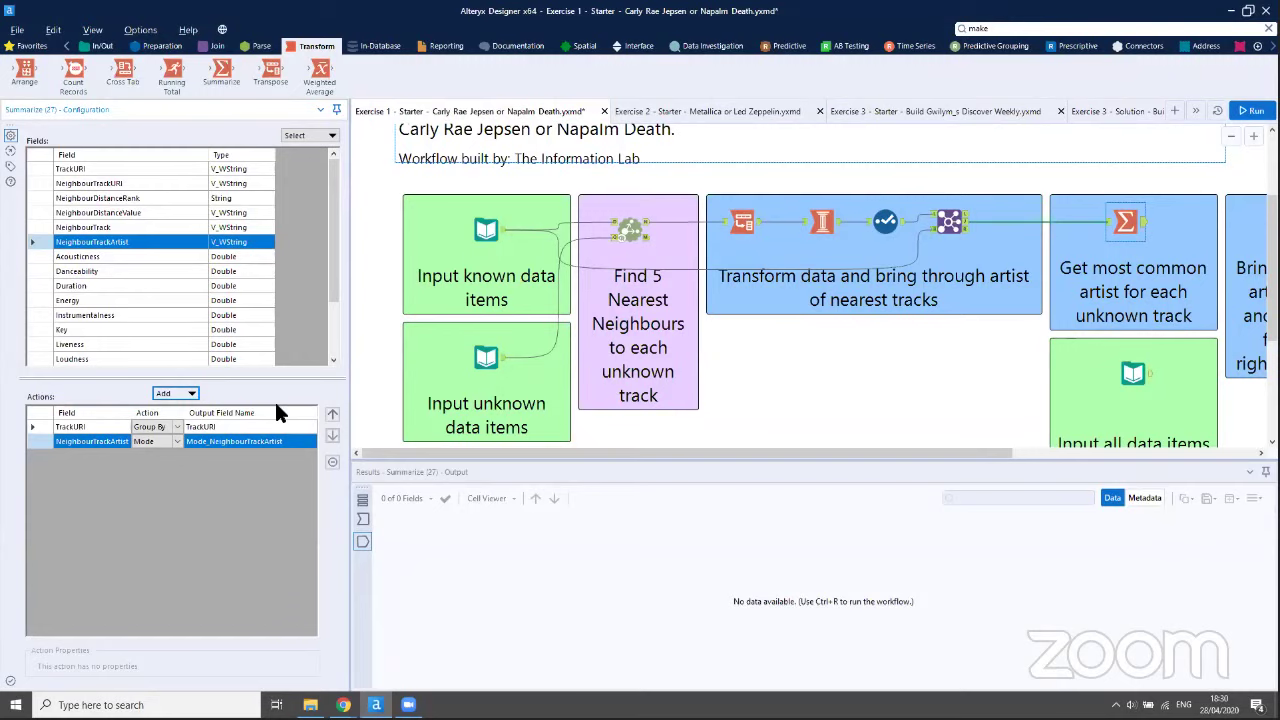
pyautogui.moveTo(807, 455); pyautogui.dragTo(1003, 455)
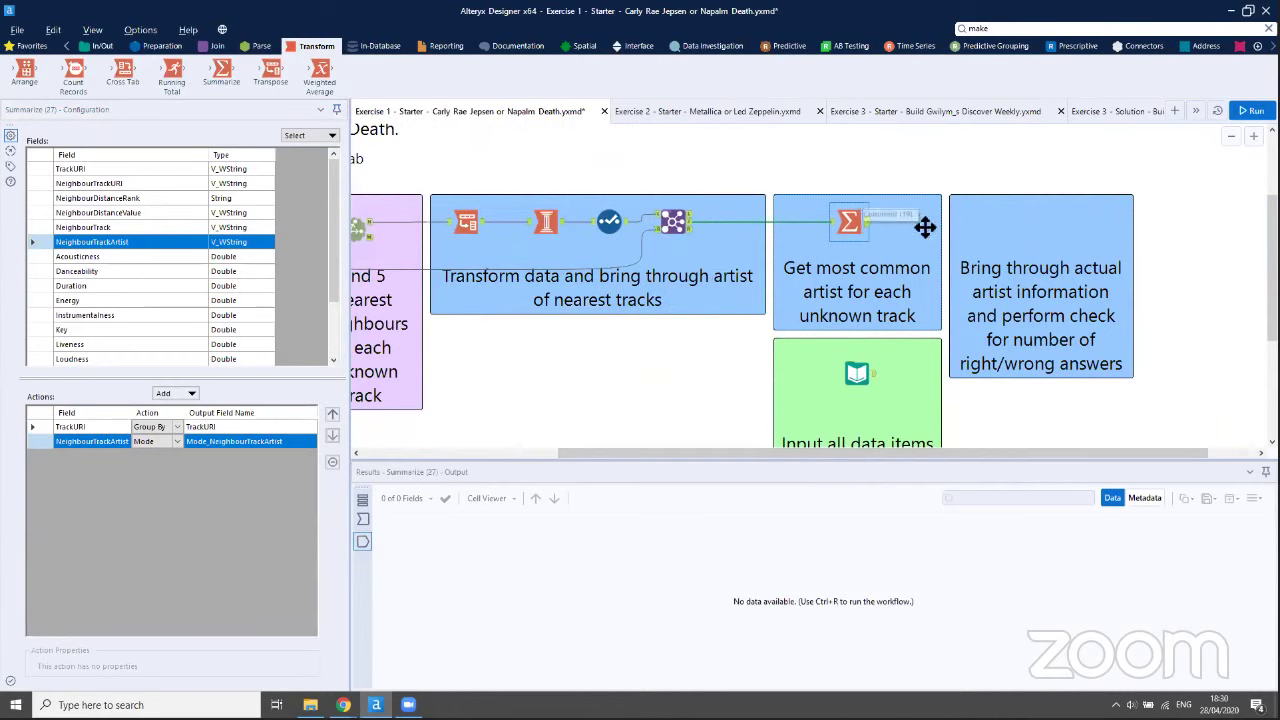
pyautogui.click(958, 408)
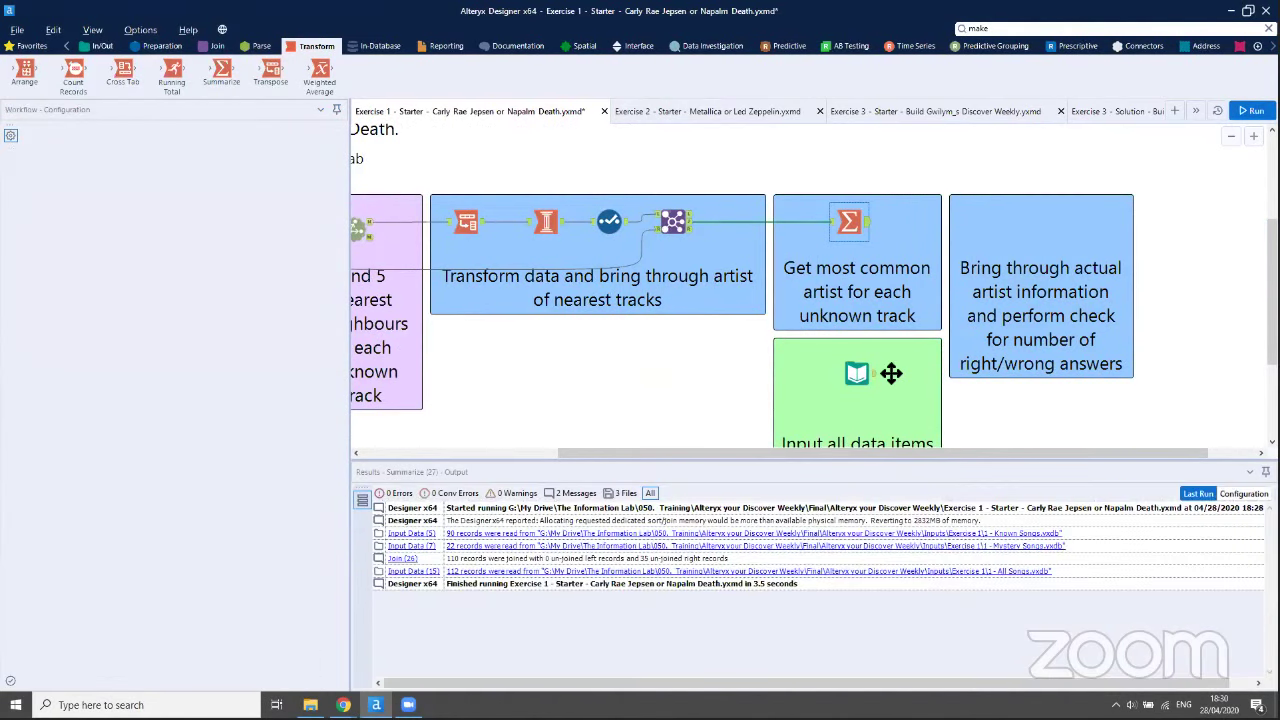
# Add a Join in the actual artist section, with the Summarize output as left input and the All Songs data as right input
pyautogui.scroll(-2, 891, 371)
pyautogui.click(880, 248)
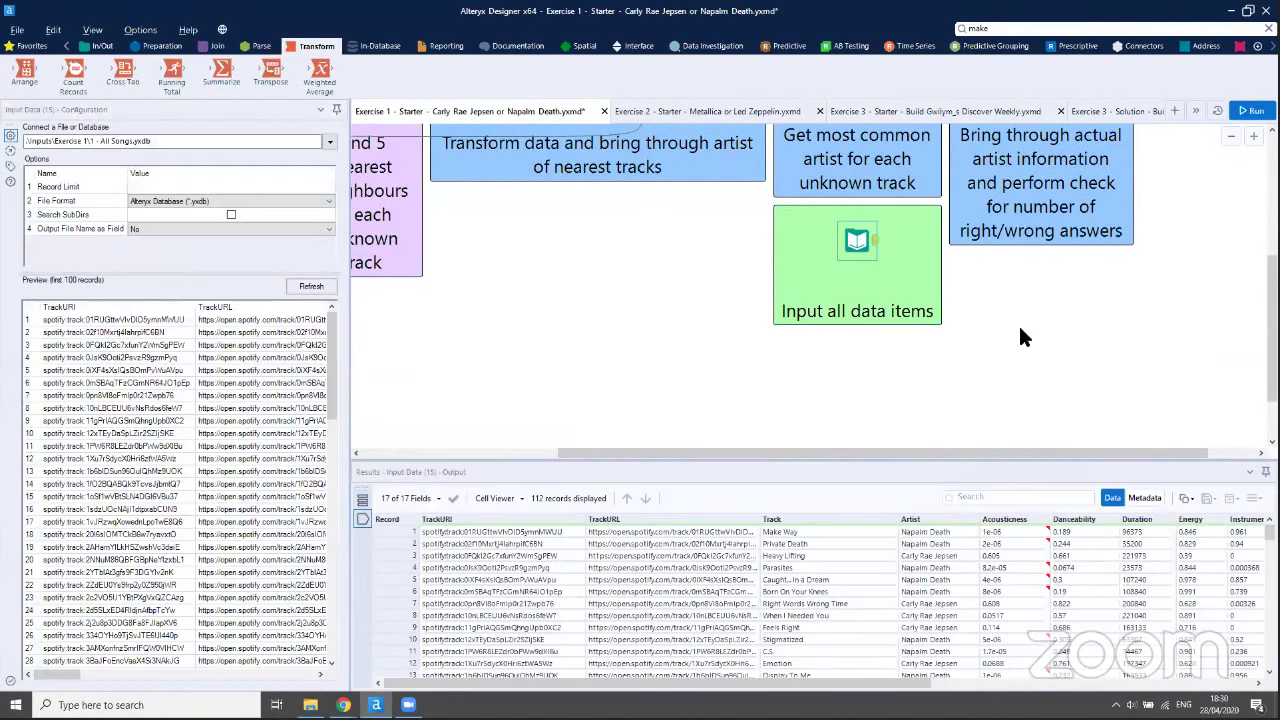
pyautogui.scroll(3, 1018, 323)
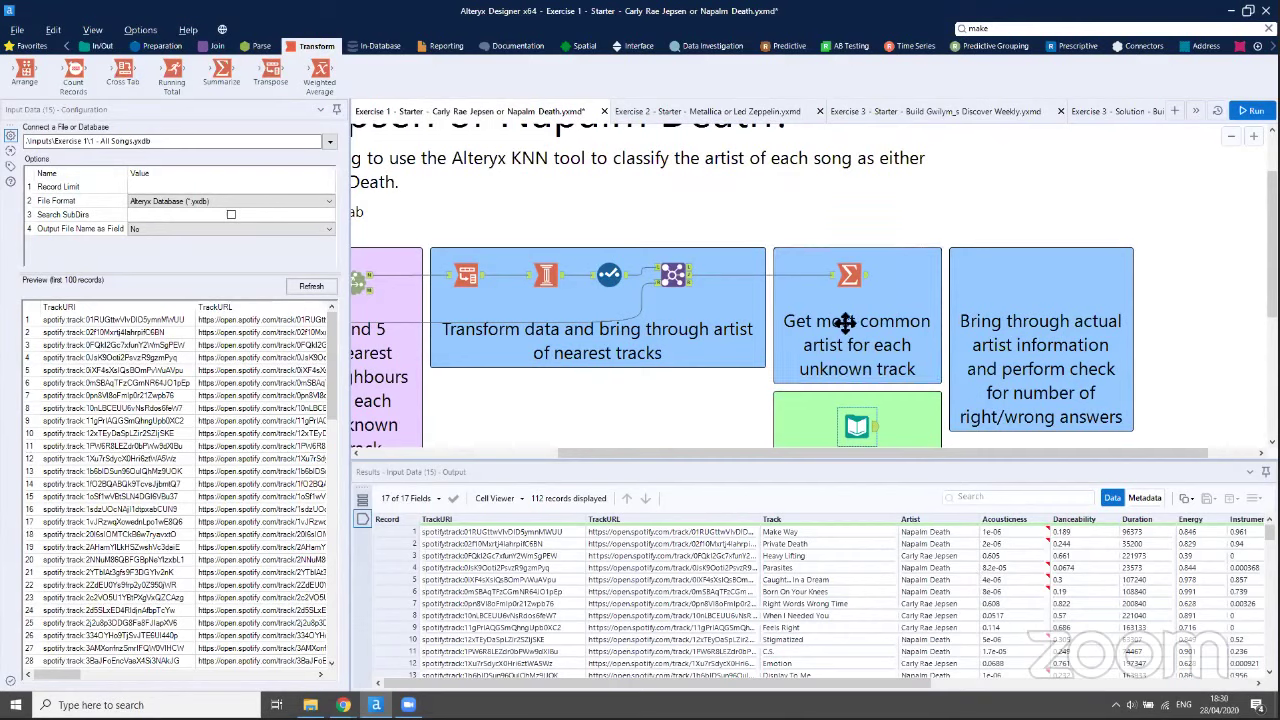
pyautogui.click(855, 278)
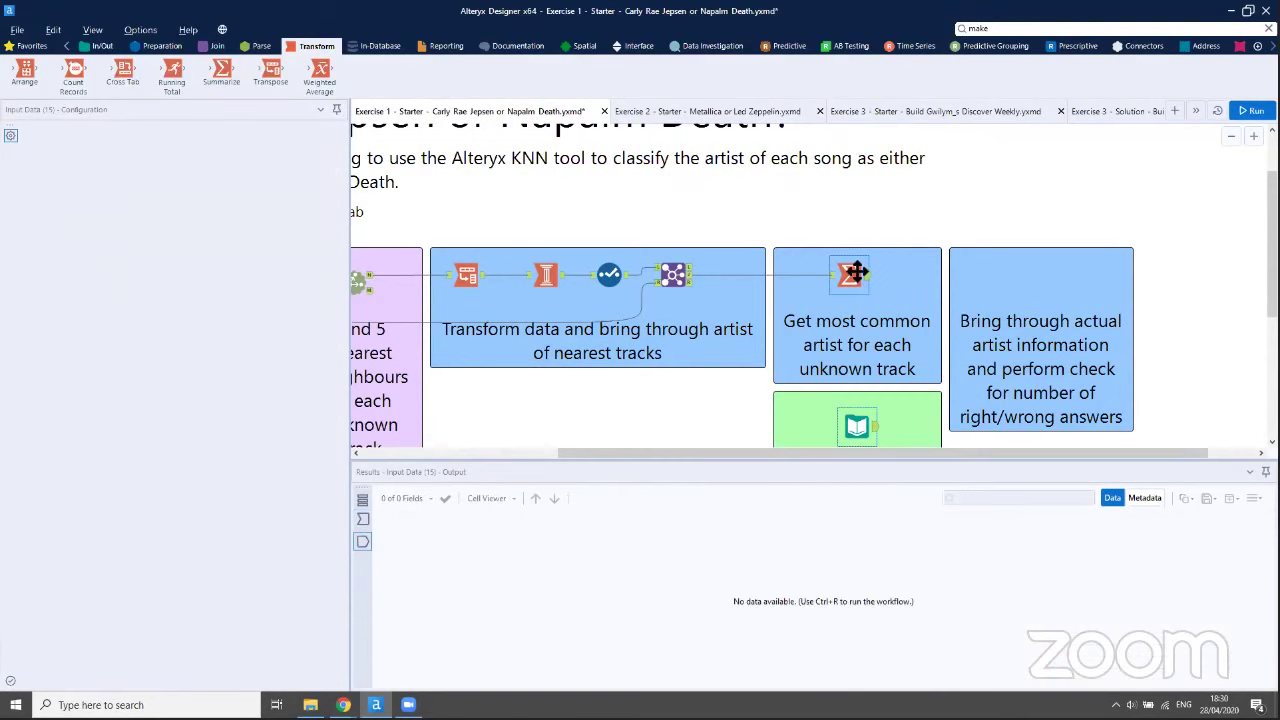
pyautogui.click(205, 46)
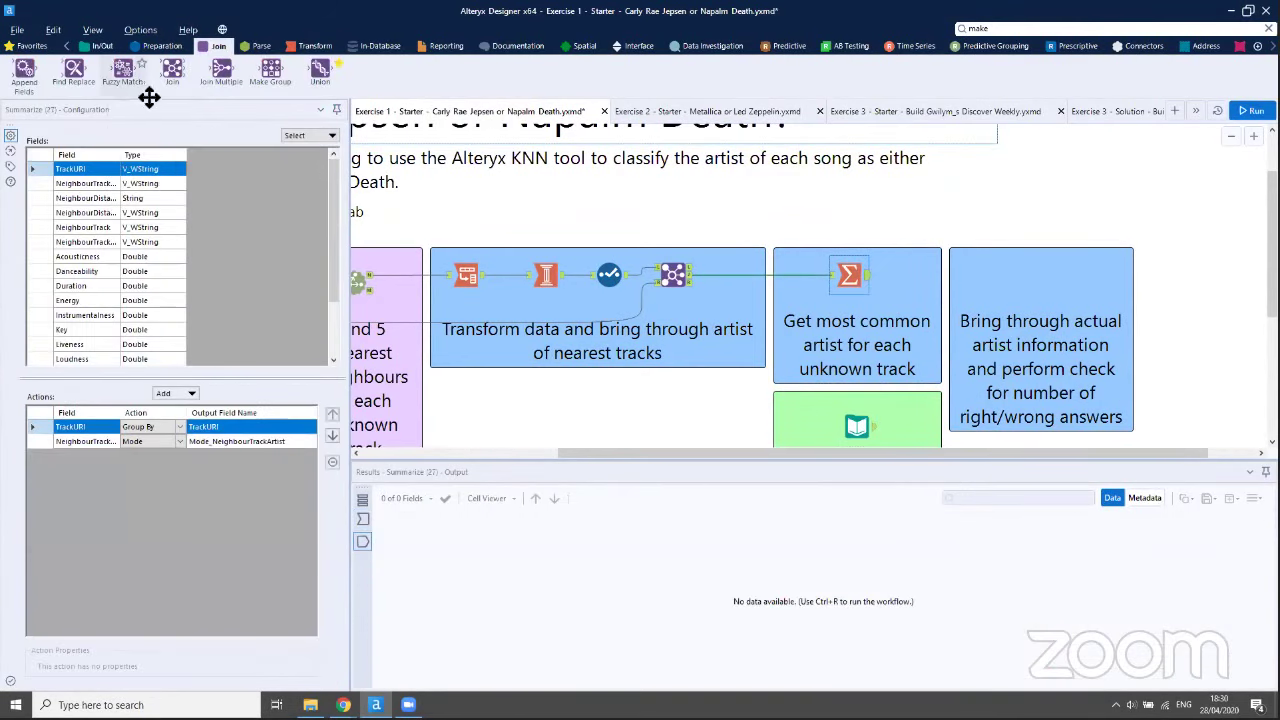
pyautogui.moveTo(172, 70); pyautogui.dragTo(1000, 278)
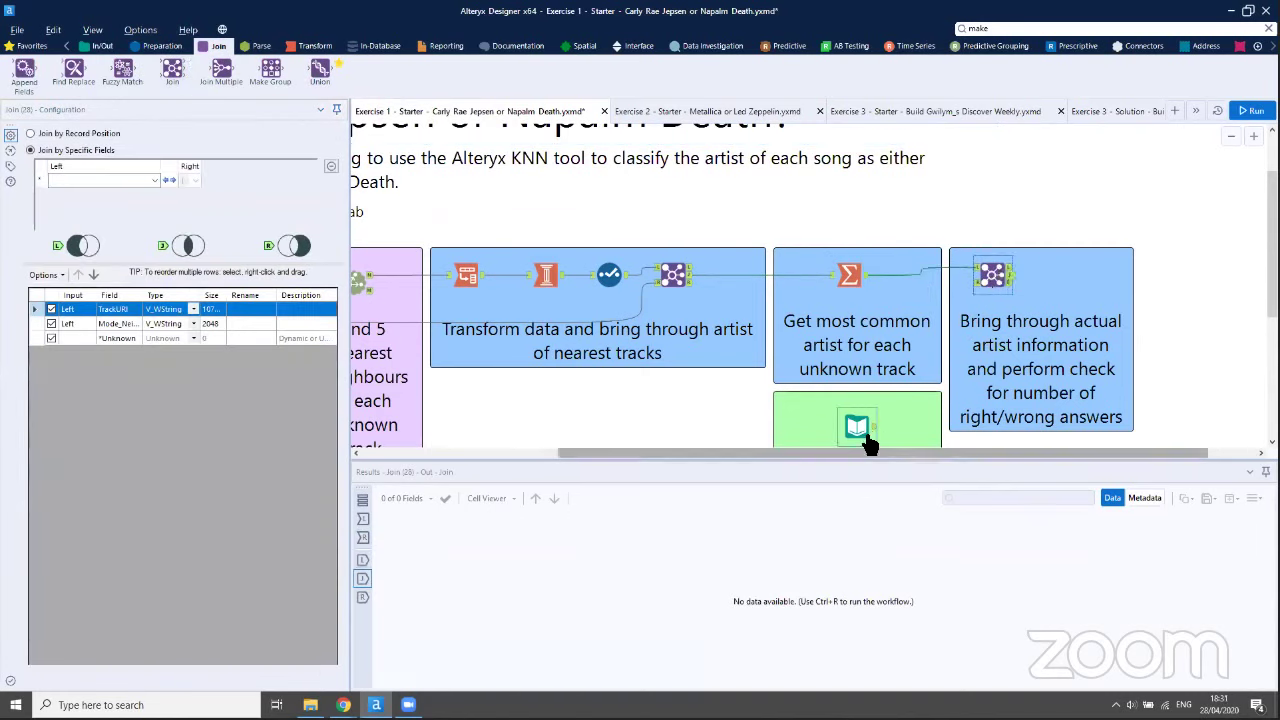
pyautogui.moveTo(874, 427)
pyautogui.mouseDown()
pyautogui.moveTo(960, 349)
pyautogui.moveTo(988, 290)
pyautogui.mouseUp()
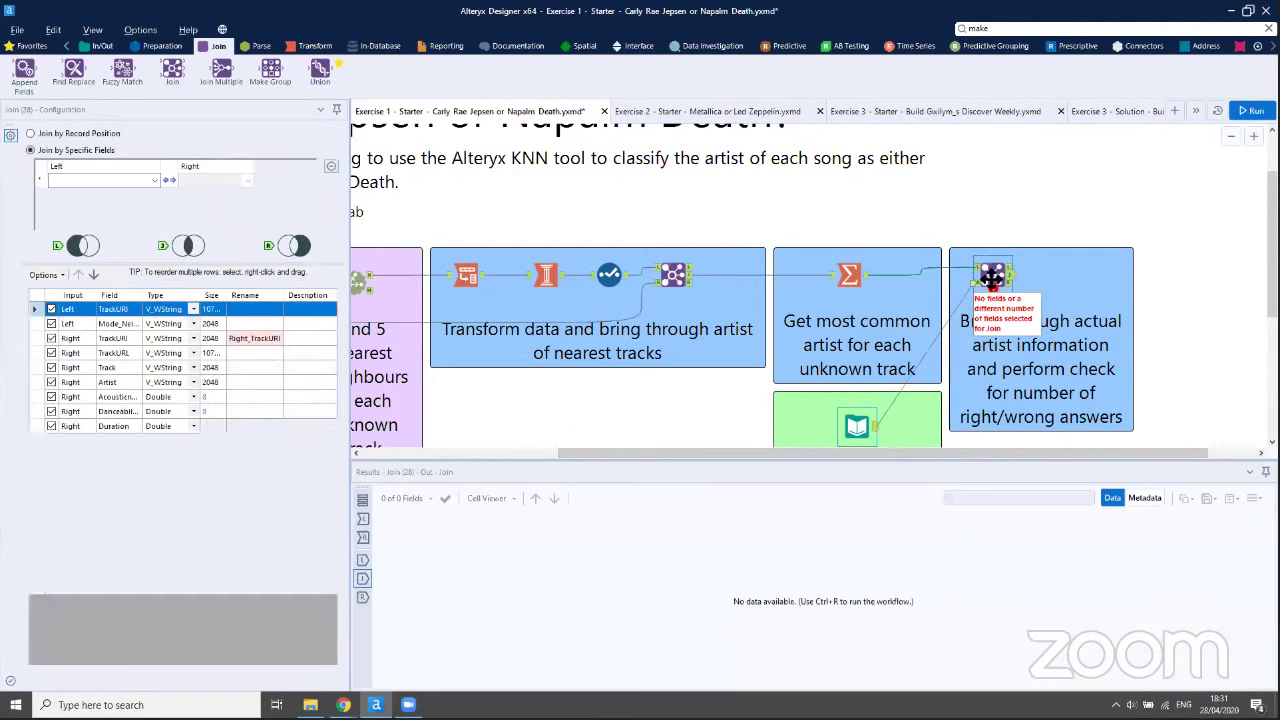
# Join the two inputs on TrackURI and deselect the duplicate fields
pyautogui.click(108, 179)
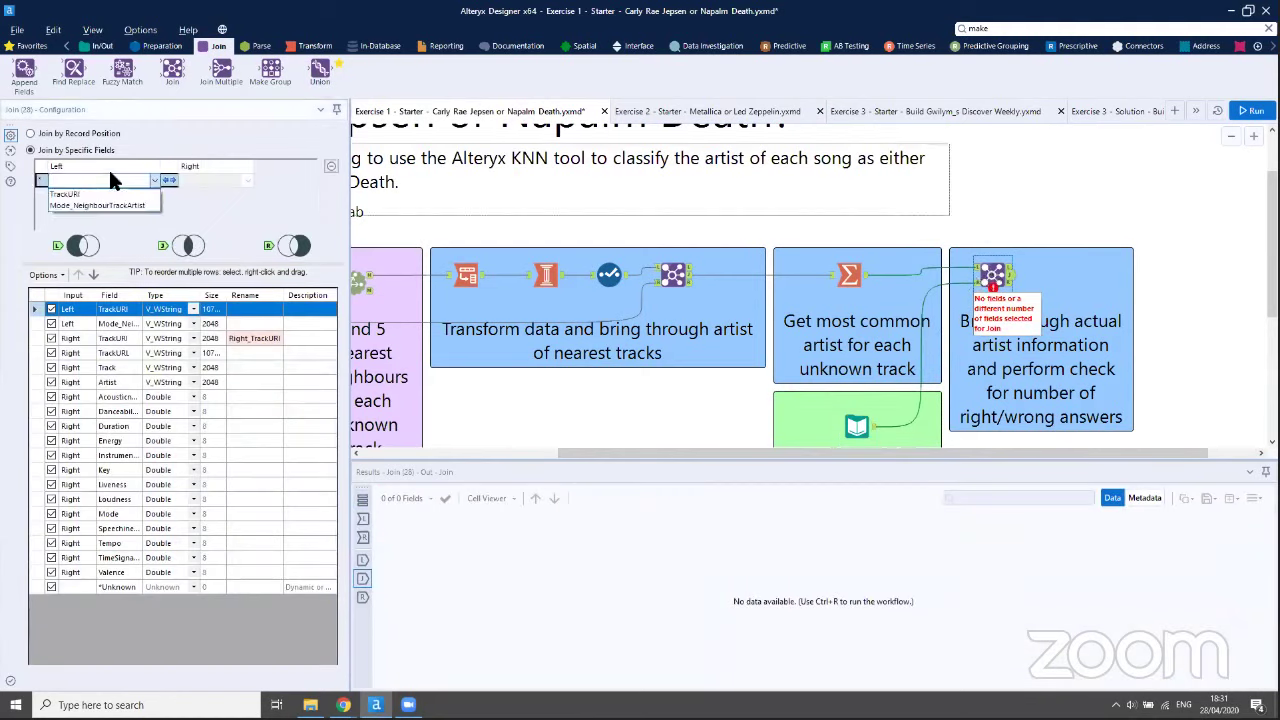
pyautogui.click(116, 188)
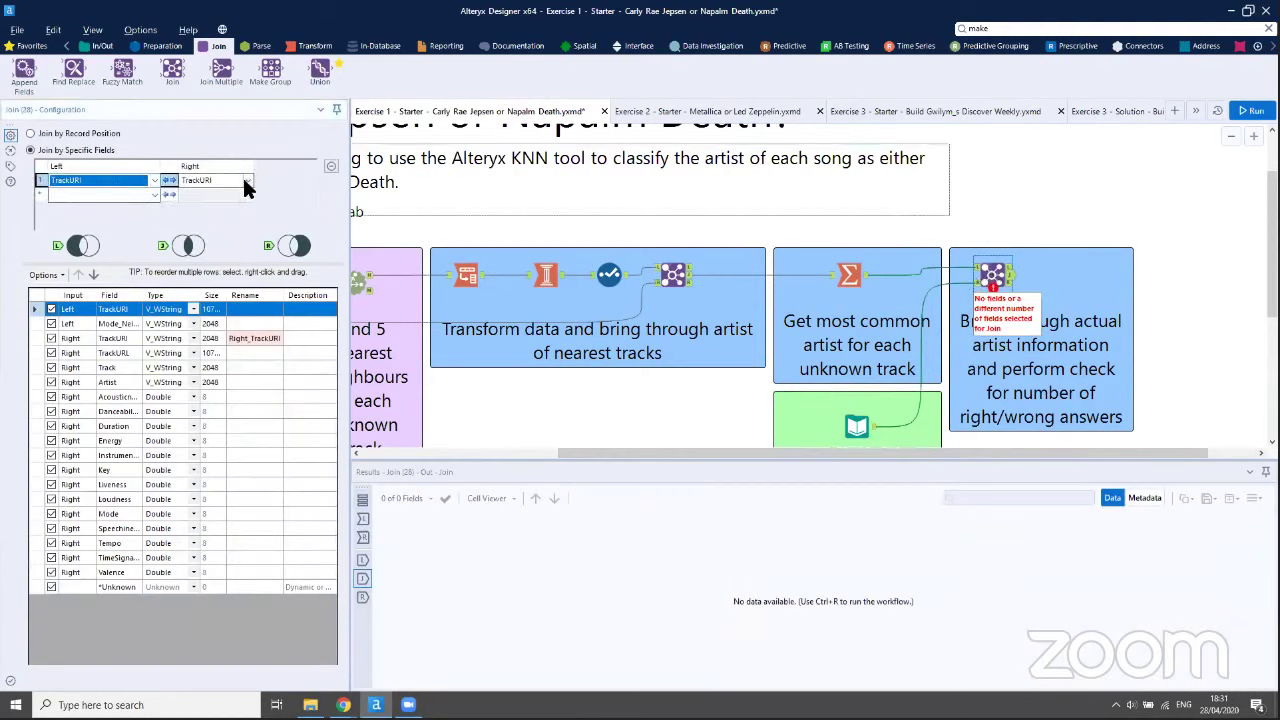
pyautogui.click(45, 275)
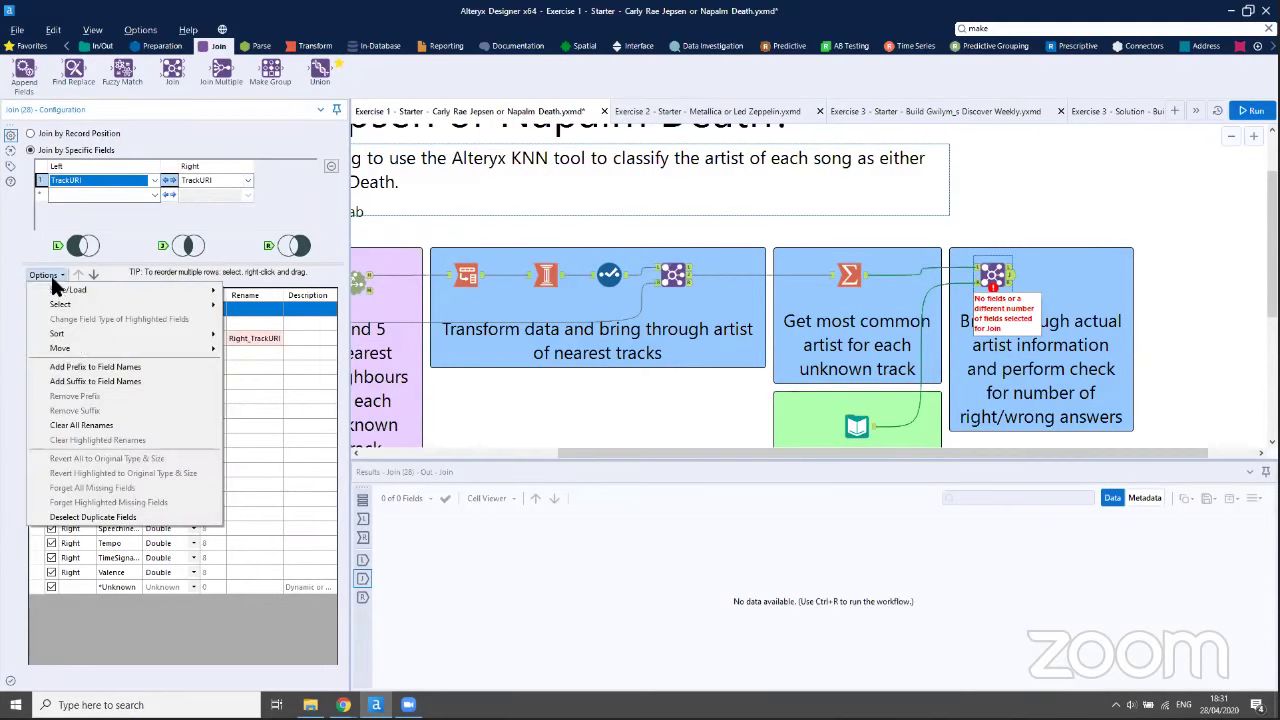
pyautogui.click(125, 516)
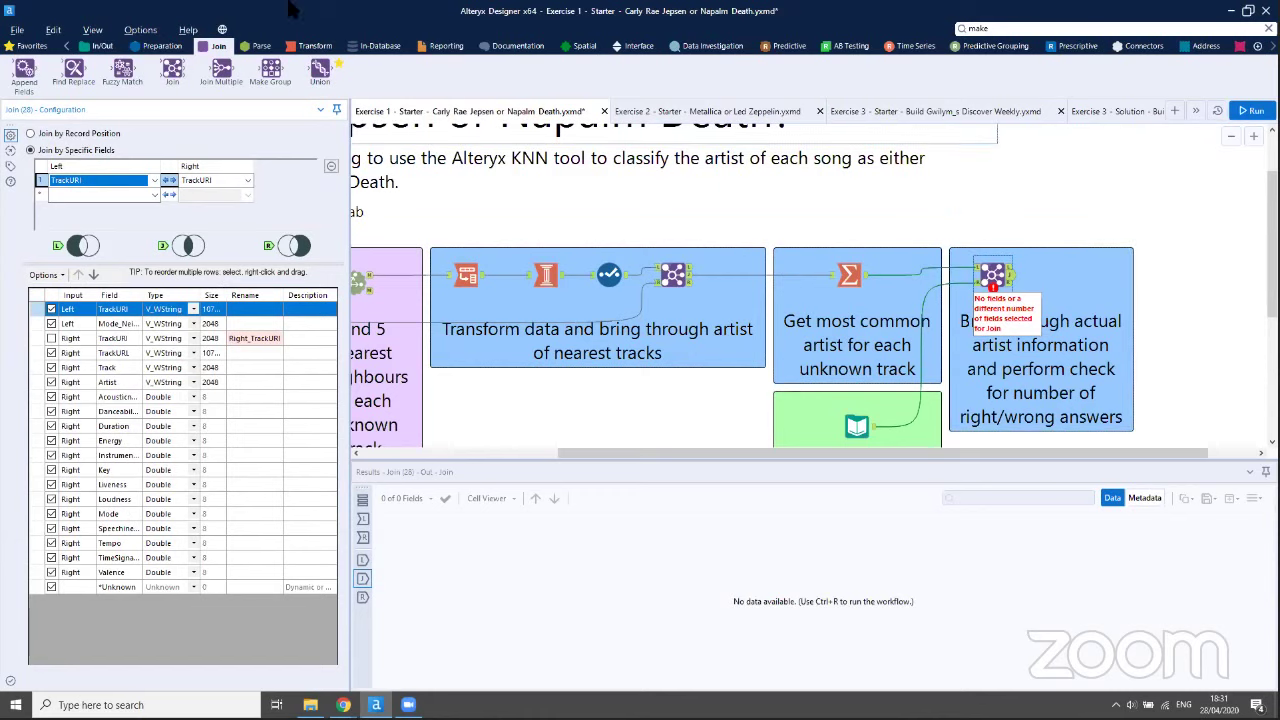
# Add a Filter after the new Join and rename the Summarize tool's Mode output field to Predicted Artist
pyautogui.click(172, 48)
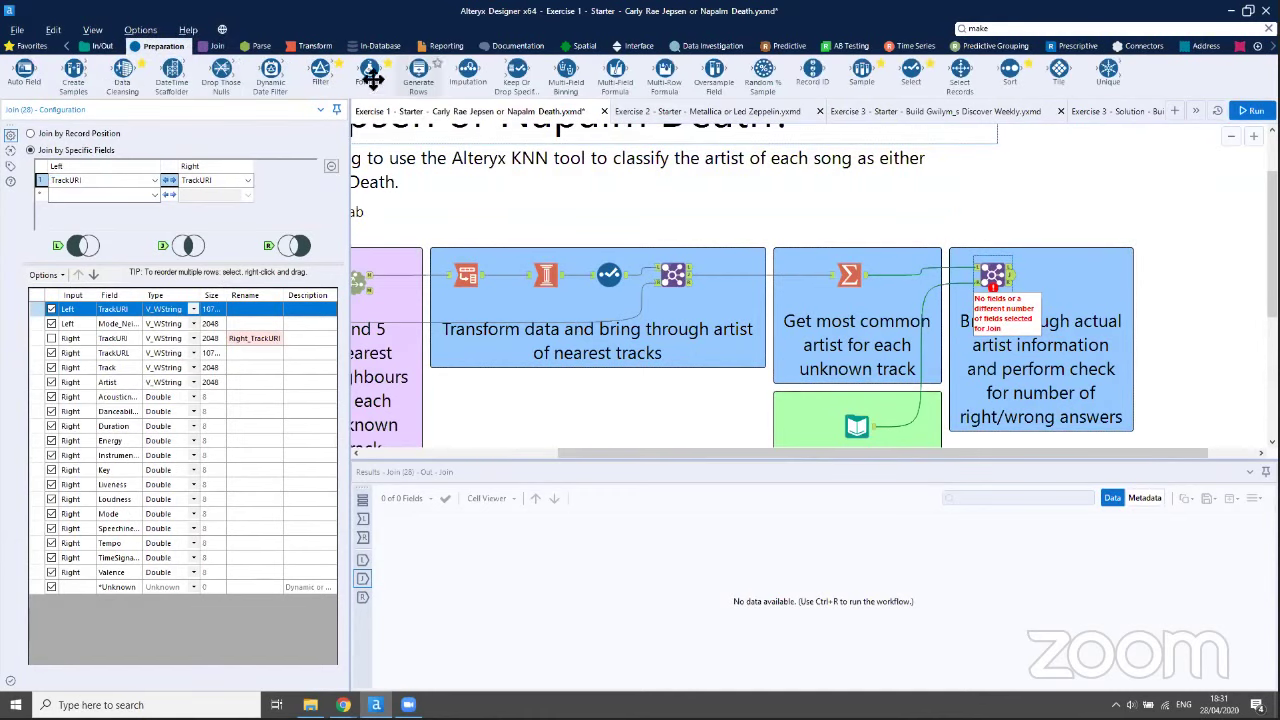
pyautogui.moveTo(1094, 296); pyautogui.dragTo(1057, 274)
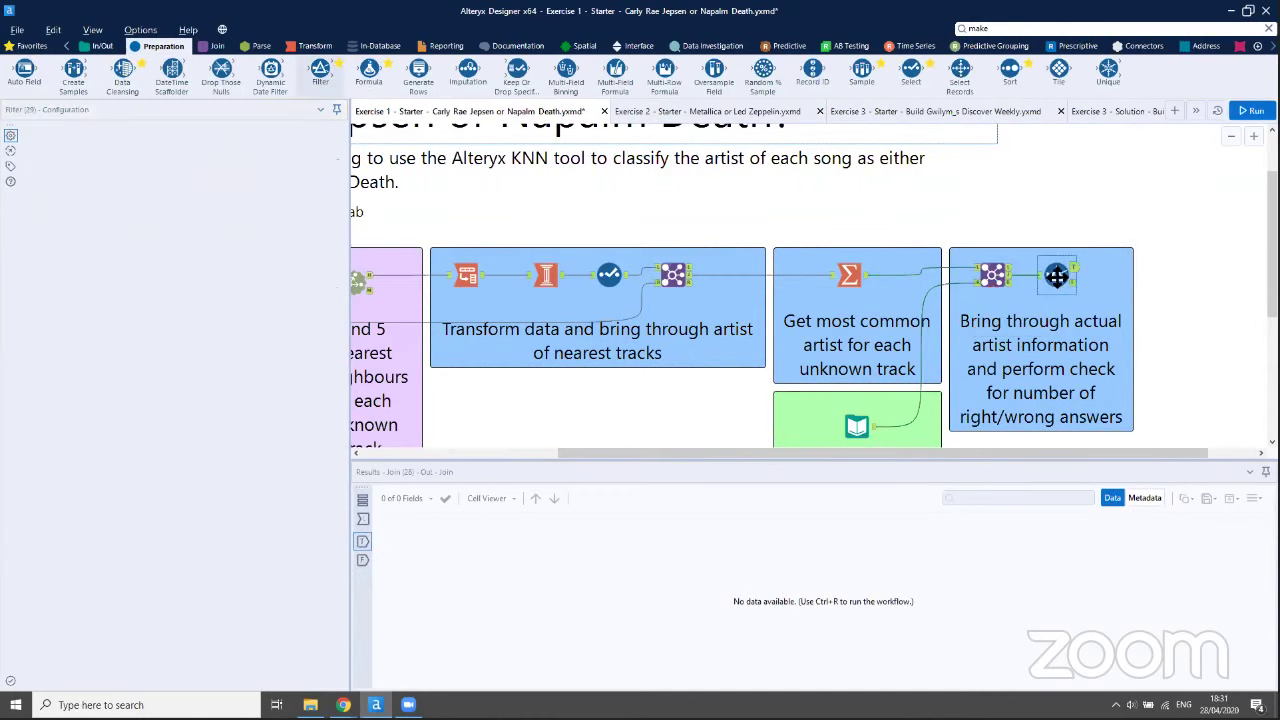
pyautogui.click(849, 274)
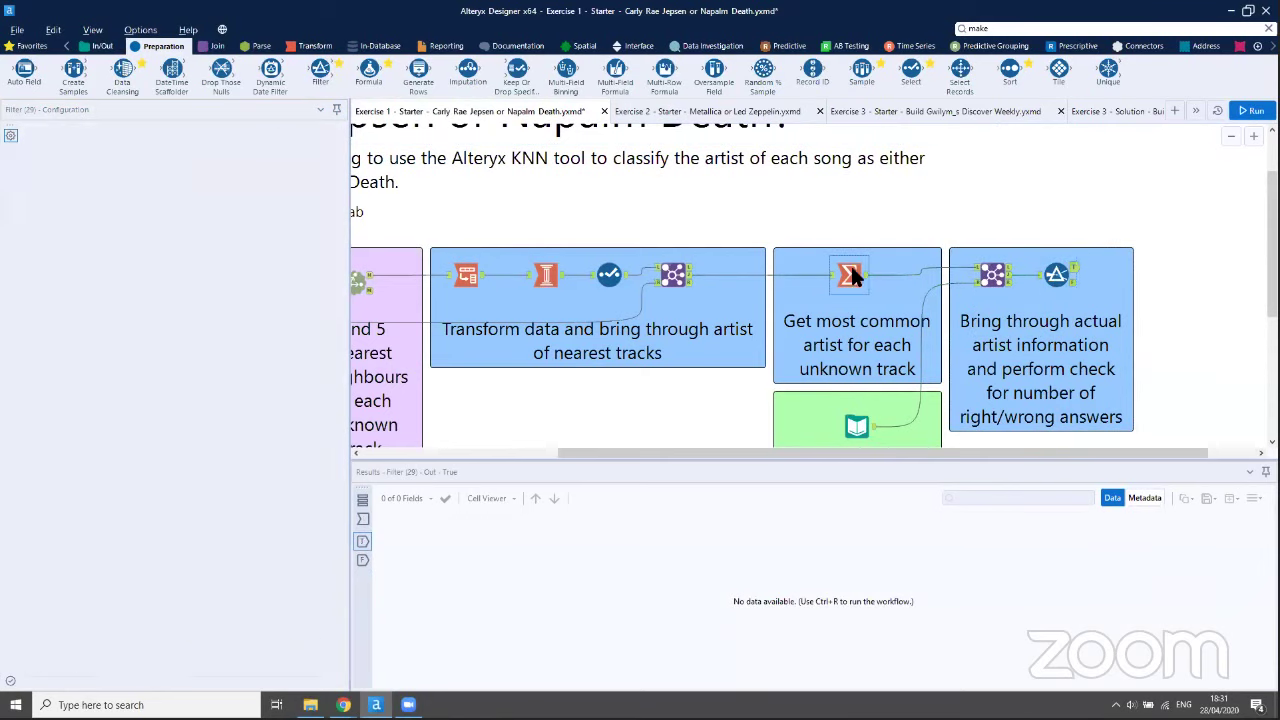
pyautogui.click(242, 441)
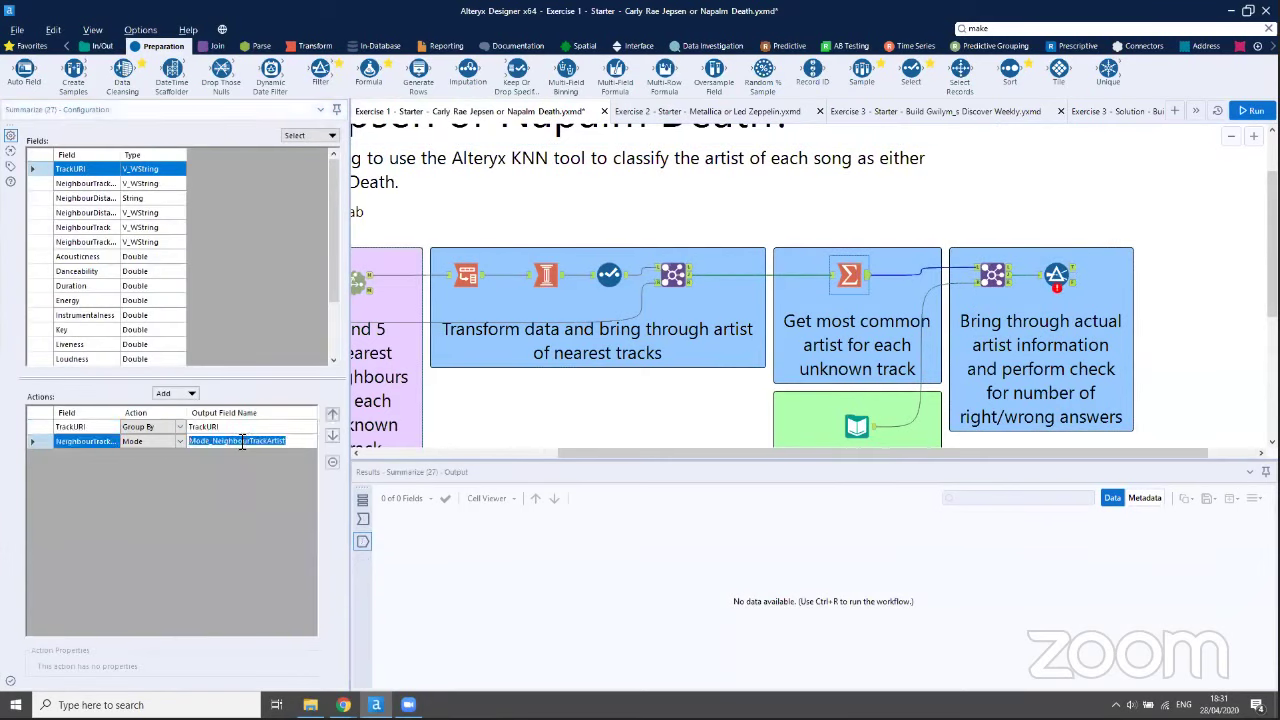
pyautogui.write('Pred')
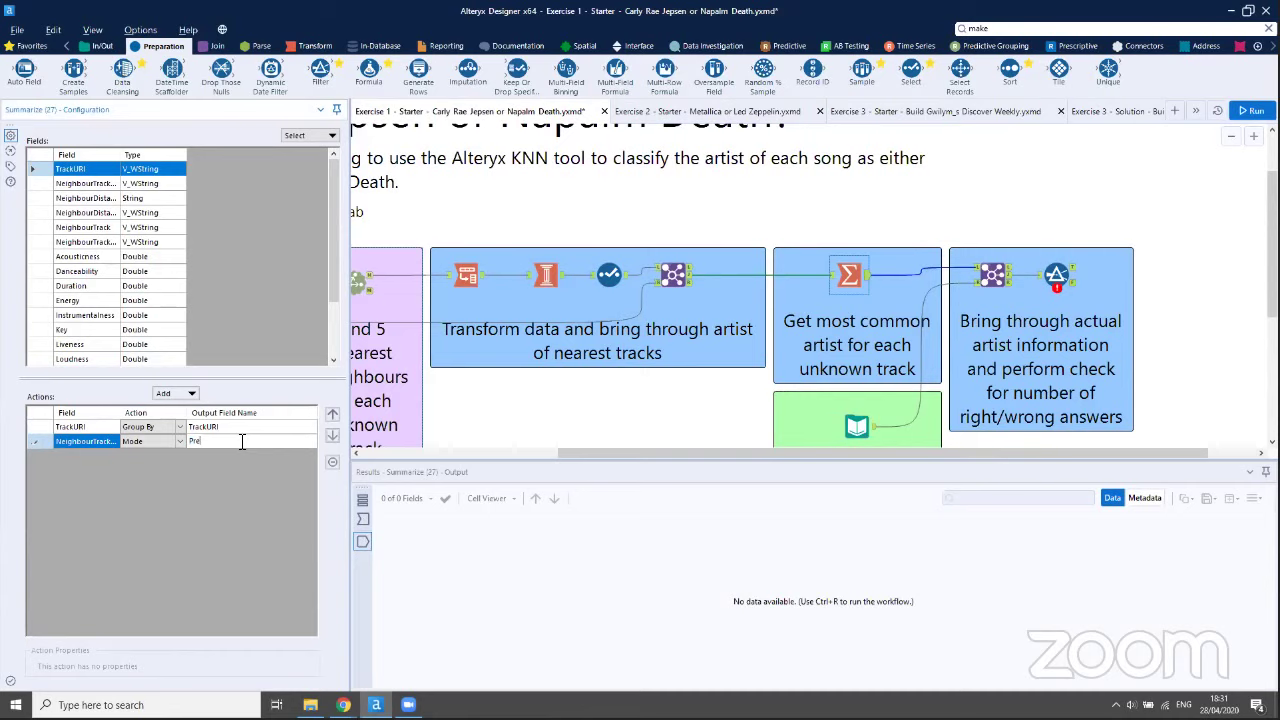
pyautogui.write('icted Artist')
pyautogui.click(849, 193)
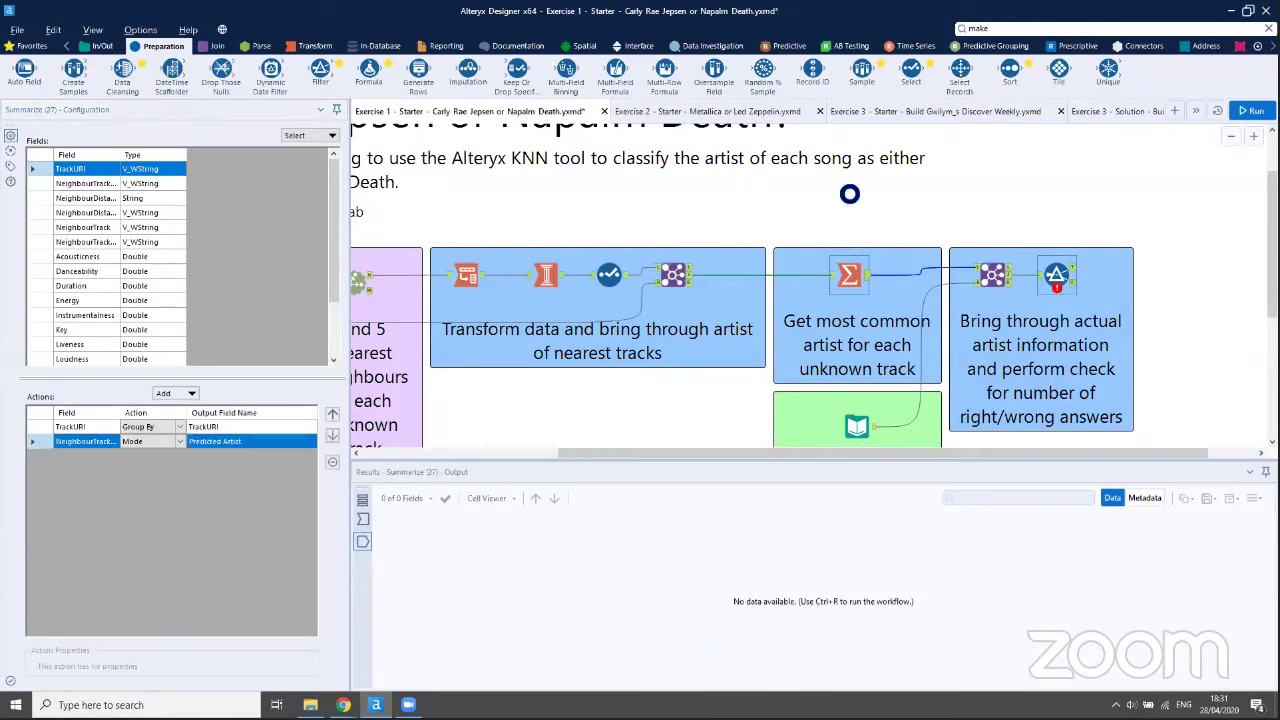
# Set the Filter's custom expression to [Predicted Artist] = [Artist]
pyautogui.click(91, 231)
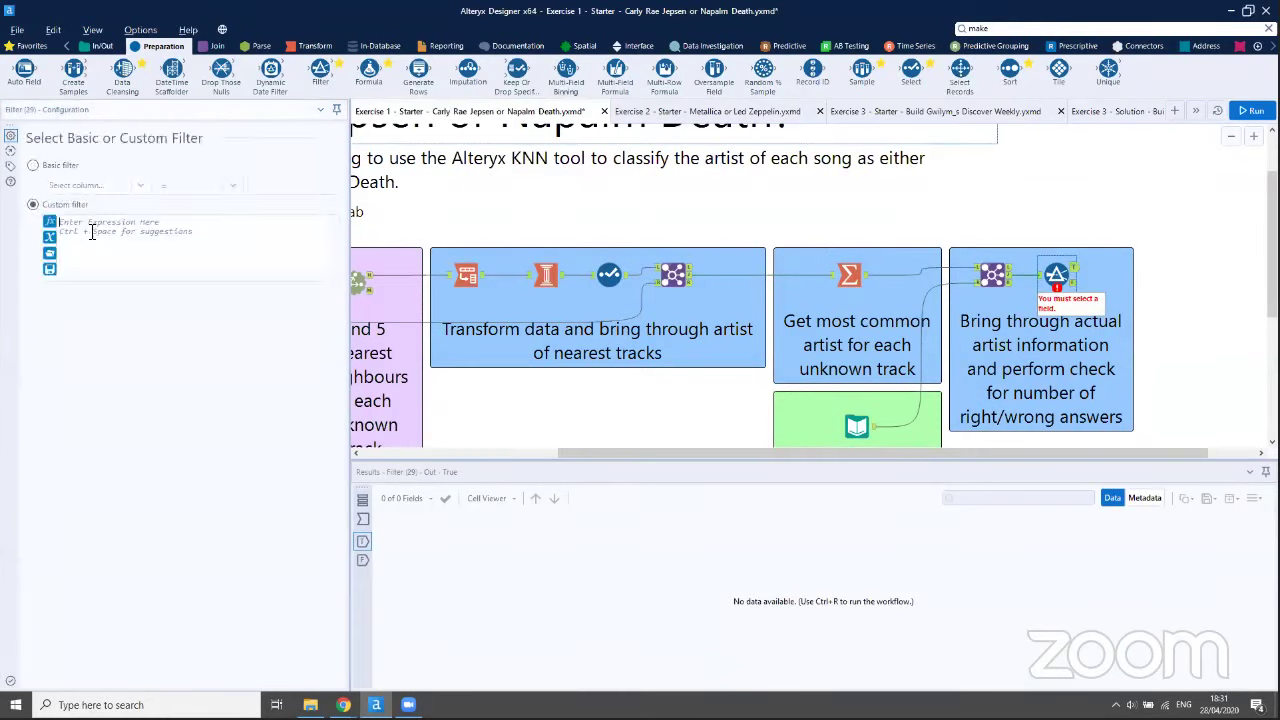
pyautogui.write('[predic')
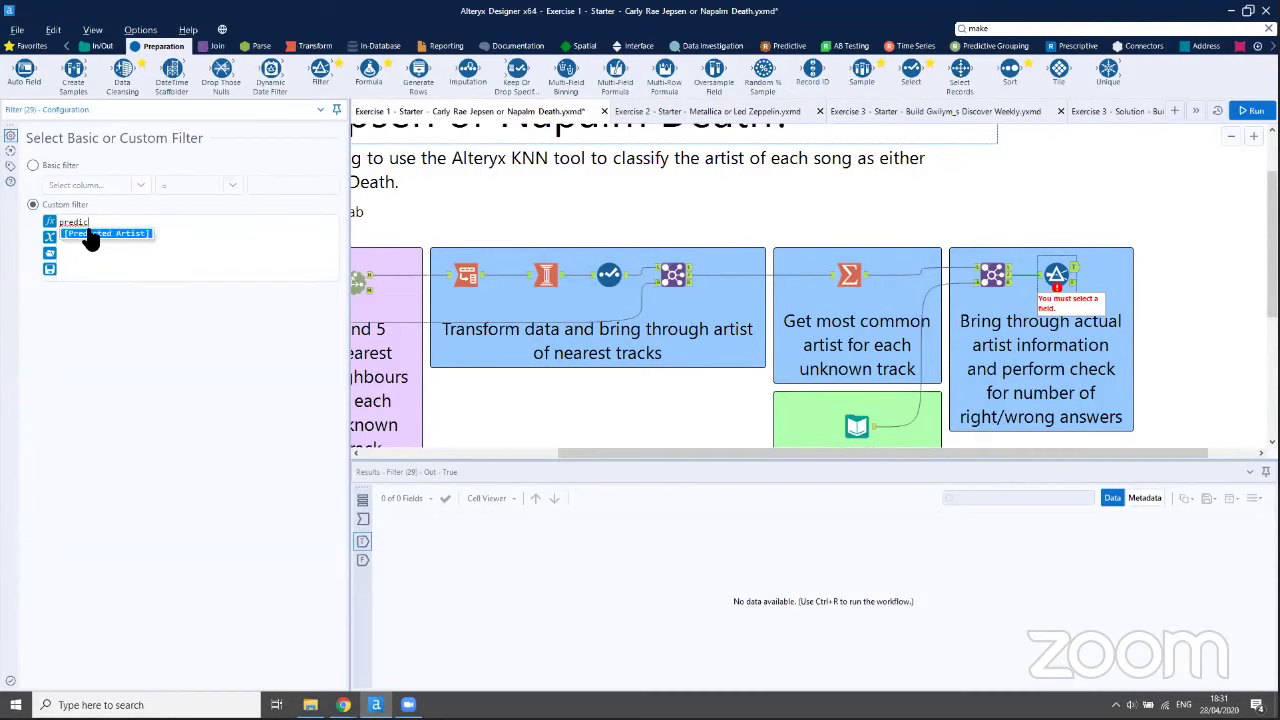
pyautogui.click(89, 231)
pyautogui.write('= art')
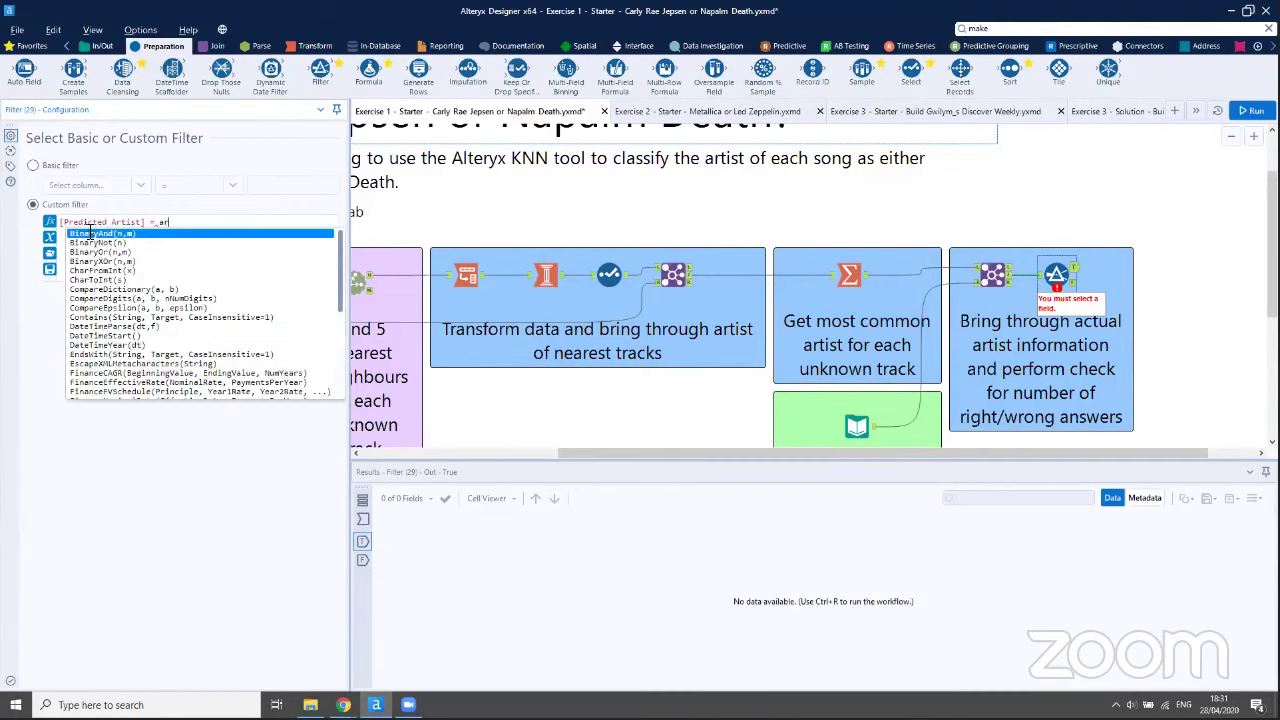
pyautogui.press('Down')
pyautogui.press('Down')
pyautogui.press('Down')
pyautogui.press('Down')
pyautogui.press('Down')
pyautogui.press('Down')
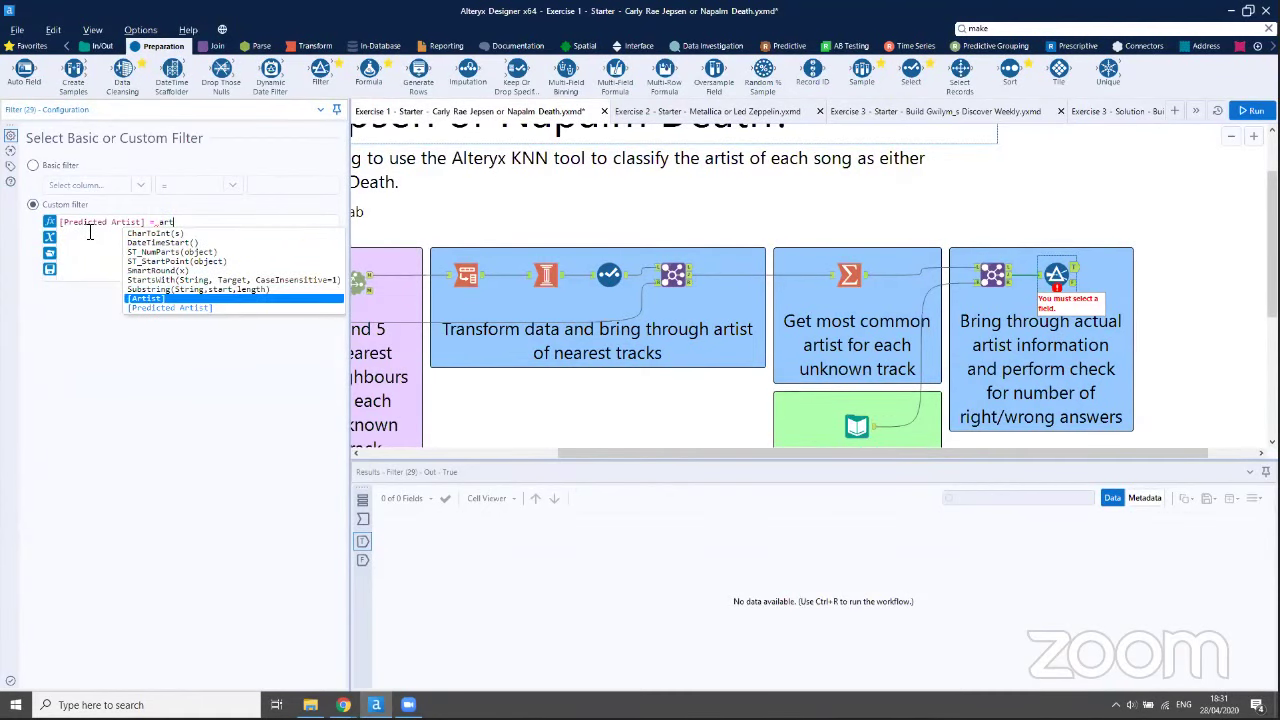
pyautogui.press('Return')
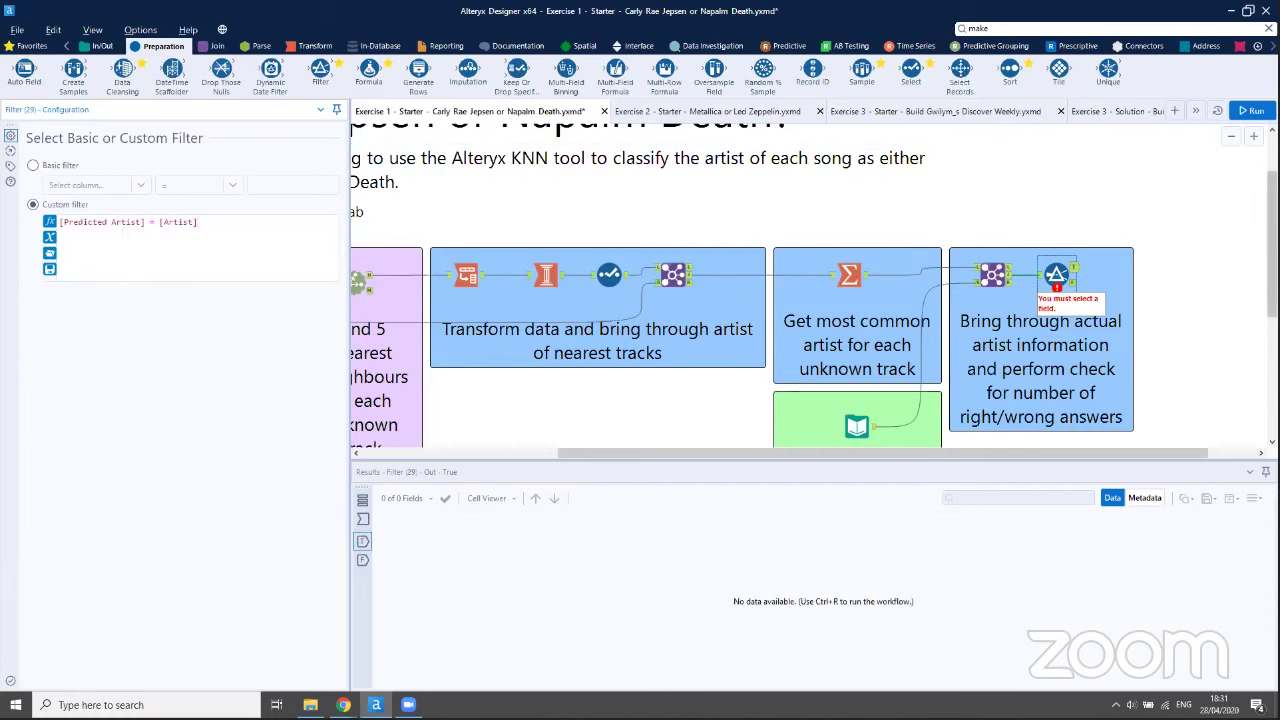
# Run the workflow and compare Predicted Artist with Artist in the Filter's True results, and check its False results
pyautogui.click(1250, 110)
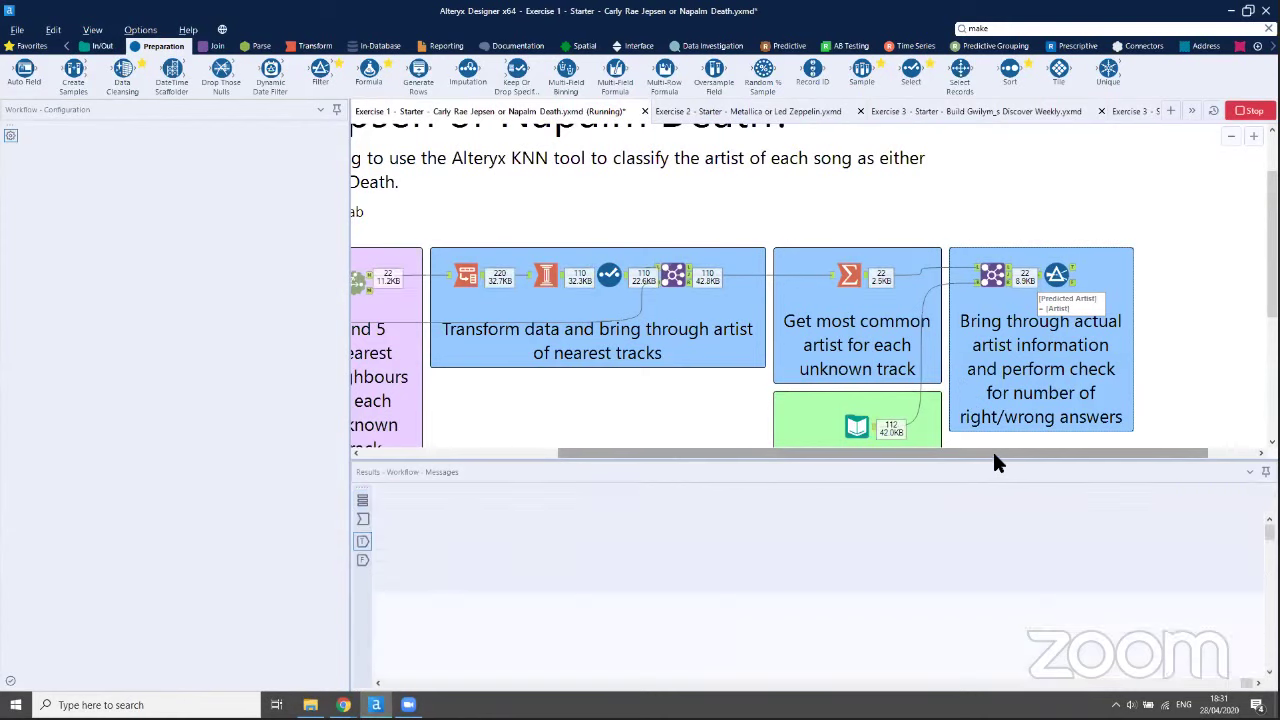
pyautogui.click(1057, 274)
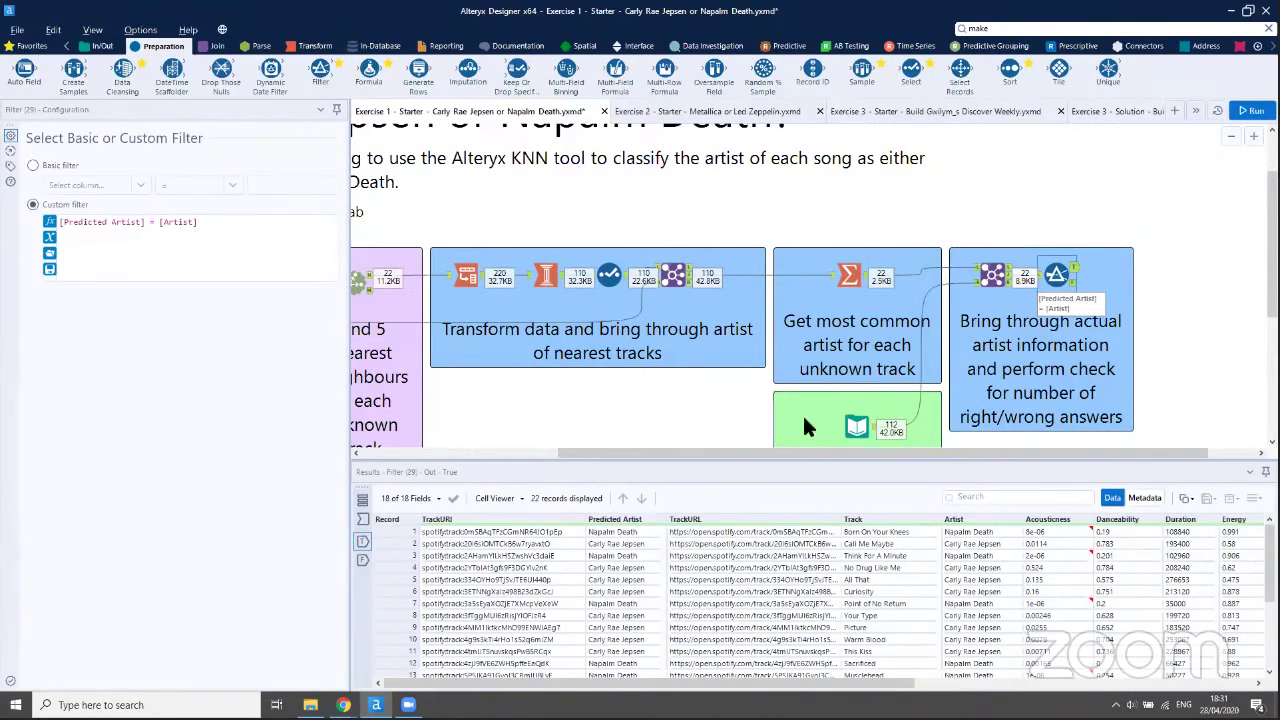
pyautogui.moveTo(525, 463); pyautogui.dragTo(534, 418)
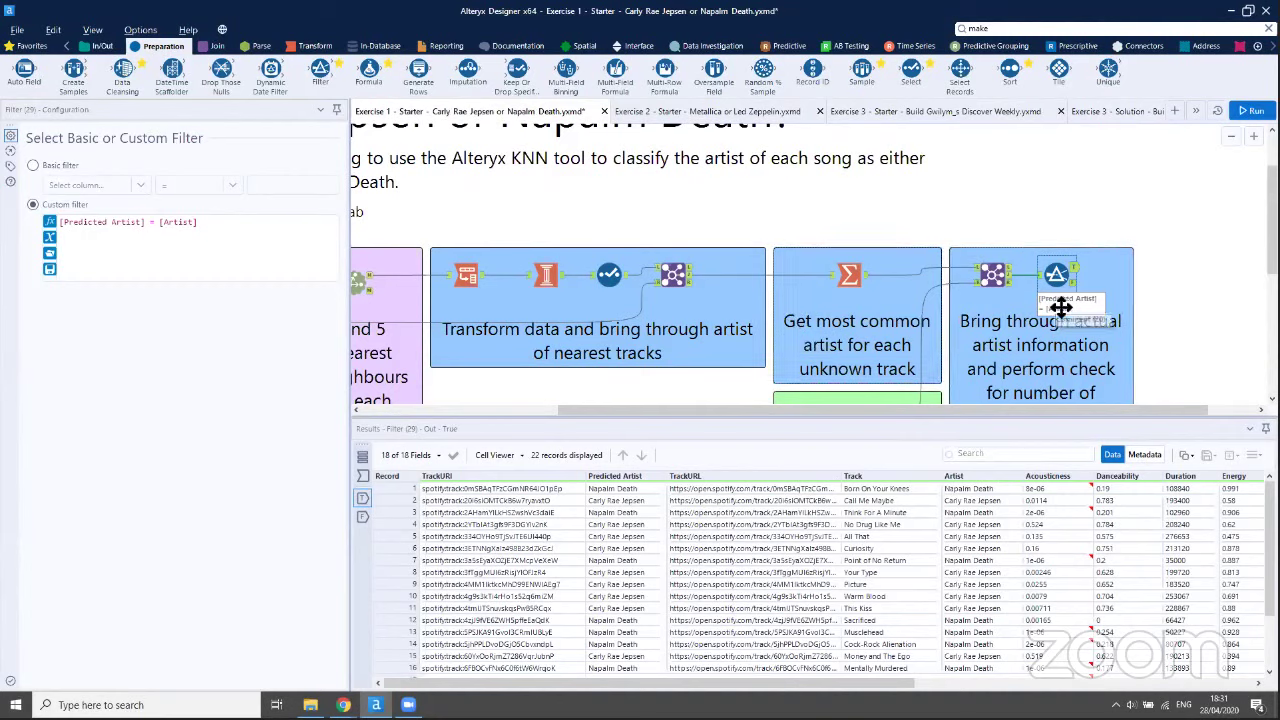
pyautogui.scroll(-2, 960, 400)
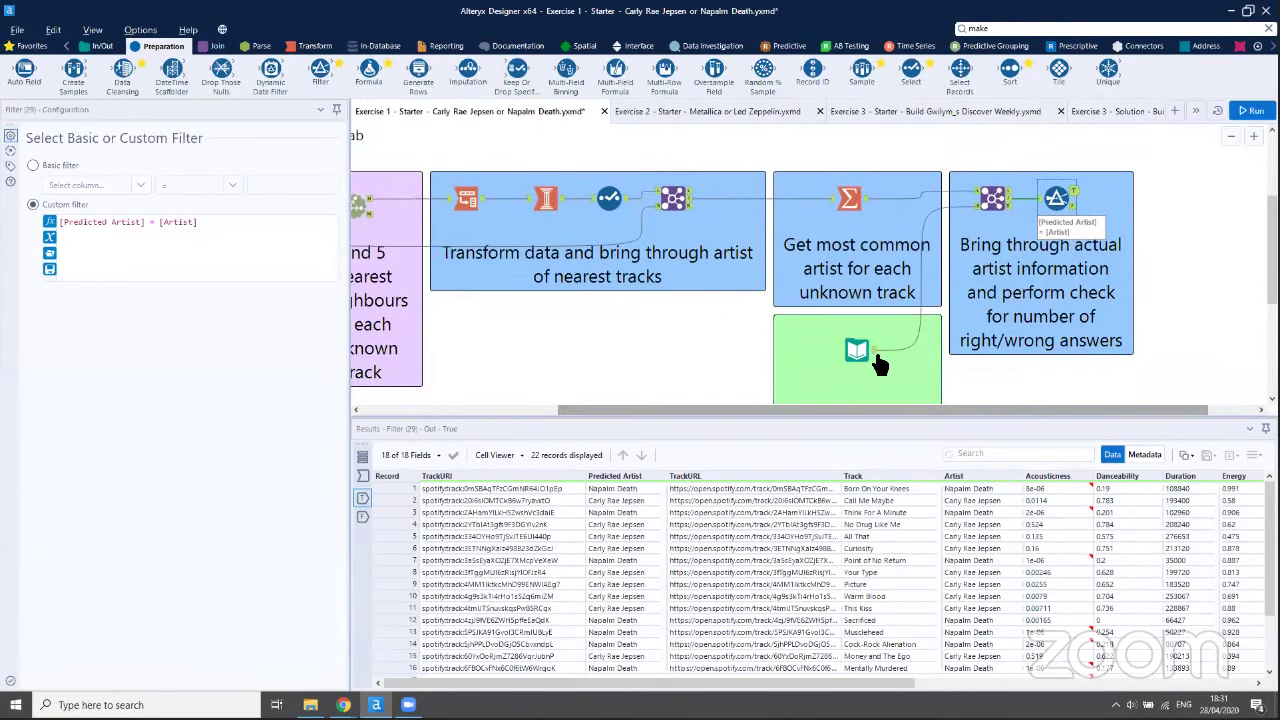
pyautogui.click(612, 488)
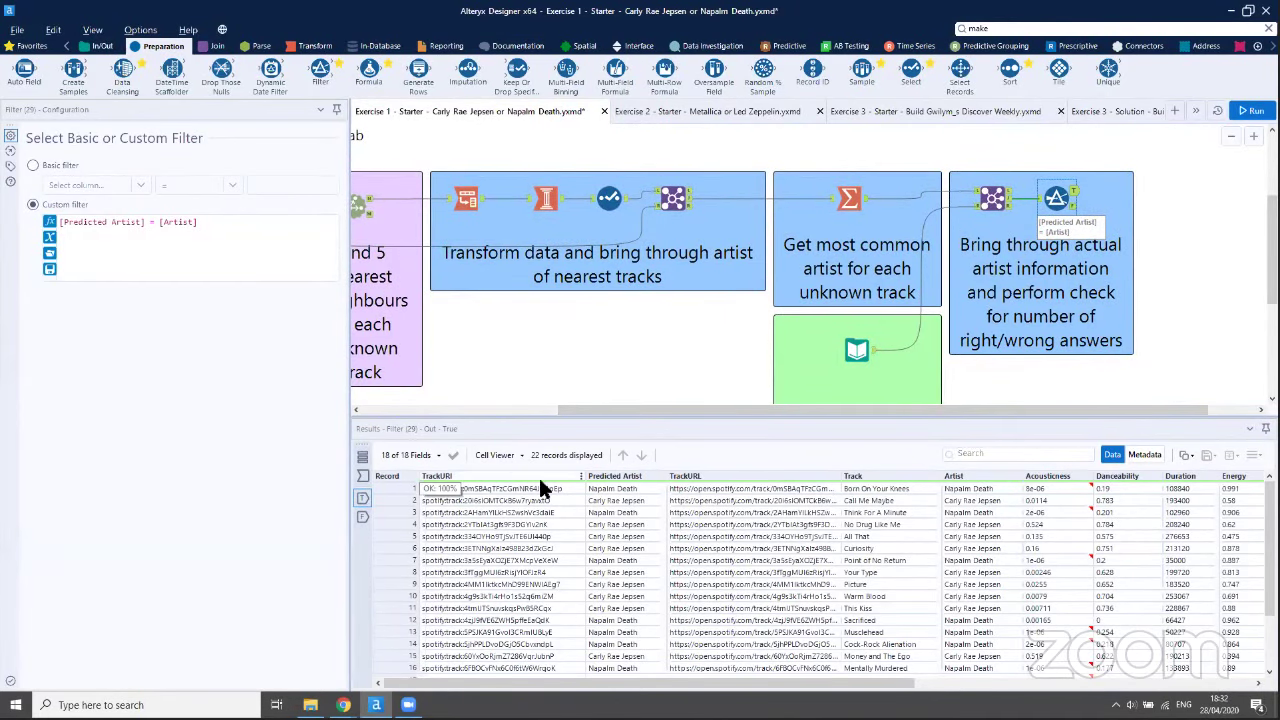
pyautogui.click(983, 490)
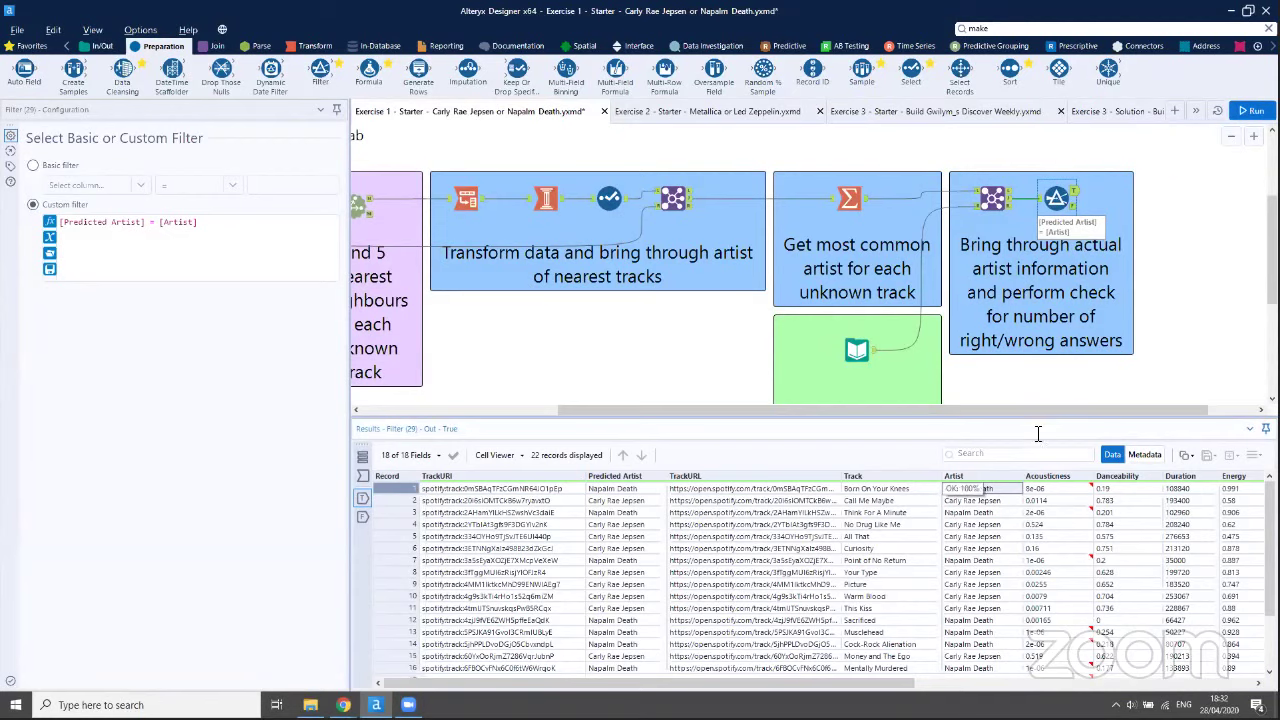
pyautogui.click(1073, 206)
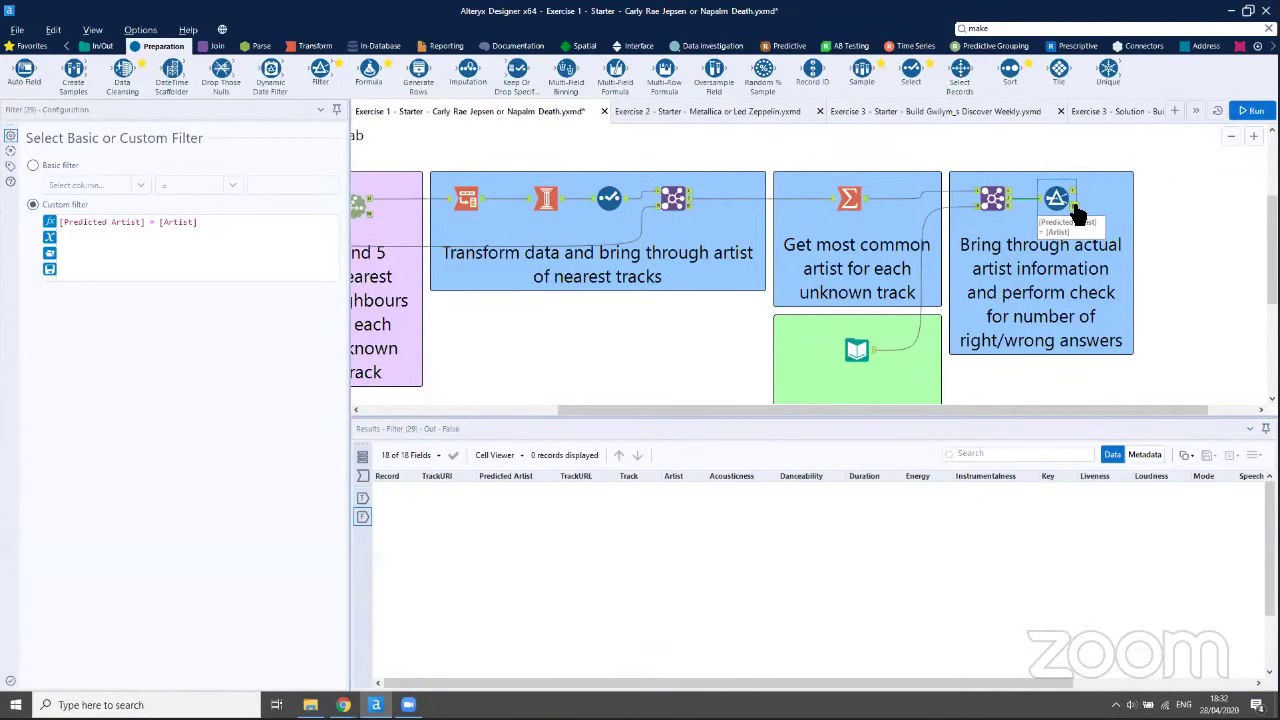
# Examine the audio feature columns in the Filter's True results and review the workflow back to its input data
pyautogui.click(1073, 192)
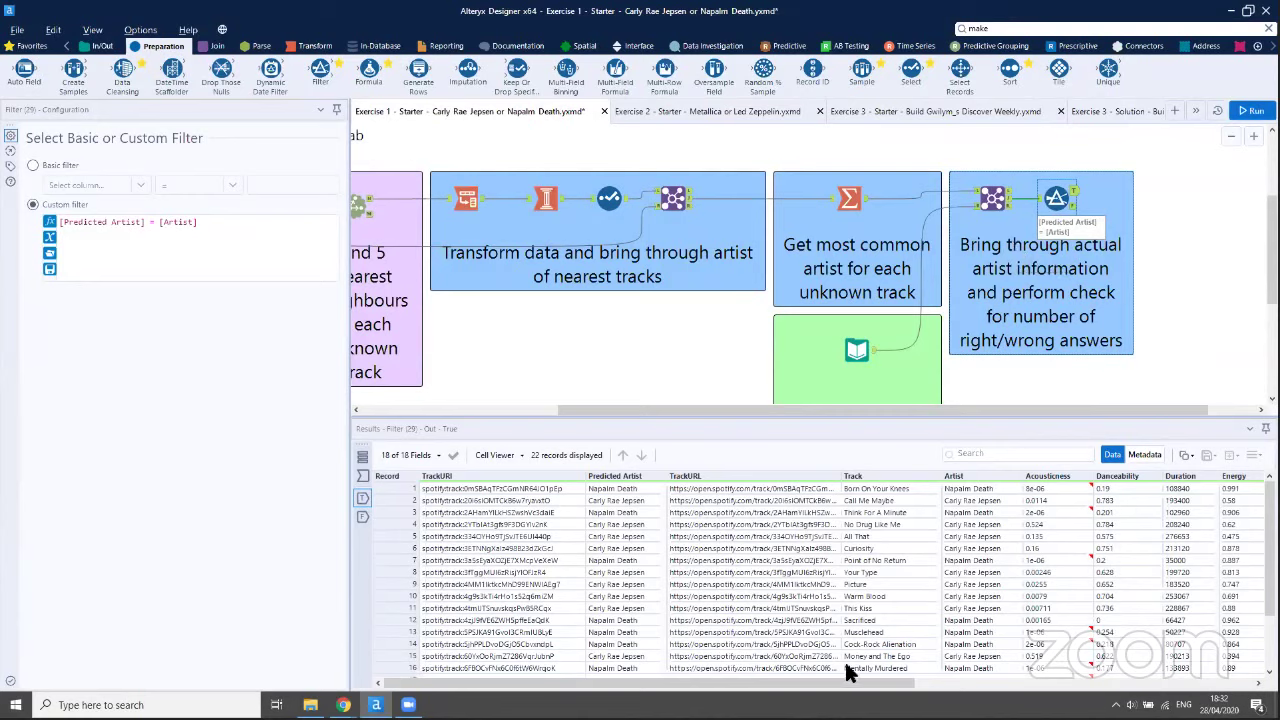
pyautogui.moveTo(846, 688); pyautogui.dragTo(1083, 688)
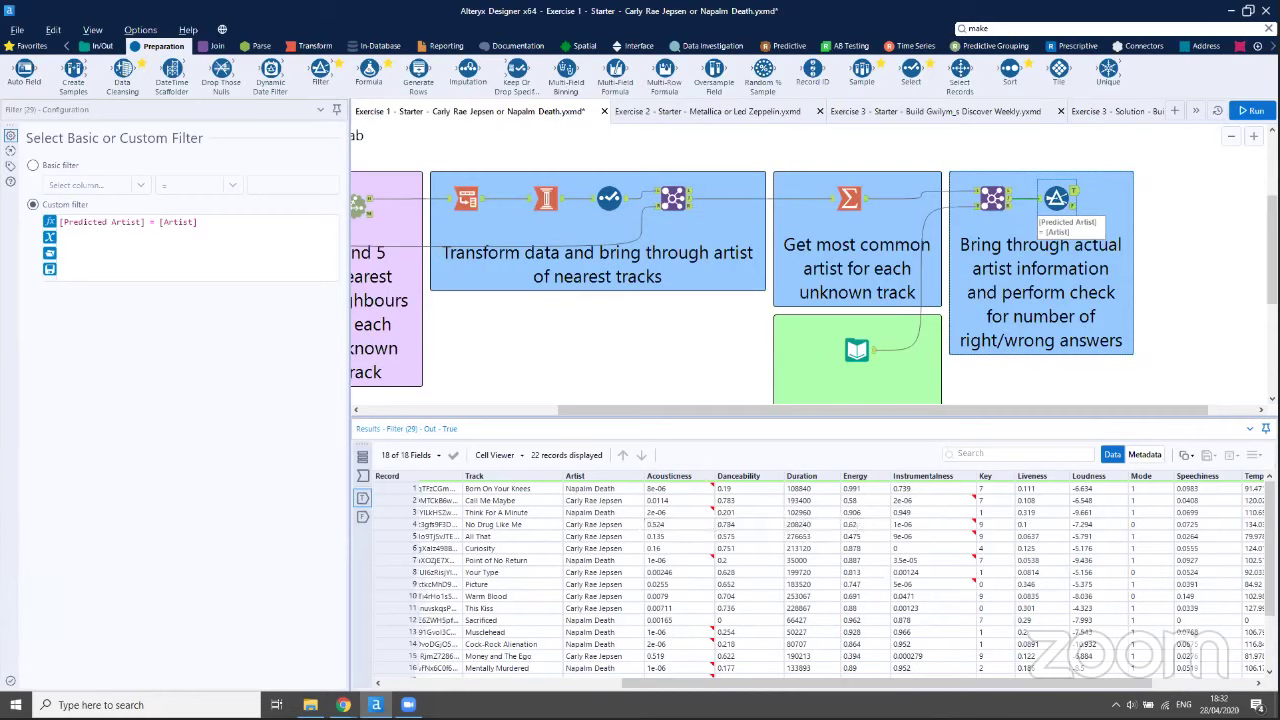
pyautogui.moveTo(732, 686); pyautogui.dragTo(905, 690)
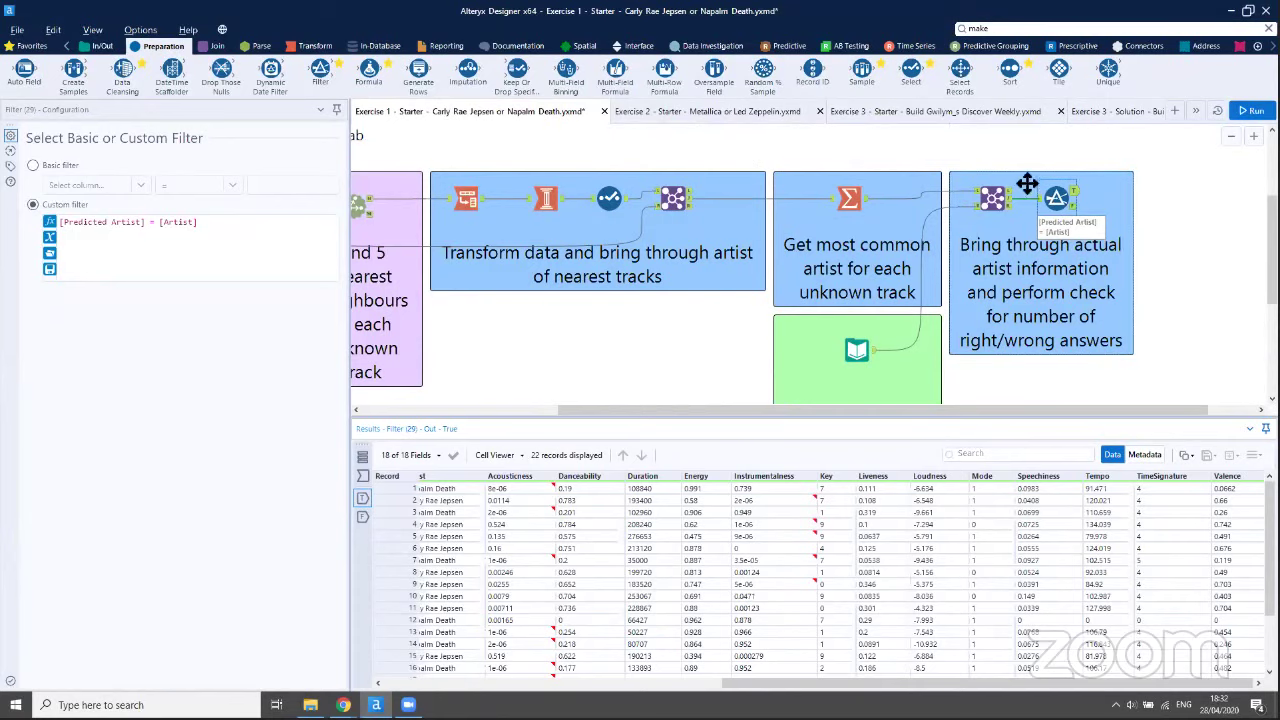
pyautogui.moveTo(1055, 408); pyautogui.dragTo(890, 405)
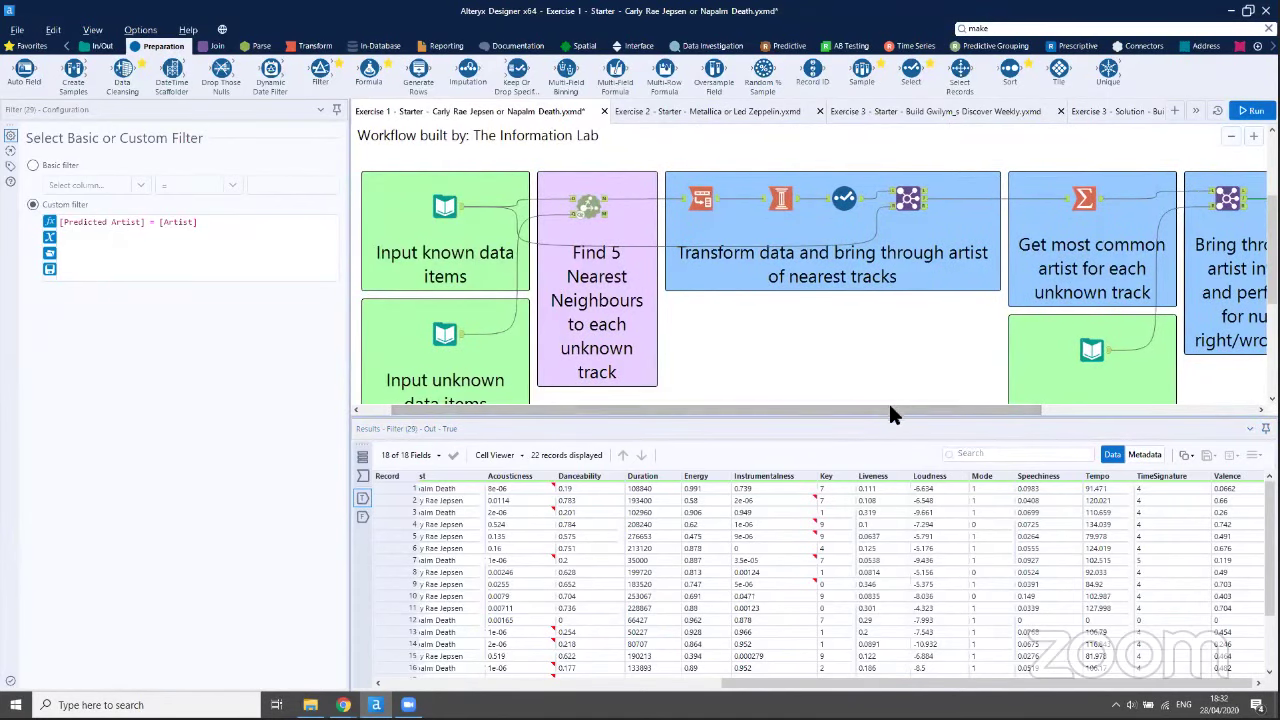
pyautogui.moveTo(888, 412); pyautogui.dragTo(892, 501)
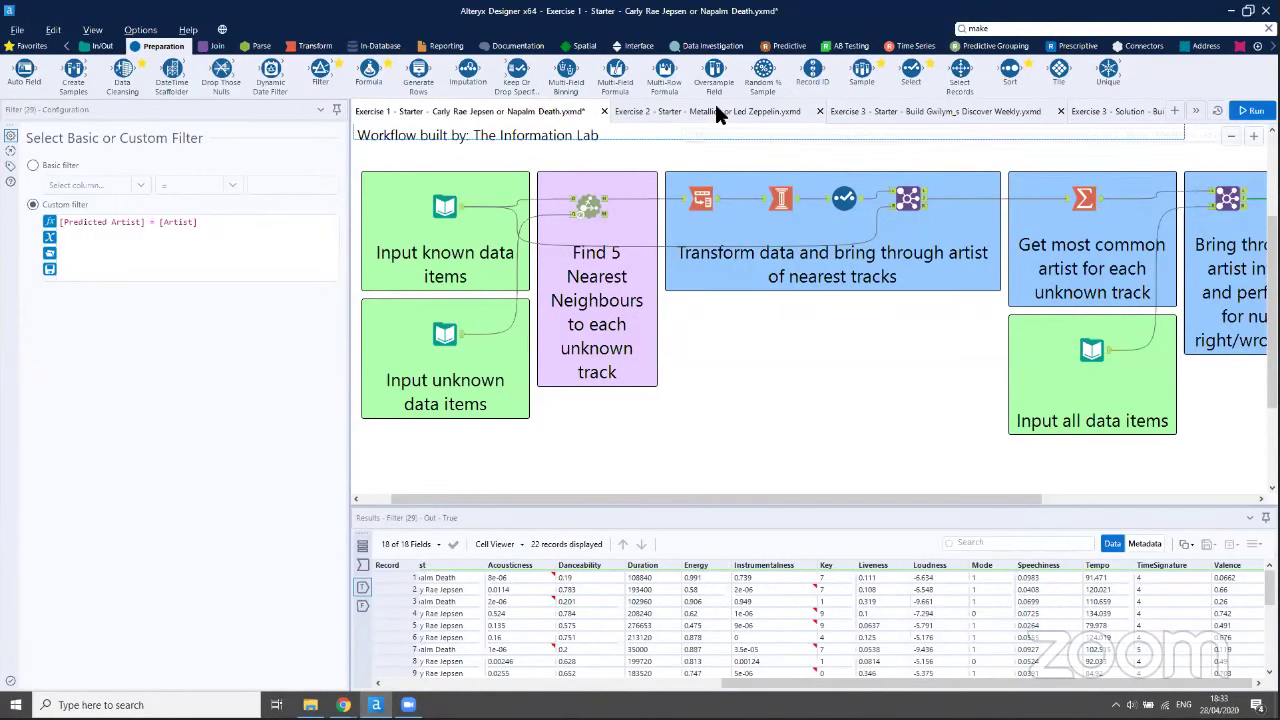
# Open the Exercise 2 - Starter - Metallica or Led Zeppelin workflow at its introduction and first sections
pyautogui.click(713, 110)
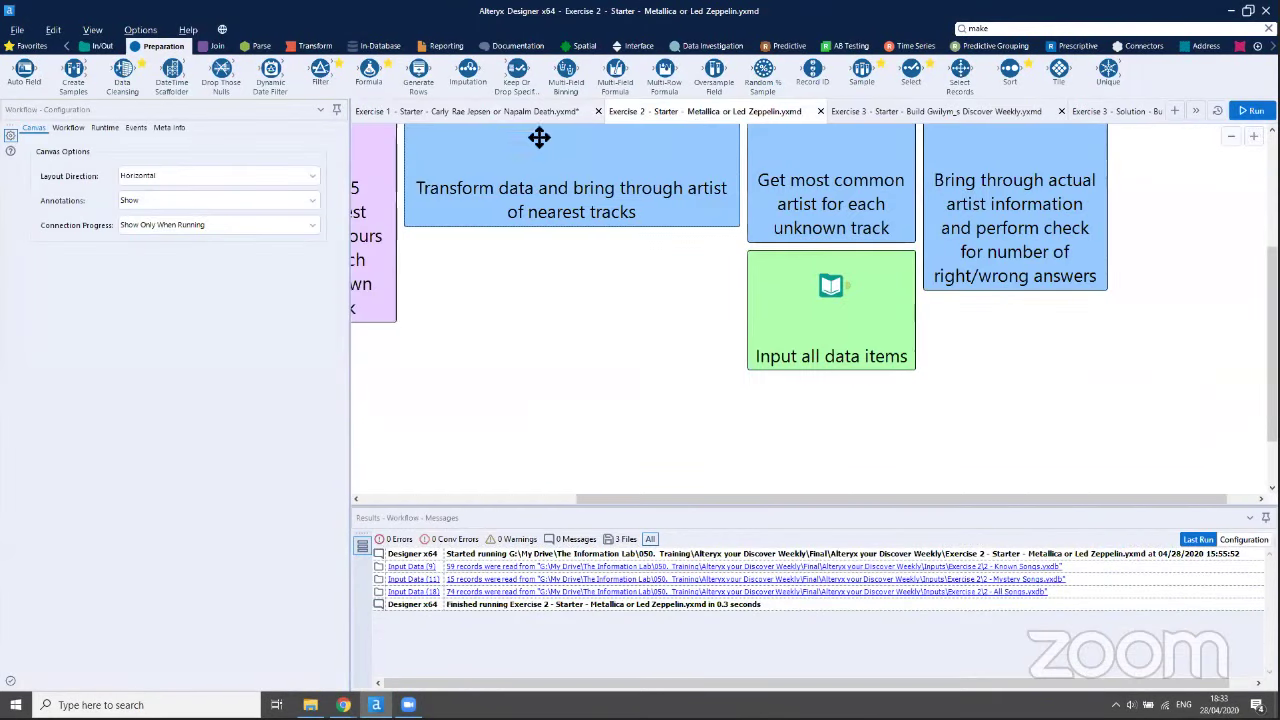
pyautogui.scroll(3, 443, 443)
pyautogui.moveTo(735, 497); pyautogui.dragTo(451, 497)
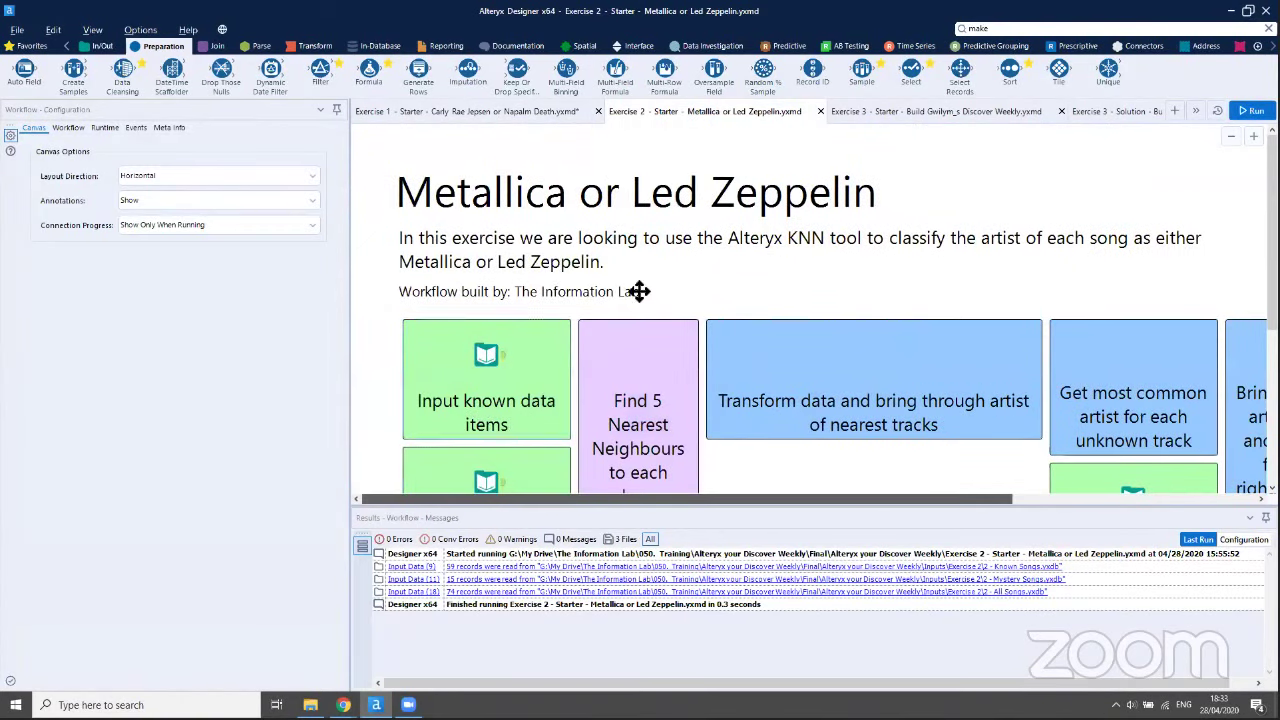
# Add a Find Nearest Neighbors tool fed by the known and unknown data inputs, using all feature fields, z-score standardization and 5 neighbours
pyautogui.scroll(-1, 781, 345)
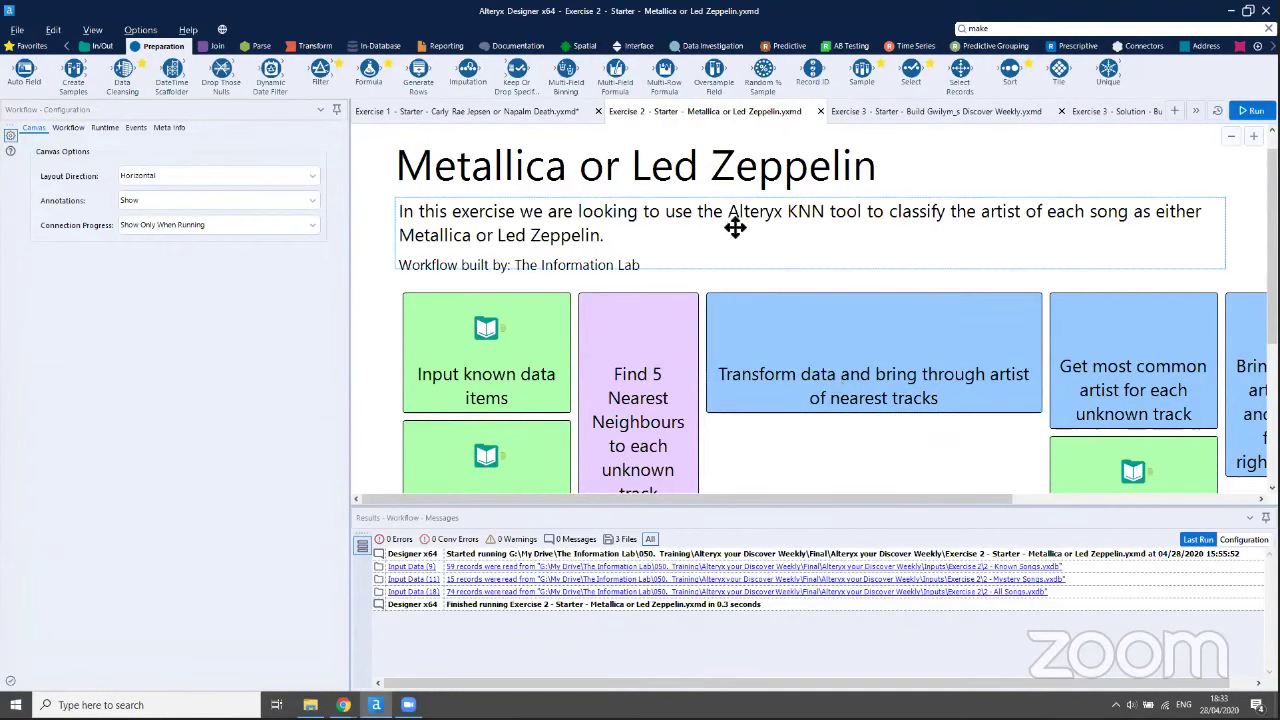
pyautogui.scroll(-1, 737, 228)
pyautogui.scroll(-1, 745, 230)
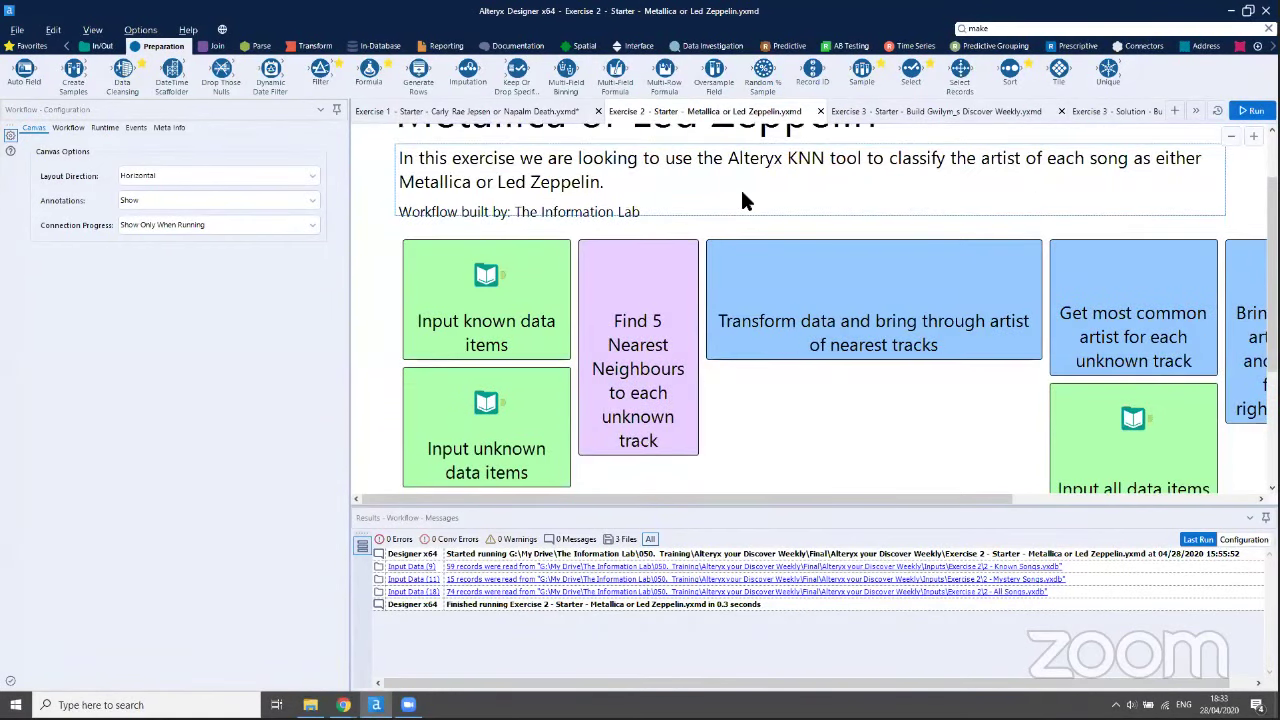
pyautogui.hotkey('ctrl', 'f')
pyautogui.write('nearest')
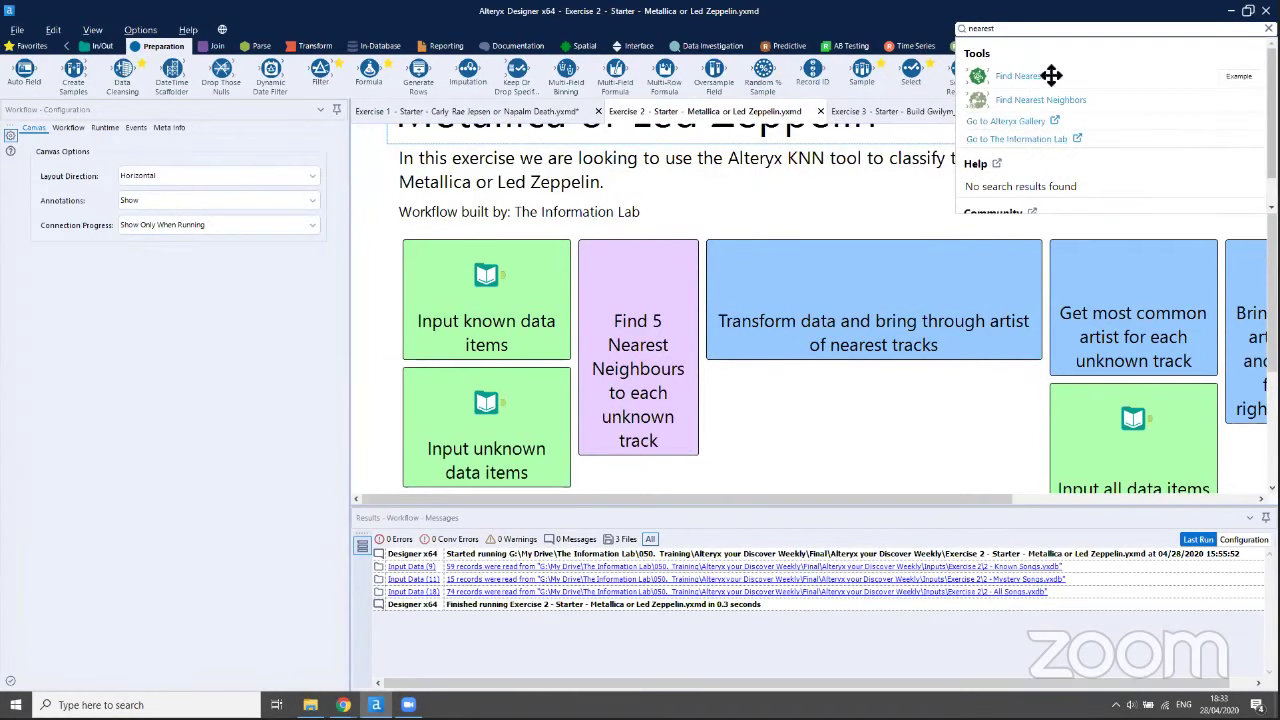
pyautogui.moveTo(1050, 75); pyautogui.dragTo(630, 291)
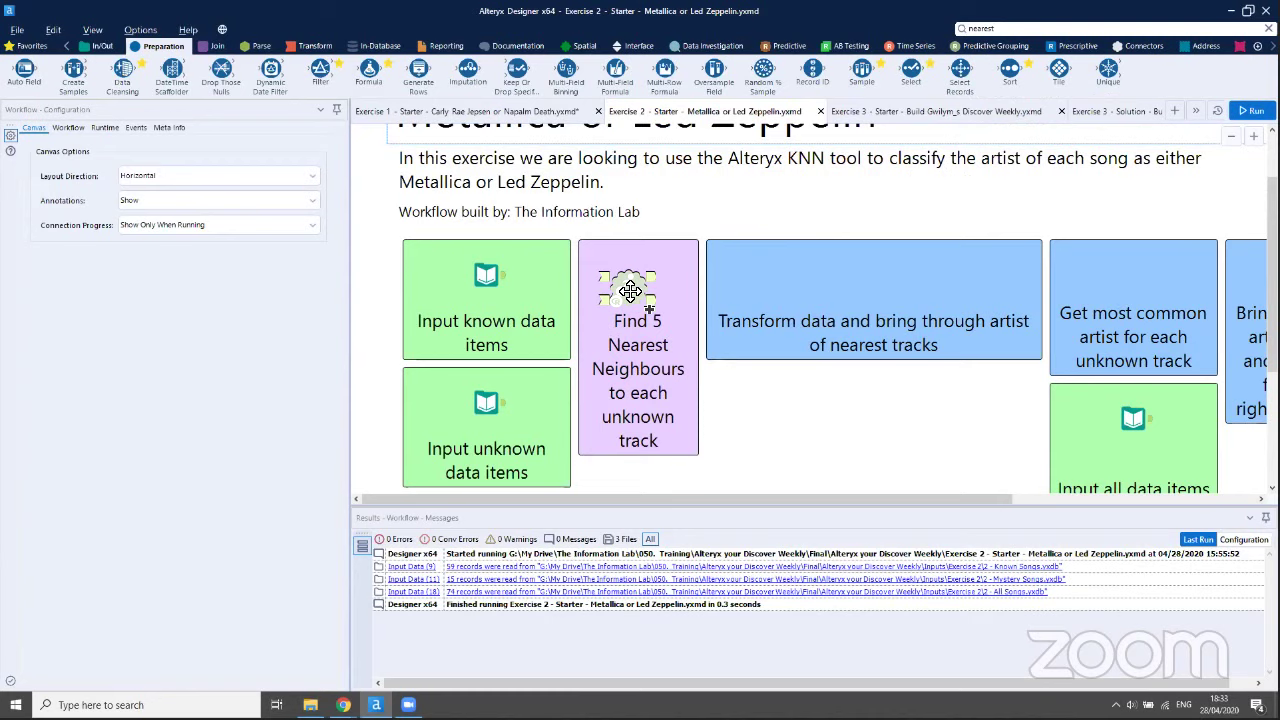
pyautogui.moveTo(630, 291); pyautogui.dragTo(628, 290)
pyautogui.moveTo(505, 404); pyautogui.dragTo(615, 285)
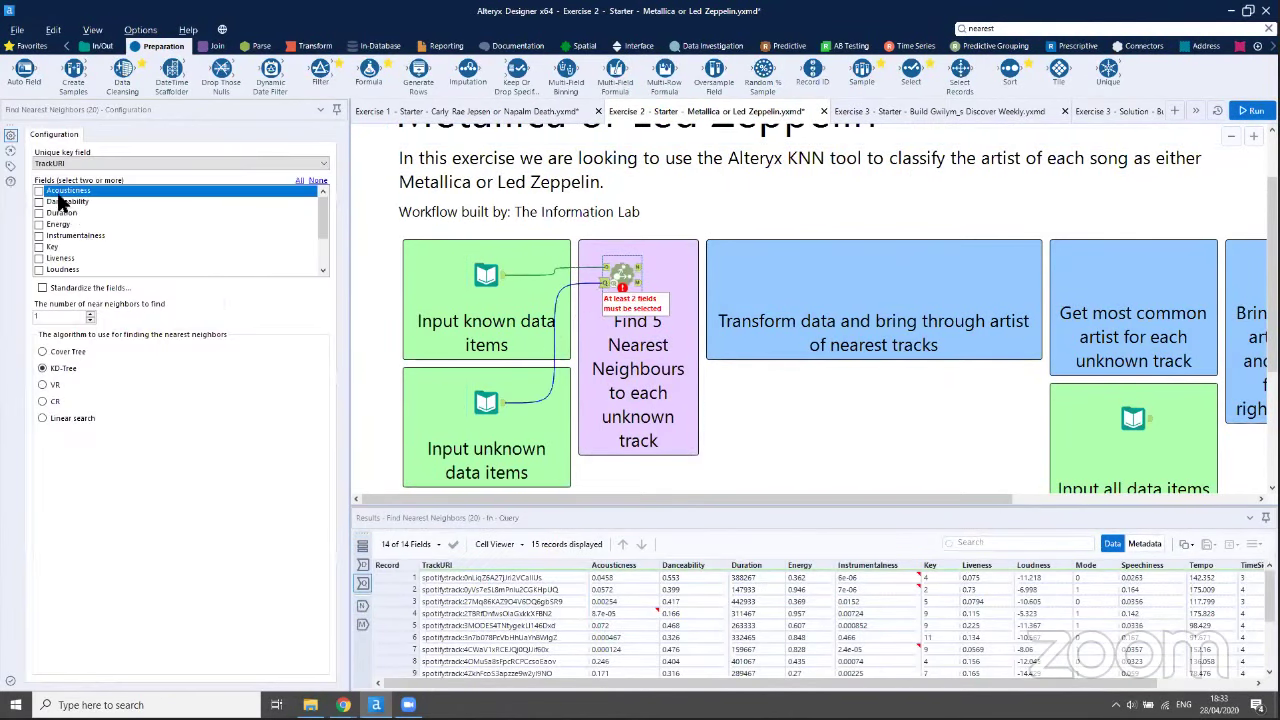
pyautogui.click(42, 288)
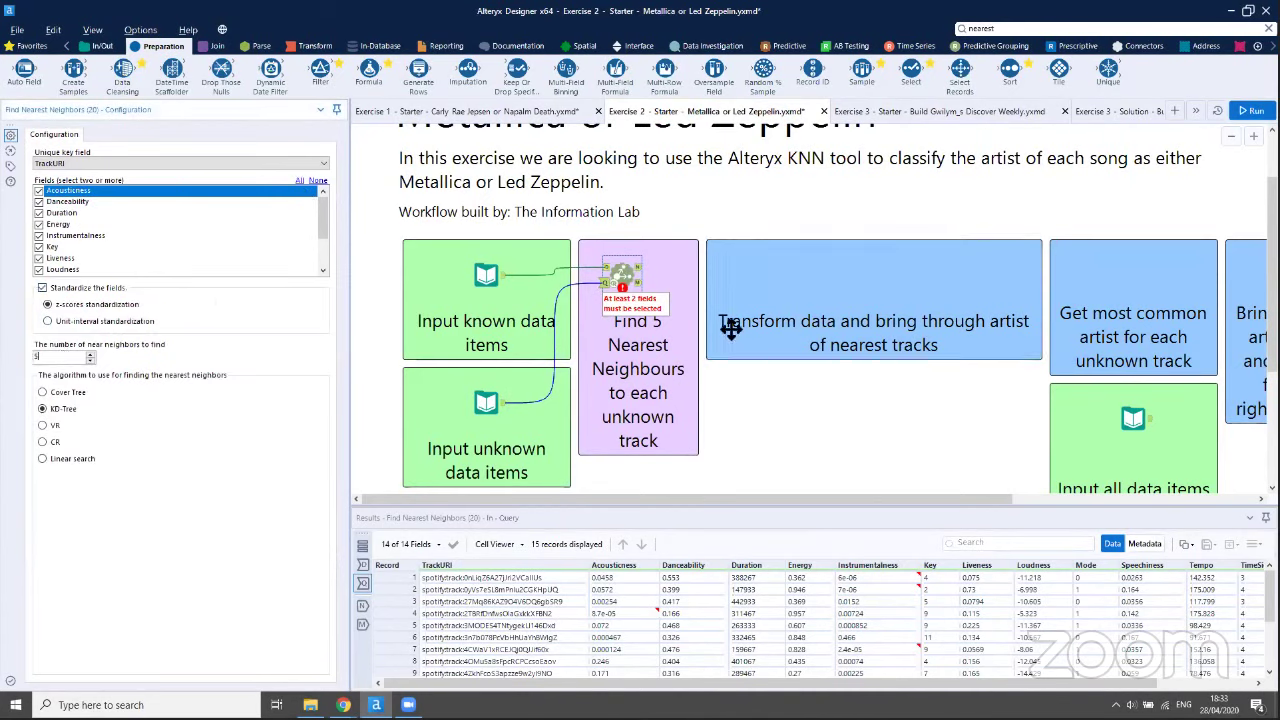
# Add a Transpose tool after Find Nearest Neighbors and run the workflow to load its fields
pyautogui.click(963, 29)
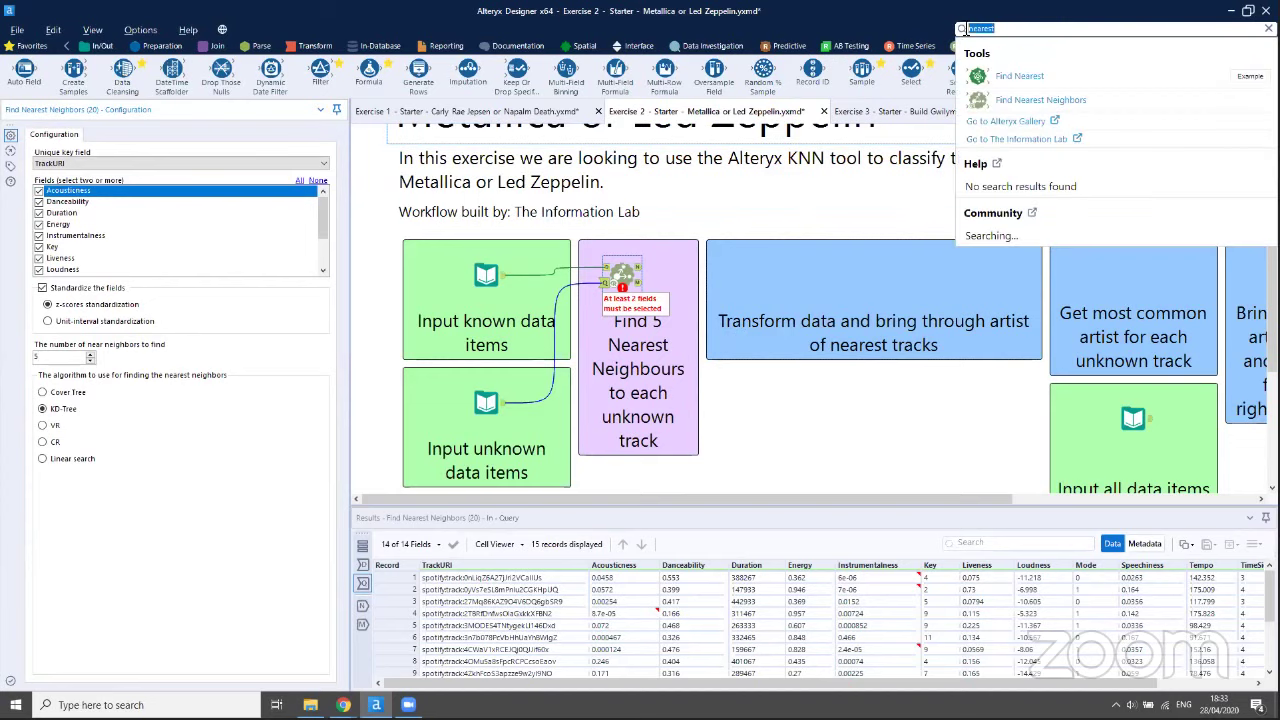
pyautogui.write('transp')
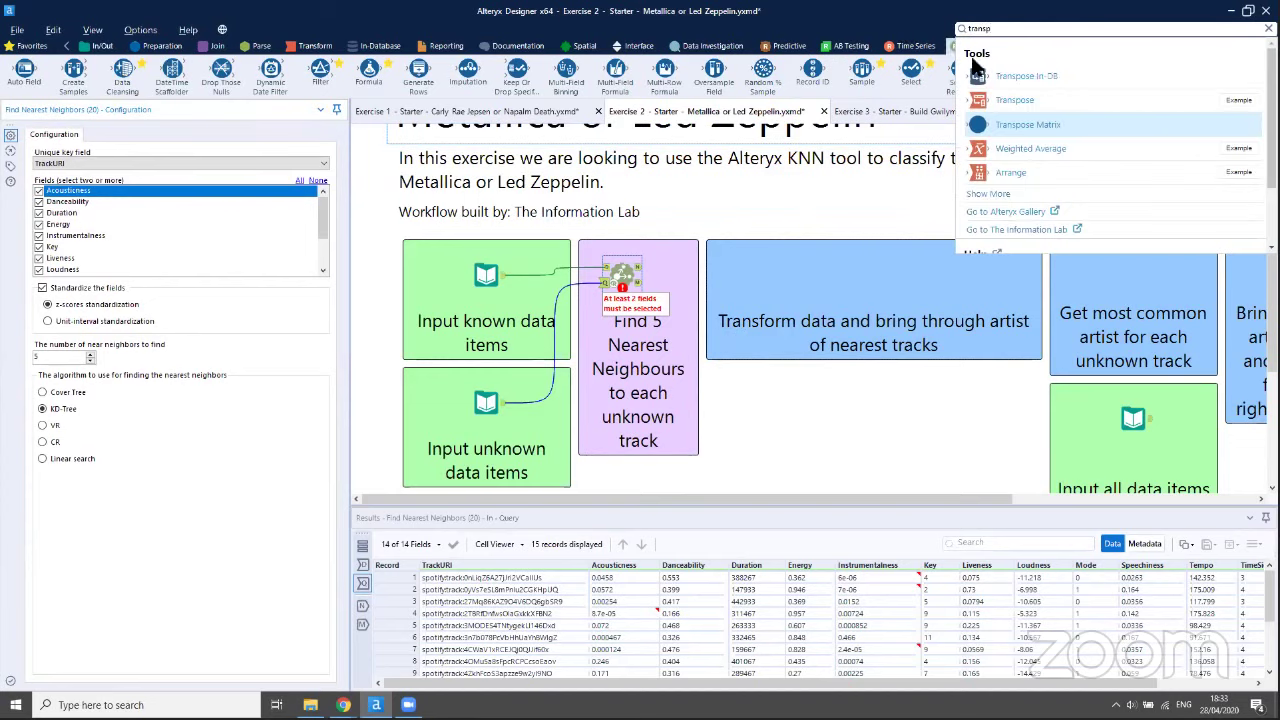
pyautogui.moveTo(1020, 103); pyautogui.dragTo(766, 267)
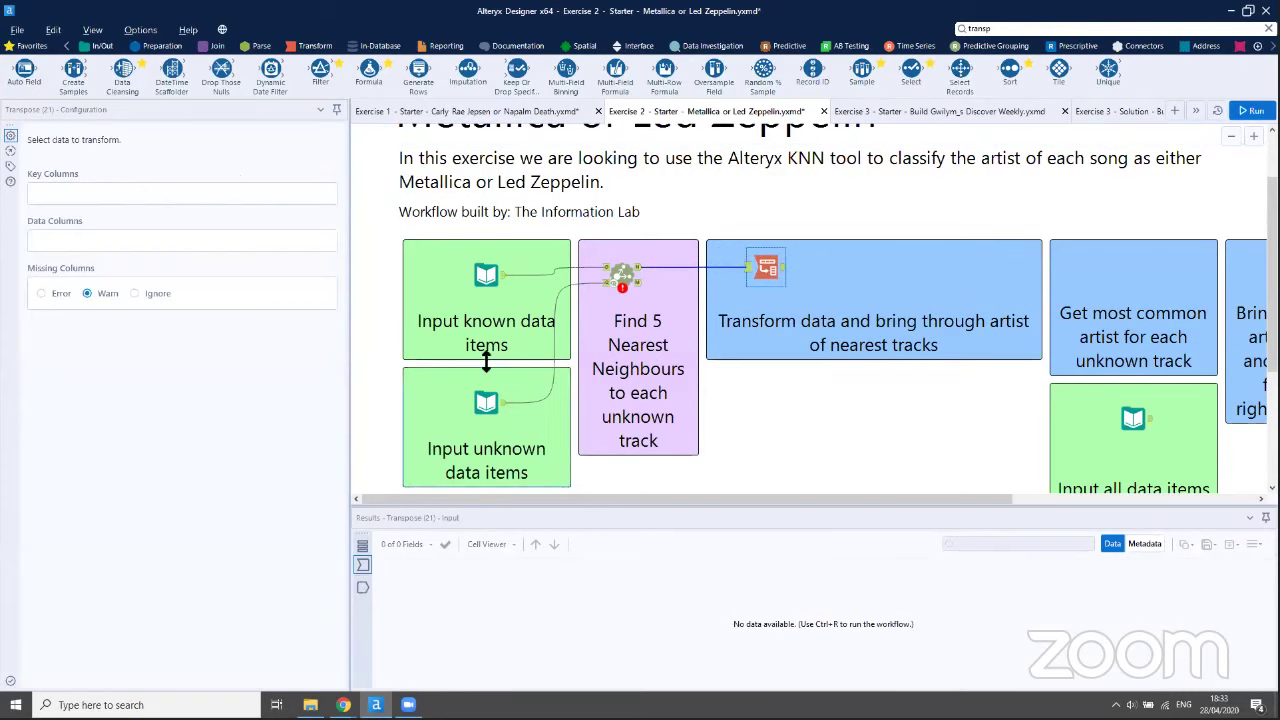
pyautogui.click(699, 299)
pyautogui.hotkey('ctrl', 'r')
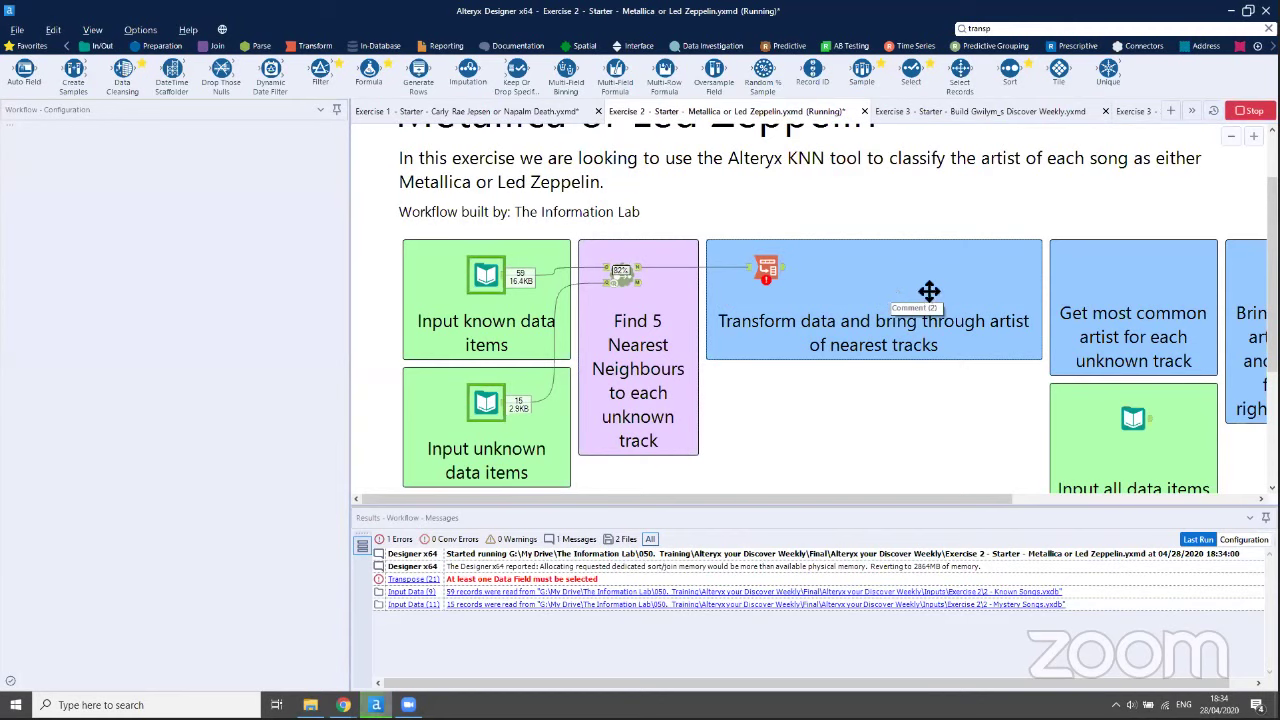
# Set TrackURI as the Transpose tool's only key column and add a Make Columns tool after it
pyautogui.click(861, 291)
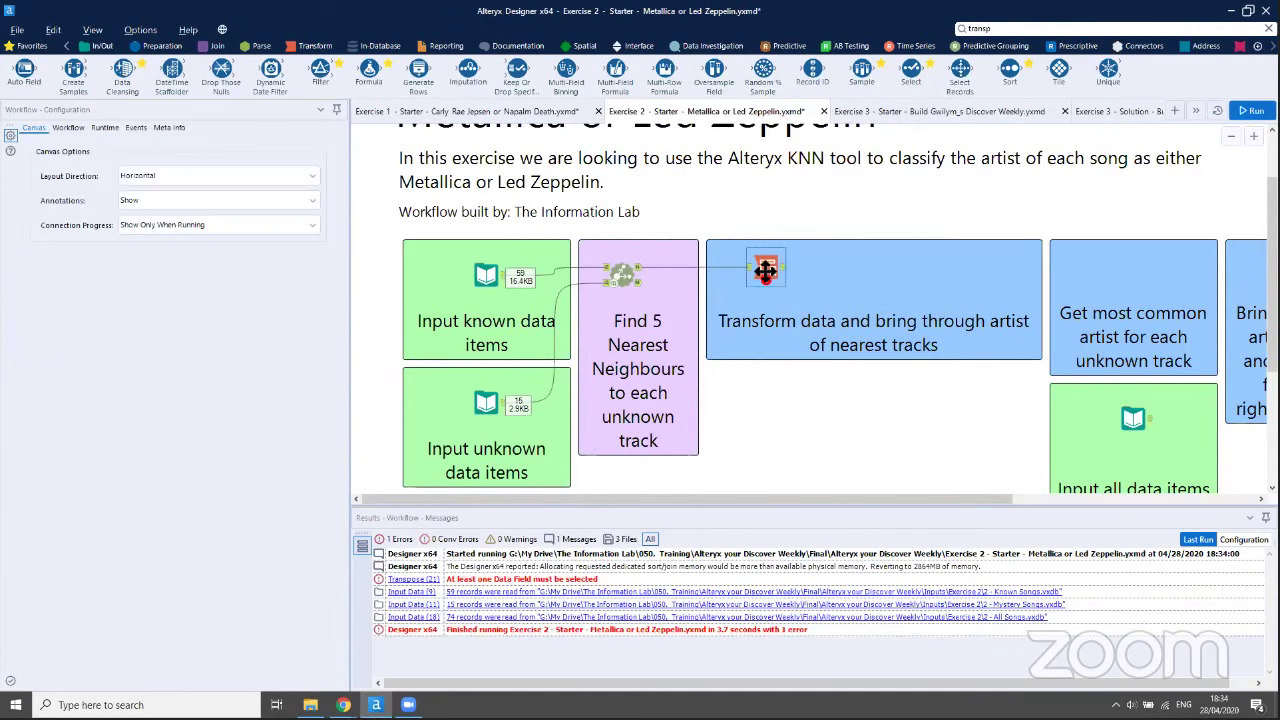
pyautogui.click(766, 268)
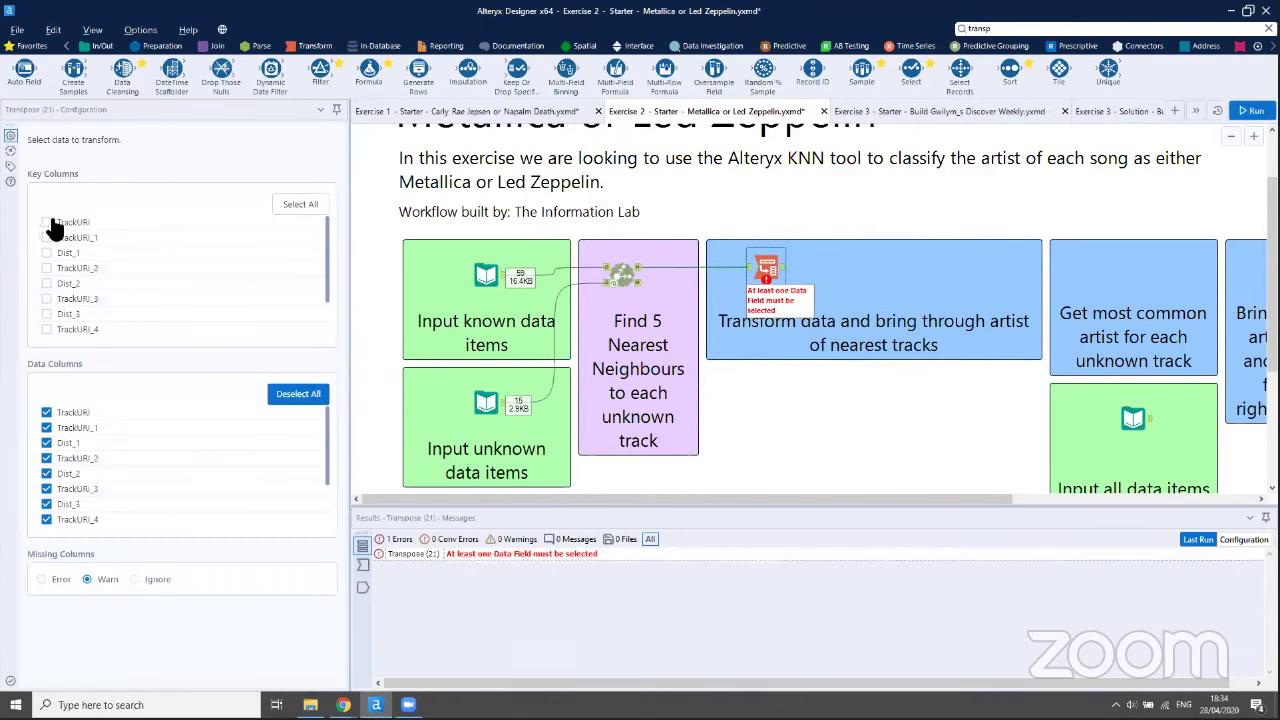
pyautogui.click(48, 222)
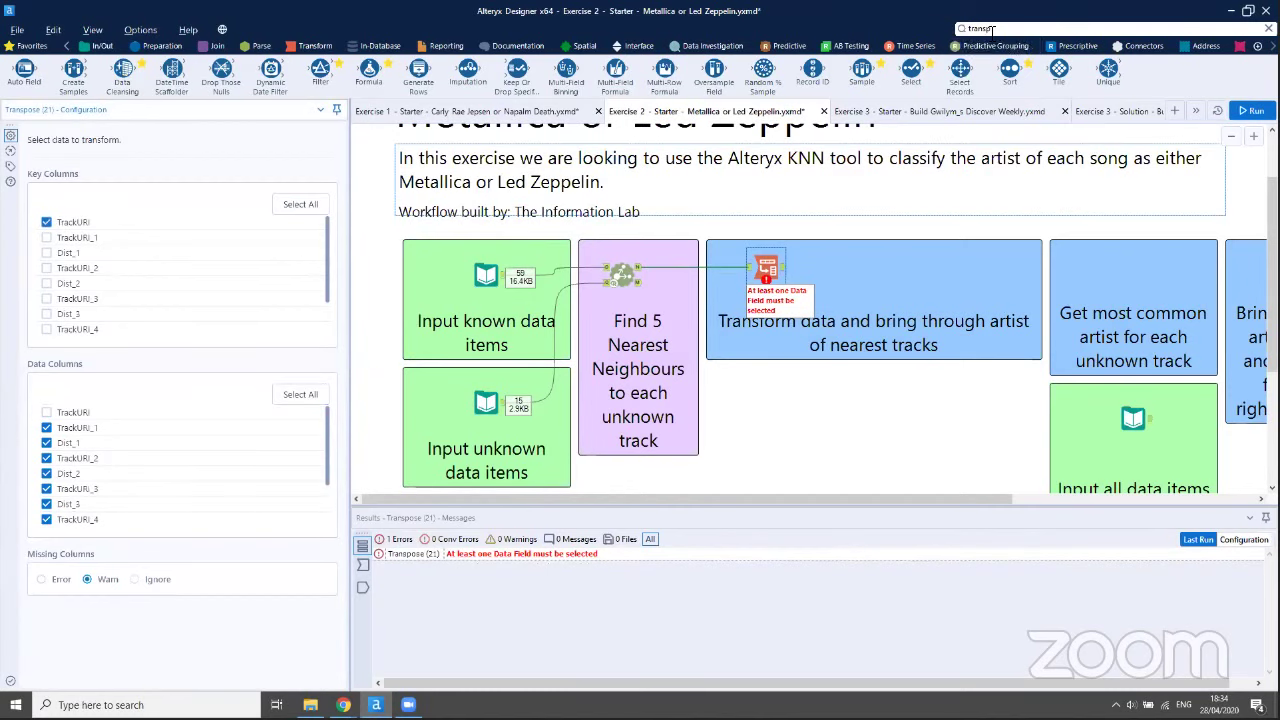
pyautogui.moveTo(992, 29); pyautogui.dragTo(976, 28)
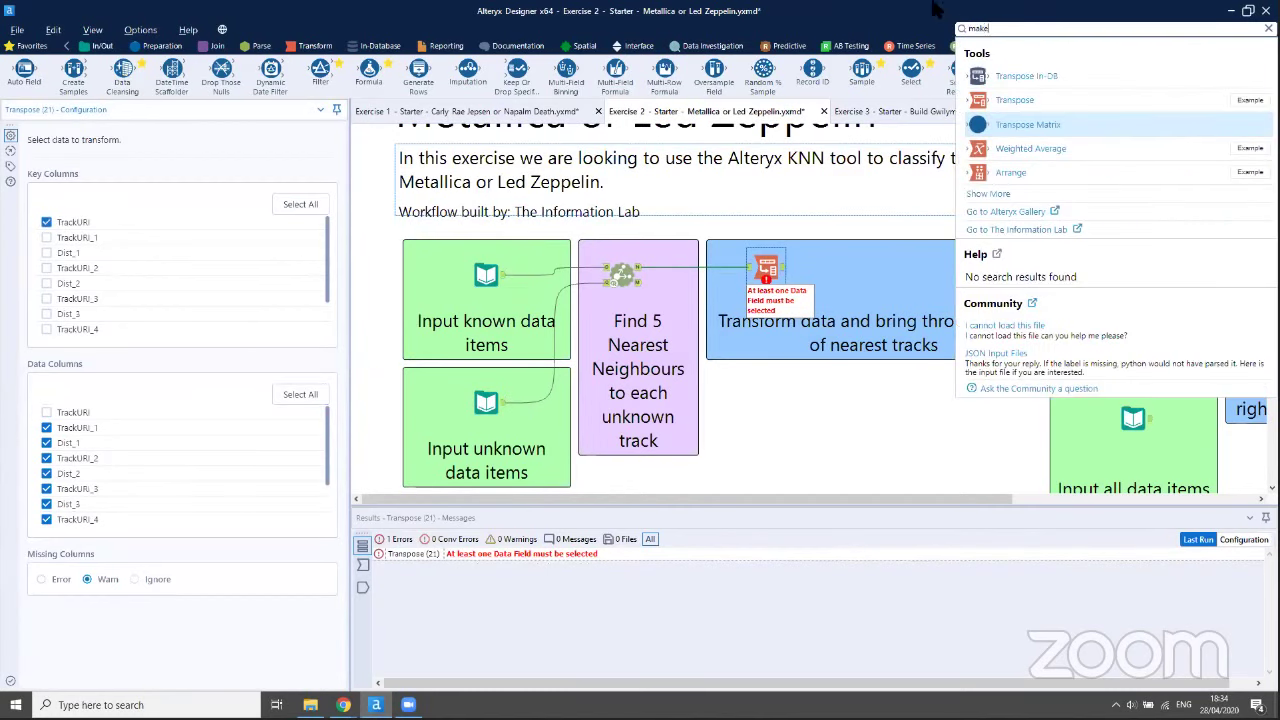
pyautogui.moveTo(1020, 100); pyautogui.dragTo(836, 274)
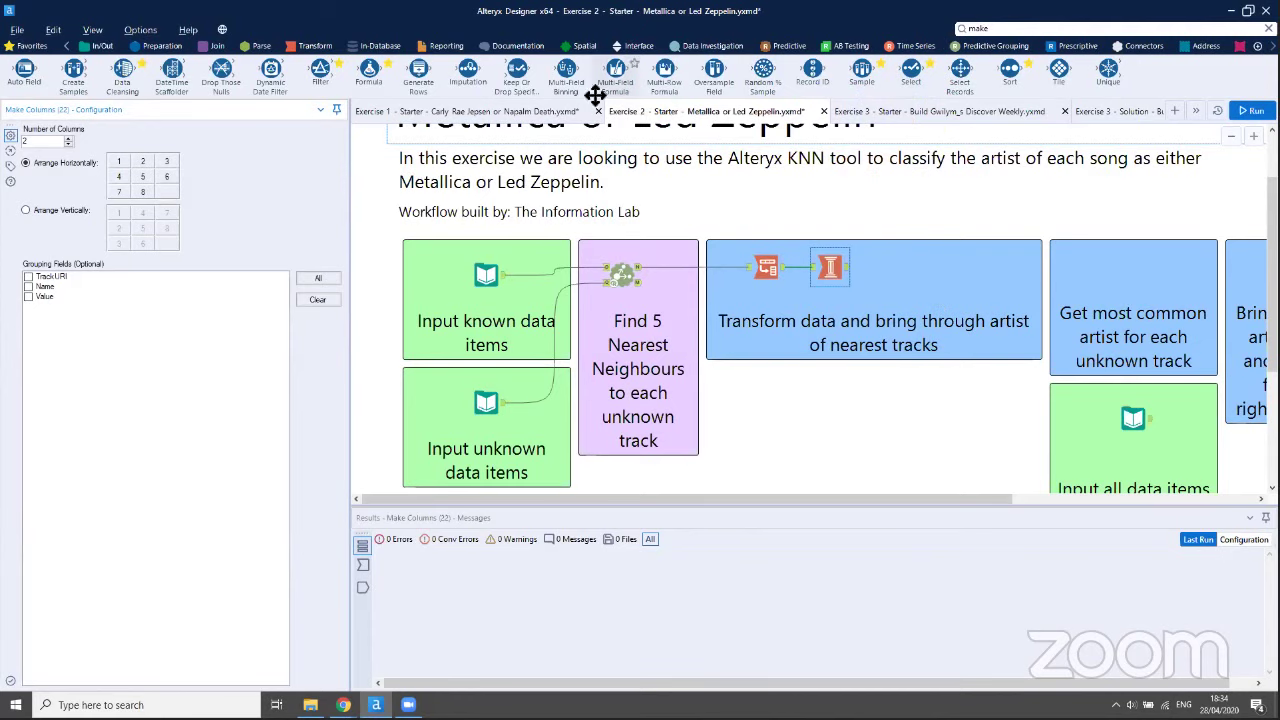
# Copy the configured Select tool from the Exercise 1 workflow and paste it after Make Columns in Exercise 2
pyautogui.click(515, 112)
pyautogui.click(845, 199)
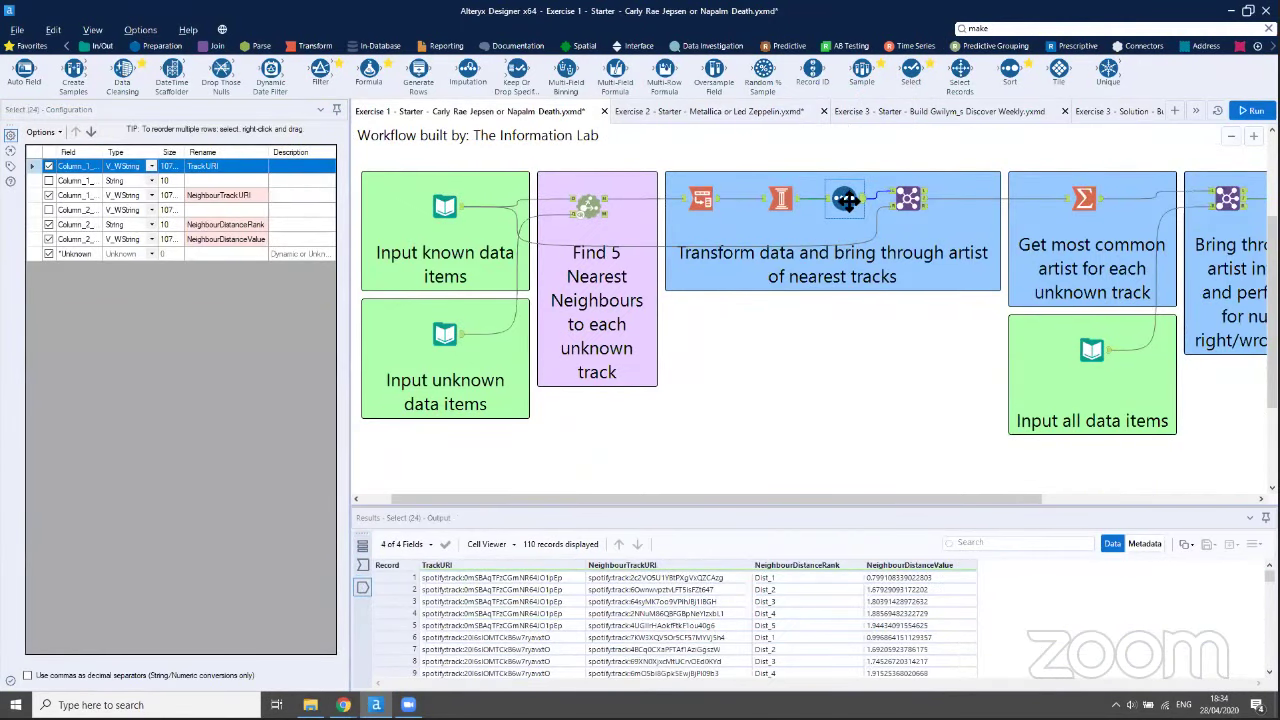
pyautogui.click(720, 111)
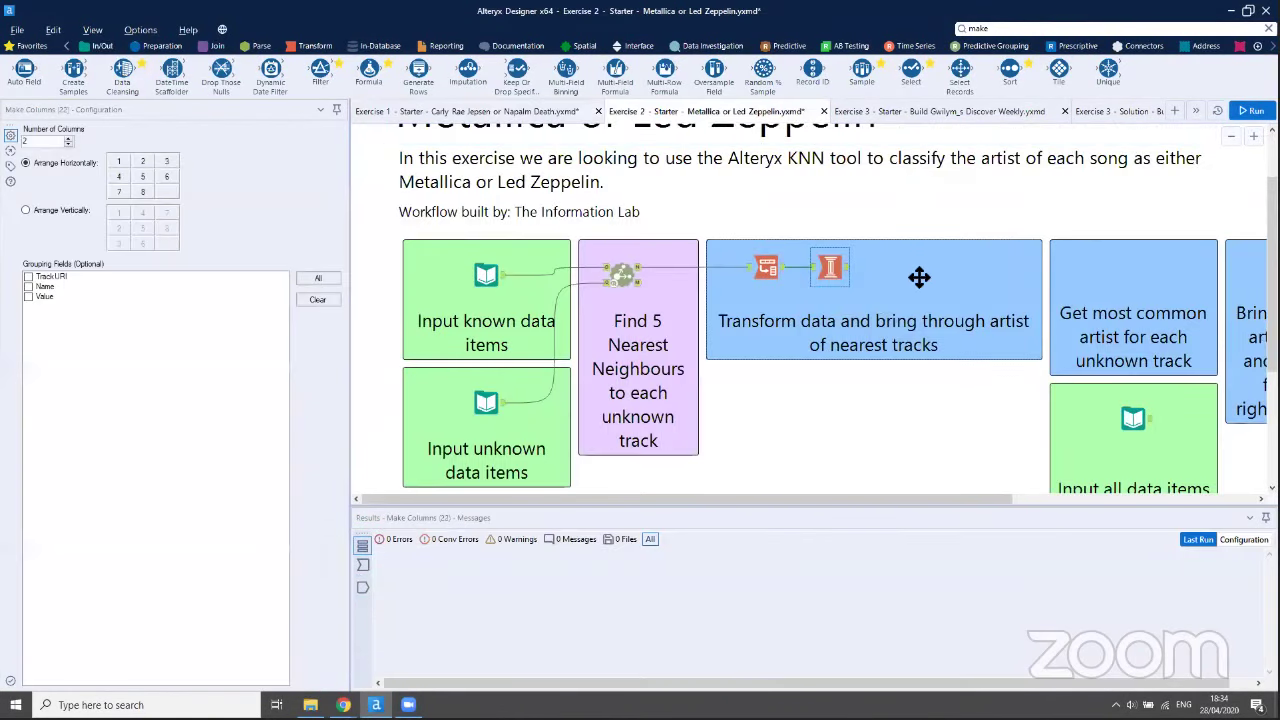
pyautogui.rightClick(919, 277)
pyautogui.click(941, 306)
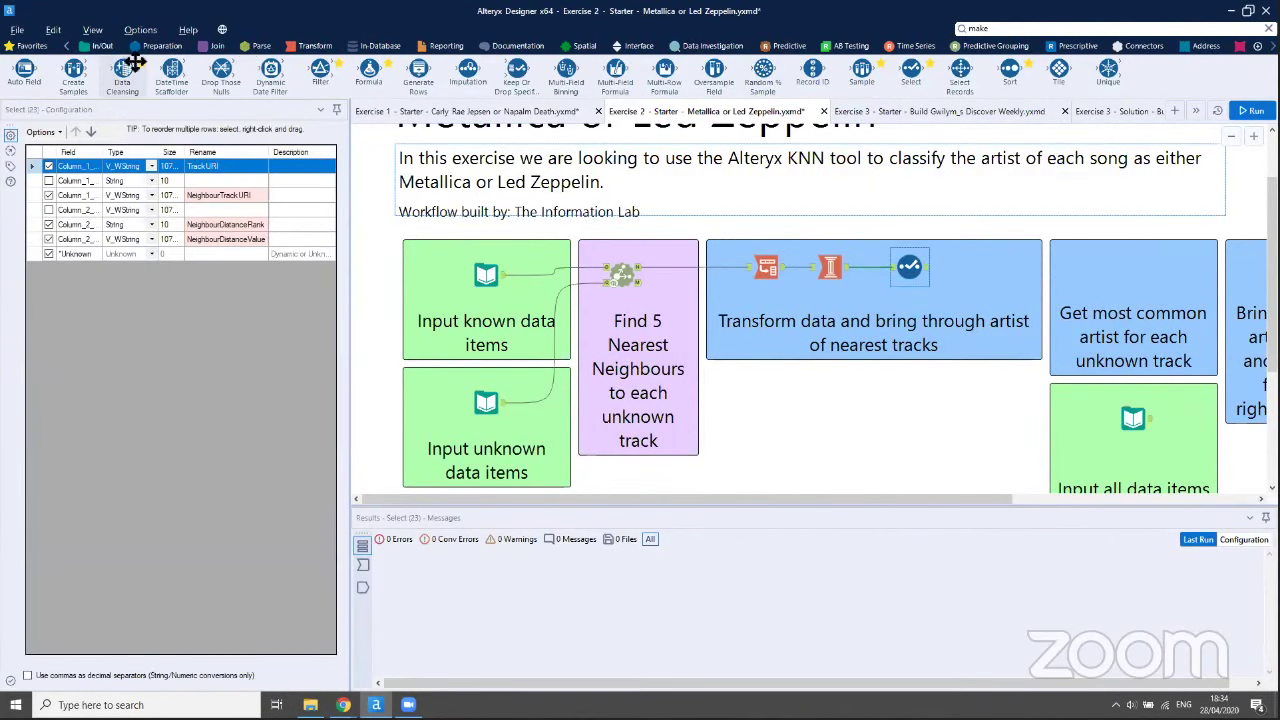
# Add a Join tool after Select and connect the known data input to its right input
pyautogui.click(220, 47)
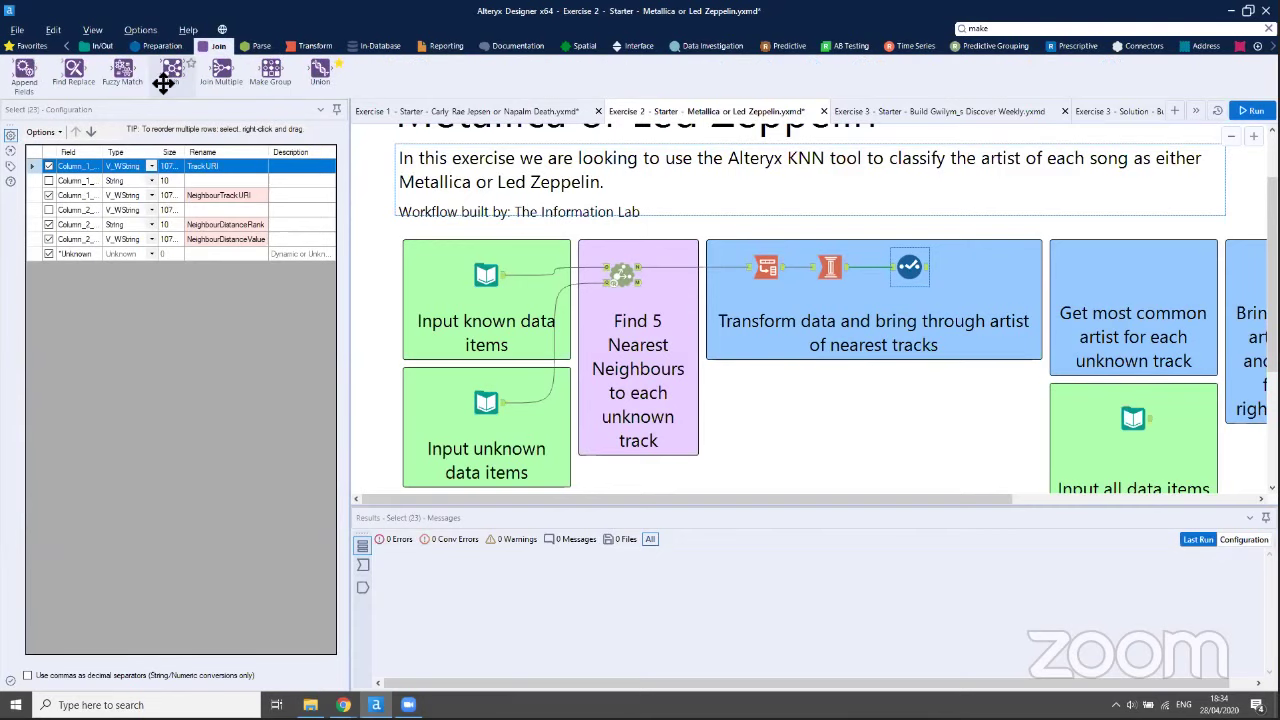
pyautogui.moveTo(171, 80); pyautogui.dragTo(990, 272)
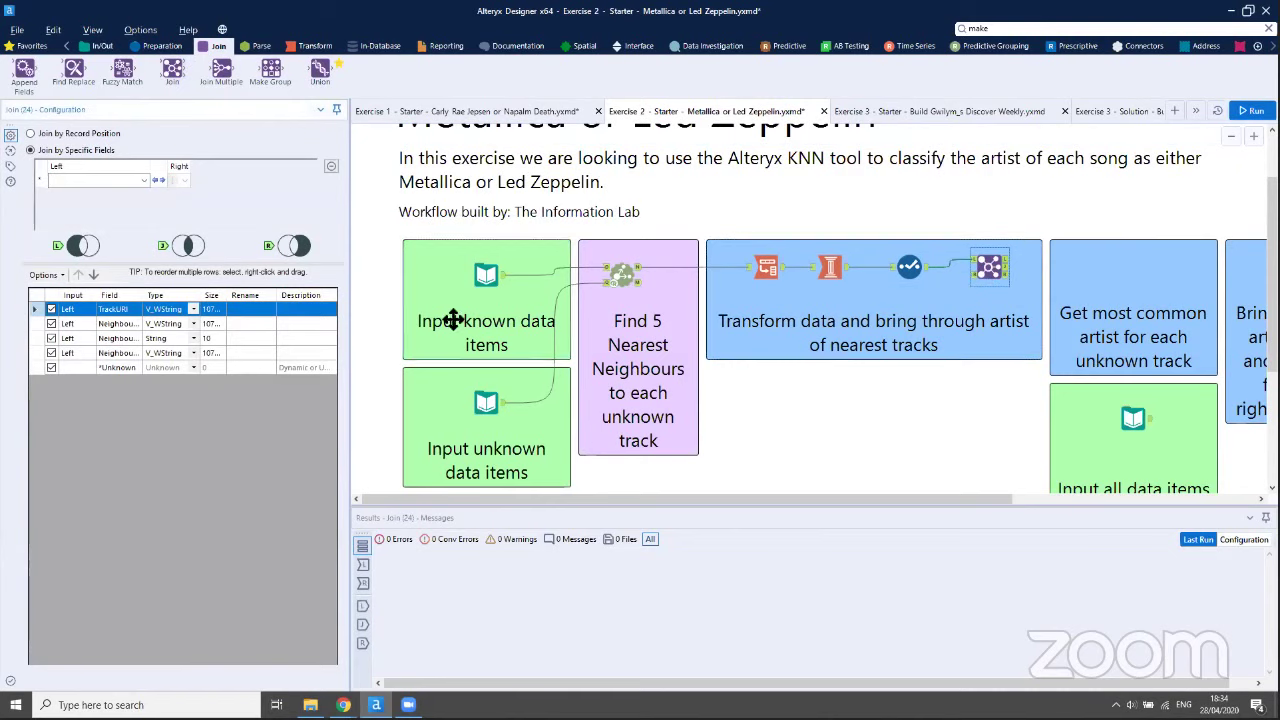
pyautogui.moveTo(505, 276); pyautogui.dragTo(973, 274)
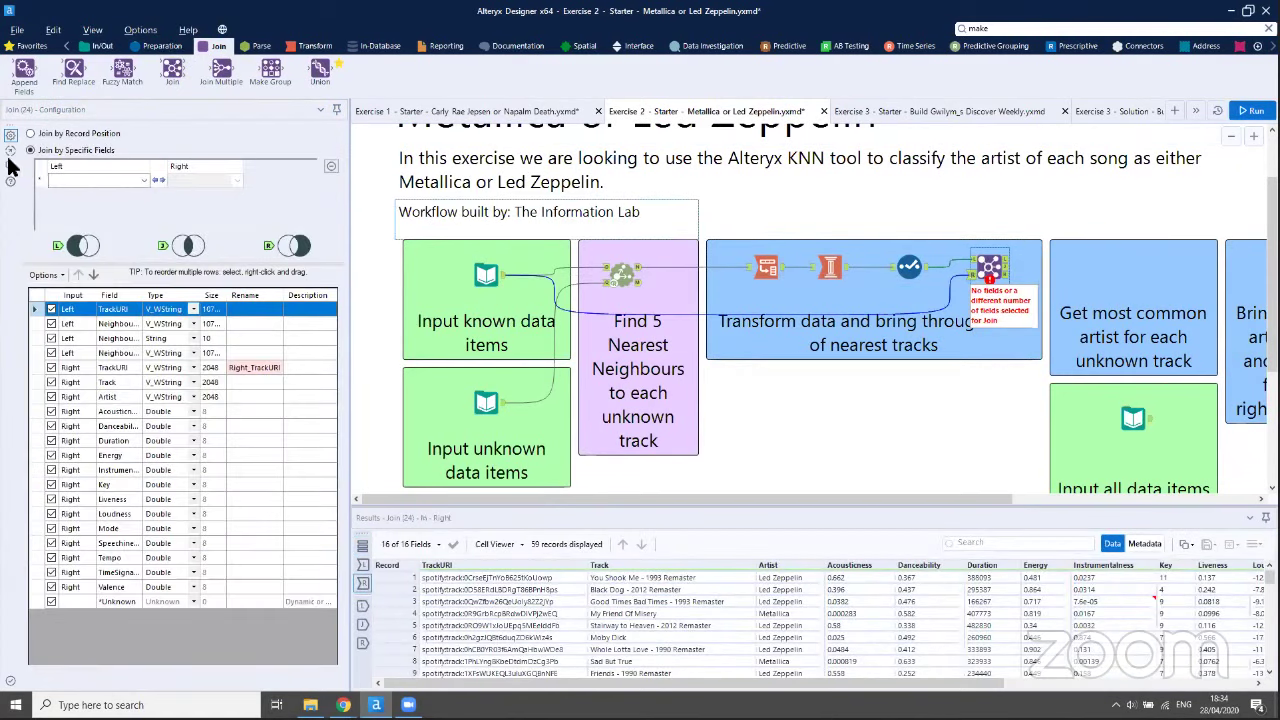
# Set the Join to match left NeighbourTrackURI with right TrackURI
pyautogui.click(70, 181)
pyautogui.click(72, 200)
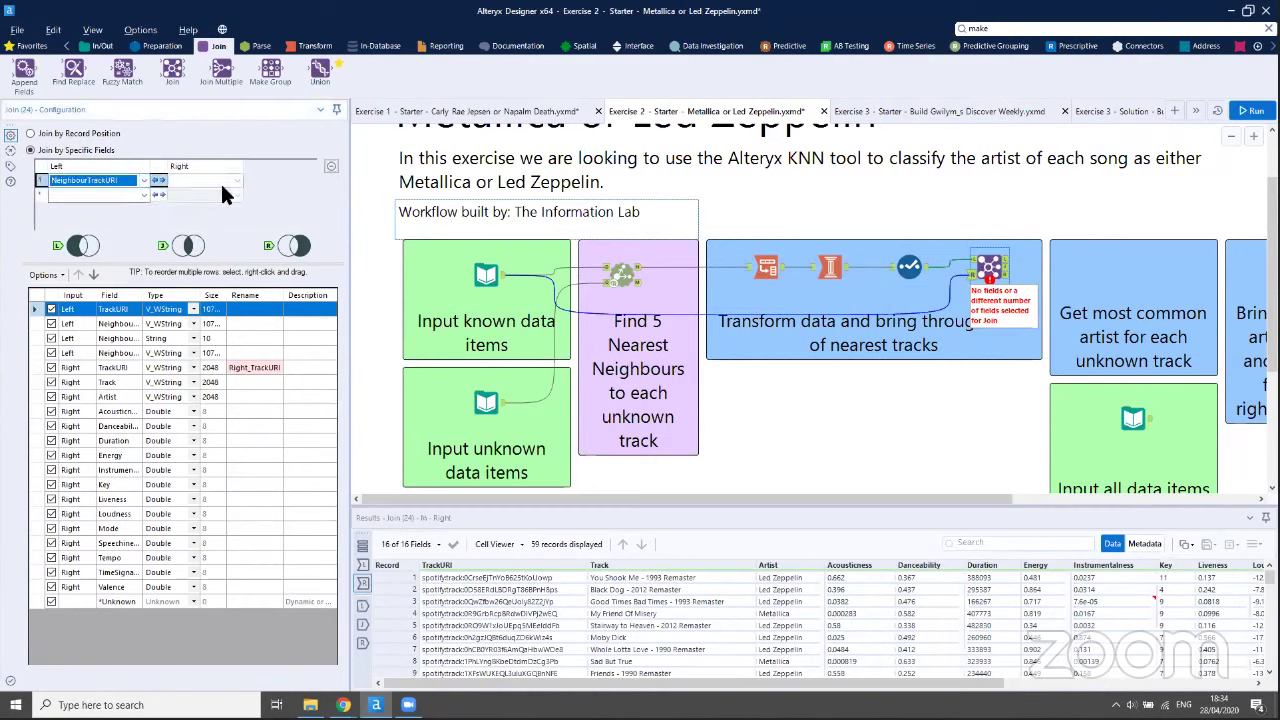
pyautogui.click(222, 181)
pyautogui.click(215, 190)
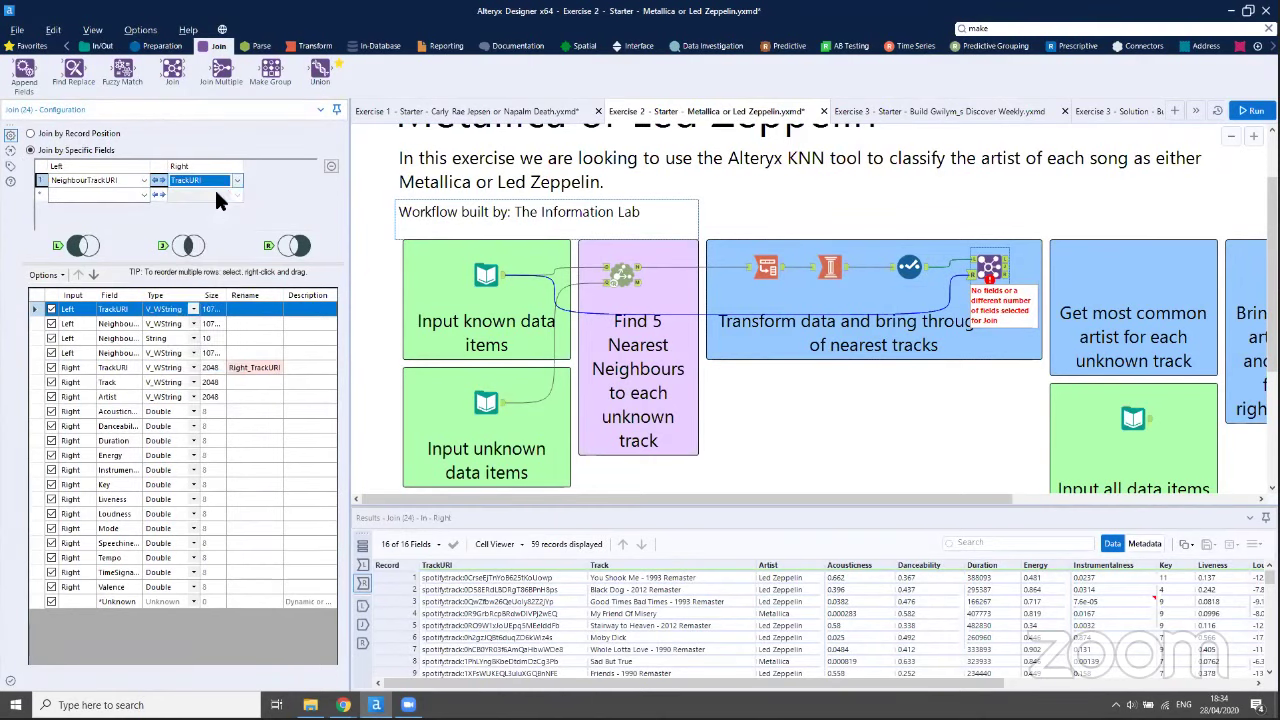
# Exclude the right TrackURI from the Join output and rename Track to NeighbourTrack and Artist to NeighbourArtist
pyautogui.click(52, 368)
pyautogui.click(254, 382)
pyautogui.write('Nieghb')
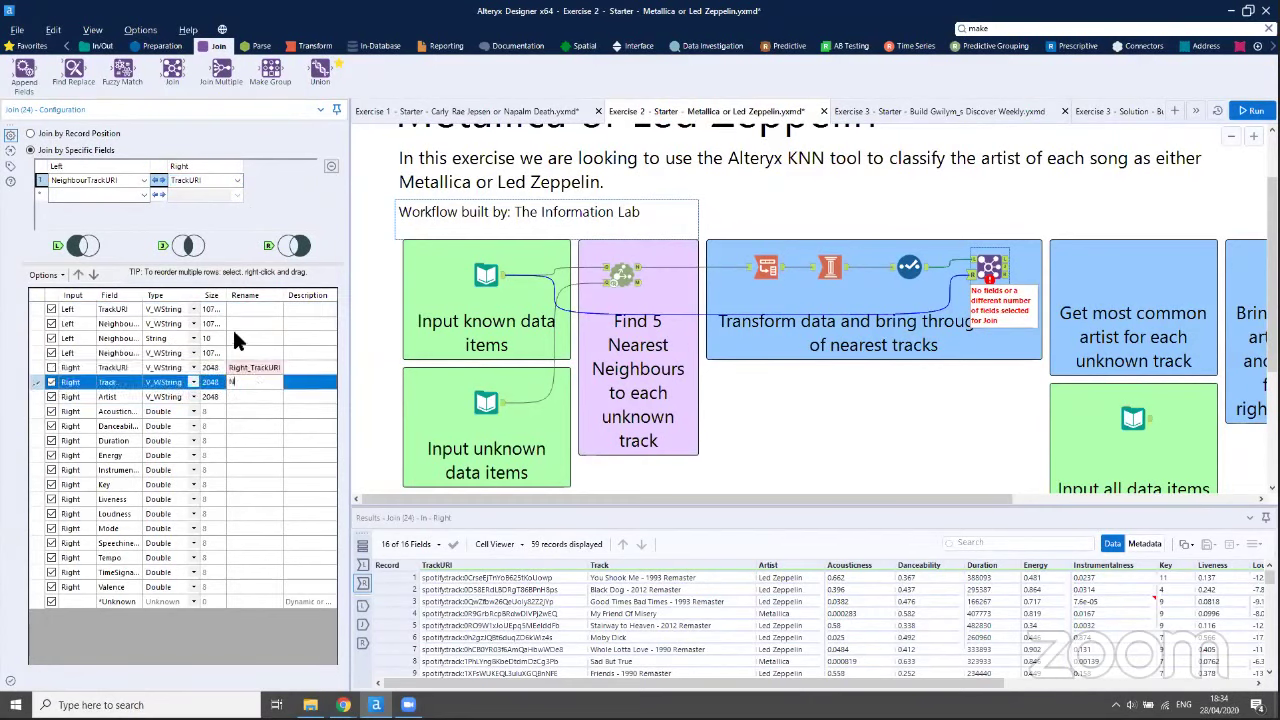
pyautogui.press('BackSpace')
pyautogui.press('BackSpace')
pyautogui.press('BackSpace')
pyautogui.press('BackSpace')
pyautogui.press('BackSpace')
pyautogui.write('eighbourTrack')
pyautogui.press('Return')
pyautogui.write('Neighbour')
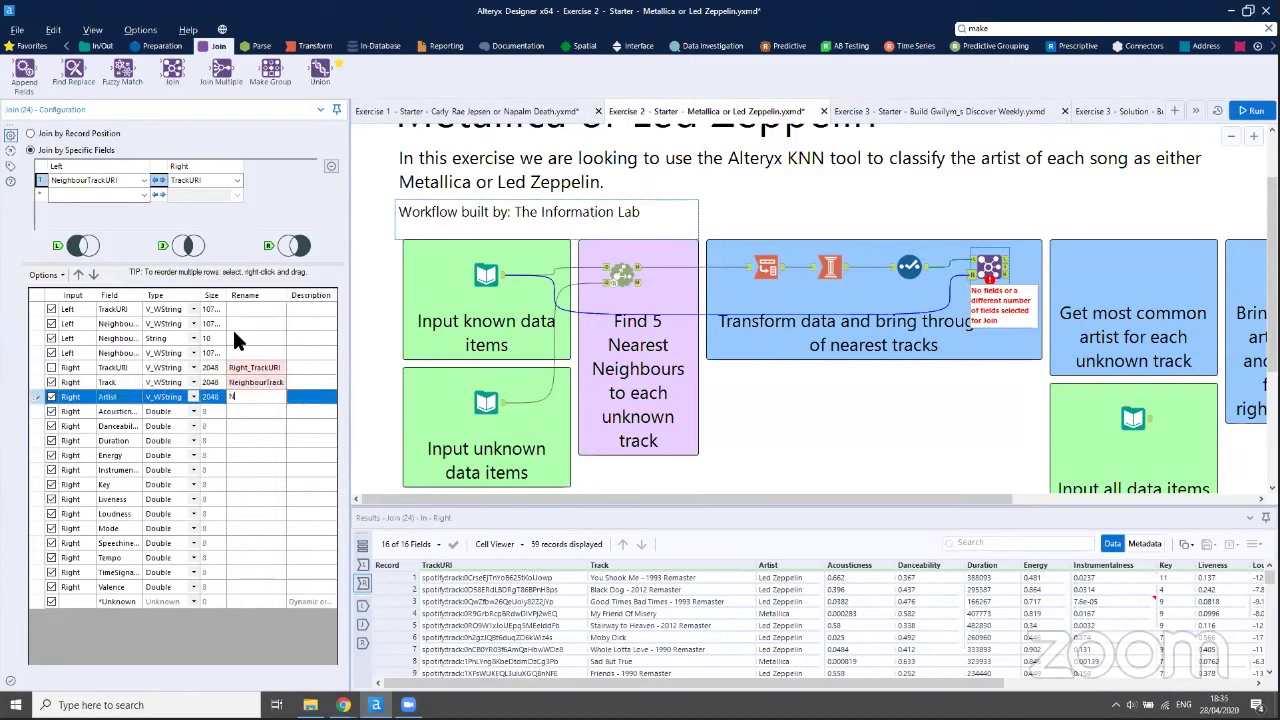
pyautogui.write('Artist')
pyautogui.click(977, 349)
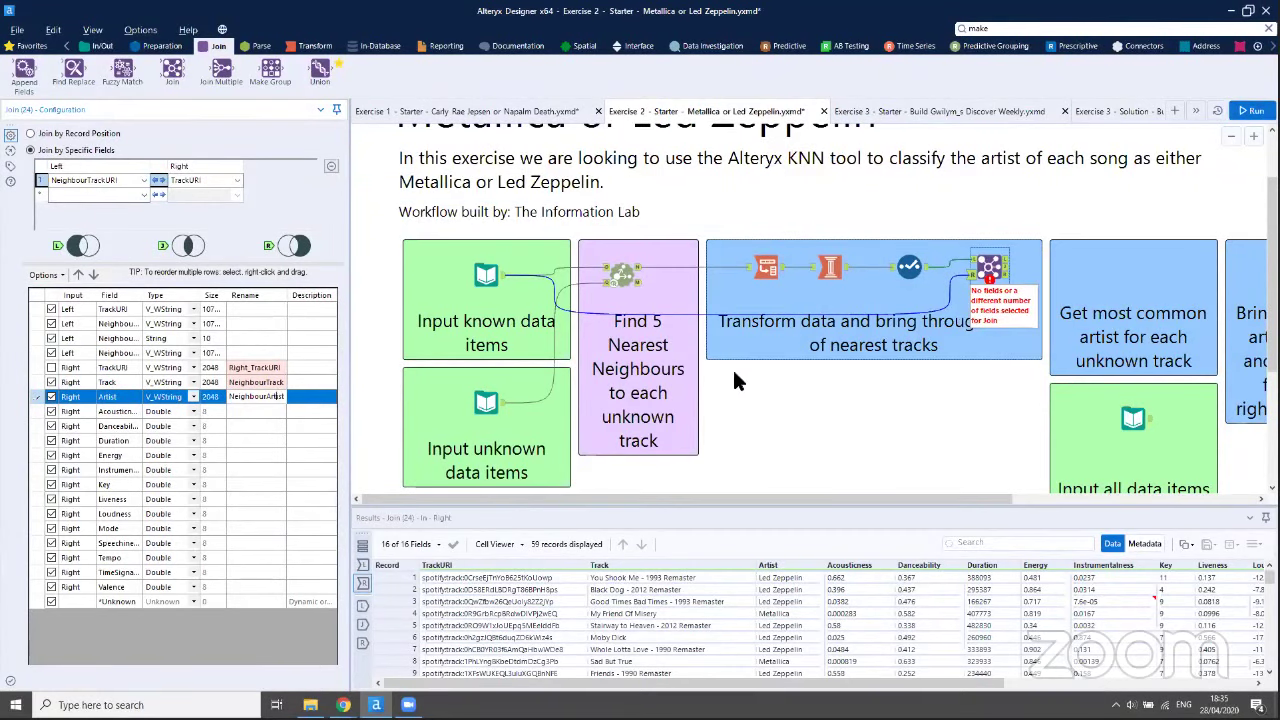
# Add a Summarize tool after the Join in the most common artist section
pyautogui.moveTo(958, 498); pyautogui.dragTo(1046, 500)
pyautogui.click(316, 46)
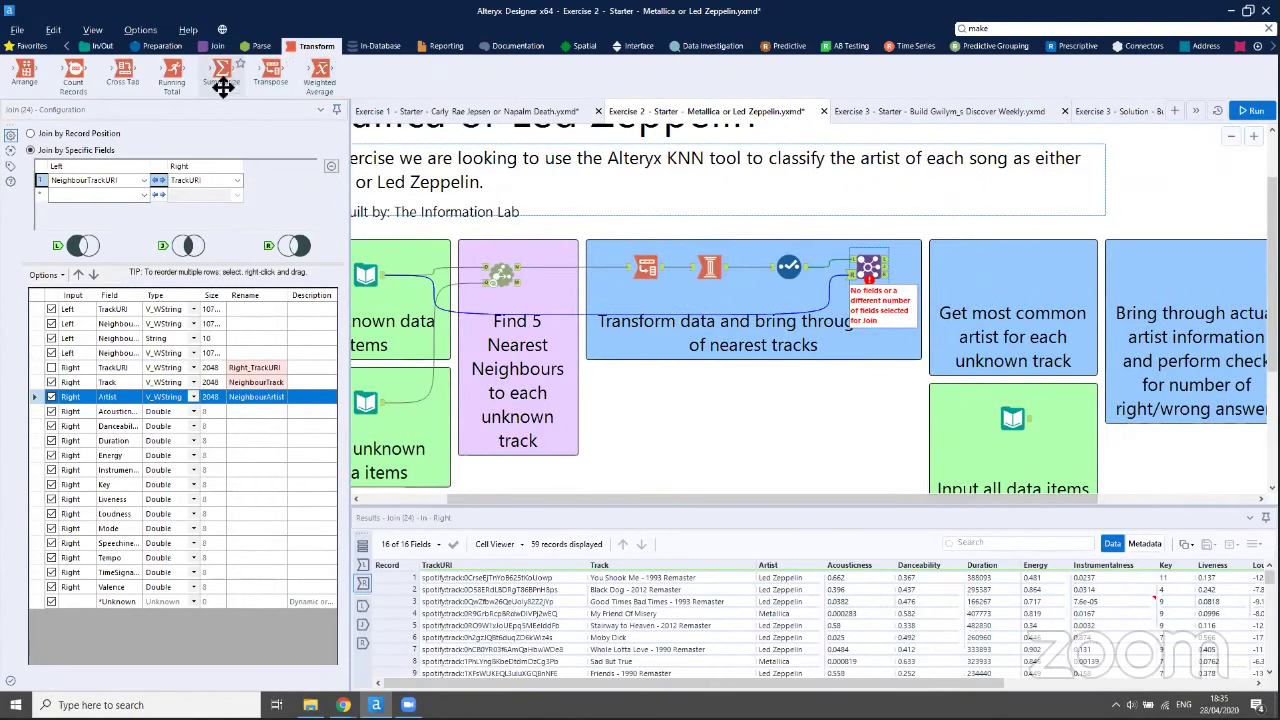
pyautogui.moveTo(220, 78); pyautogui.dragTo(1010, 267)
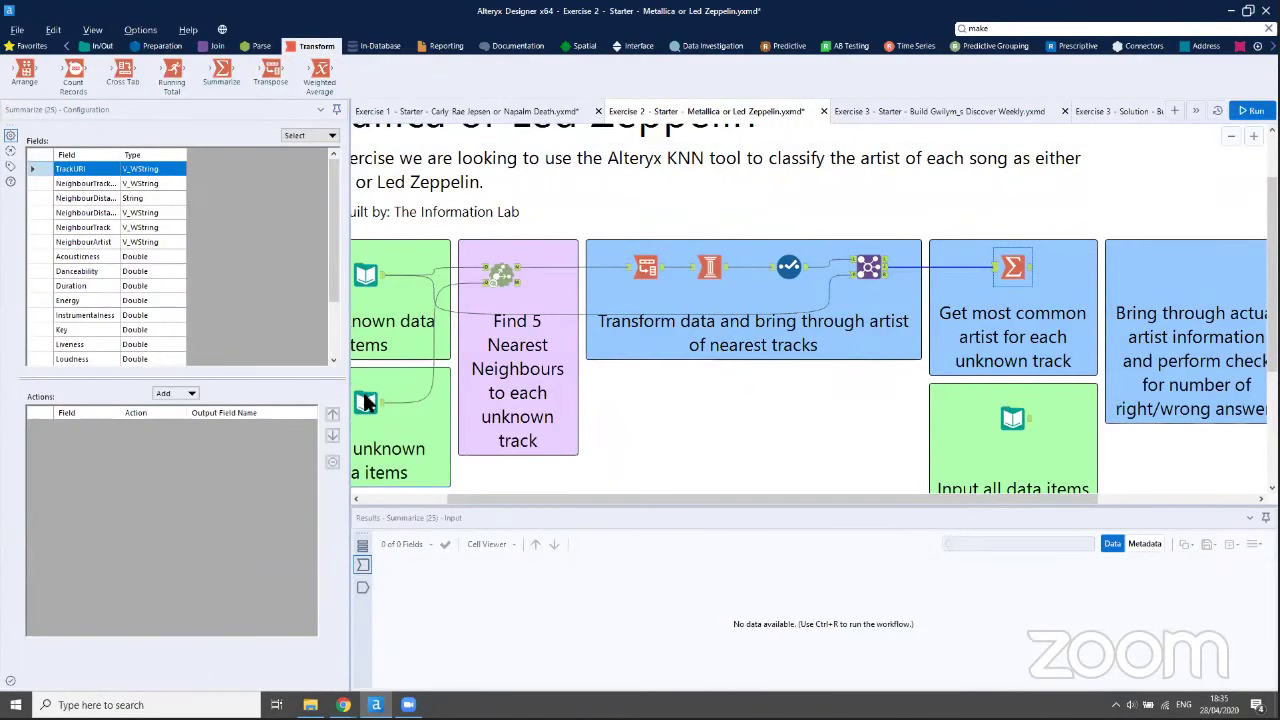
# Configure the Summarize tool to group by TrackURI and take the Mode of NeighbourArtist
pyautogui.click(176, 392)
pyautogui.click(190, 408)
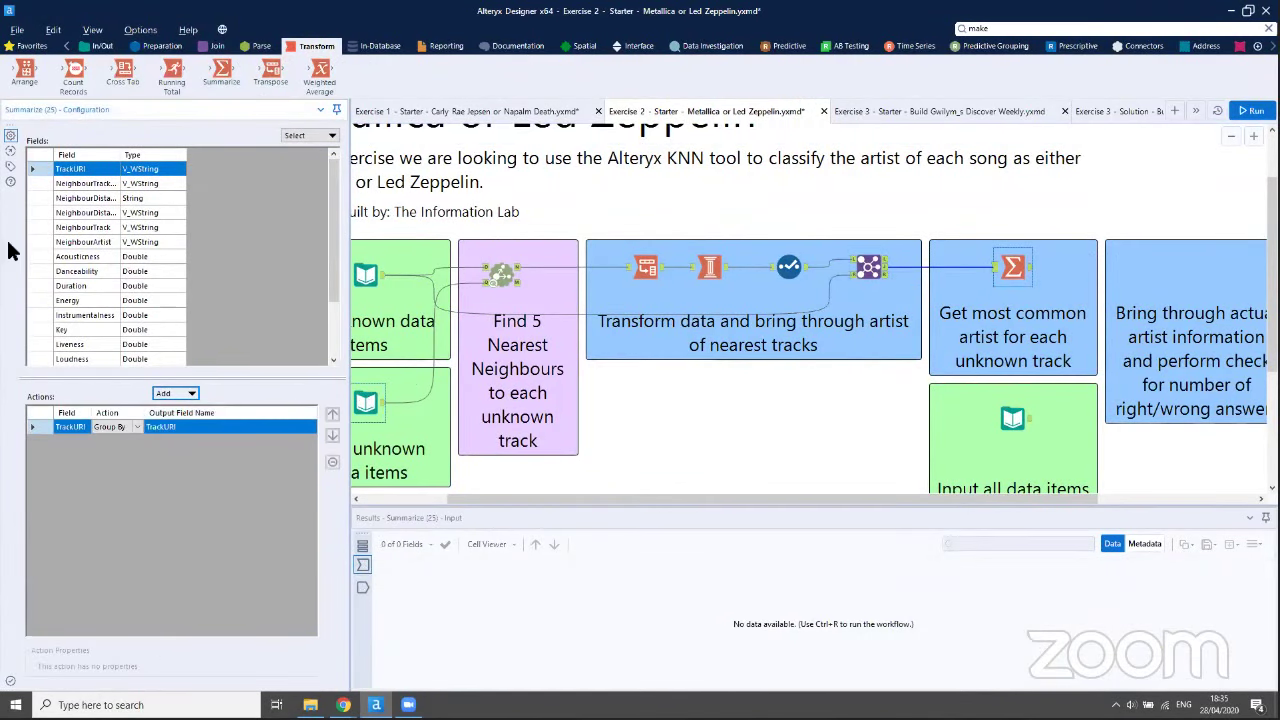
pyautogui.click(97, 242)
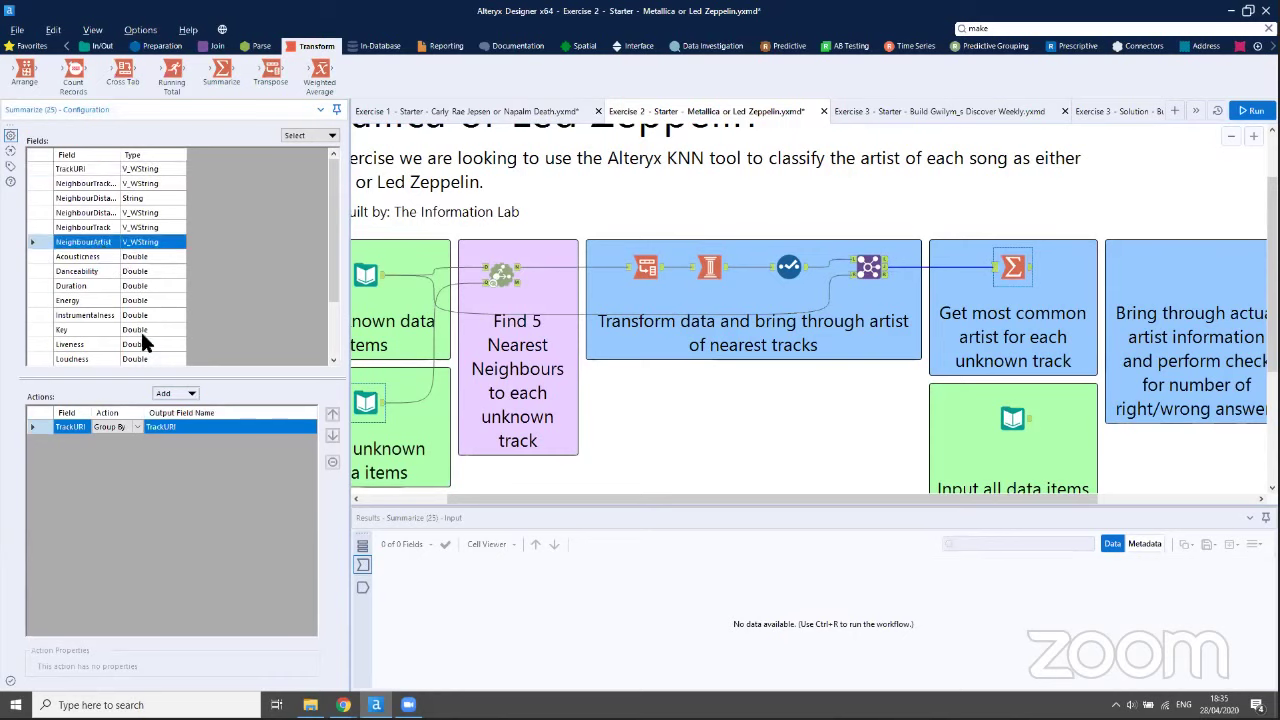
pyautogui.click(176, 392)
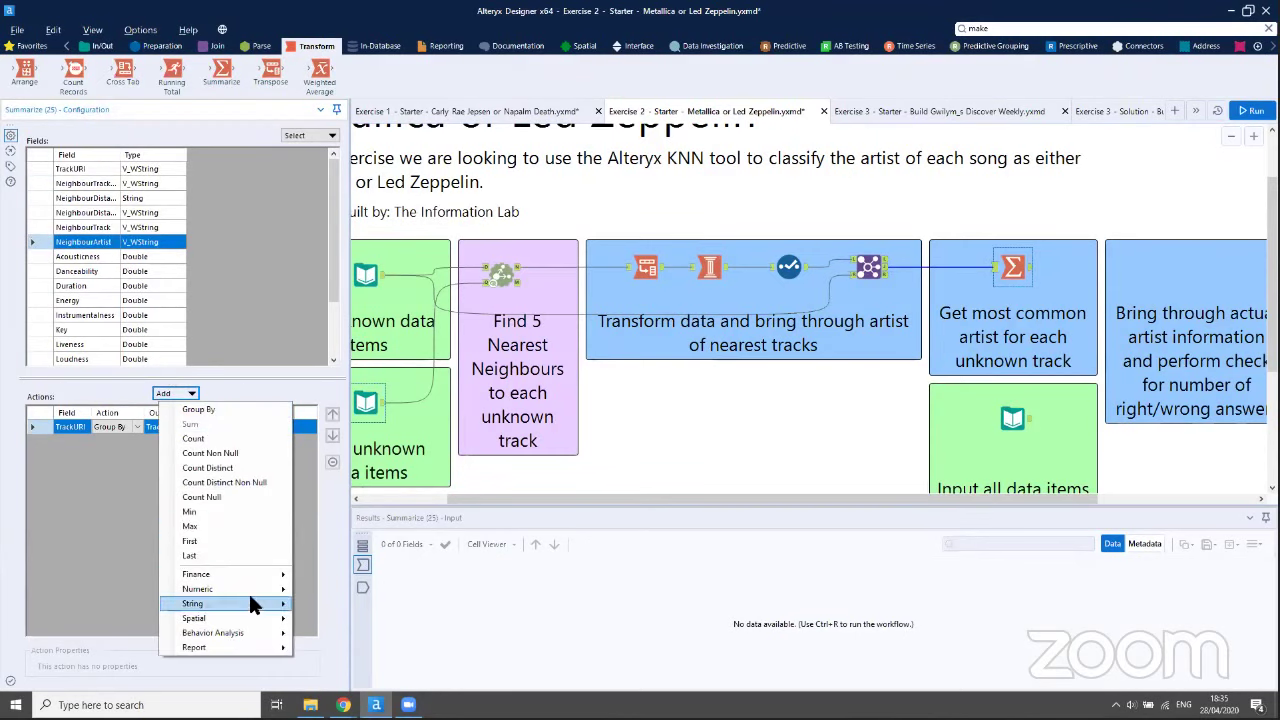
pyautogui.moveTo(254, 588)
pyautogui.click(352, 560)
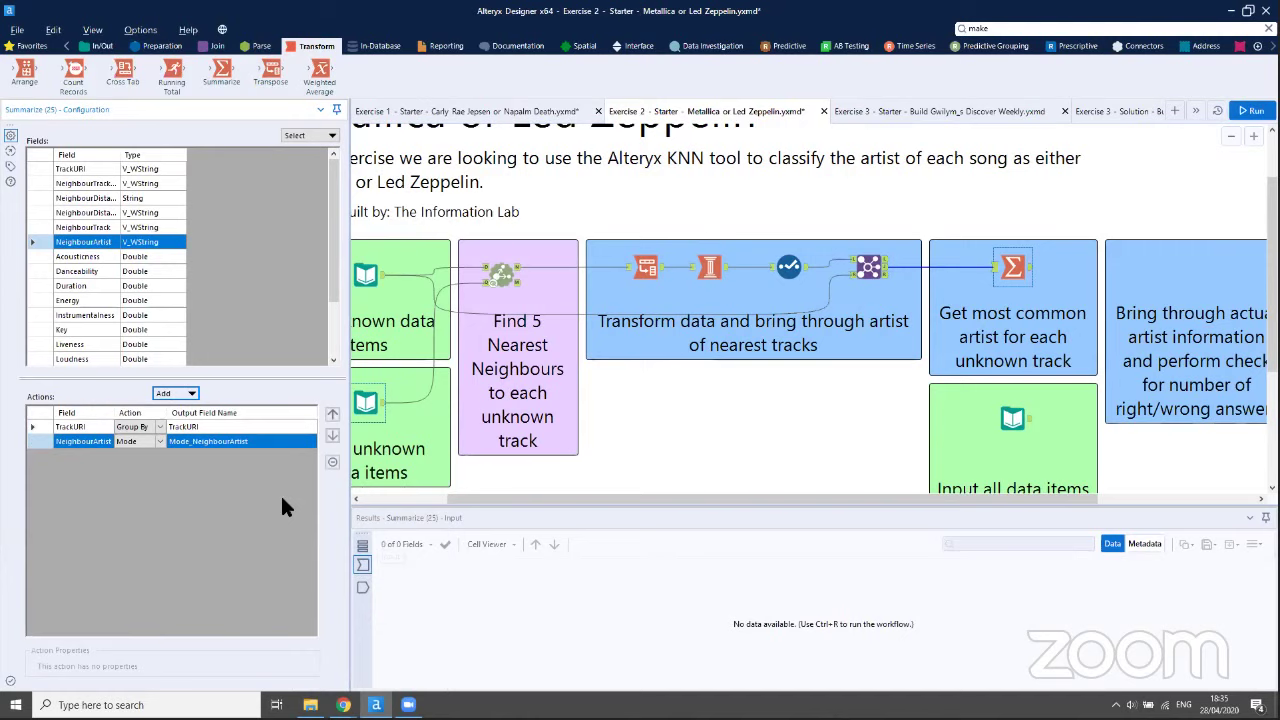
# Rename the NeighbourArtist mode output field as Predicted Artist
pyautogui.click(281, 442)
pyautogui.press('BackSpace')
pyautogui.write('Predicted')
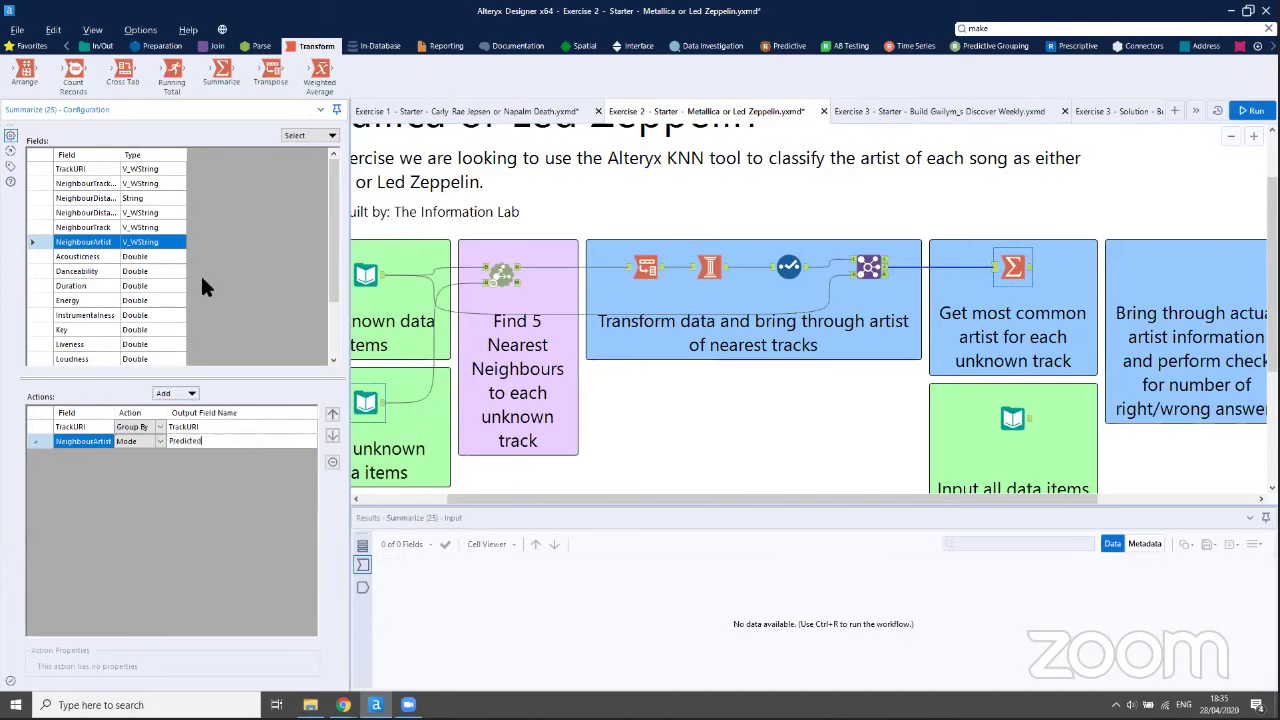
pyautogui.write(' Artist')
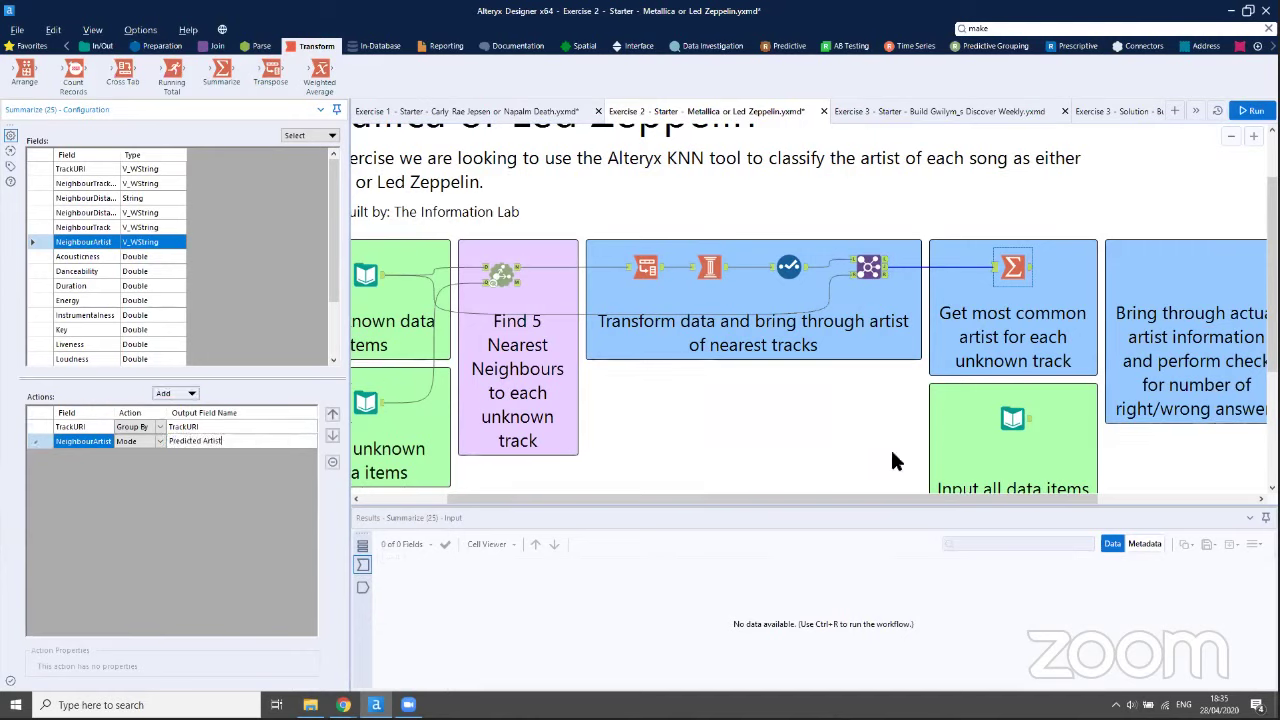
pyautogui.moveTo(871, 498); pyautogui.dragTo(1019, 498)
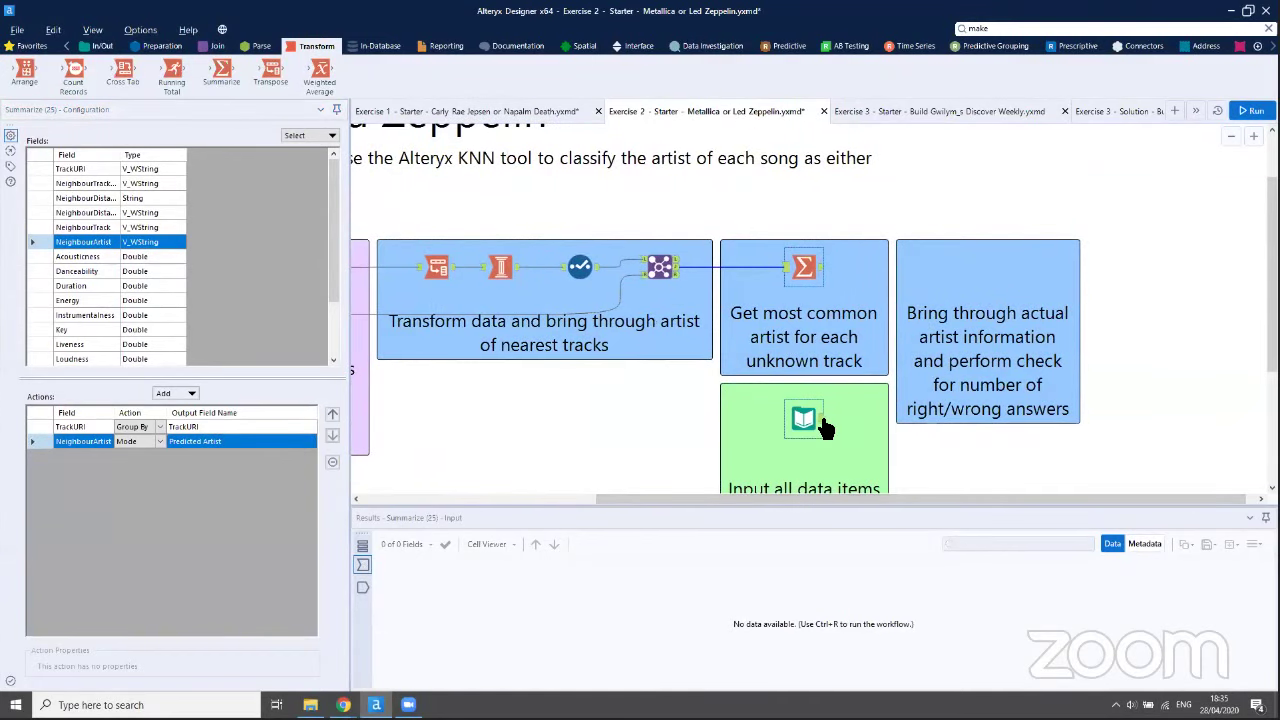
# Add a Join tool in the actual artist check section, fed by the Summarize output and the all data items input
pyautogui.click(217, 46)
pyautogui.moveTo(172, 70); pyautogui.dragTo(963, 270)
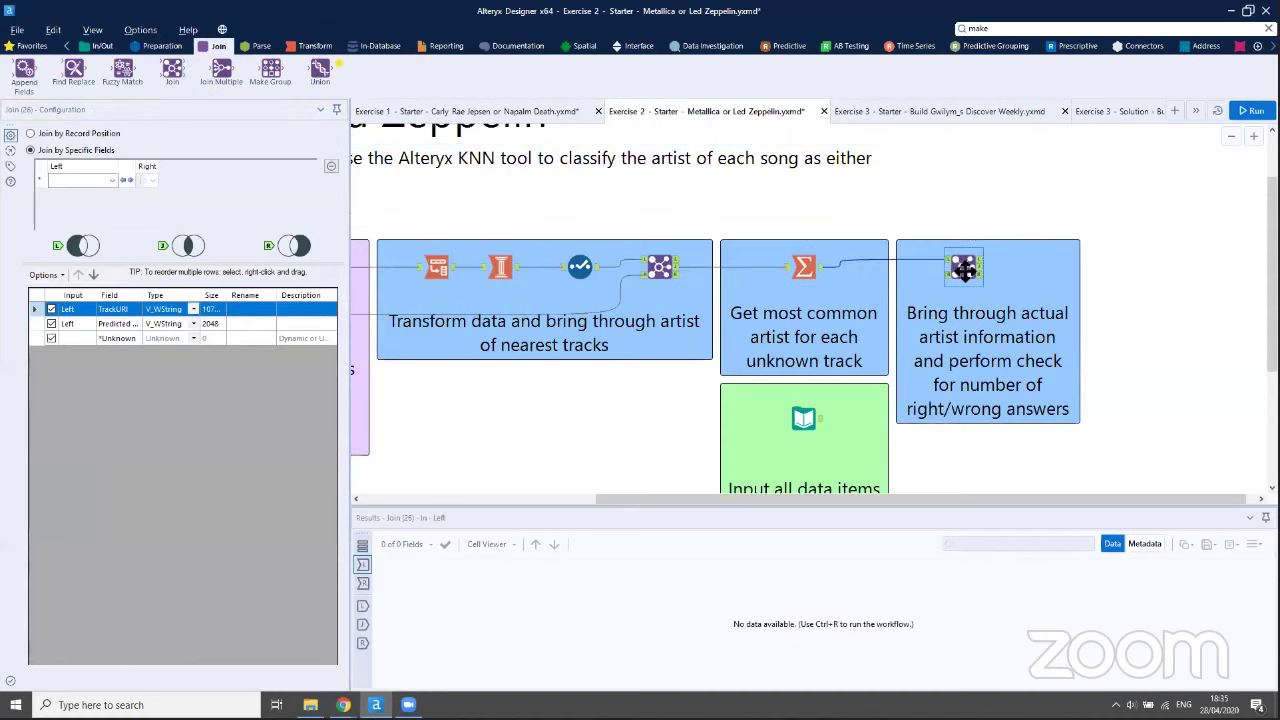
pyautogui.moveTo(817, 419); pyautogui.dragTo(962, 272)
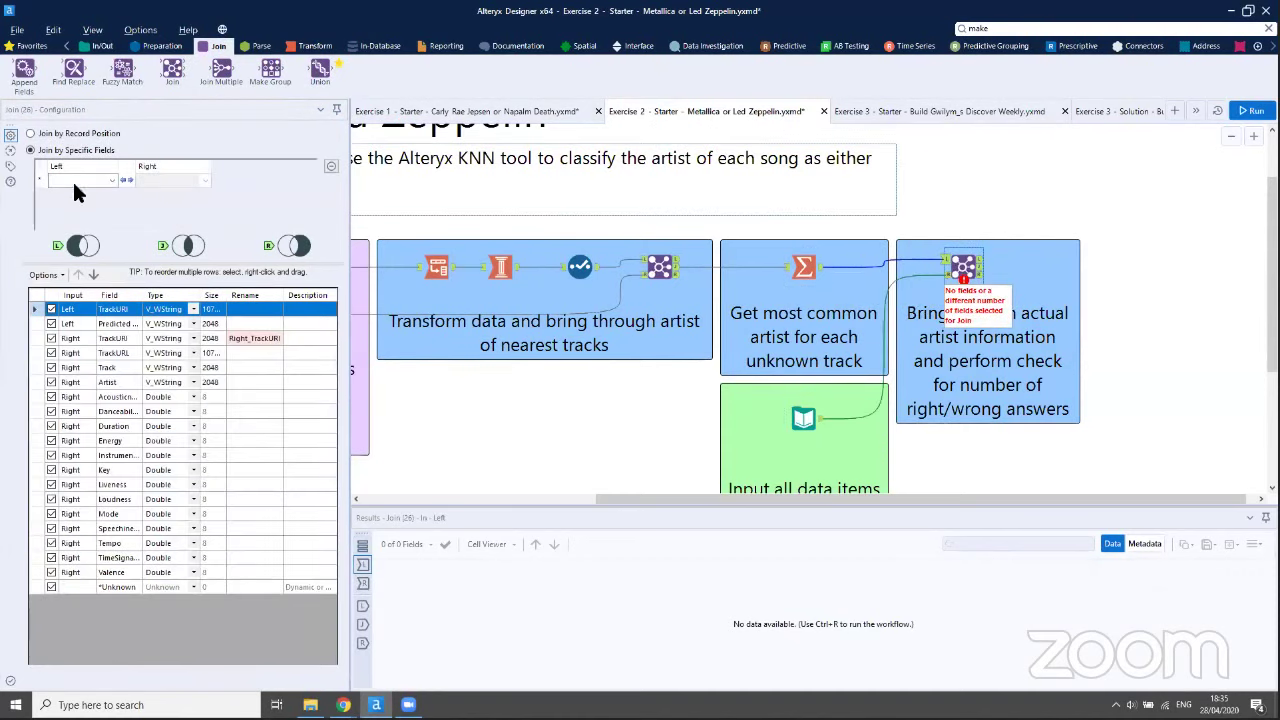
# Join both inputs on TrackURI and deselect the duplicate right TrackURI field from the output
pyautogui.click(78, 182)
pyautogui.click(94, 197)
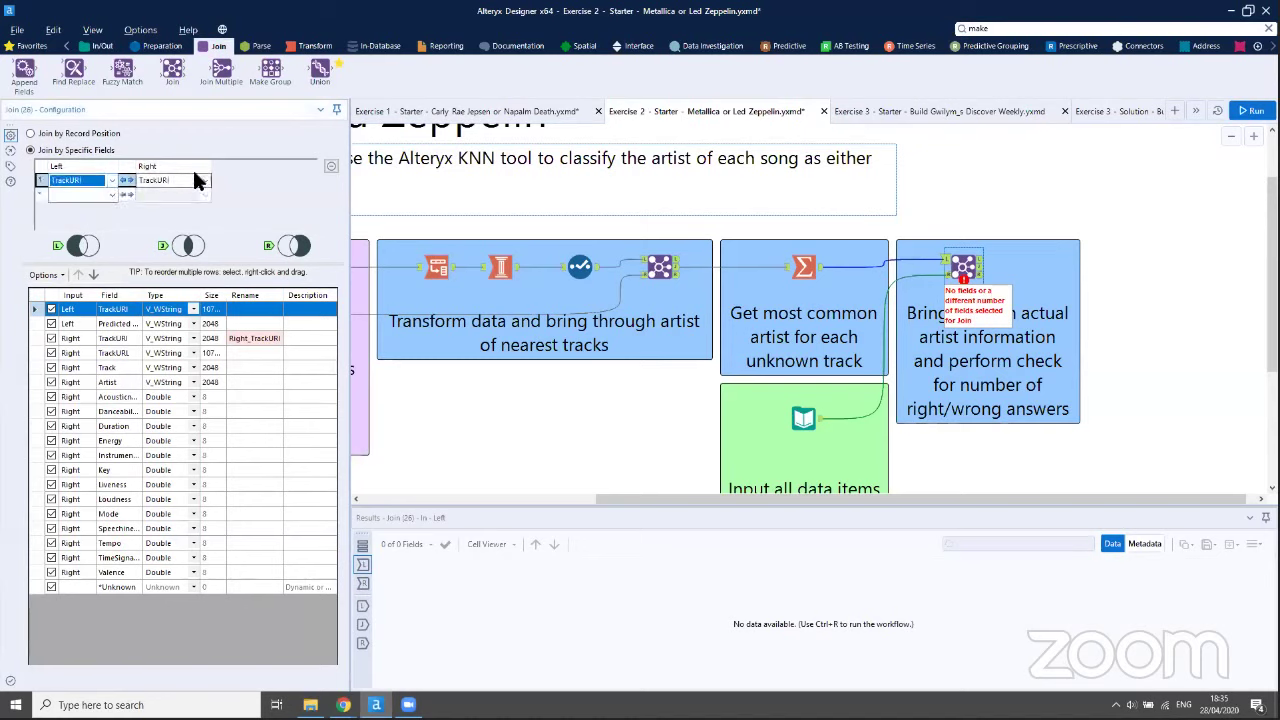
pyautogui.click(45, 275)
pyautogui.click(135, 518)
# Add a Filter after the new Join with the custom expression [Predicted Artist] = [Artist] and run the workflow
pyautogui.click(160, 46)
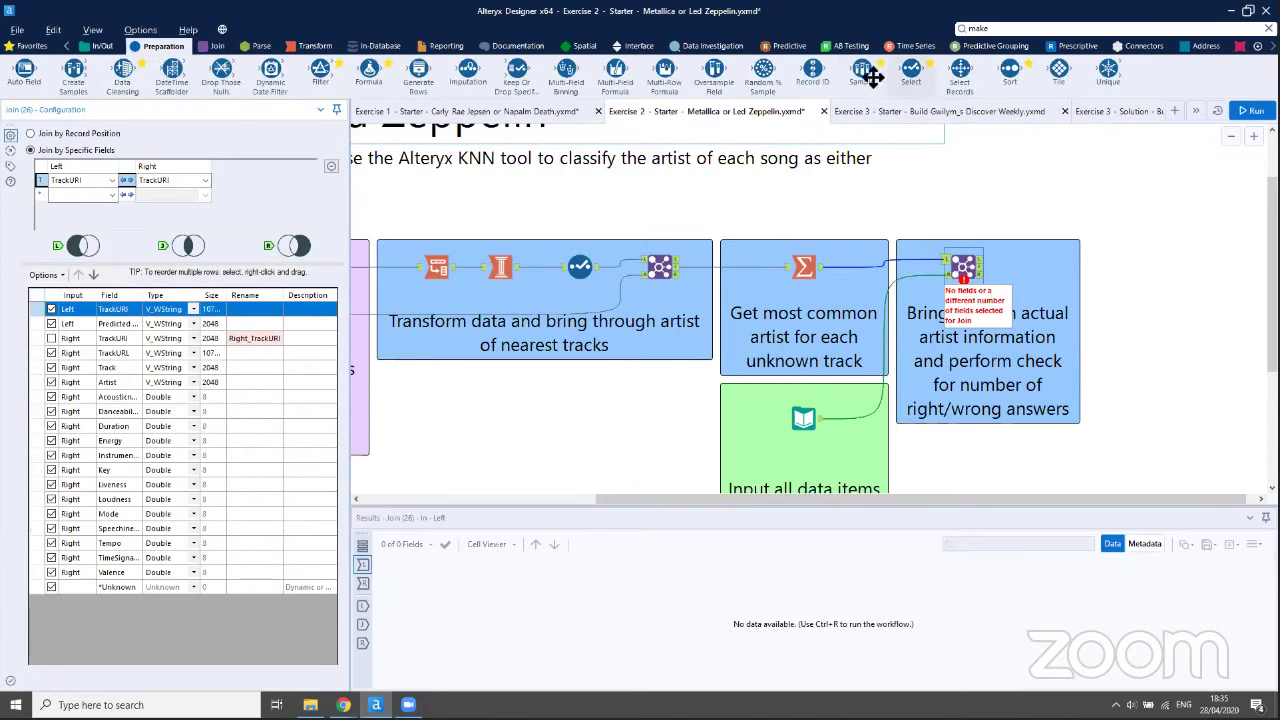
pyautogui.moveTo(330, 74); pyautogui.dragTo(1030, 278)
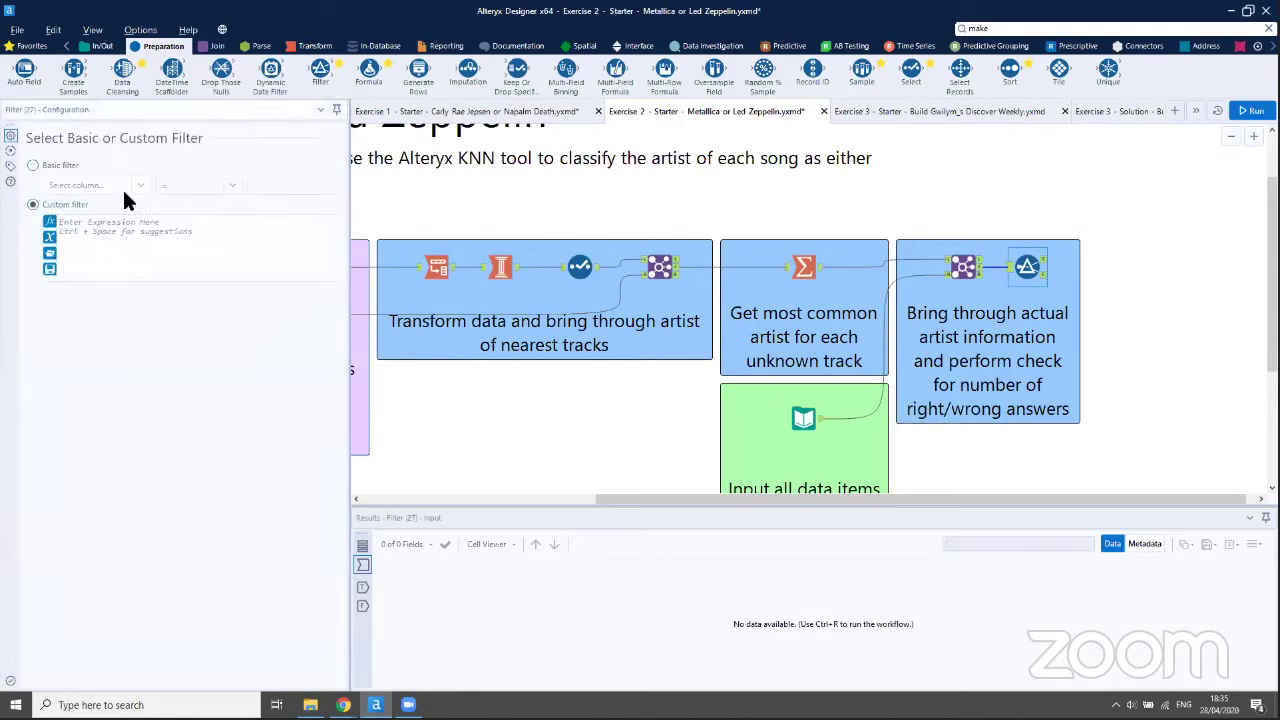
pyautogui.write('Pred')
pyautogui.press('Return')
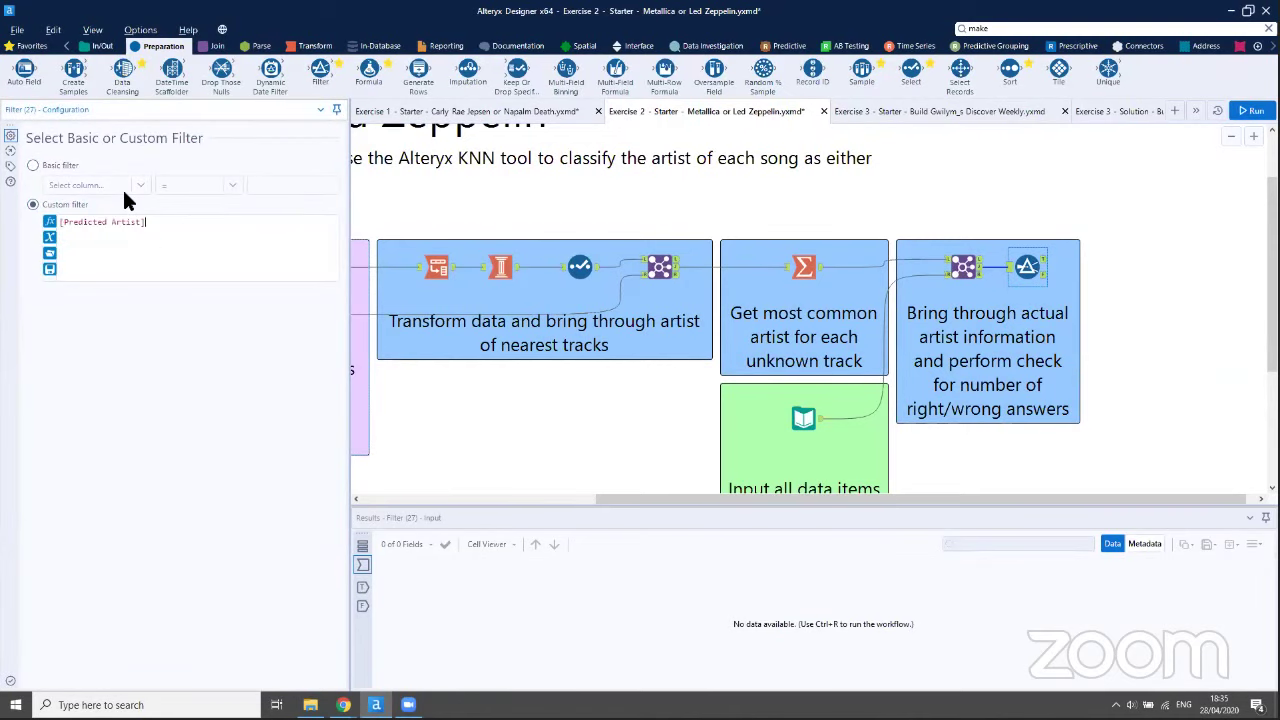
pyautogui.write('= art')
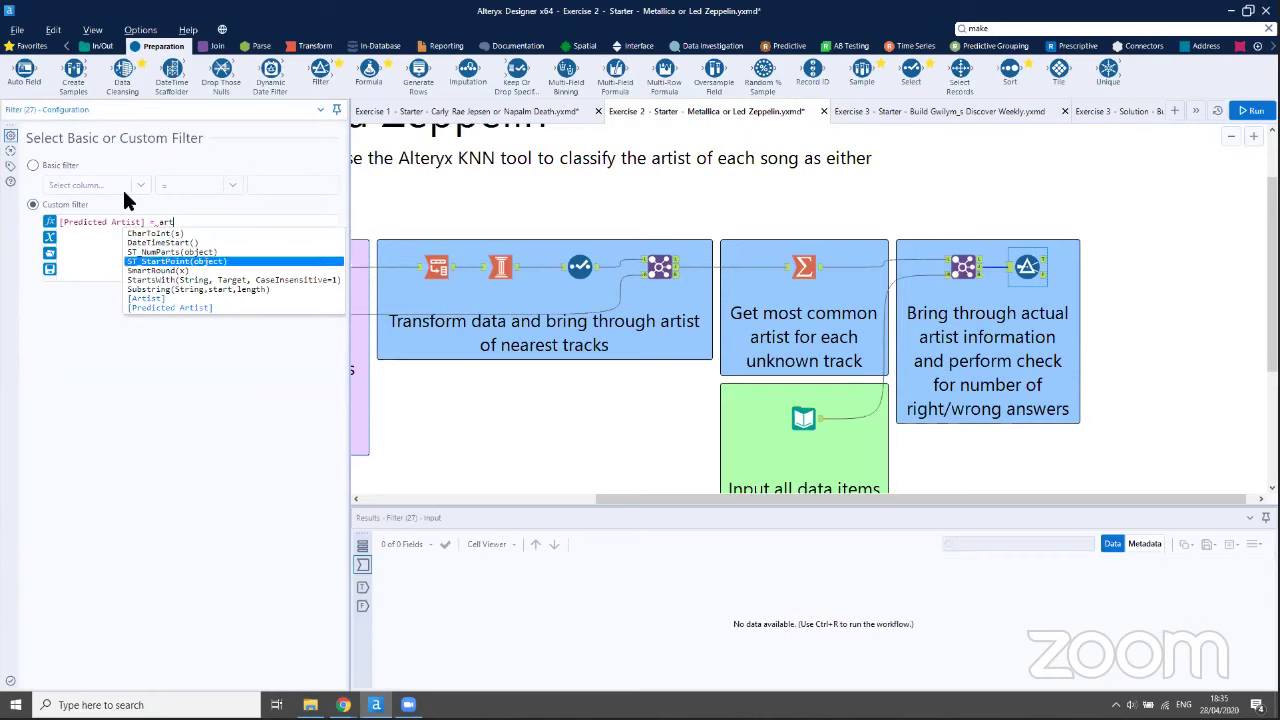
pyautogui.press('Down')
pyautogui.press('Return')
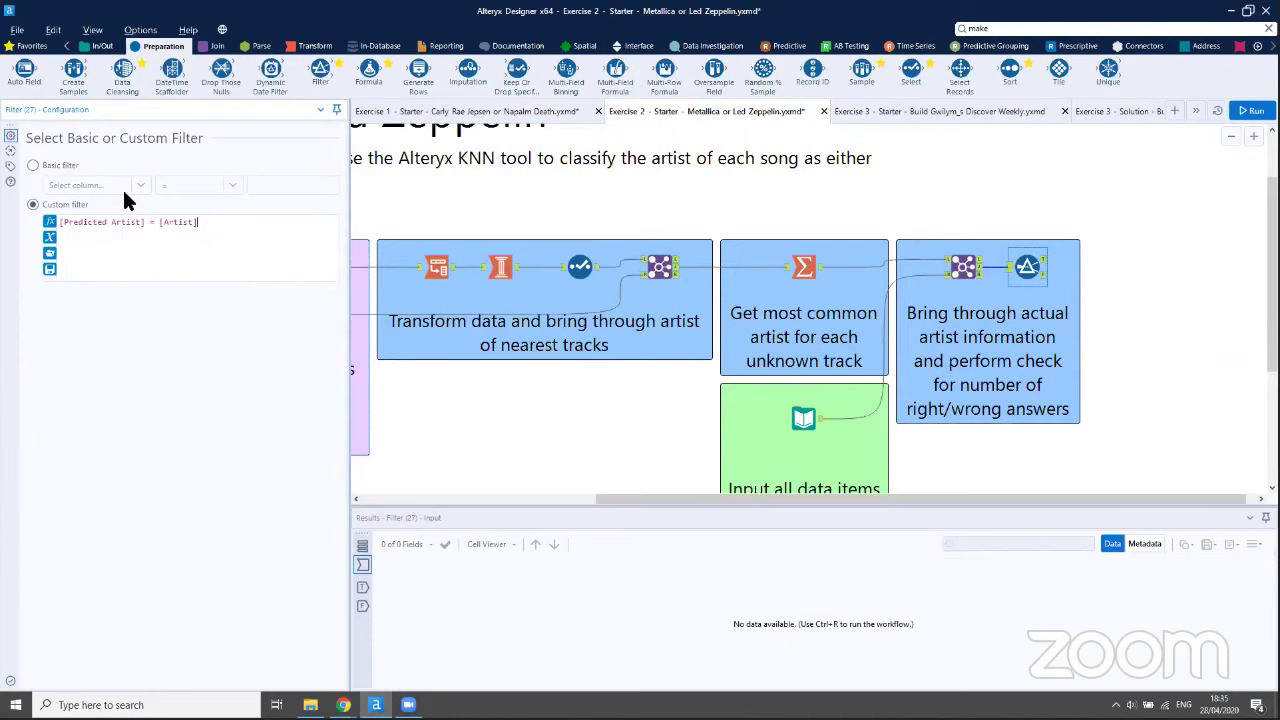
pyautogui.hotkey('ctrl', 'r')
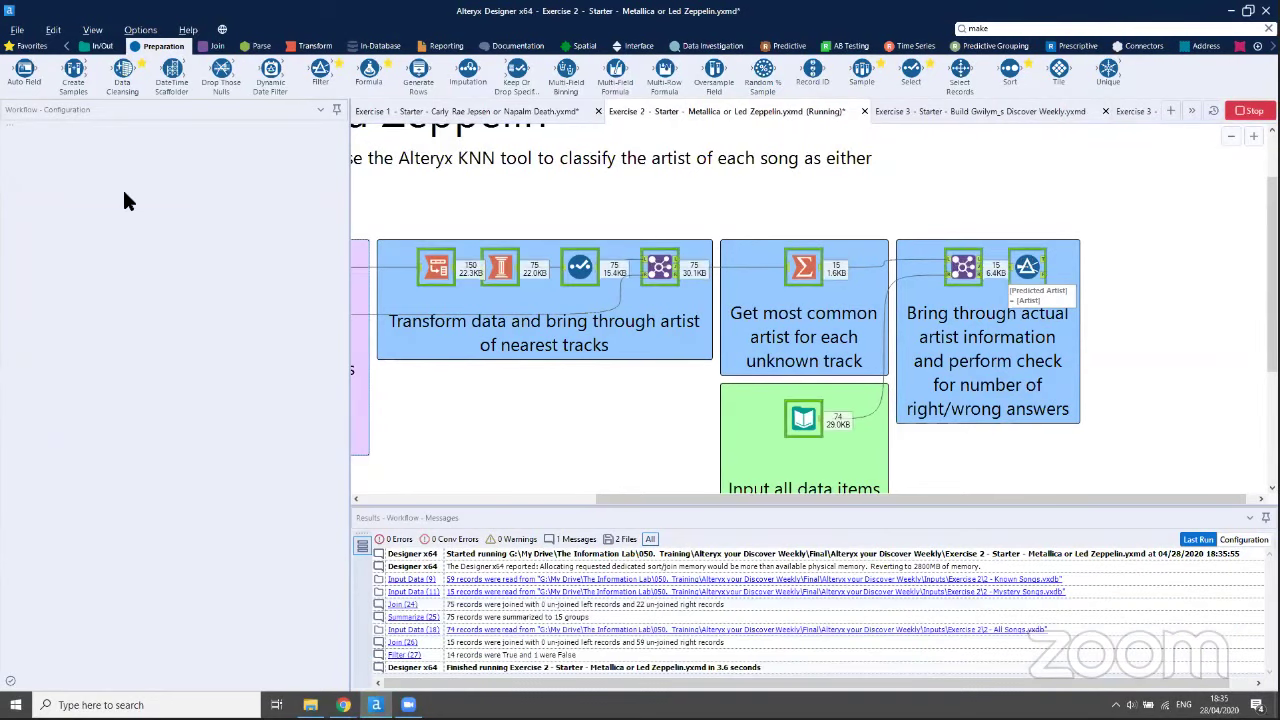
# Review the records of the unknown and known song inputs in an enlarged results area
pyautogui.moveTo(606, 500); pyautogui.dragTo(362, 500)
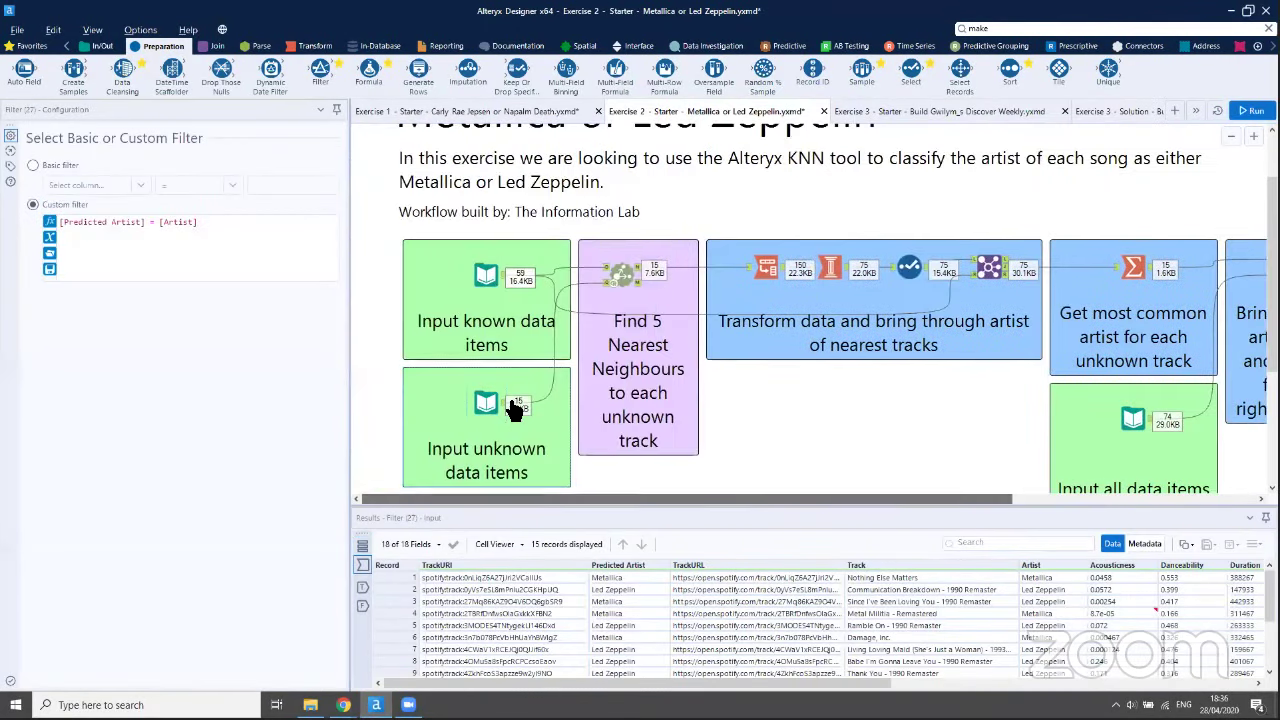
pyautogui.click(486, 402)
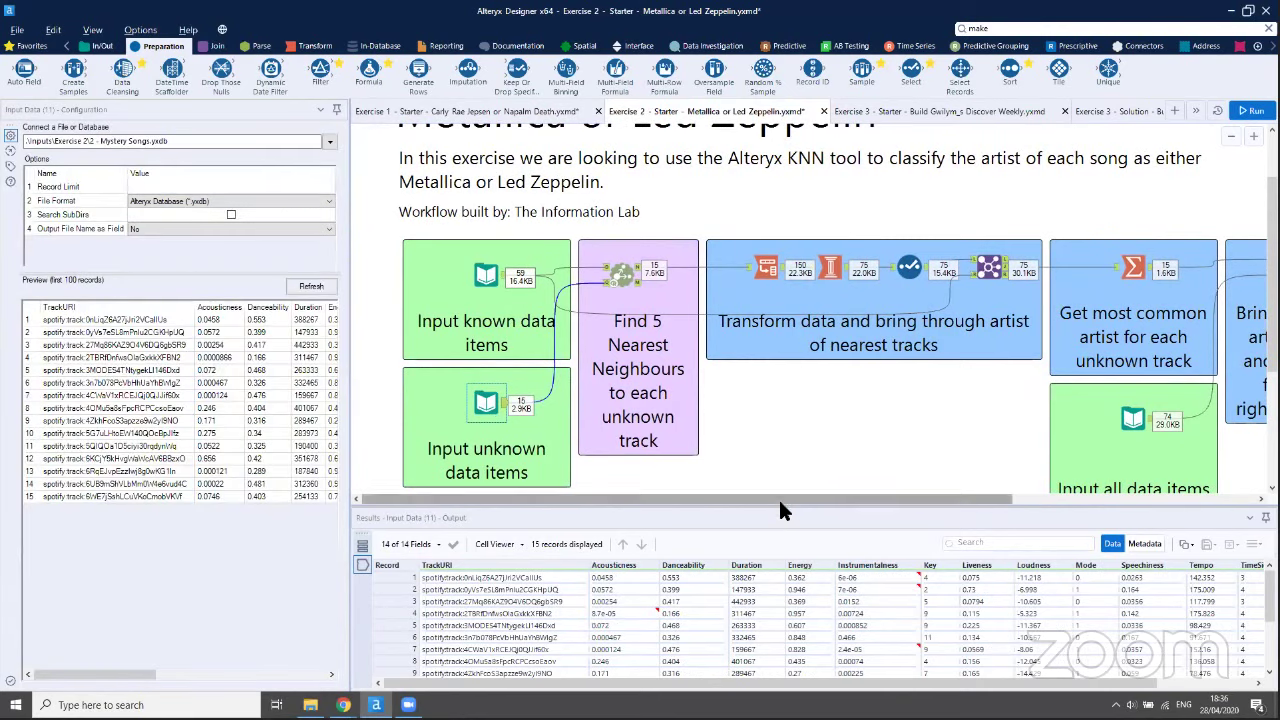
pyautogui.moveTo(786, 511); pyautogui.dragTo(787, 434)
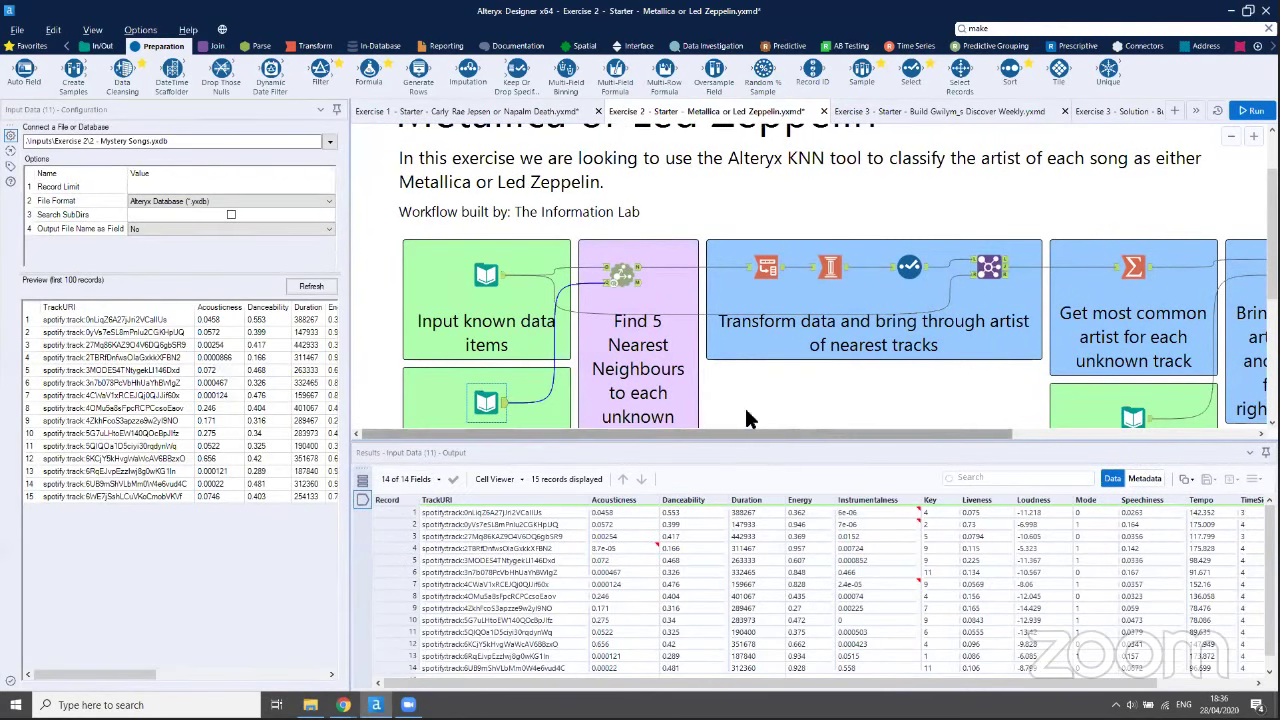
pyautogui.click(500, 277)
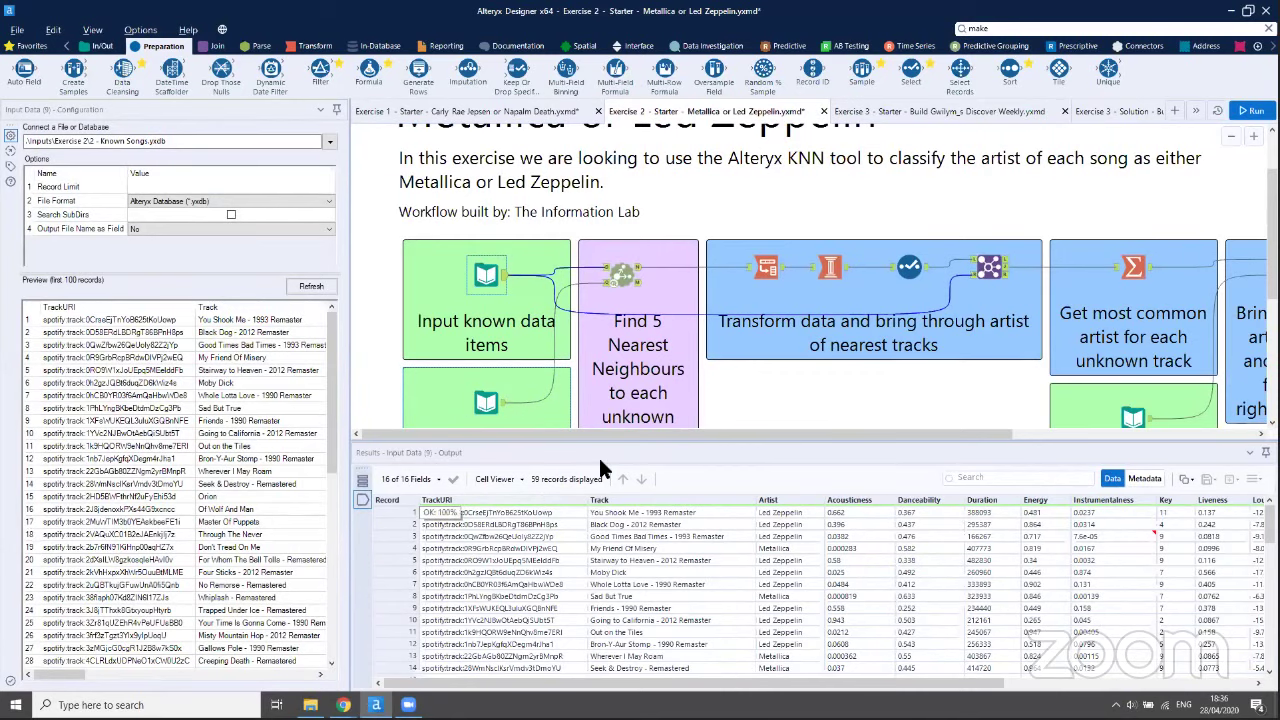
pyautogui.moveTo(644, 429); pyautogui.dragTo(683, 434)
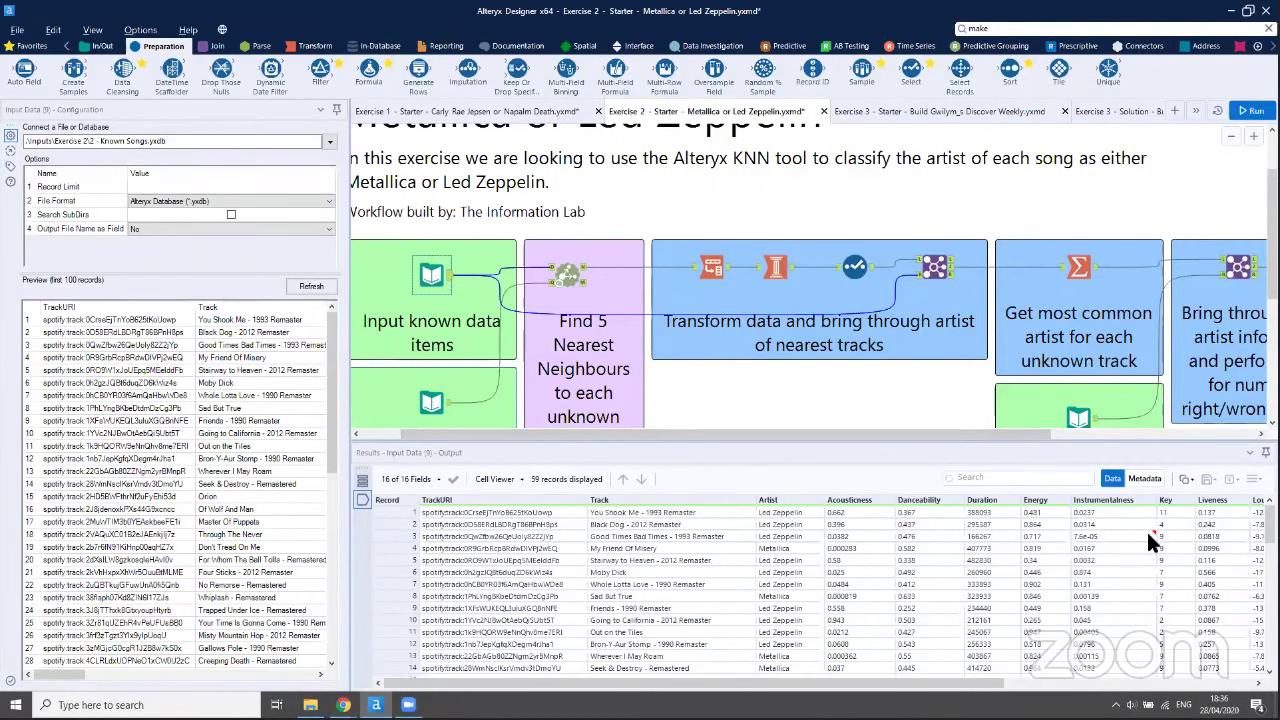
# View the Find Nearest Neighbors output sorted by TrackURI in ascending order
pyautogui.click(568, 276)
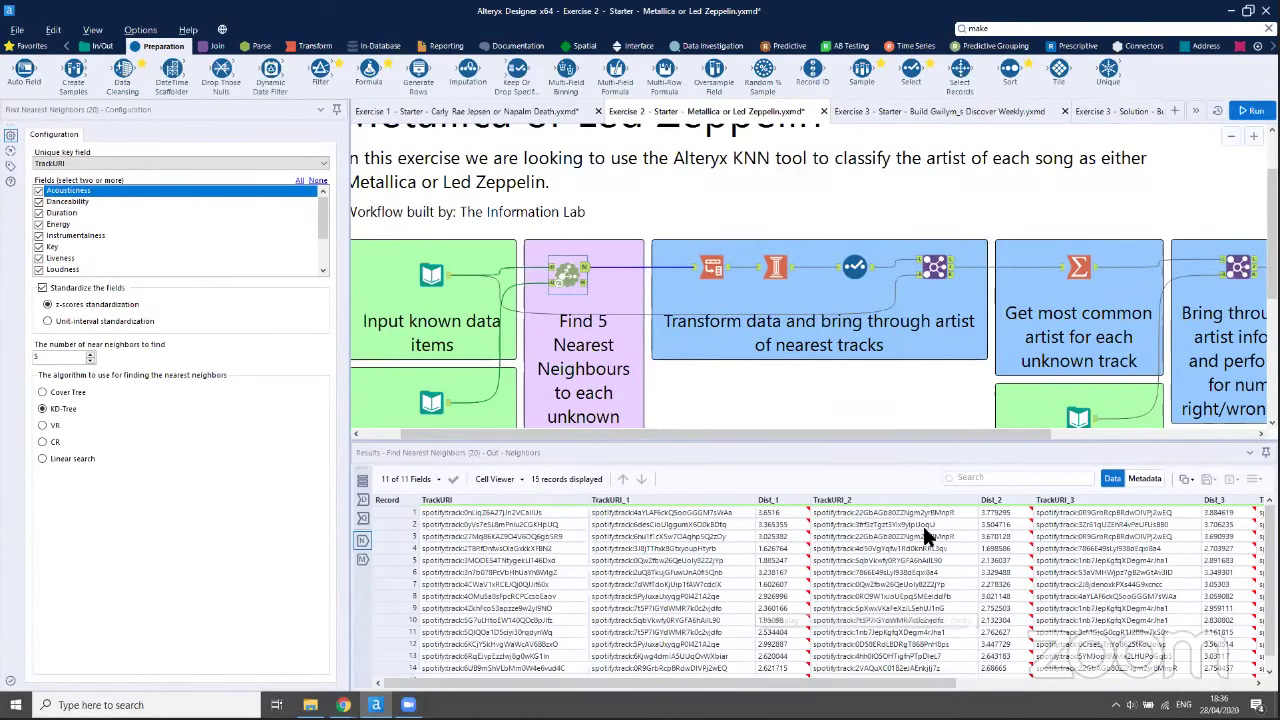
pyautogui.click(585, 499)
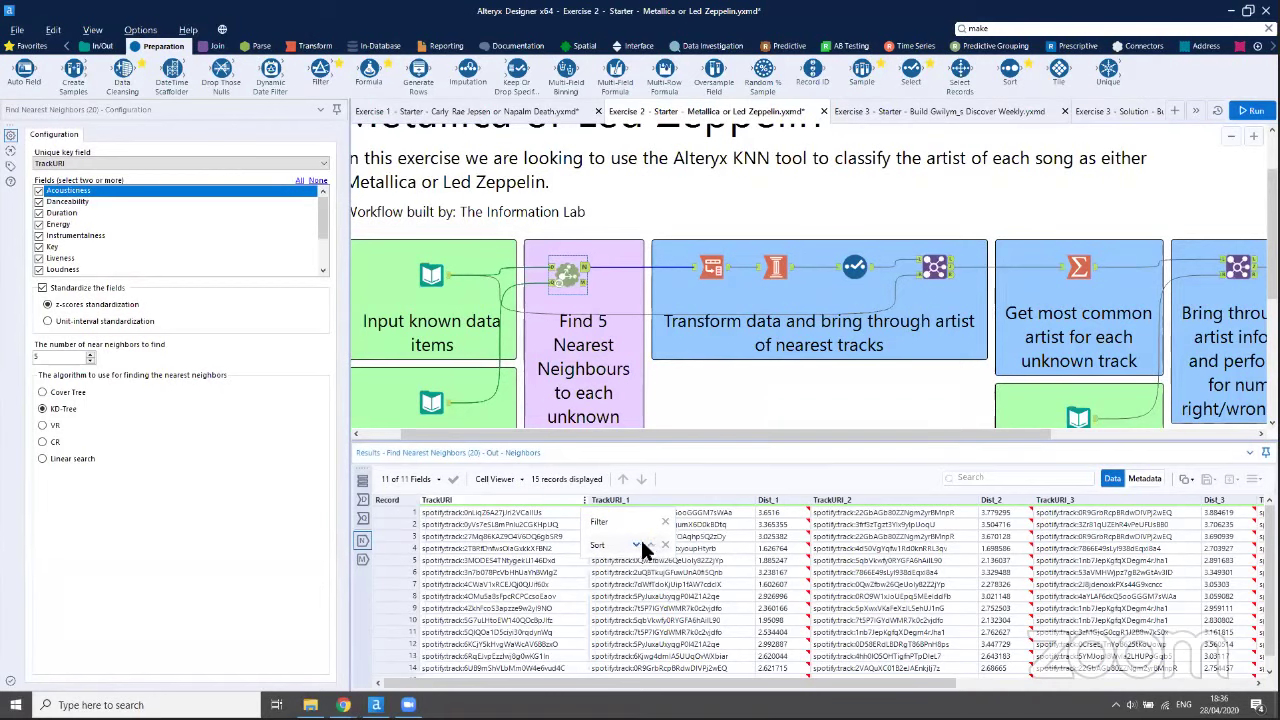
pyautogui.click(649, 544)
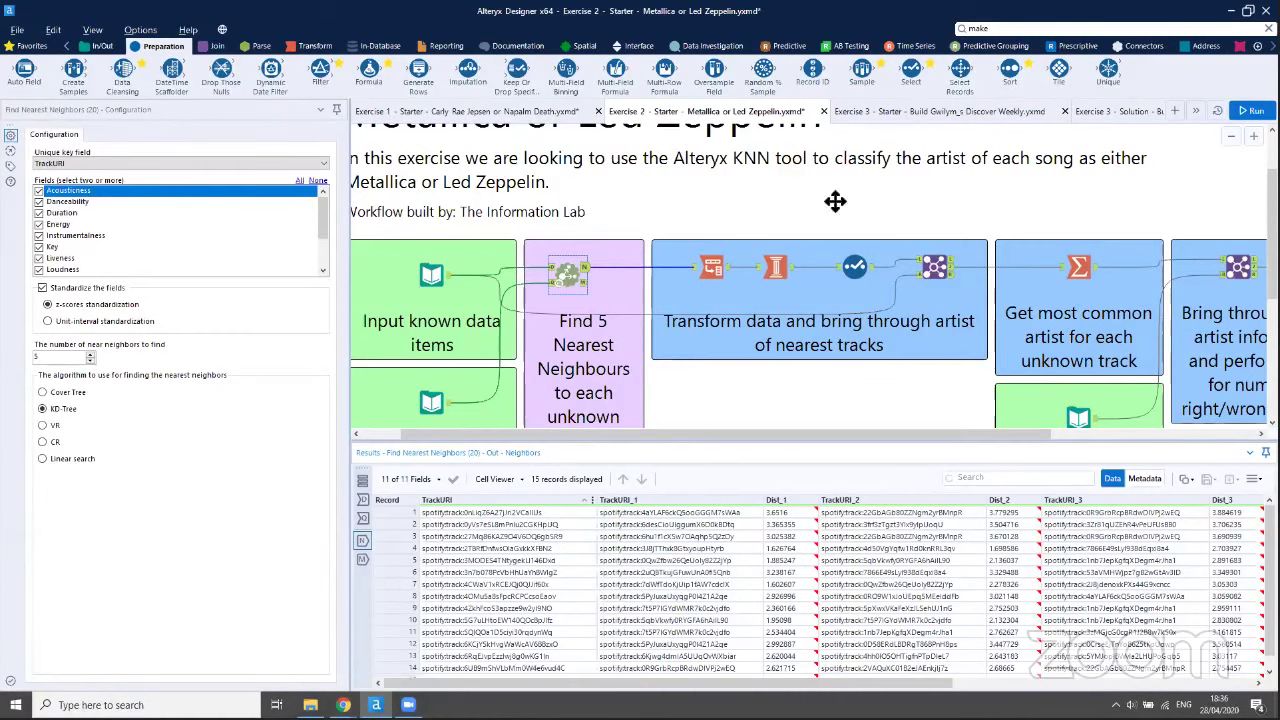
# View the neighbour Join's output sorted ascending by TrackURI and by NeighbourDistanceRank
pyautogui.click(713, 268)
pyautogui.click(934, 267)
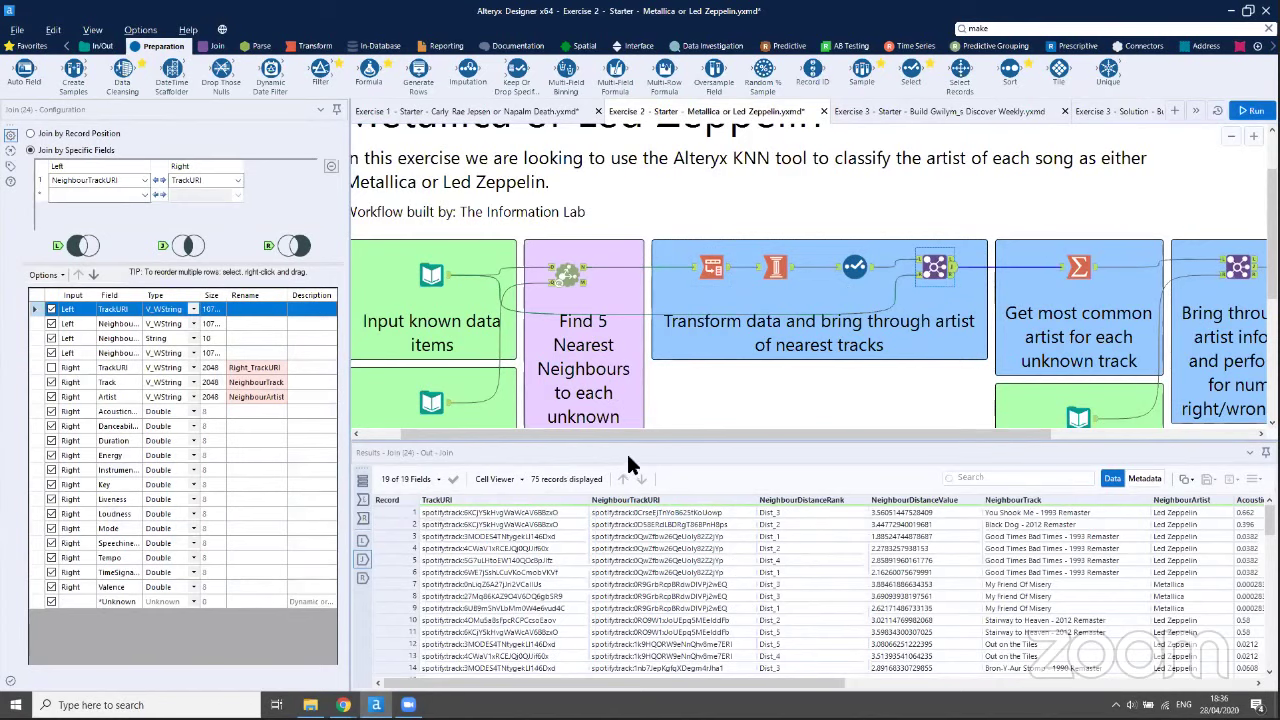
pyautogui.click(584, 499)
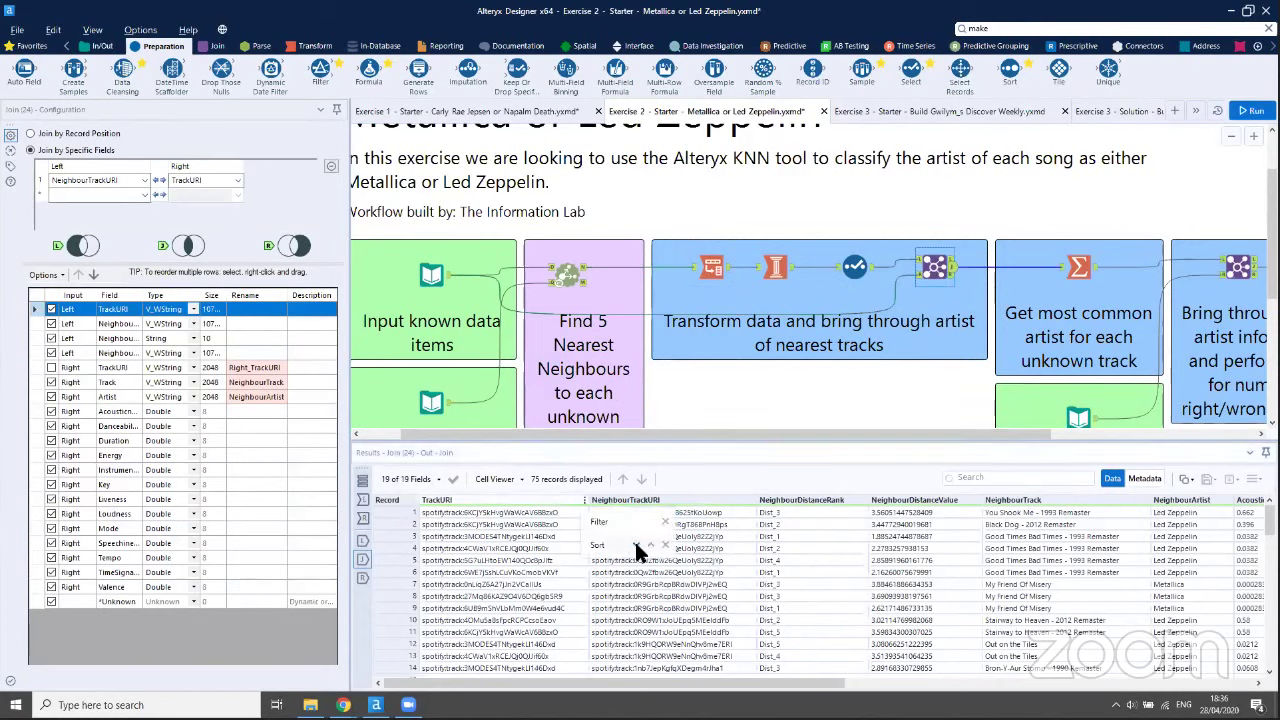
pyautogui.click(647, 545)
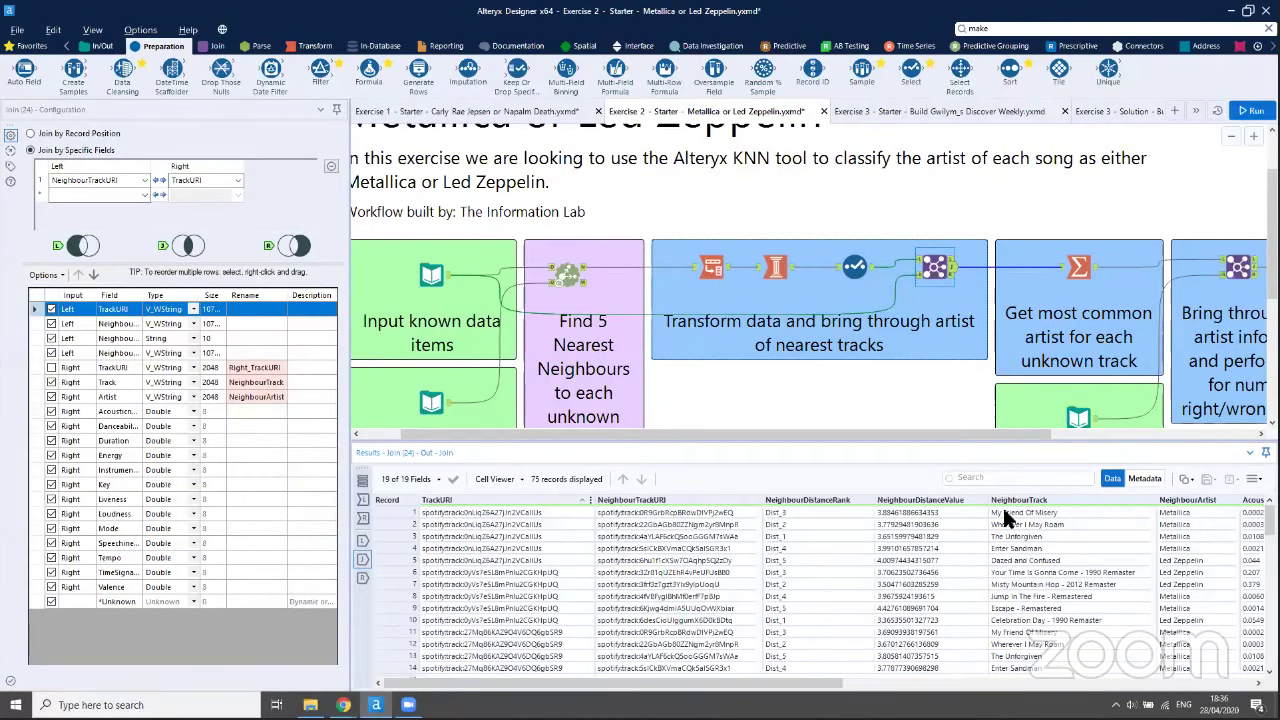
pyautogui.click(866, 500)
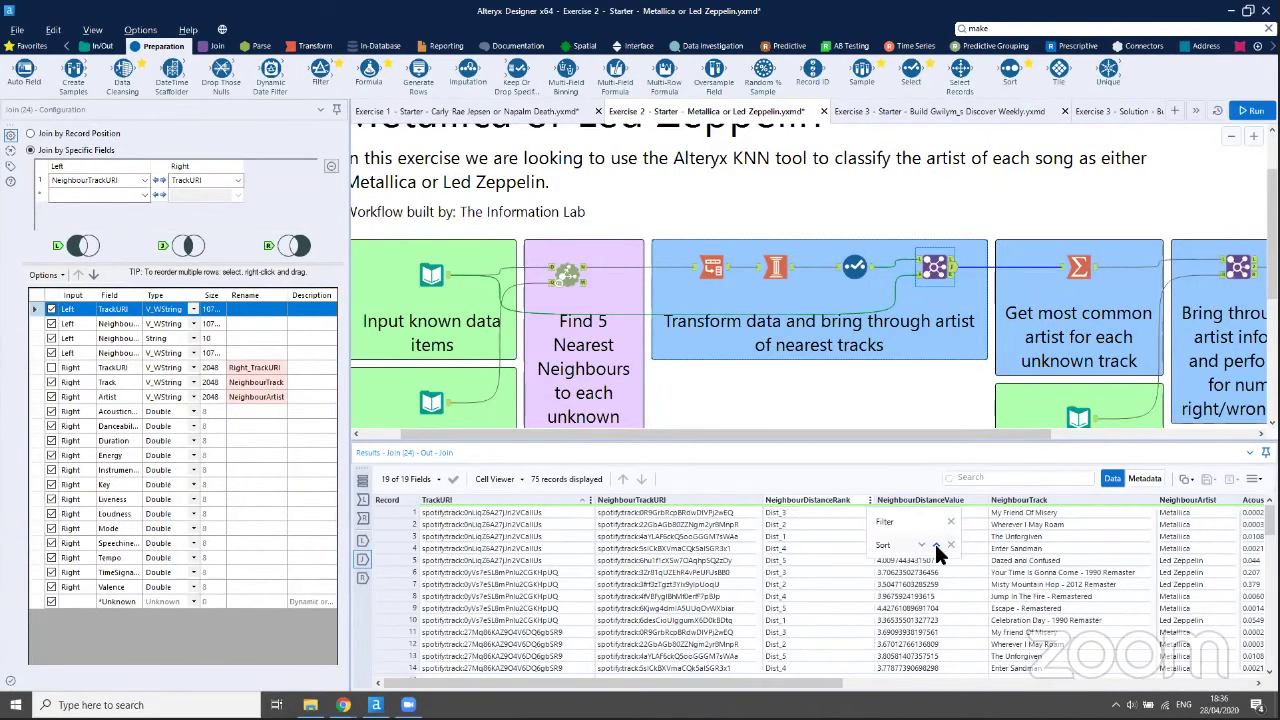
pyautogui.click(936, 547)
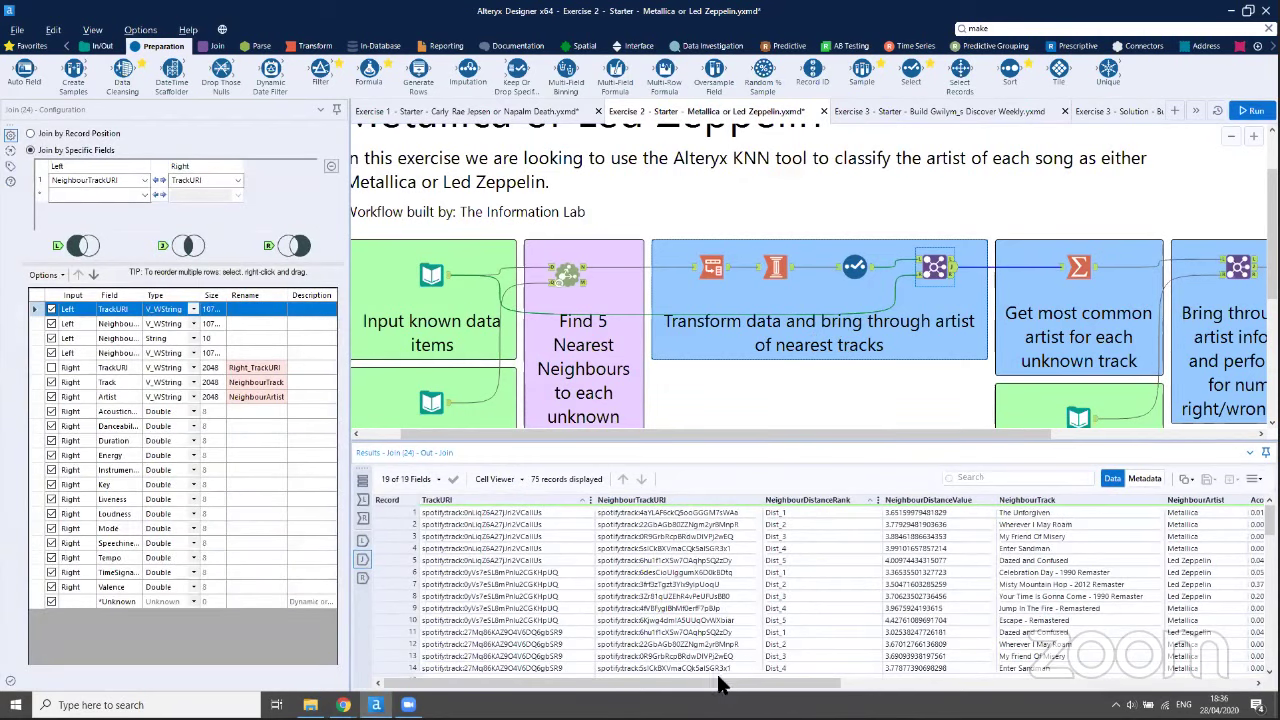
# Examine the five nearest neighbours and their artists for the first two mystery tracks in the Join results
pyautogui.moveTo(507, 514); pyautogui.dragTo(668, 560)
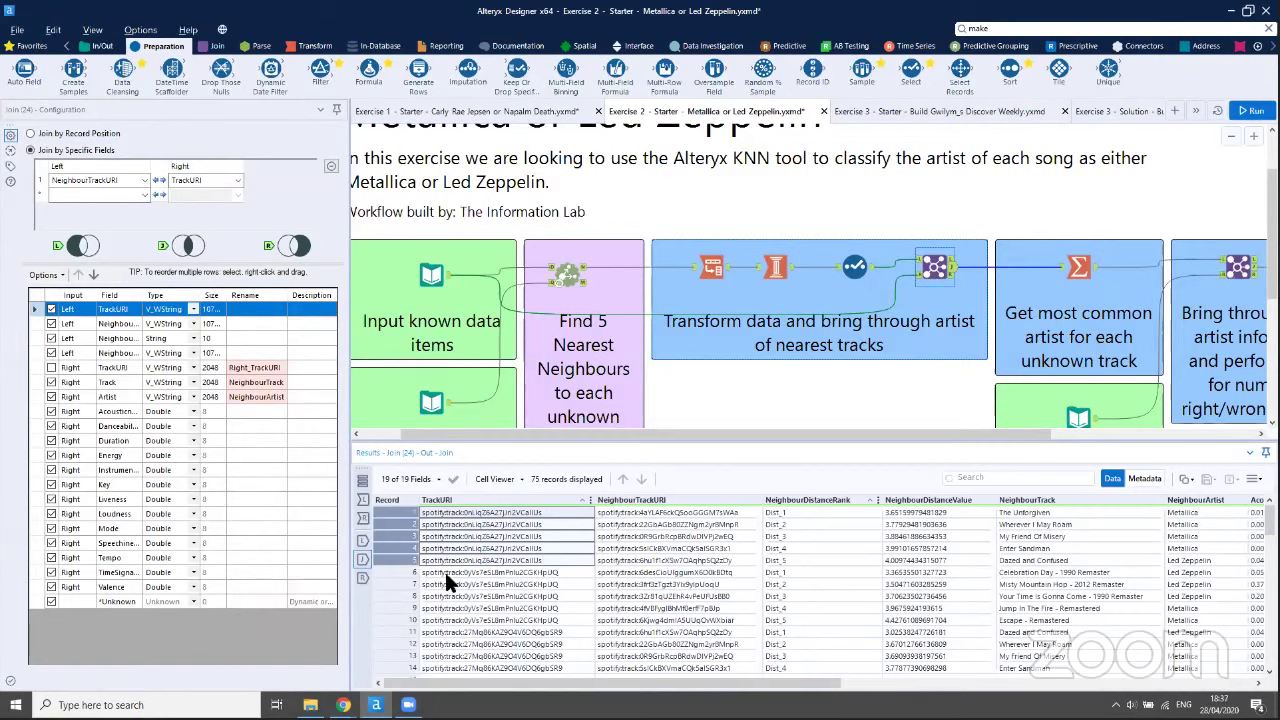
pyautogui.moveTo(655, 688); pyautogui.dragTo(642, 686)
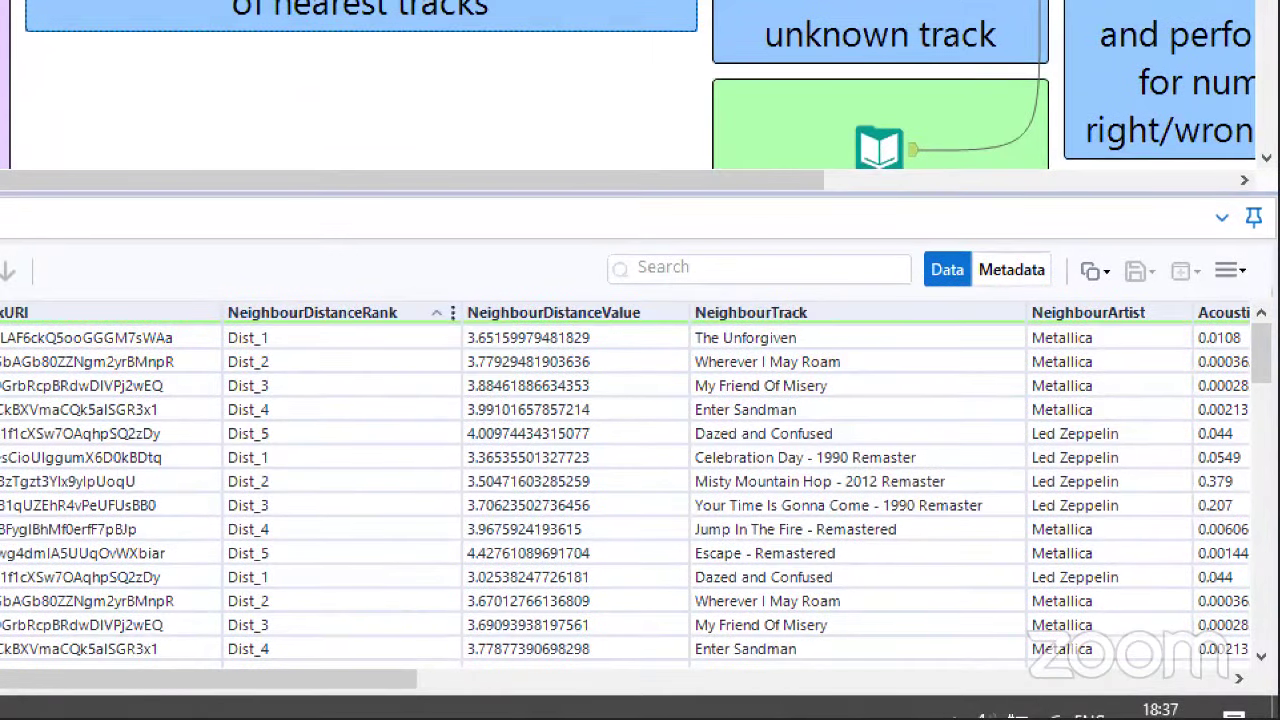
pyautogui.moveTo(218, 442)
pyautogui.mouseDown()
pyautogui.moveTo(190, 444)
pyautogui.moveTo(194, 560)
pyautogui.moveTo(218, 570)
pyautogui.mouseUp()
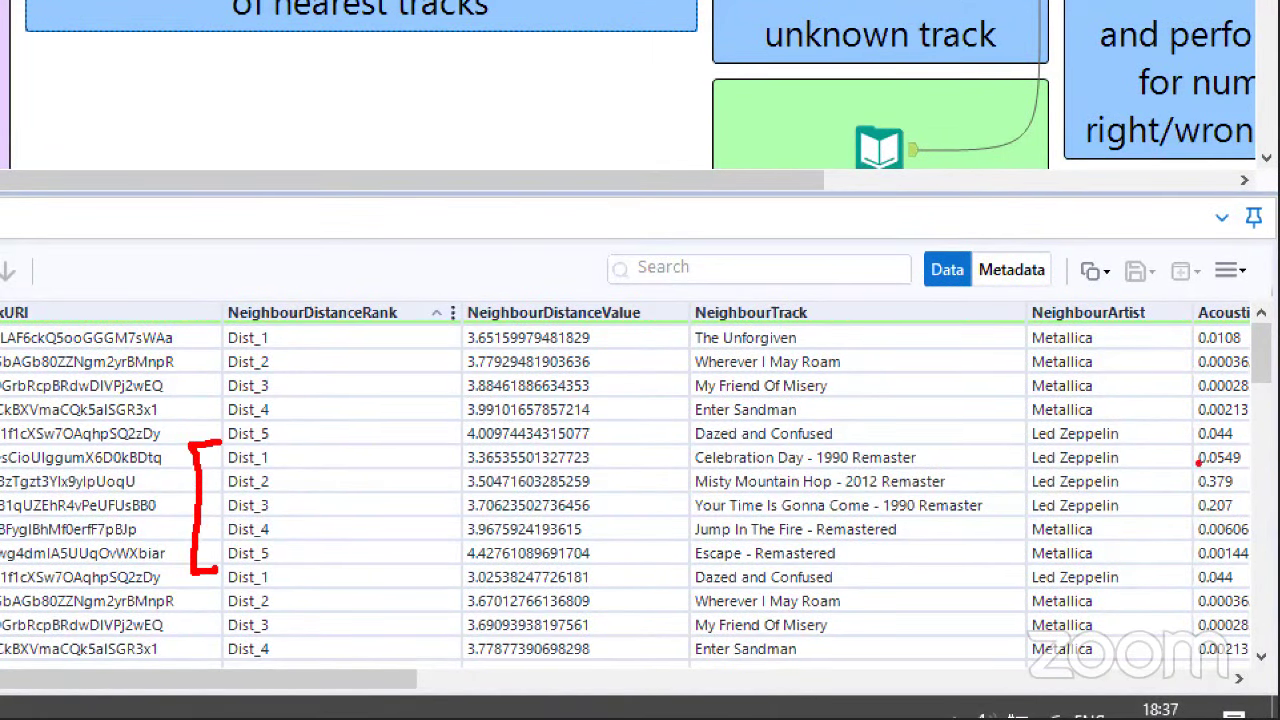
pyautogui.moveTo(1170, 444)
pyautogui.mouseDown()
pyautogui.moveTo(1194, 464)
pyautogui.moveTo(1194, 562)
pyautogui.moveTo(1160, 562)
pyautogui.mouseUp()
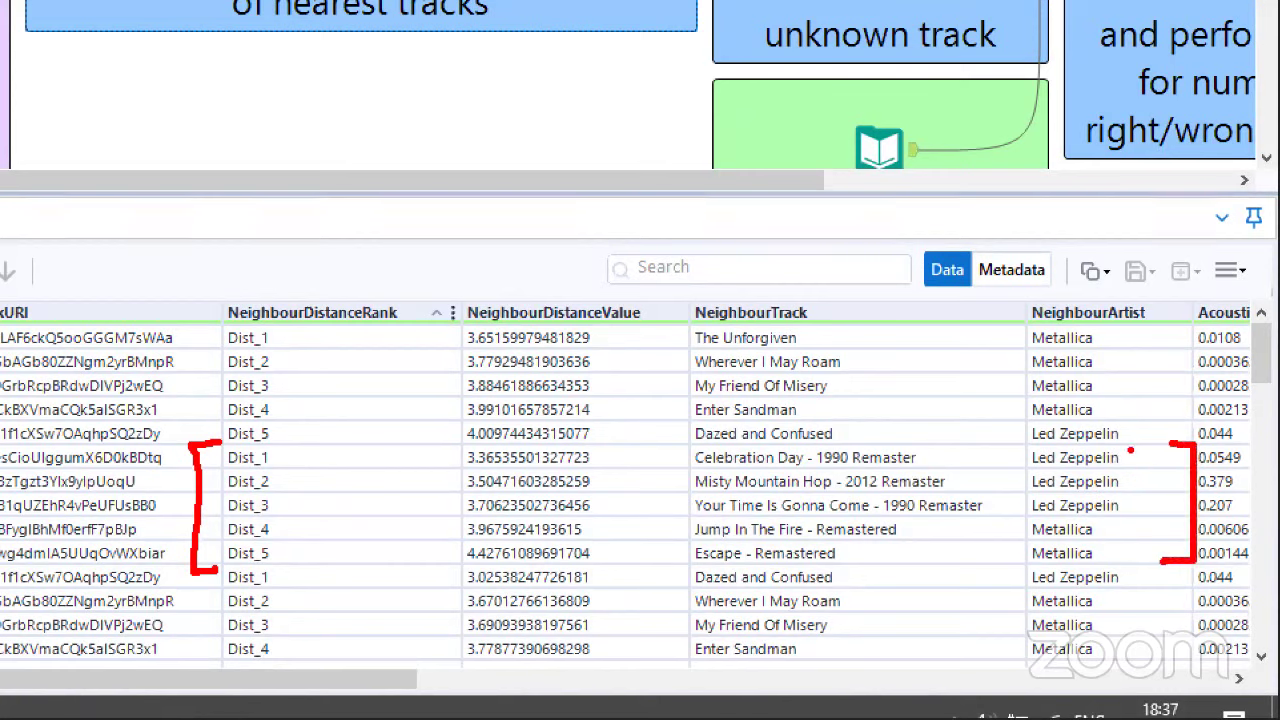
pyautogui.moveTo(1130, 450)
pyautogui.mouseDown()
pyautogui.moveTo(1137, 522)
pyautogui.moveTo(1122, 545)
pyautogui.mouseUp()
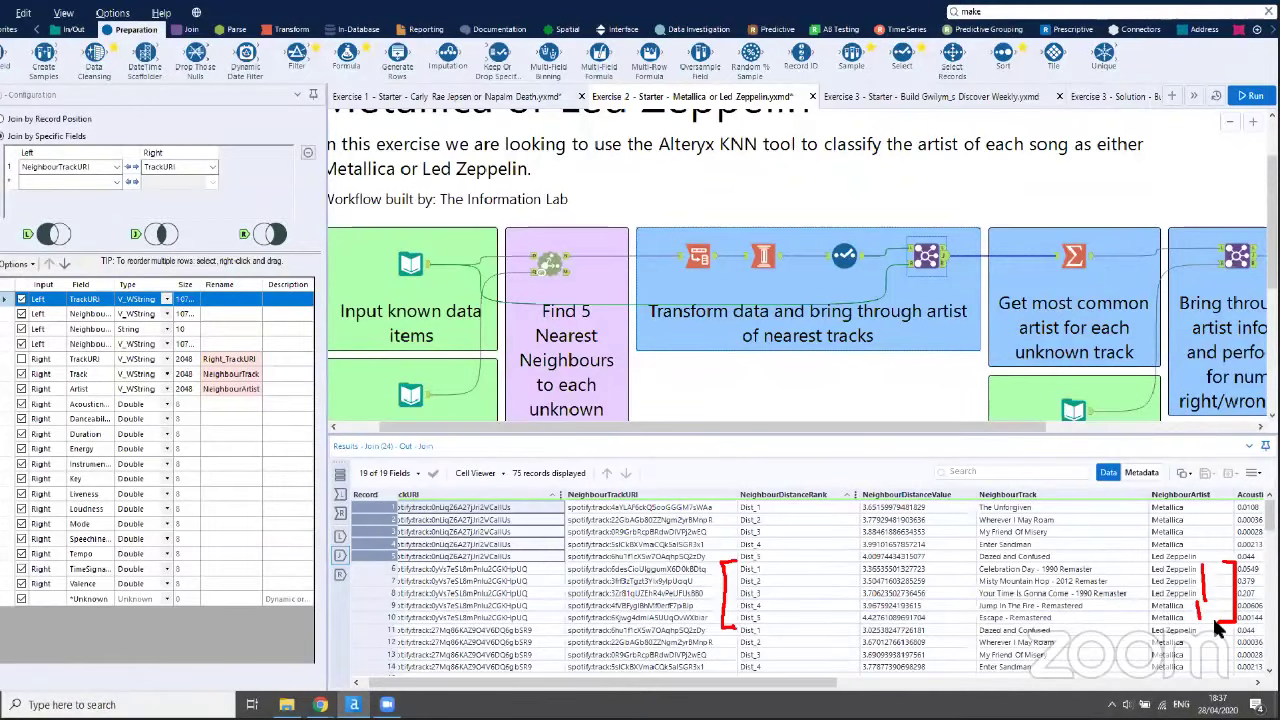
# Examine the third mystery track's neighbours, comparing their distance values, artists and audio features
pyautogui.scroll(-2, 1218, 628)
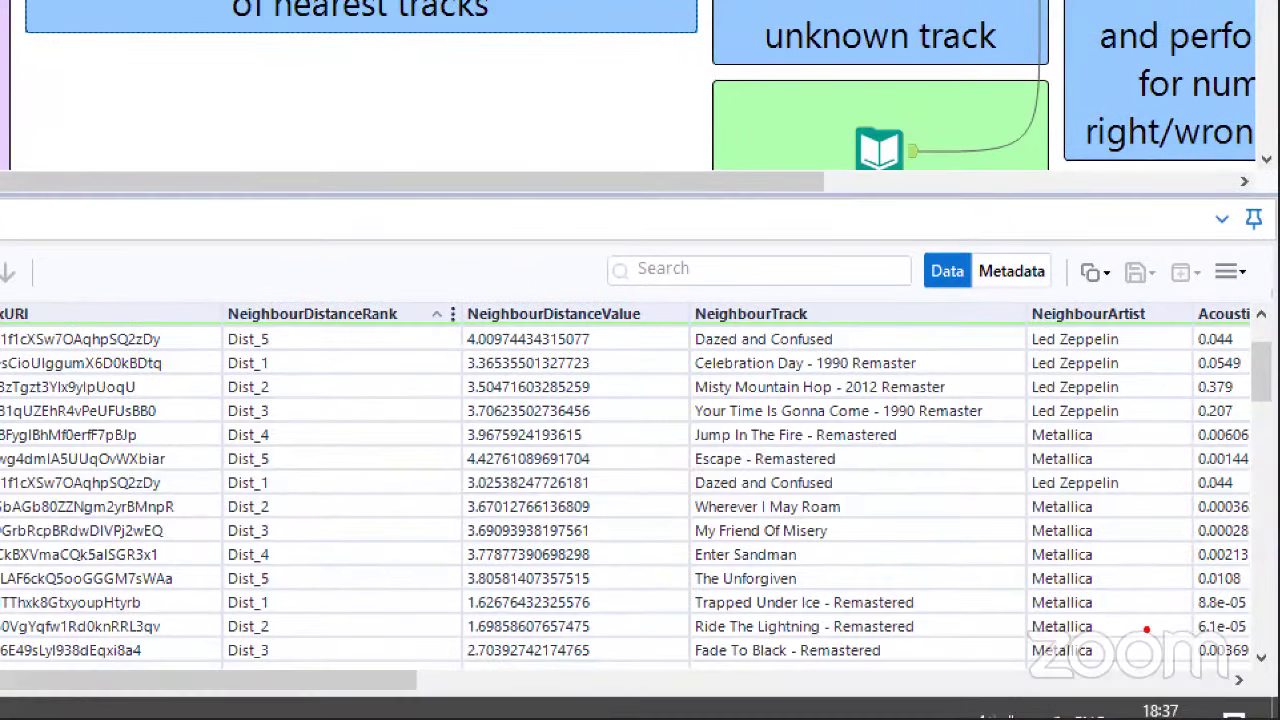
pyautogui.moveTo(225, 473)
pyautogui.mouseDown()
pyautogui.moveTo(207, 470)
pyautogui.moveTo(205, 590)
pyautogui.moveTo(226, 588)
pyautogui.mouseUp()
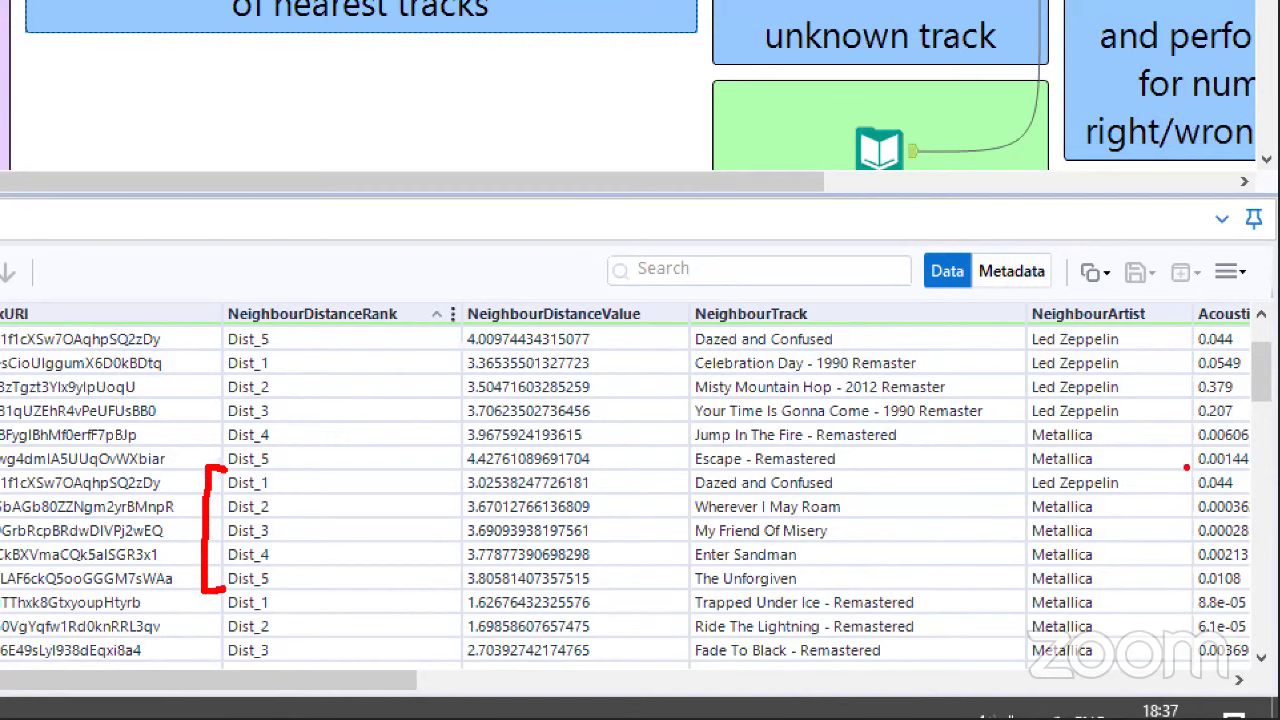
pyautogui.moveTo(1172, 470)
pyautogui.mouseDown()
pyautogui.moveTo(1188, 469)
pyautogui.moveTo(1185, 576)
pyautogui.moveTo(1160, 566)
pyautogui.mouseUp()
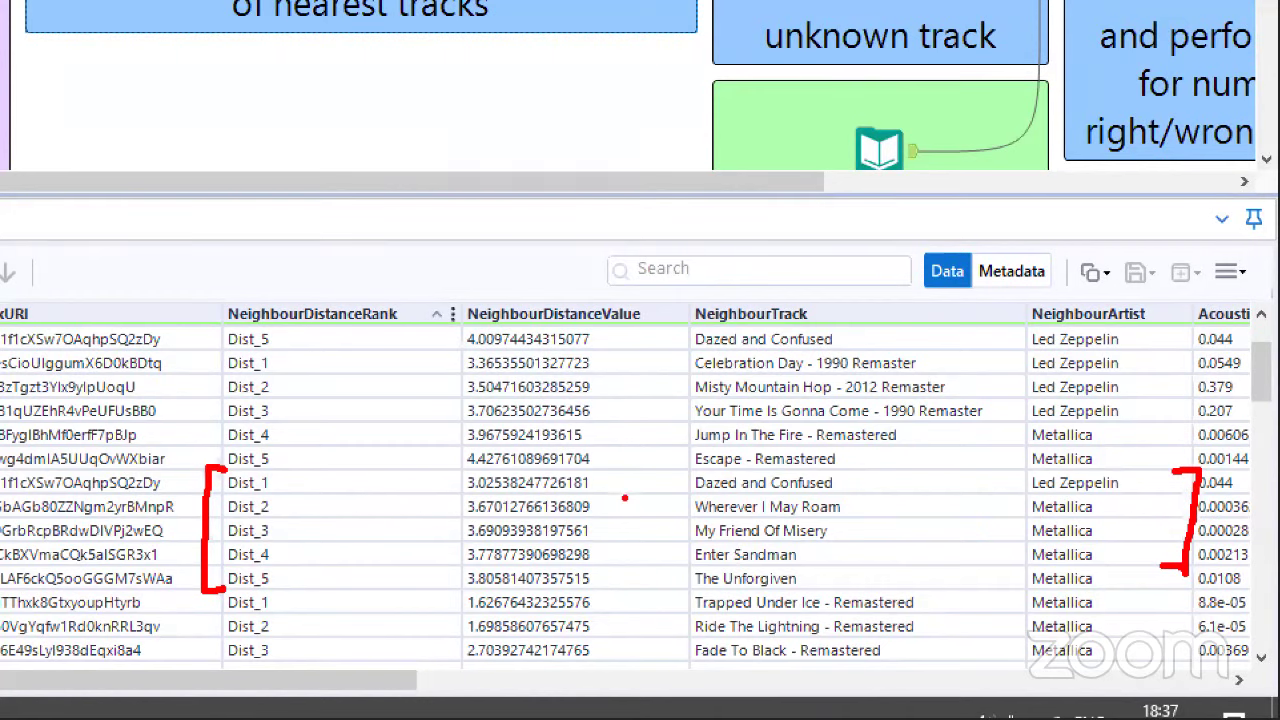
pyautogui.moveTo(600, 503)
pyautogui.mouseDown()
pyautogui.moveTo(629, 571)
pyautogui.moveTo(594, 580)
pyautogui.mouseUp()
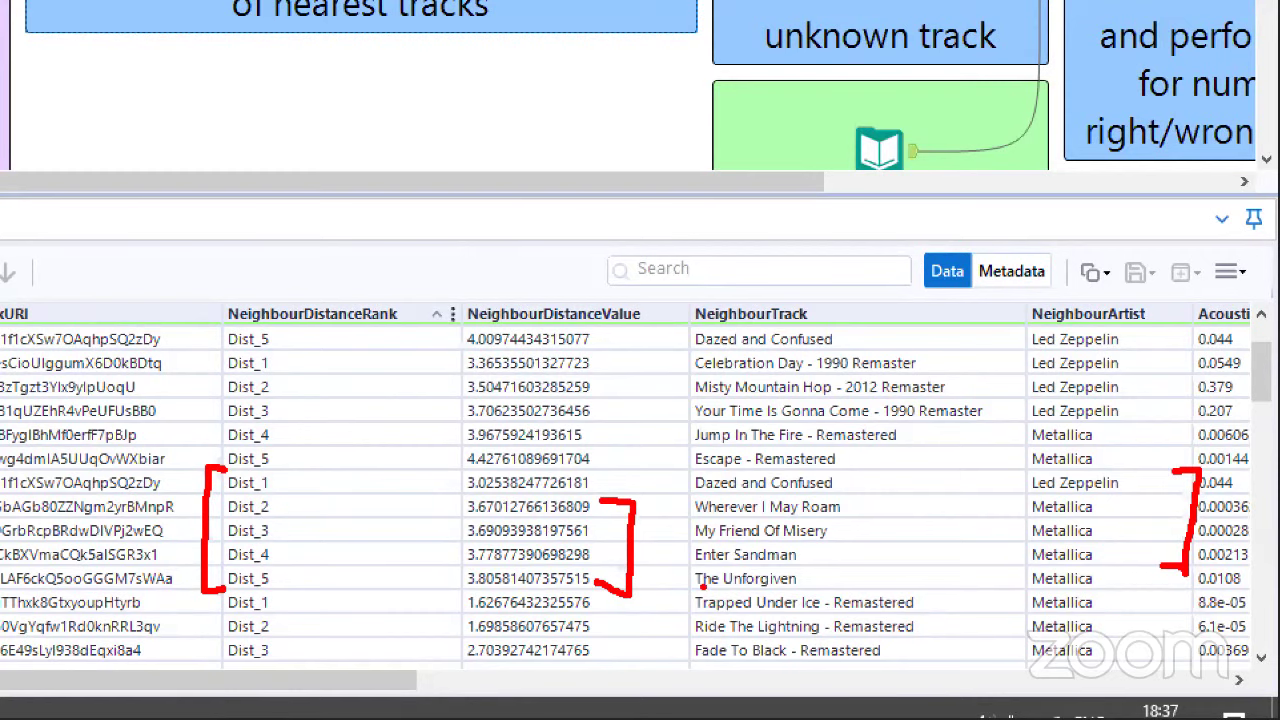
pyautogui.moveTo(610, 483); pyautogui.dragTo(647, 479)
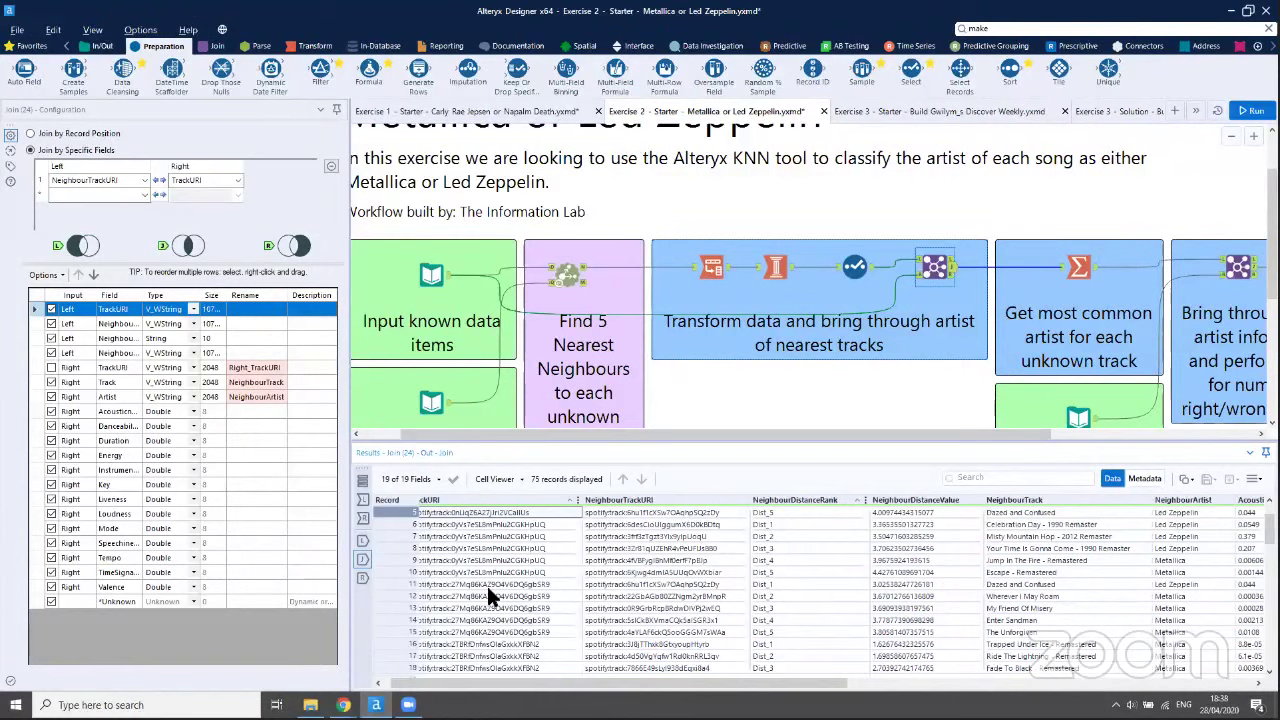
pyautogui.click(468, 583)
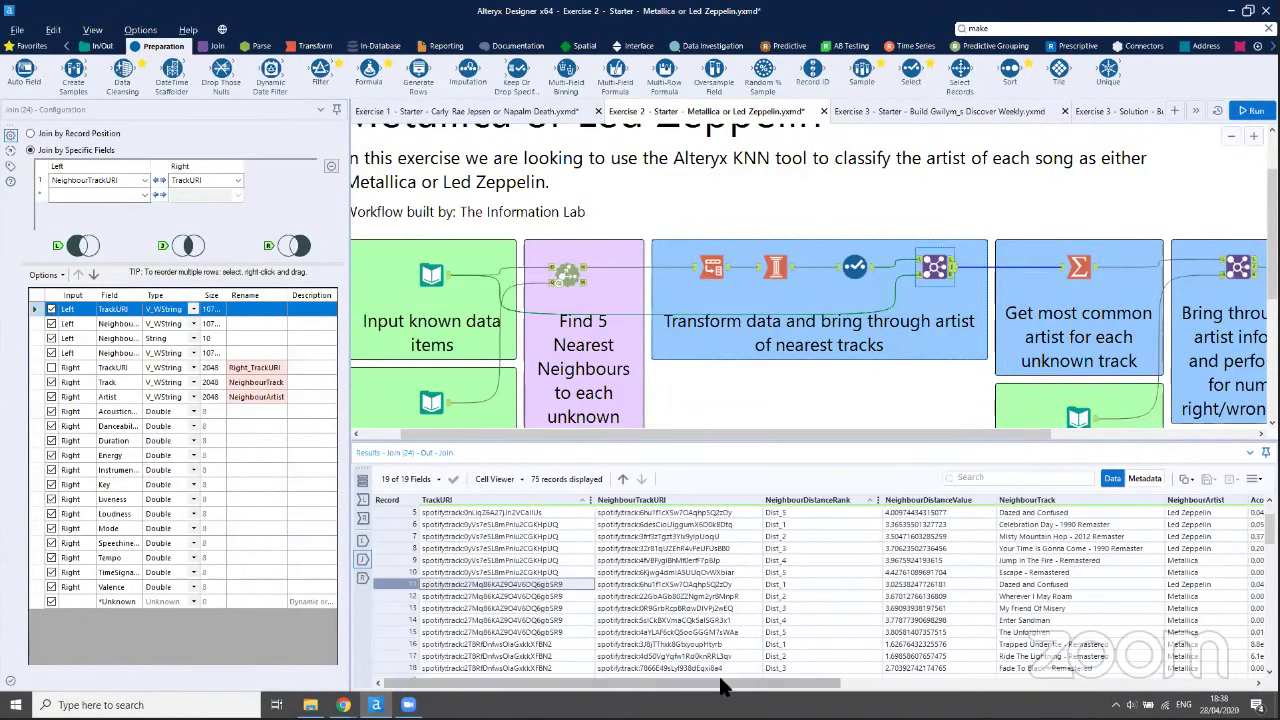
pyautogui.moveTo(716, 690); pyautogui.dragTo(1085, 690)
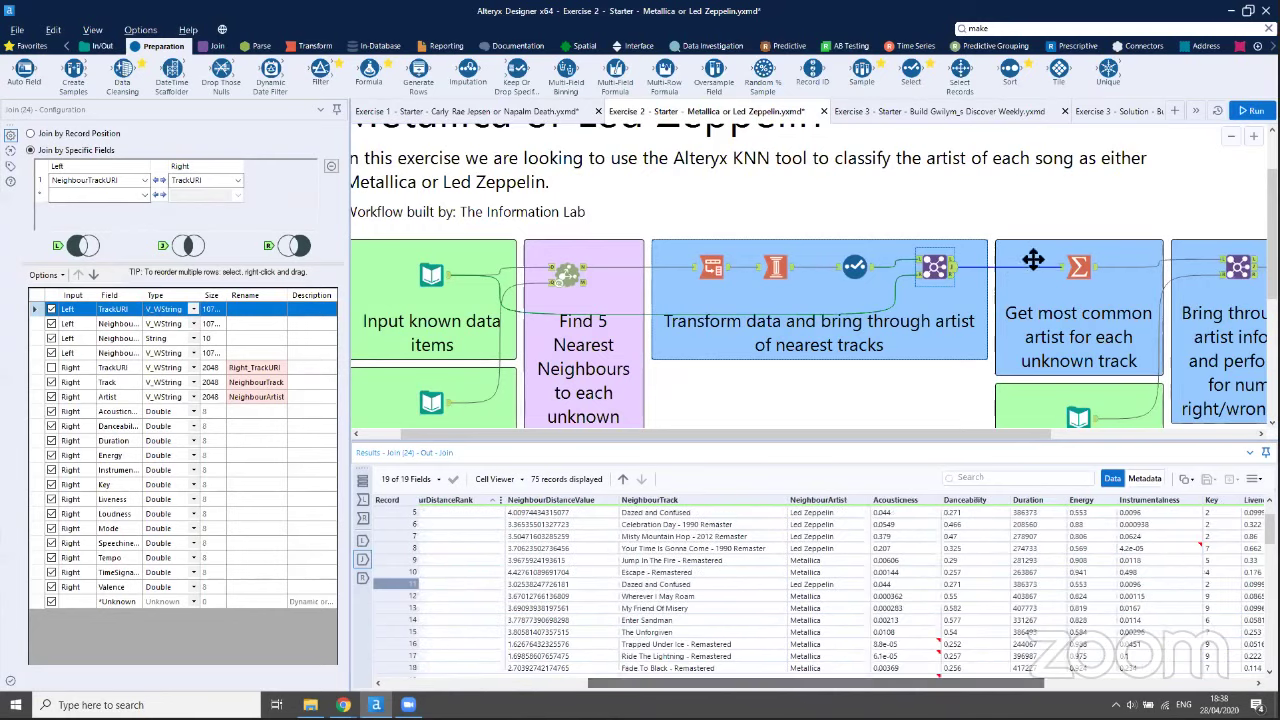
# Check the Summarize and final Join results and compare the Filter's True and False outputs for right and wrong predictions
pyautogui.click(1086, 268)
pyautogui.moveTo(958, 432); pyautogui.dragTo(1118, 432)
pyautogui.click(1013, 266)
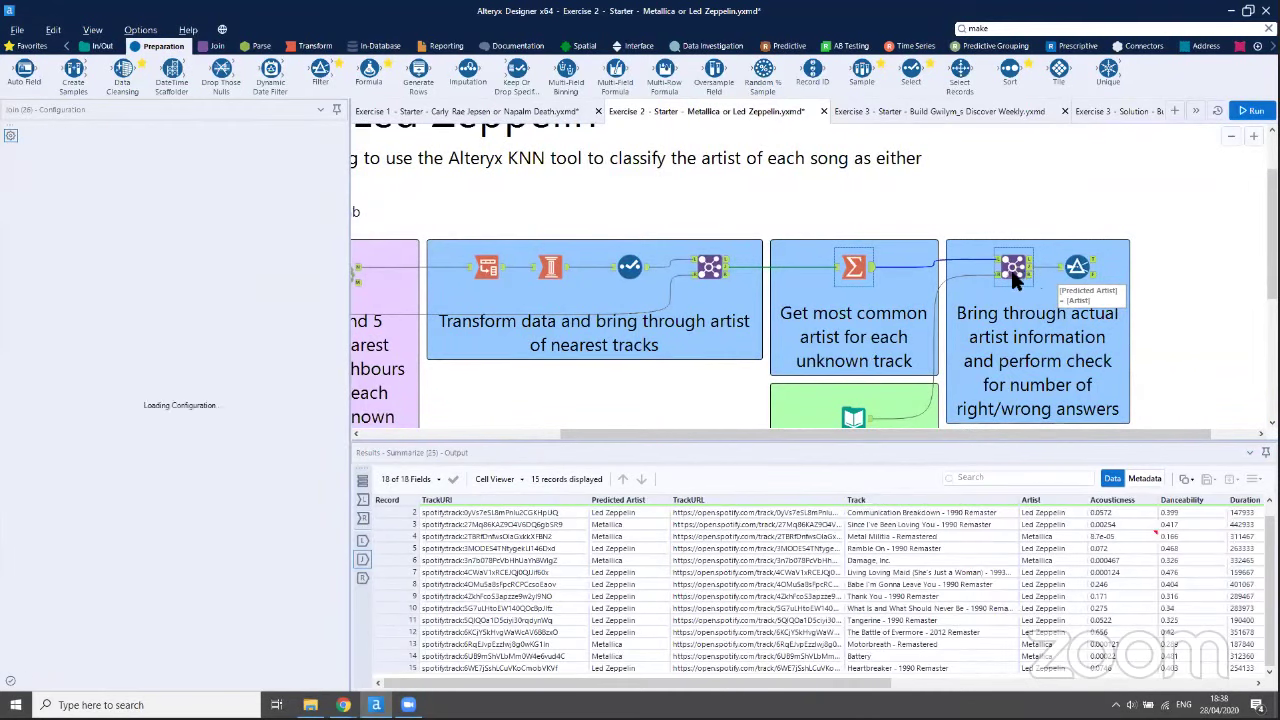
pyautogui.click(1078, 268)
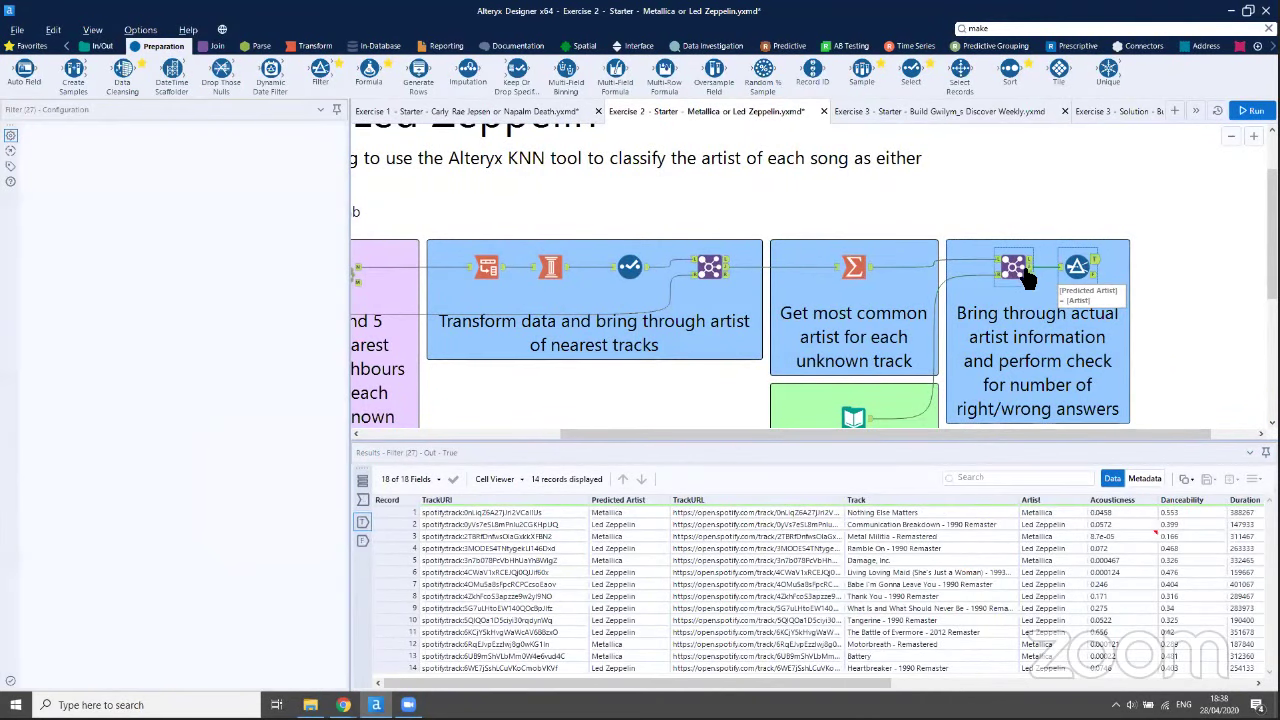
pyautogui.click(1020, 268)
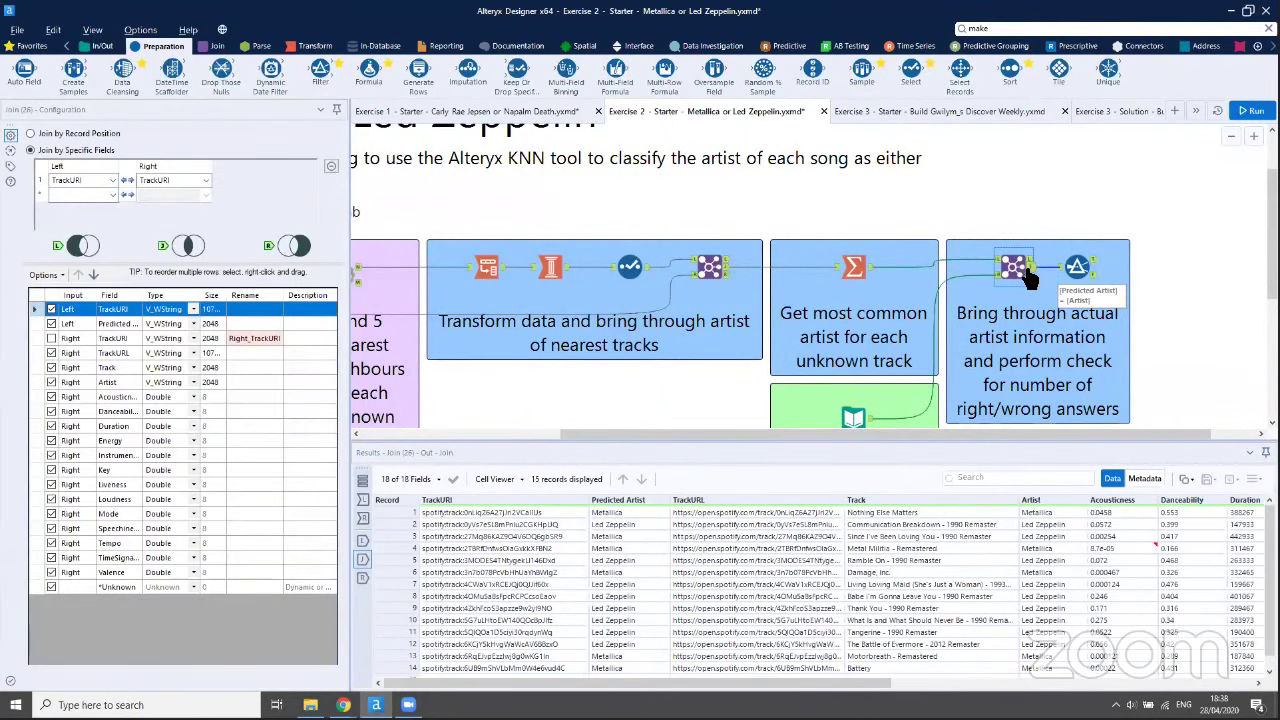
pyautogui.click(1090, 264)
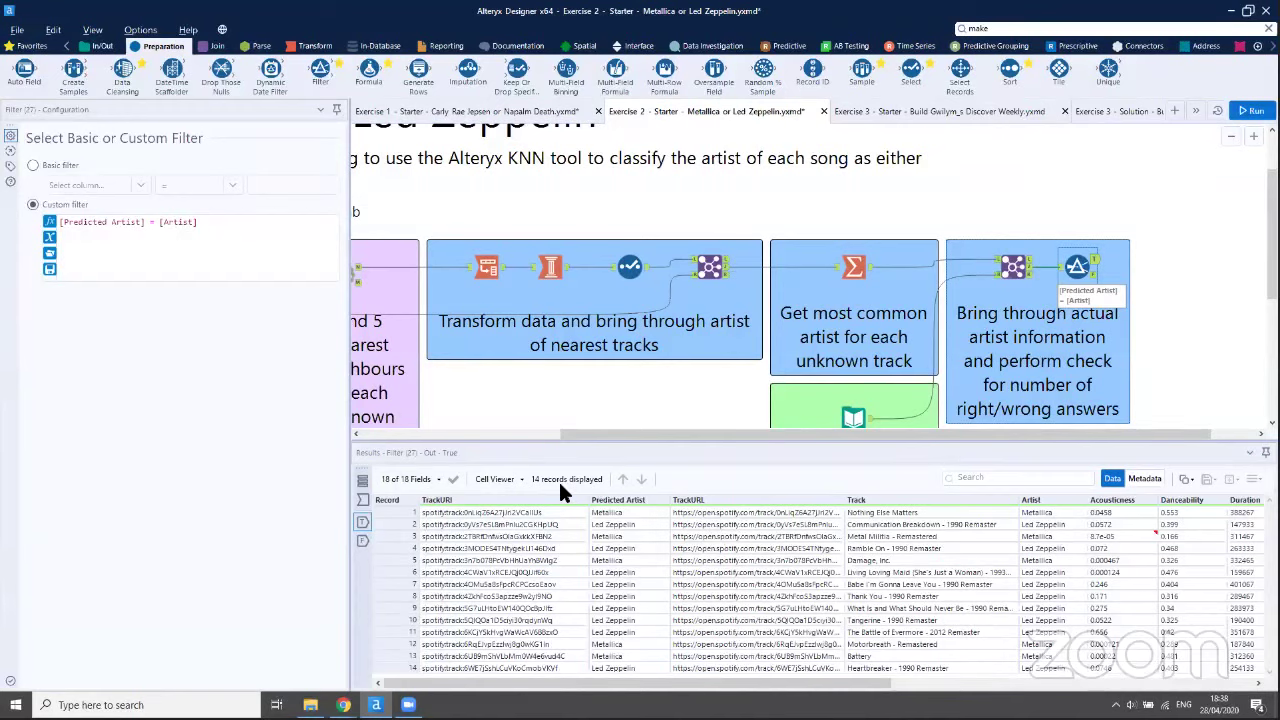
pyautogui.click(1095, 274)
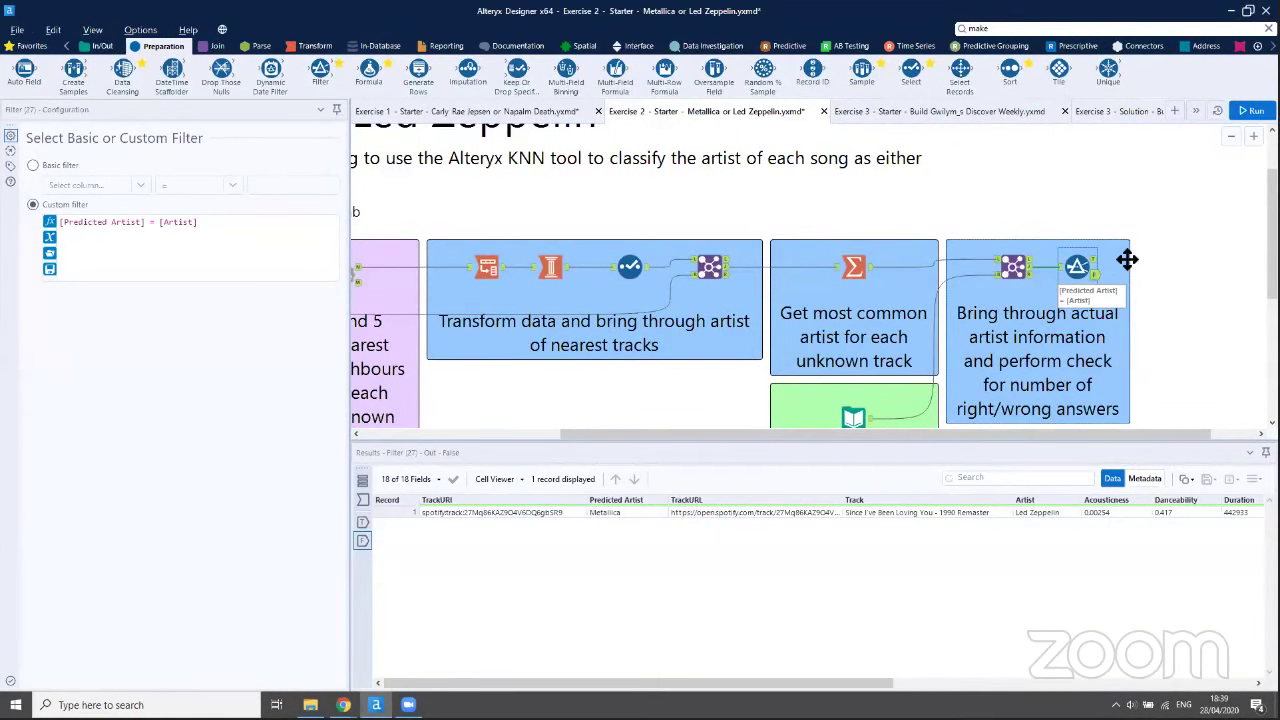
# Inspect the Filter's true and false outputs, both Join results and the Summarize settings behind the Predicted Artist field in Exercise 2
pyautogui.click(1095, 261)
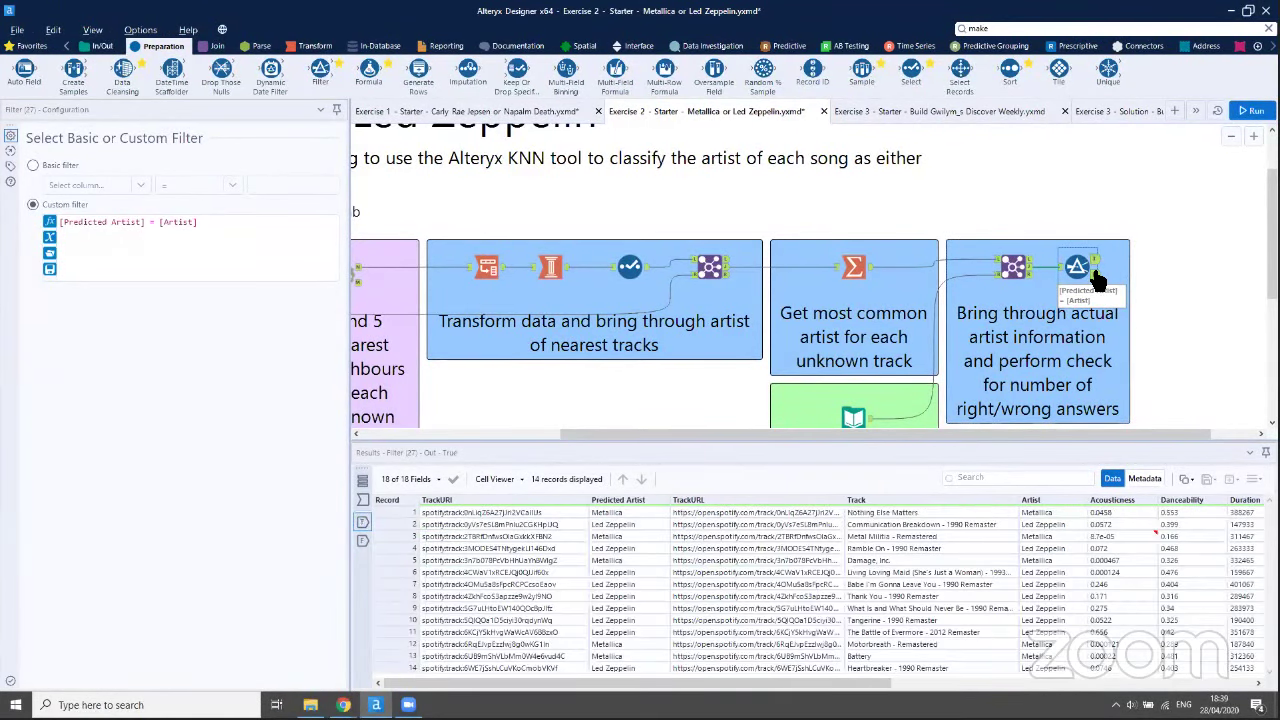
pyautogui.click(1097, 281)
pyautogui.click(855, 270)
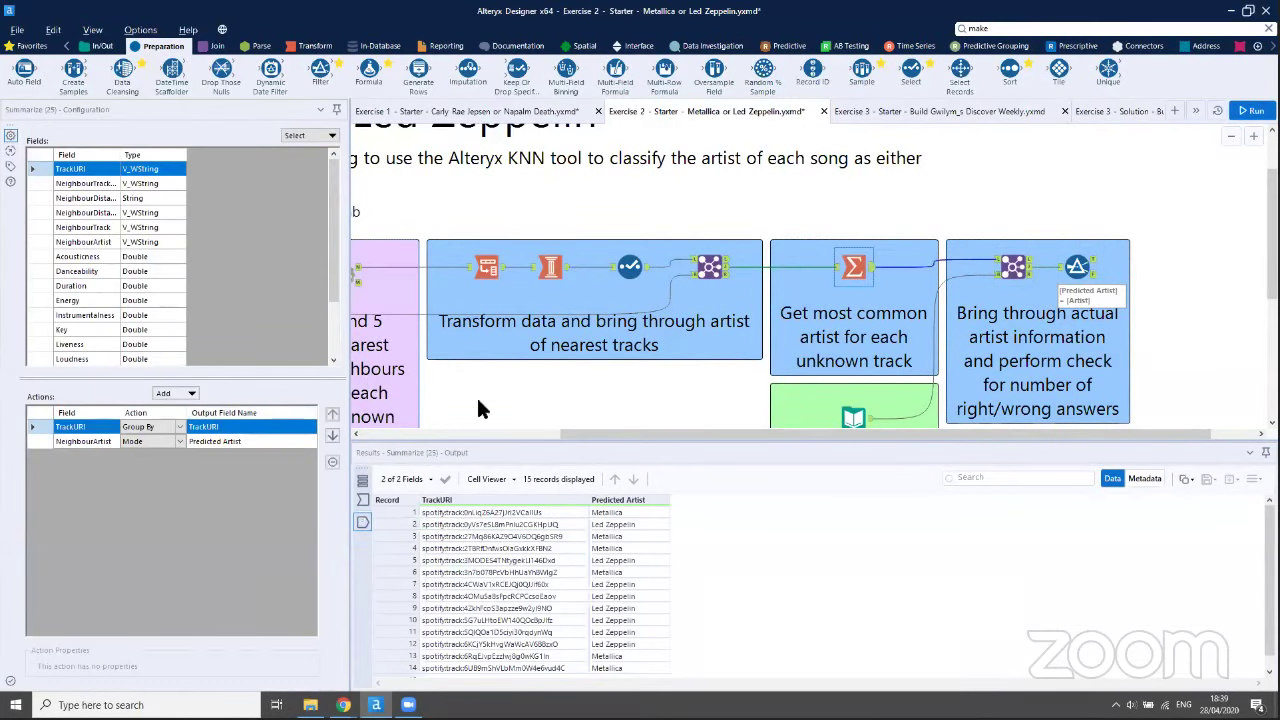
pyautogui.click(726, 271)
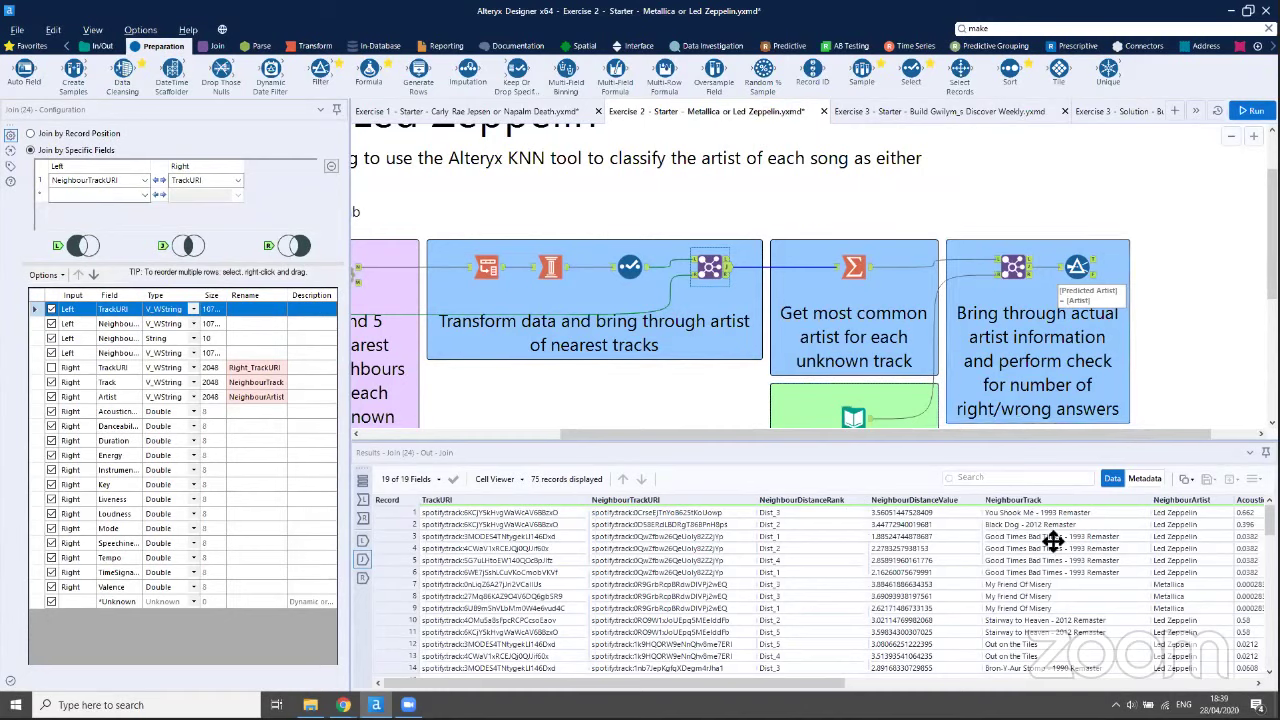
pyautogui.click(1014, 267)
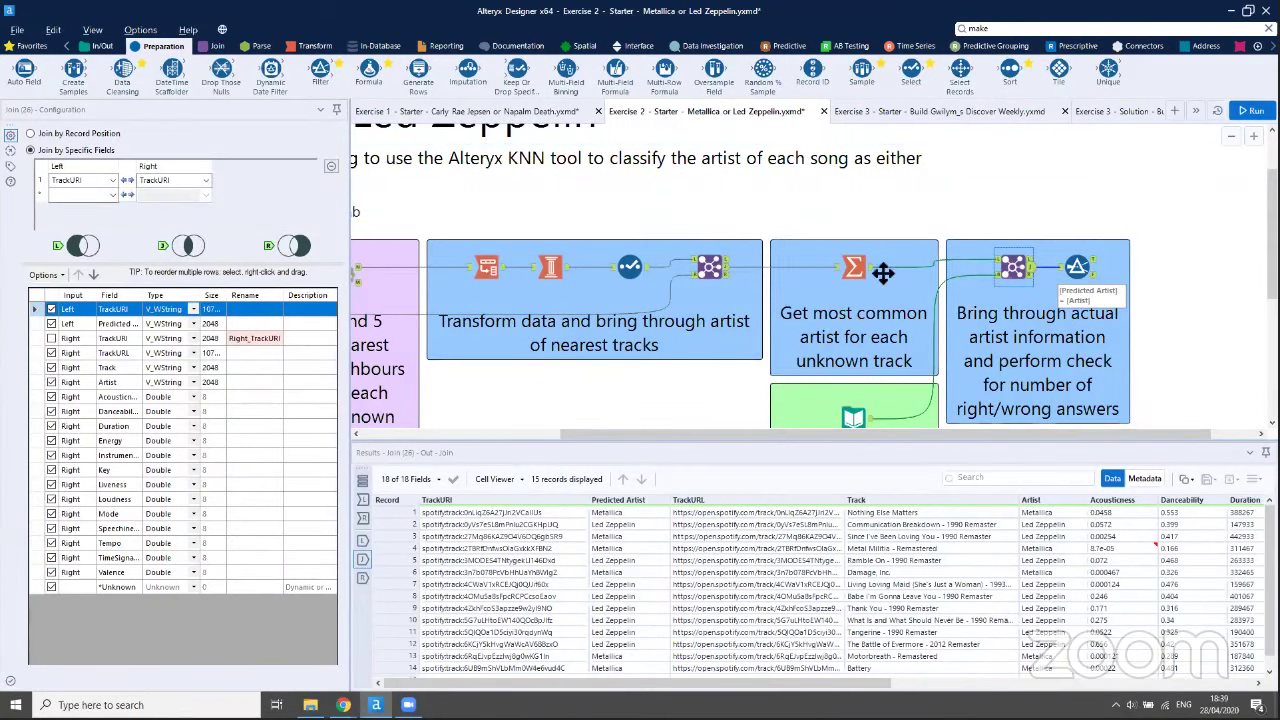
pyautogui.click(853, 266)
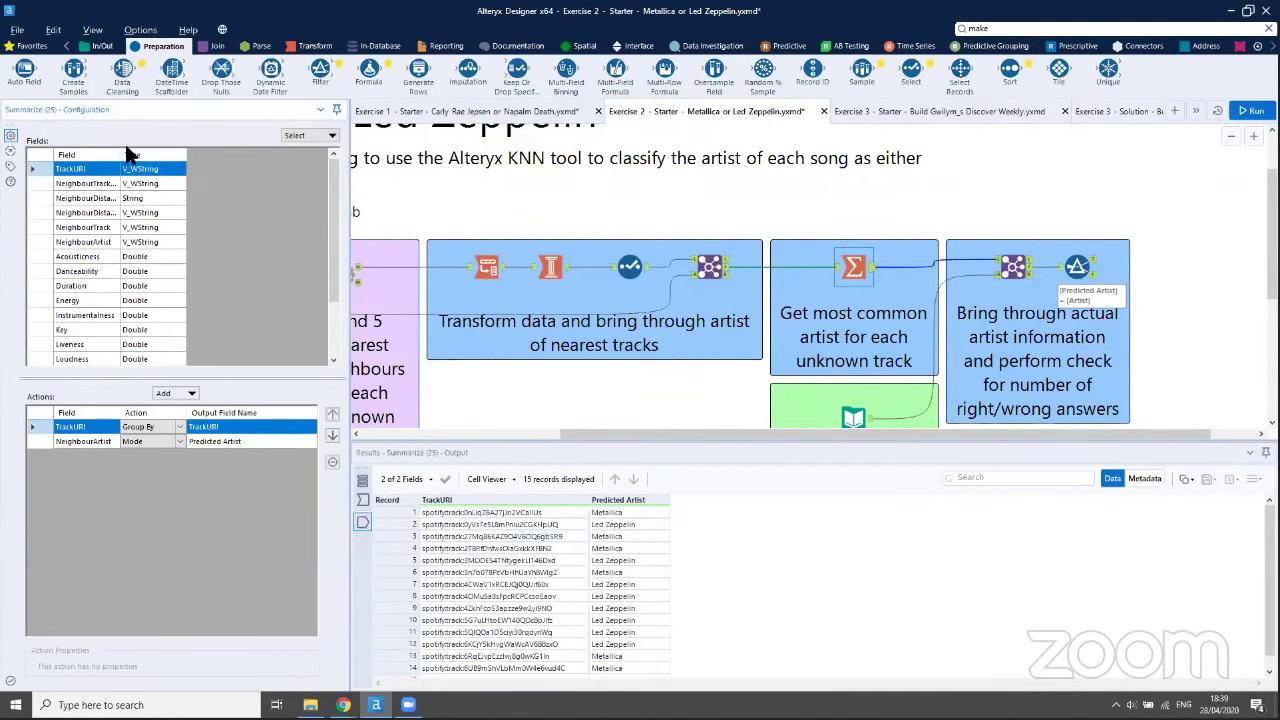
pyautogui.moveTo(122, 150); pyautogui.dragTo(177, 150)
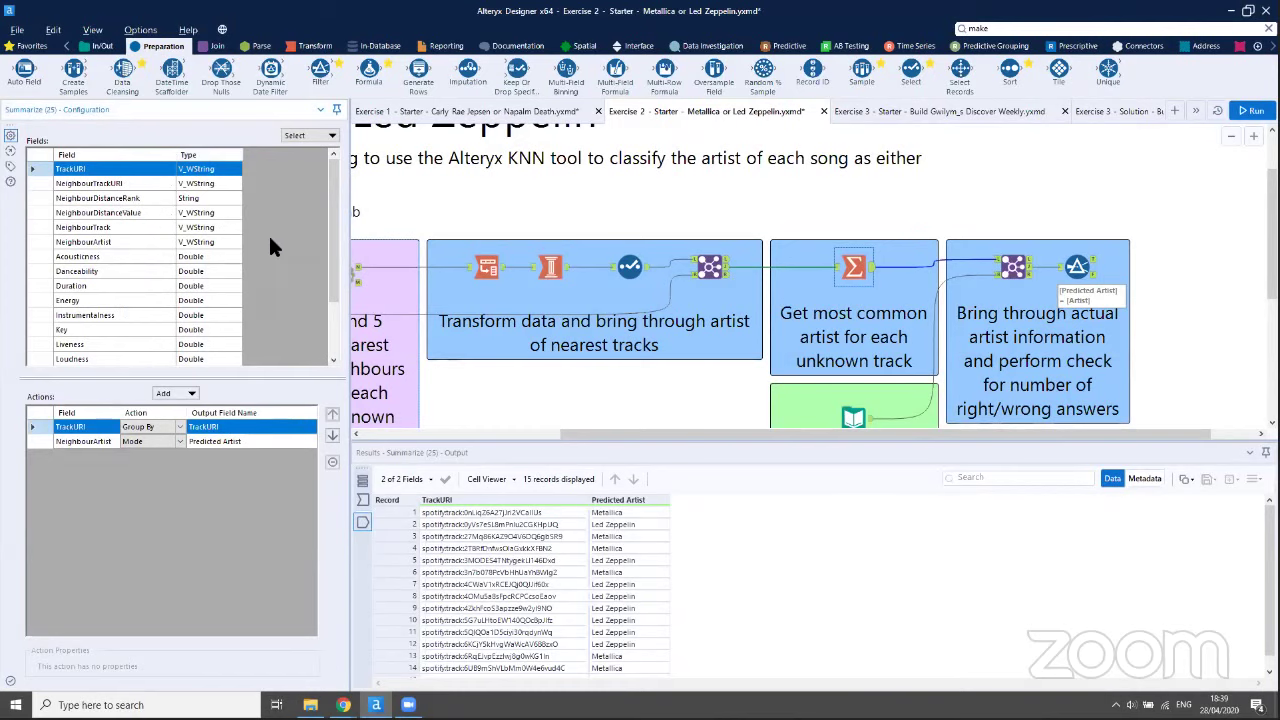
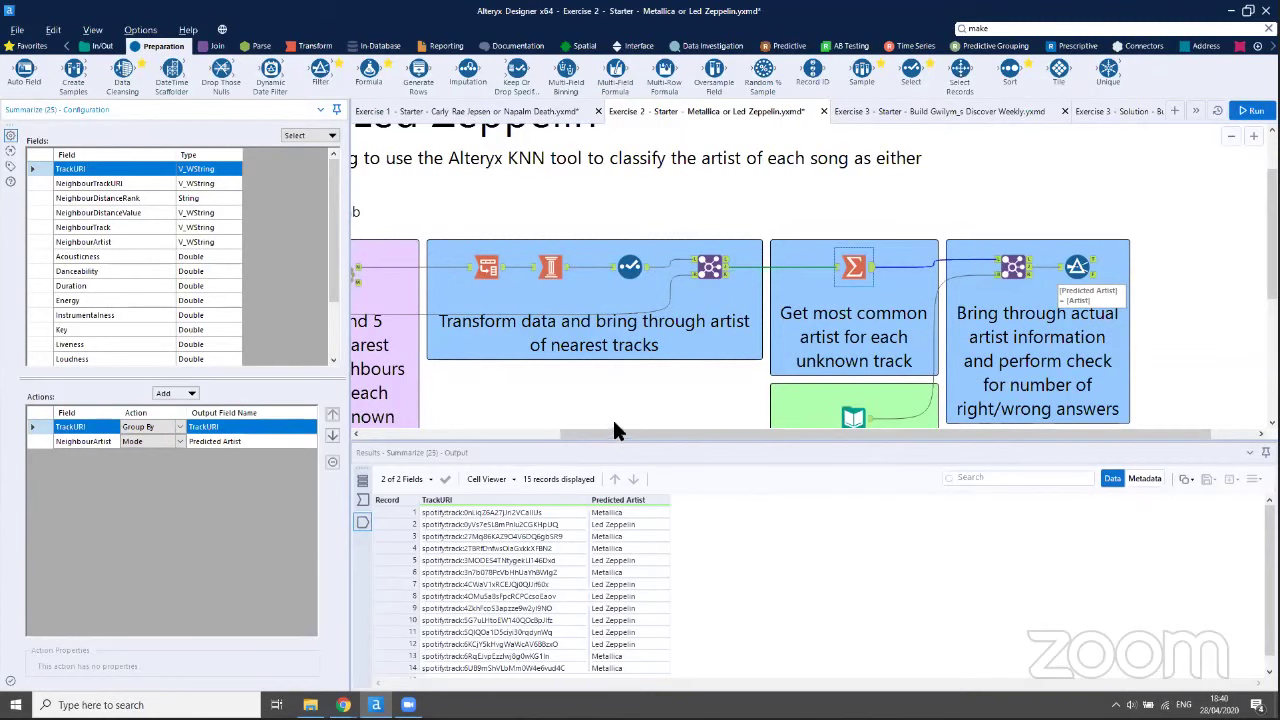
pyautogui.moveTo(614, 433); pyautogui.dragTo(455, 445)
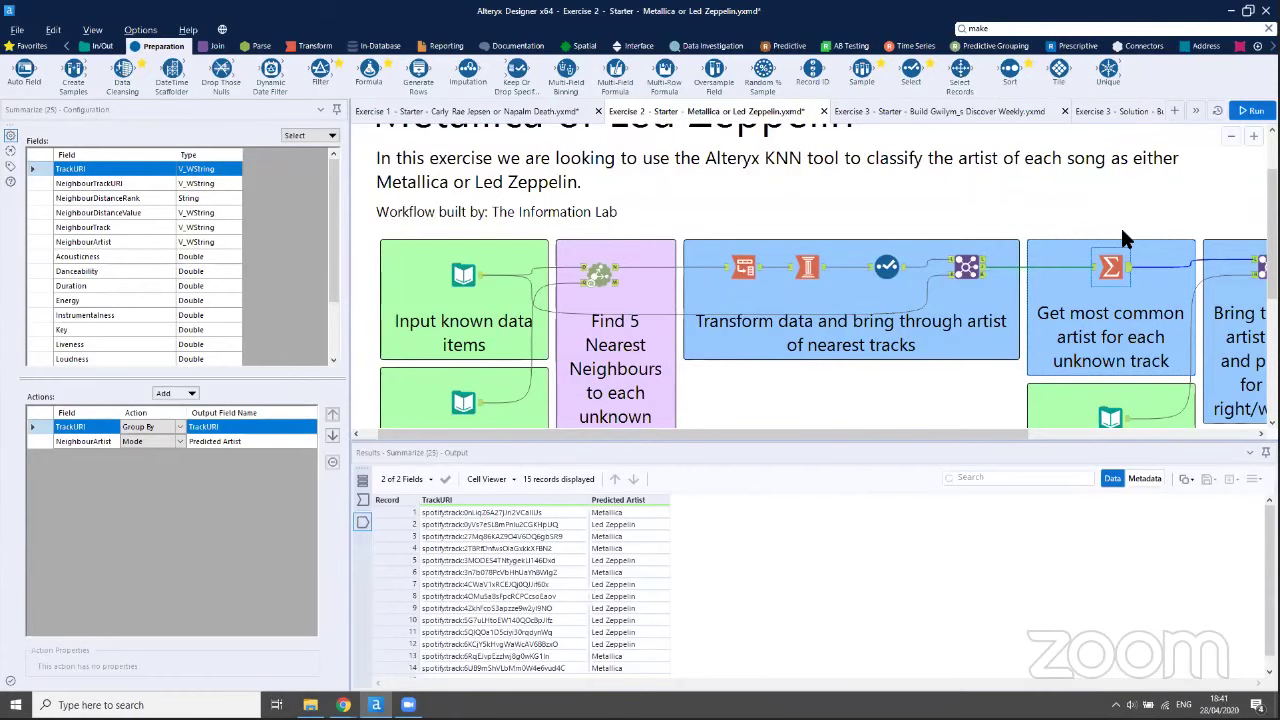
# Compare the Filter's false output with its true output for the predicted versus actual artist check
pyautogui.moveTo(970, 434); pyautogui.dragTo(1248, 440)
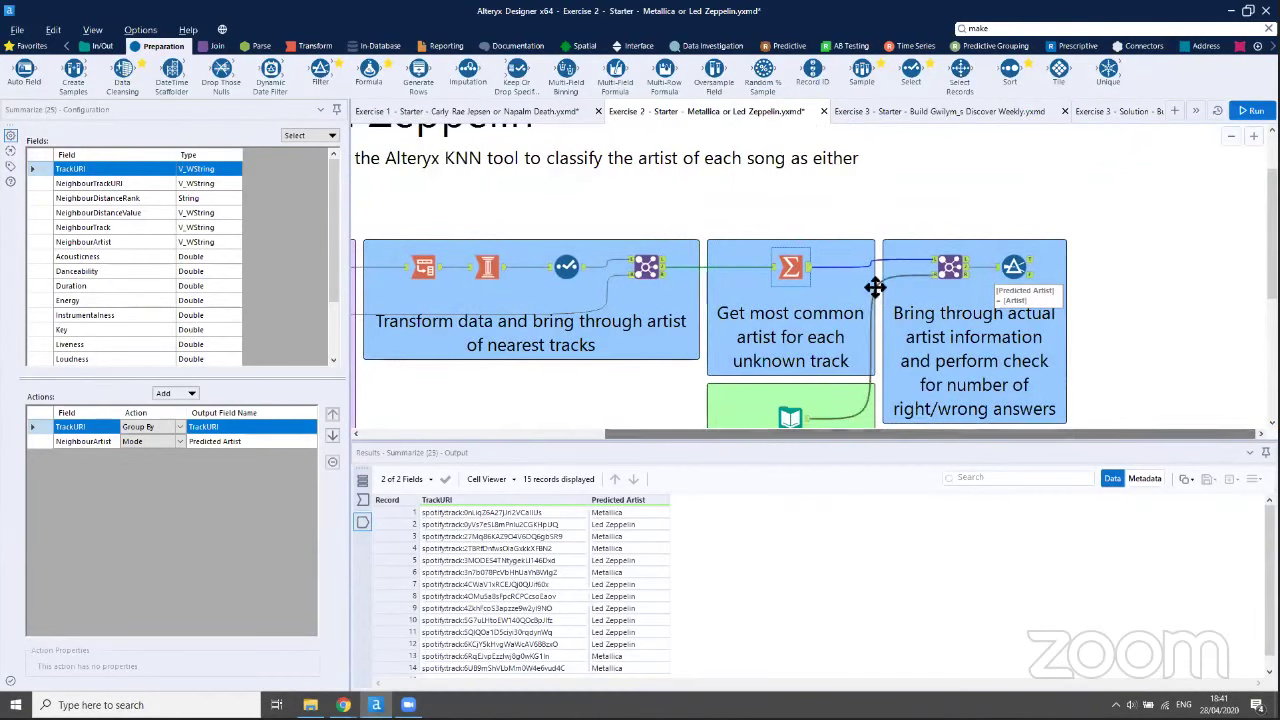
pyautogui.click(1027, 265)
pyautogui.click(1030, 268)
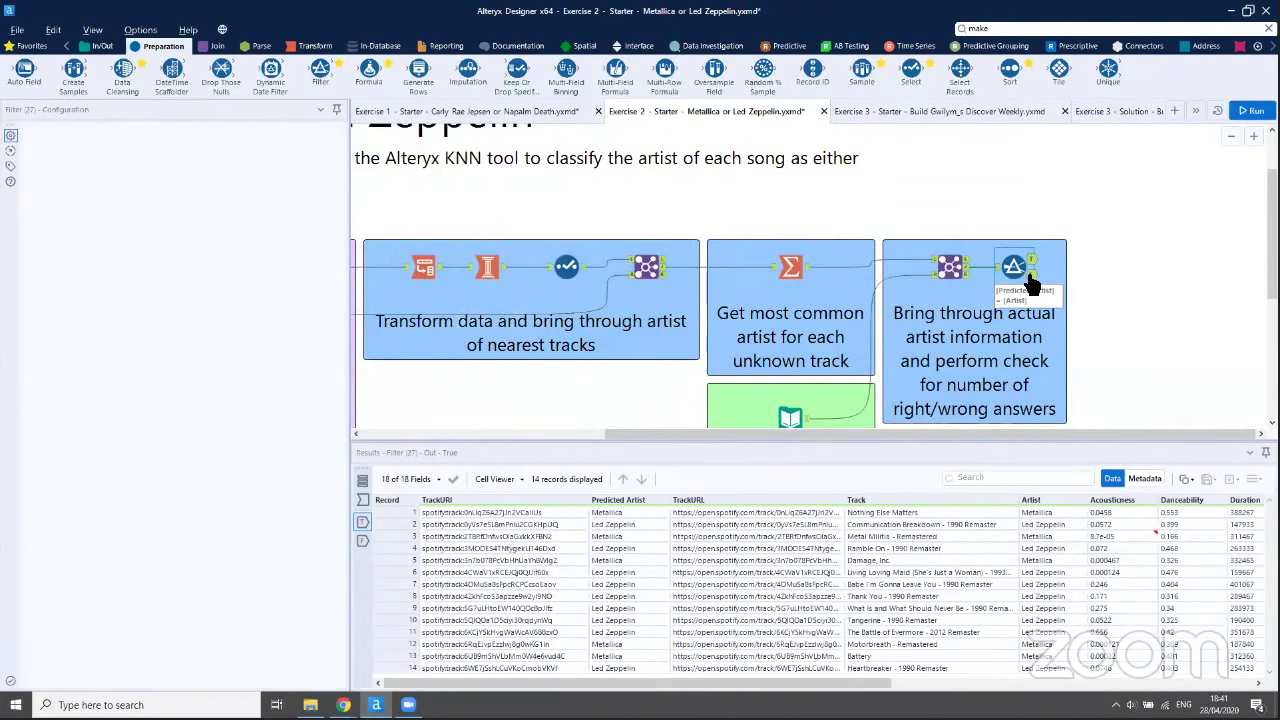
pyautogui.click(1031, 279)
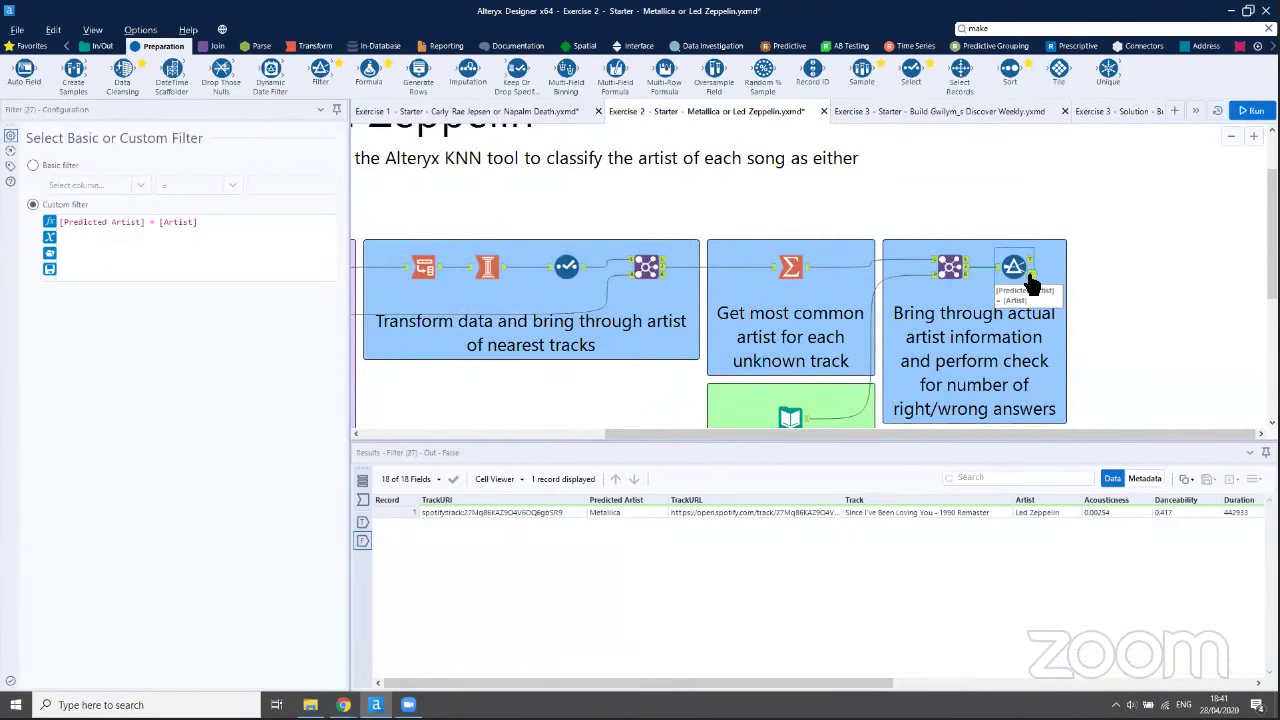
pyautogui.click(1030, 259)
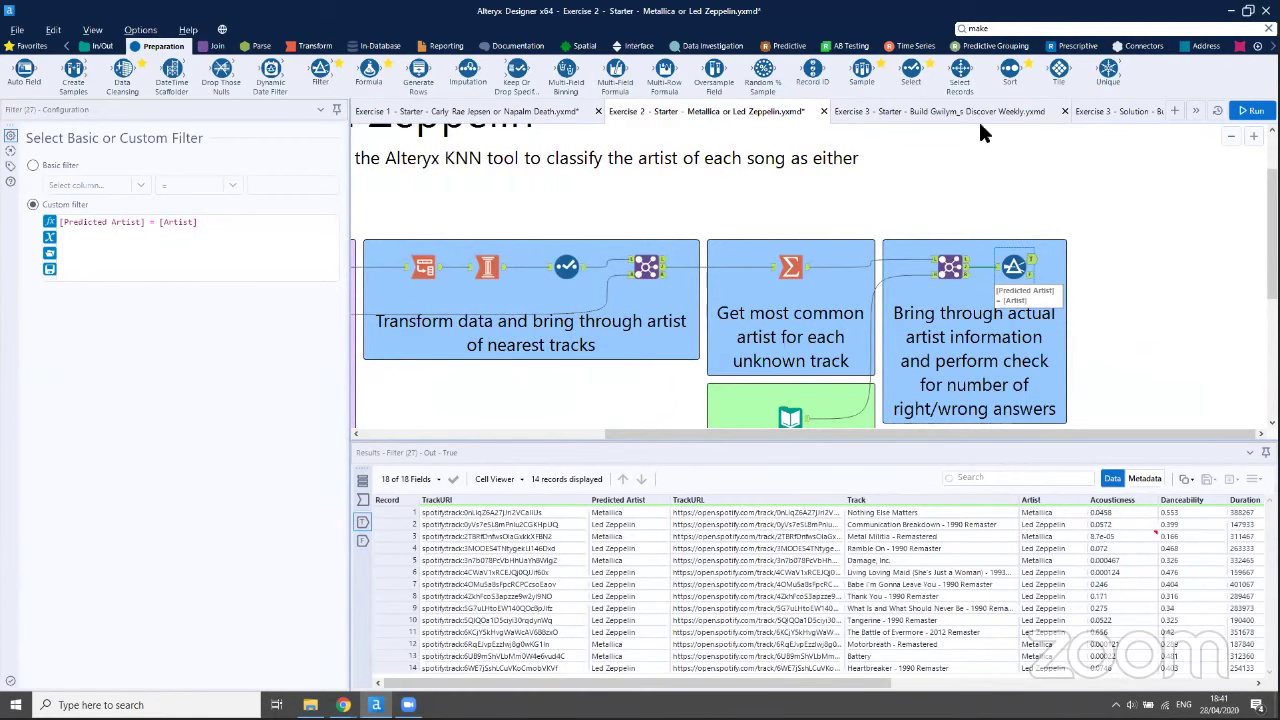
# Switch to the Exercise 3 starter workflow and examine the records of the random tracks input and the library tracks input
pyautogui.click(980, 107)
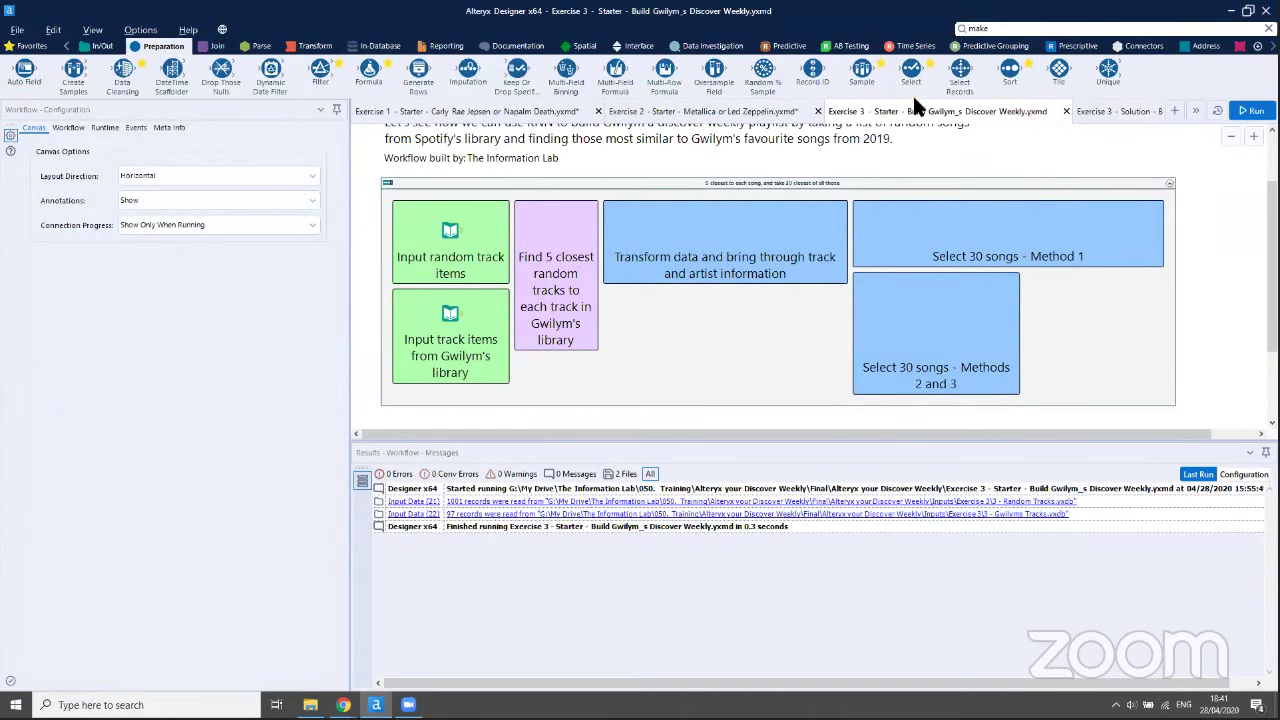
pyautogui.click(462, 236)
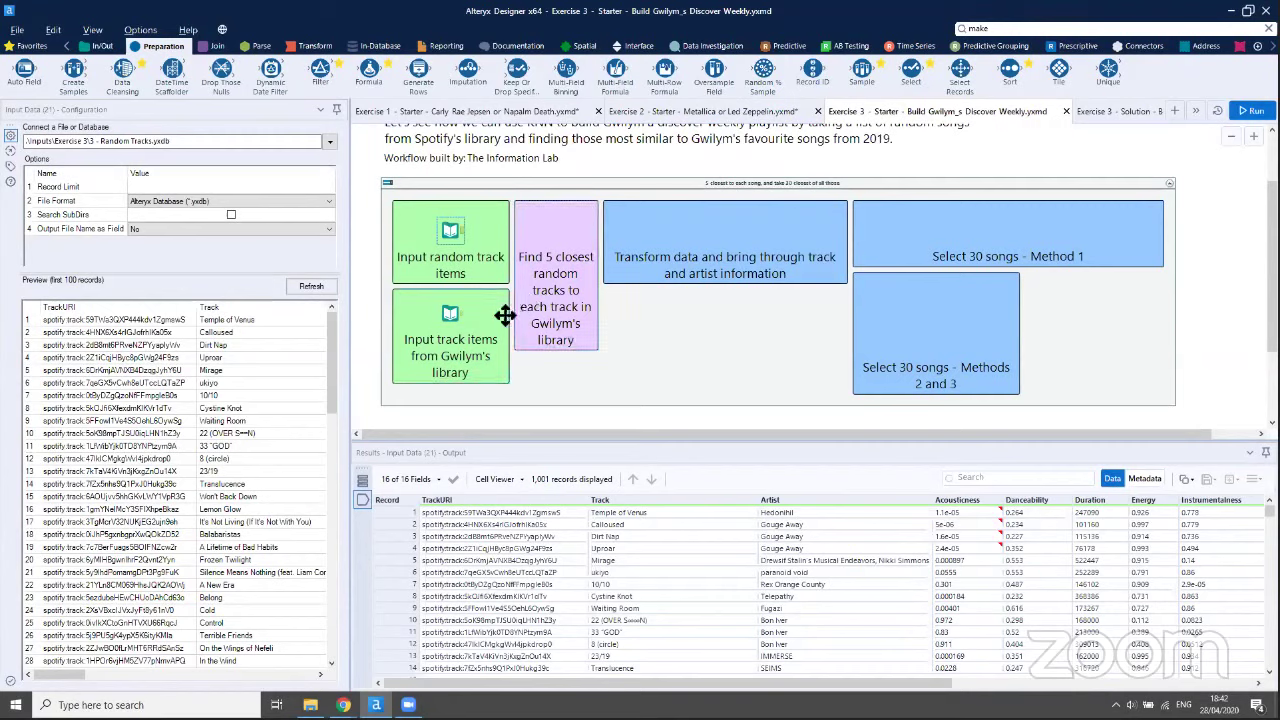
pyautogui.click(465, 319)
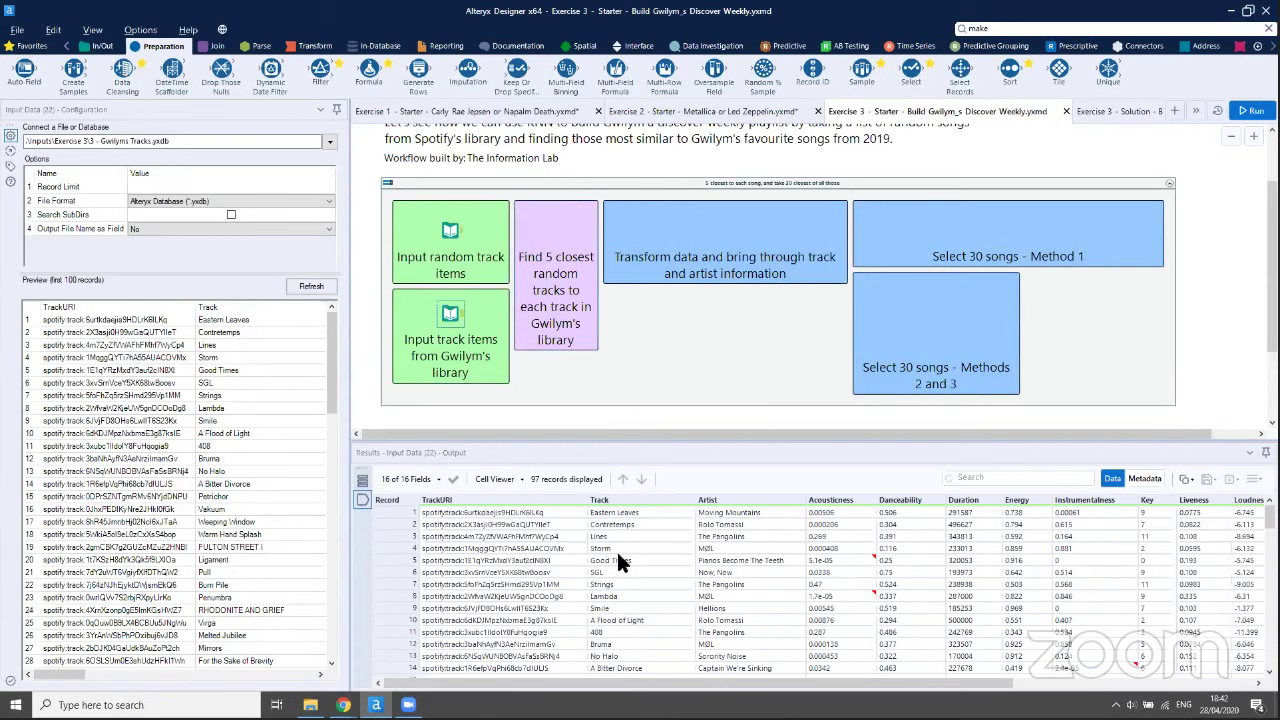
pyautogui.click(715, 512)
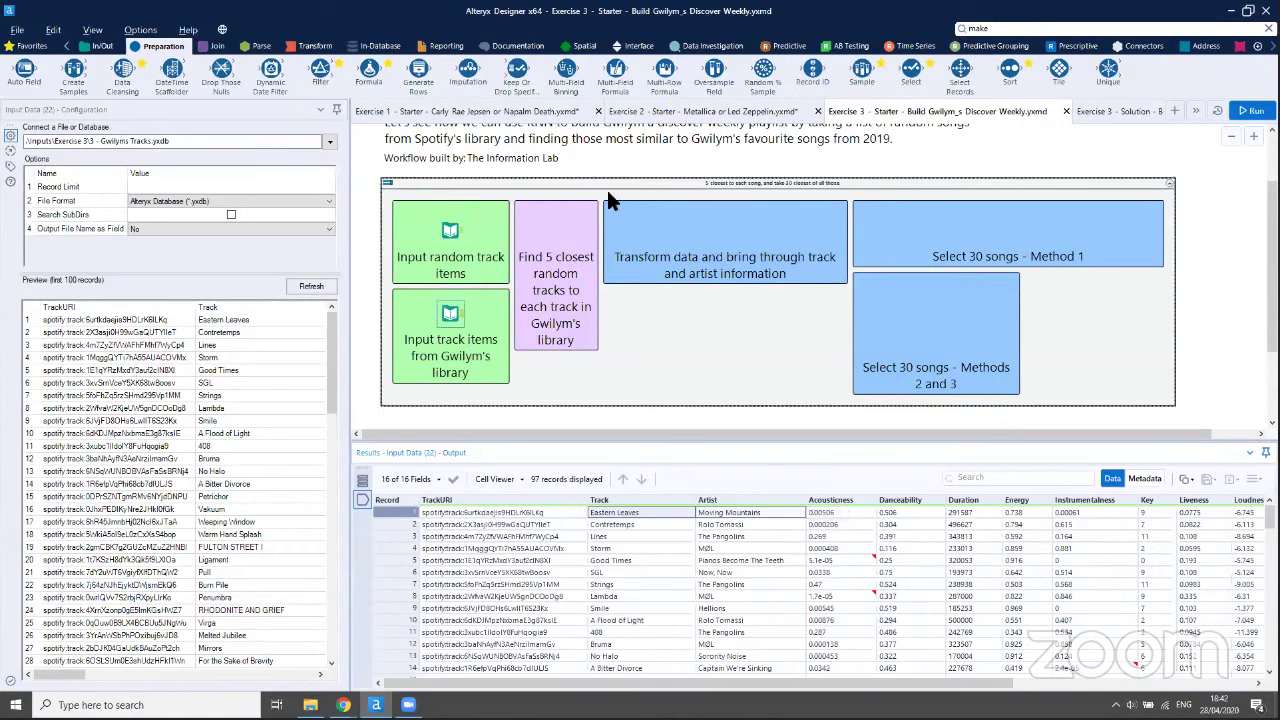
pyautogui.click(766, 524)
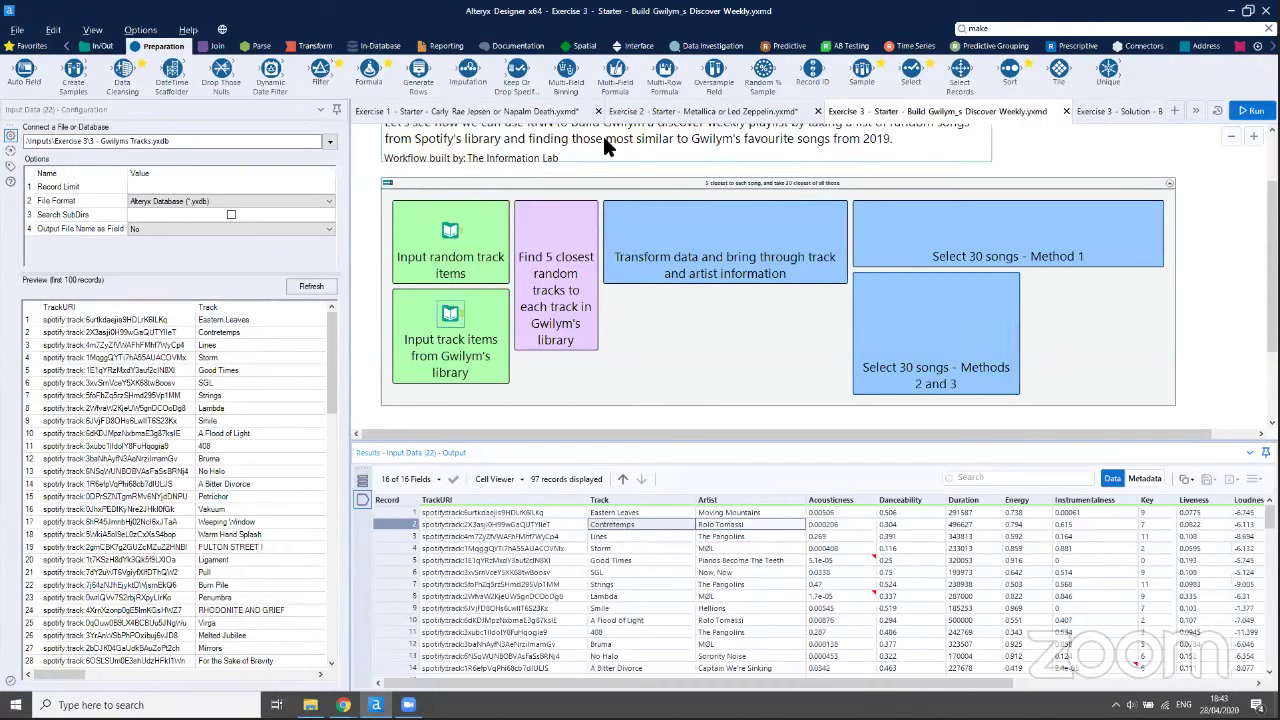
# Add a Find Nearest Neighbors tool in the purple container, feeding it the random tracks first and the library tracks second
pyautogui.click(985, 28)
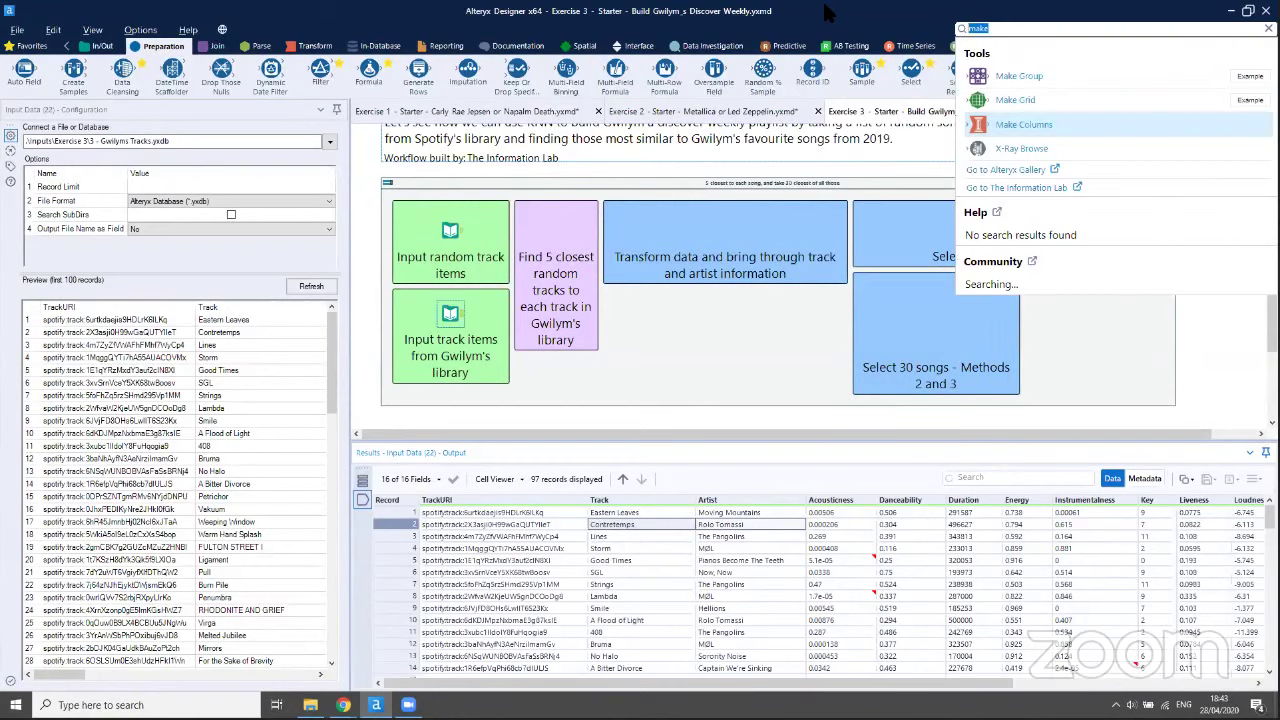
pyautogui.write('nearest')
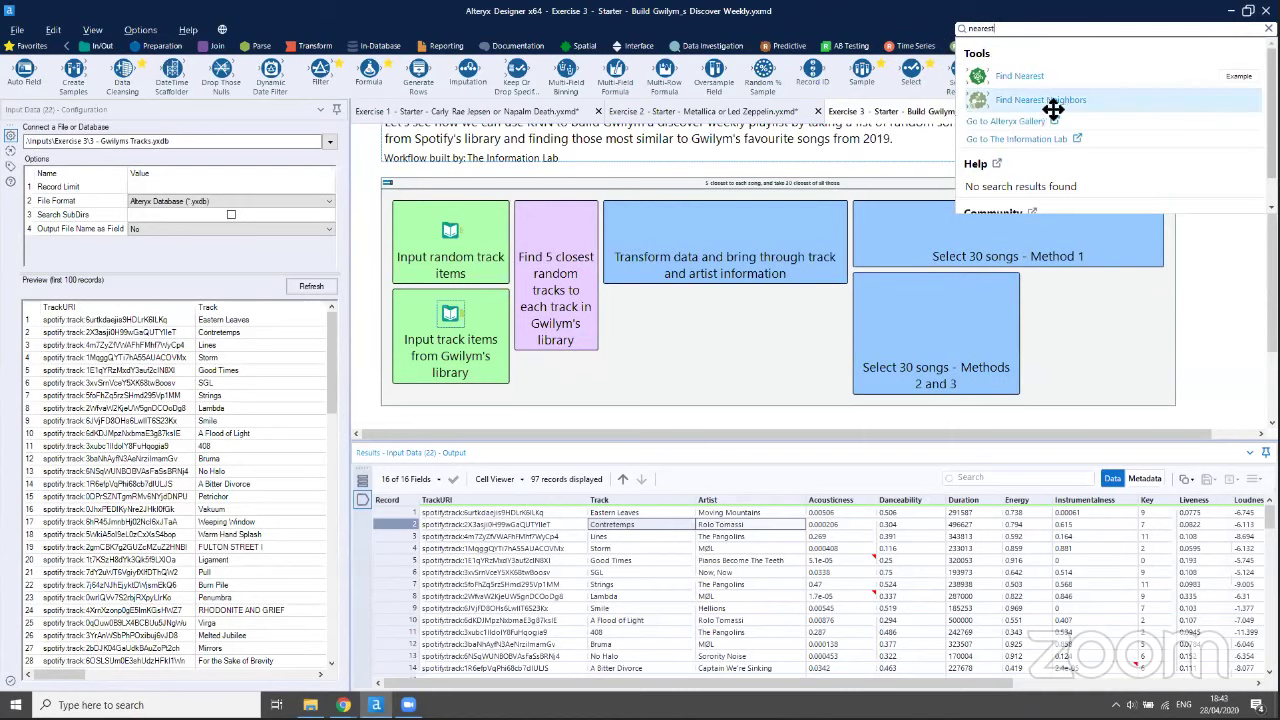
pyautogui.click(543, 228)
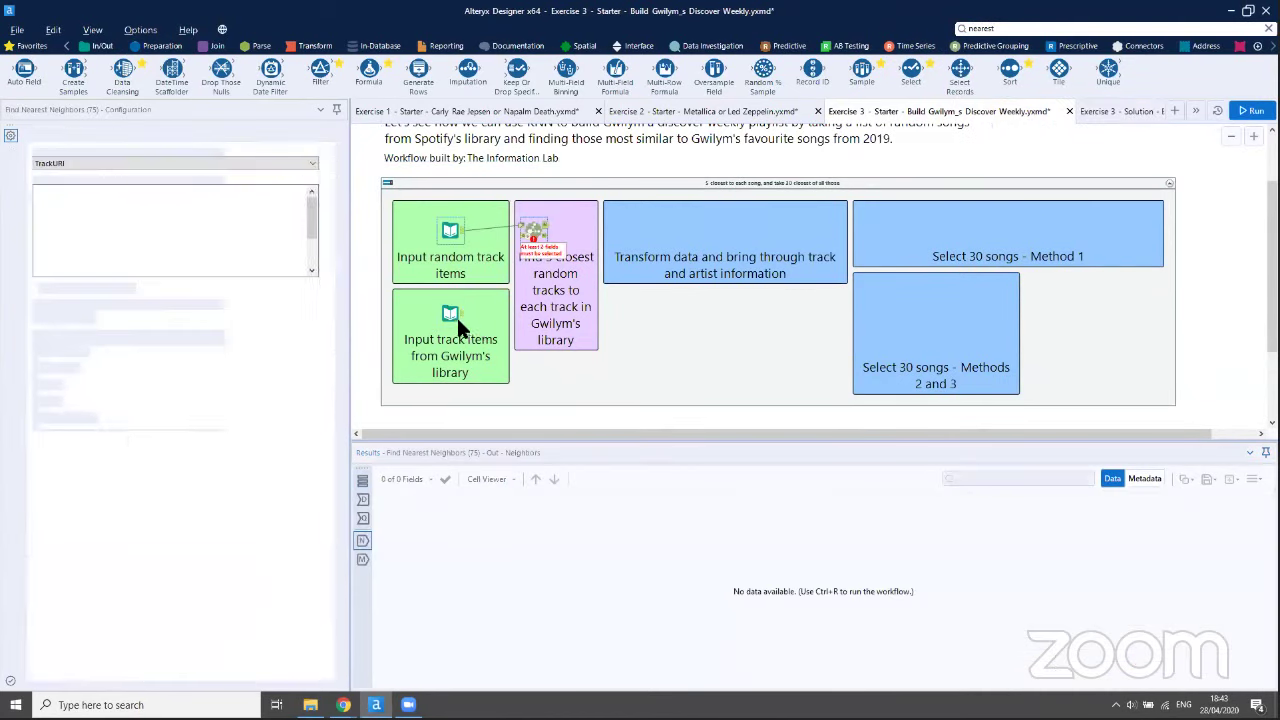
pyautogui.moveTo(460, 318); pyautogui.dragTo(537, 242)
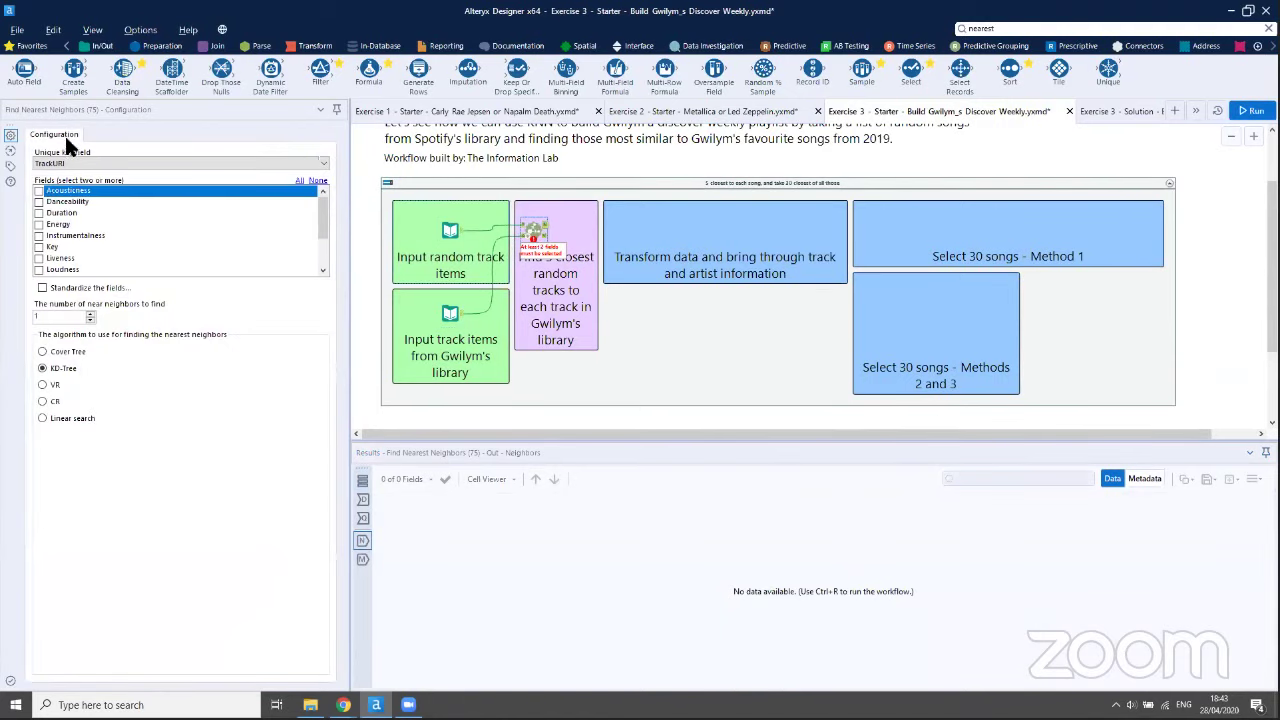
# Configure Find Nearest Neighbors with all fields, z-score standardization and 5 neighbors, center it in its container, and run the workflow
pyautogui.click(300, 181)
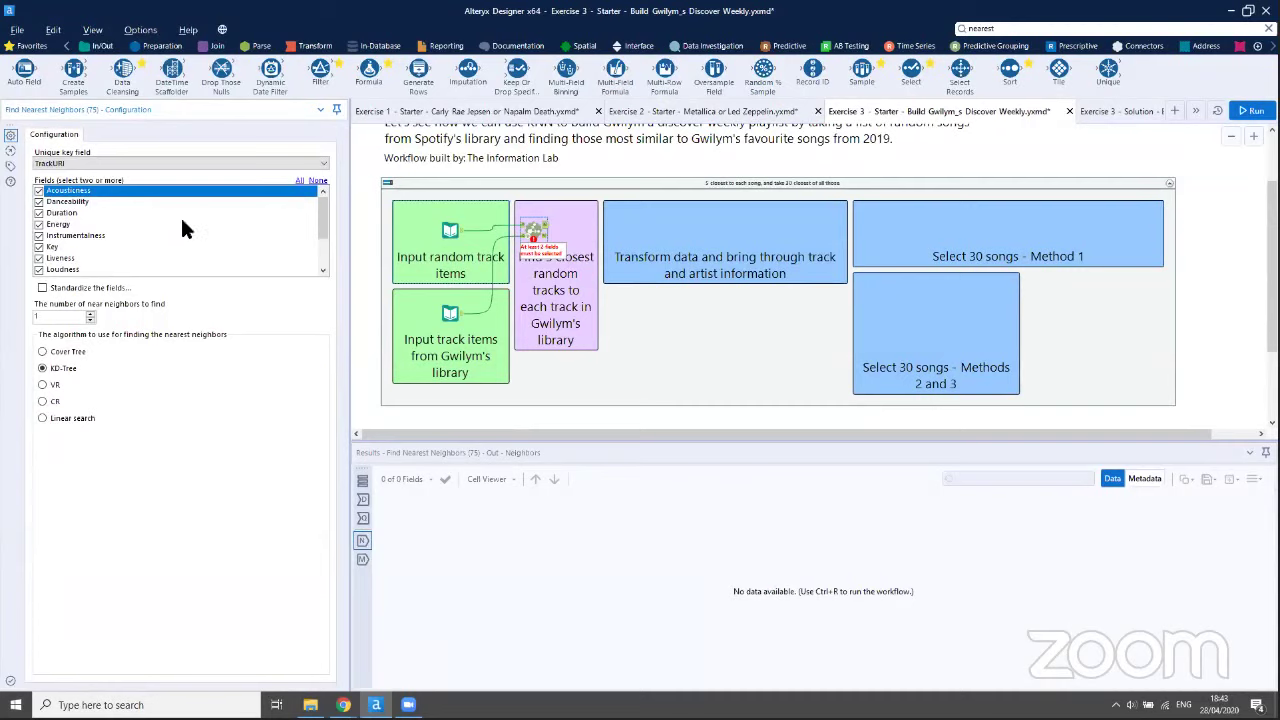
pyautogui.moveTo(321, 223); pyautogui.dragTo(324, 266)
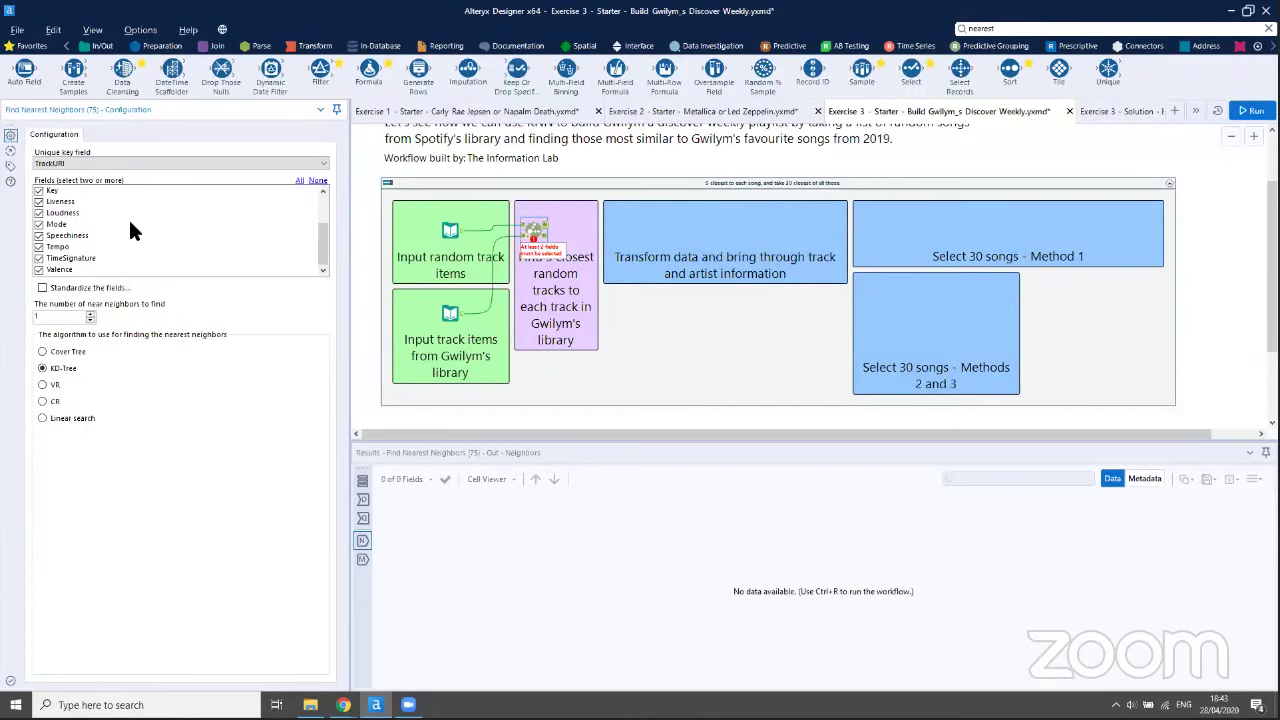
pyautogui.click(41, 288)
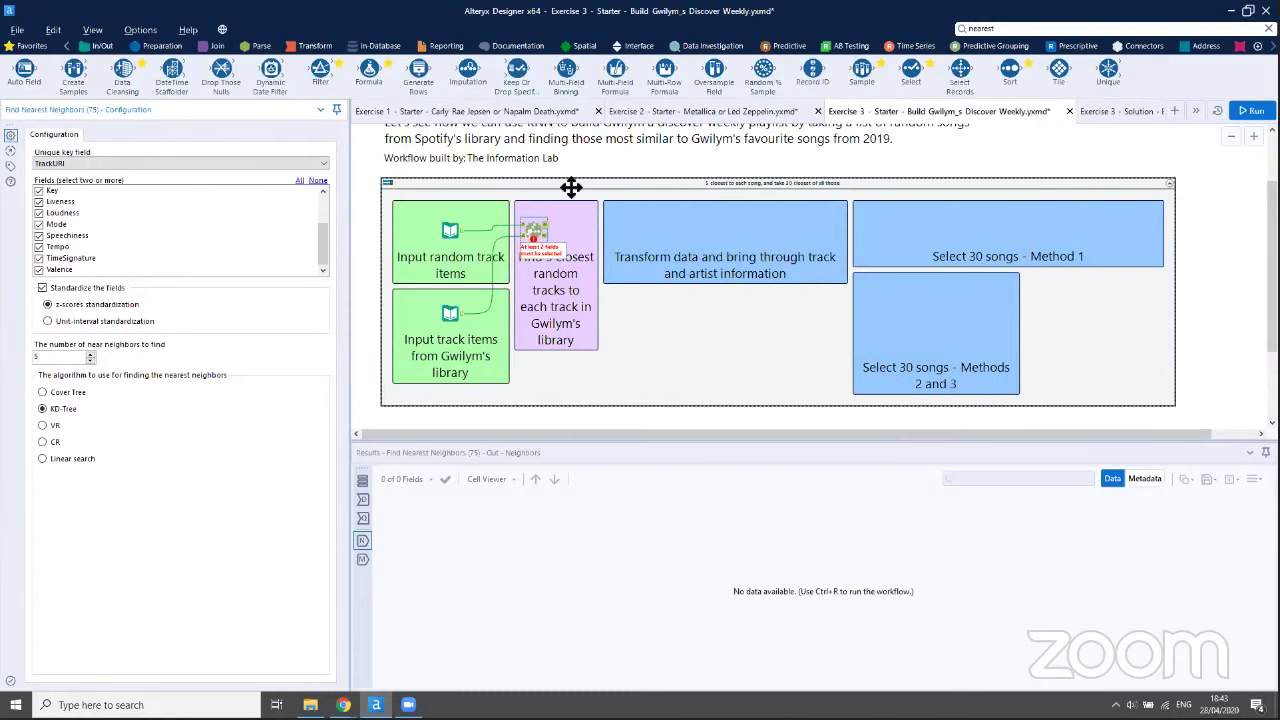
pyautogui.moveTo(535, 230); pyautogui.dragTo(555, 229)
pyautogui.hotkey('ctrl', 'r')
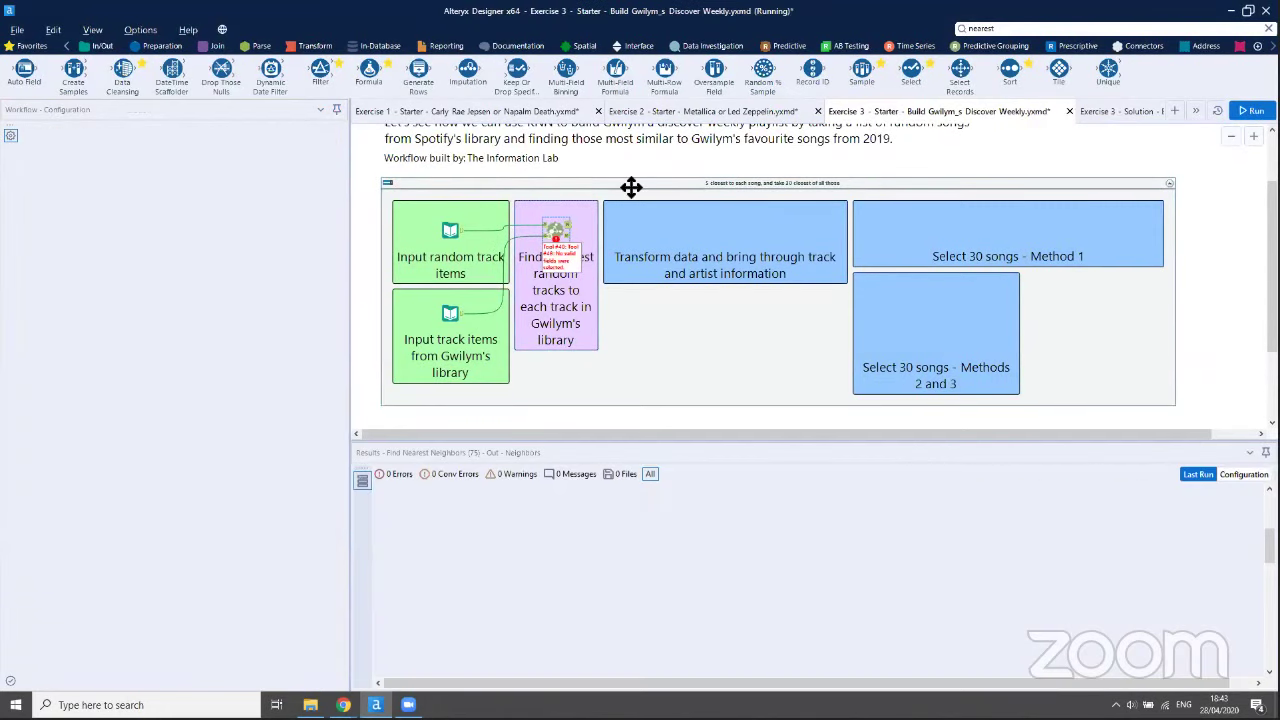
# Copy the Transpose, Make Columns and Select tools from Exercise 2 into Exercise 3's transform container and connect them to the neighbors output
pyautogui.click(745, 112)
pyautogui.click(424, 268)
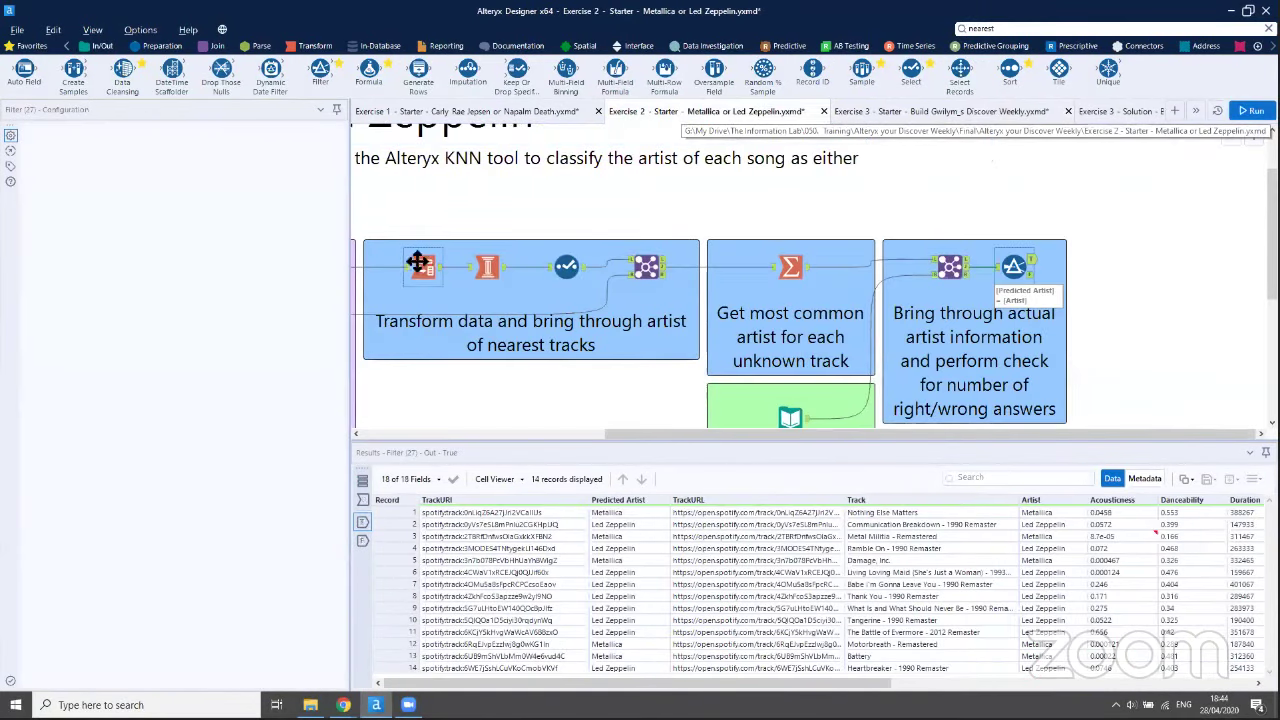
pyautogui.click(566, 266)
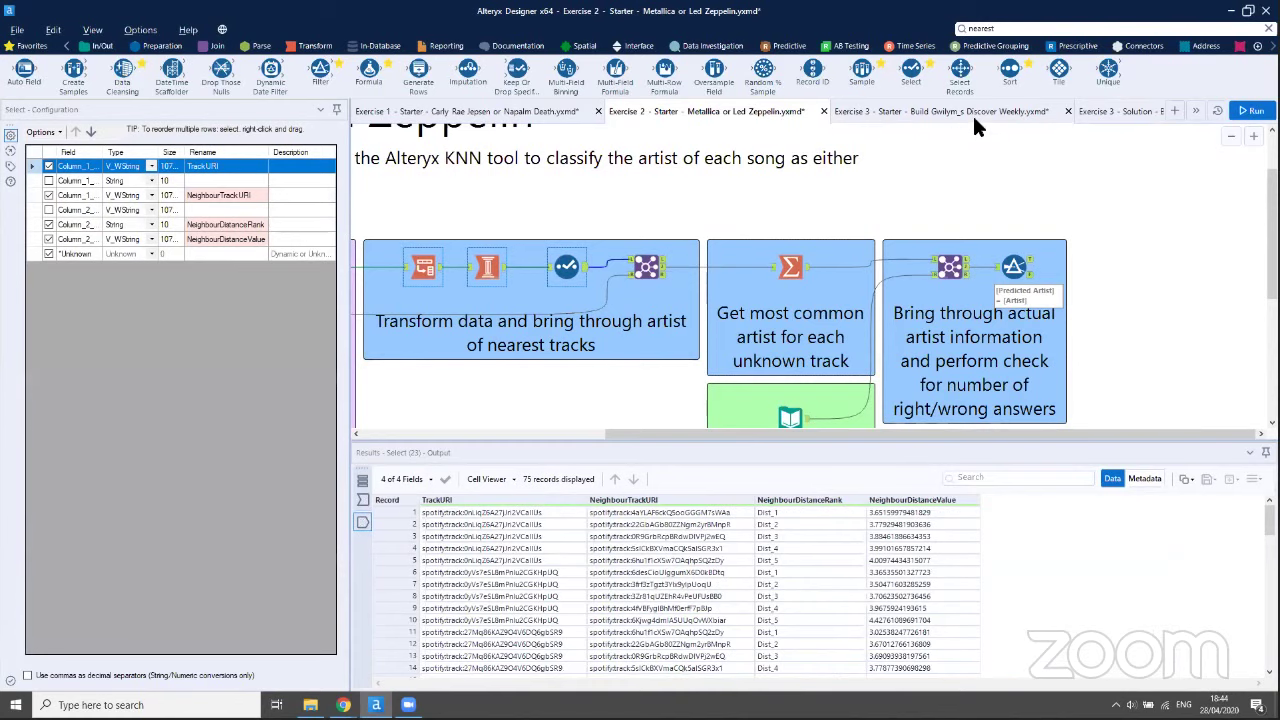
pyautogui.click(974, 114)
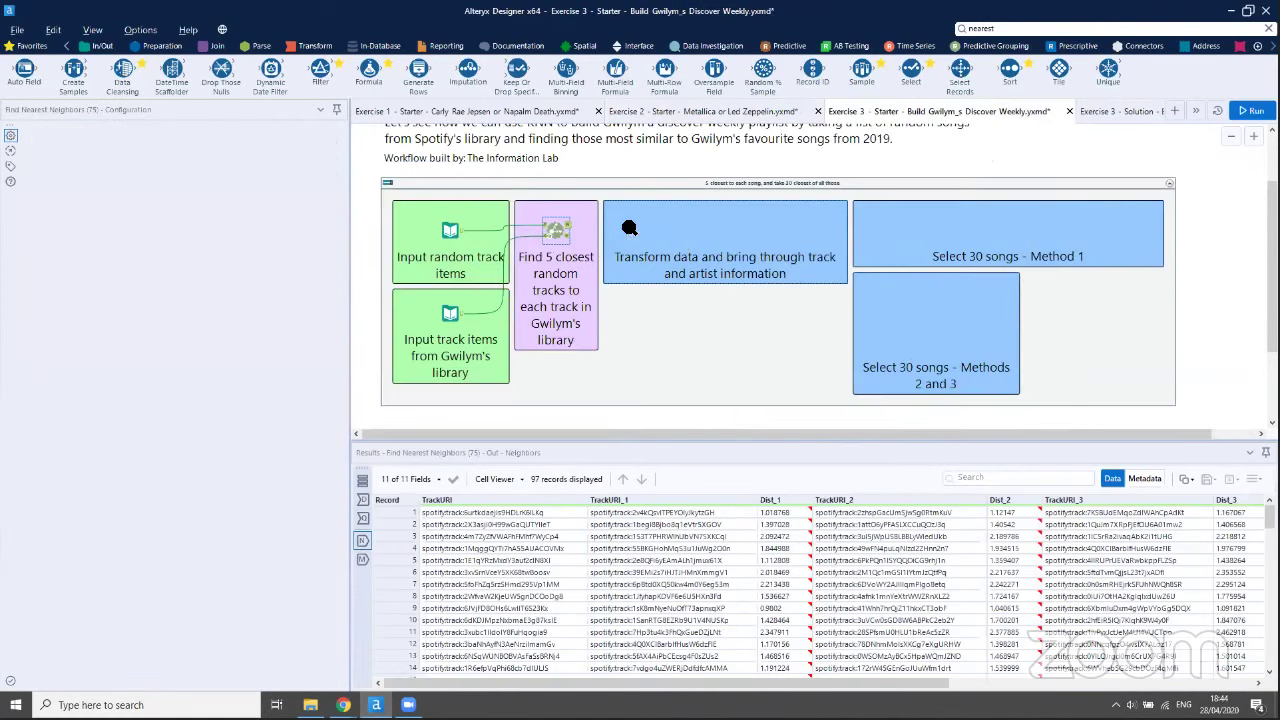
pyautogui.rightClick(629, 228)
pyautogui.click(670, 267)
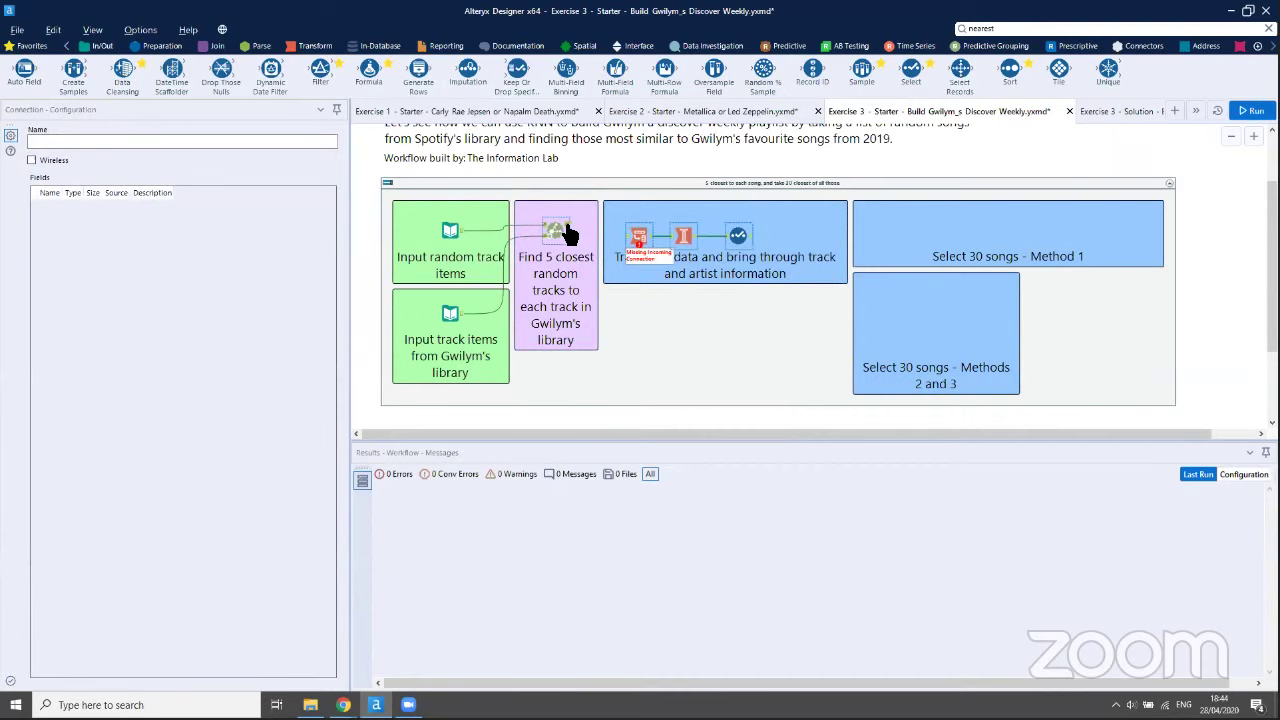
pyautogui.moveTo(568, 234); pyautogui.dragTo(639, 236)
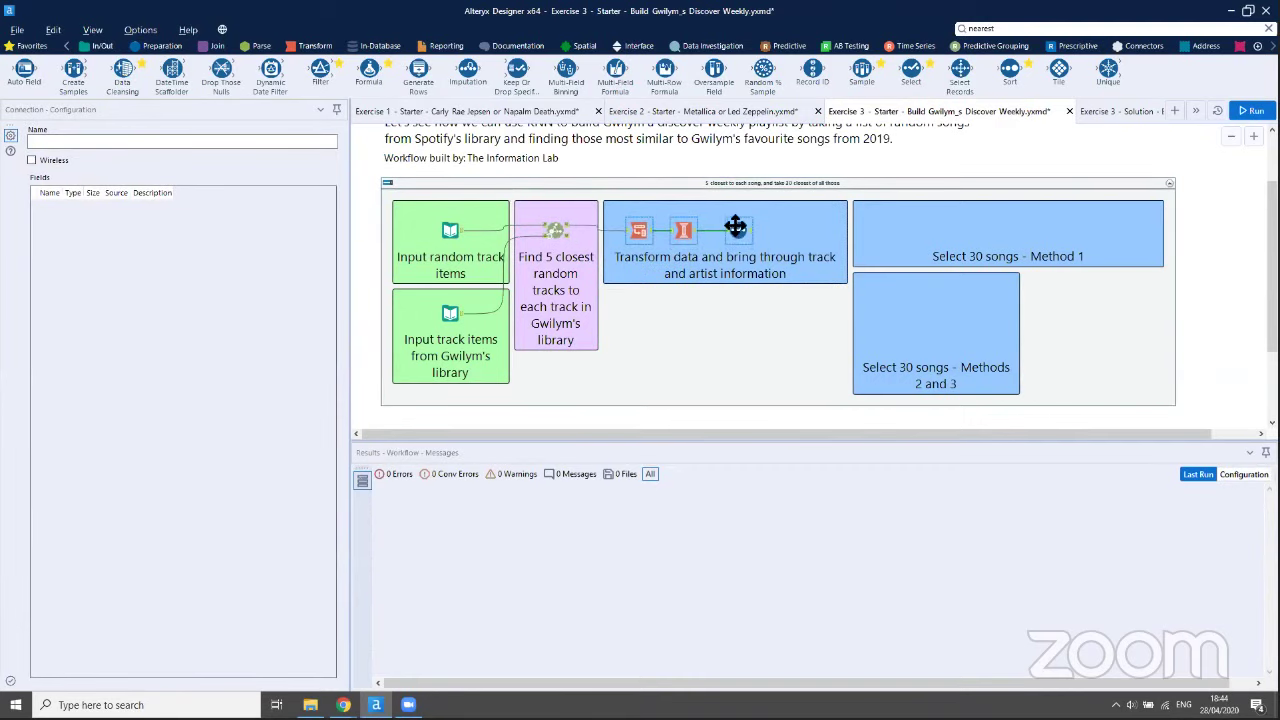
# Add a Join tool after the Select tool and connect the library tracks to its right input
pyautogui.click(217, 46)
pyautogui.moveTo(172, 72); pyautogui.dragTo(794, 234)
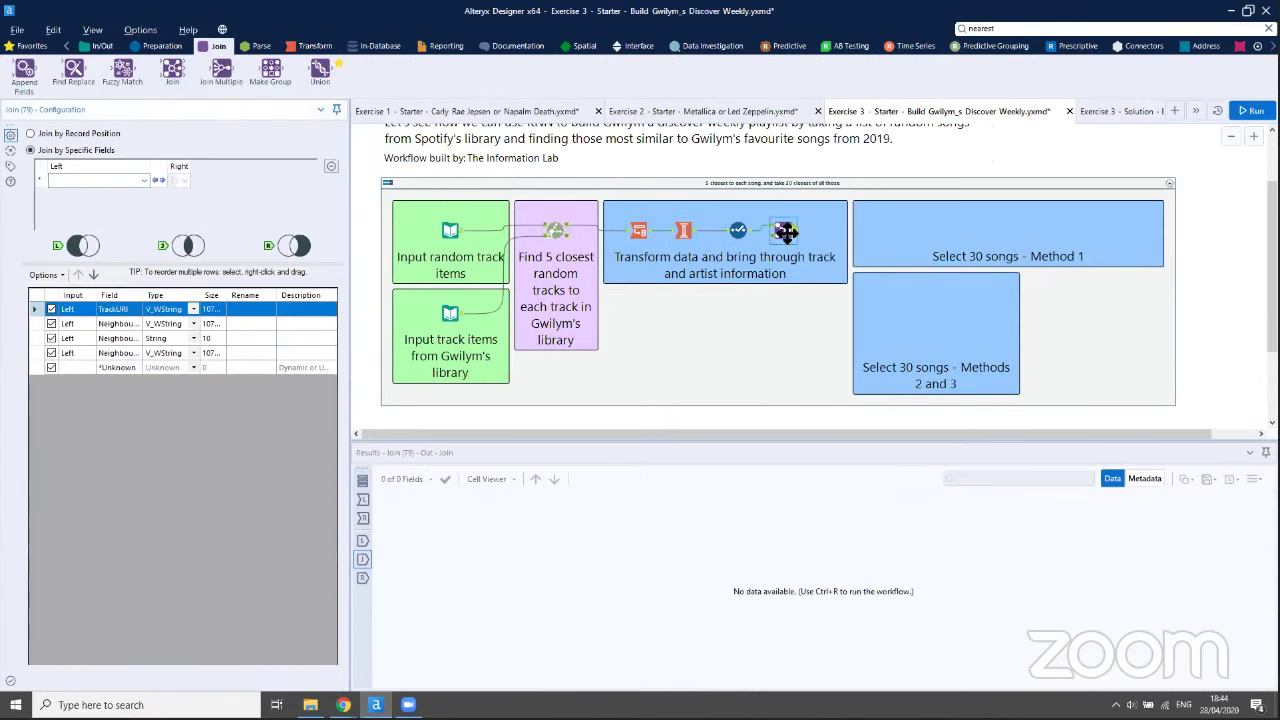
pyautogui.click(811, 184)
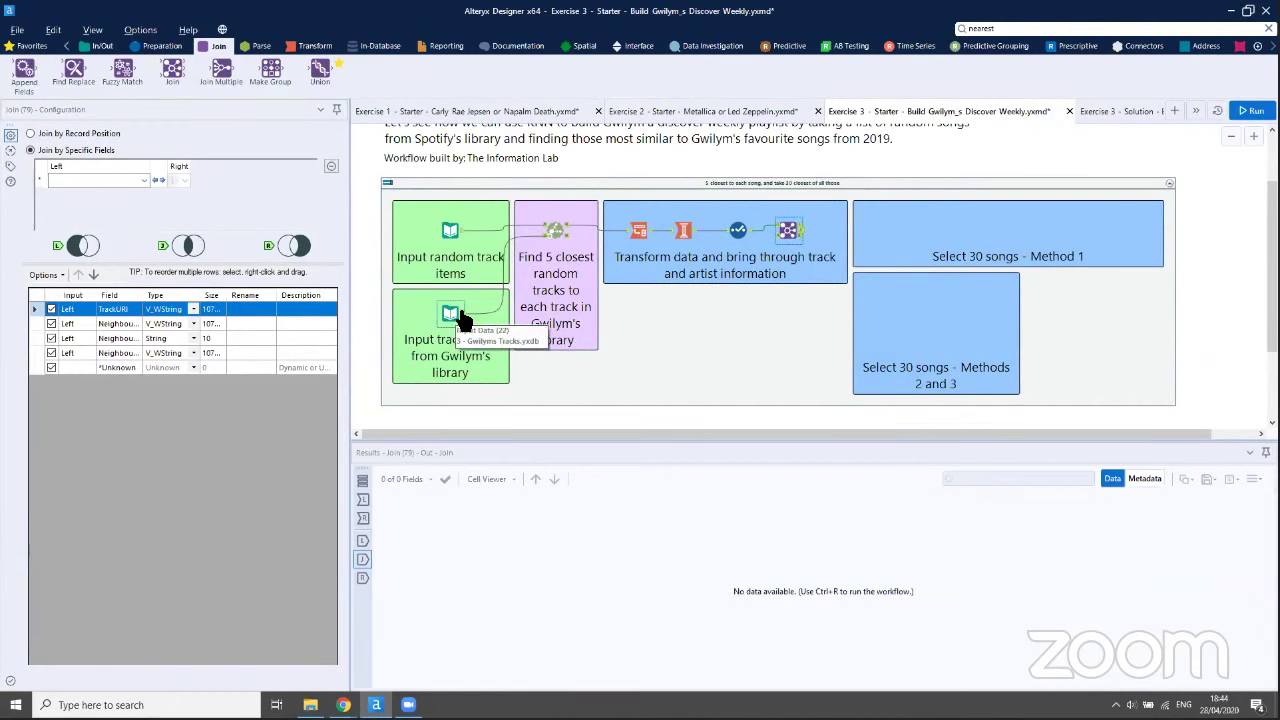
pyautogui.moveTo(460, 318); pyautogui.dragTo(767, 237)
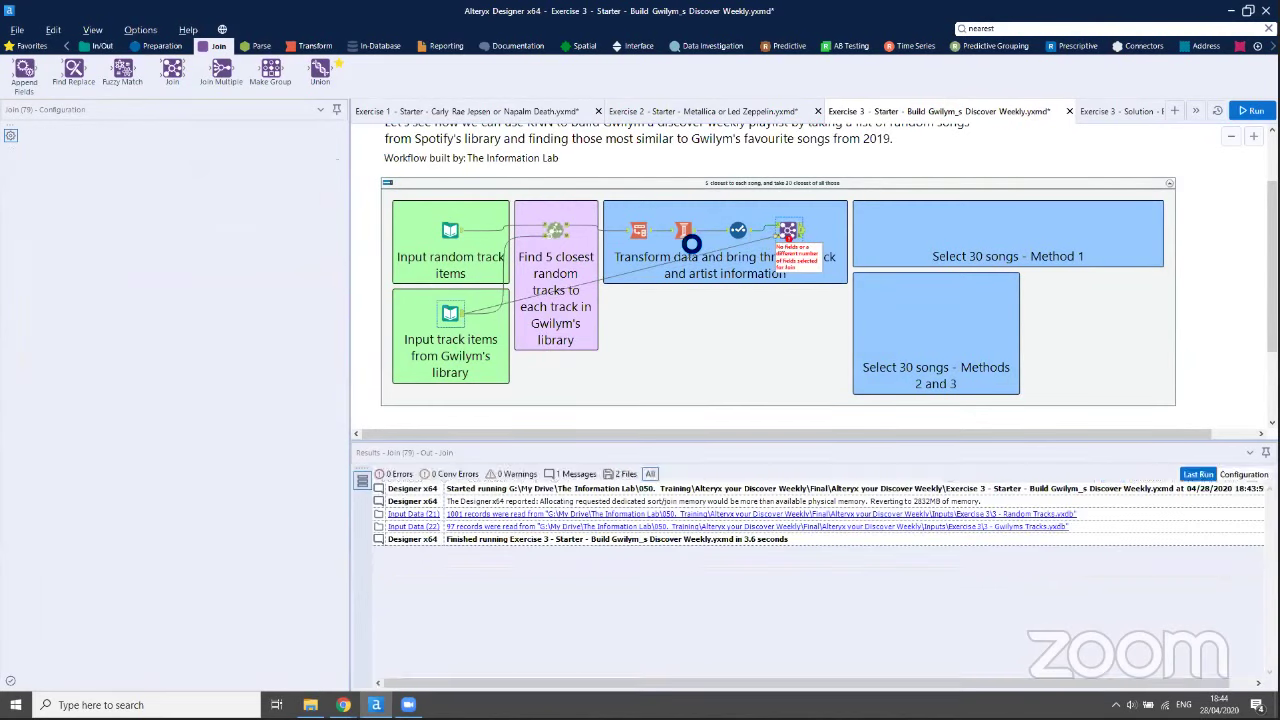
# Set the Join to match TrackURI on both inputs and exclude the duplicate right-hand TrackURI from the output
pyautogui.click(130, 179)
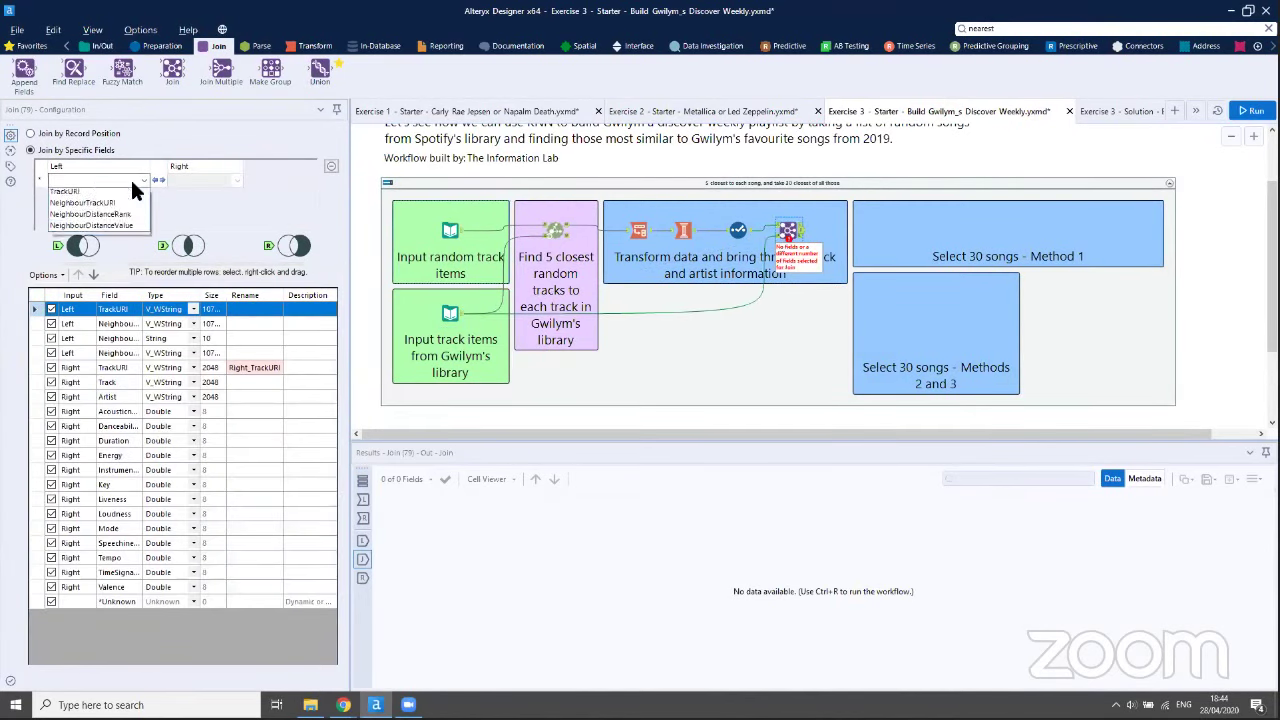
pyautogui.click(557, 235)
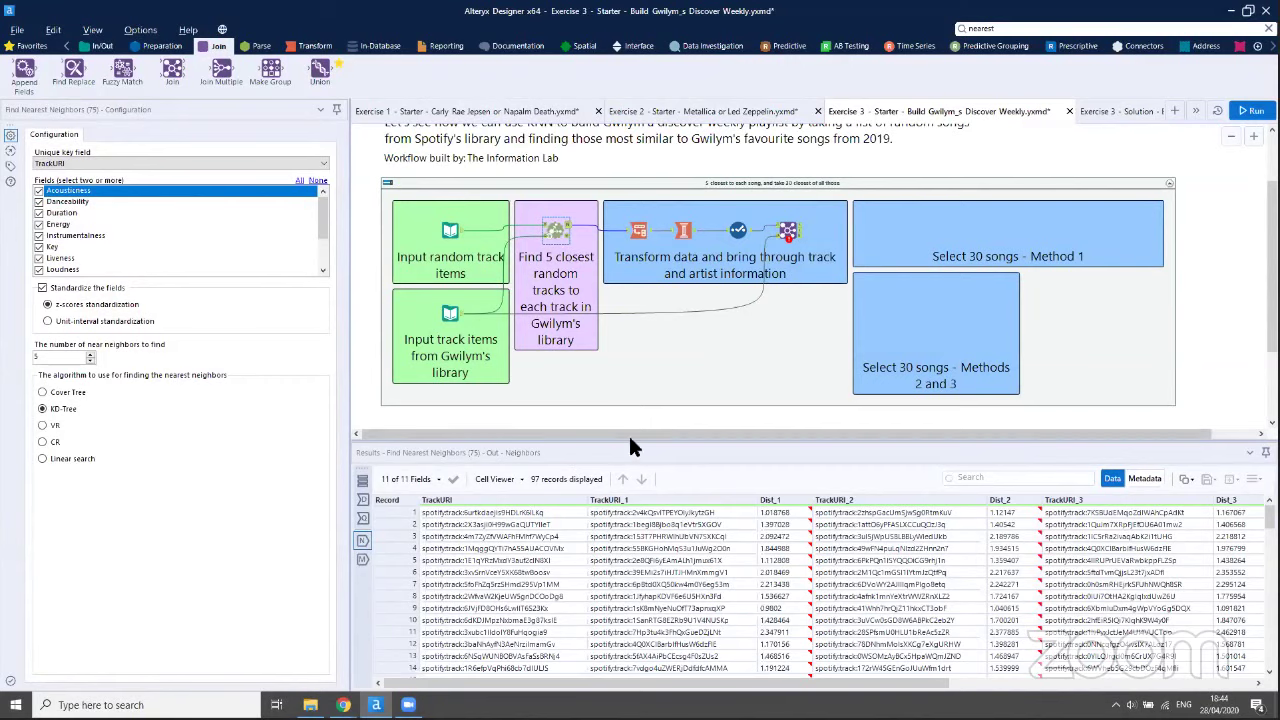
pyautogui.click(788, 231)
pyautogui.click(105, 181)
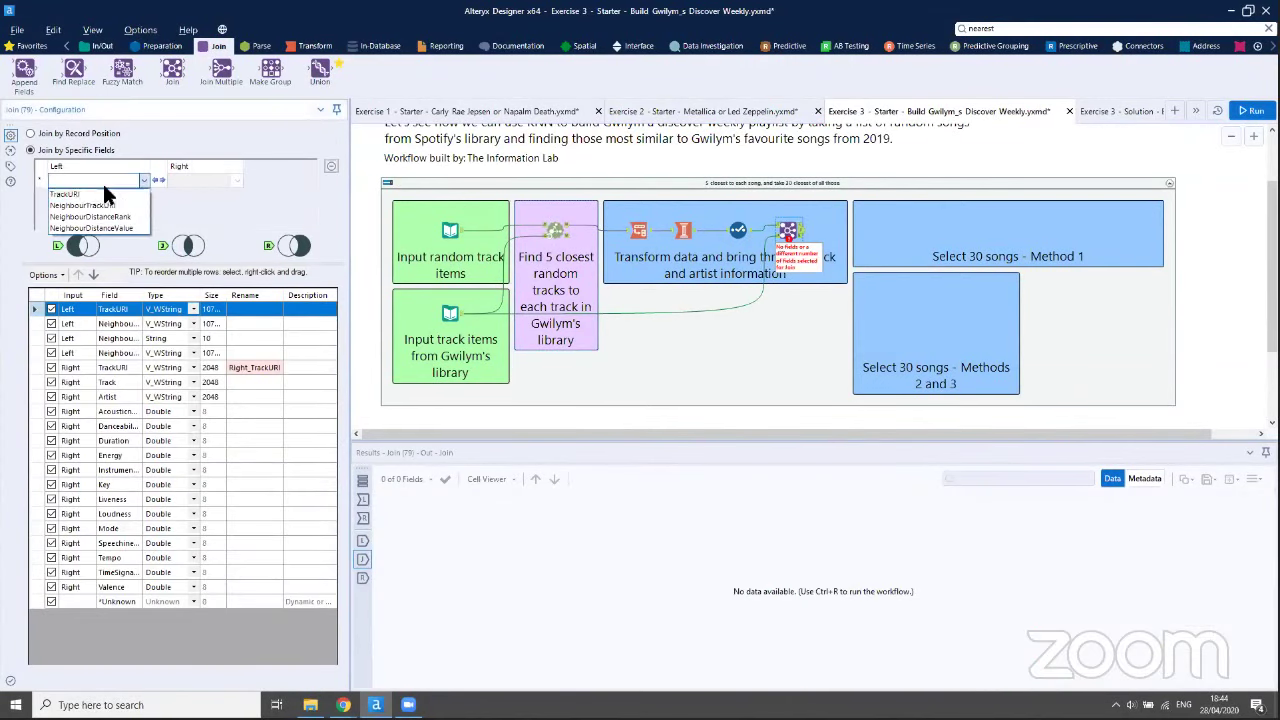
pyautogui.click(107, 194)
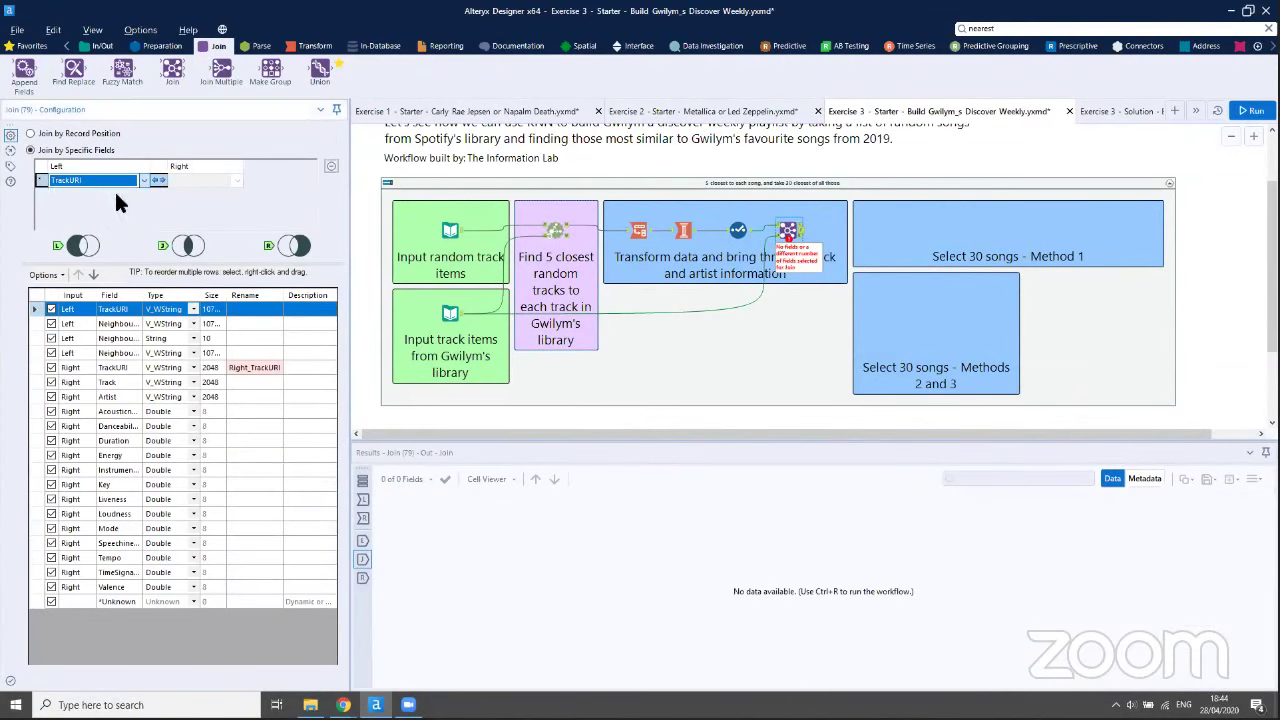
pyautogui.click(47, 274)
pyautogui.click(88, 517)
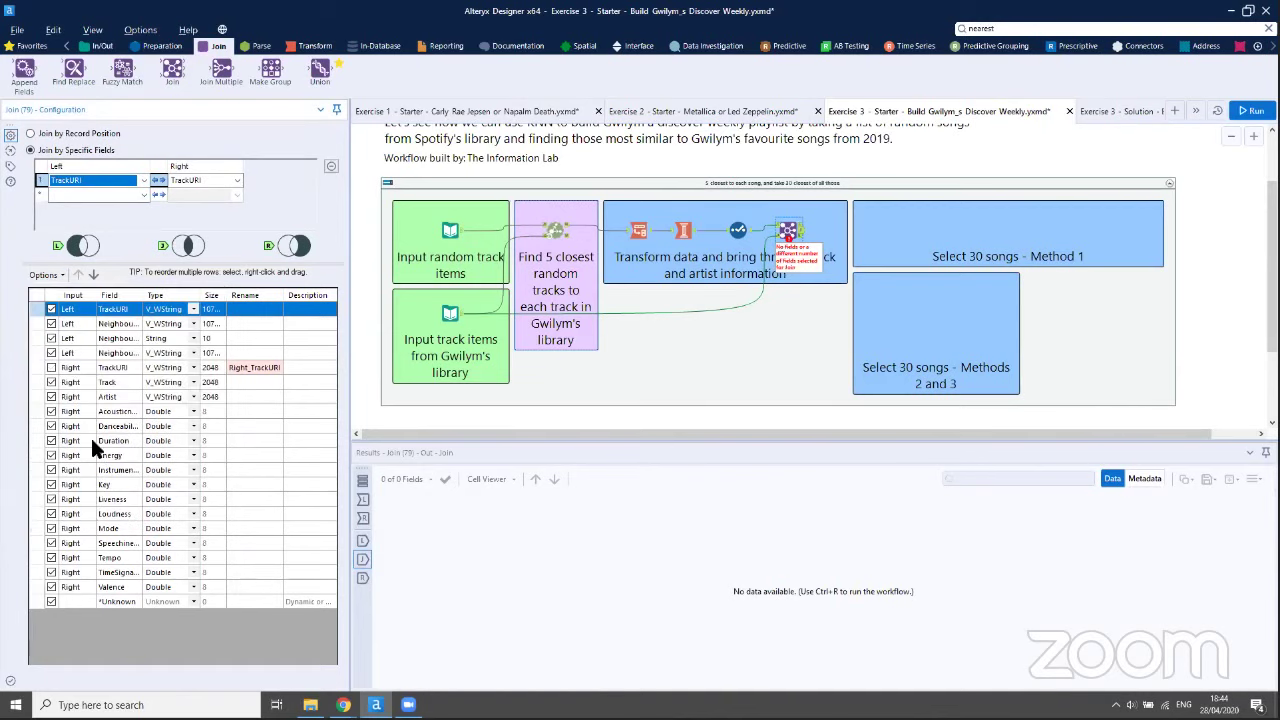
# Exclude all right-input audio feature fields from Acousticness through Valence from the Join output, keeping Track and Artist
pyautogui.click(43, 411)
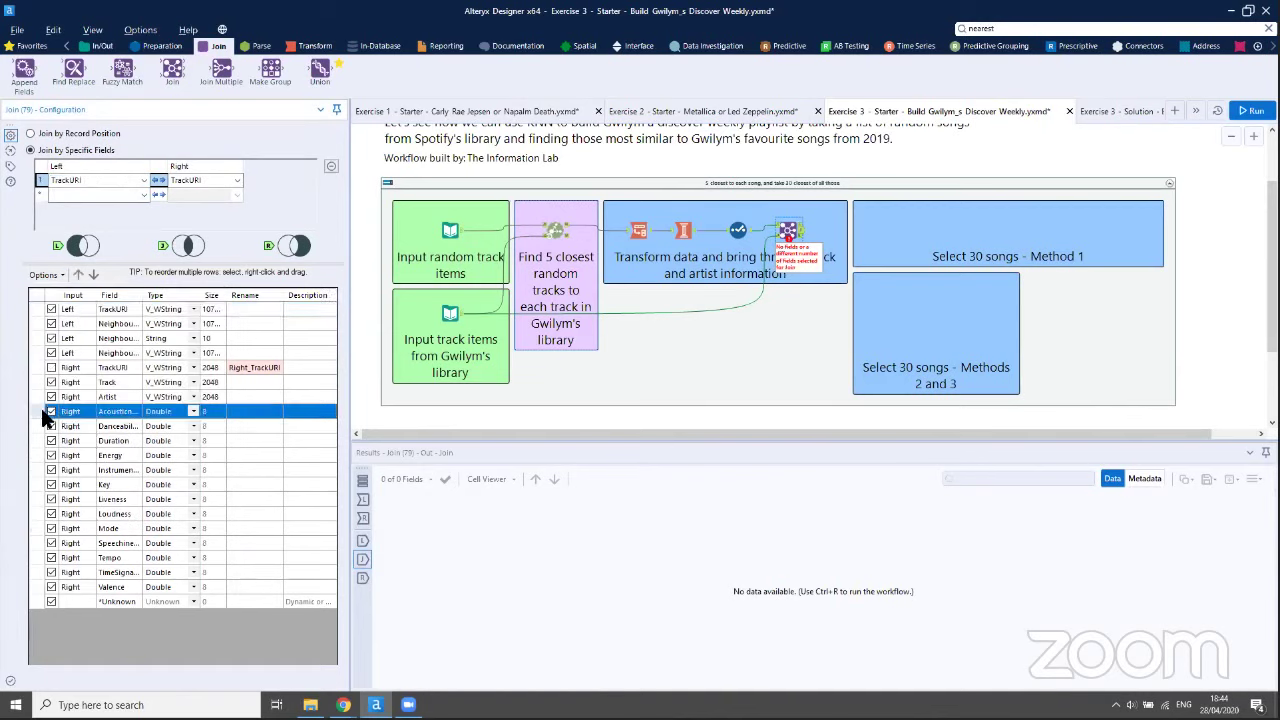
pyautogui.keyDown('shift'); pyautogui.click(40, 594); pyautogui.keyUp('shift')
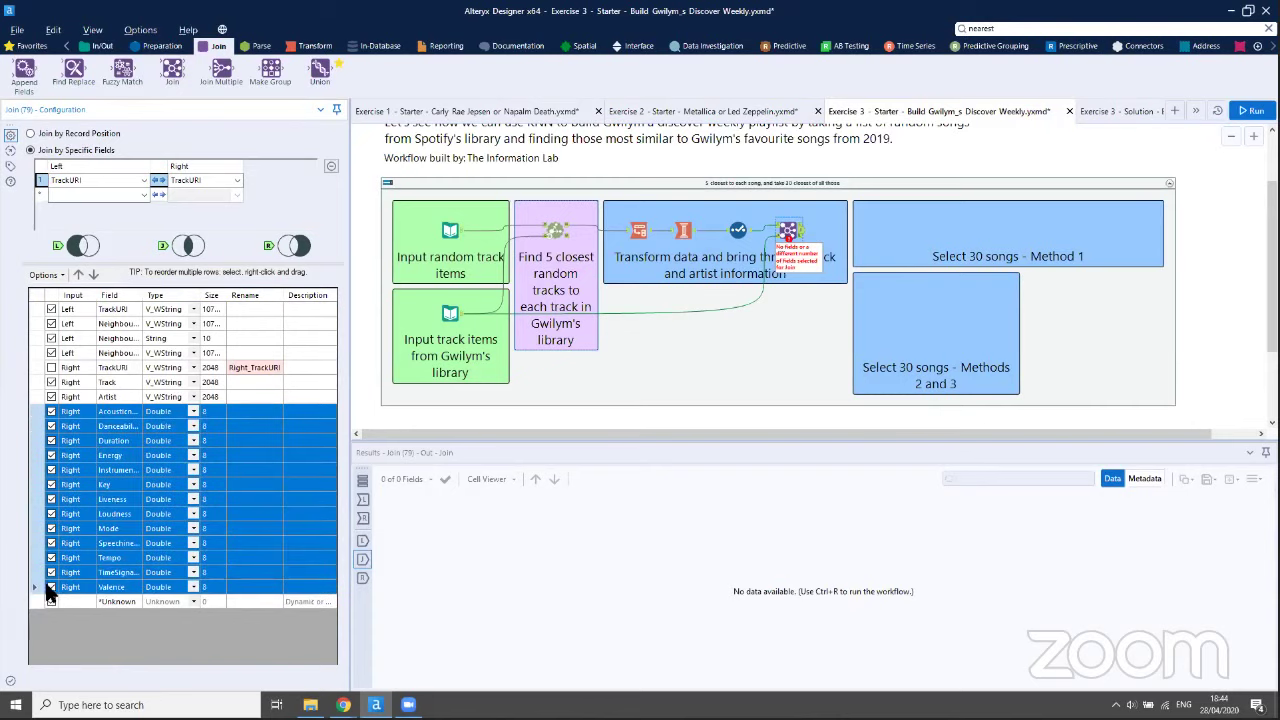
pyautogui.click(51, 587)
pyautogui.click(50, 572)
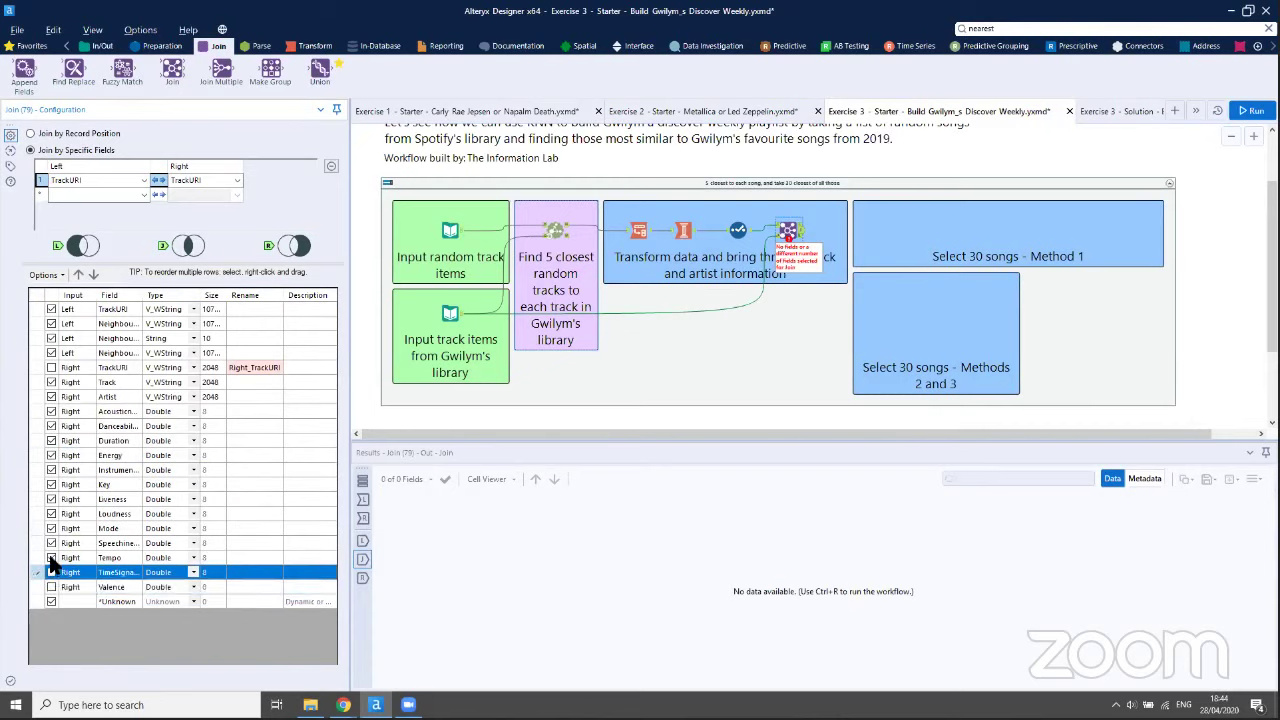
pyautogui.click(50, 557)
pyautogui.click(50, 543)
pyautogui.click(50, 528)
pyautogui.click(50, 513)
pyautogui.click(51, 499)
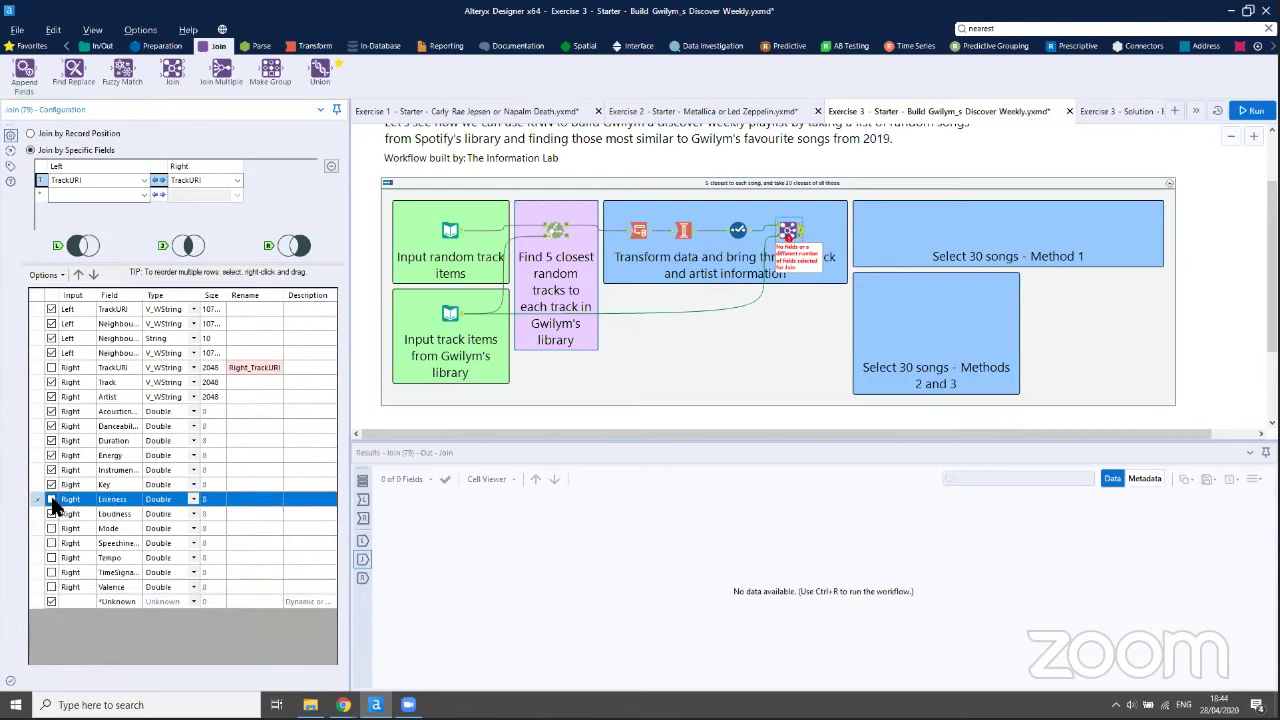
pyautogui.click(50, 484)
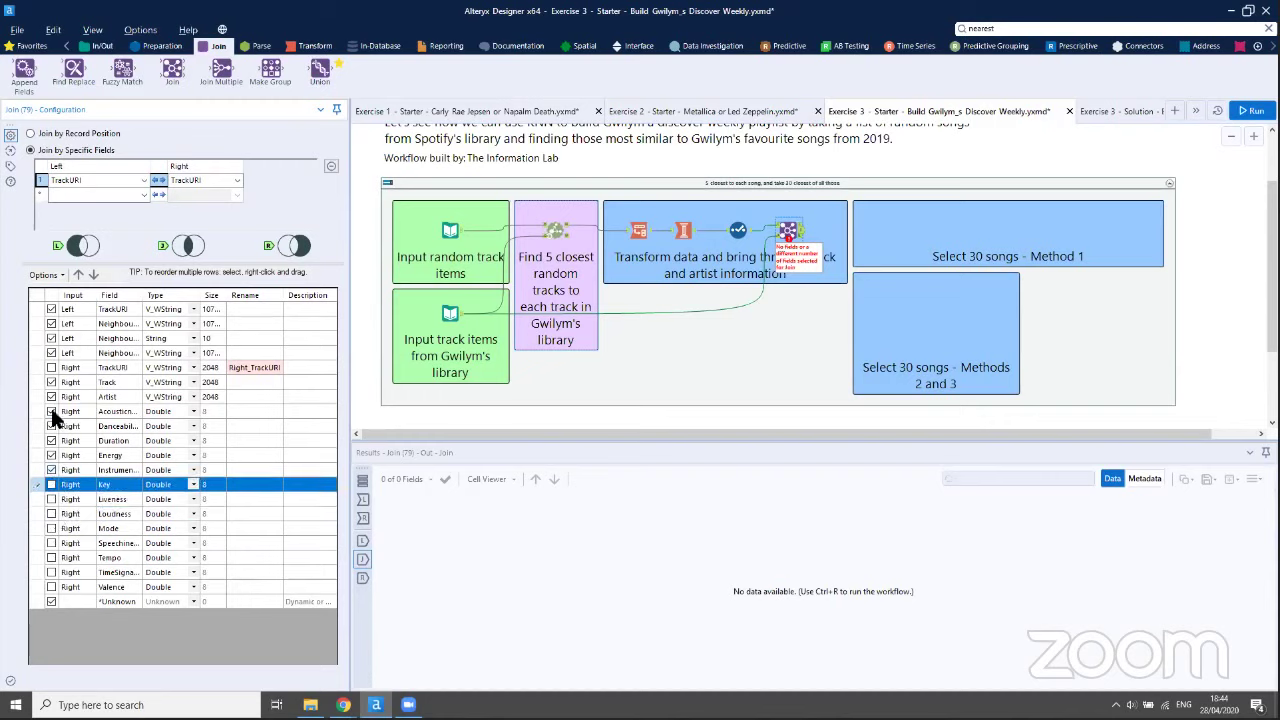
pyautogui.click(50, 411)
pyautogui.click(51, 426)
pyautogui.click(51, 440)
pyautogui.click(51, 426)
pyautogui.click(51, 455)
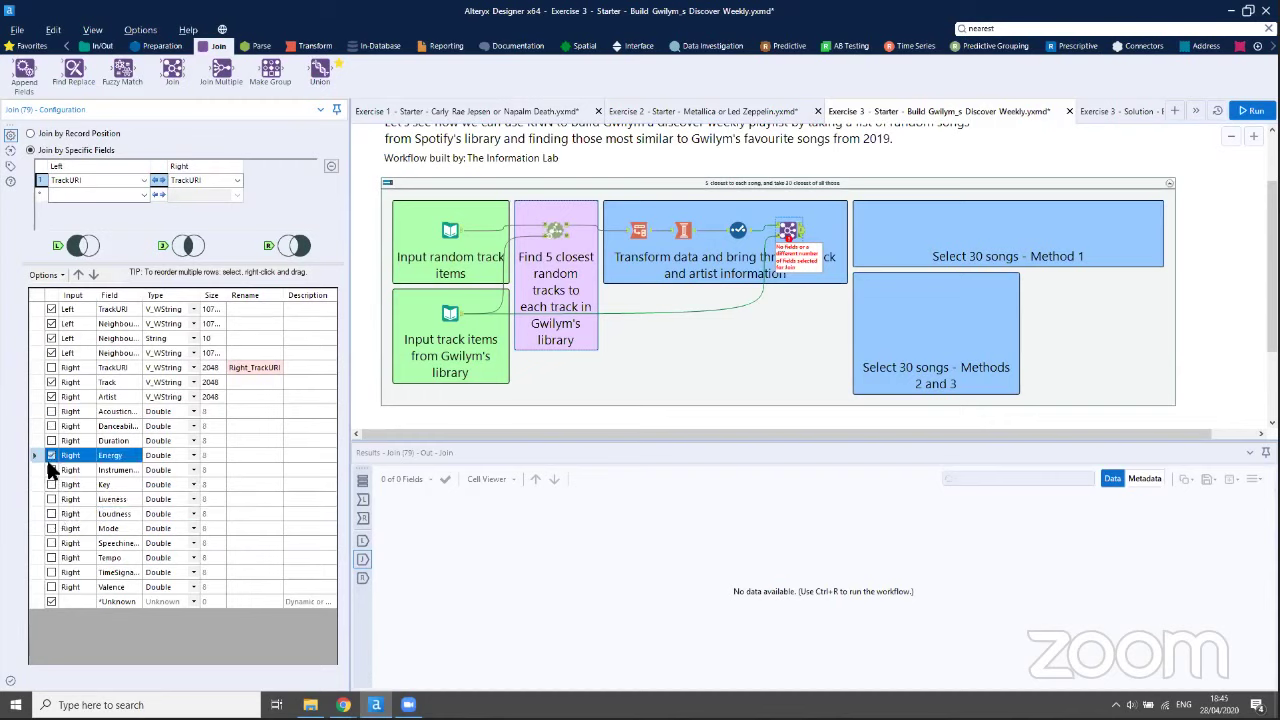
pyautogui.click(51, 469)
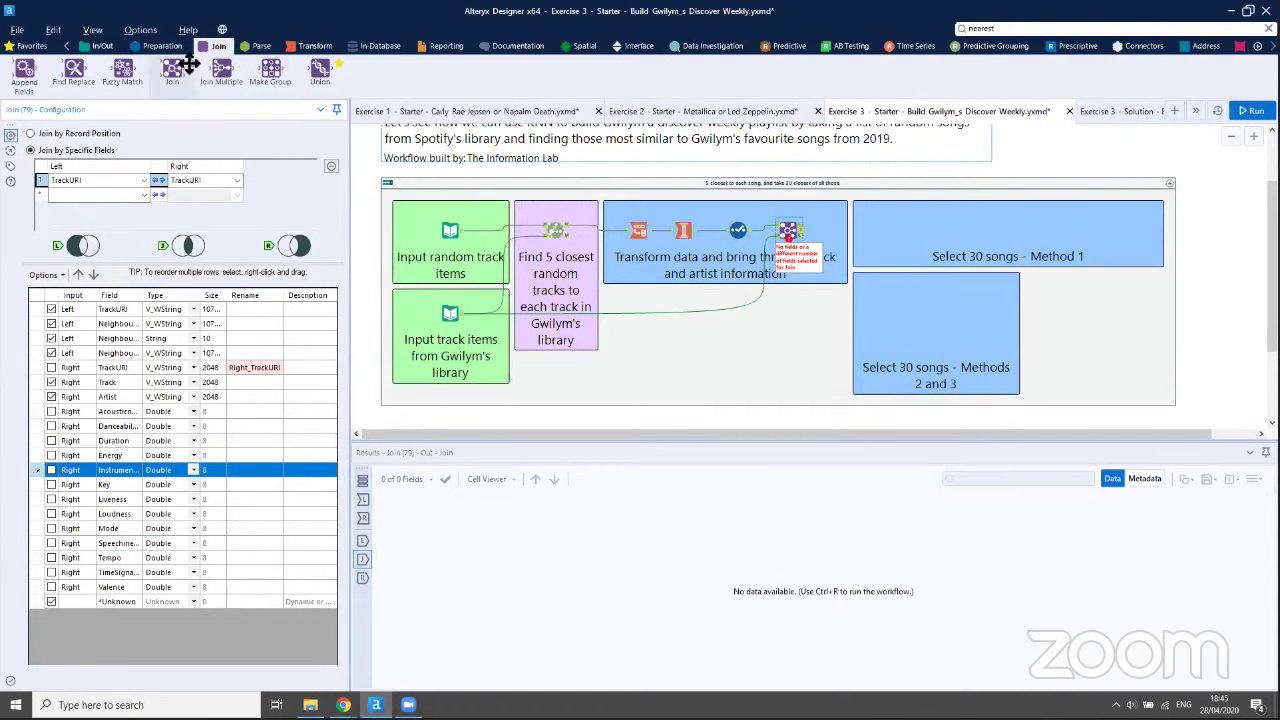
# Add a second Join after the first, feed the random tracks into its right input, and match NeighbourTrackURI to TrackURI
pyautogui.moveTo(182, 68); pyautogui.dragTo(832, 230)
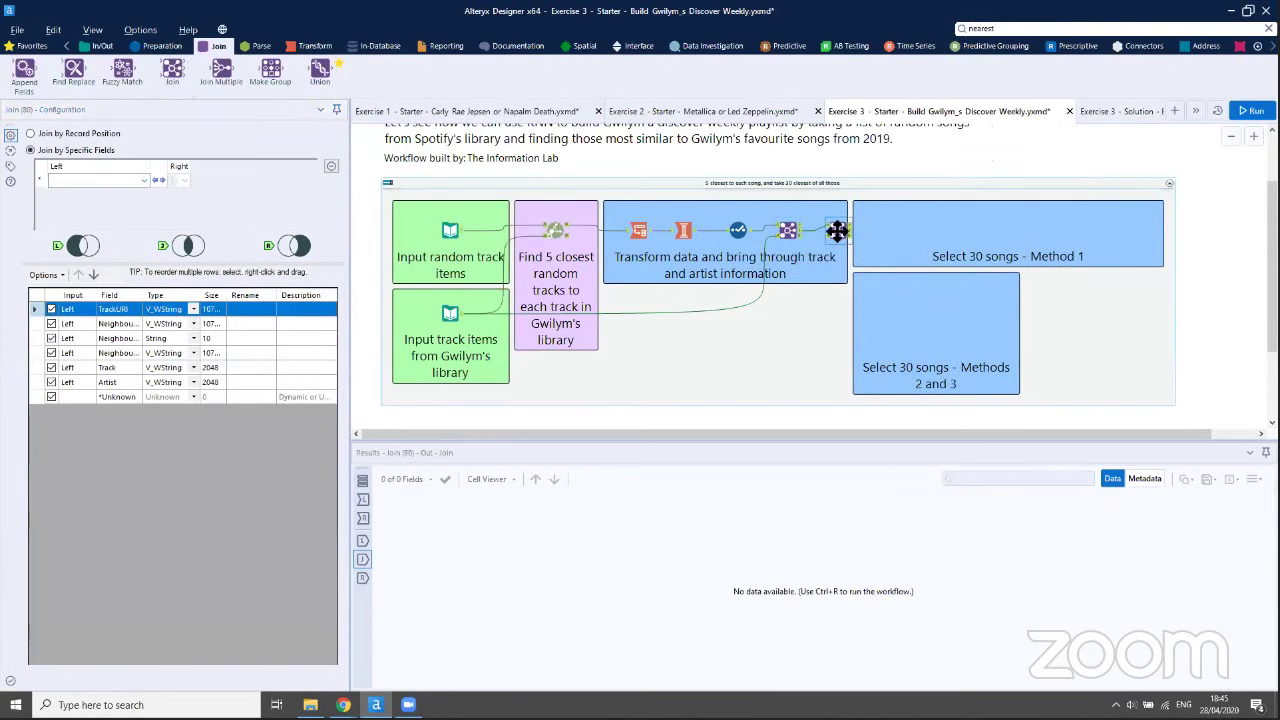
pyautogui.click(94, 180)
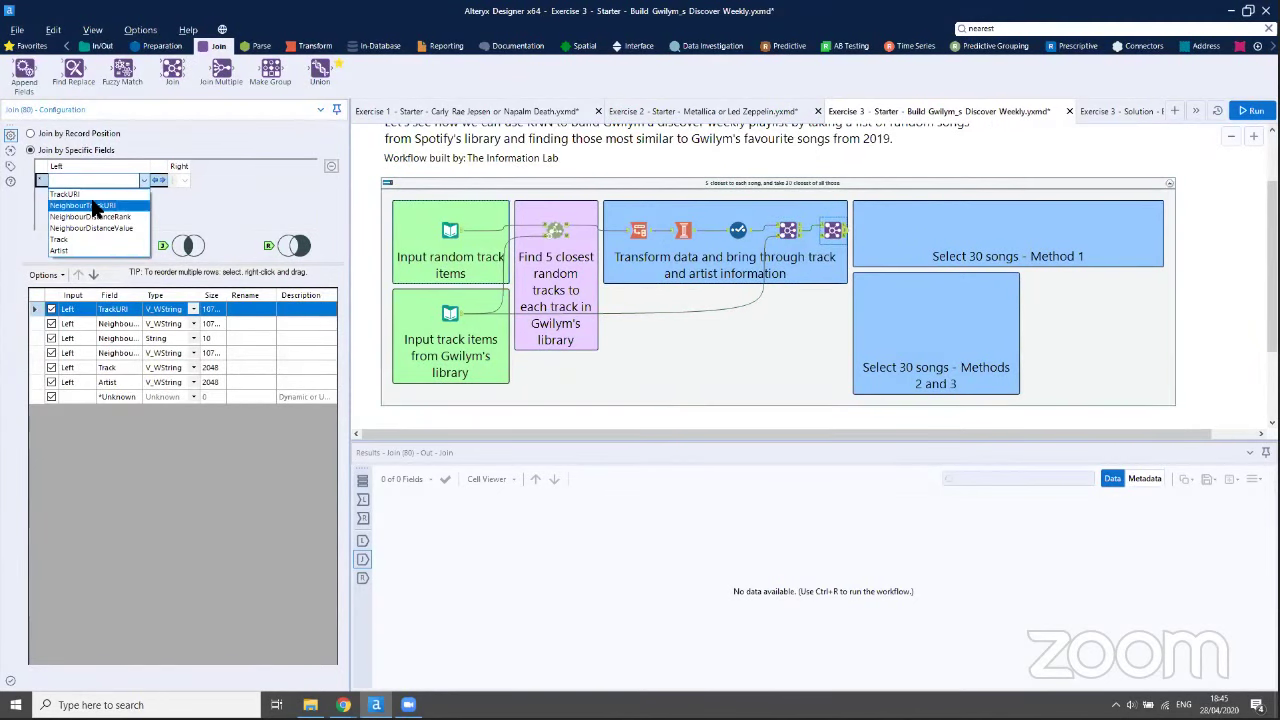
pyautogui.click(110, 204)
pyautogui.click(184, 183)
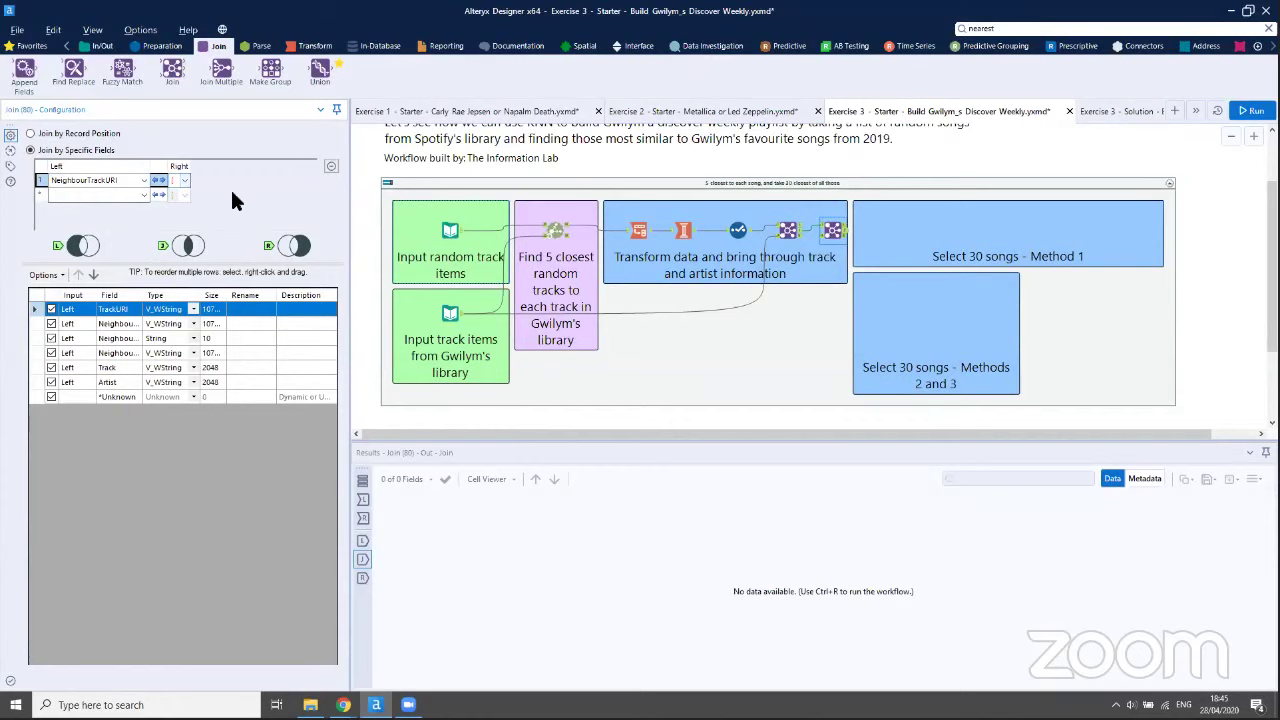
pyautogui.click(448, 236)
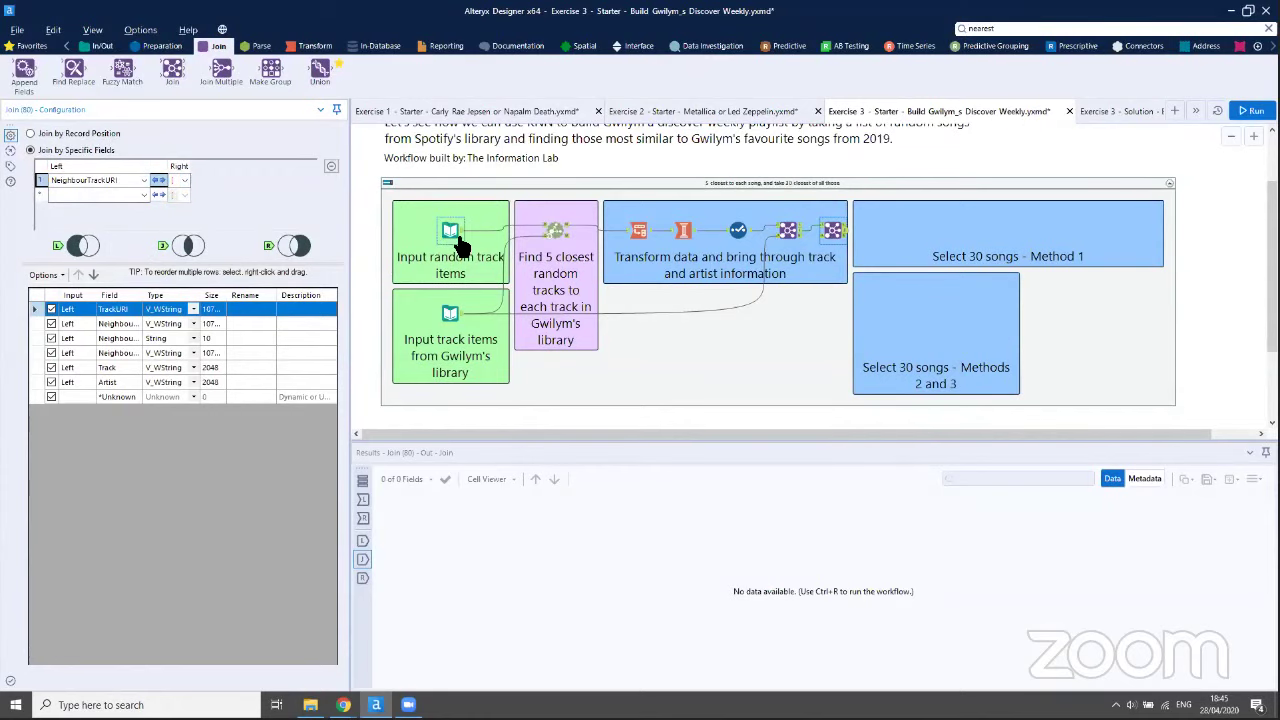
pyautogui.click(832, 232)
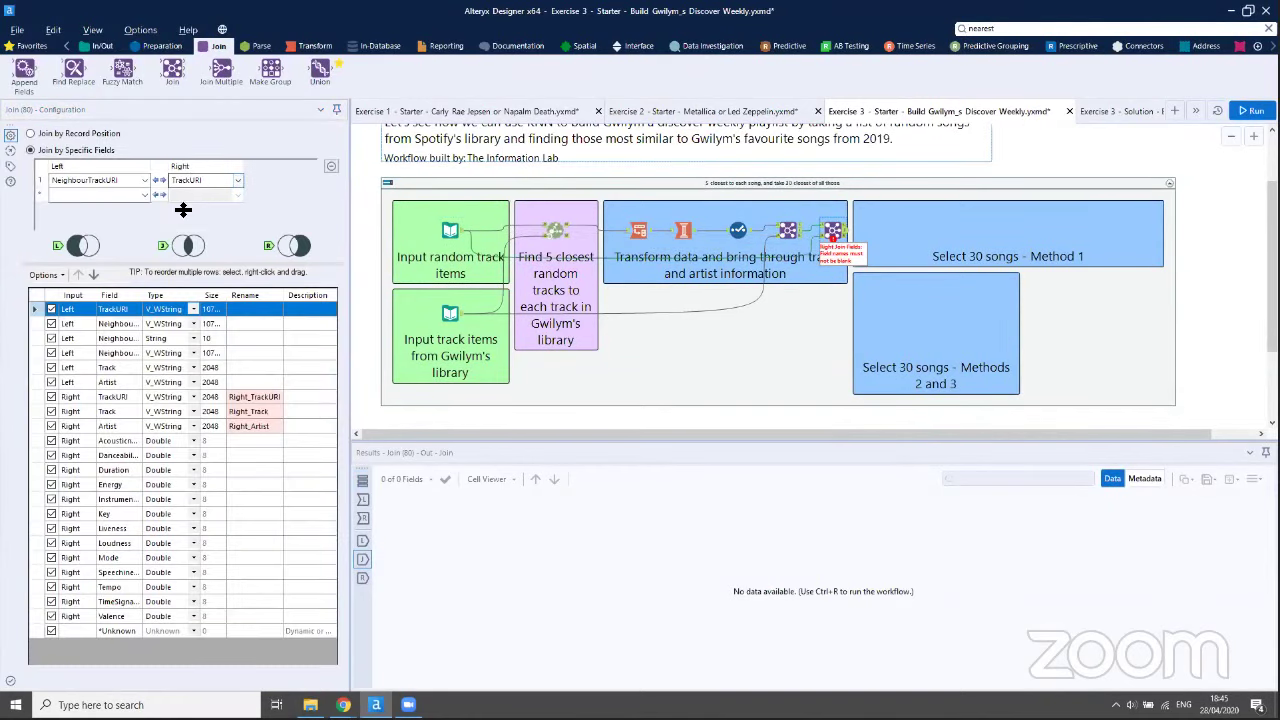
# In the second Join, exclude the right TrackURI and rename the right Track and Artist fields to NeighbourTrack and NeighbourArtist
pyautogui.click(51, 396)
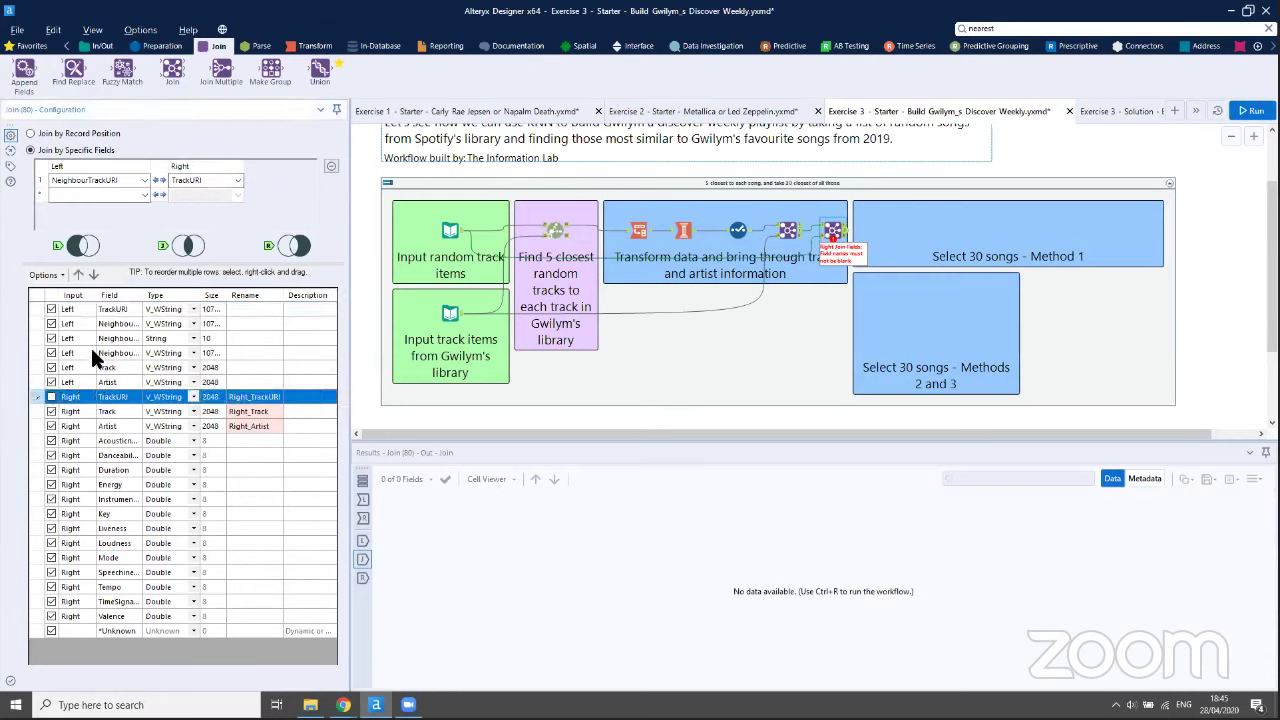
pyautogui.click(272, 408)
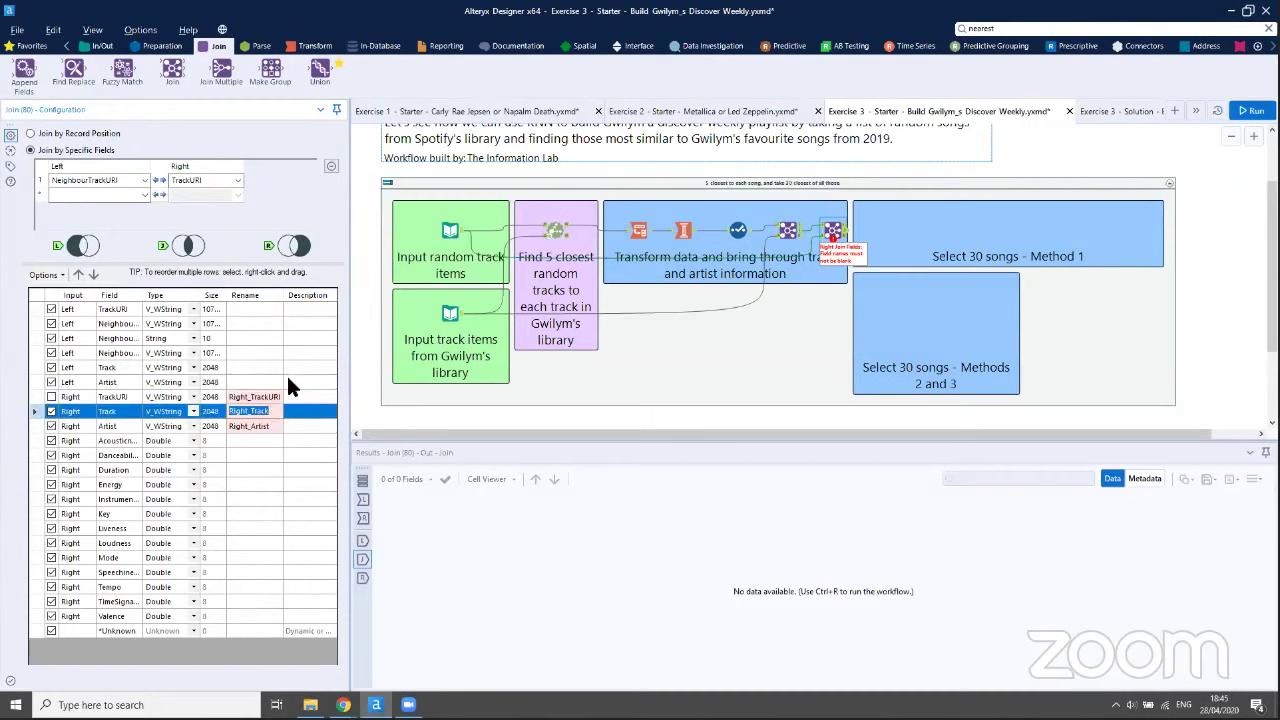
pyautogui.write('NeighbourTrack')
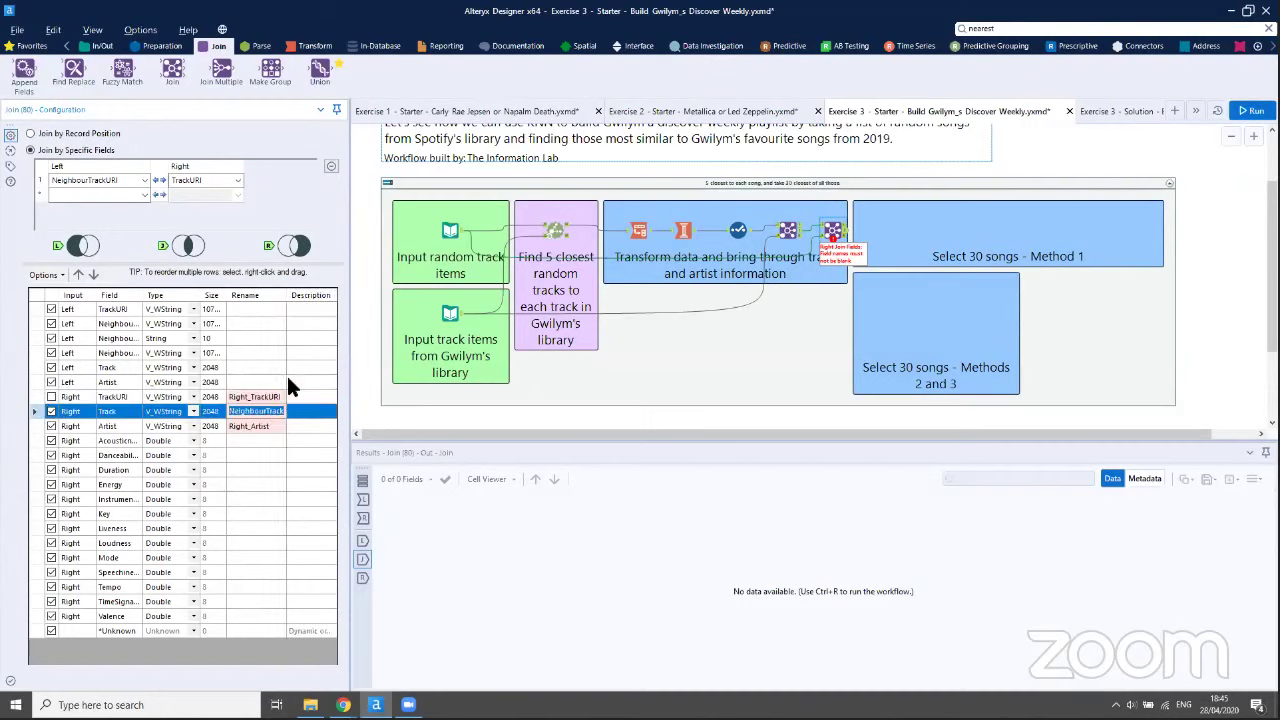
pyautogui.press('Down')
pyautogui.write('NeighbourArtist')
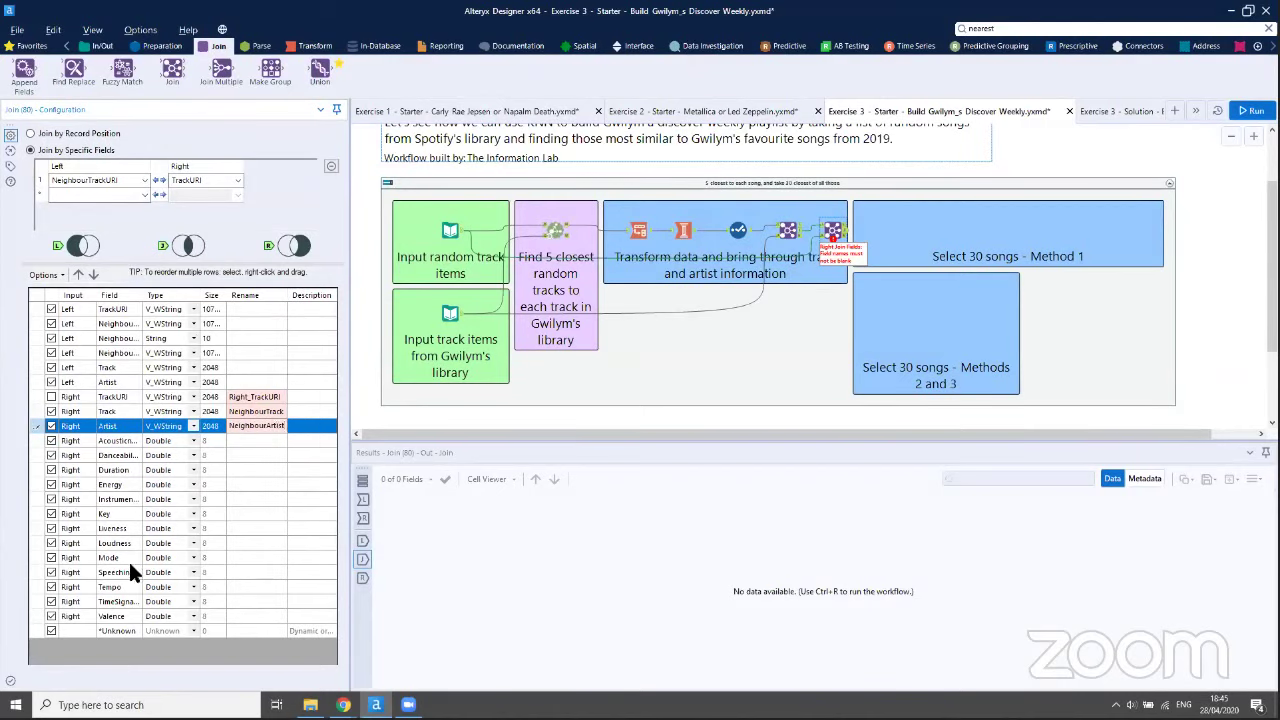
# Exclude the right-input fields Acousticness through Valence from the second Join's output
pyautogui.click(52, 440)
pyautogui.click(52, 455)
pyautogui.click(52, 470)
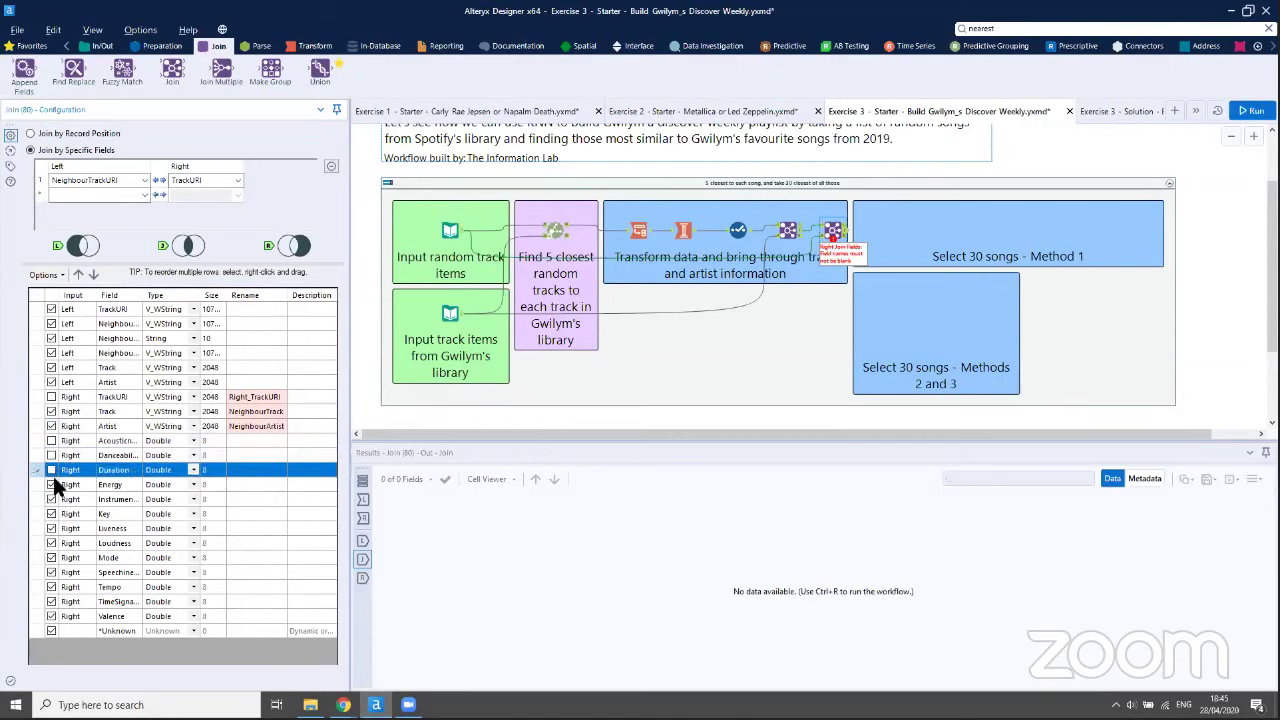
pyautogui.click(52, 484)
pyautogui.click(52, 499)
pyautogui.click(52, 513)
pyautogui.click(52, 528)
pyautogui.click(52, 543)
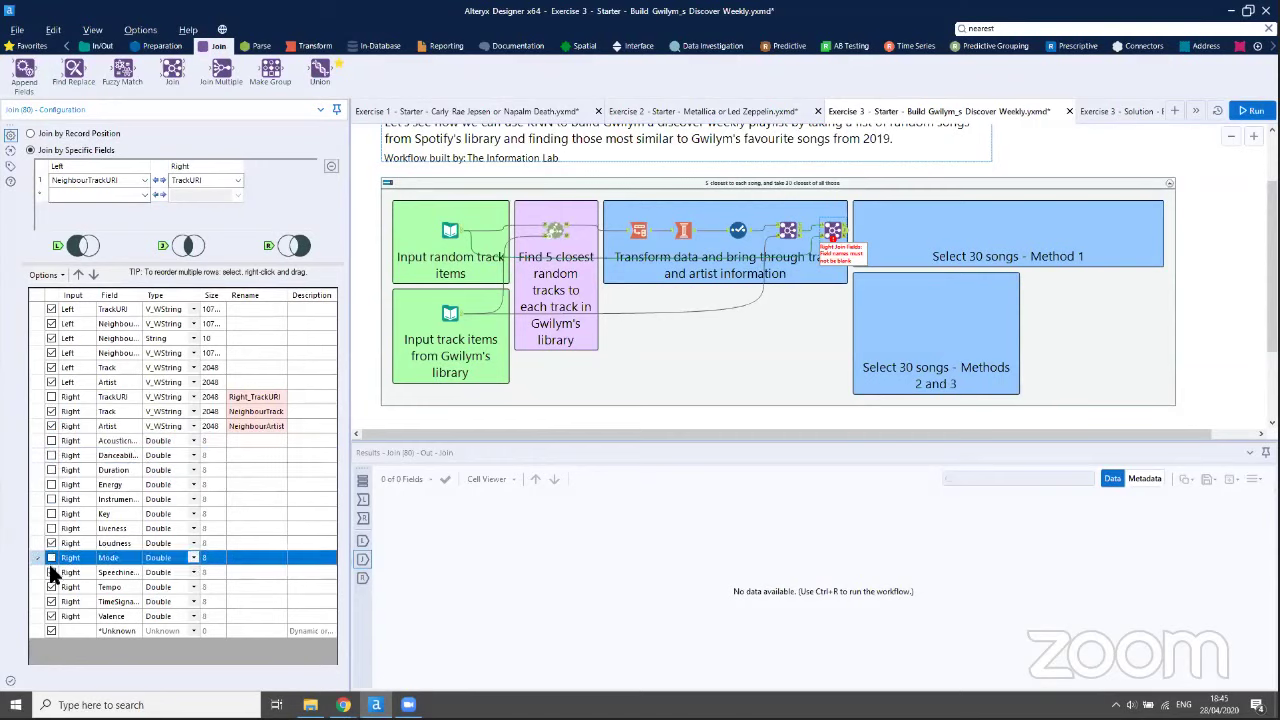
pyautogui.click(52, 557)
pyautogui.click(52, 572)
pyautogui.click(52, 587)
pyautogui.click(52, 601)
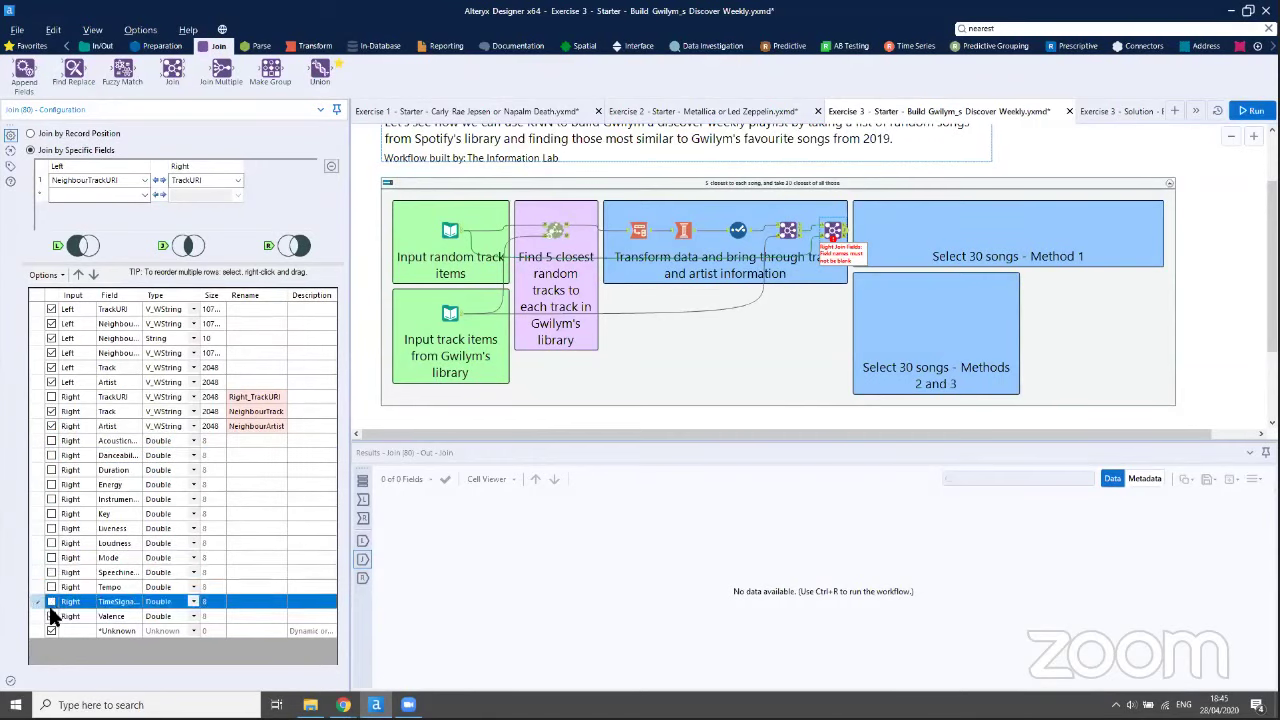
pyautogui.click(52, 616)
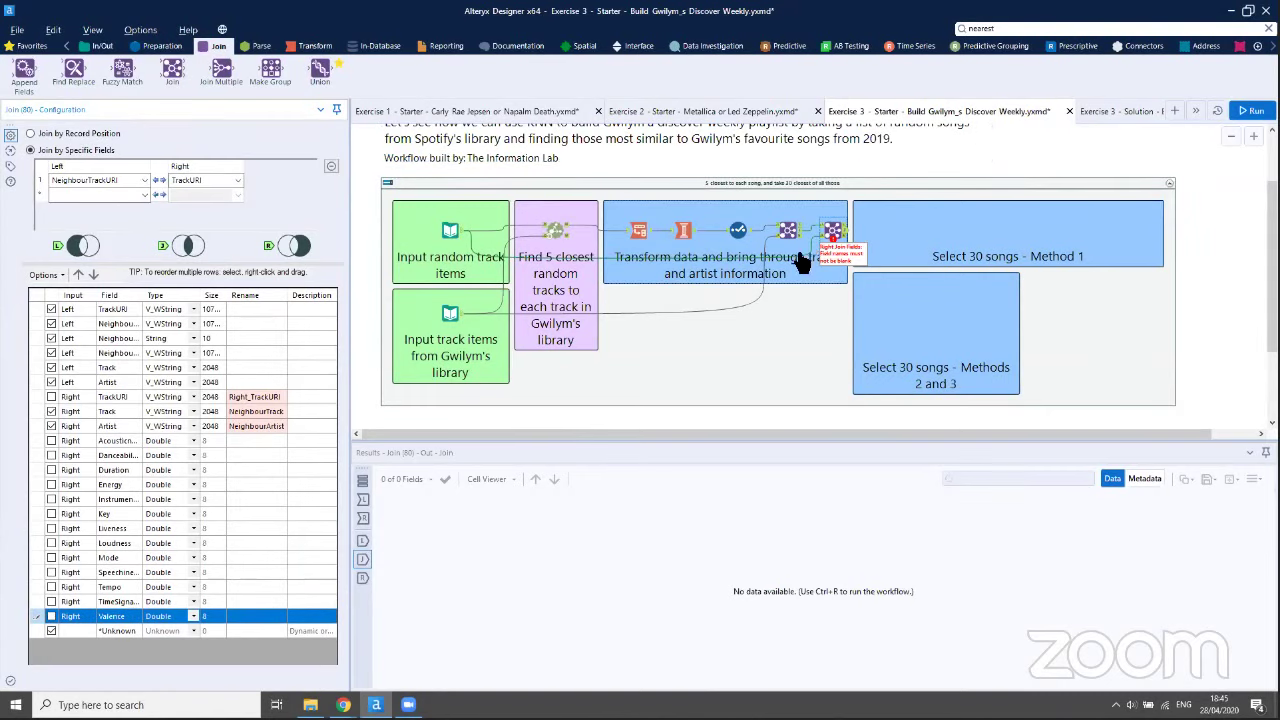
# Run the workflow and view the joined records from the second Join
pyautogui.hotkey('ctrl', 'r')
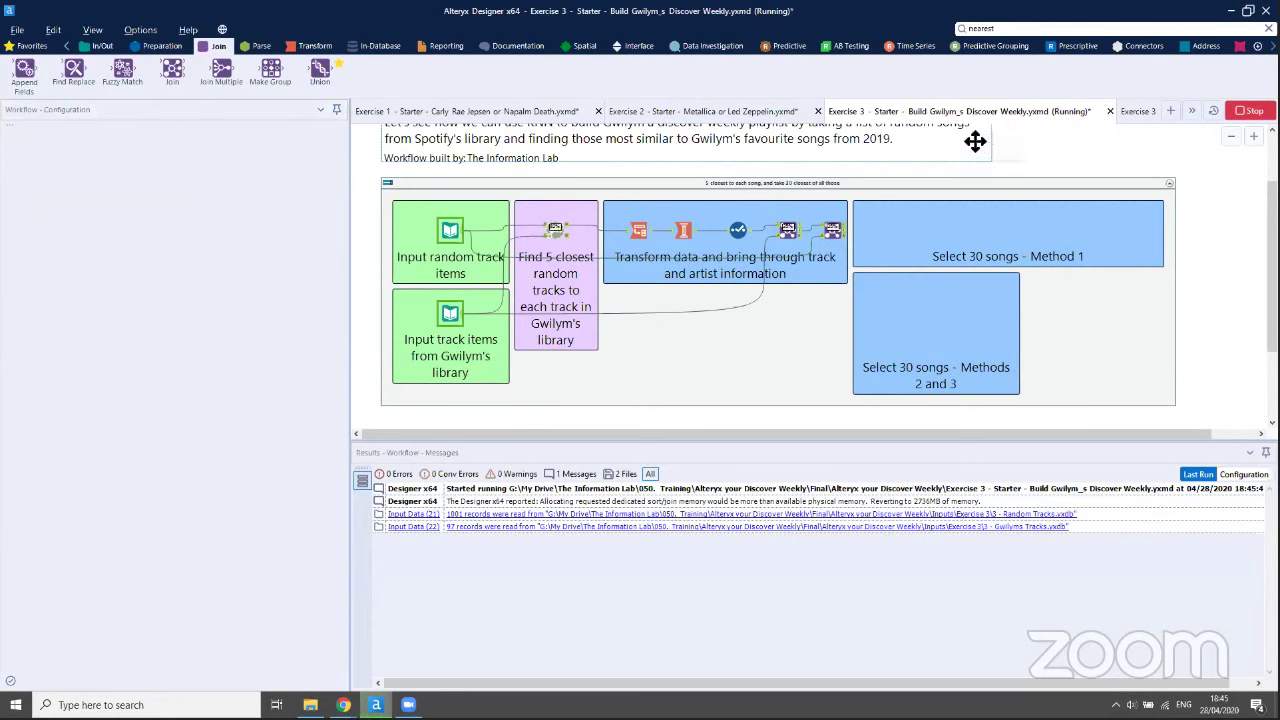
pyautogui.click(874, 185)
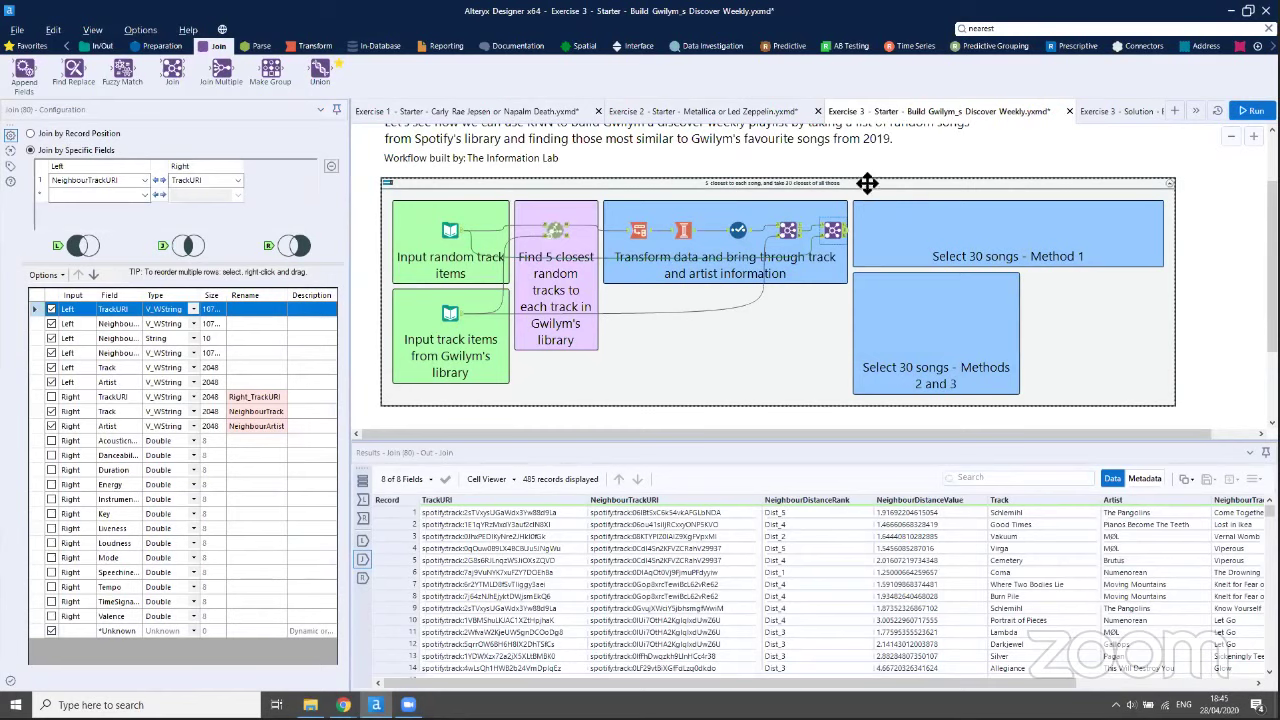
pyautogui.click(860, 211)
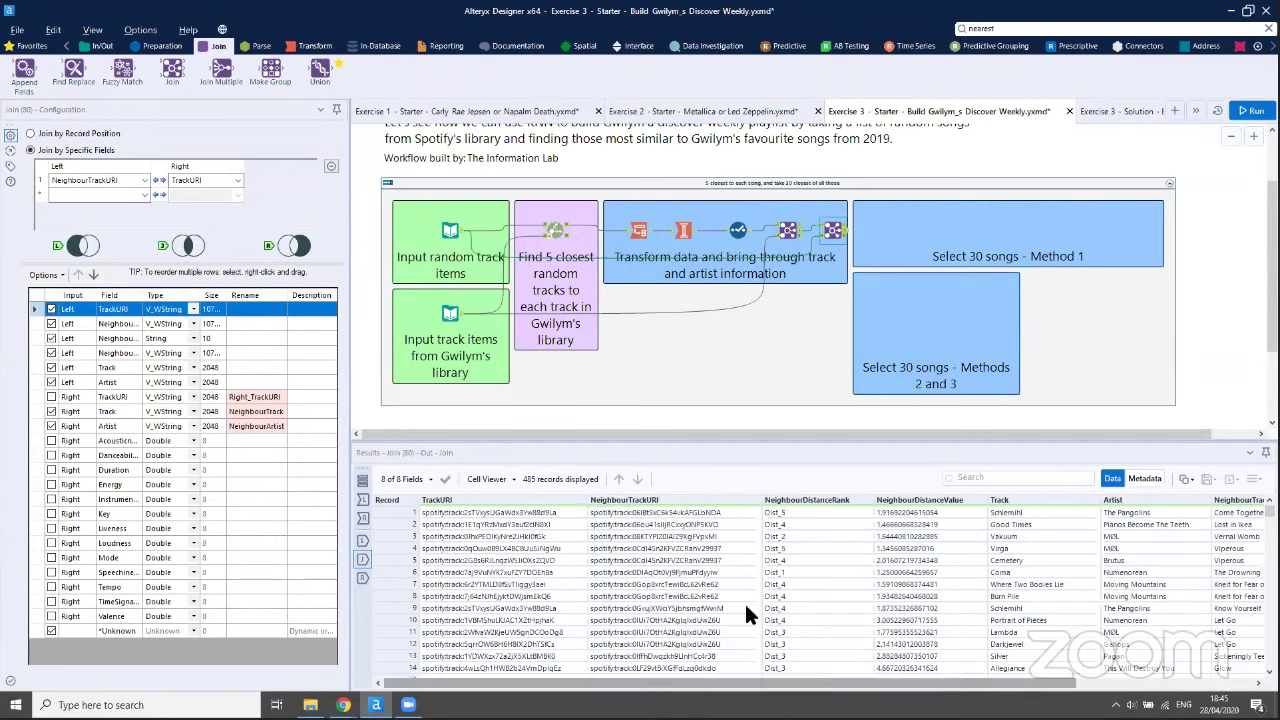
# Add a Filter tool after the second Join in the Method 1 container, keeping rows where NeighbourDistanceRank equals Dist_1
pyautogui.click(184, 46)
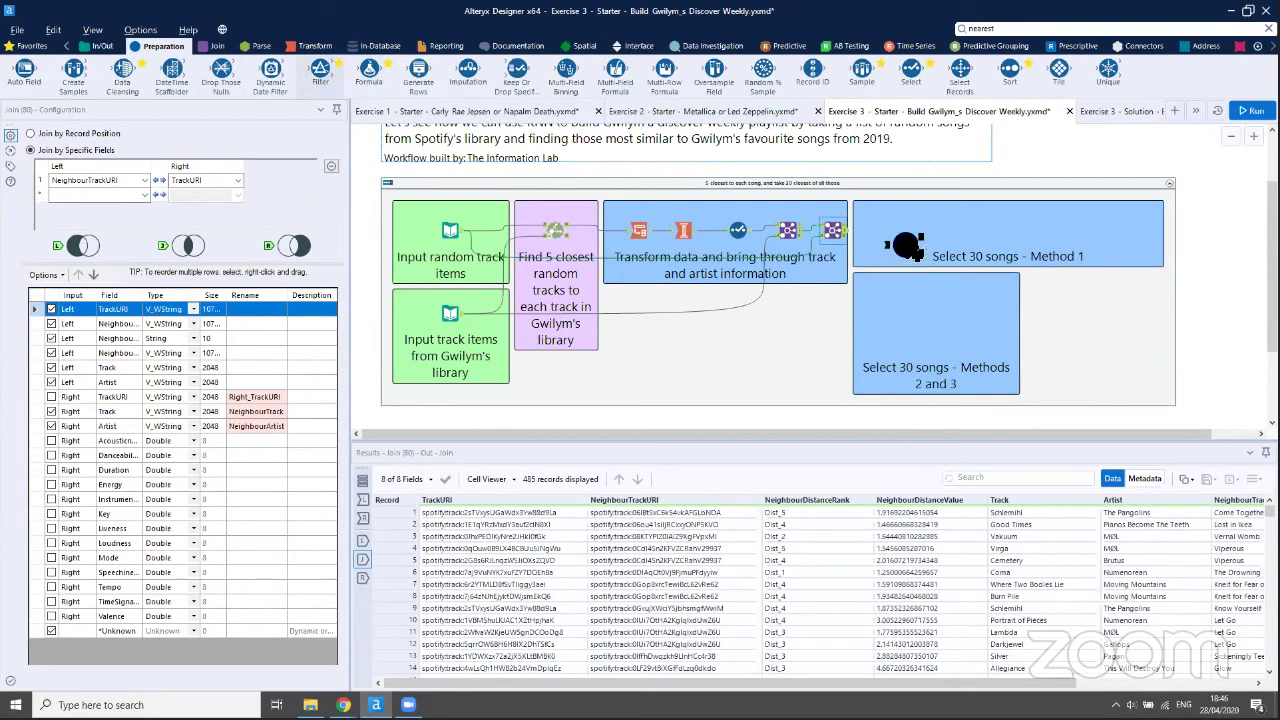
pyautogui.moveTo(905, 245); pyautogui.dragTo(890, 233)
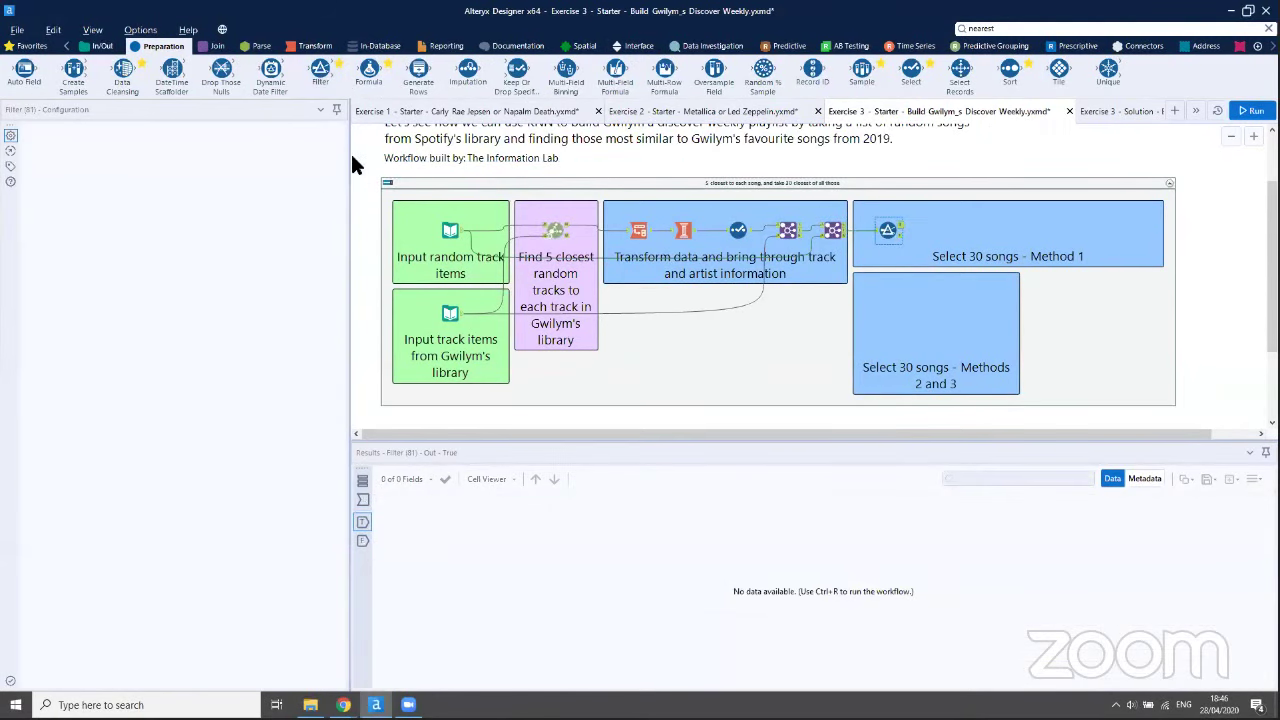
pyautogui.click(100, 186)
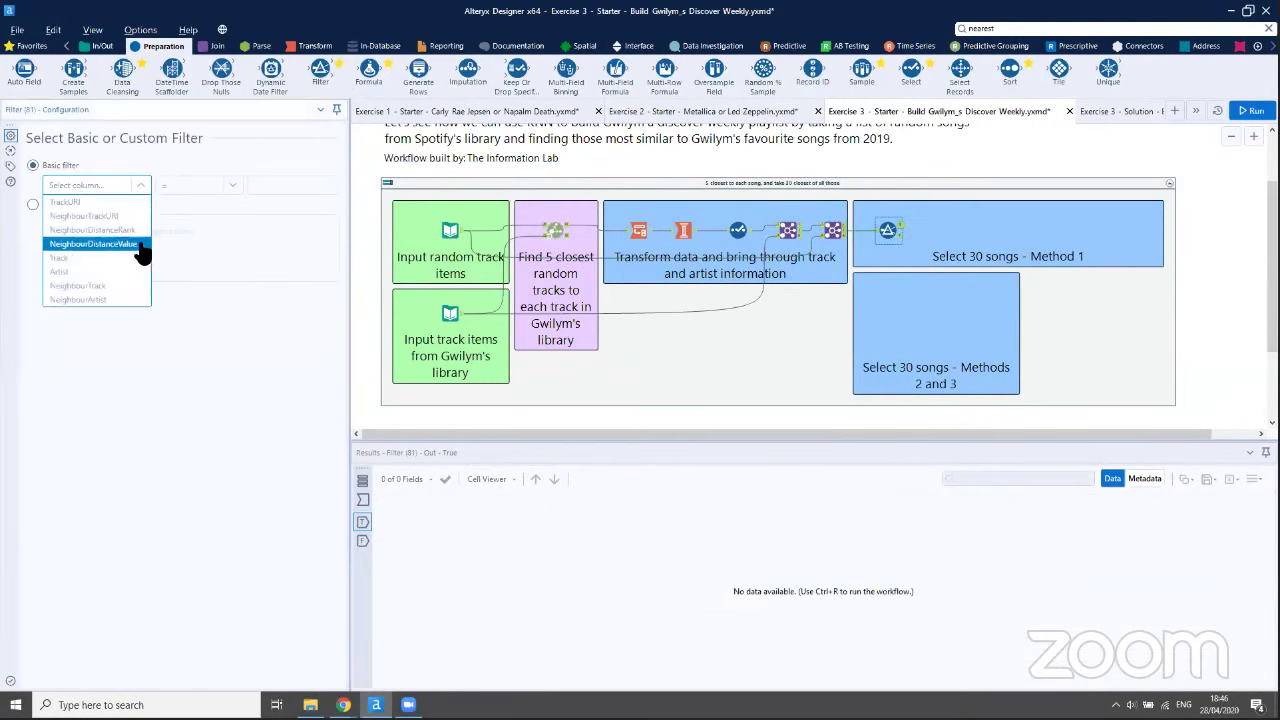
pyautogui.click(134, 230)
pyautogui.click(308, 184)
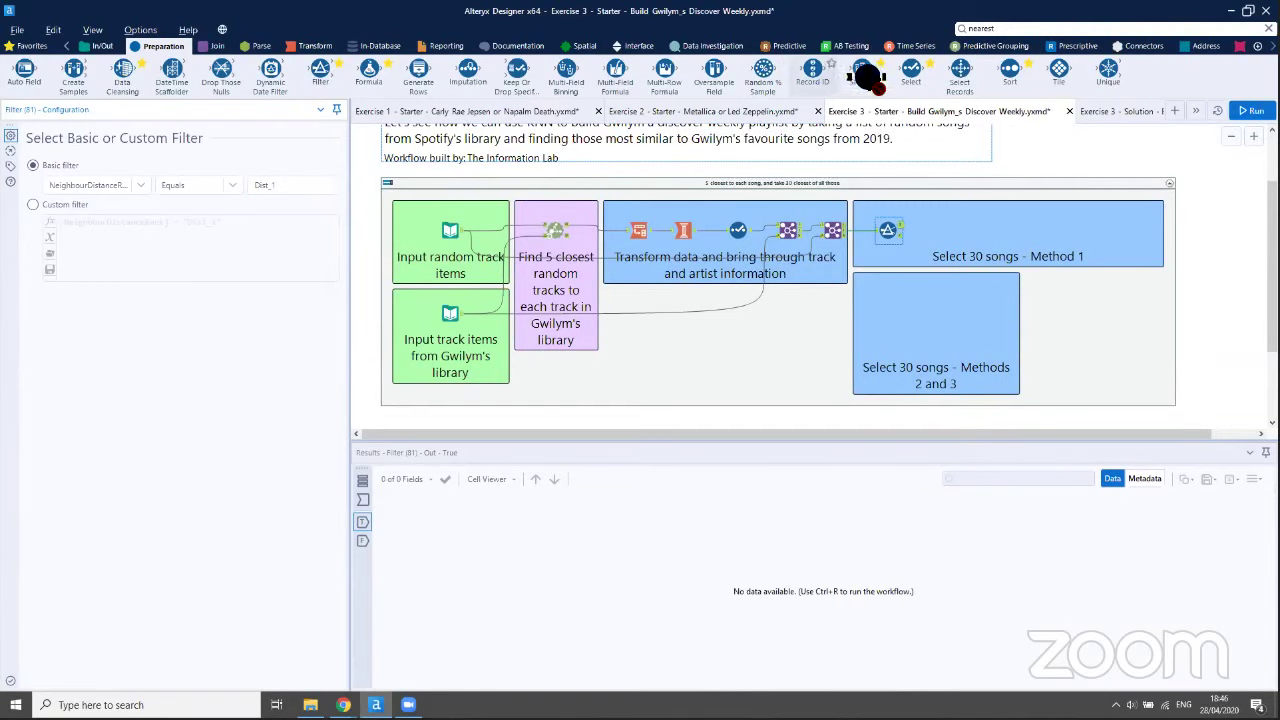
# Add a Sort tool after the Filter in the Method 1 container, sorting by NeighbourDistanceValue ascending
pyautogui.moveTo(945, 230); pyautogui.dragTo(937, 230)
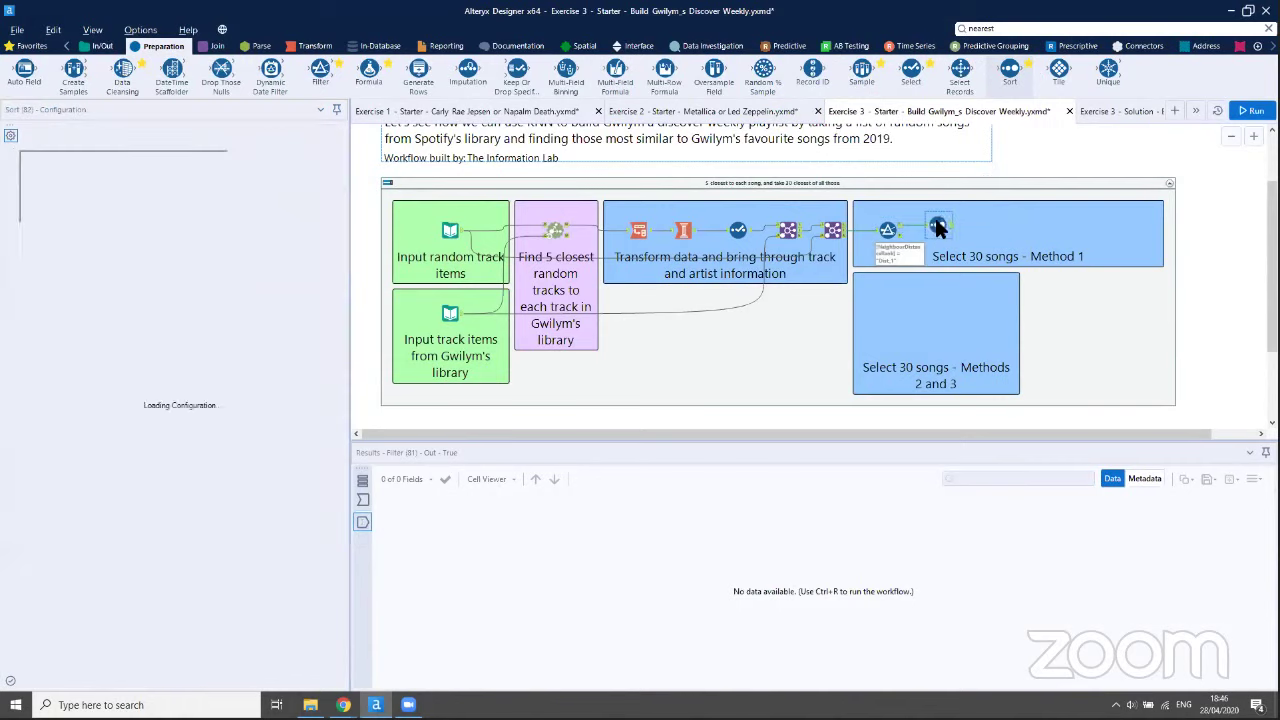
pyautogui.click(108, 175)
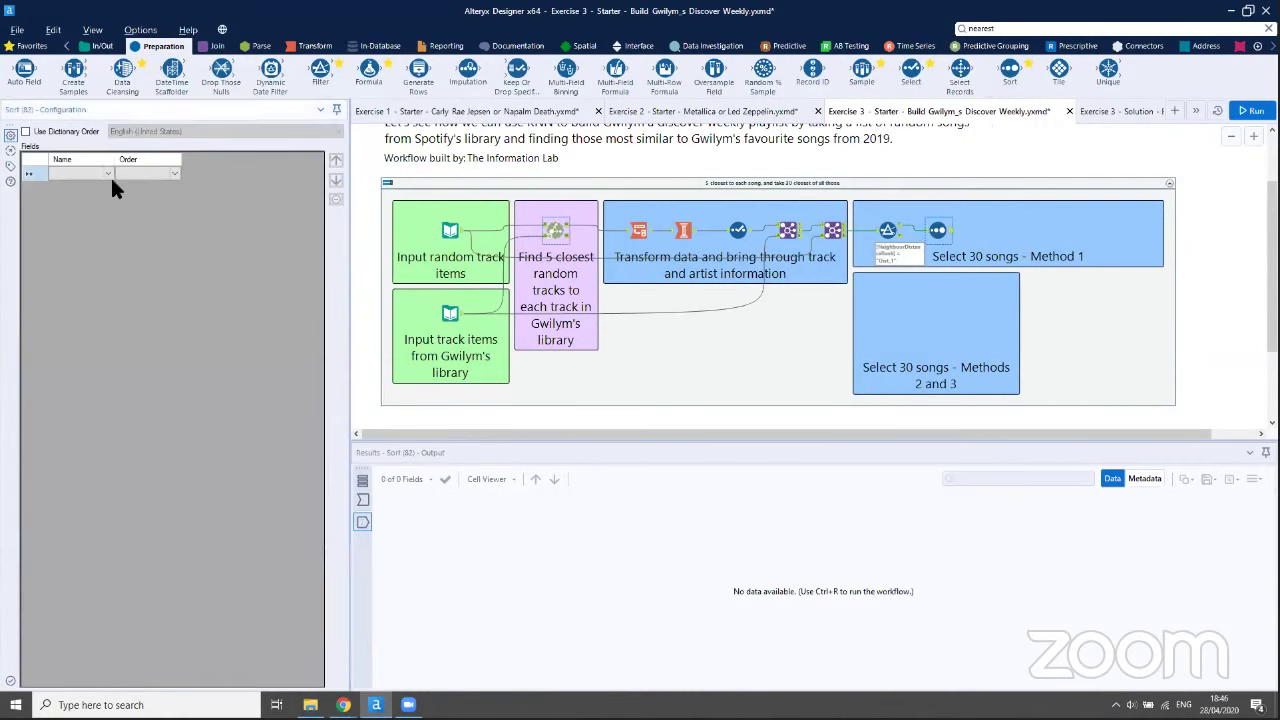
pyautogui.click(106, 175)
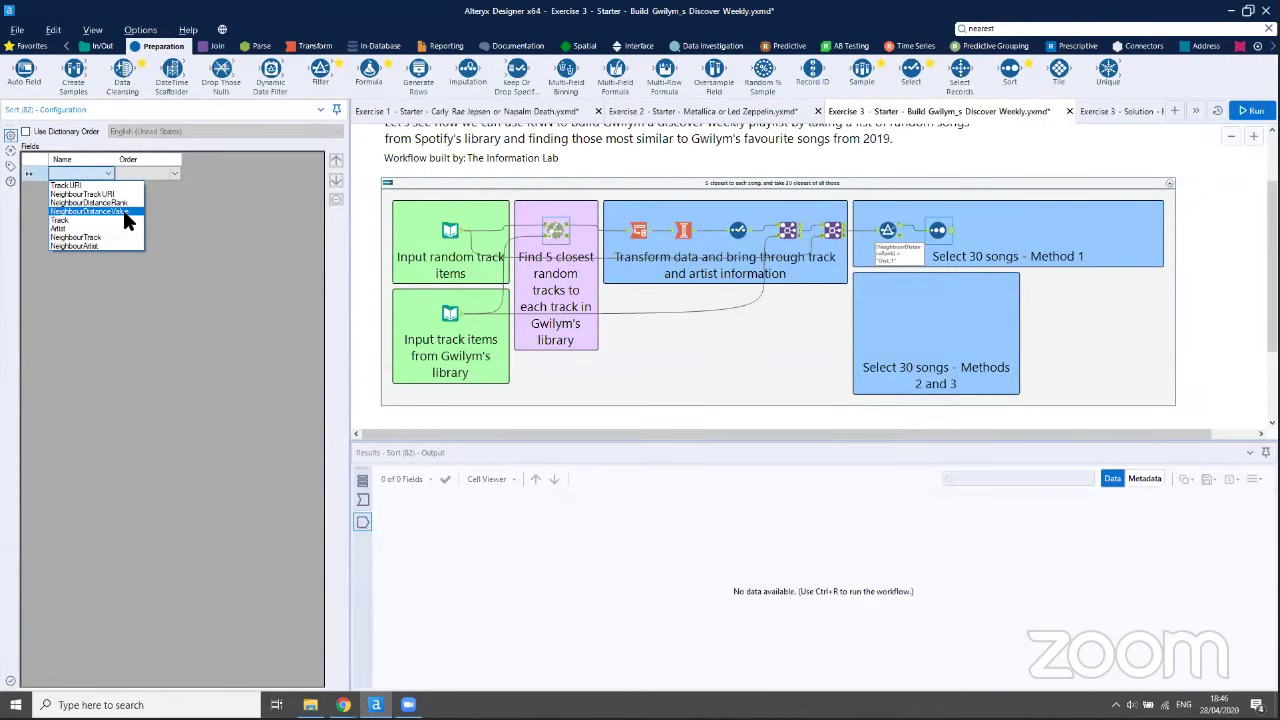
pyautogui.click(126, 211)
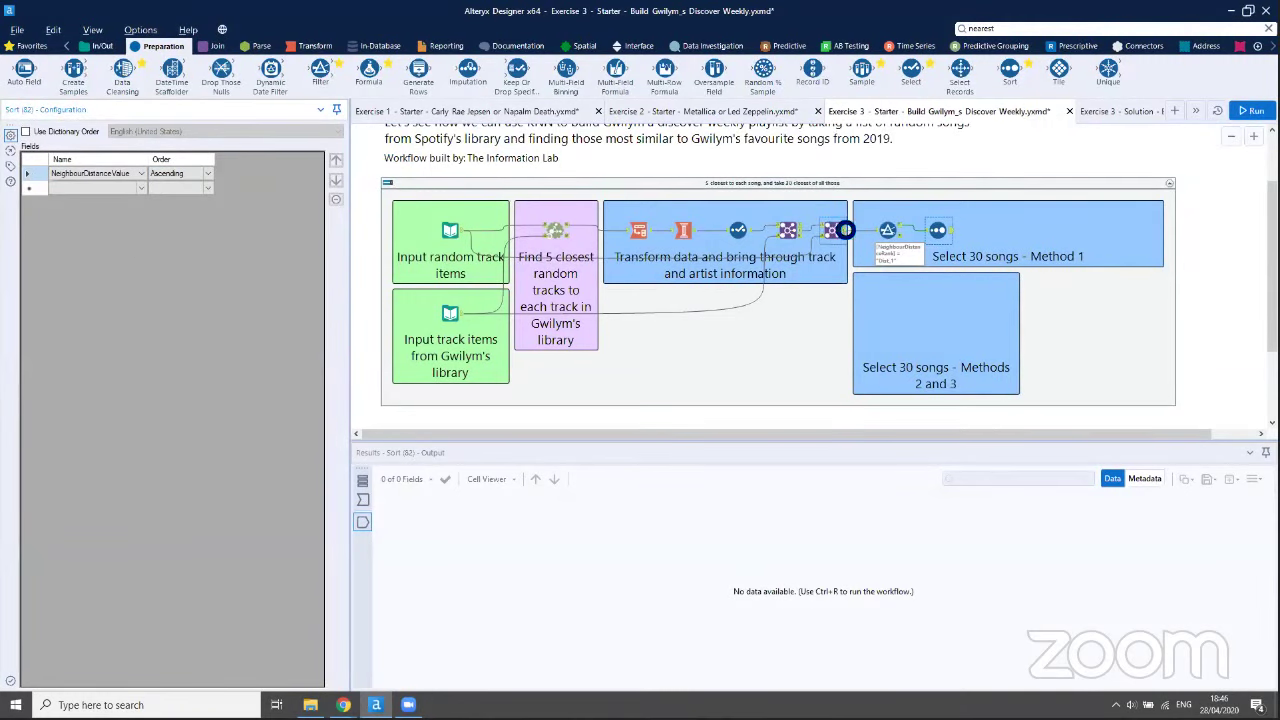
# Run the workflow and view the sorted records across their columns
pyautogui.hotkey('ctrl', 'r')
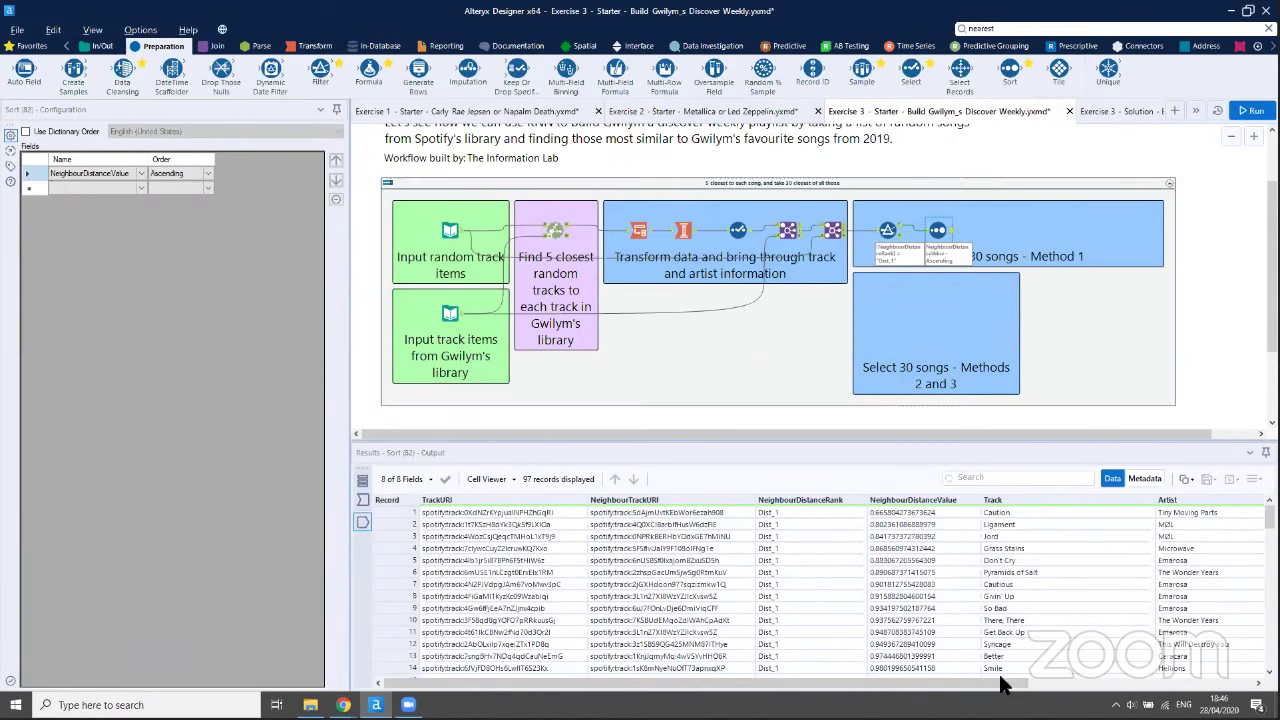
pyautogui.moveTo(1006, 686); pyautogui.dragTo(1232, 686)
pyautogui.moveTo(800, 683); pyautogui.dragTo(680, 683)
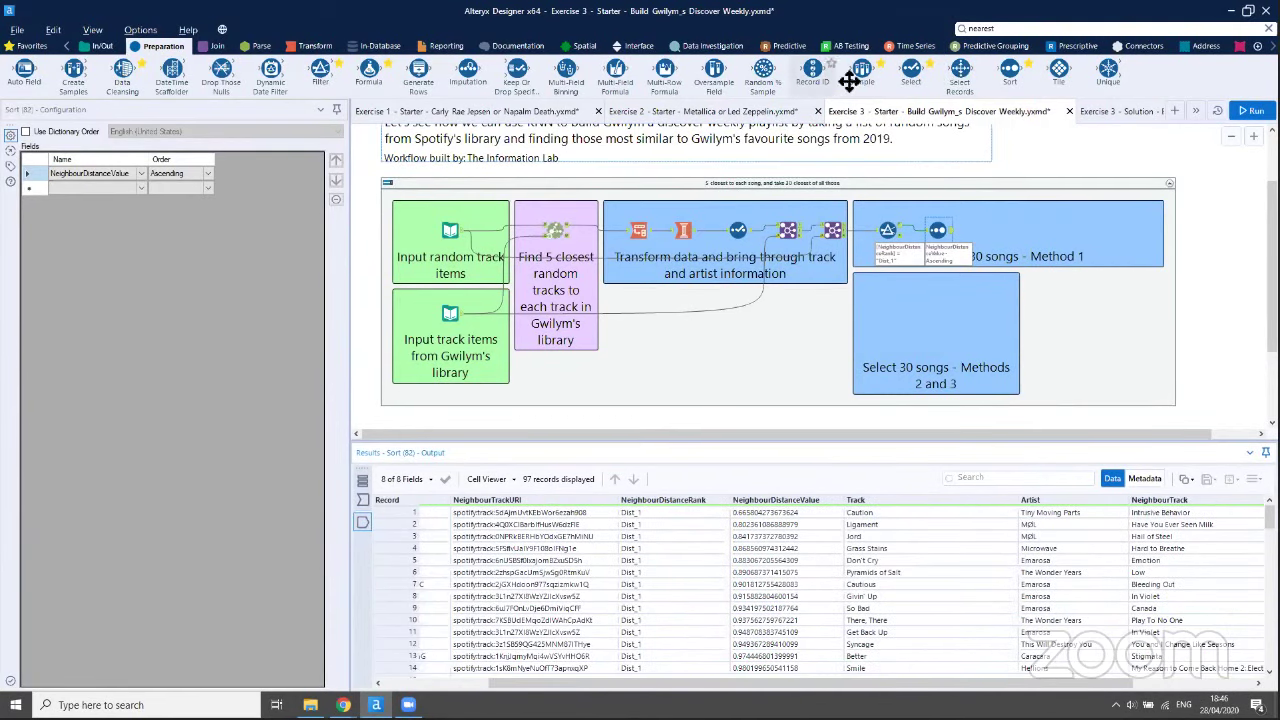
# Add a Record ID tool after the Sort, followed by a Summarize tool, and widen the Summarize field-name column
pyautogui.moveTo(815, 72); pyautogui.dragTo(1003, 242)
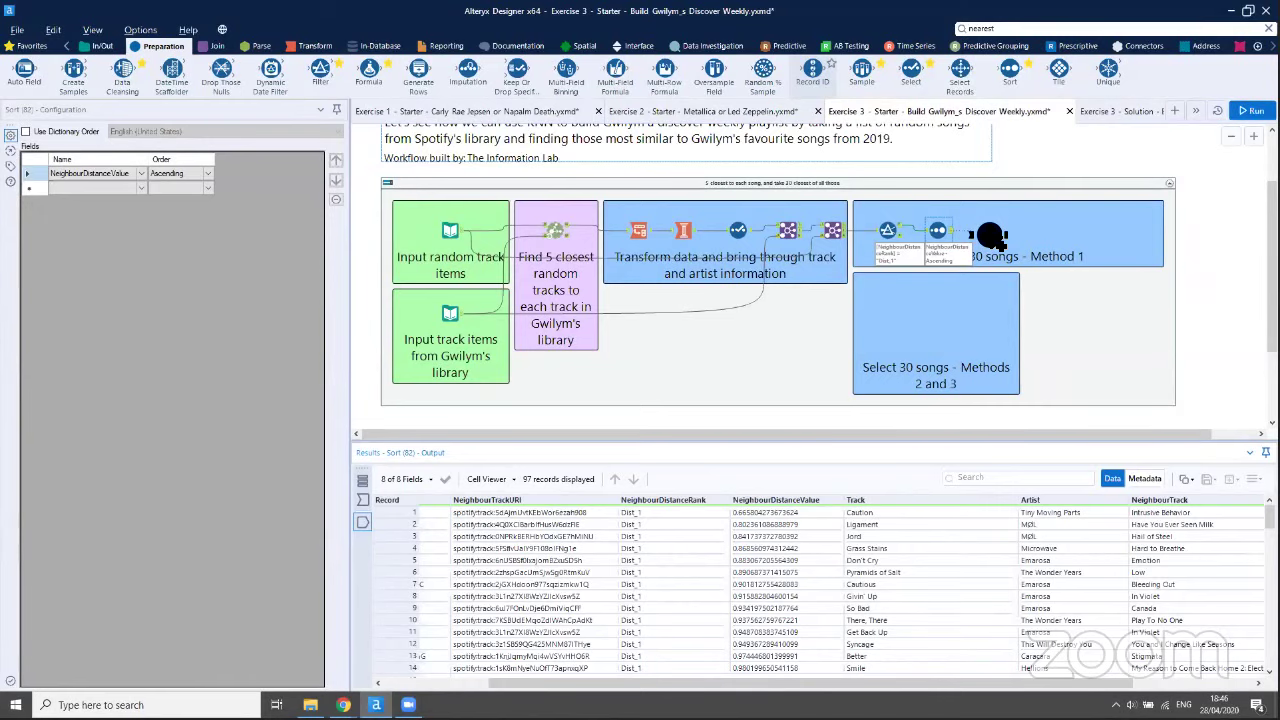
pyautogui.moveTo(990, 236); pyautogui.dragTo(985, 233)
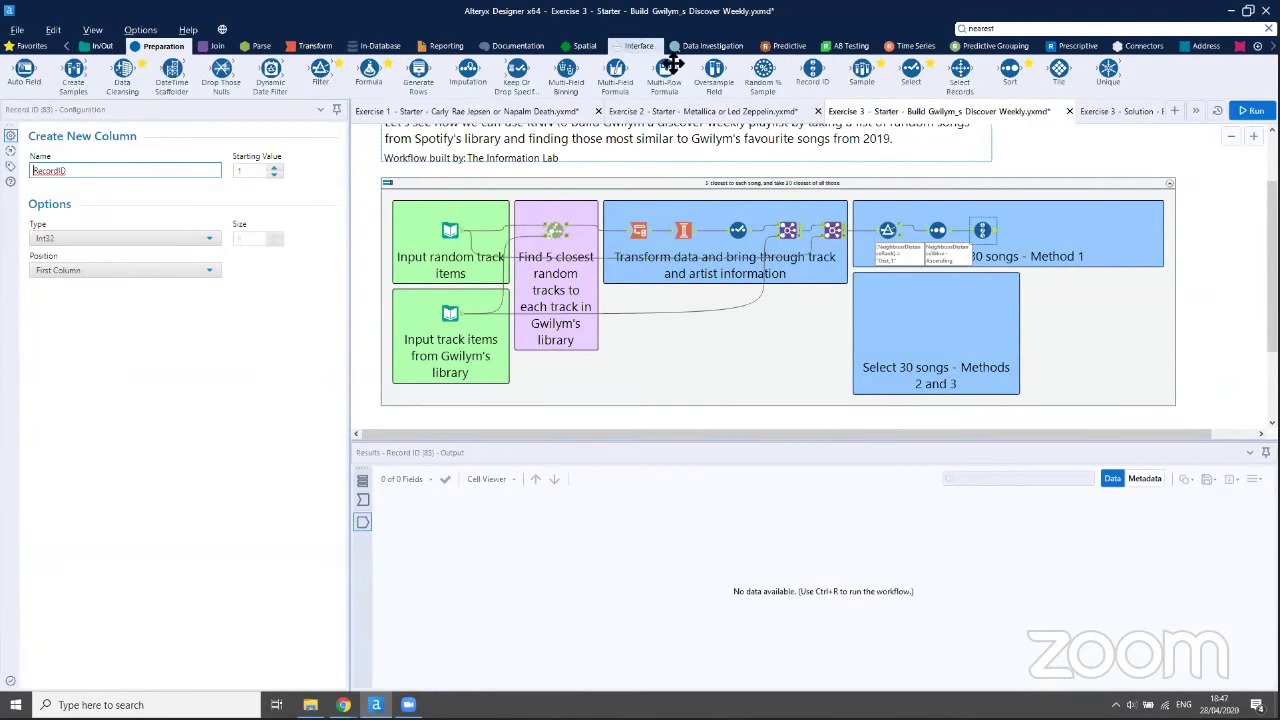
pyautogui.moveTo(365, 110); pyautogui.dragTo(1027, 232)
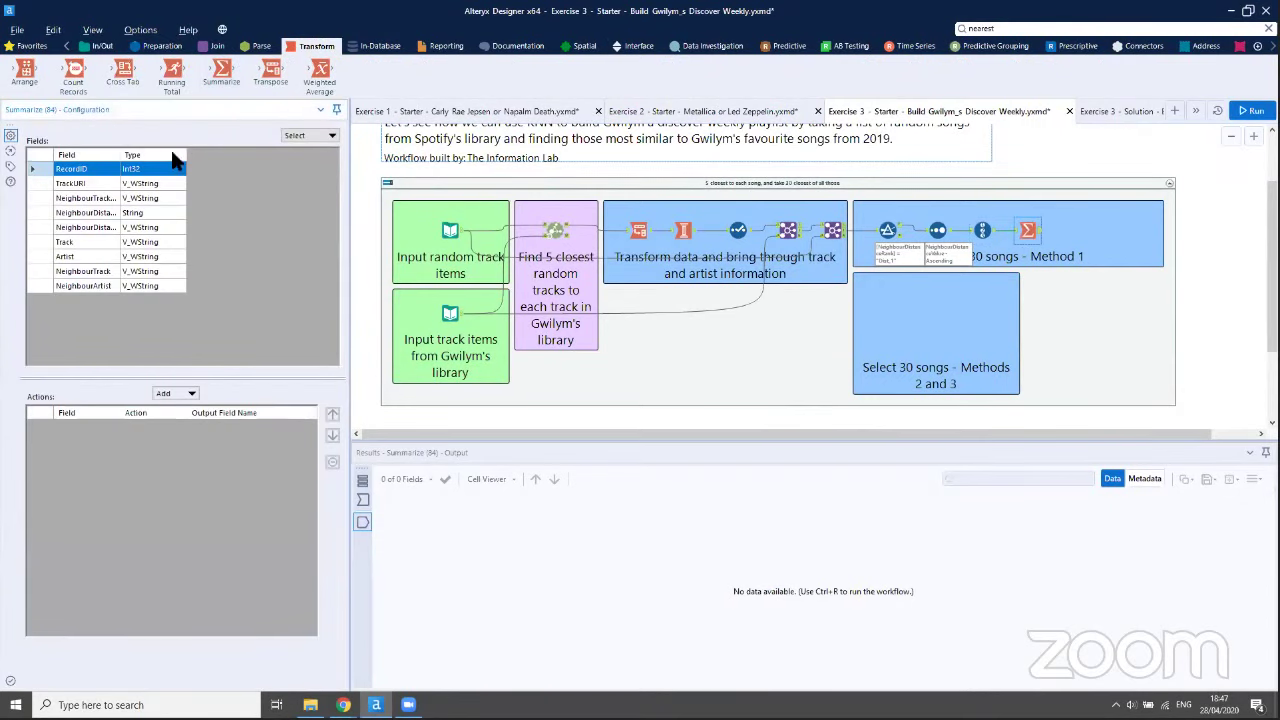
pyautogui.moveTo(120, 156); pyautogui.dragTo(154, 156)
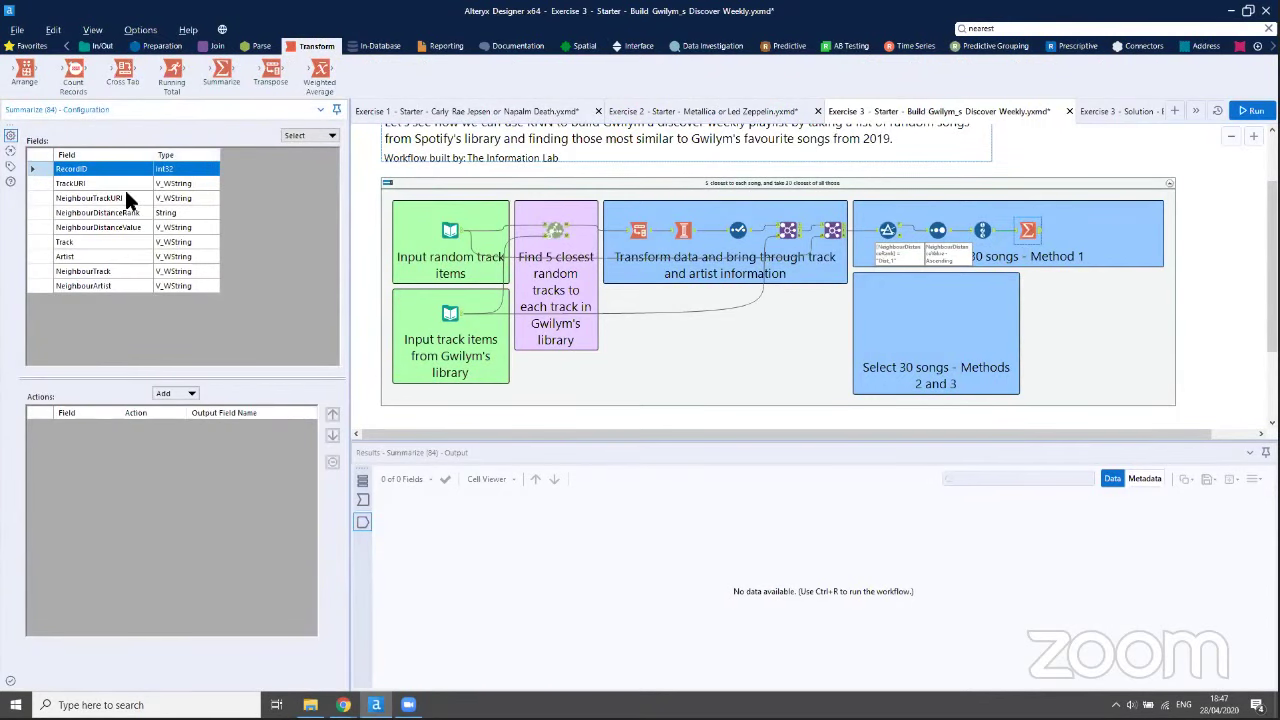
# In the Summarize tool, group by NeighbourTrack, NeighbourArtist and TrackURI
pyautogui.click(100, 242)
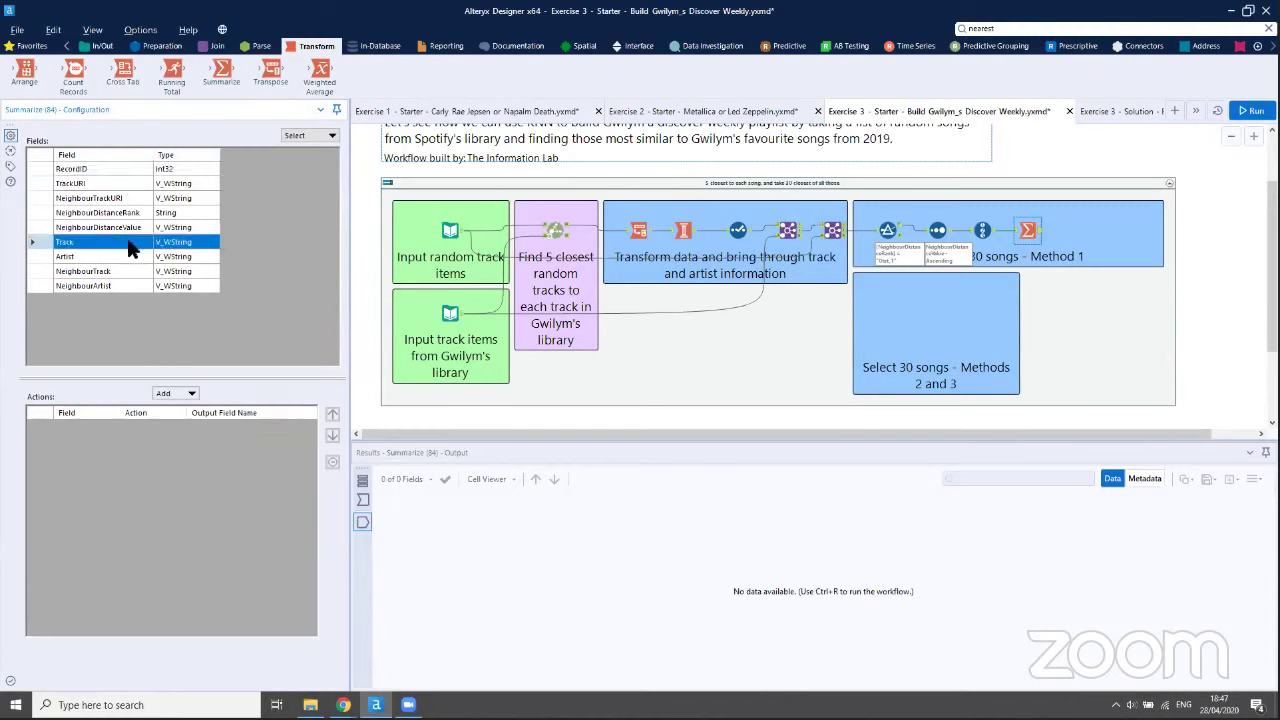
pyautogui.click(104, 270)
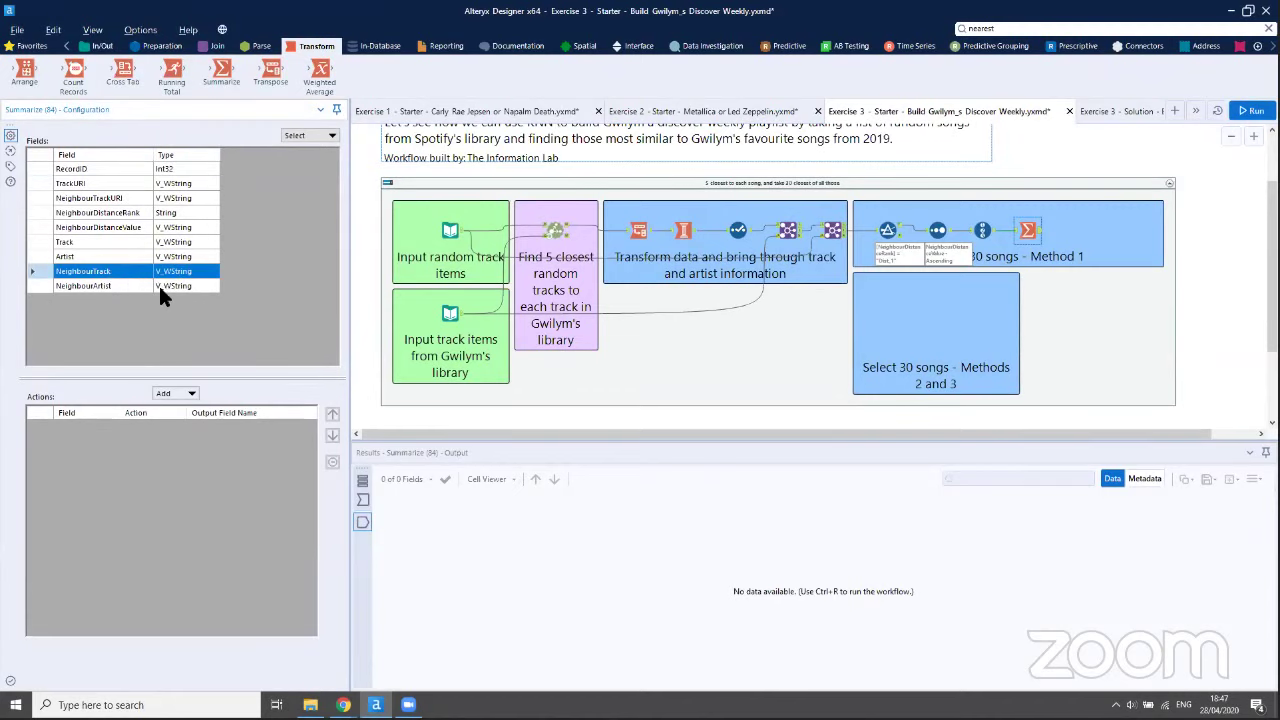
pyautogui.keyDown('shift'); pyautogui.click(139, 285); pyautogui.keyUp('shift')
pyautogui.click(192, 393)
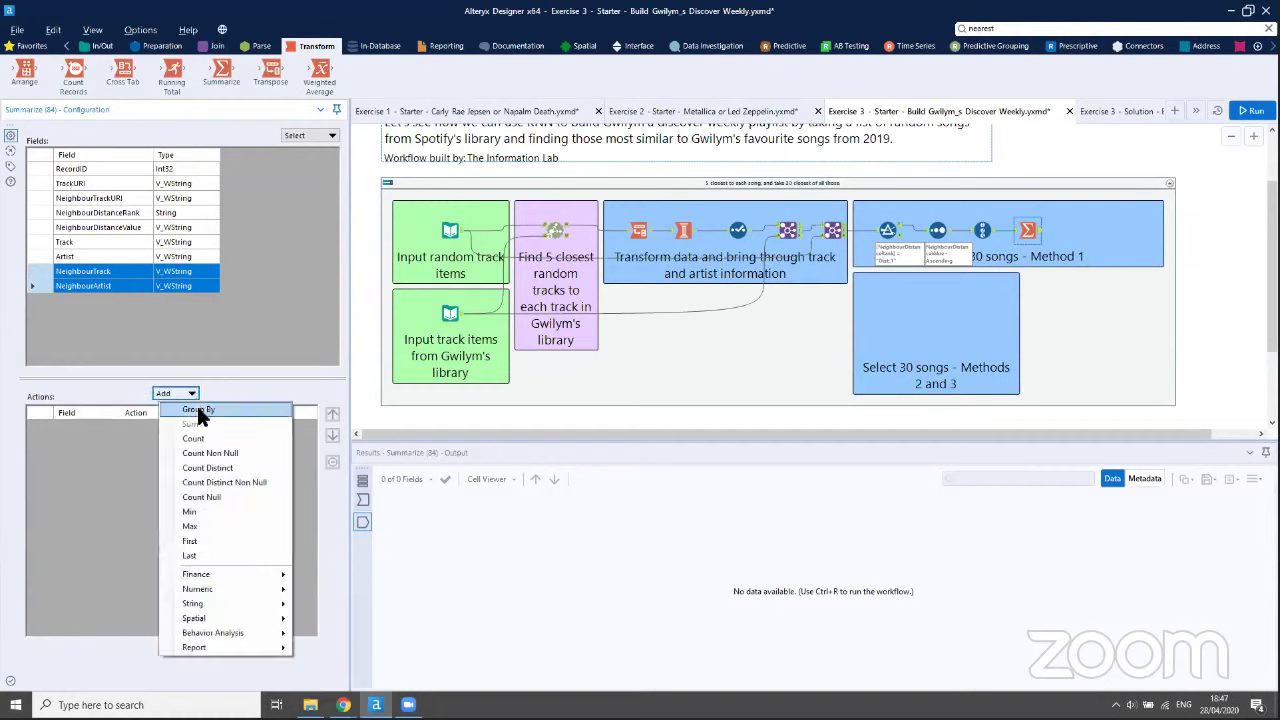
pyautogui.click(196, 404)
pyautogui.click(130, 184)
pyautogui.click(190, 393)
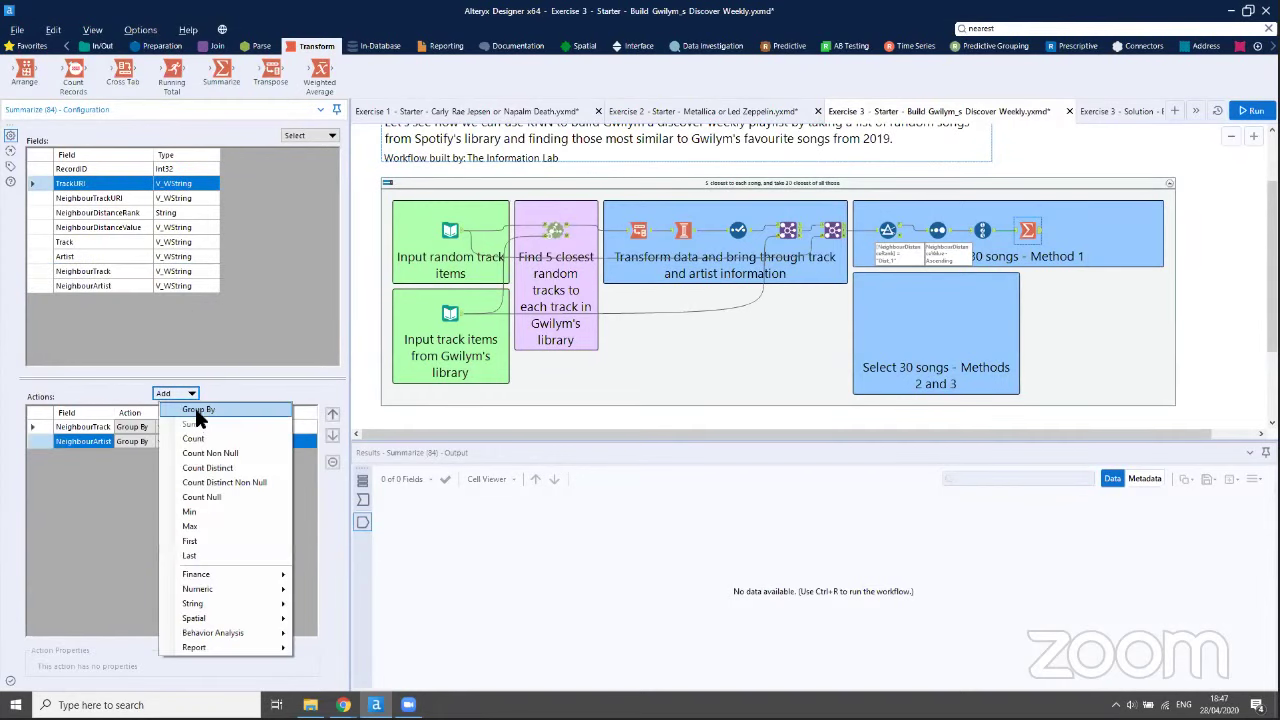
pyautogui.click(196, 404)
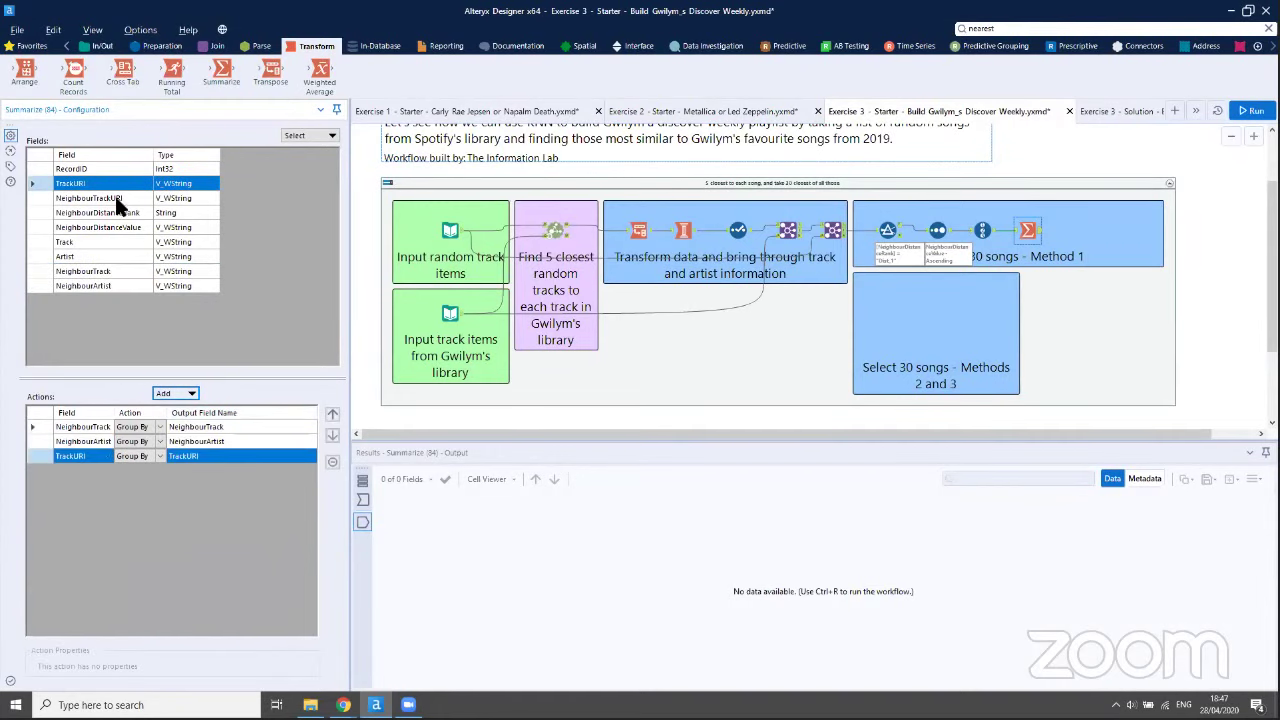
# Add the minimum of RecordID to the Summarize actions
pyautogui.click(131, 169)
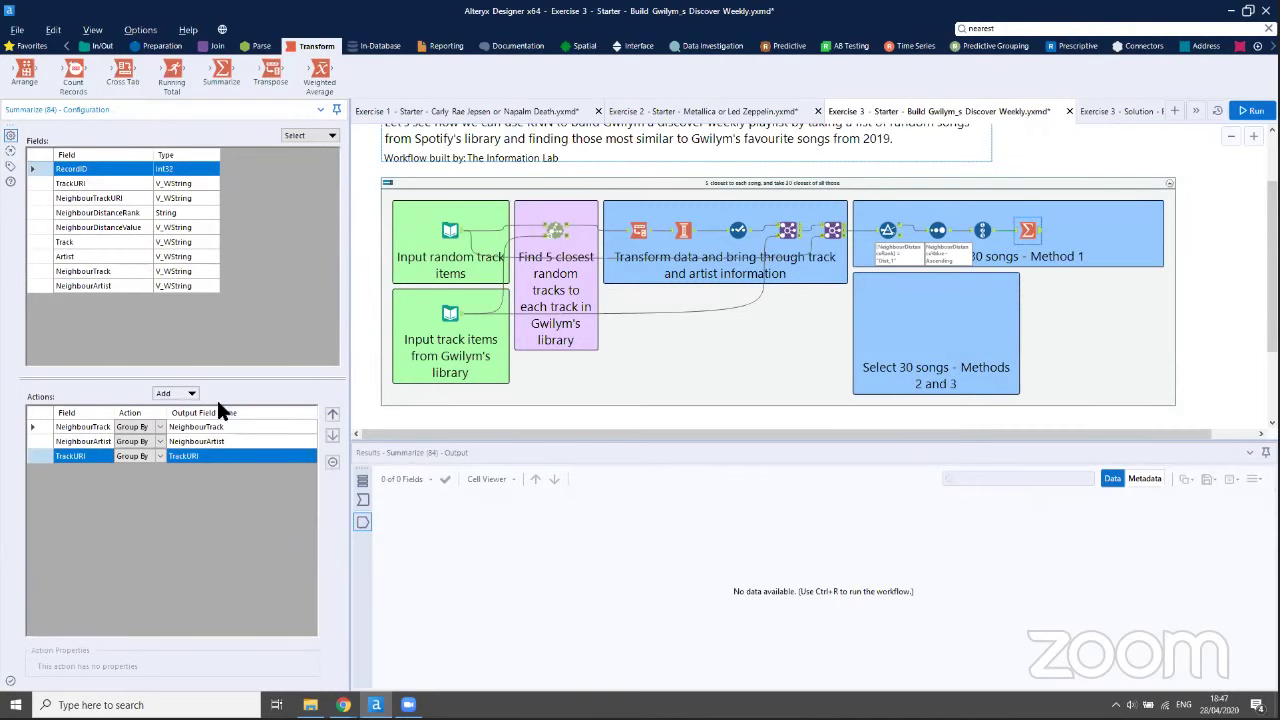
pyautogui.click(193, 393)
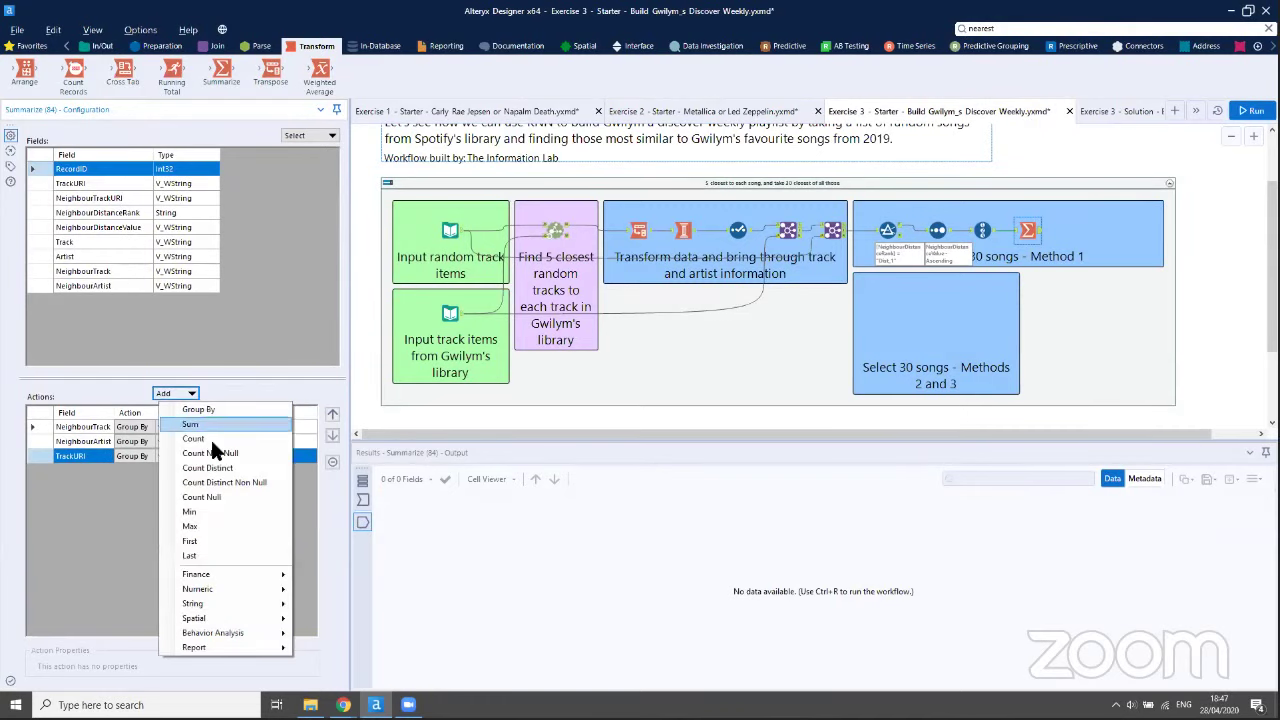
pyautogui.click(224, 503)
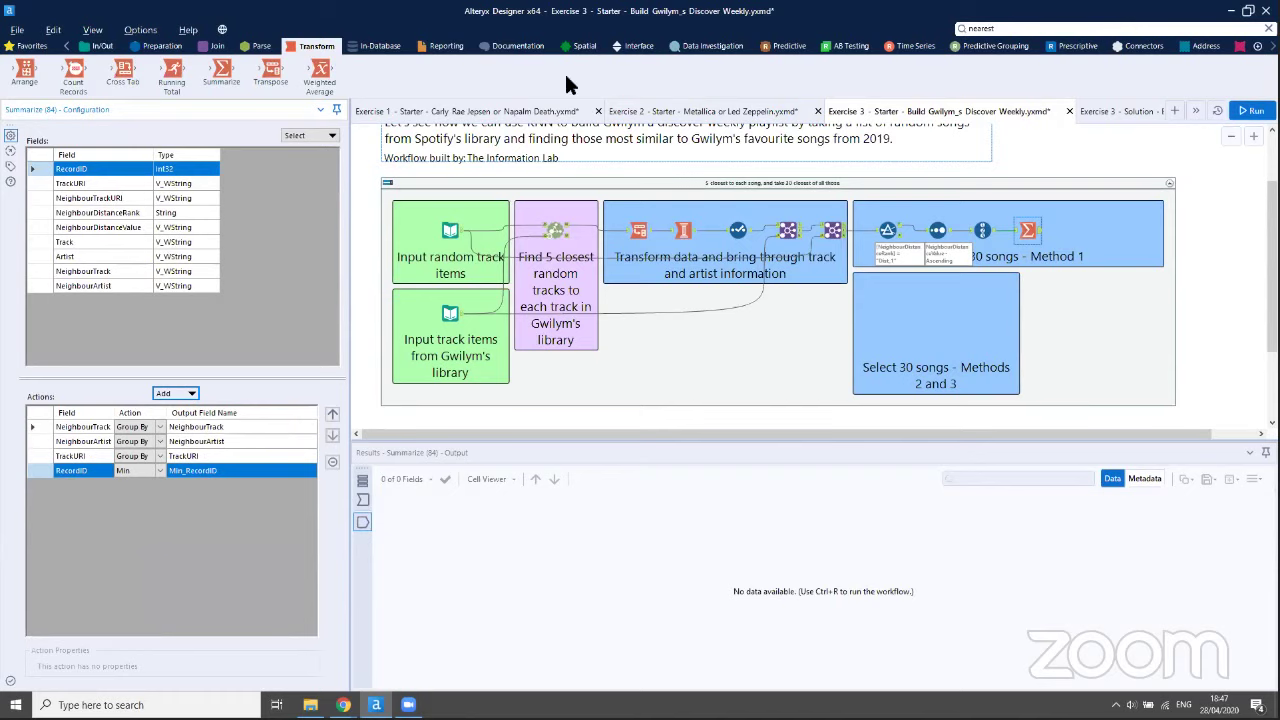
# Add a Sample tool after the Summarize tool, keeping the first 30 rows
pyautogui.click(140, 46)
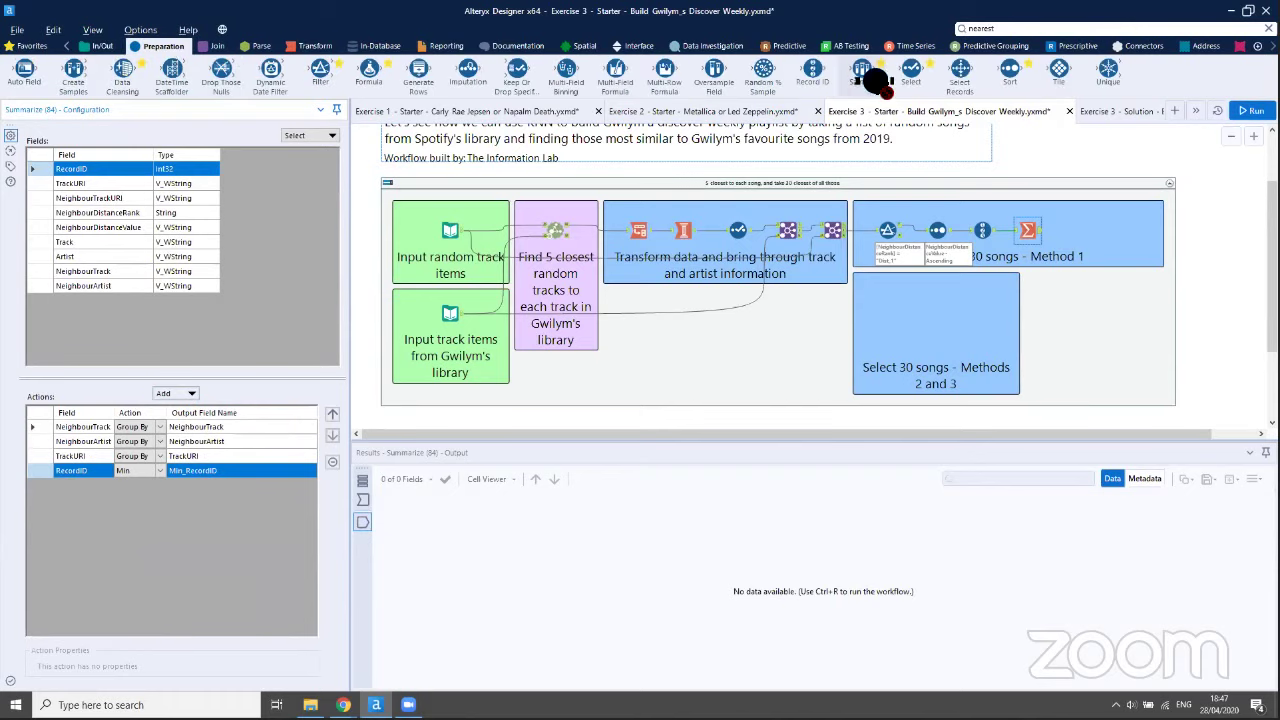
pyautogui.moveTo(865, 75); pyautogui.dragTo(1078, 232)
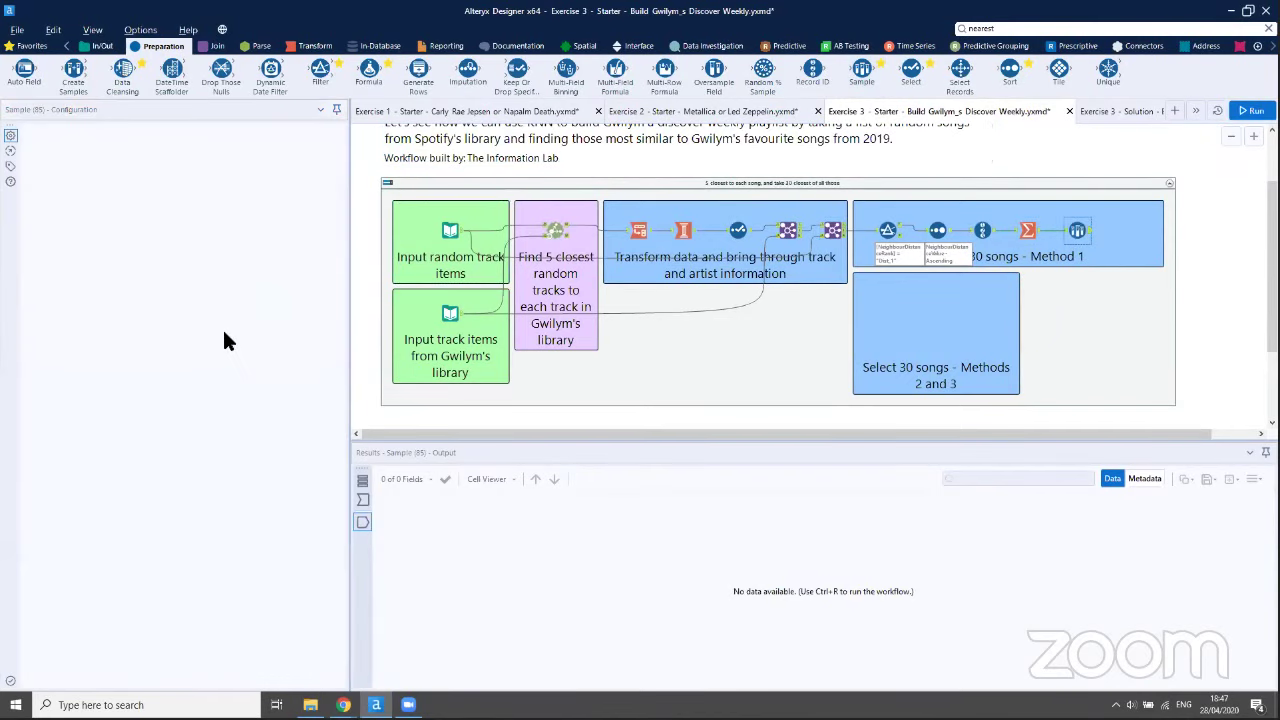
pyautogui.doubleClick(66, 271)
pyautogui.write('30')
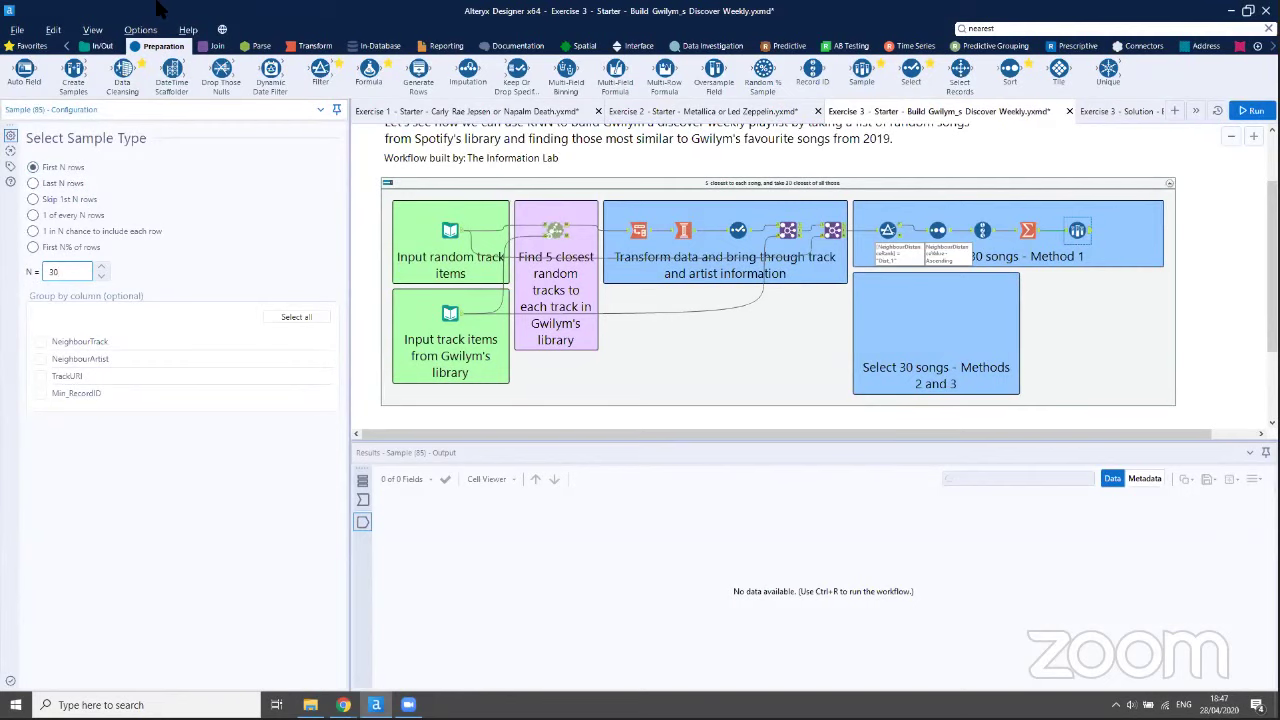
# Run the workflow, enlarge the results area and compare the Sample and Summarize outputs
pyautogui.click(1250, 110)
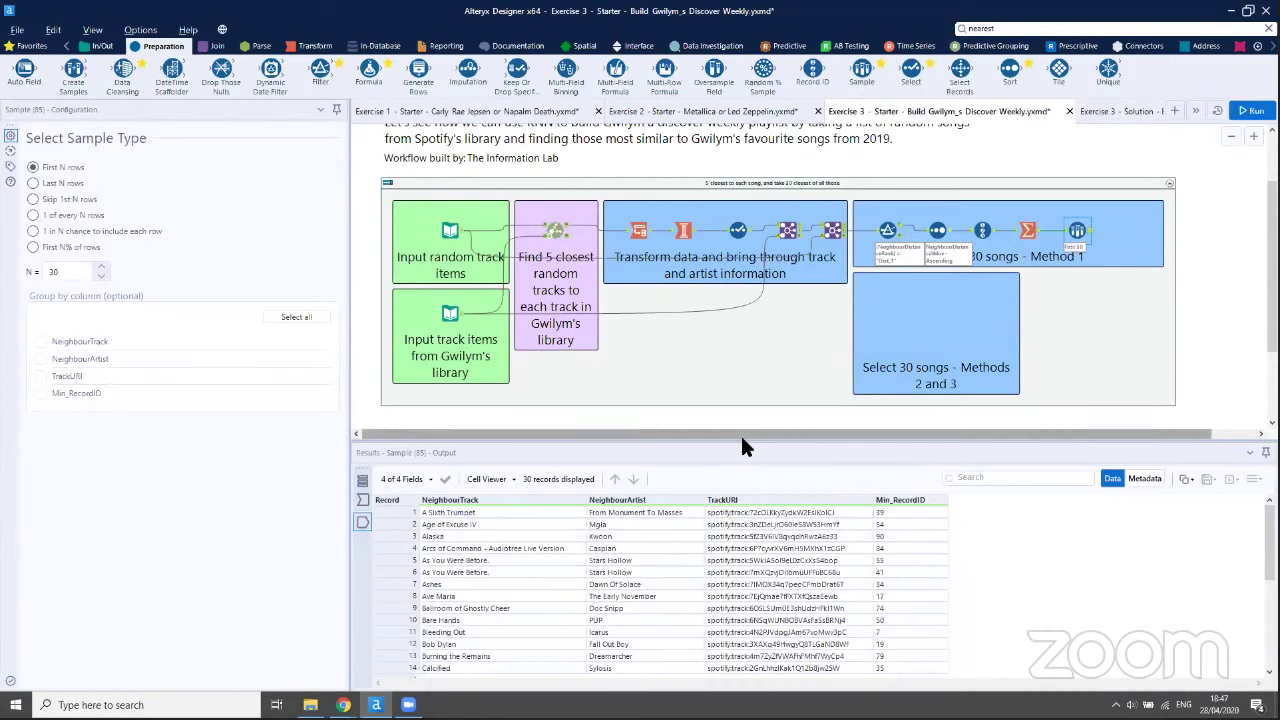
pyautogui.moveTo(749, 434); pyautogui.dragTo(749, 355)
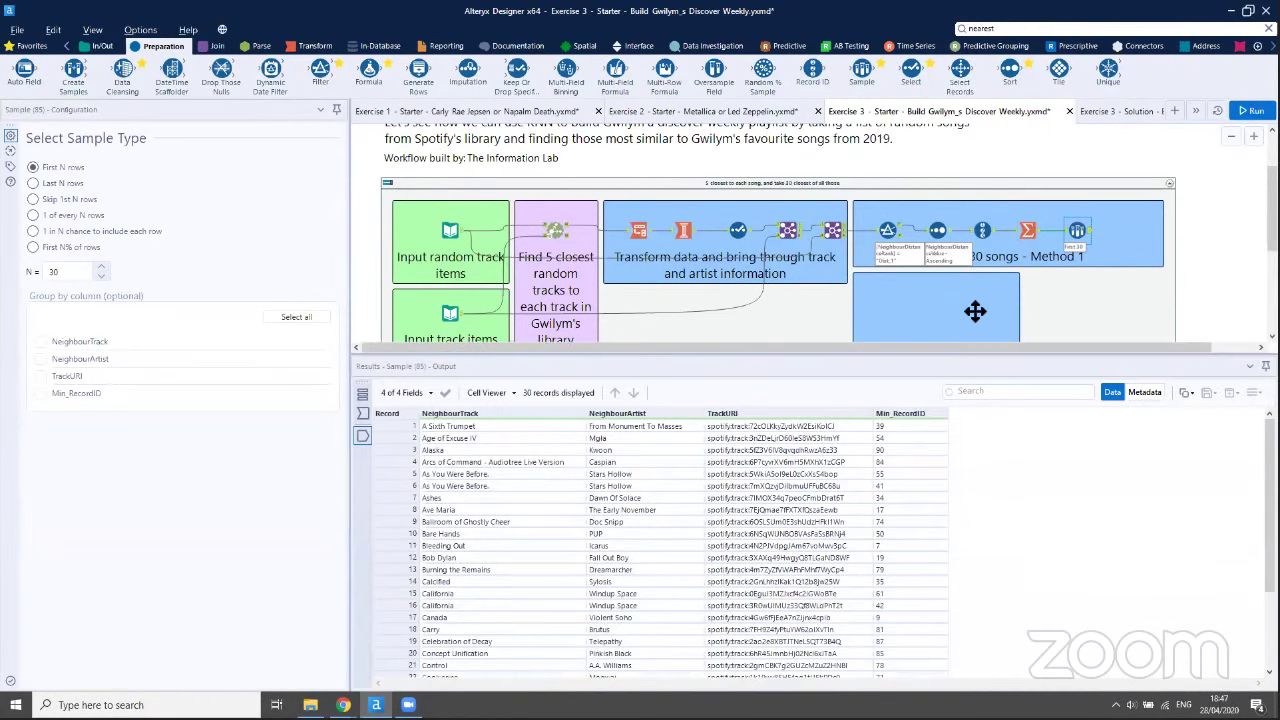
pyautogui.click(1036, 236)
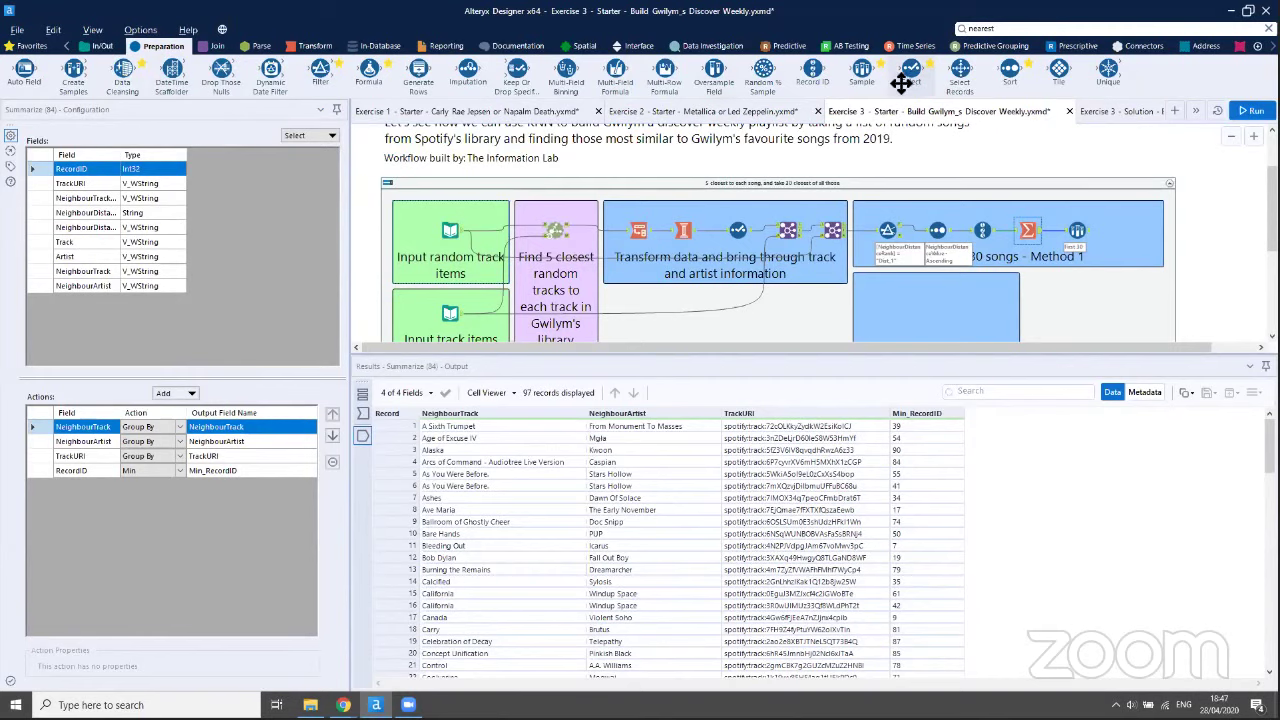
# Insert a Sort tool between the Summarize and Sample tools, sorting by Min_RecordID ascending
pyautogui.moveTo(1017, 68); pyautogui.dragTo(1071, 232)
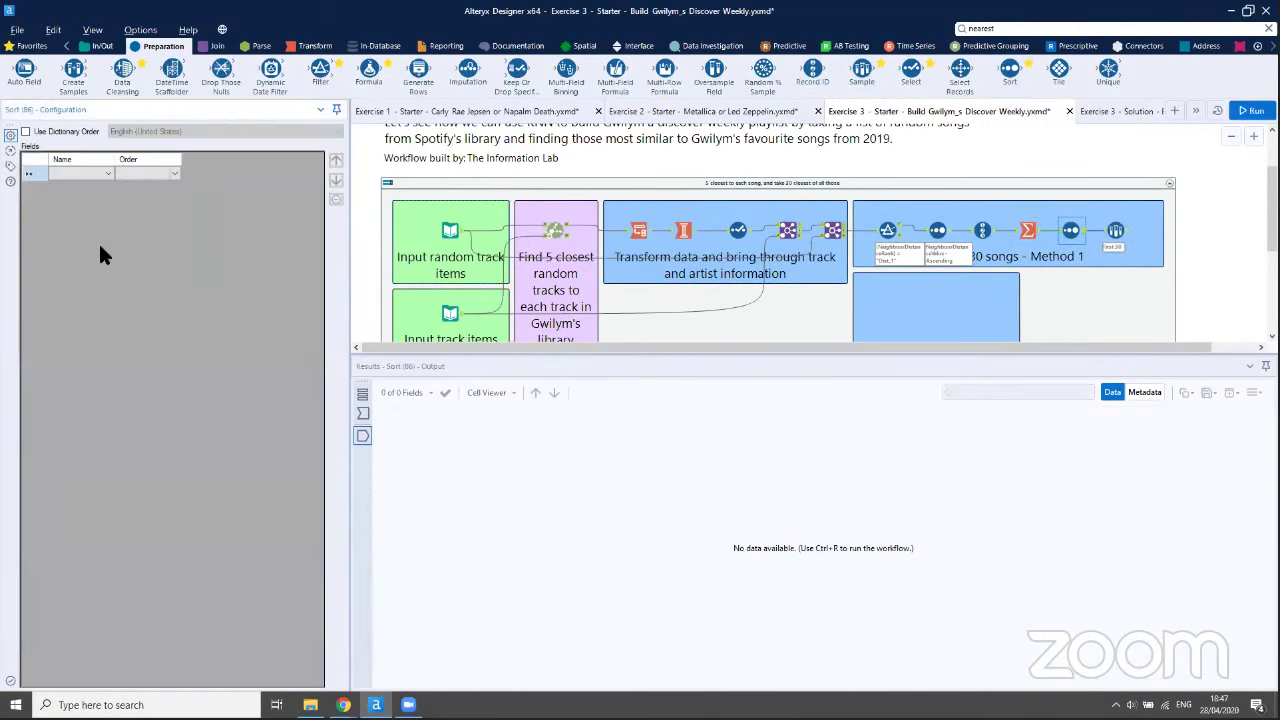
pyautogui.click(74, 174)
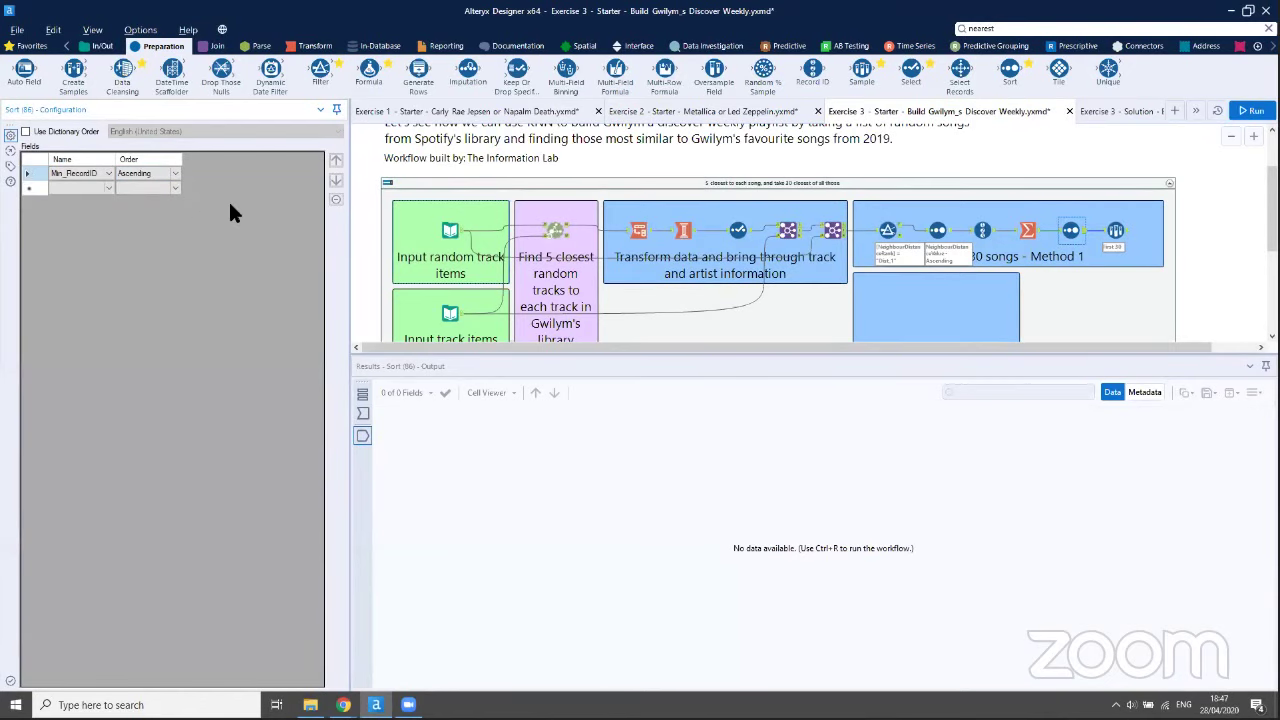
pyautogui.click(764, 169)
# Run the workflow and examine the output records of the second Sort and the Sample tool
pyautogui.hotkey('ctrl', 'r')
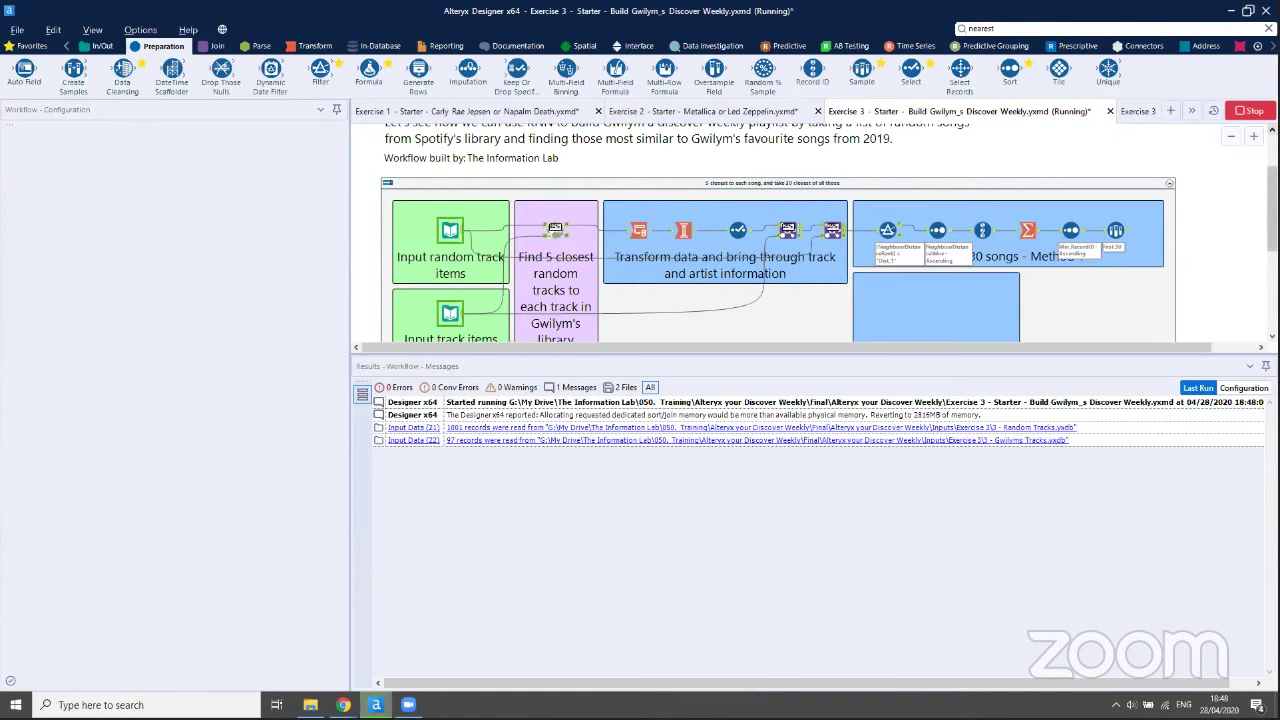
pyautogui.click(1071, 230)
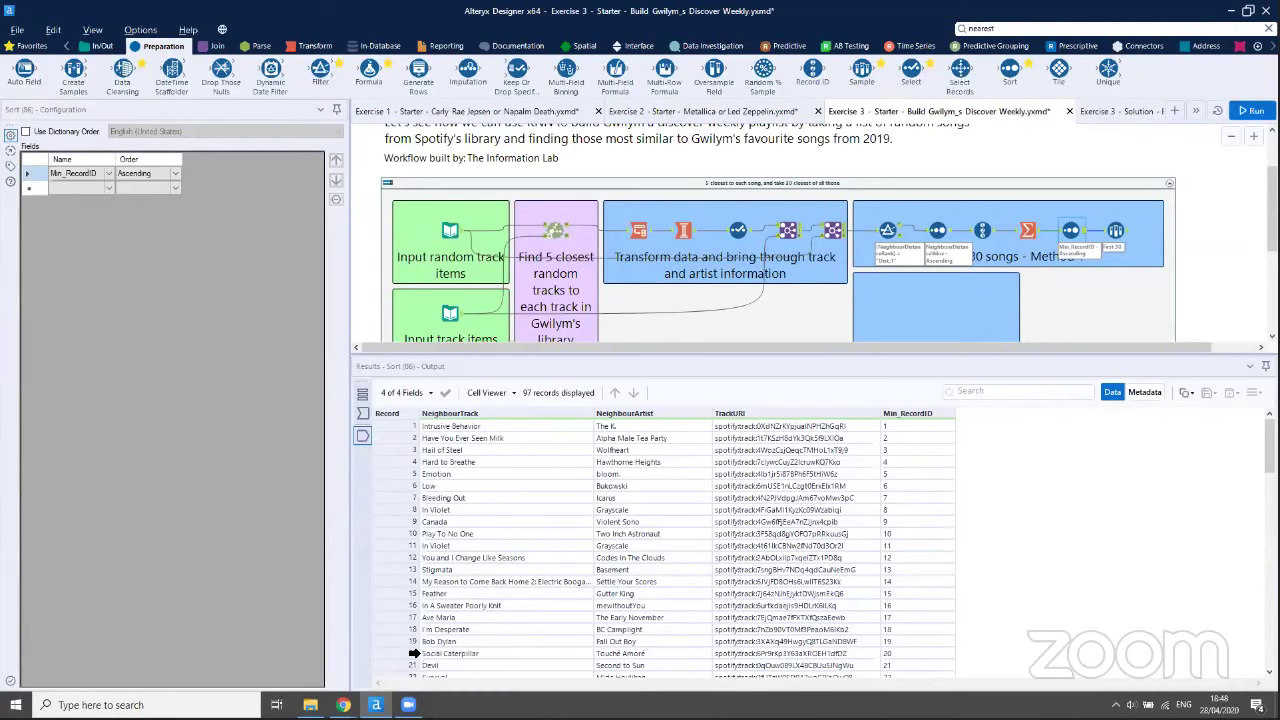
pyautogui.click(413, 653)
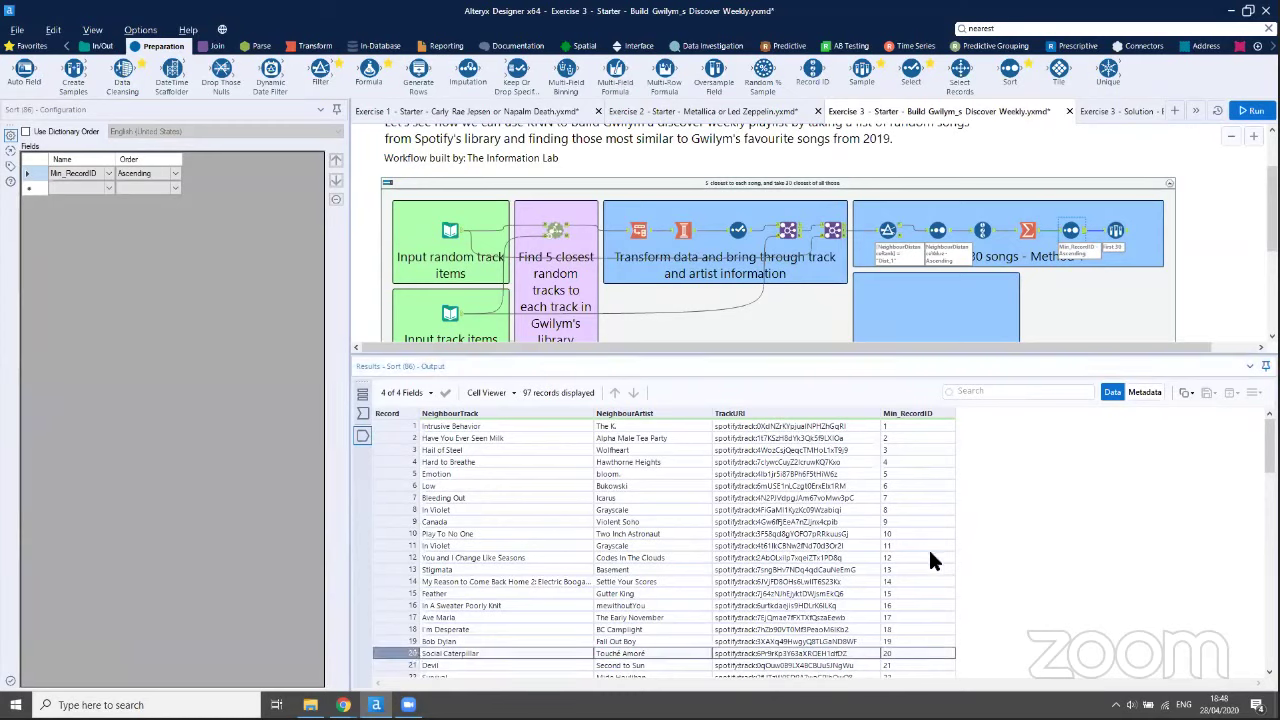
pyautogui.scroll(-2, 928, 551)
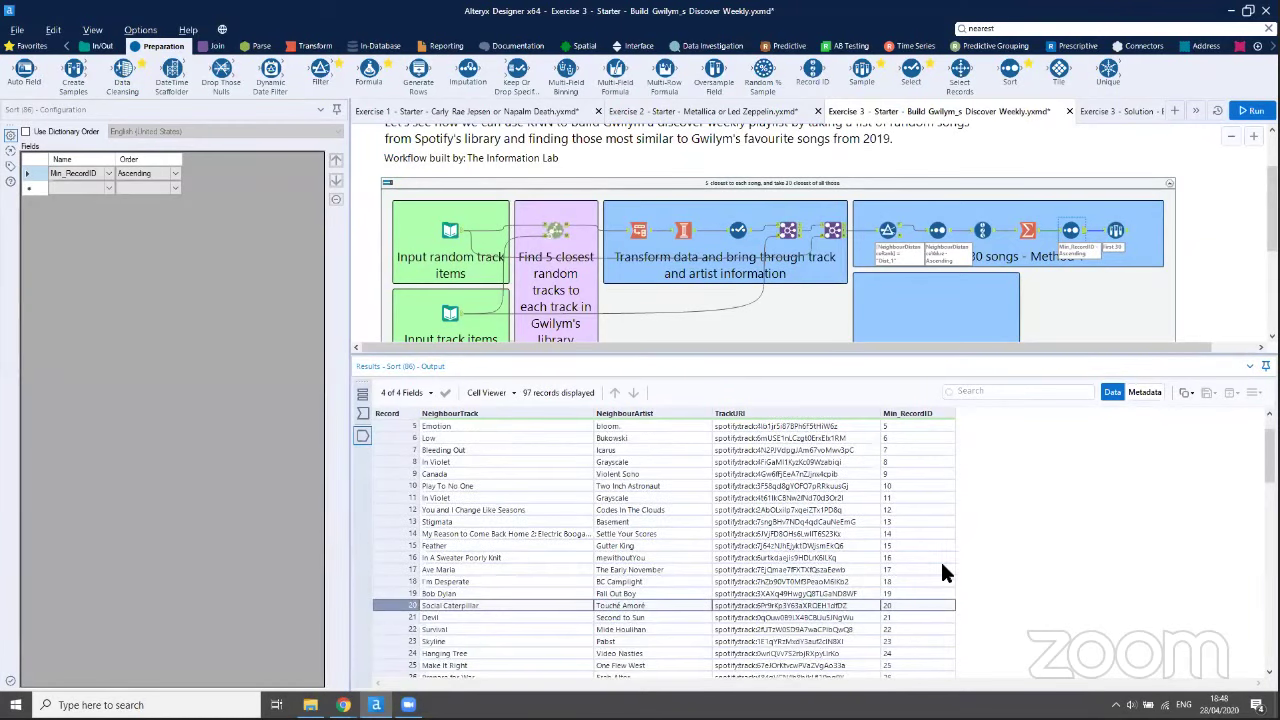
pyautogui.scroll(-6, 946, 560)
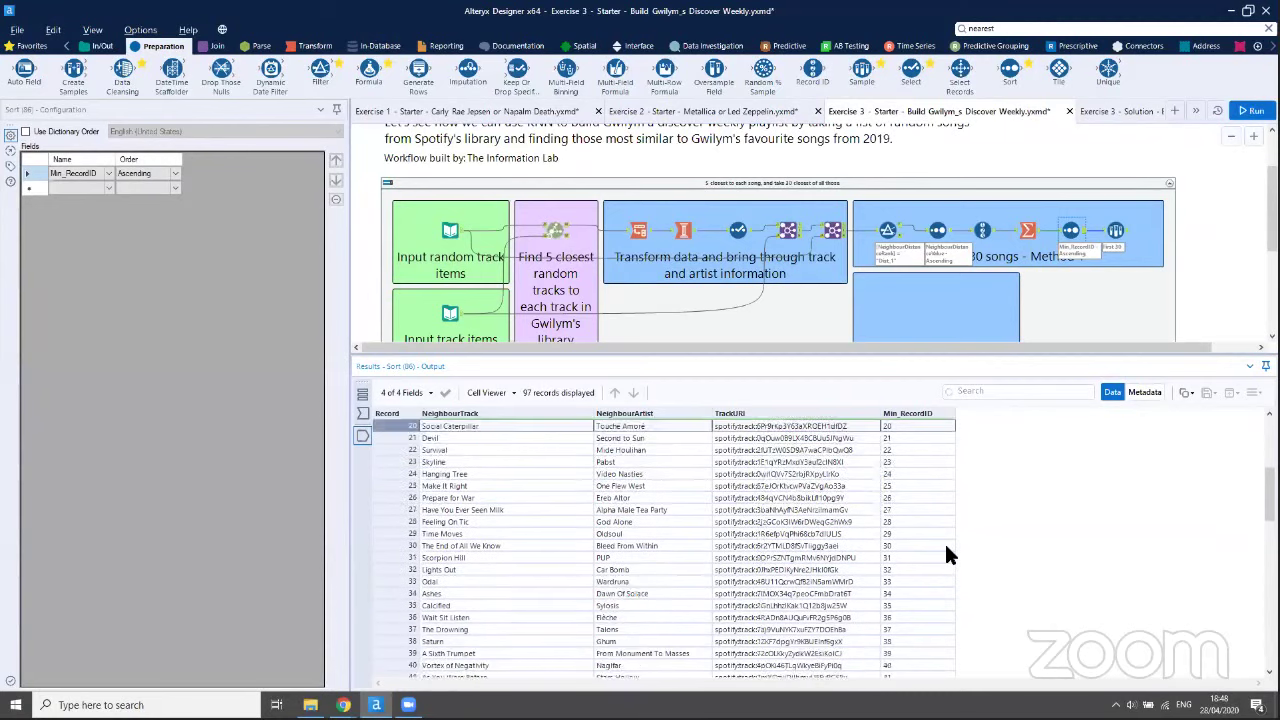
pyautogui.scroll(4, 944, 553)
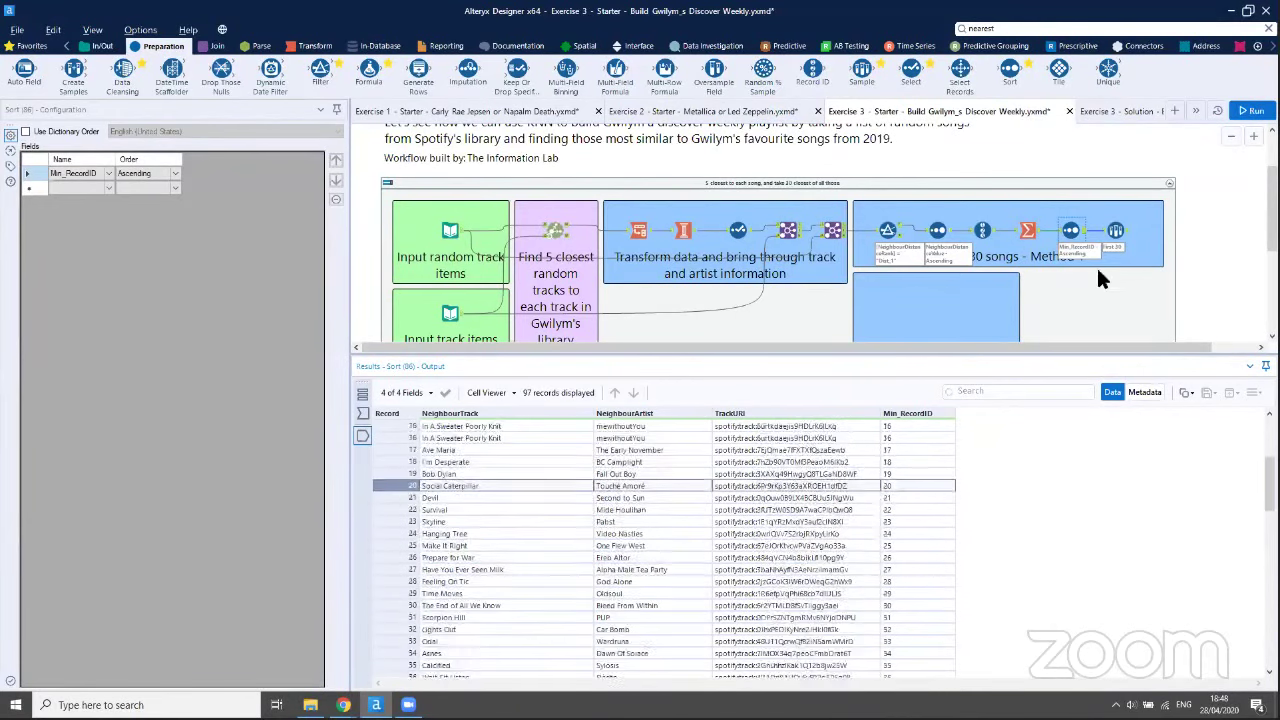
pyautogui.click(1116, 231)
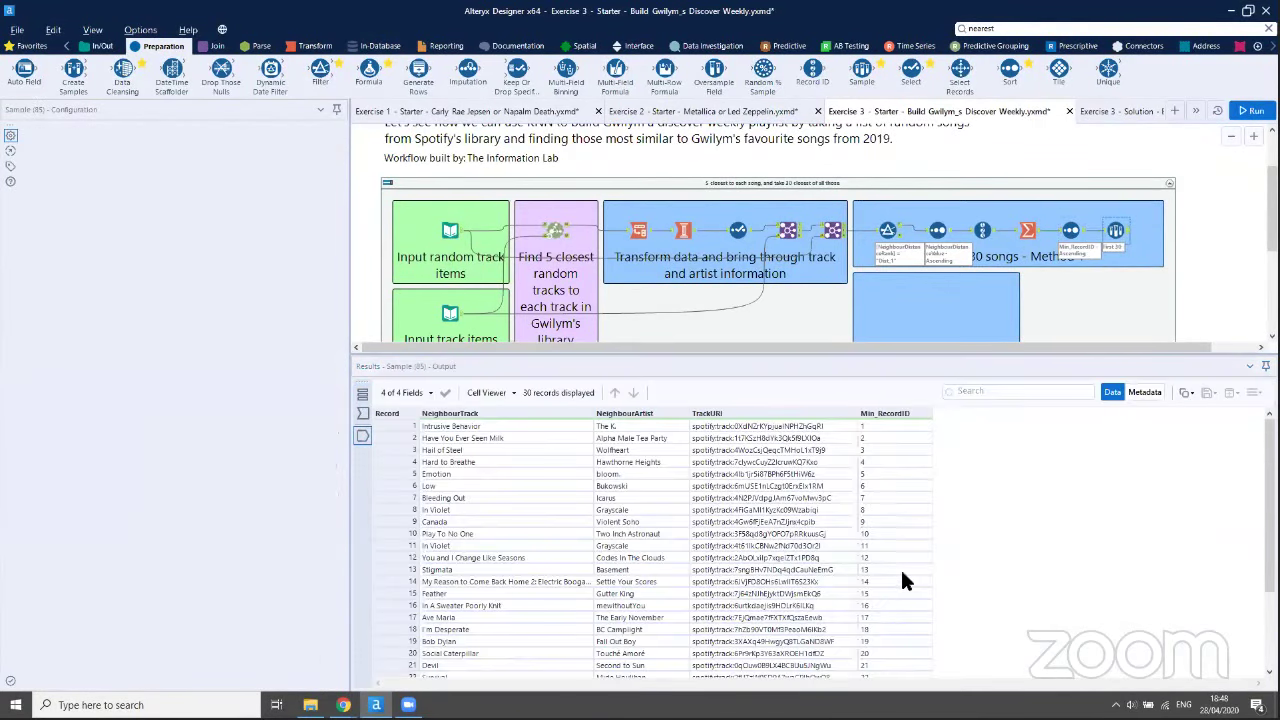
pyautogui.scroll(-3, 978, 521)
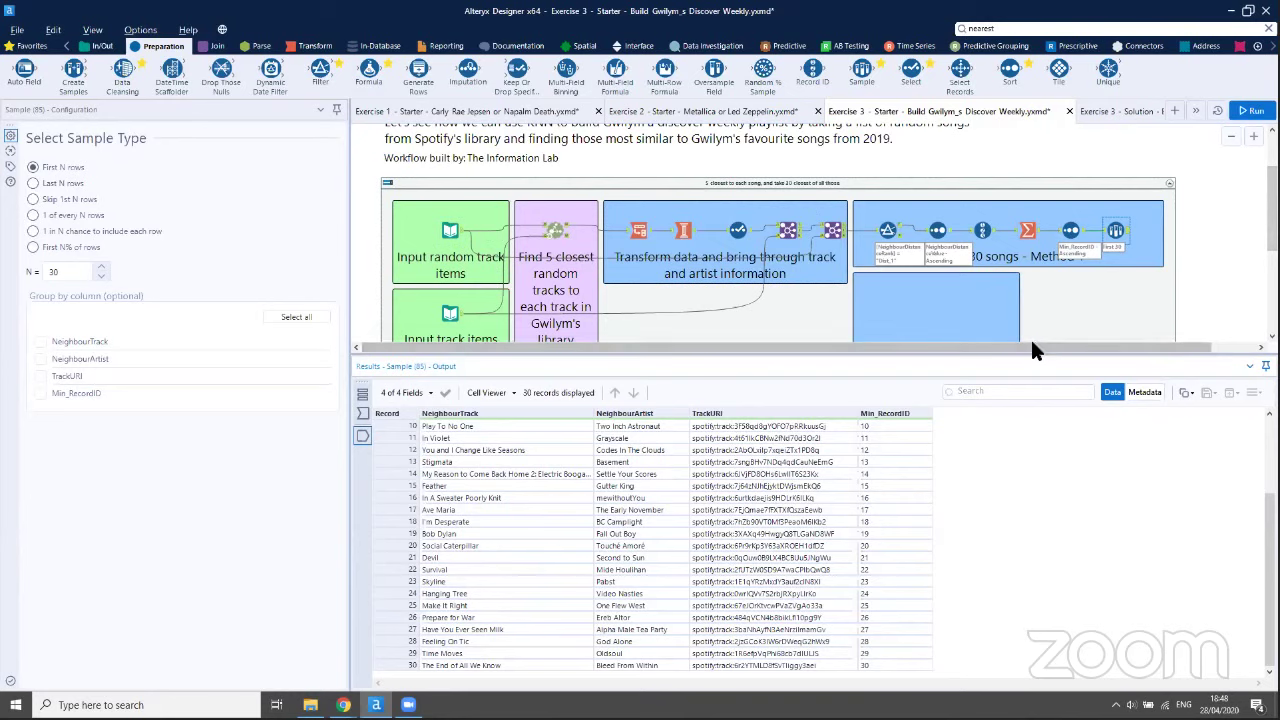
pyautogui.moveTo(1041, 360); pyautogui.dragTo(1037, 420)
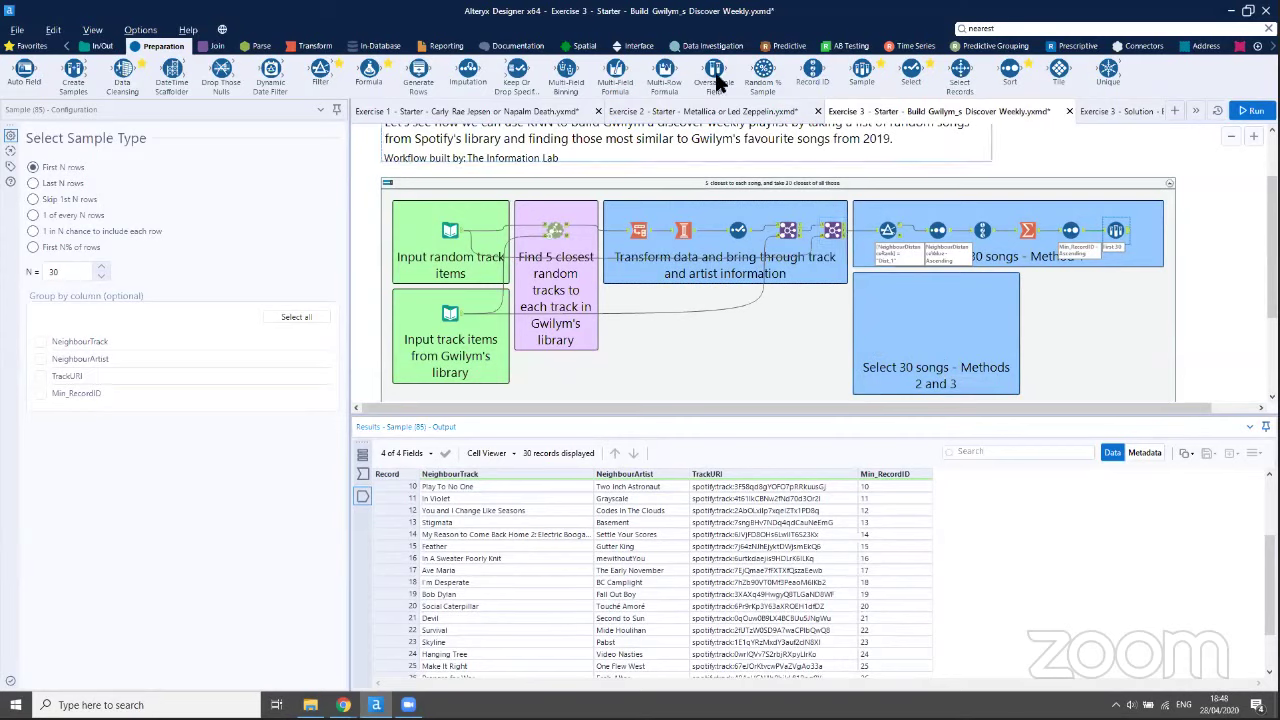
# Add a Summarize tool in the Methods 2 and 3 container, fed by the last Join, and group by NeighbourTrackURI
pyautogui.scroll(-3, 227, 84)
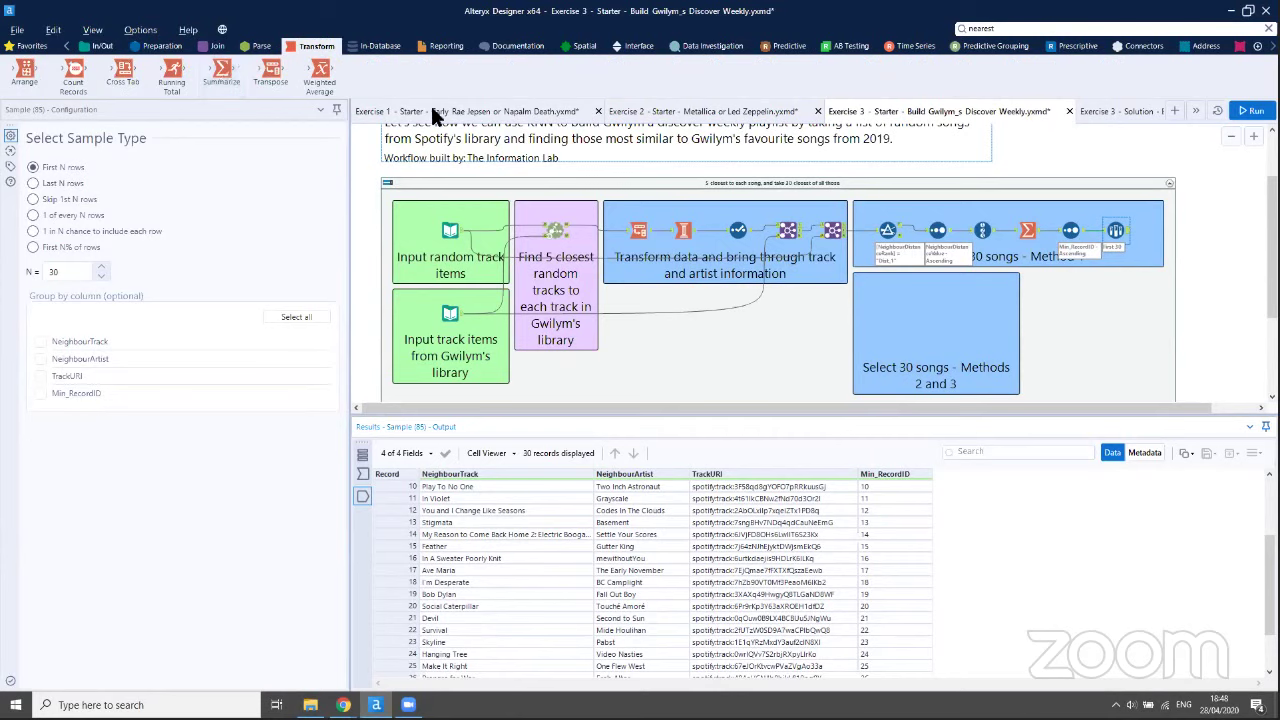
pyautogui.moveTo(228, 76); pyautogui.dragTo(897, 318)
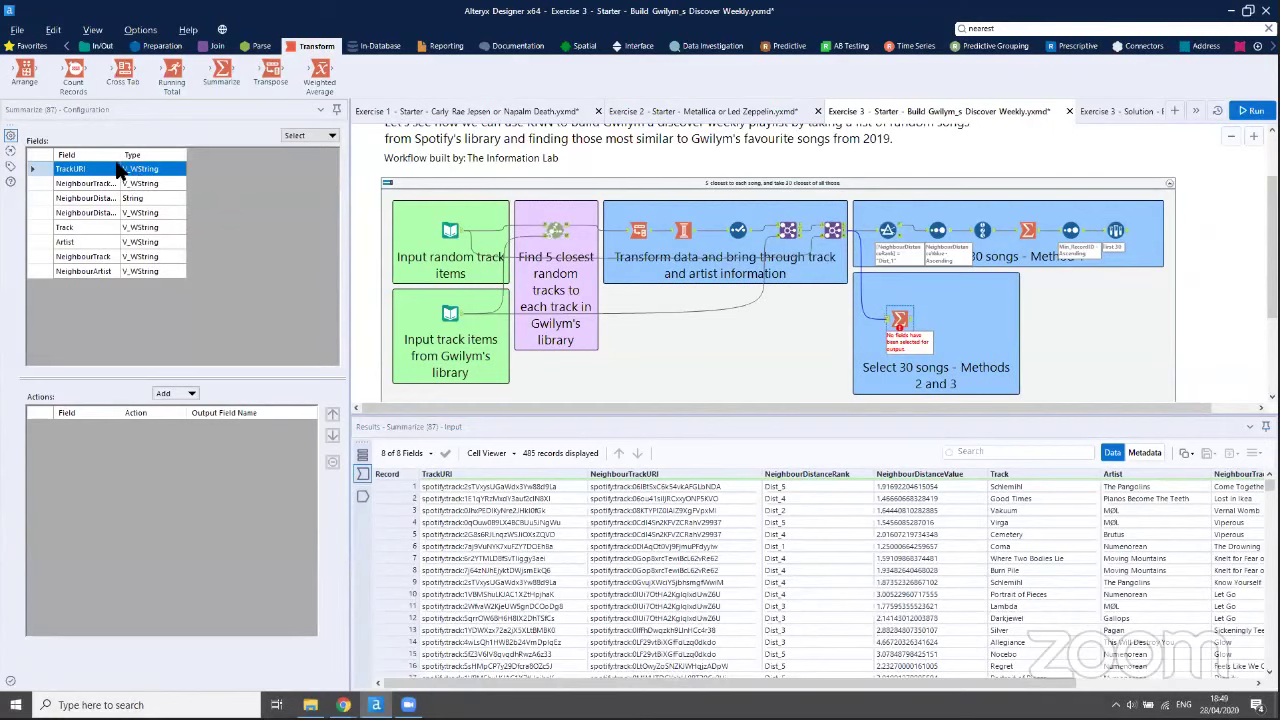
pyautogui.moveTo(119, 162); pyautogui.dragTo(185, 164)
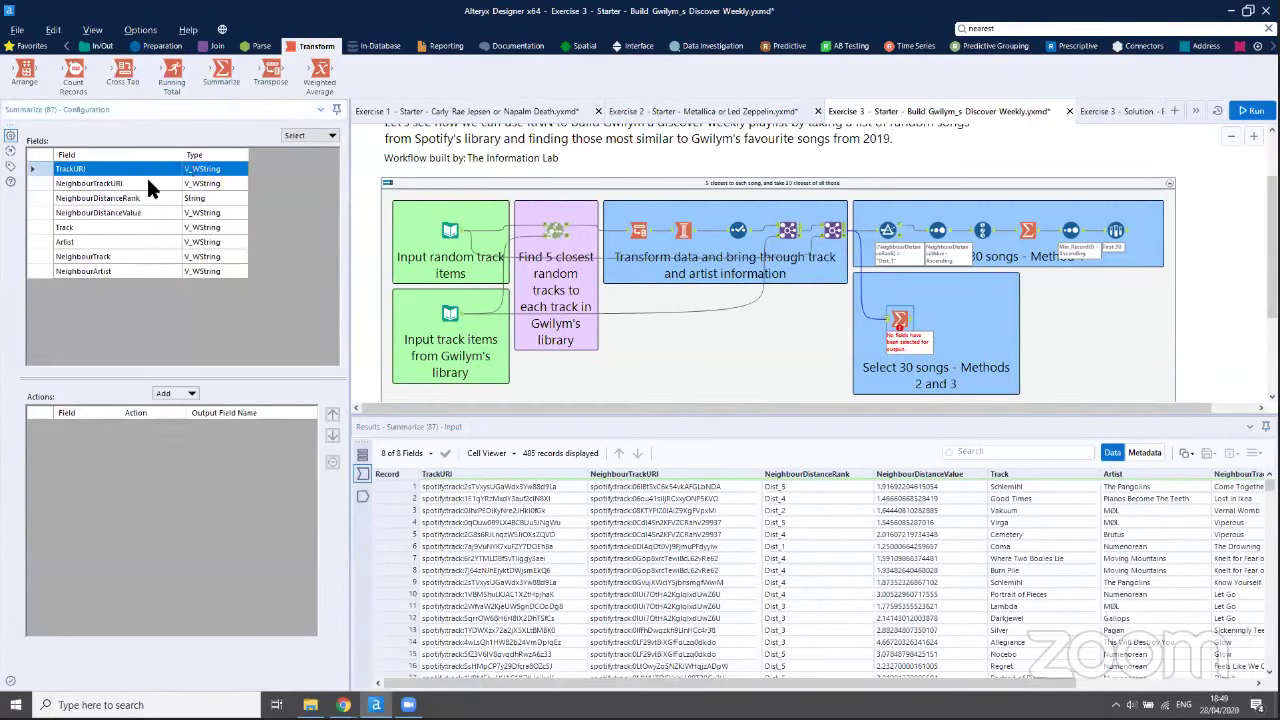
pyautogui.click(147, 183)
pyautogui.click(189, 396)
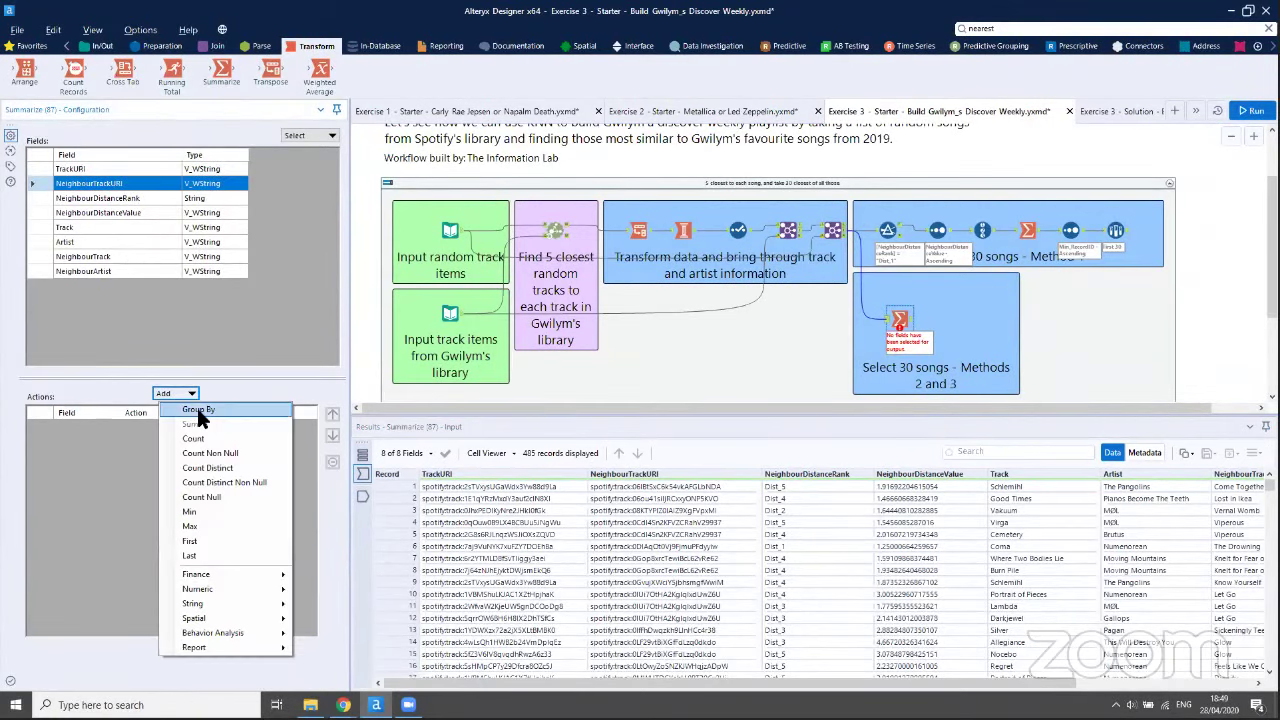
pyautogui.click(200, 410)
# Add NeighbourTrack and NeighbourArtist as further Group By fields in the new Summarize tool
pyautogui.click(146, 254)
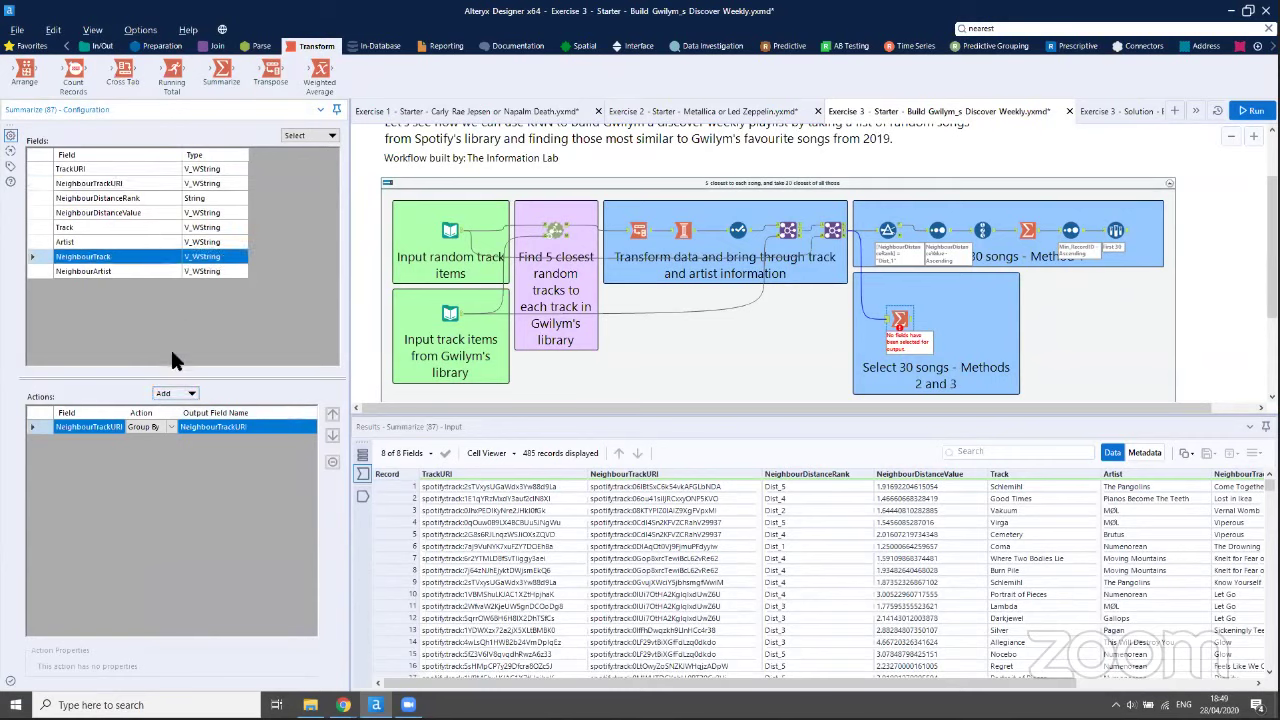
pyautogui.click(189, 394)
pyautogui.keyDown('shift'); pyautogui.click(128, 270); pyautogui.keyUp('shift')
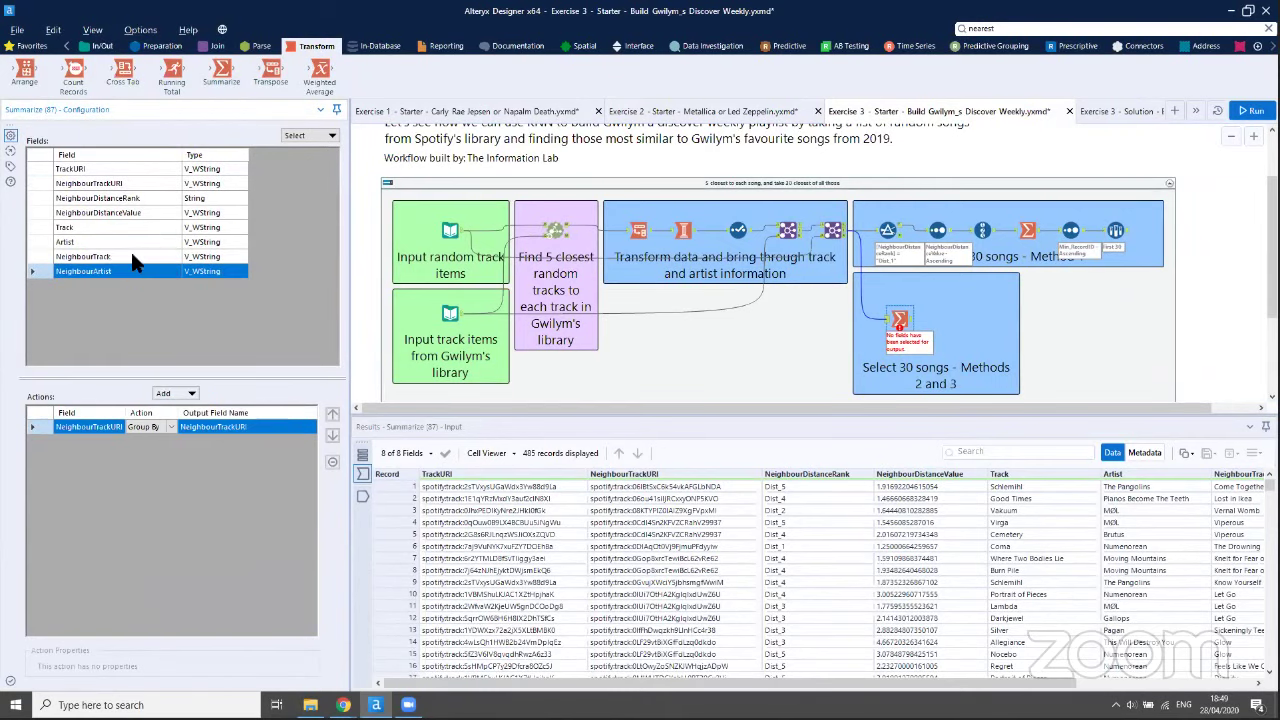
pyautogui.click(172, 391)
pyautogui.click(195, 410)
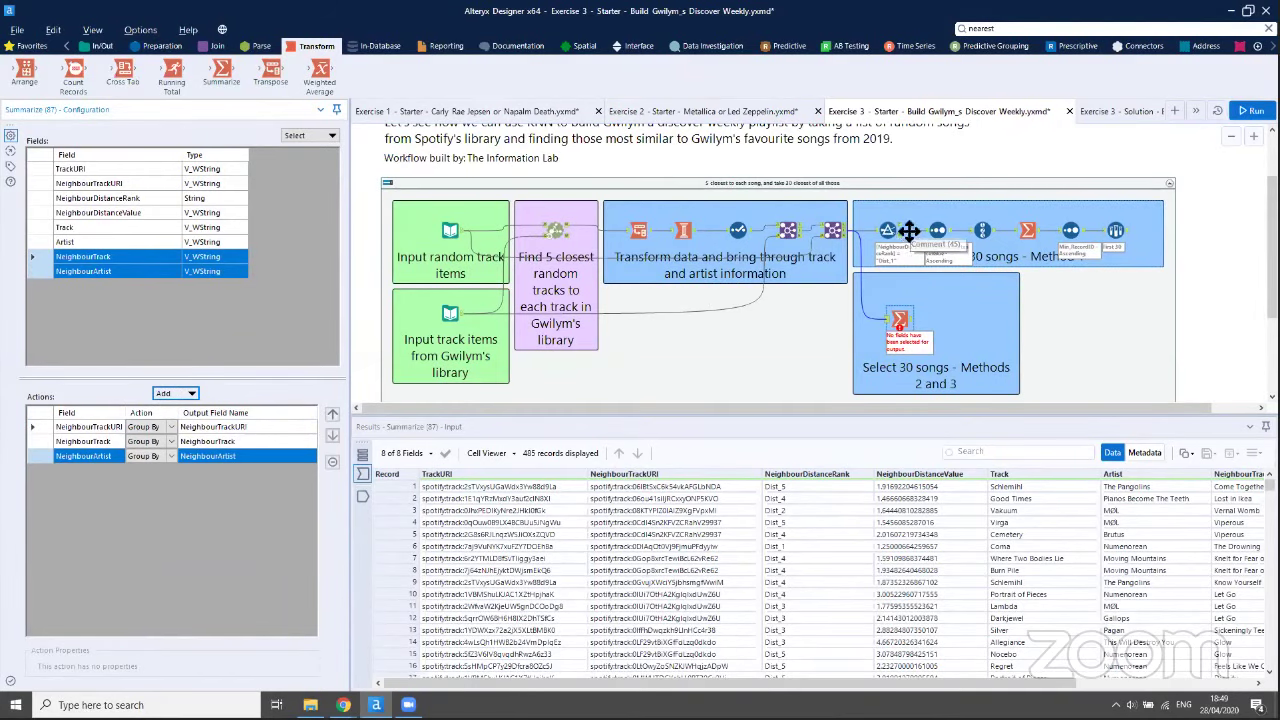
# Insert a Select tool before the new Summarize tool and set NeighbourDistanceValue's type to Double
pyautogui.click(900, 318)
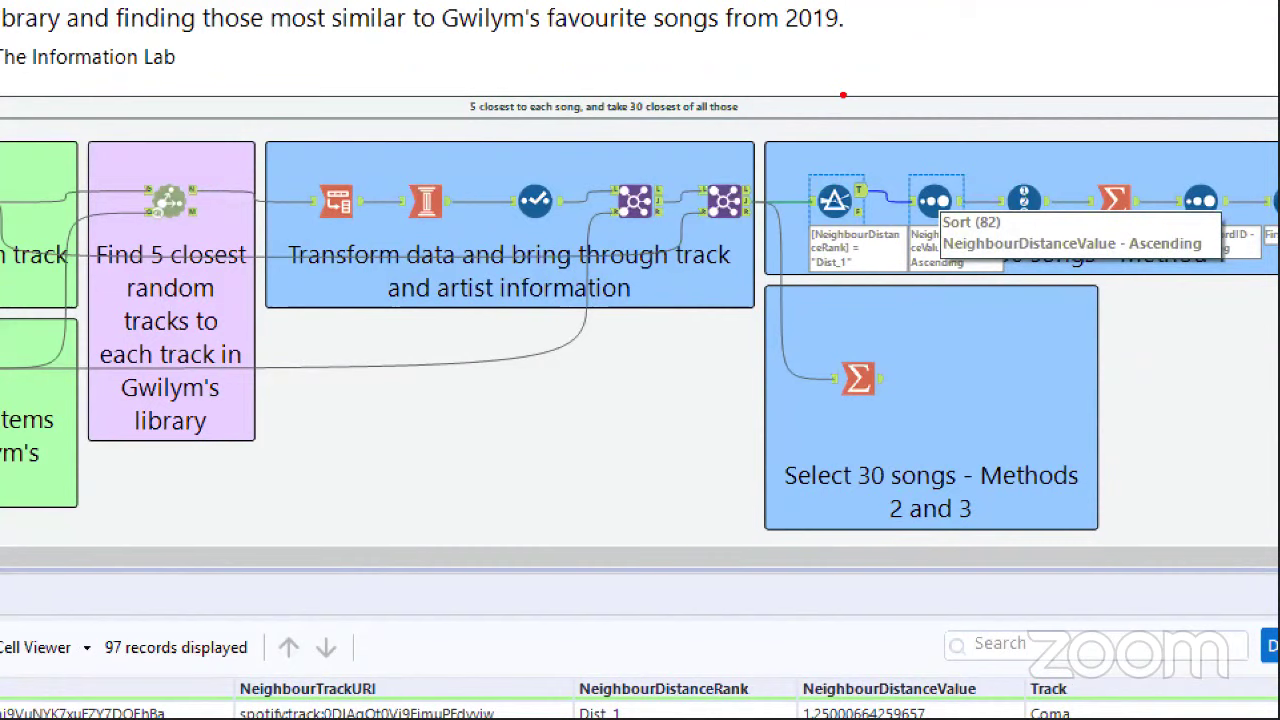
pyautogui.moveTo(872, 163)
pyautogui.mouseDown()
pyautogui.moveTo(792, 197)
pyautogui.moveTo(872, 311)
pyautogui.moveTo(862, 152)
pyautogui.moveTo(816, 124)
pyautogui.mouseUp()
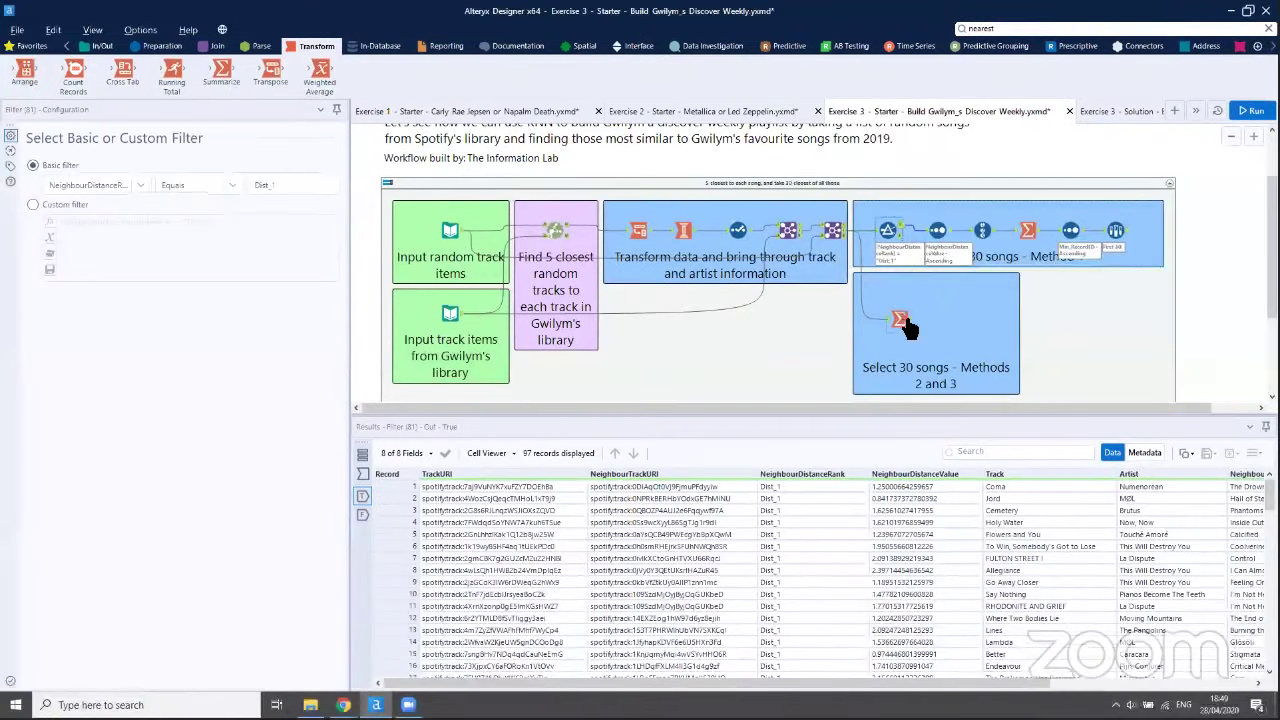
pyautogui.click(901, 320)
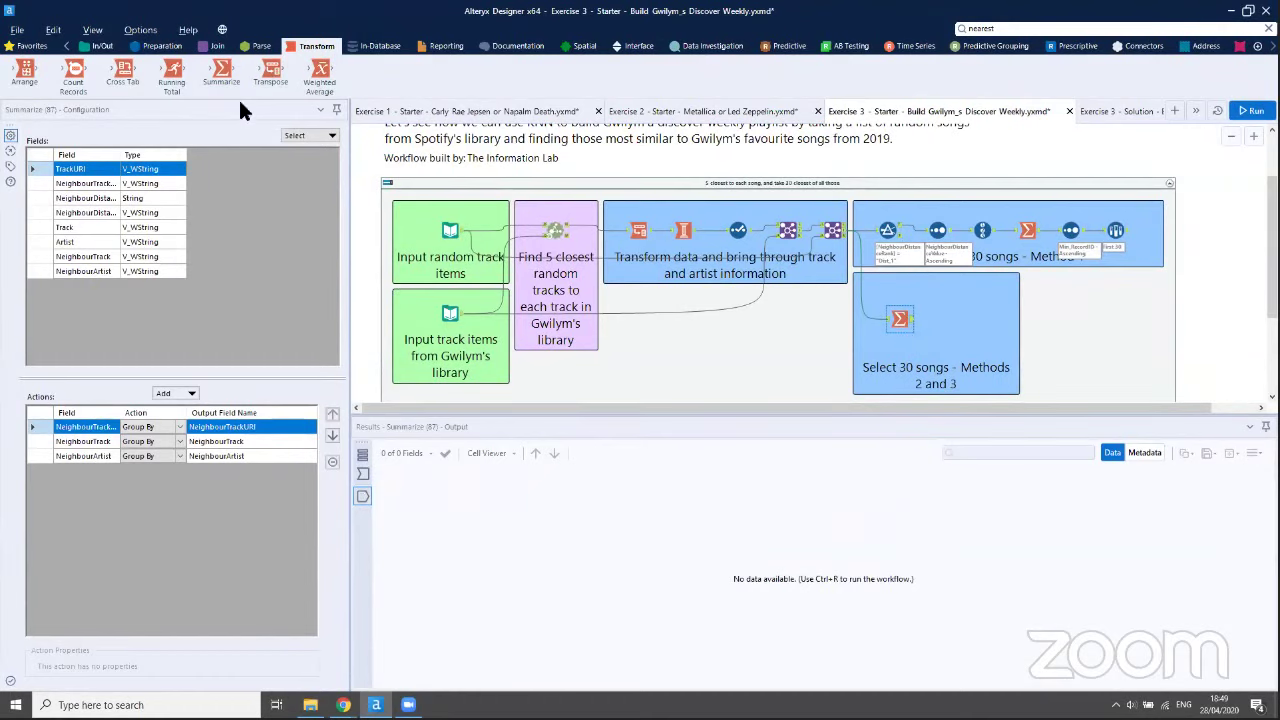
pyautogui.click(160, 46)
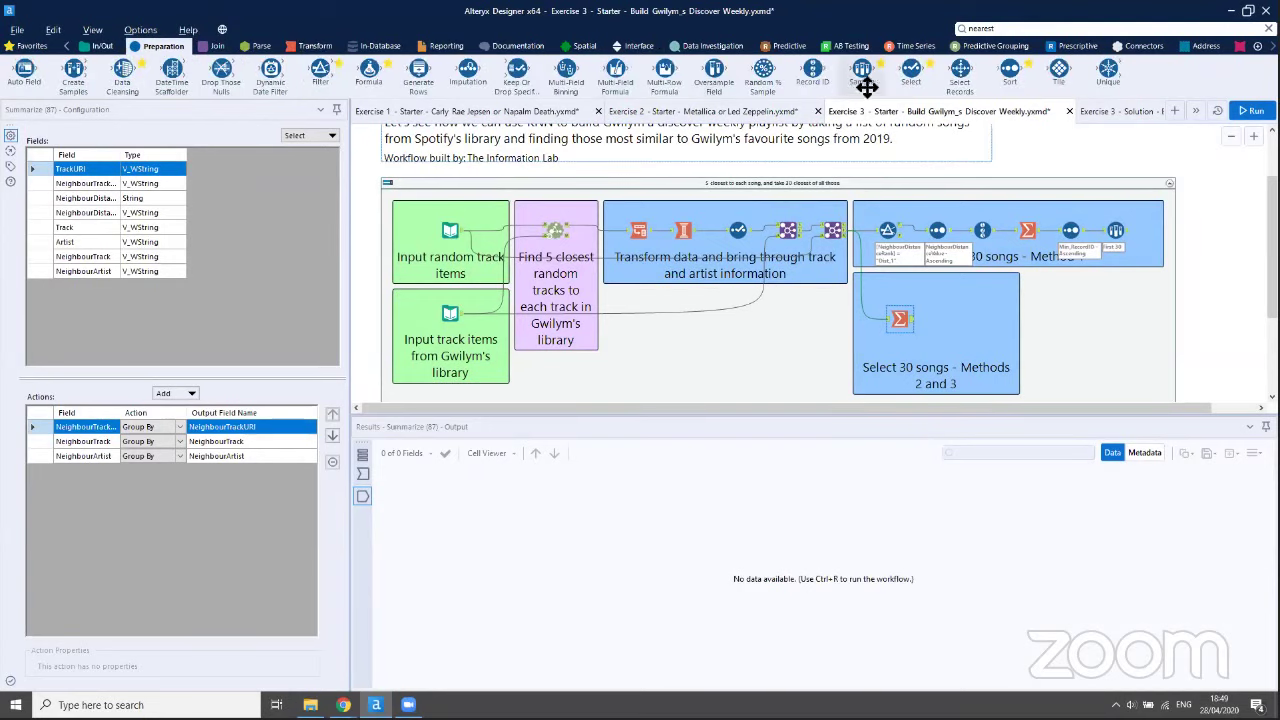
pyautogui.moveTo(910, 70); pyautogui.dragTo(880, 315)
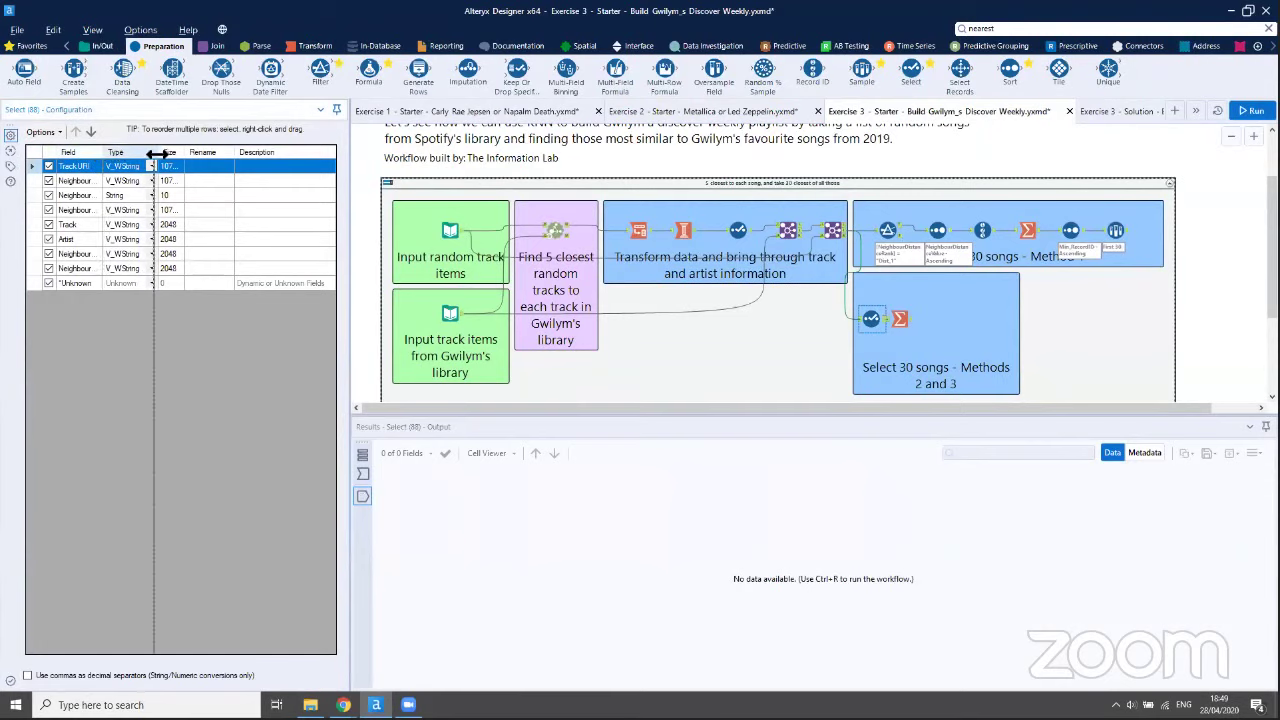
pyautogui.click(201, 210)
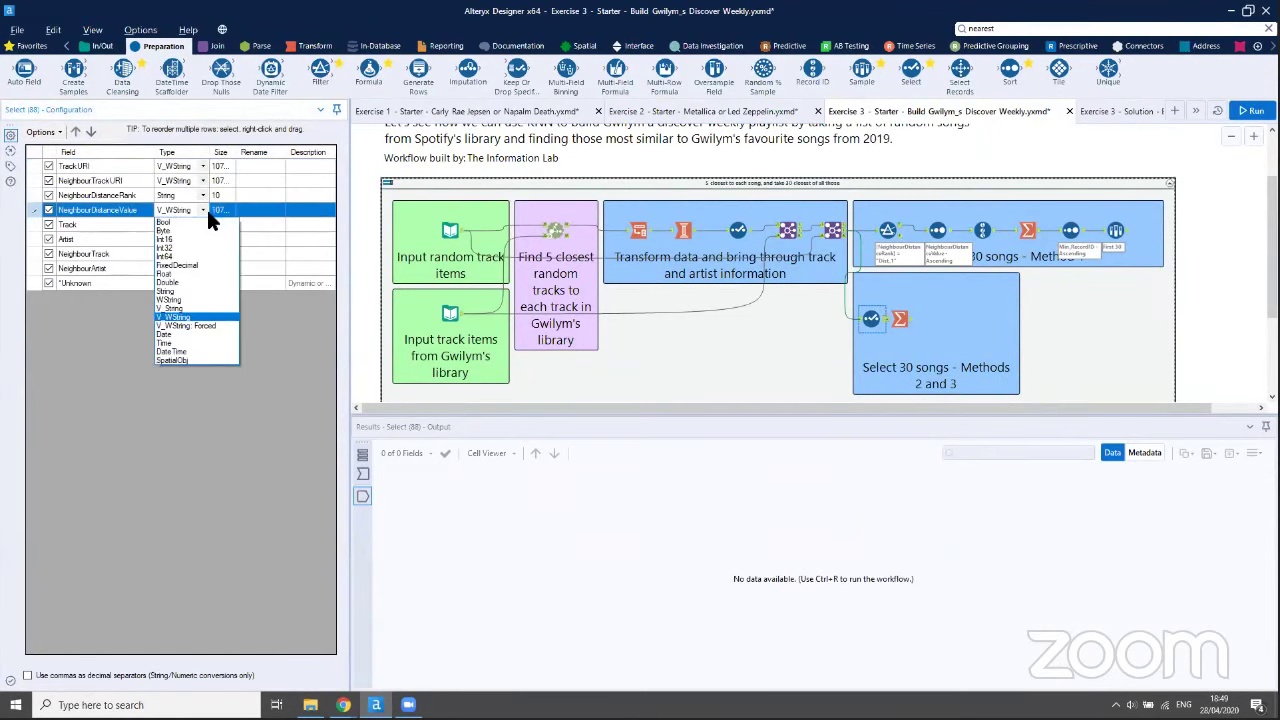
pyautogui.click(180, 298)
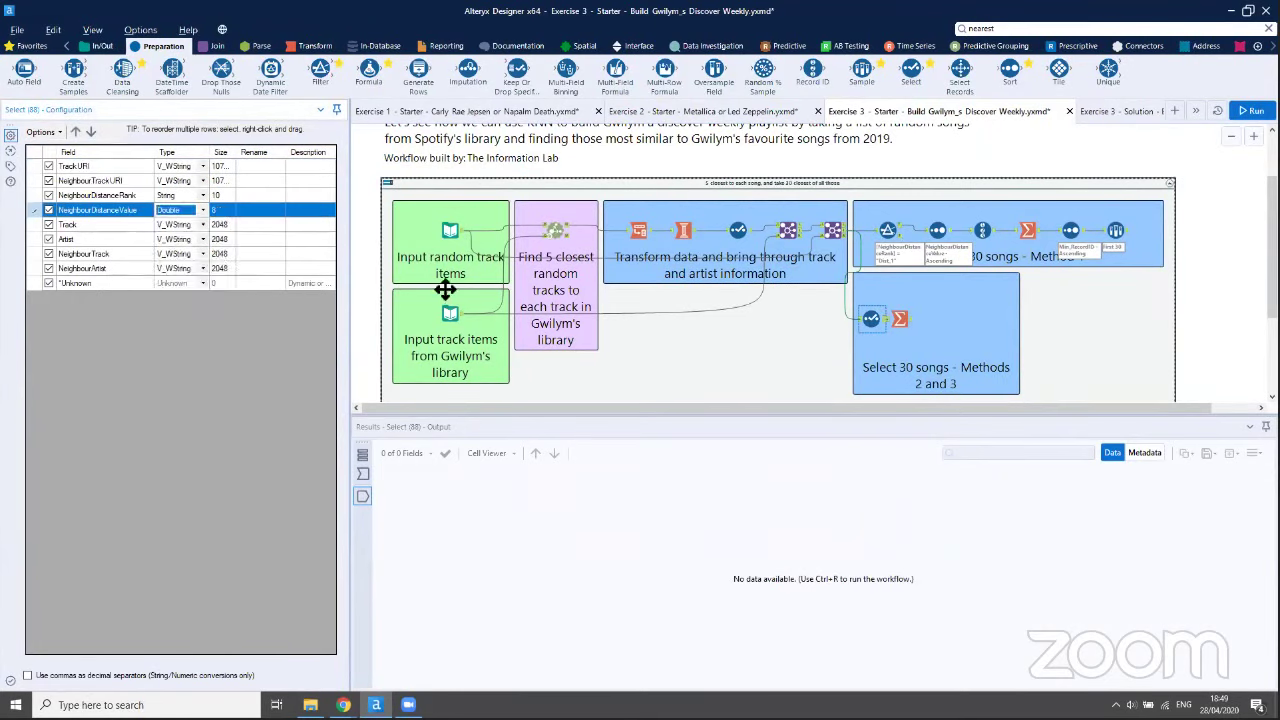
# Add the Min and Average of NeighbourDistanceValue as output fields in the Methods 2 and 3 Summarize tool
pyautogui.click(898, 318)
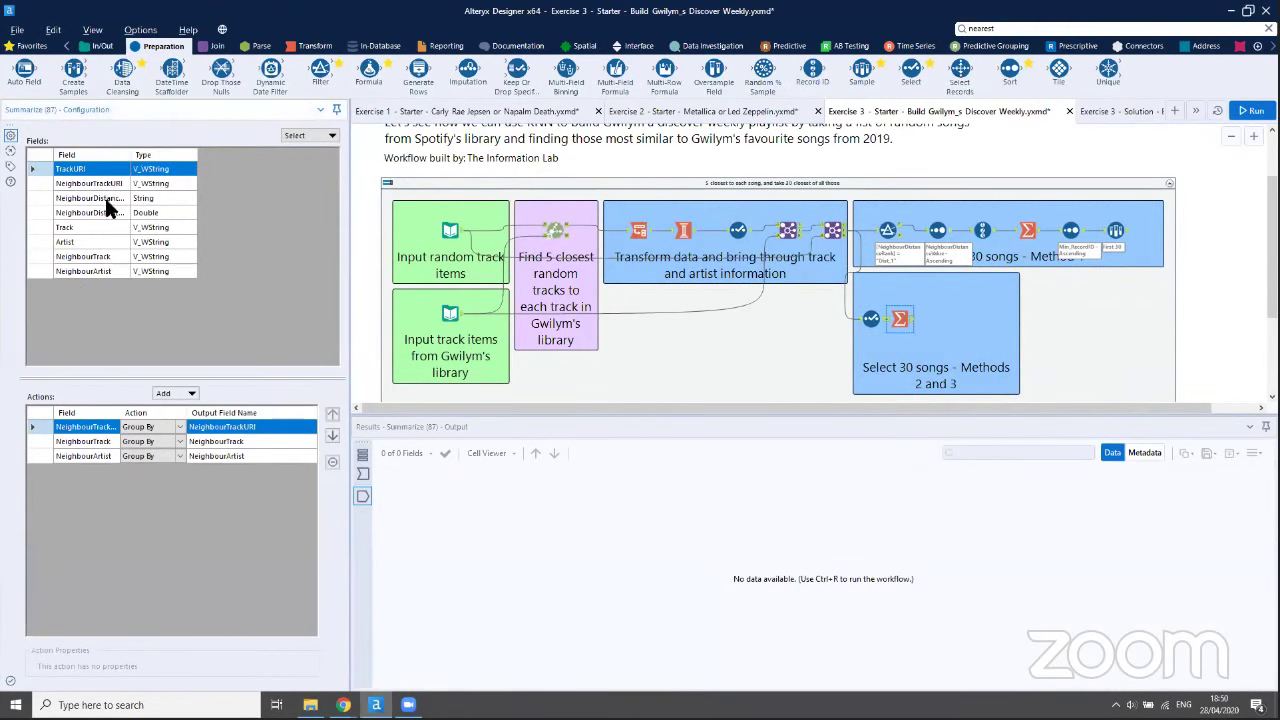
pyautogui.click(108, 210)
pyautogui.click(186, 393)
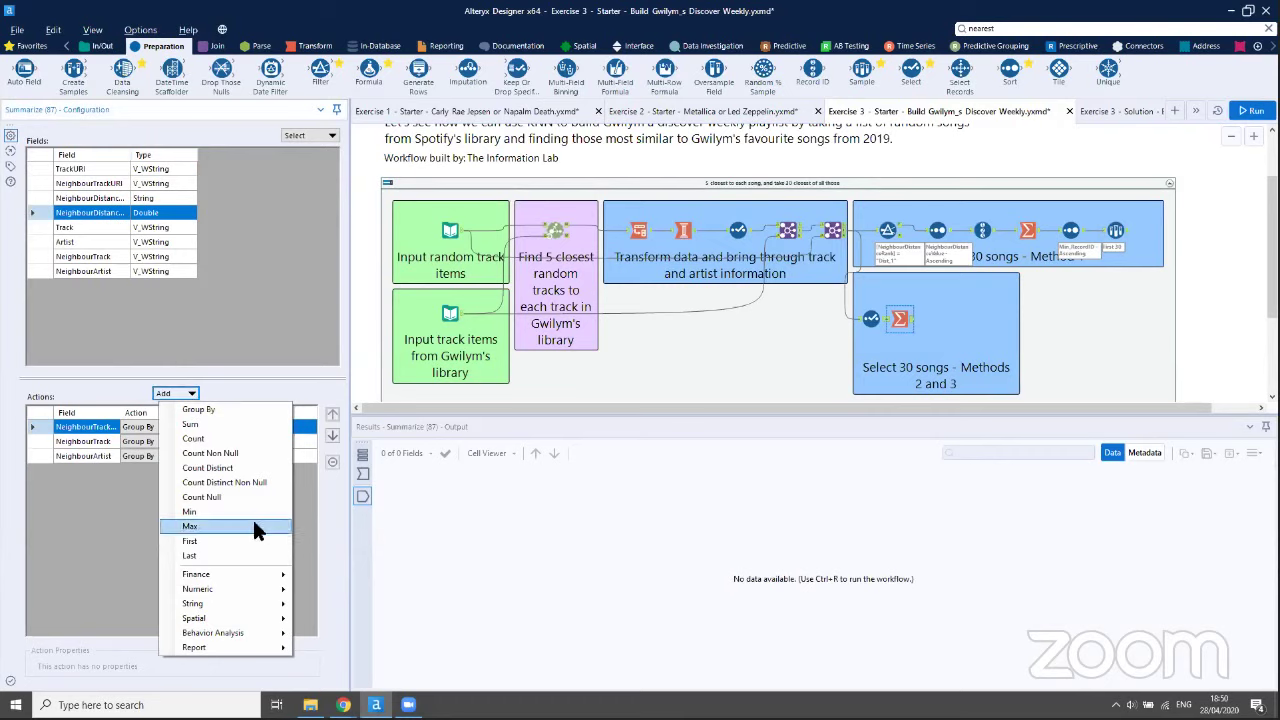
pyautogui.click(256, 505)
pyautogui.click(176, 392)
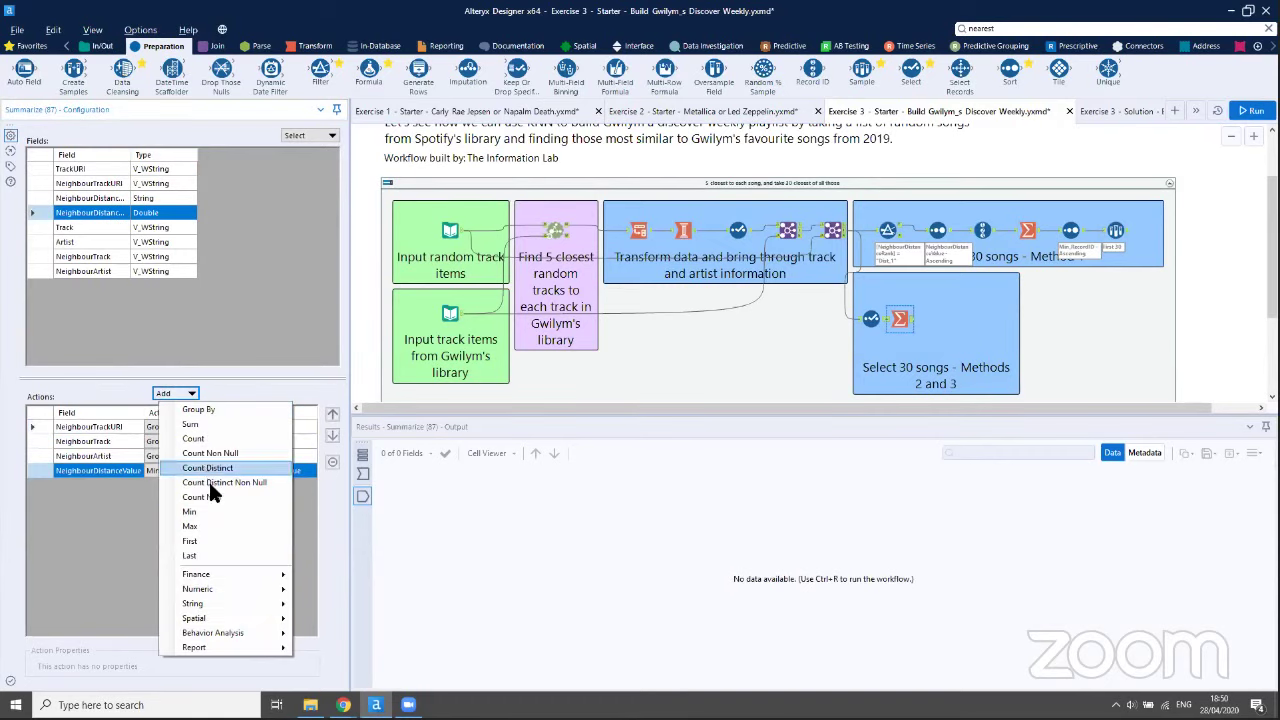
pyautogui.moveTo(266, 589)
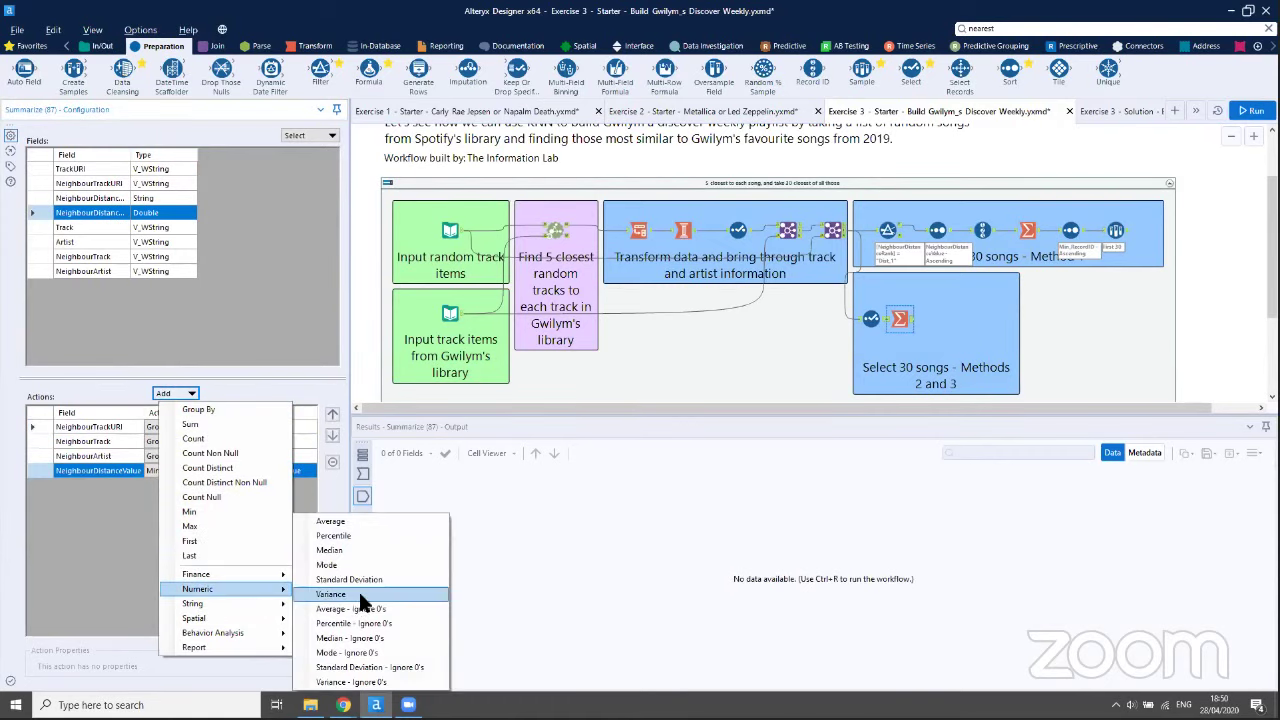
pyautogui.click(354, 521)
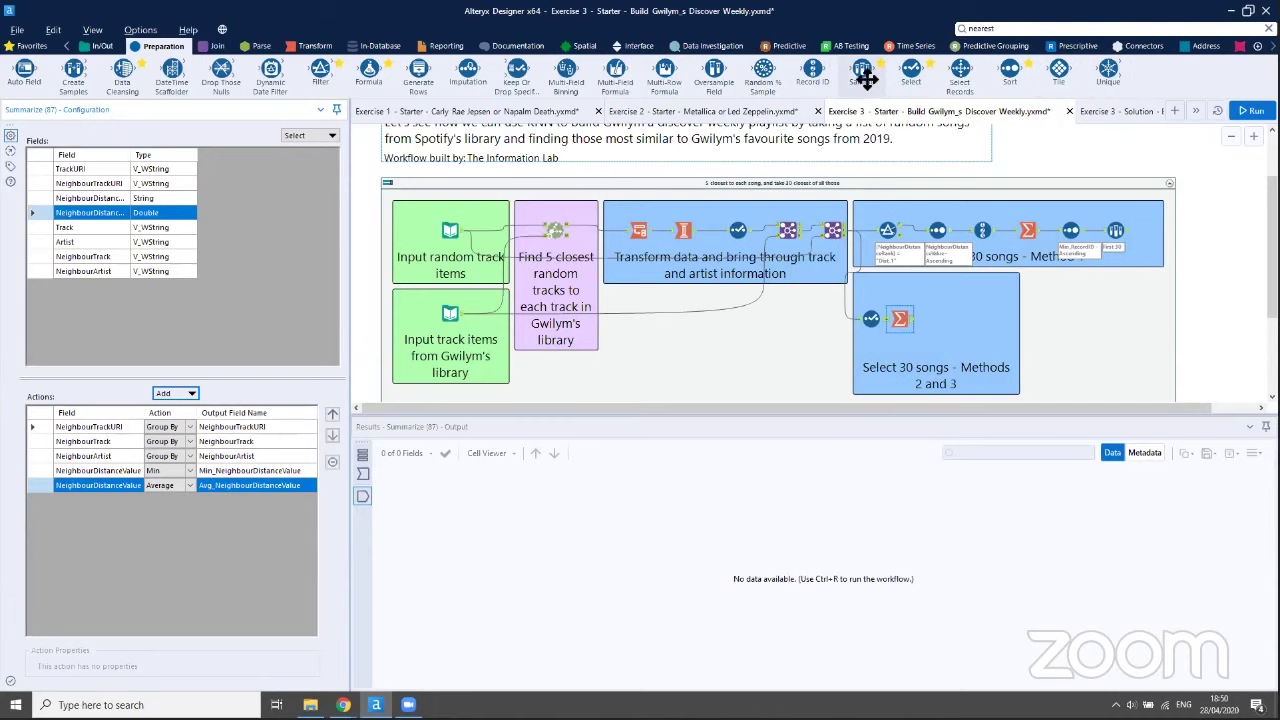
# Add a Sort tool after the Methods 2 and 3 Summarize tool, sorting by Min_NeighbourDistanceValue ascending
pyautogui.moveTo(1010, 68); pyautogui.dragTo(955, 328)
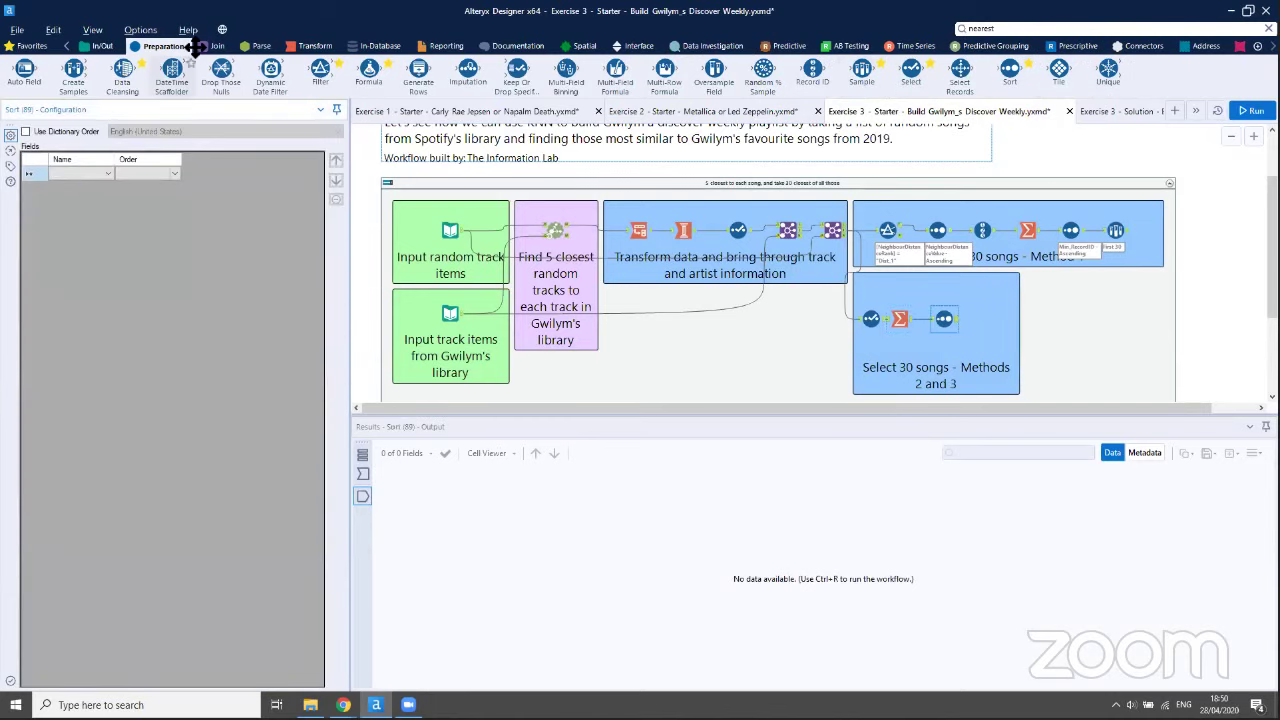
pyautogui.click(85, 173)
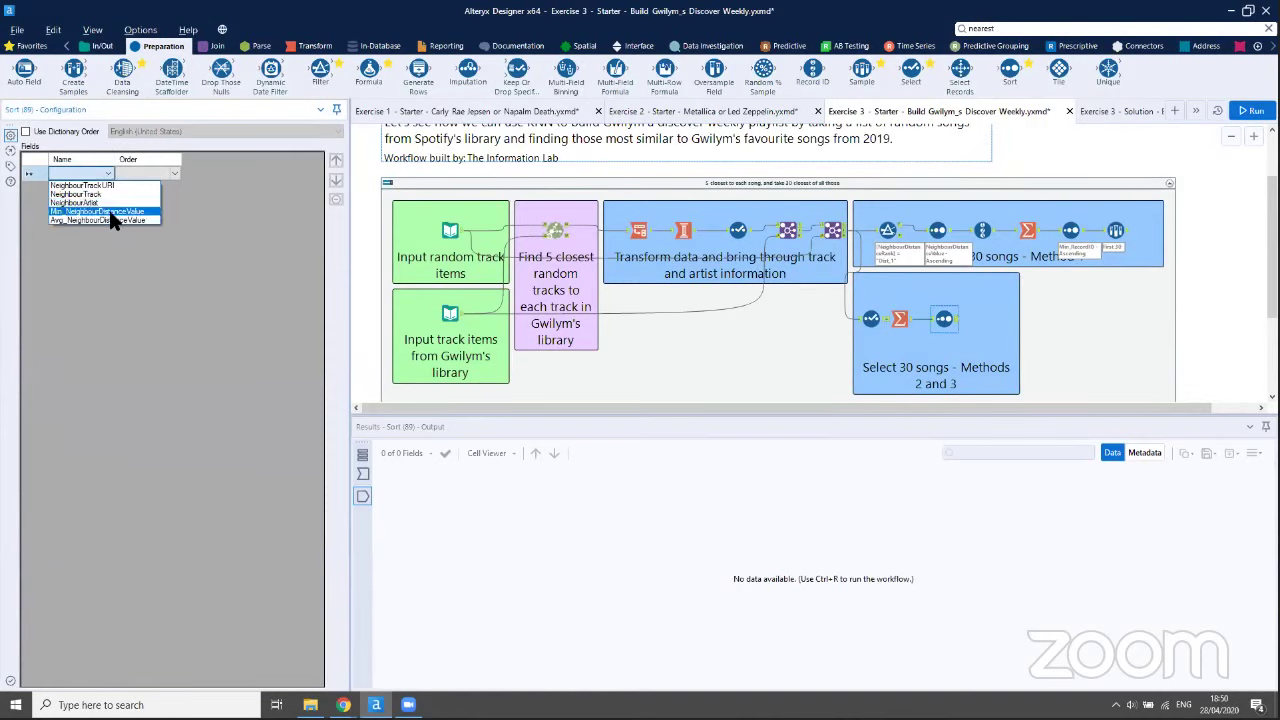
pyautogui.click(111, 210)
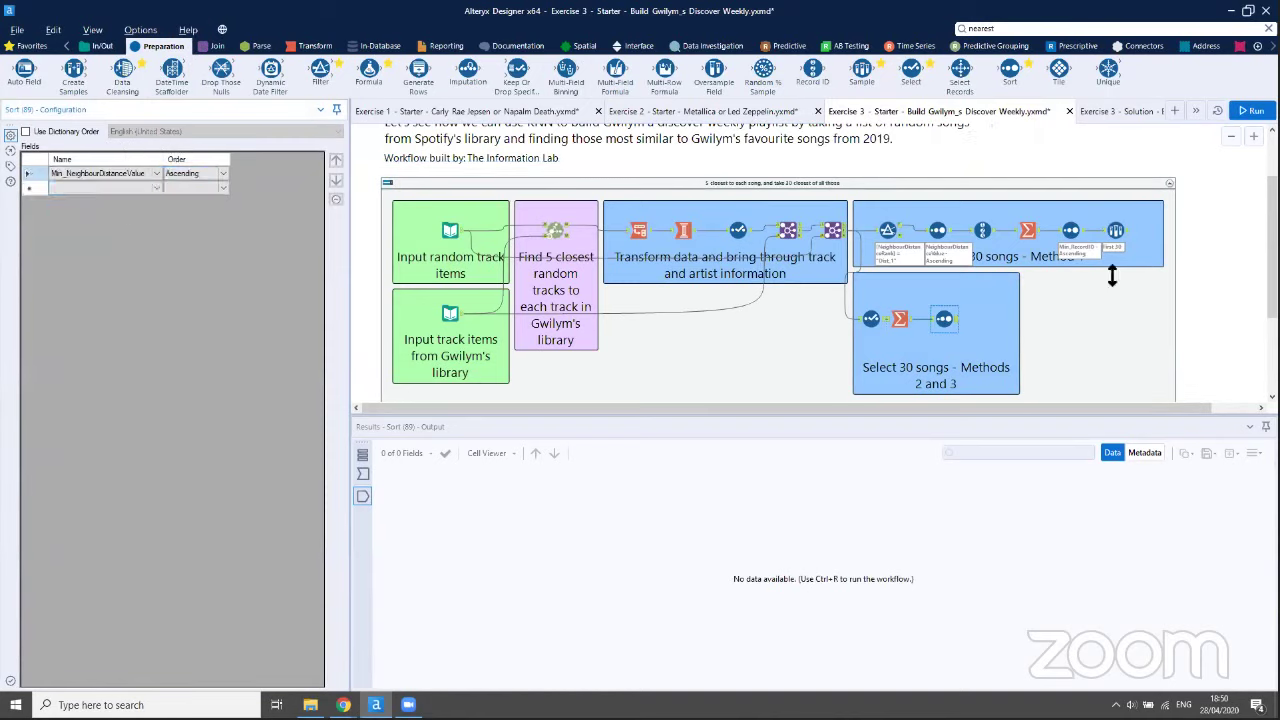
# Copy the Method 1 Sample tool and connect the copy after the new Sort tool
pyautogui.click(1118, 240)
pyautogui.hotkey('ctrl', 'c')
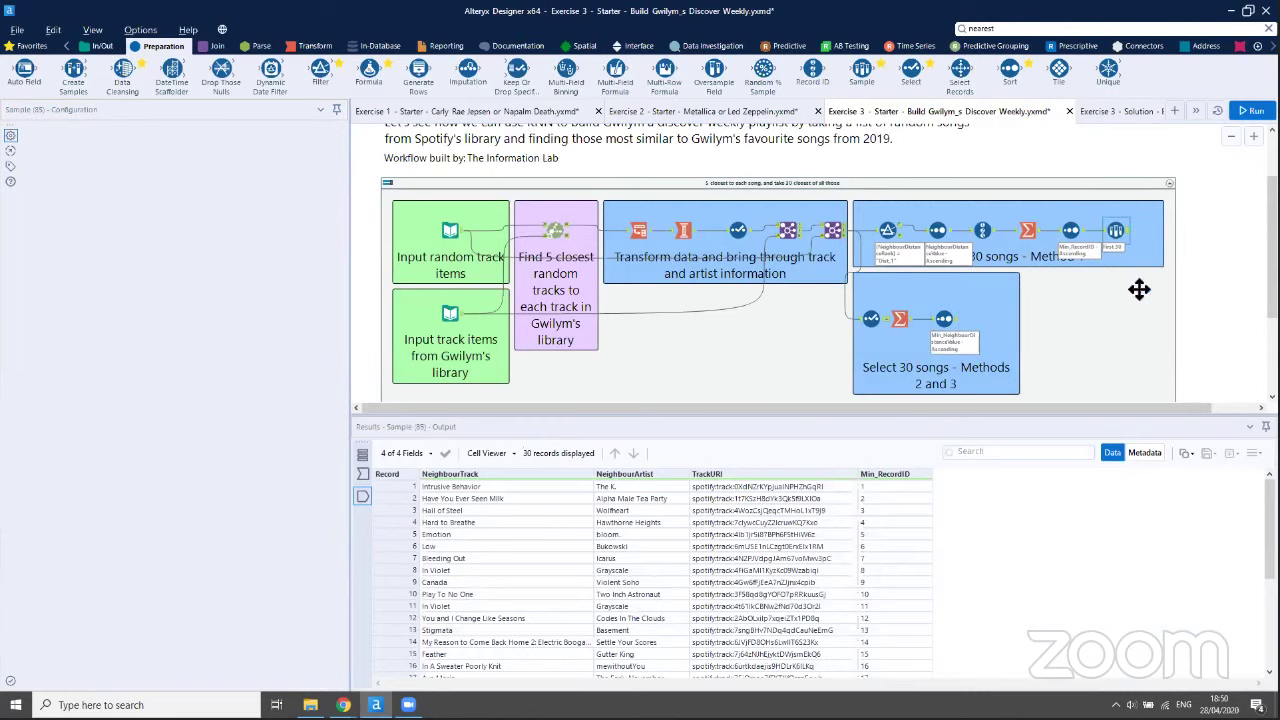
pyautogui.hotkey('ctrl', 'v')
pyautogui.moveTo(1137, 257); pyautogui.dragTo(994, 318)
# Move the new Sort and Sample pair up and place a copy of it below as a second branch from the Summarize tool
pyautogui.click(946, 322)
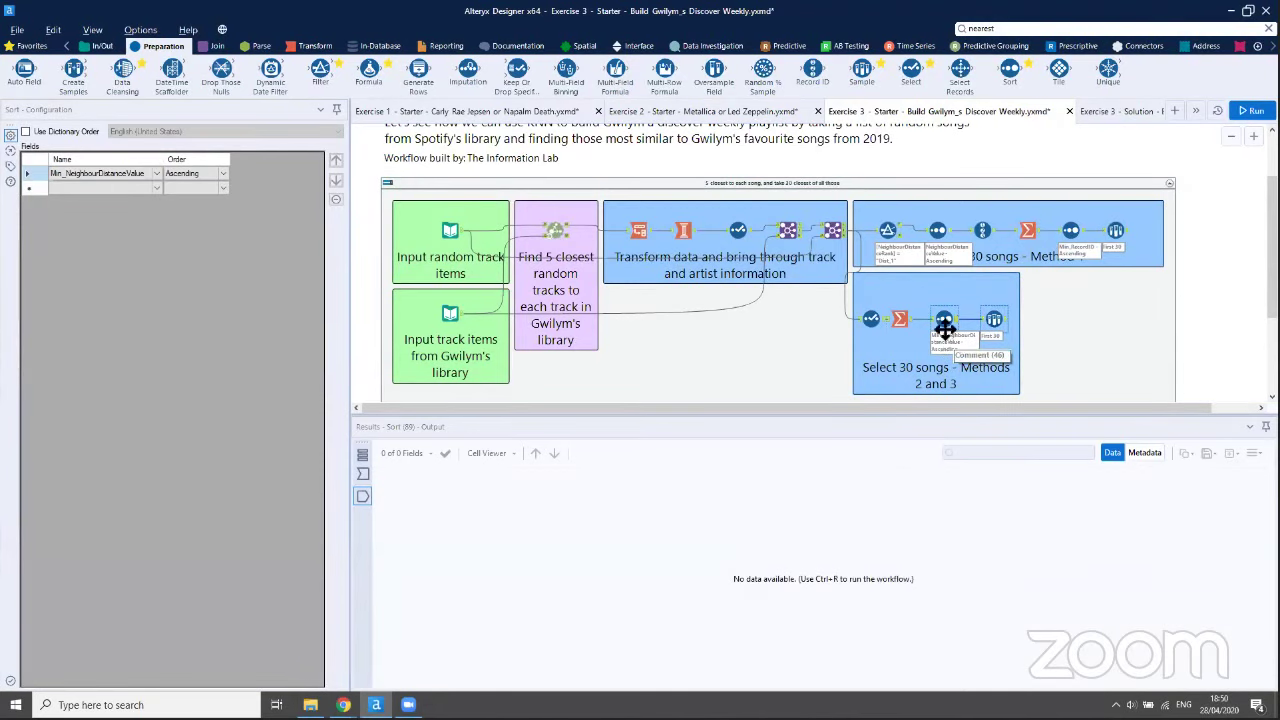
pyautogui.moveTo(949, 318); pyautogui.dragTo(942, 291)
pyautogui.rightClick(943, 347)
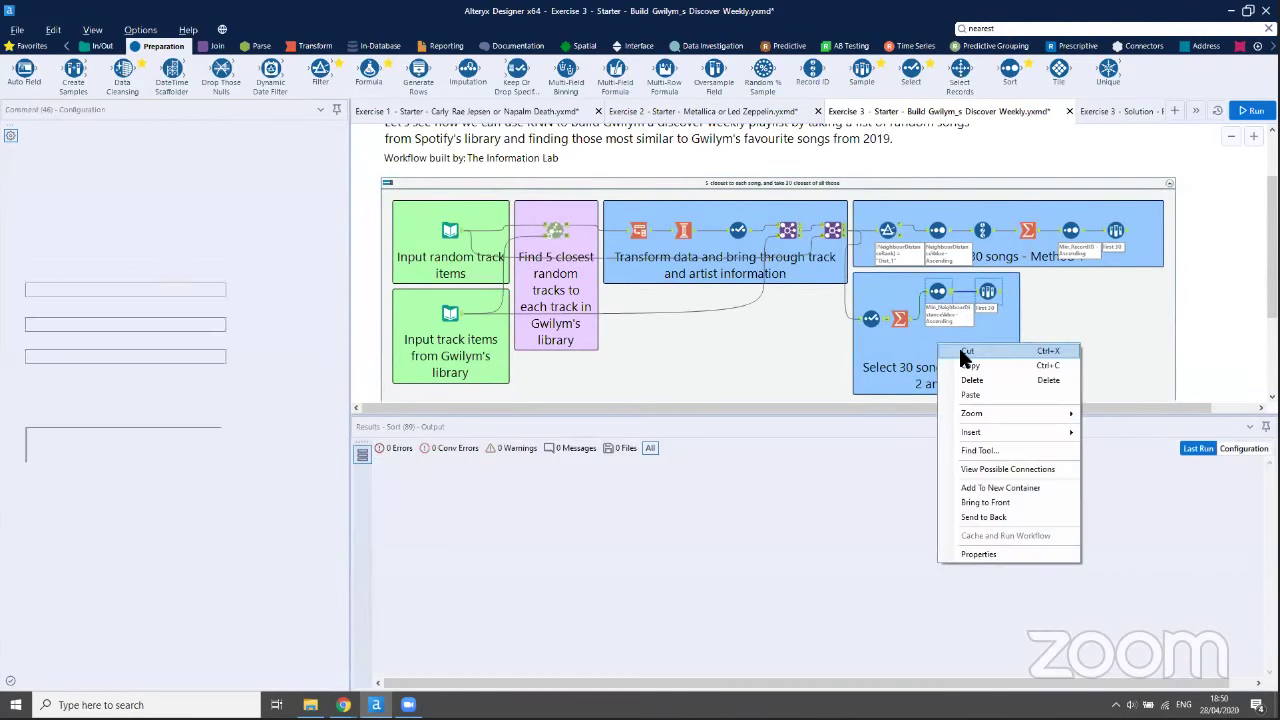
pyautogui.click(940, 355)
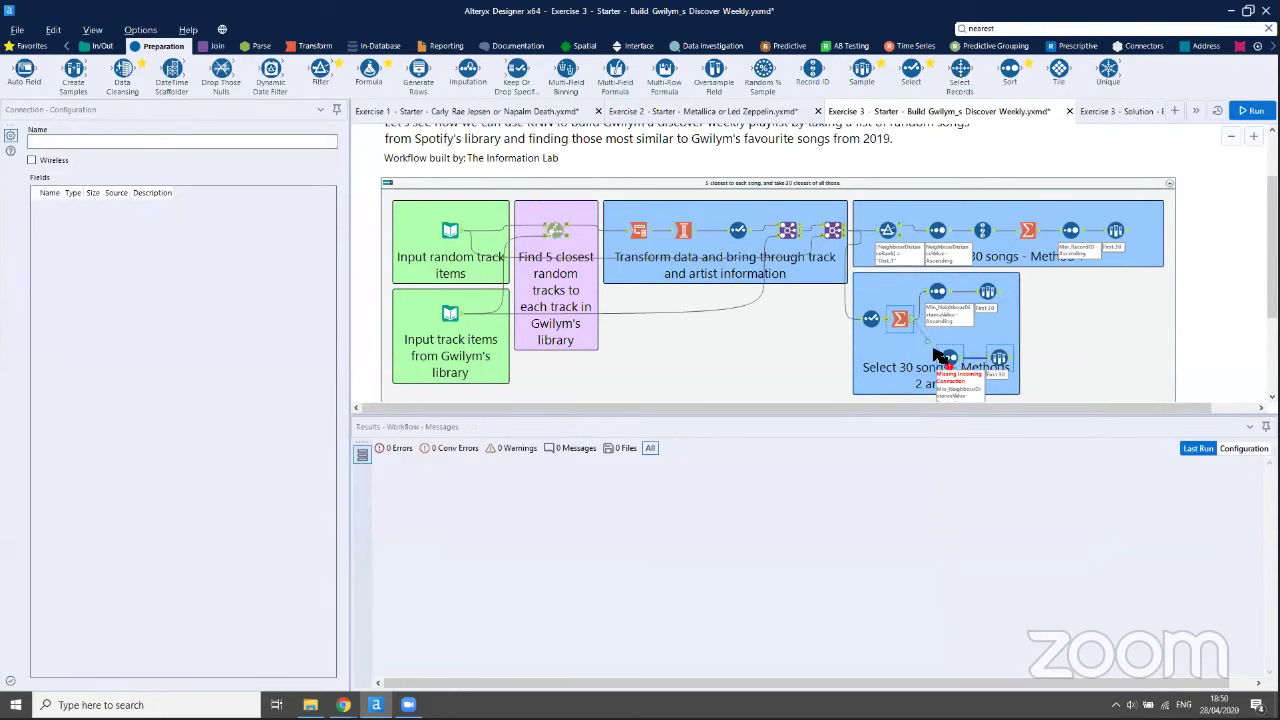
pyautogui.hotkey('ctrl', 'v')
pyautogui.moveTo(938, 352); pyautogui.dragTo(938, 346)
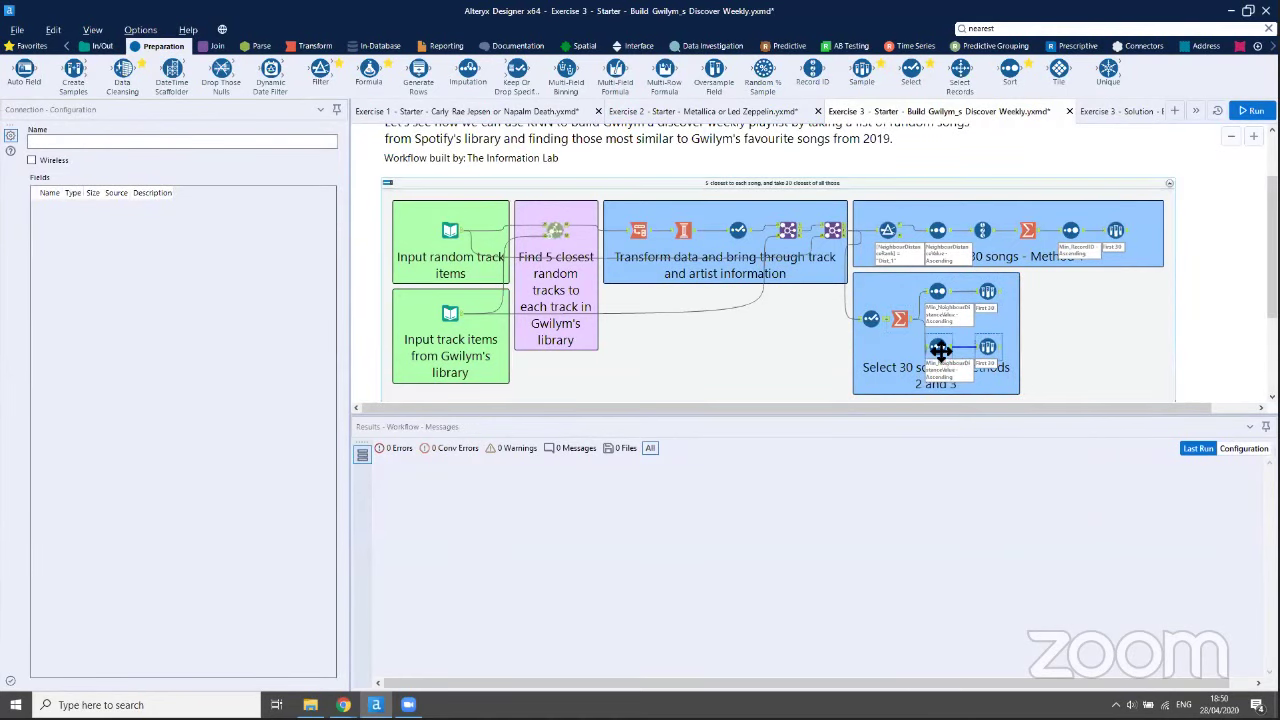
# Set the lower branch's Sort tool to sort by Avg_NeighbourDistanceValue ascending
pyautogui.click(938, 348)
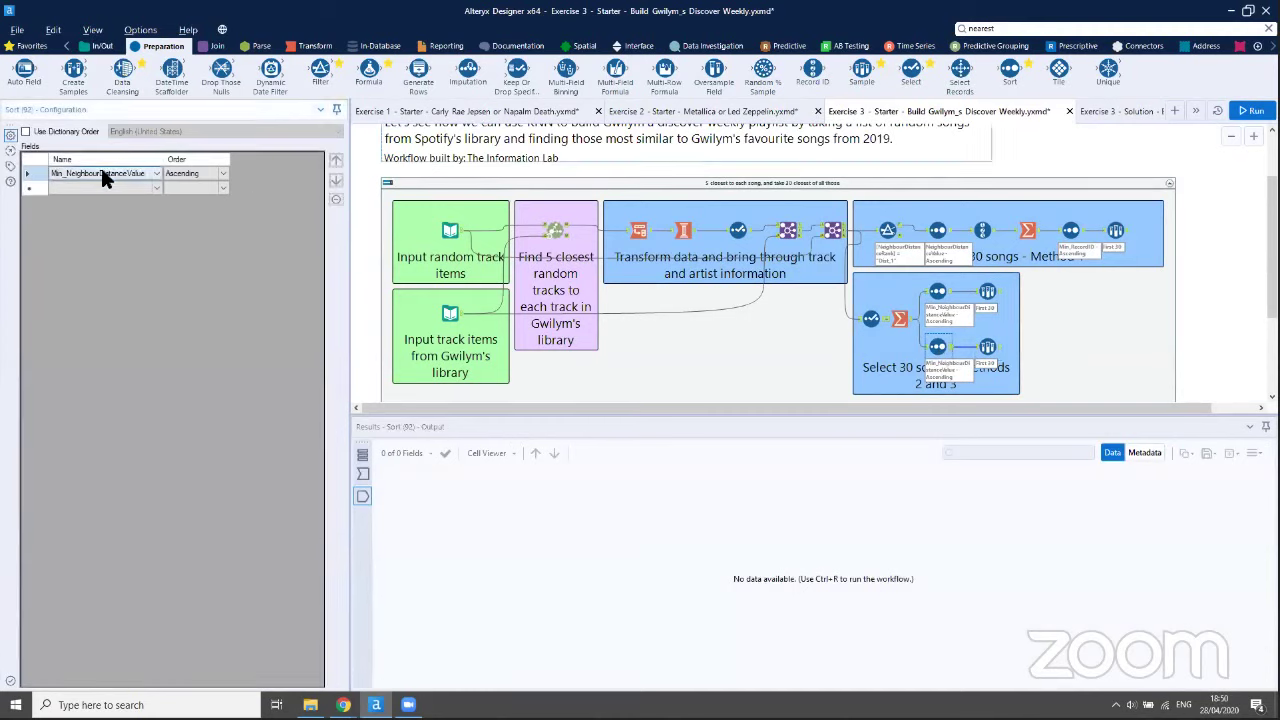
pyautogui.click(101, 172)
pyautogui.click(108, 213)
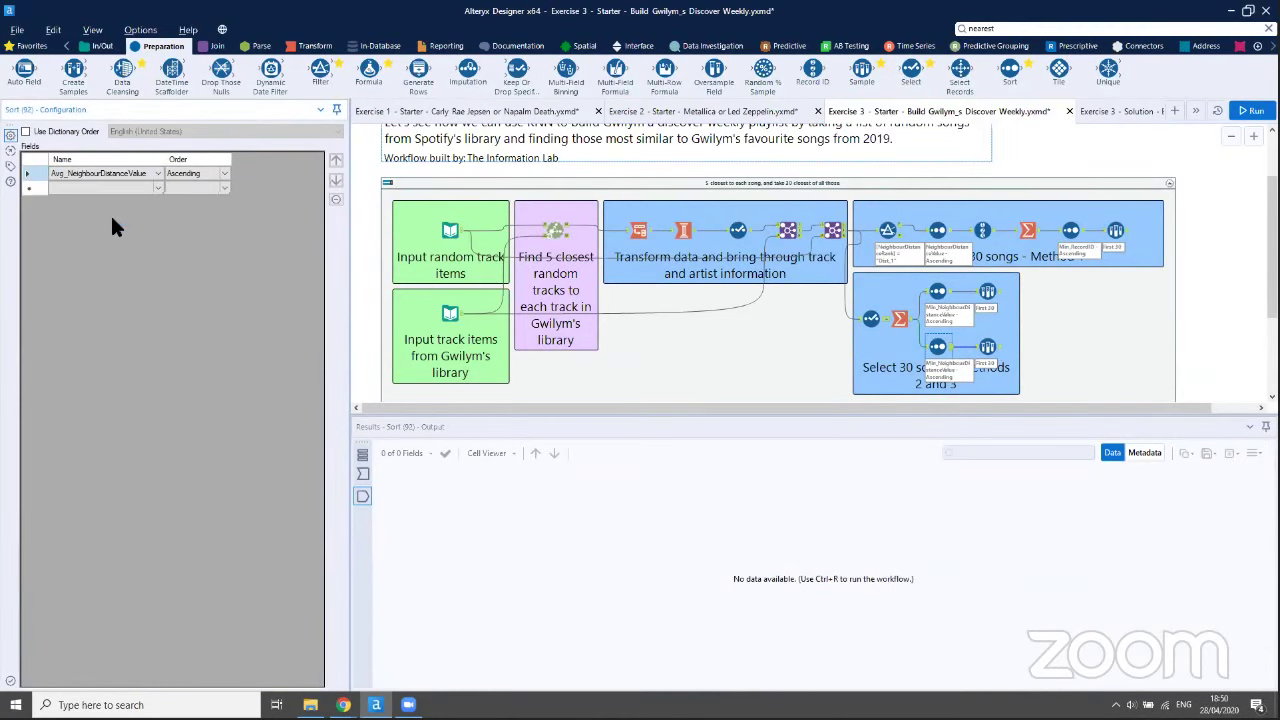
# Run the workflow and compare the Sort and Sample outputs of the minimum-distance and average-distance branches
pyautogui.hotkey('ctrl', 'r')
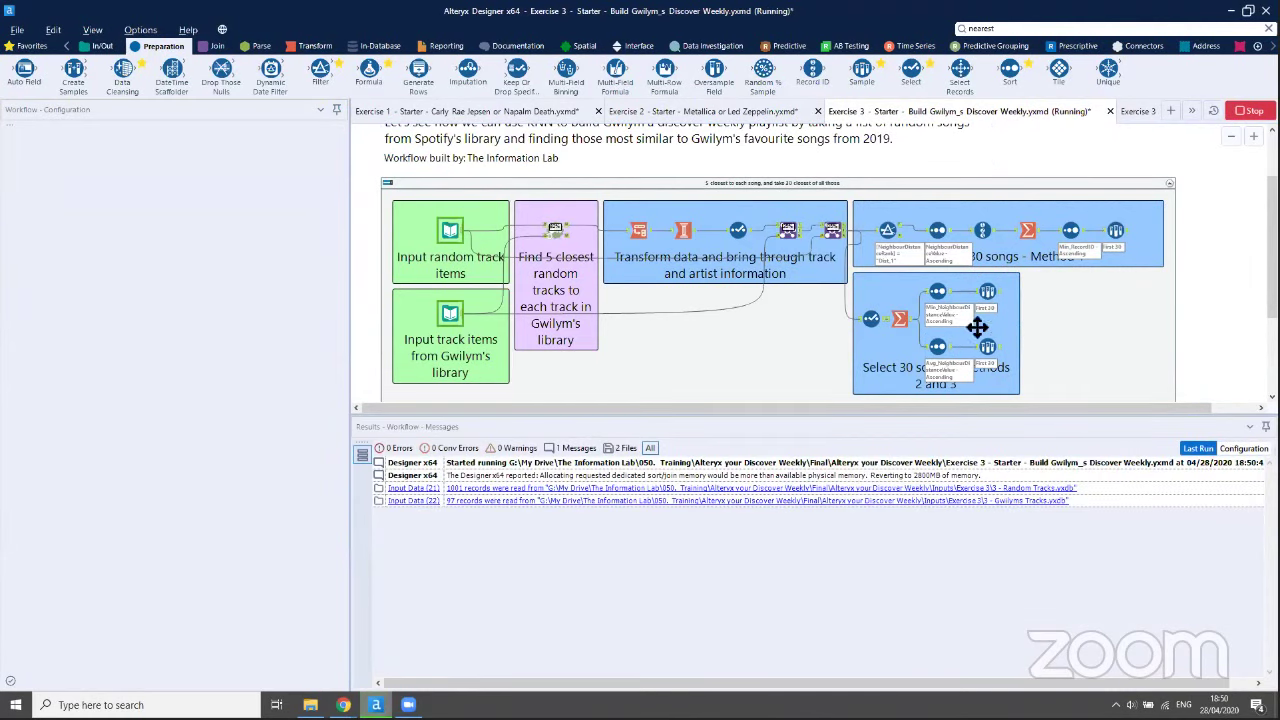
pyautogui.click(937, 296)
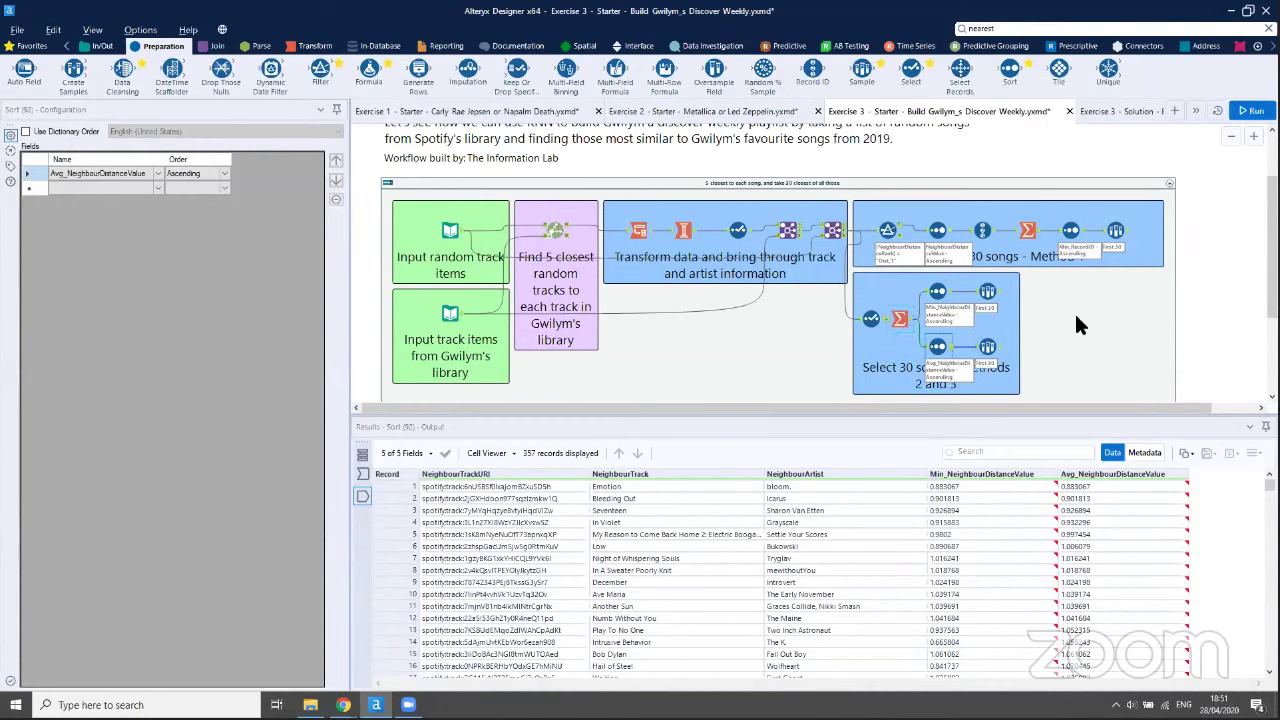
pyautogui.click(988, 292)
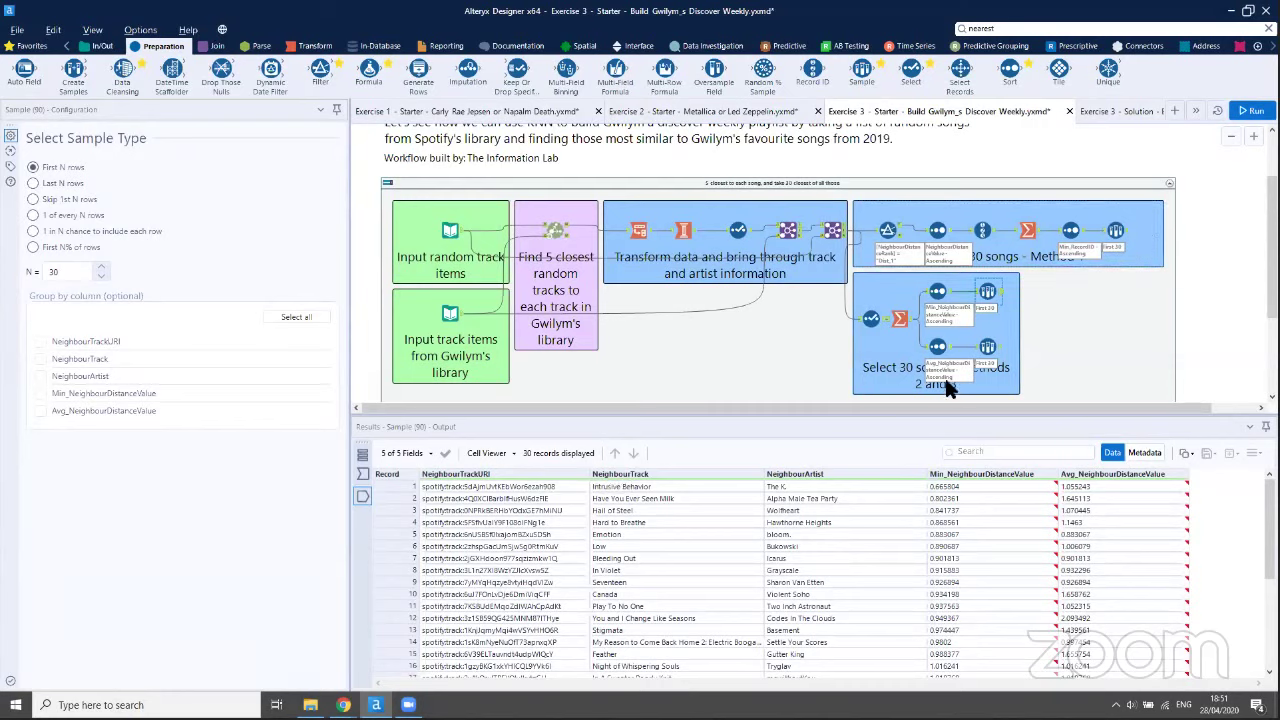
pyautogui.click(994, 349)
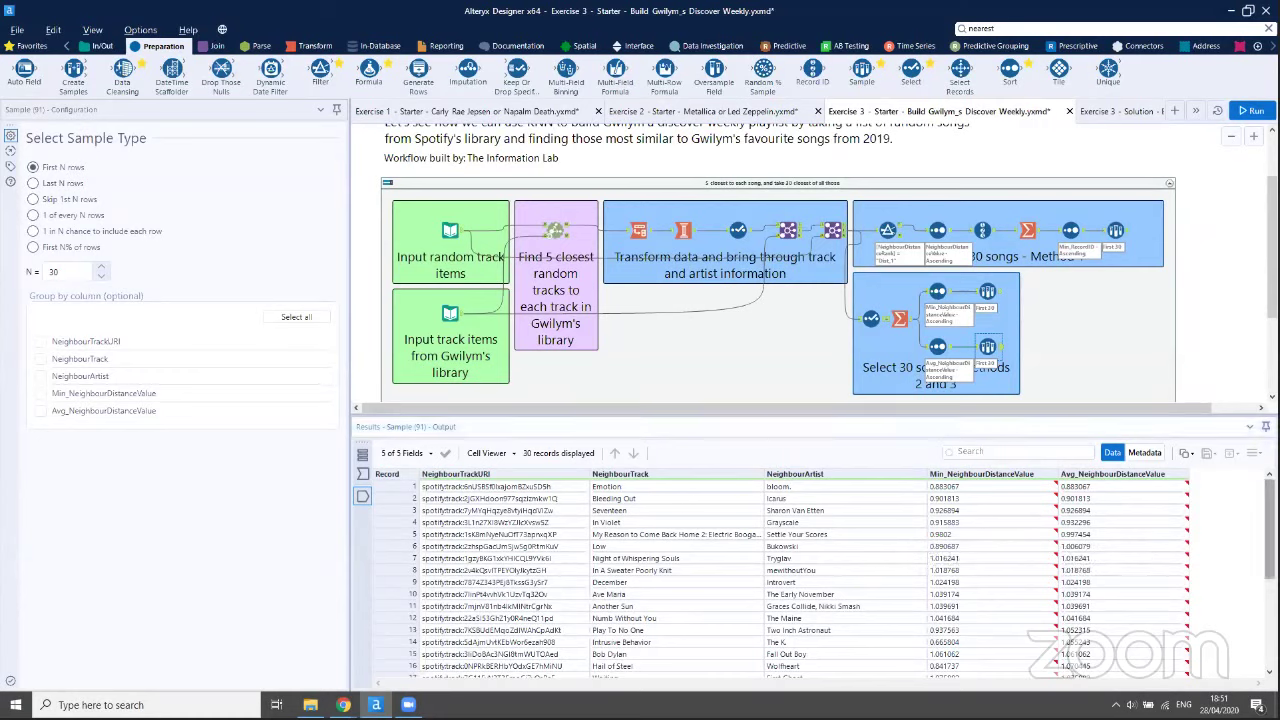
pyautogui.scroll(-5, 780, 575)
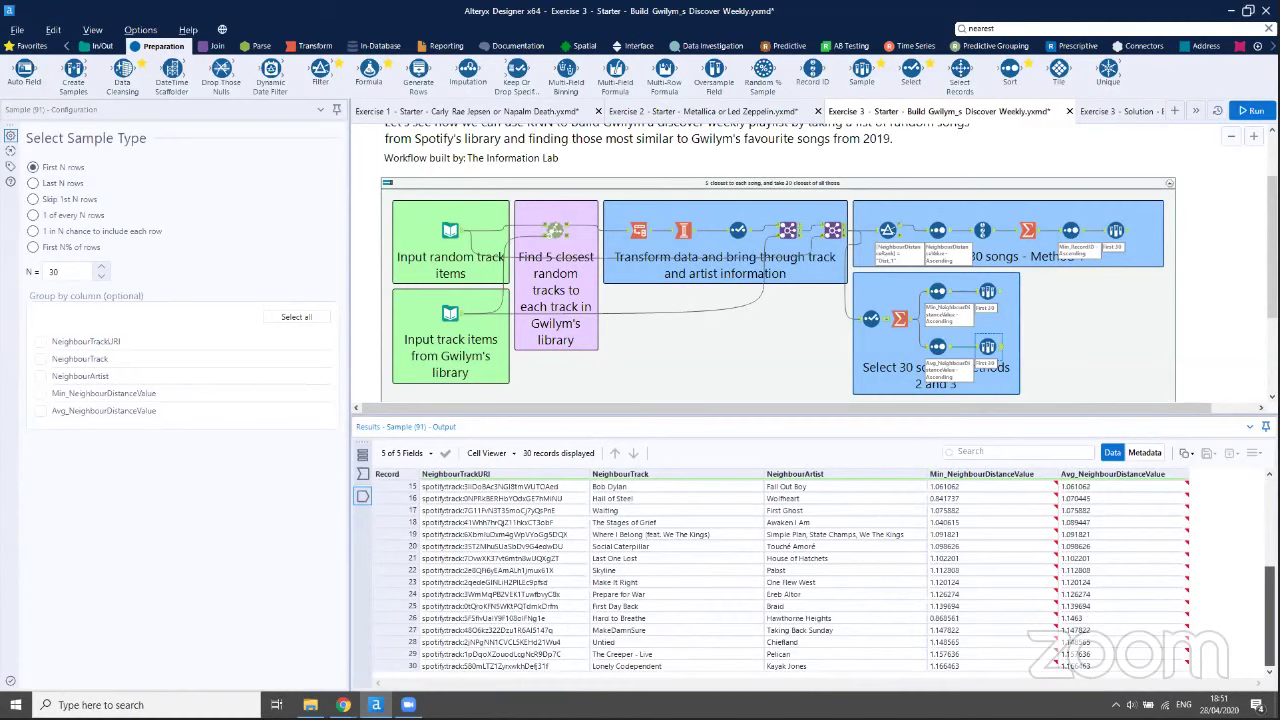
pyautogui.scroll(5, 780, 575)
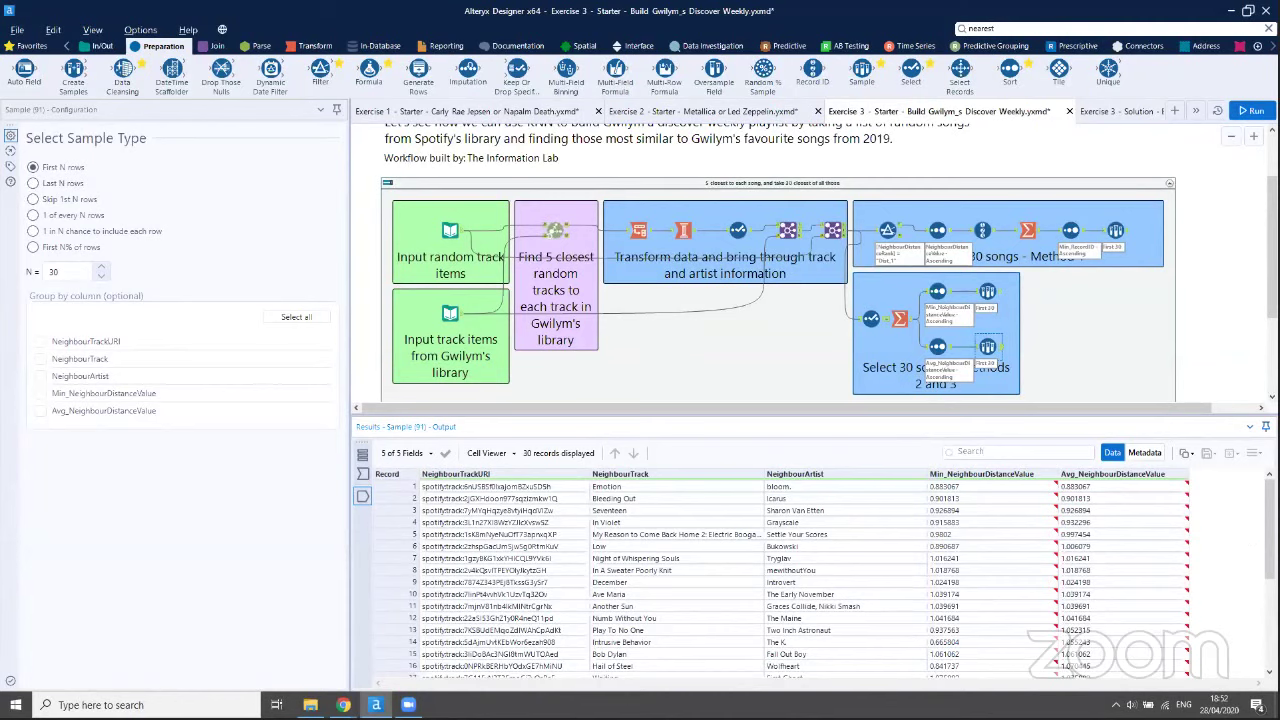
# Open the Exercise 3 Solution workflow and inspect the Summarize and Find Nearest Neighbors tools in its average-song-profile section
pyautogui.click(1163, 166)
pyautogui.scroll(-4, 1150, 164)
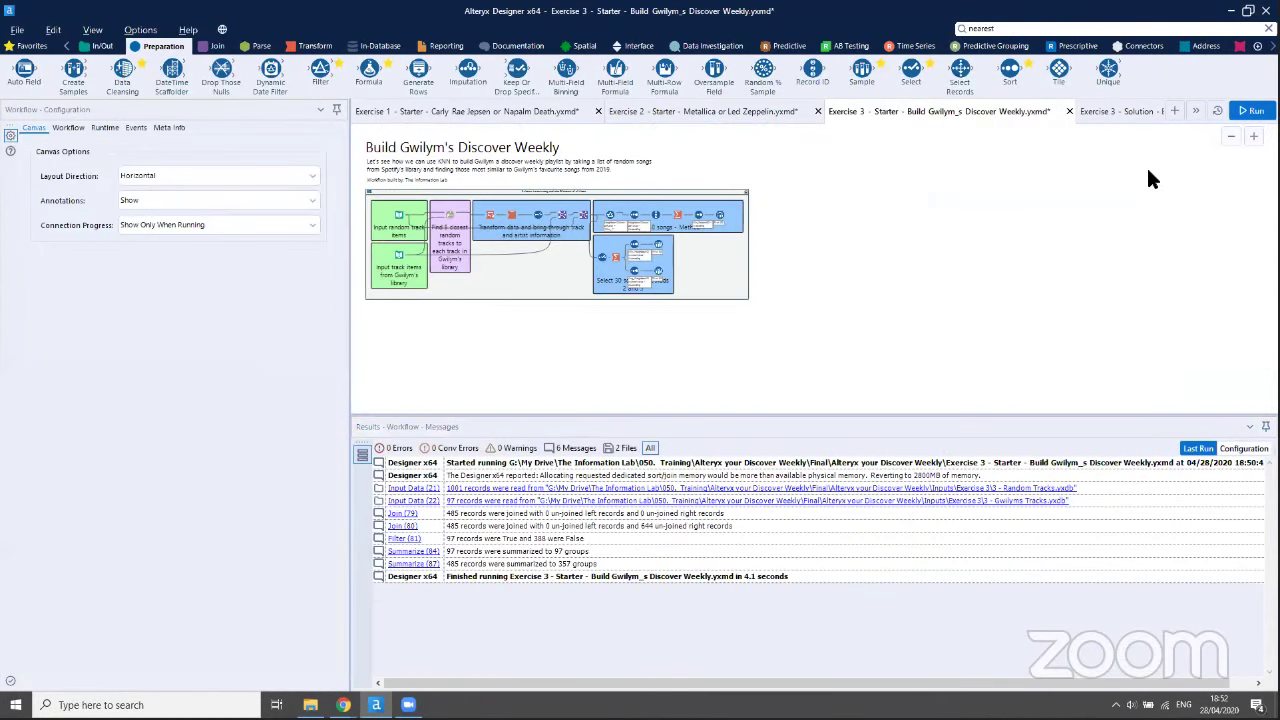
pyautogui.click(1120, 110)
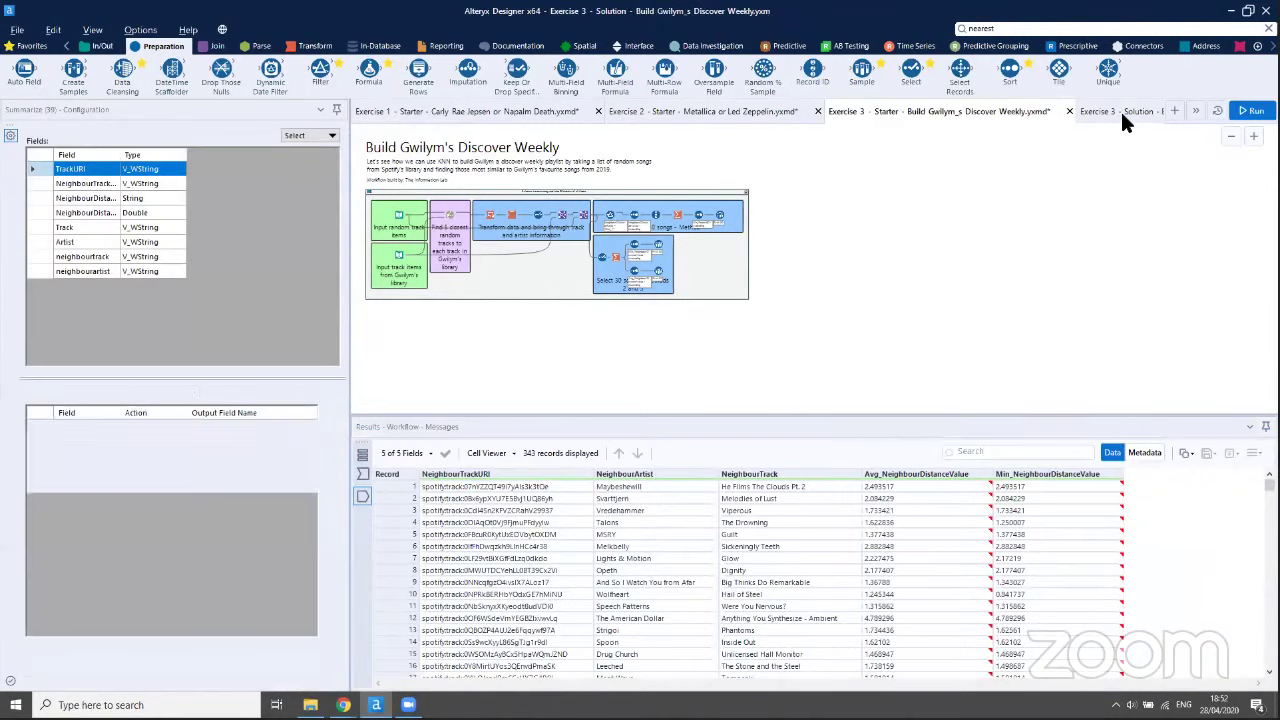
pyautogui.scroll(-5, 662, 247)
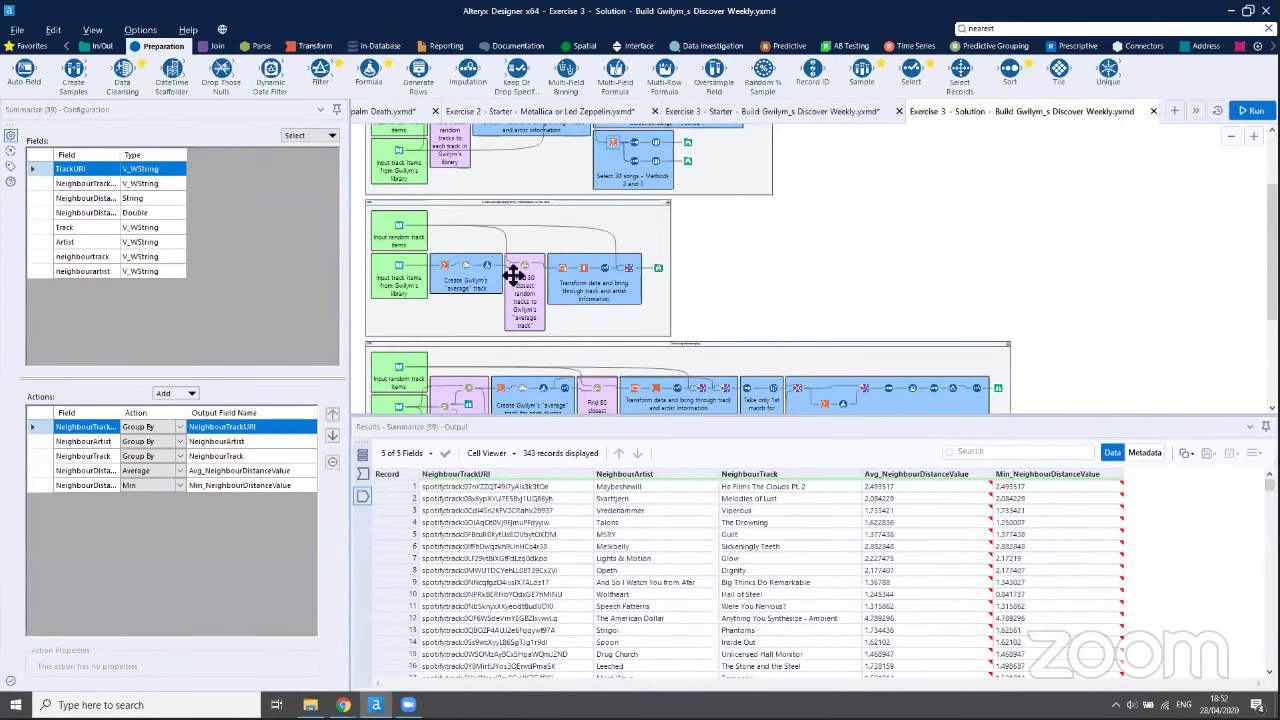
pyautogui.scroll(4, 366, 291)
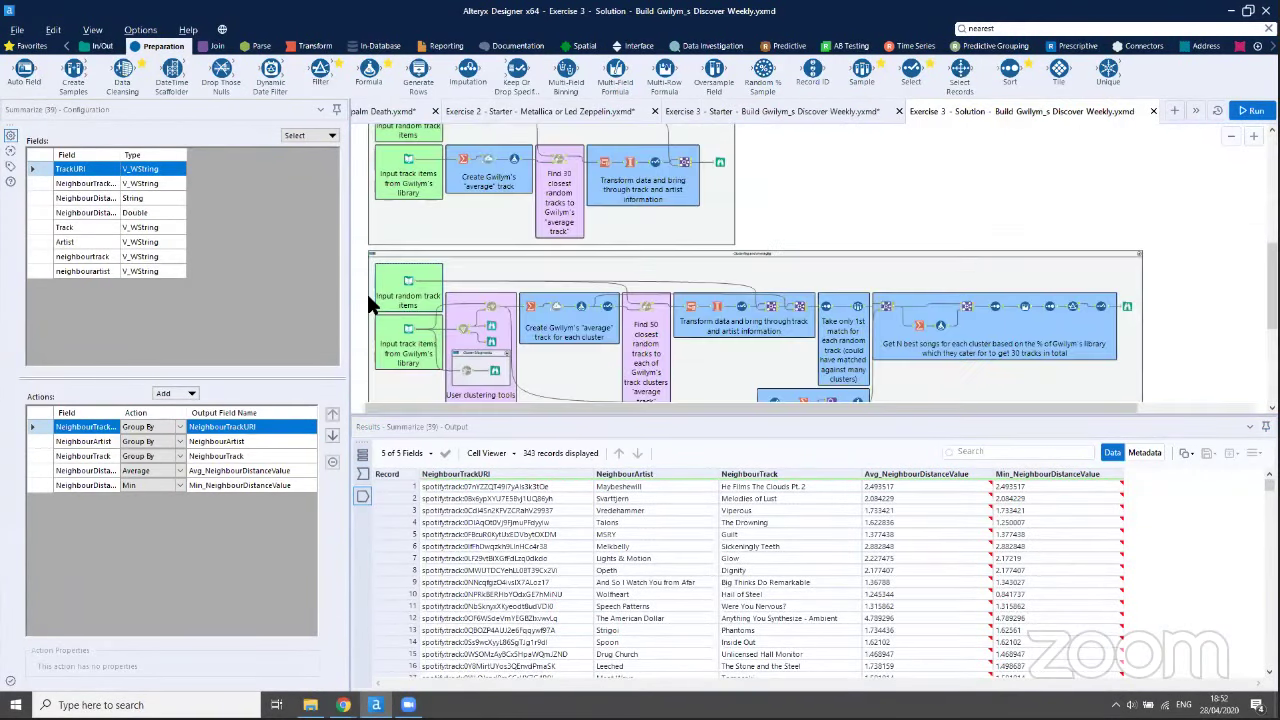
pyautogui.scroll(4, 368, 292)
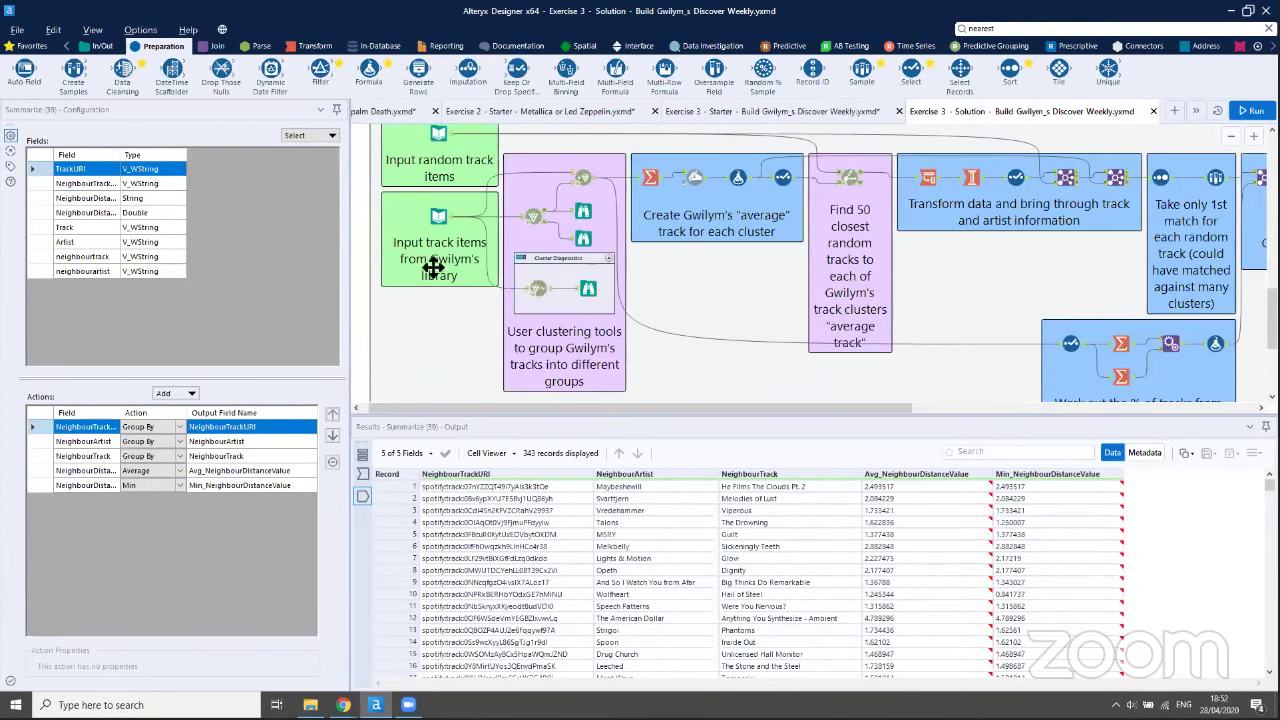
pyautogui.scroll(5, 402, 285)
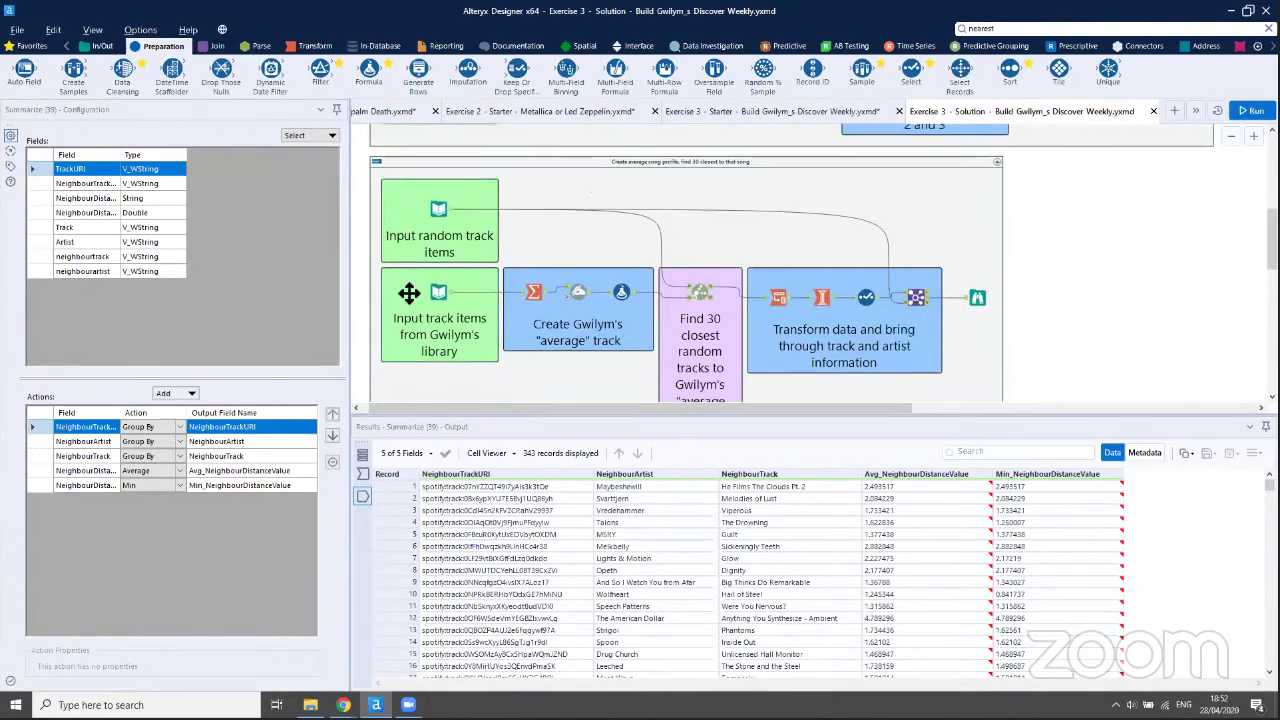
pyautogui.click(538, 294)
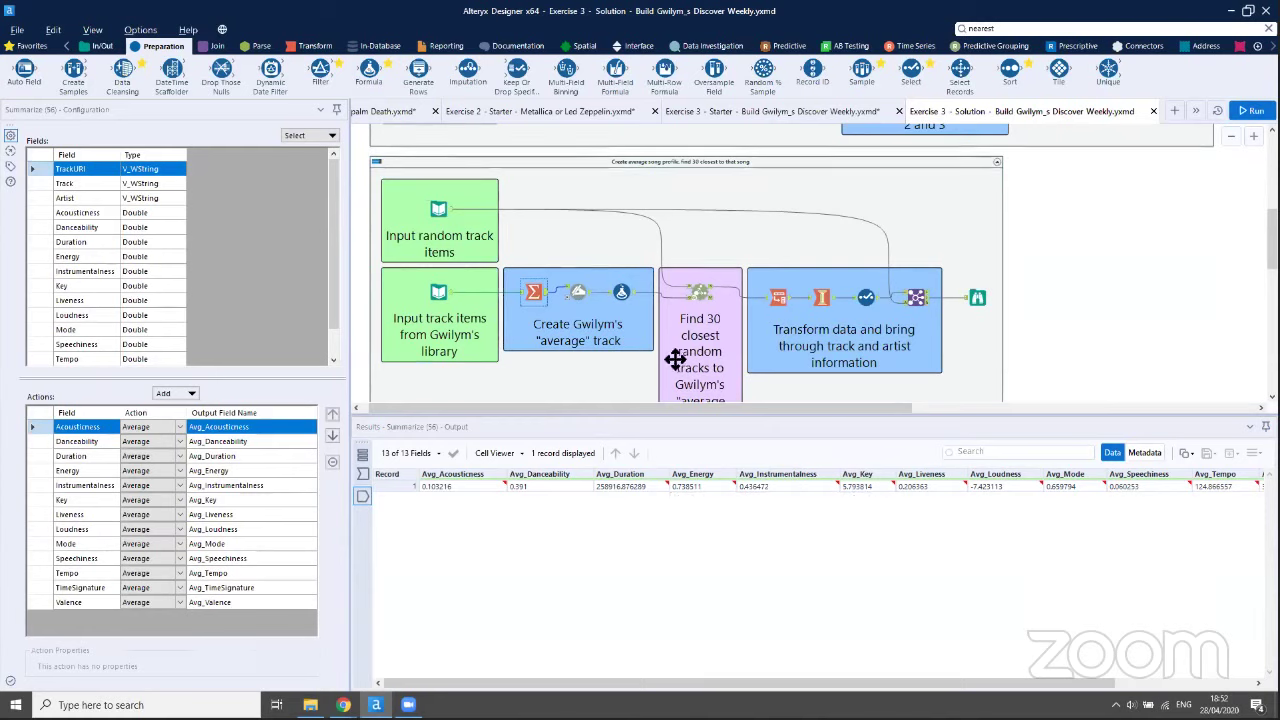
pyautogui.click(704, 290)
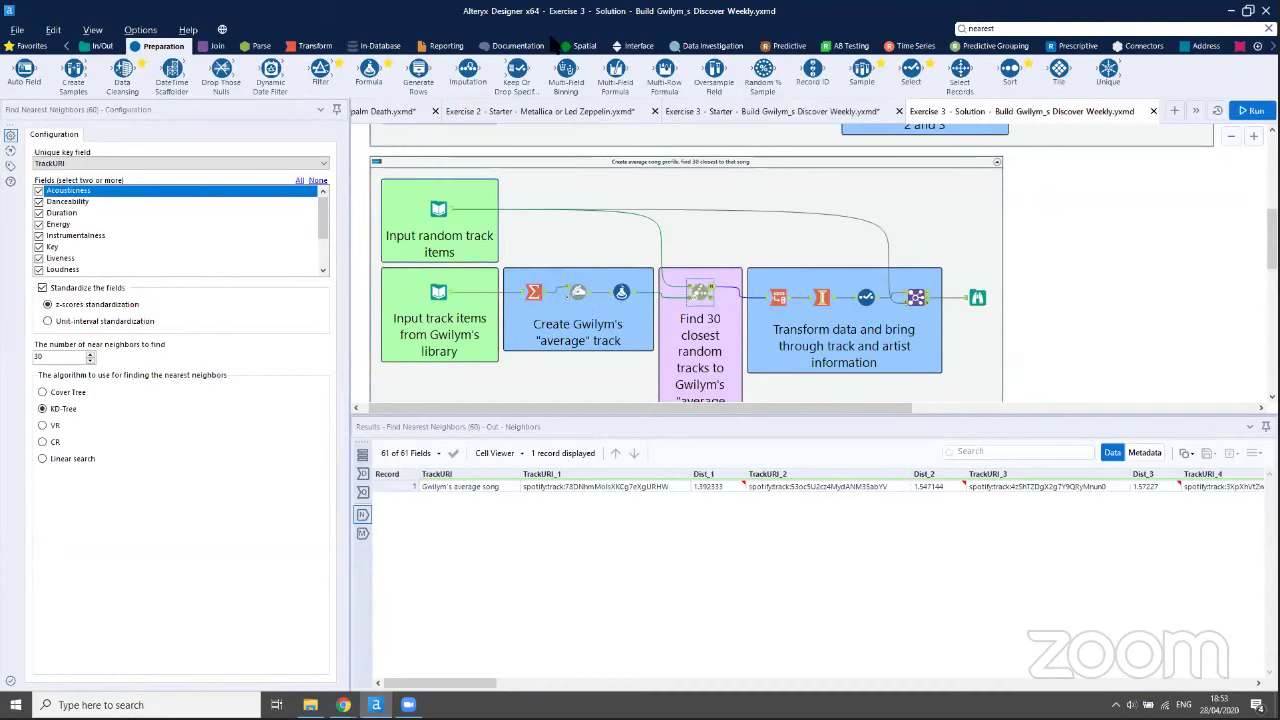
# Review the neighbour tracks and artists in the Browse output of the average-song-profile section
pyautogui.click(976, 296)
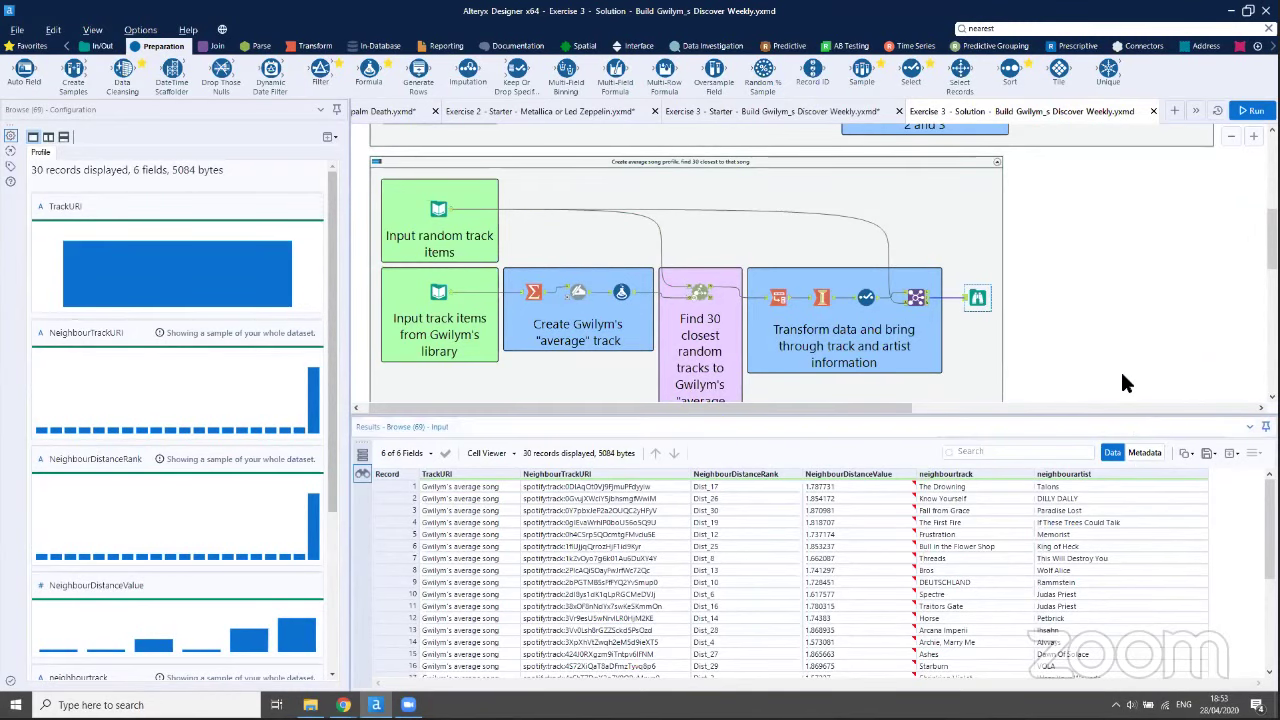
pyautogui.click(1160, 557)
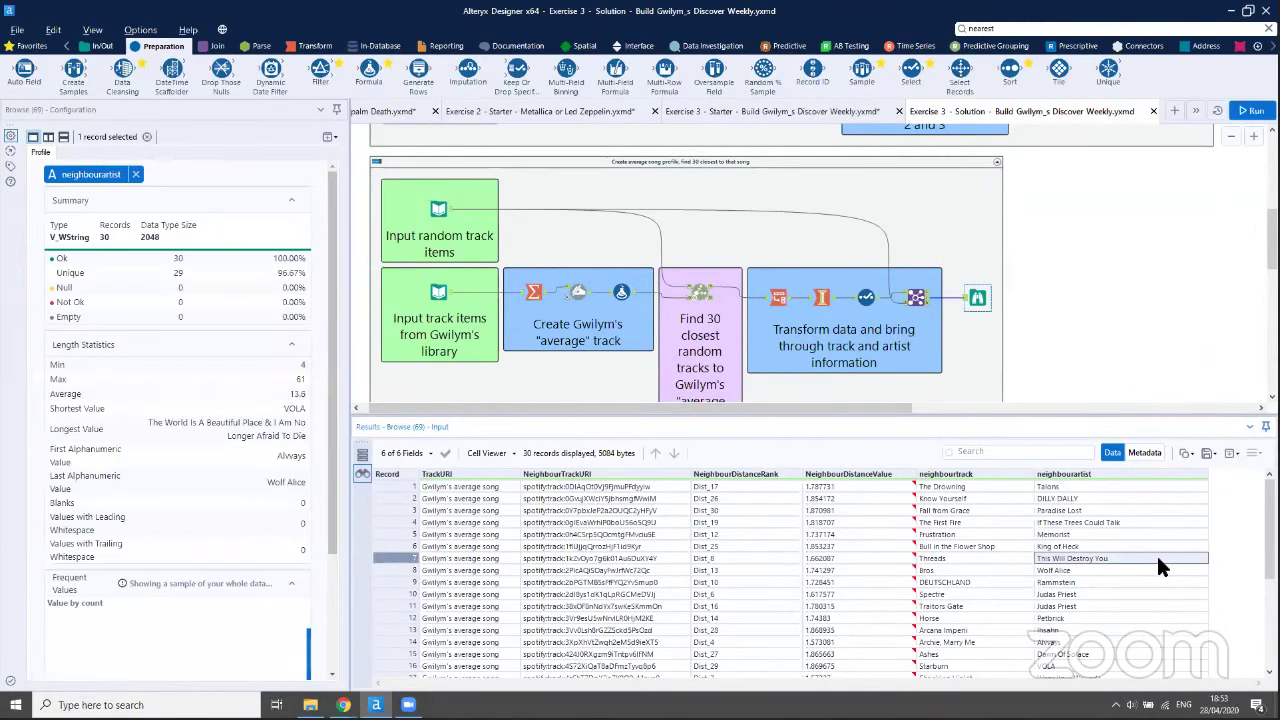
pyautogui.click(1072, 594)
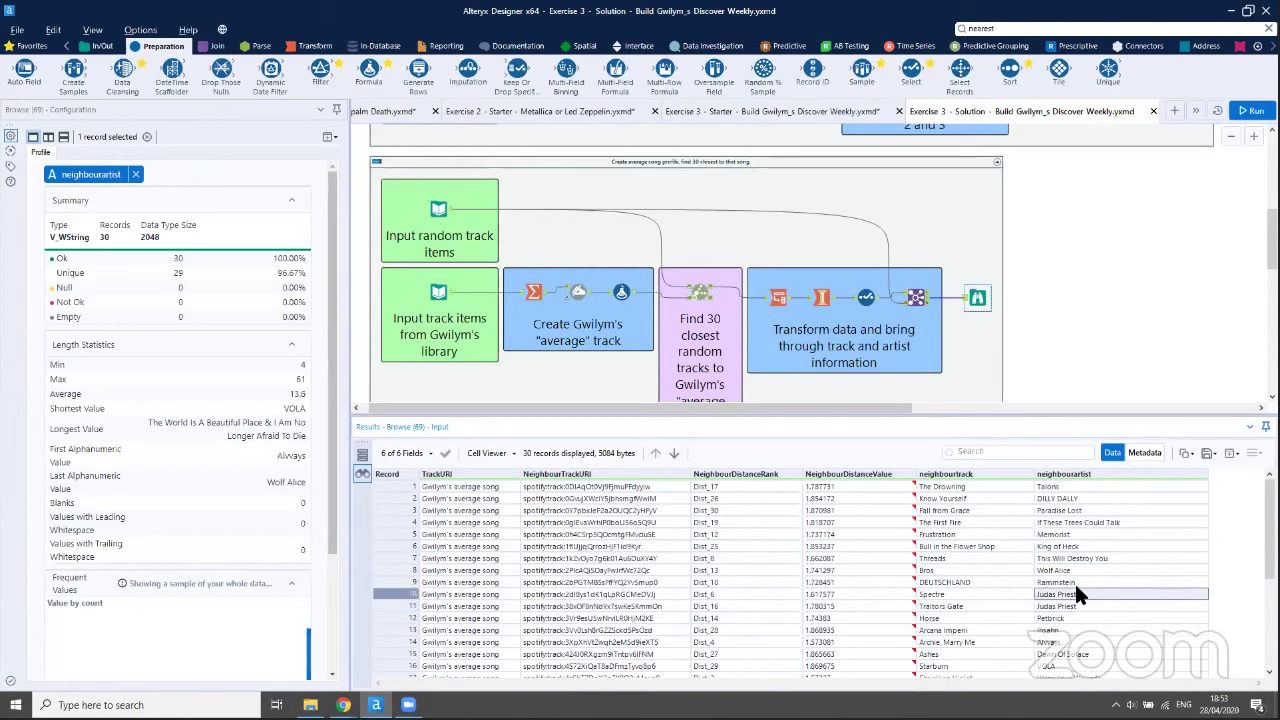
pyautogui.scroll(-5, 1100, 590)
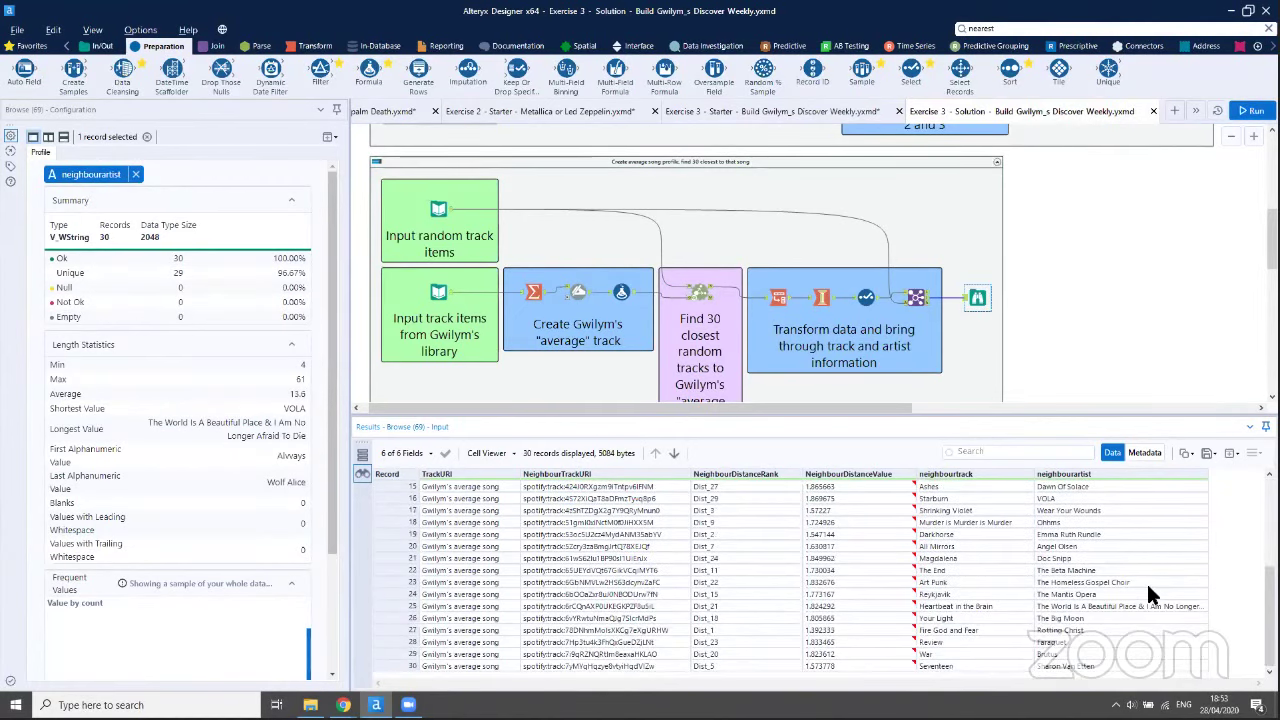
pyautogui.scroll(5, 1146, 581)
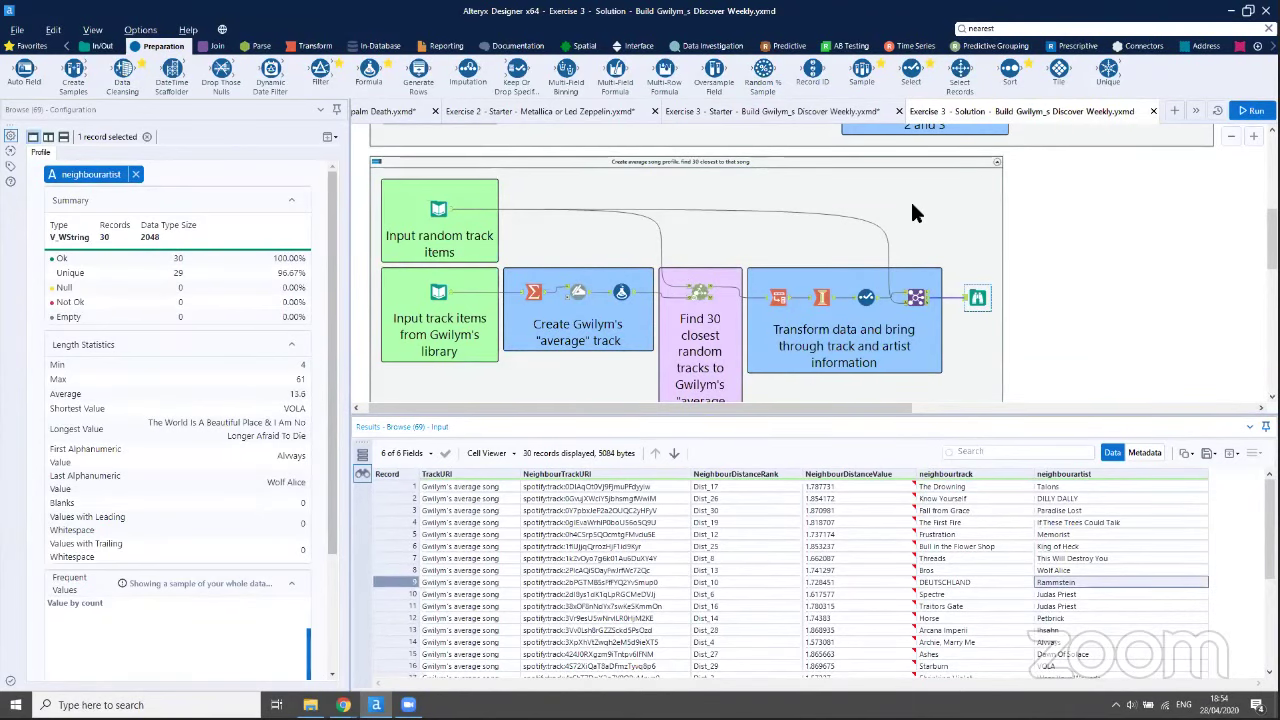
# Examine the K-Means cluster assessment report in the Cluster Diagnostics container, including its Adjusted Rand and Calinski-Harabasz plots
pyautogui.click(1028, 228)
pyautogui.scroll(-10, 1035, 231)
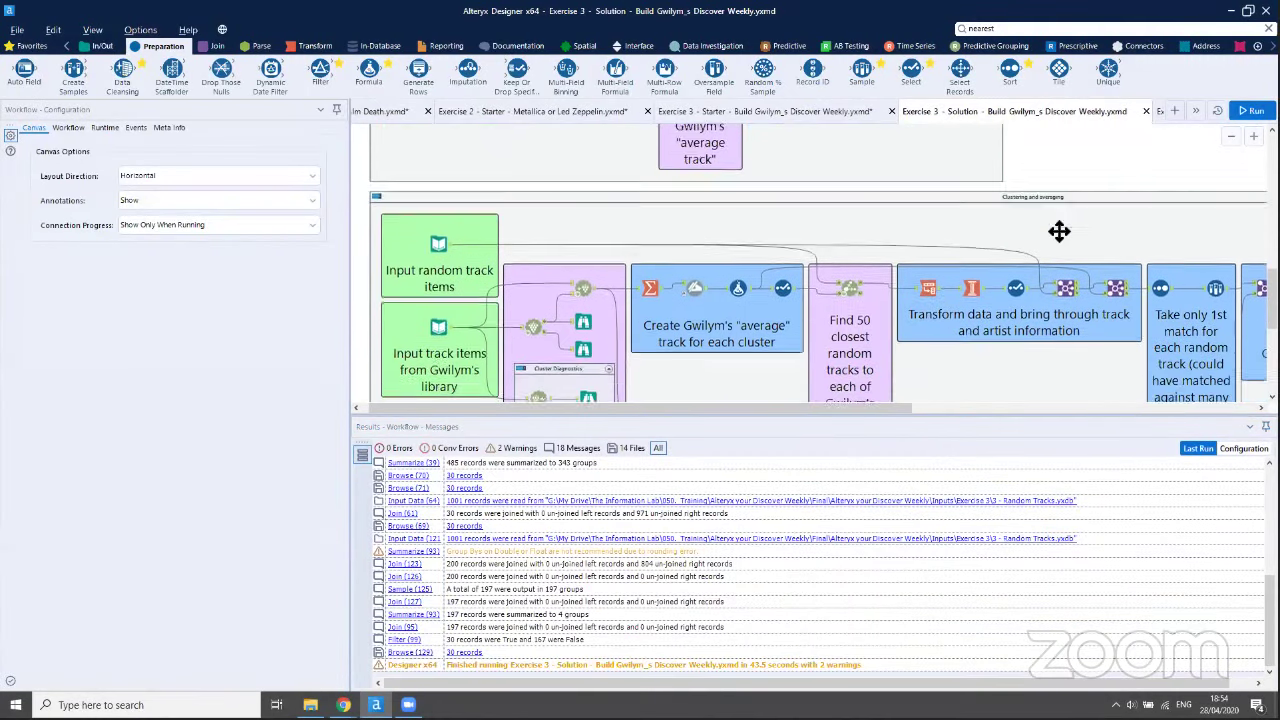
pyautogui.moveTo(848, 417); pyautogui.dragTo(846, 569)
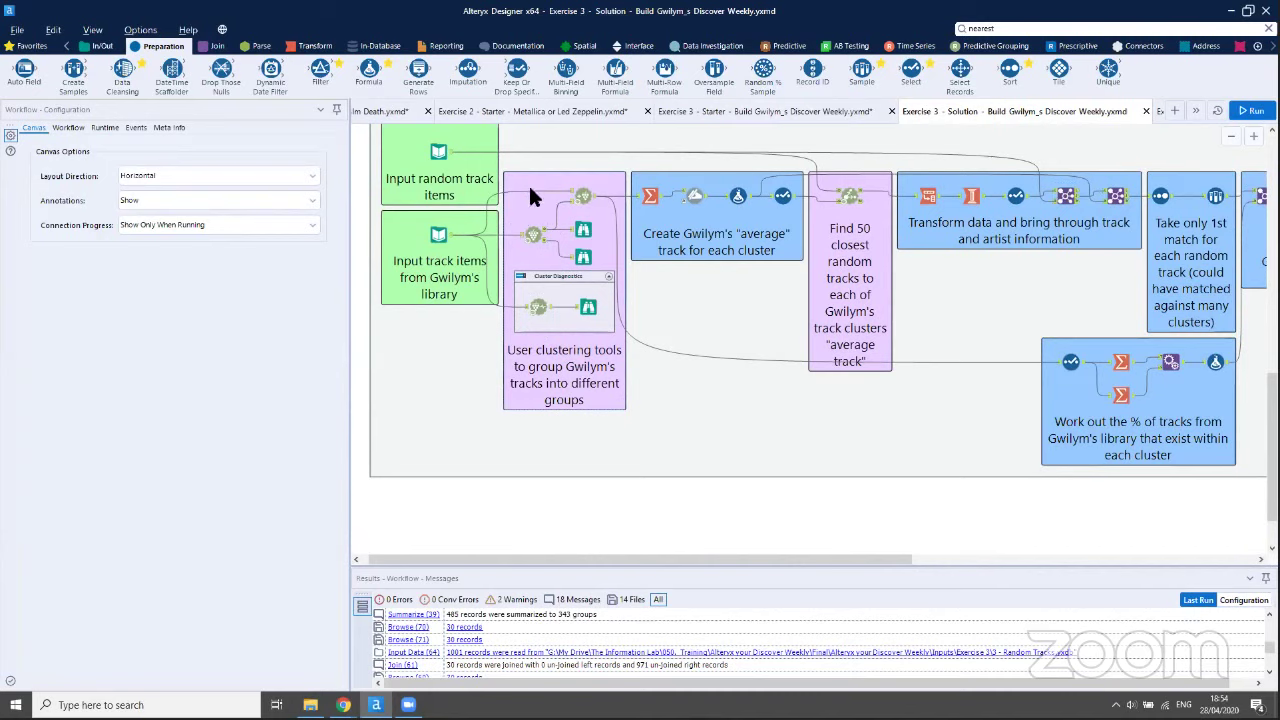
pyautogui.click(587, 308)
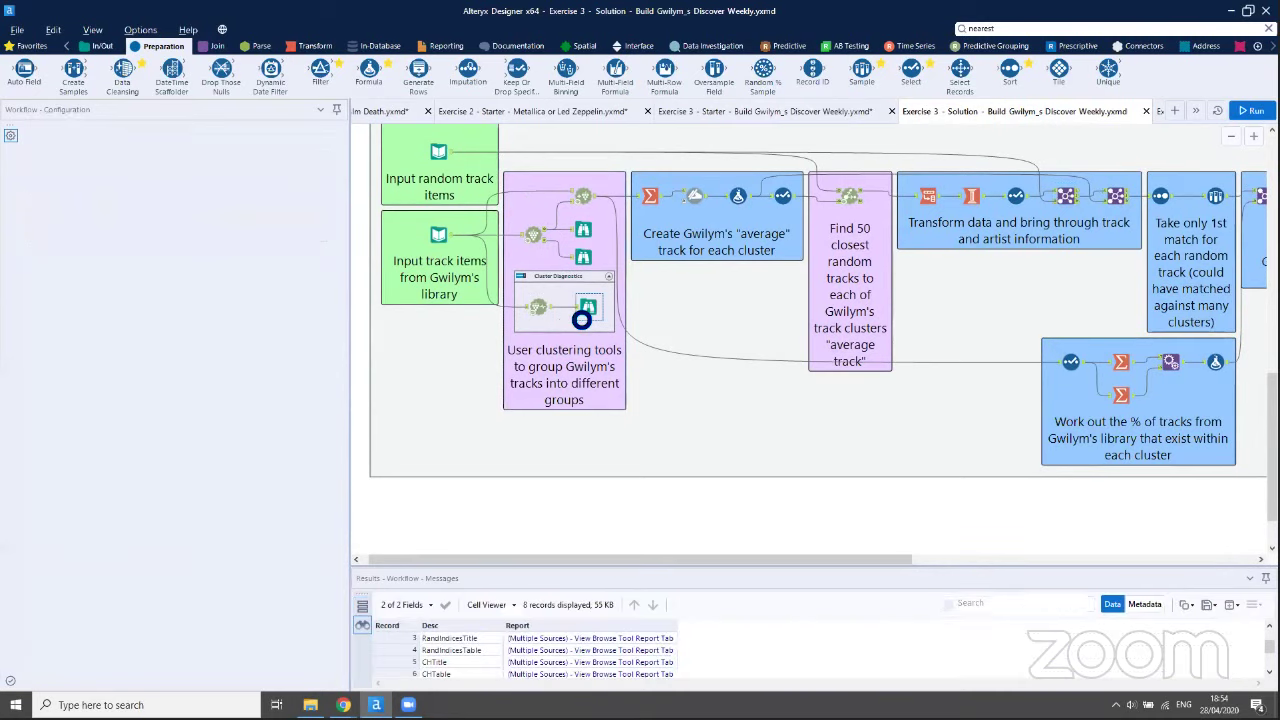
pyautogui.moveTo(610, 574); pyautogui.dragTo(626, 543)
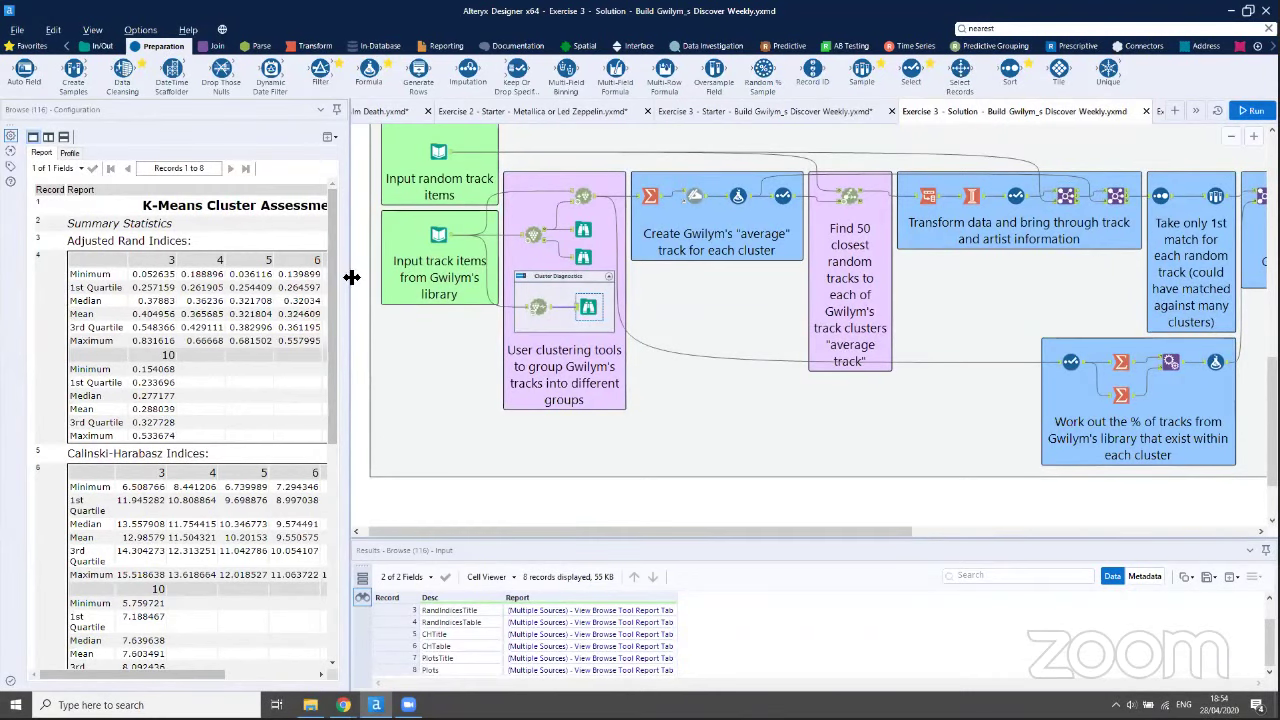
pyautogui.moveTo(348, 278); pyautogui.dragTo(430, 600)
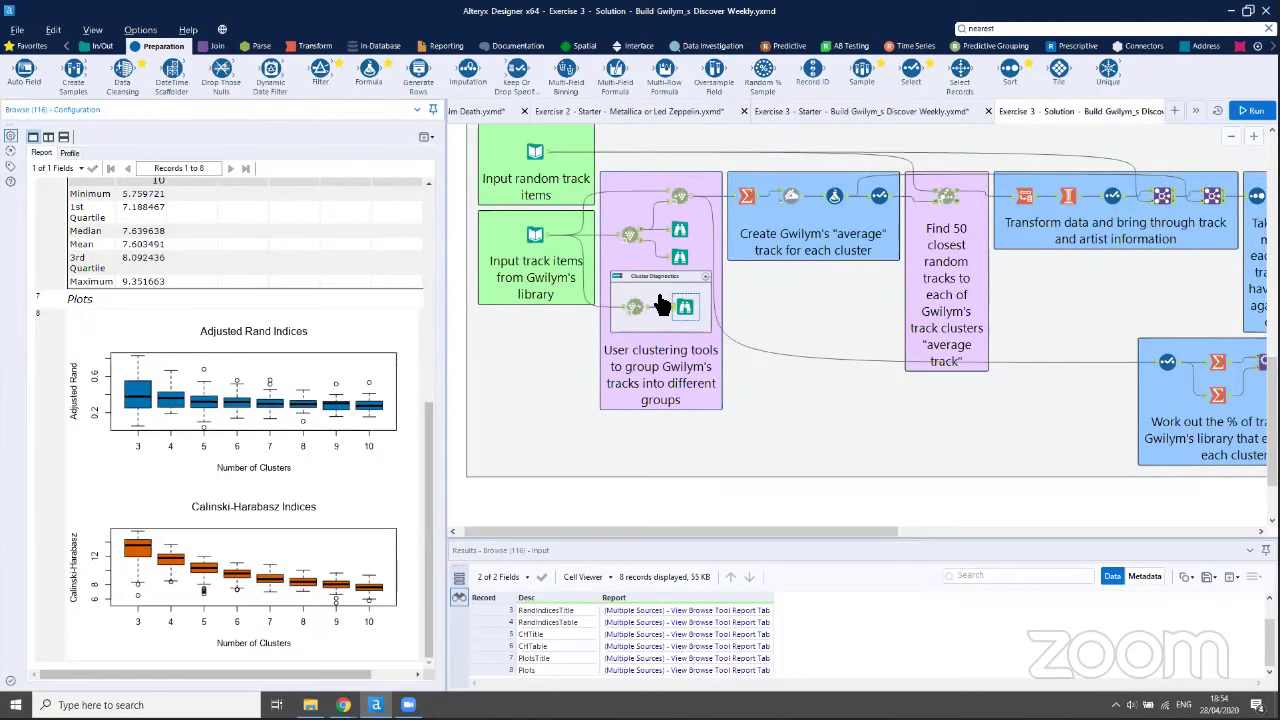
# Inspect the K-Centroids Cluster Analysis, Append Cluster and per-cluster averaging Summarize tools in the clustering section
pyautogui.scroll(4, 663, 275)
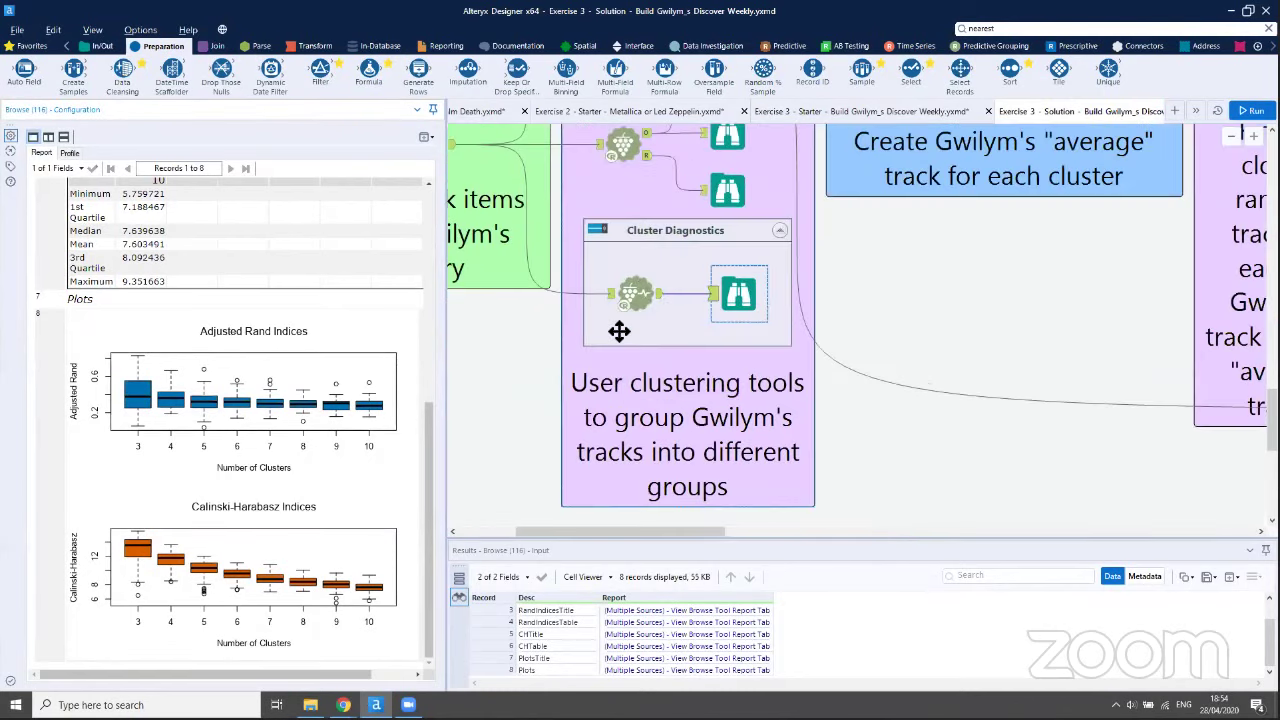
pyautogui.click(632, 340)
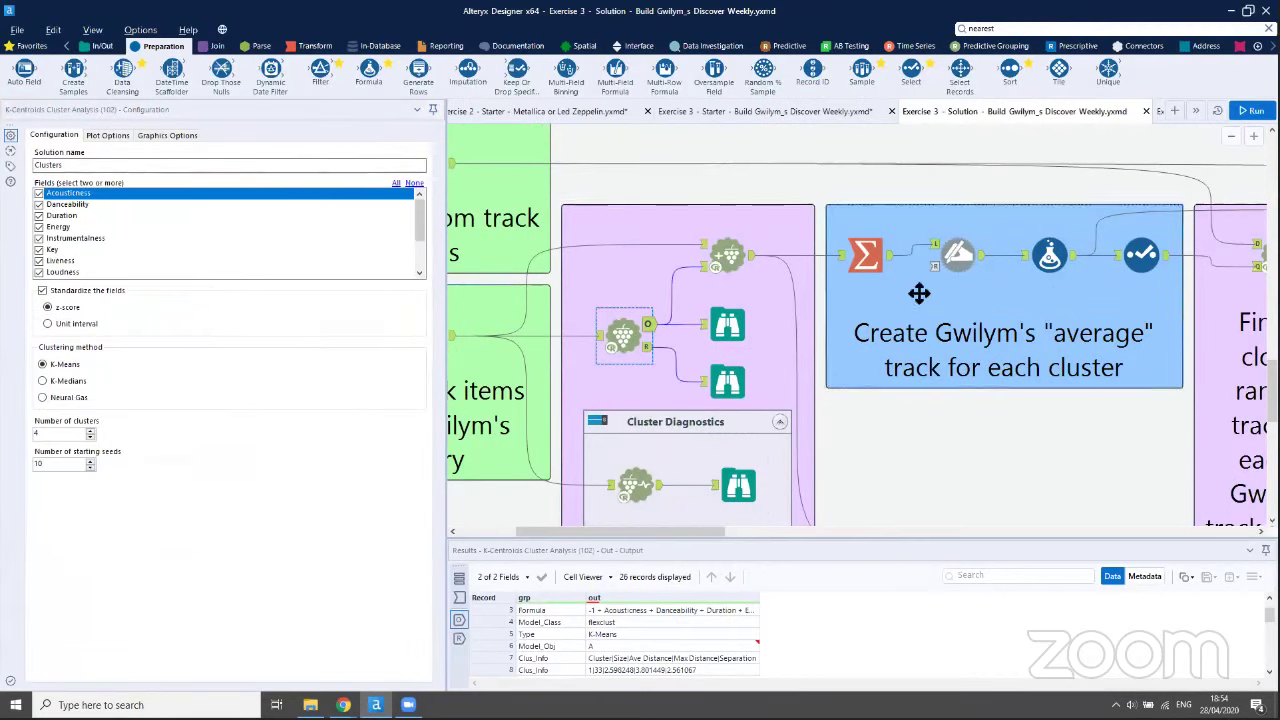
pyautogui.click(735, 254)
pyautogui.click(880, 252)
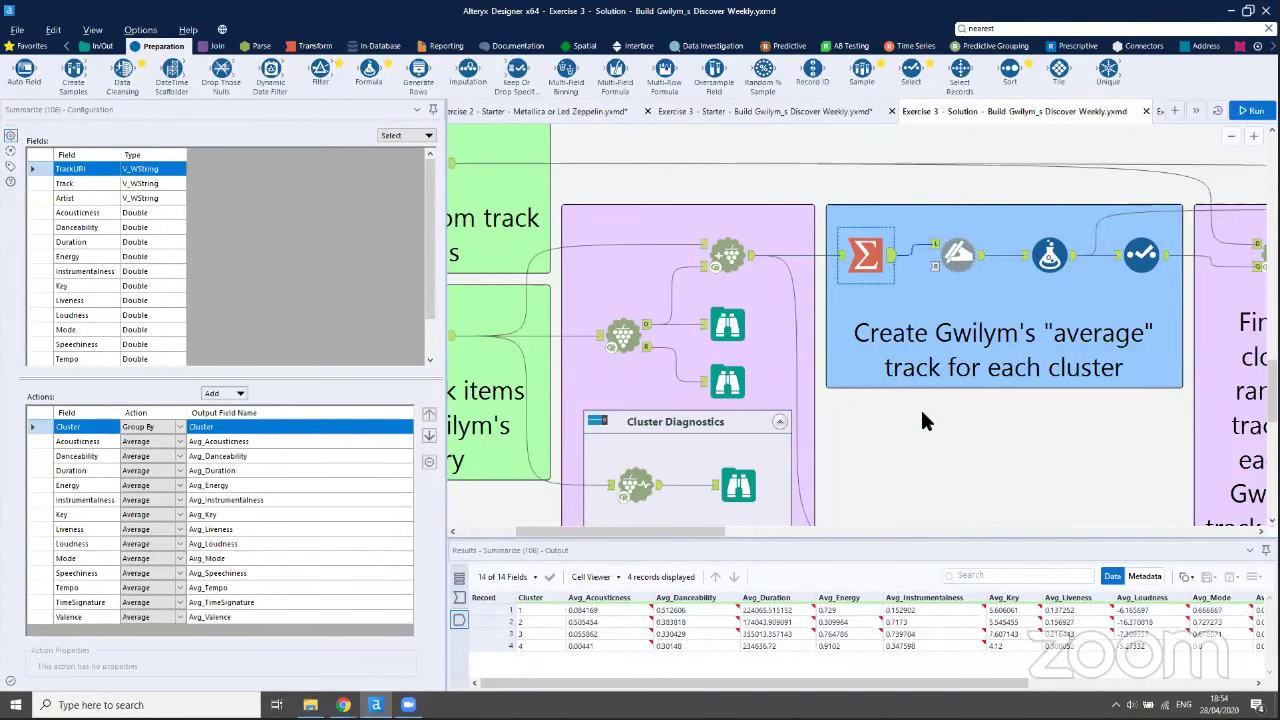
# Examine the clustering section's final Browse output across to the cluster proportion and playlist songs per cluster fields
pyautogui.scroll(-3, 917, 414)
pyautogui.scroll(3, 990, 440)
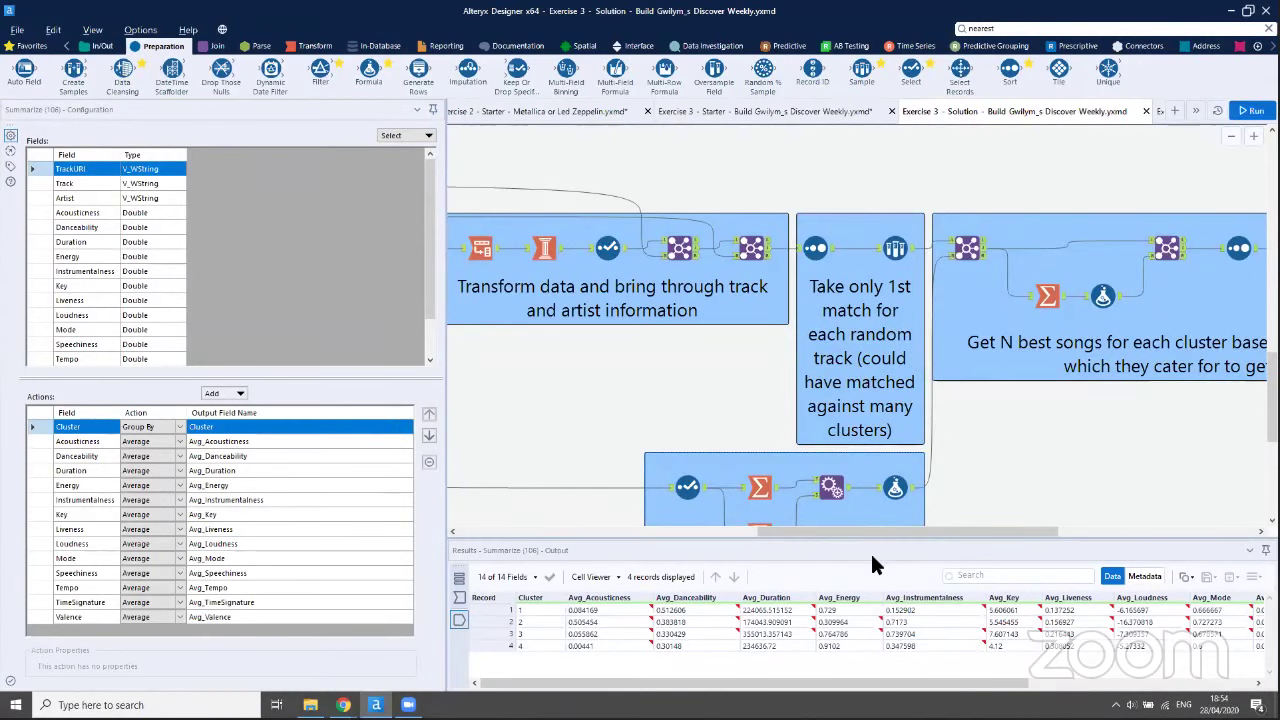
pyautogui.hscroll(5, 1003, 537)
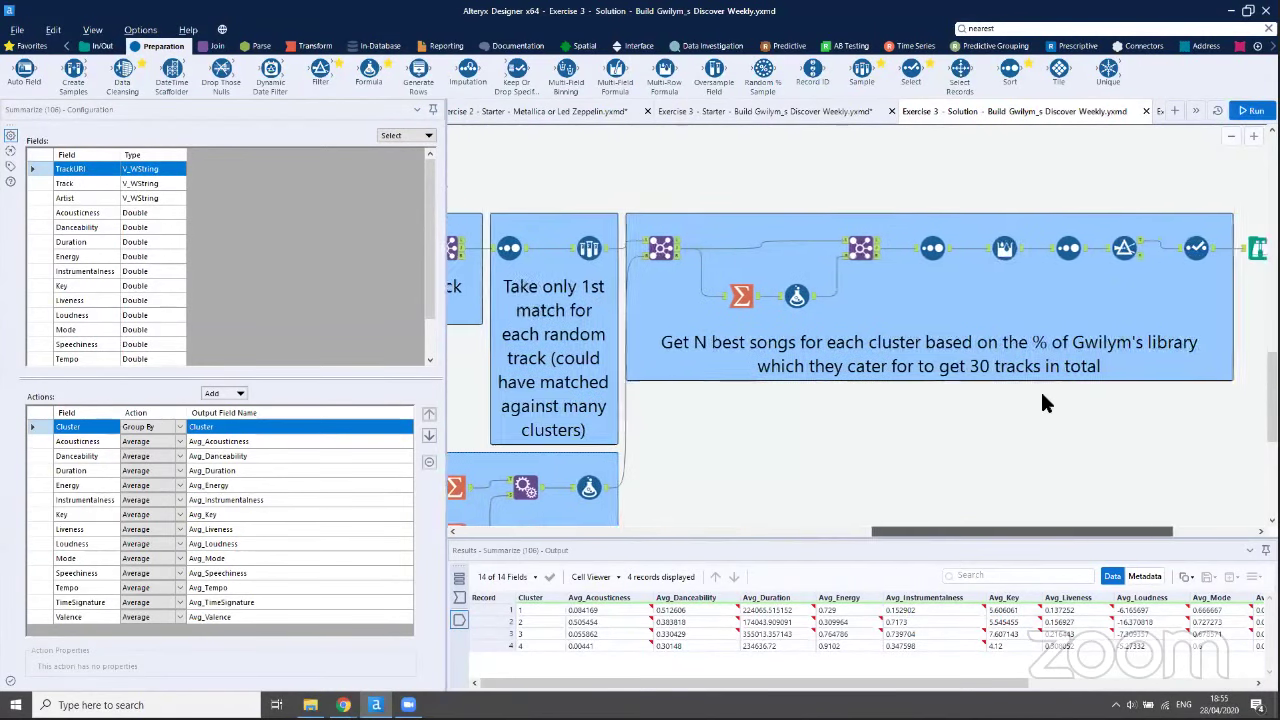
pyautogui.click(1030, 250)
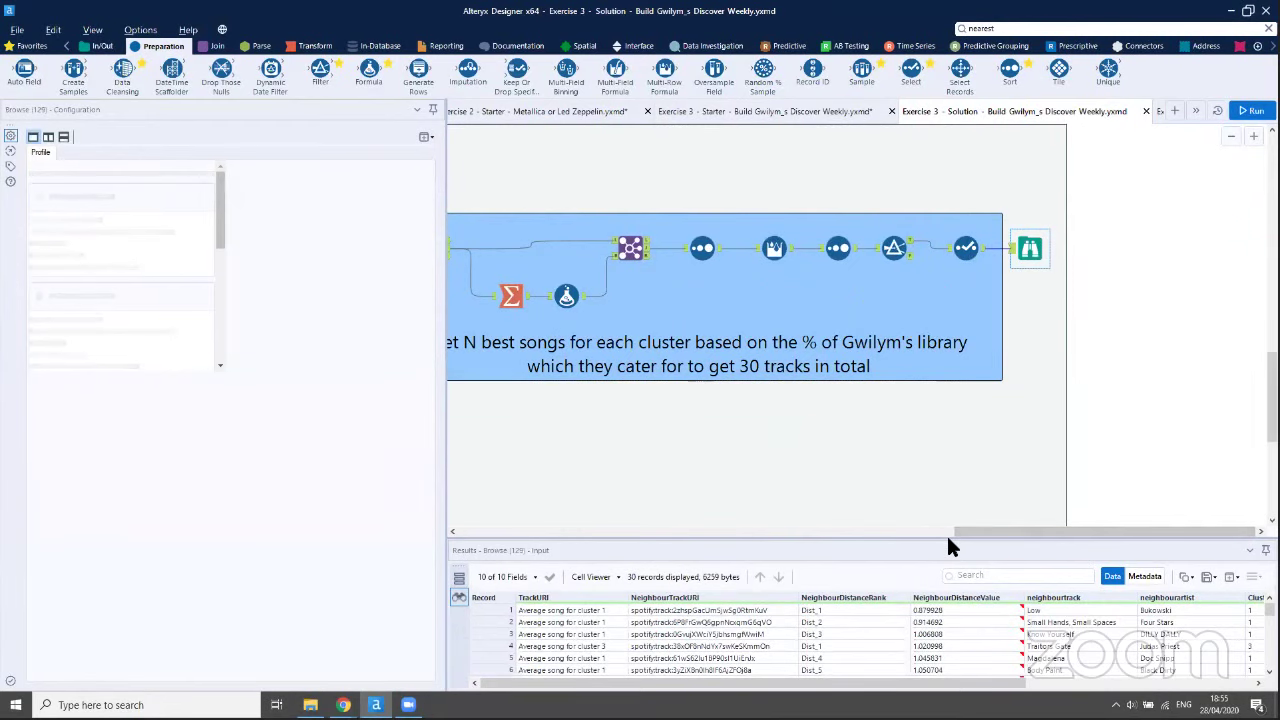
pyautogui.moveTo(948, 540); pyautogui.dragTo(916, 303)
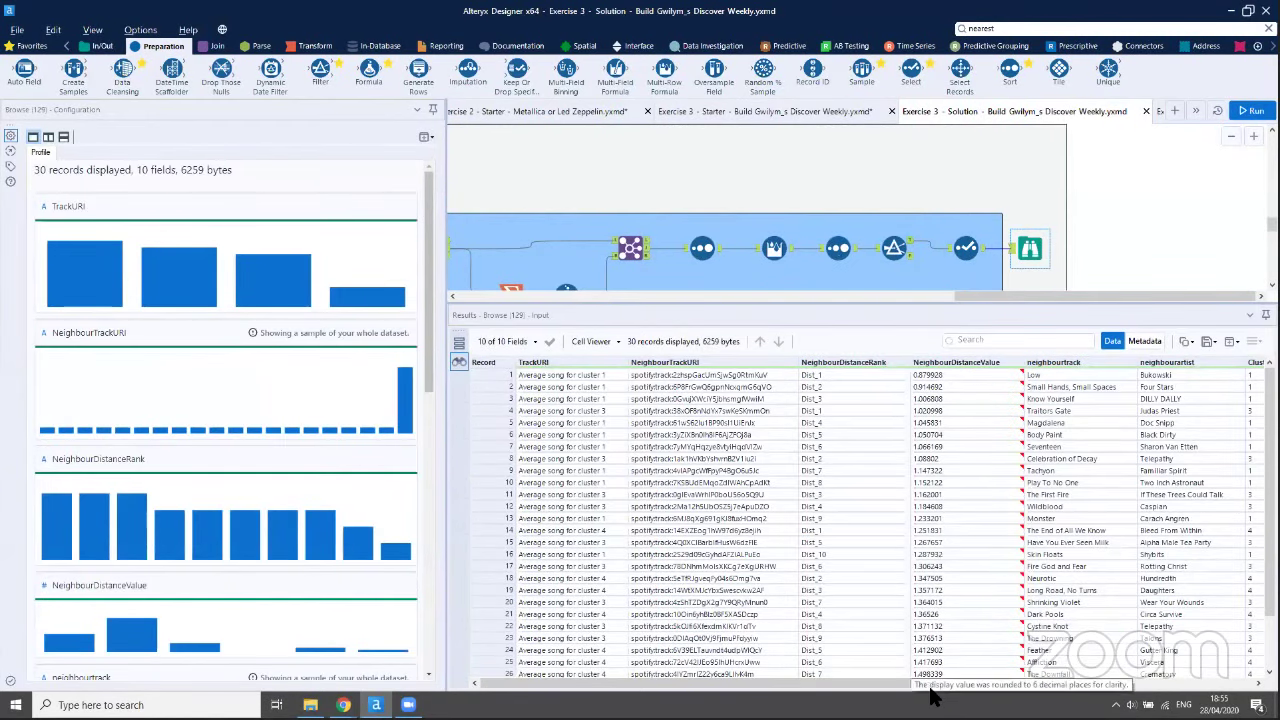
pyautogui.hscroll(5, 1146, 688)
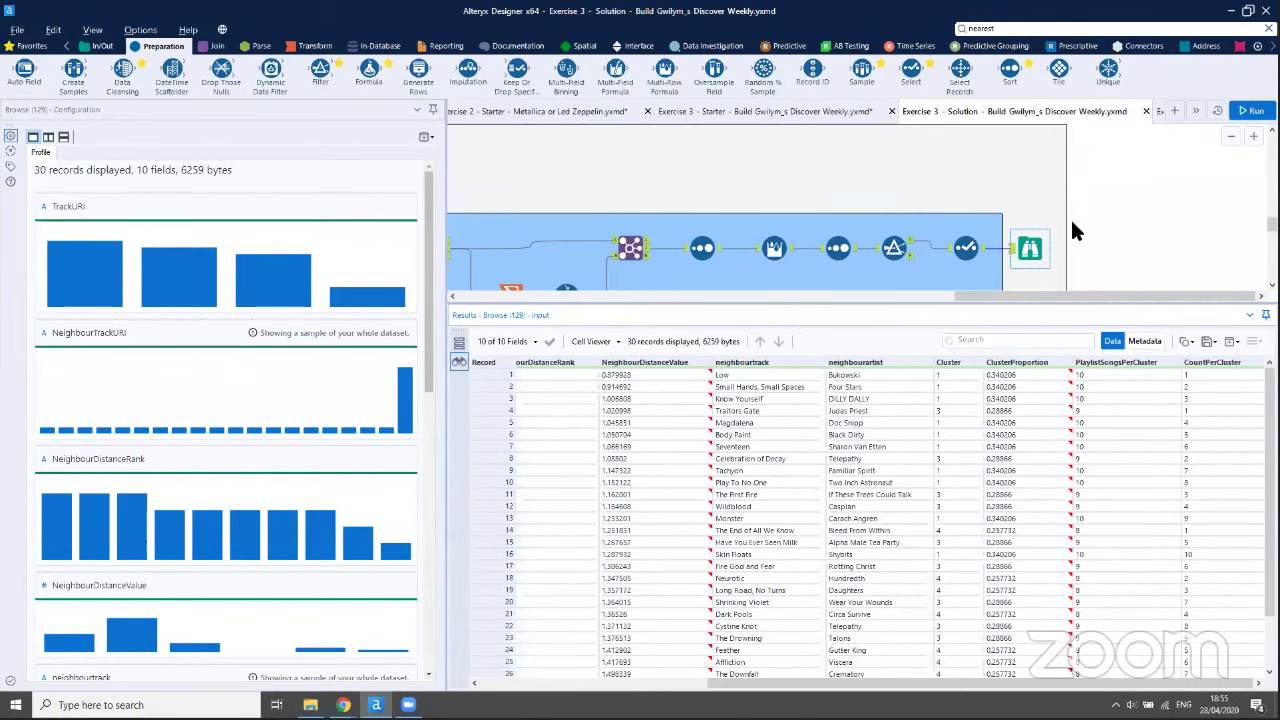
# Review the full layout of the clustering section together with the average-song-profile section of the Solution workflow
pyautogui.click(1116, 203)
pyautogui.scroll(-2, 1104, 193)
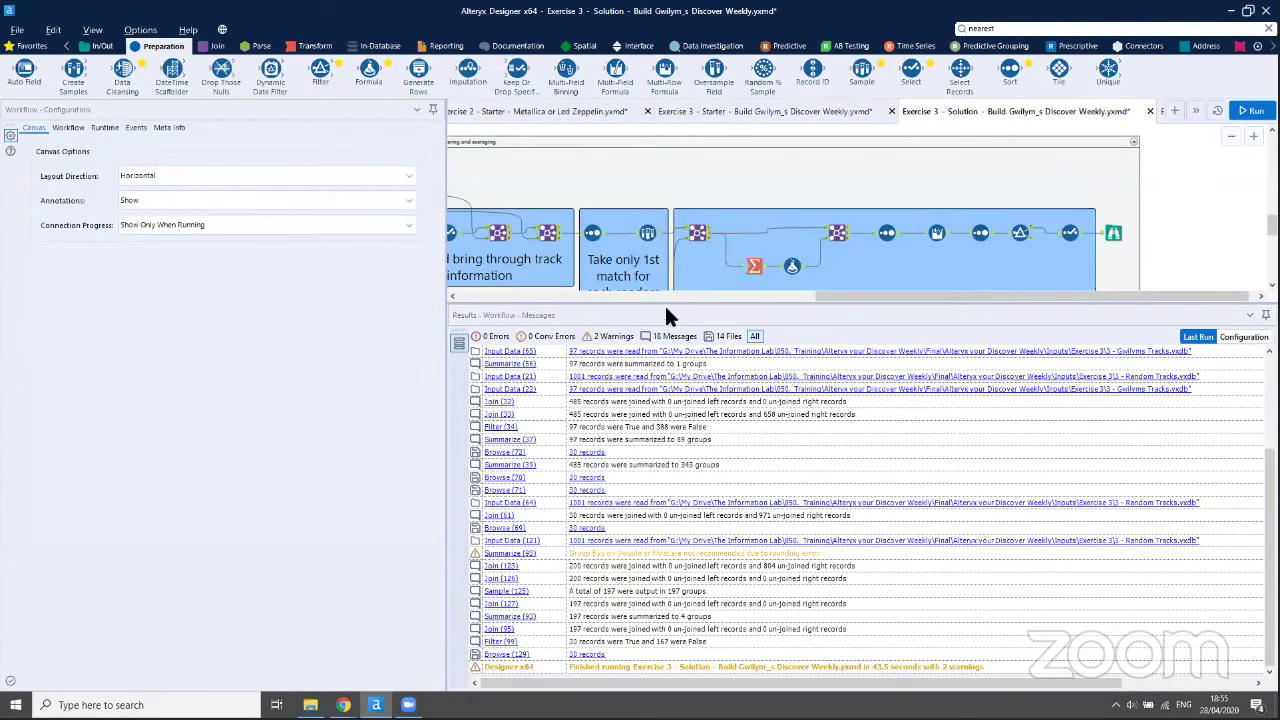
pyautogui.moveTo(677, 303); pyautogui.dragTo(704, 524)
pyautogui.moveTo(874, 523); pyautogui.dragTo(537, 523)
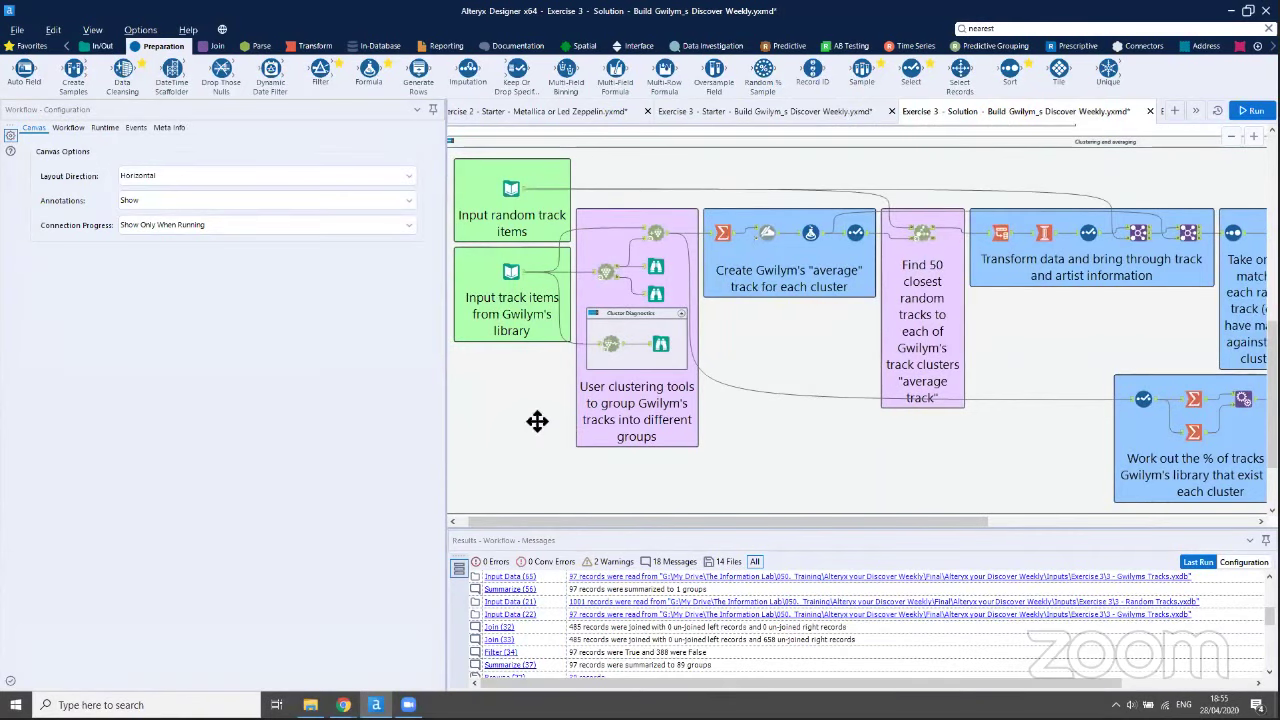
pyautogui.scroll(-3, 534, 420)
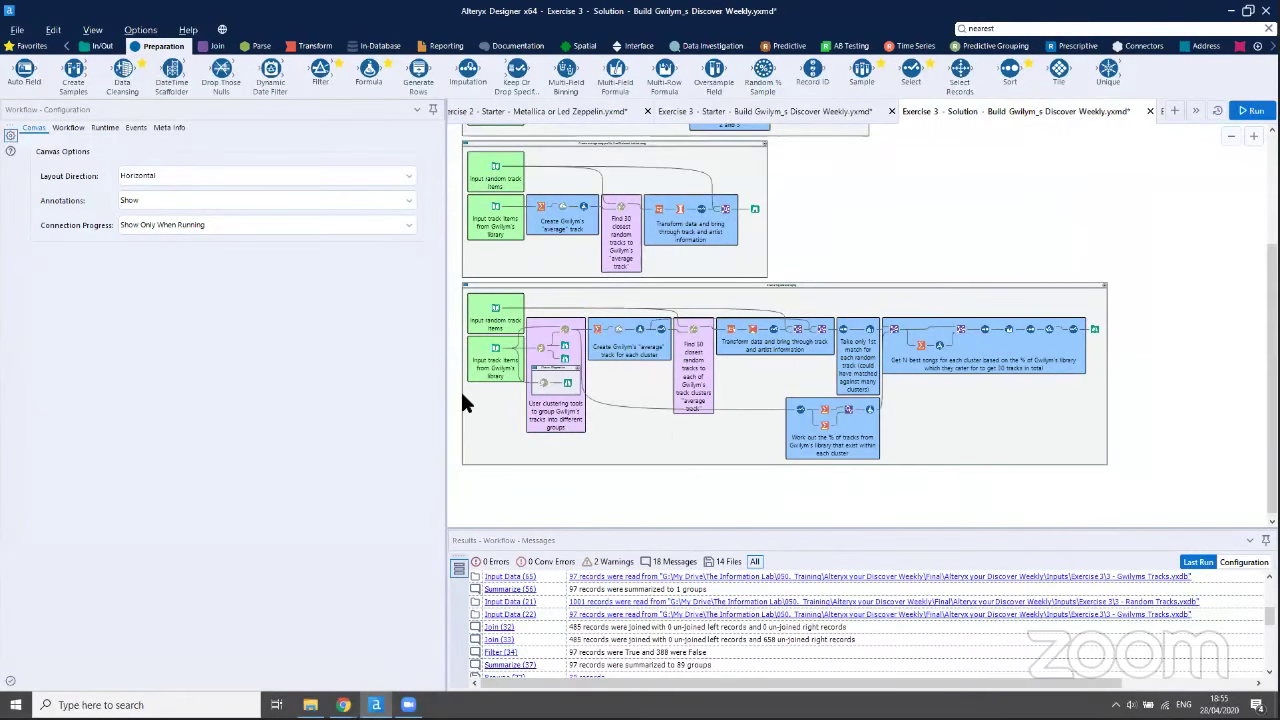
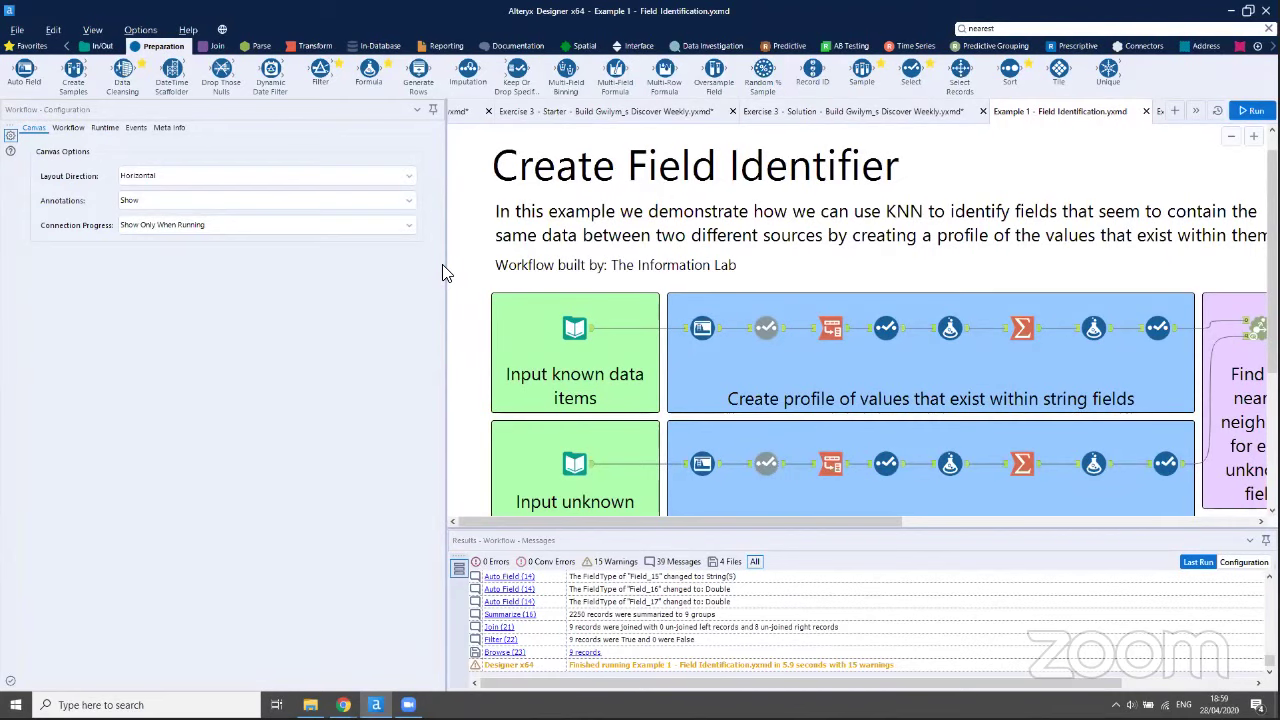
# Inspect the records of the known-data Input Data tool in the Example 1 Field Identification workflow
pyautogui.scroll(-1, 500, 305)
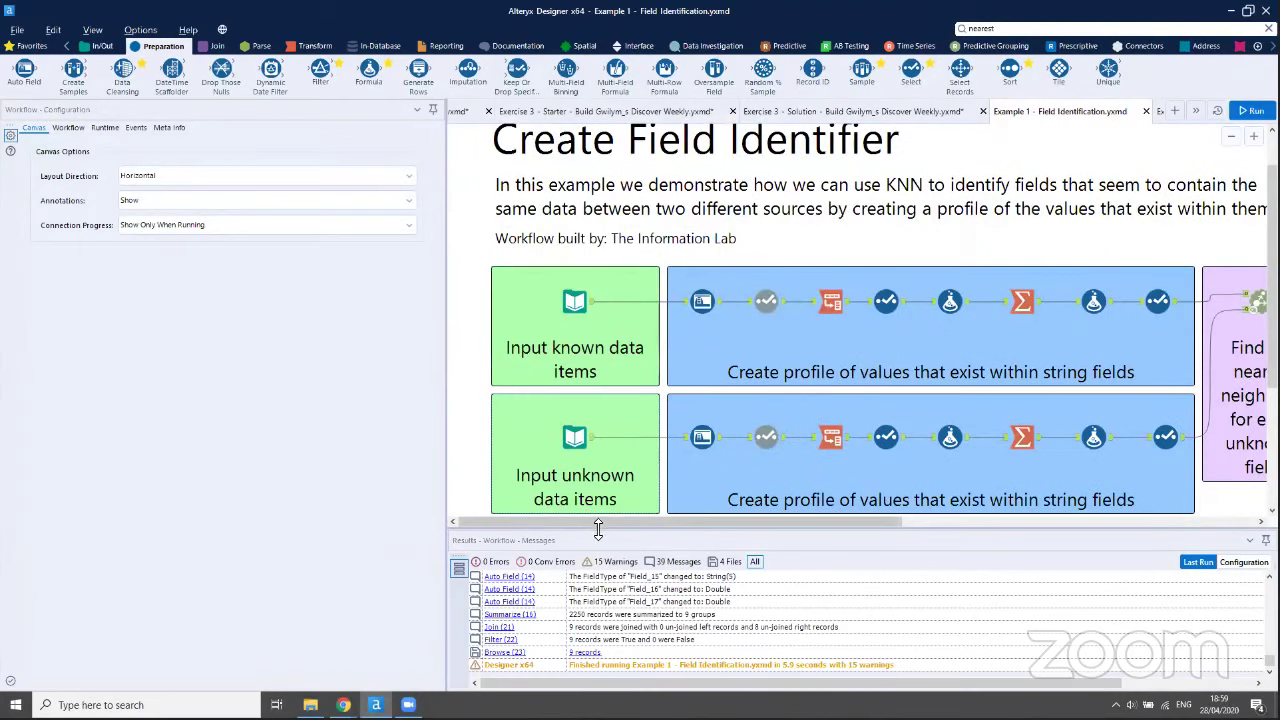
pyautogui.moveTo(603, 529); pyautogui.dragTo(605, 577)
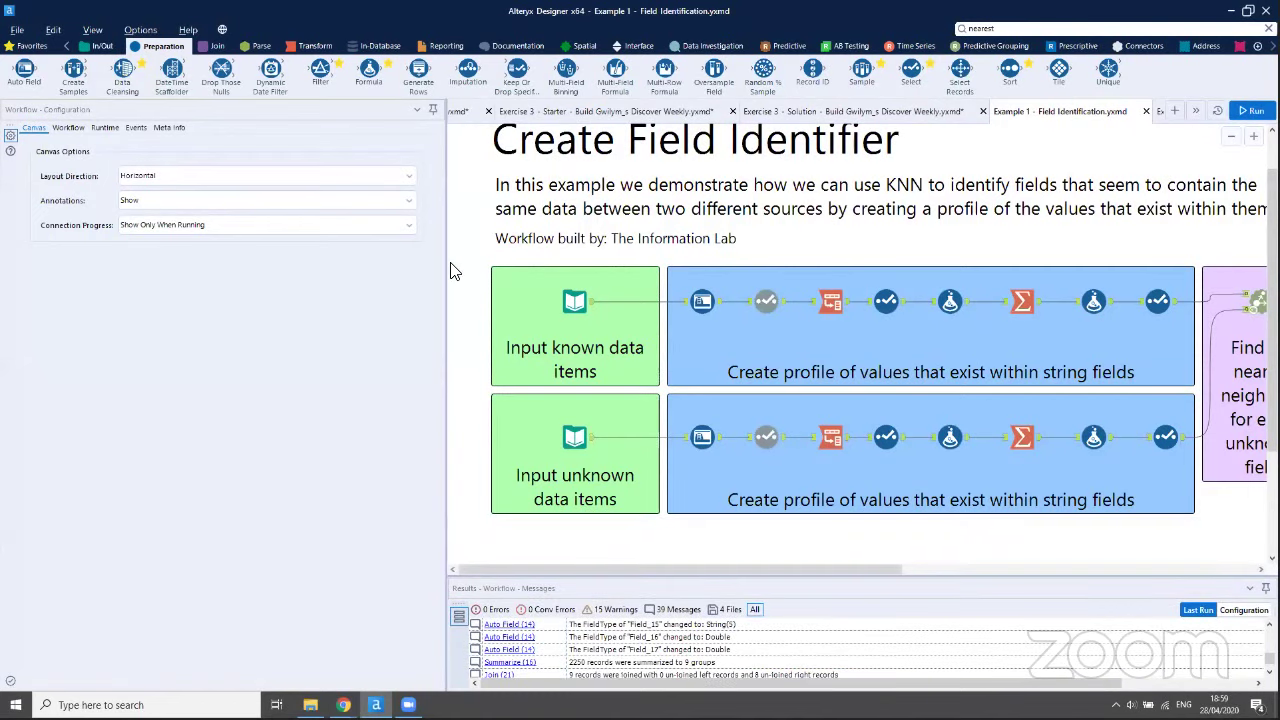
pyautogui.moveTo(452, 267); pyautogui.dragTo(355, 268)
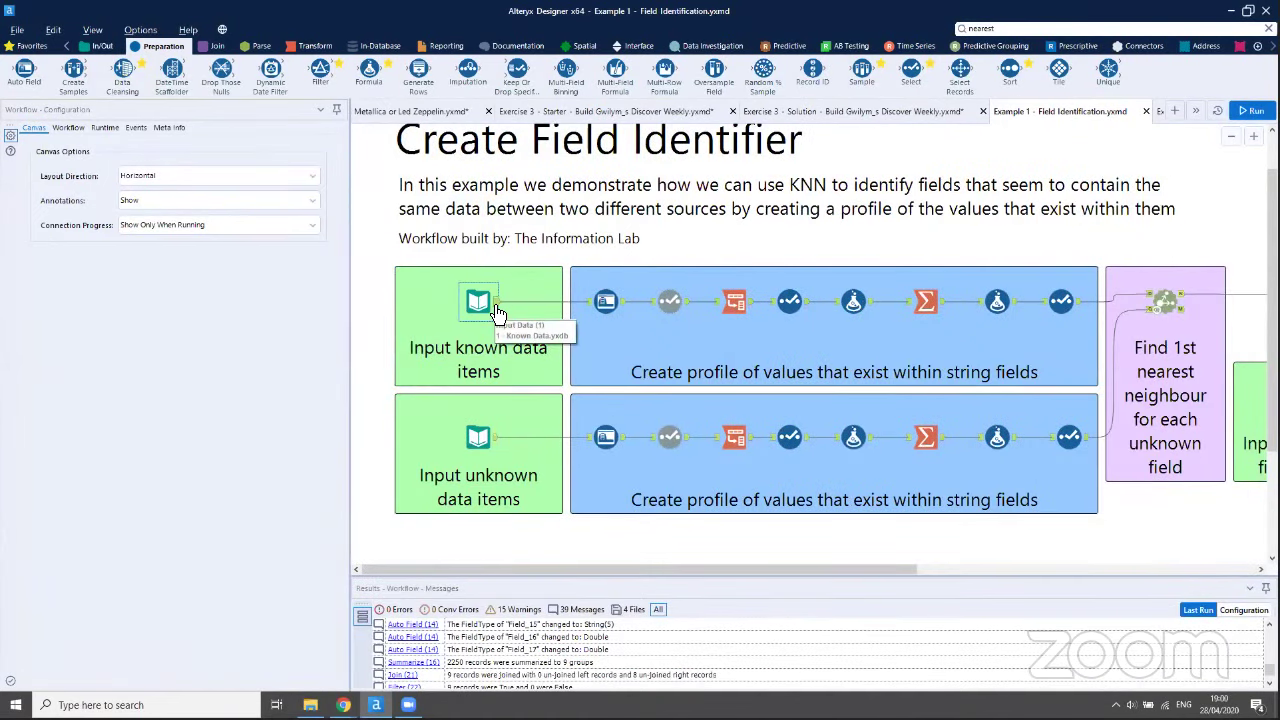
pyautogui.click(497, 311)
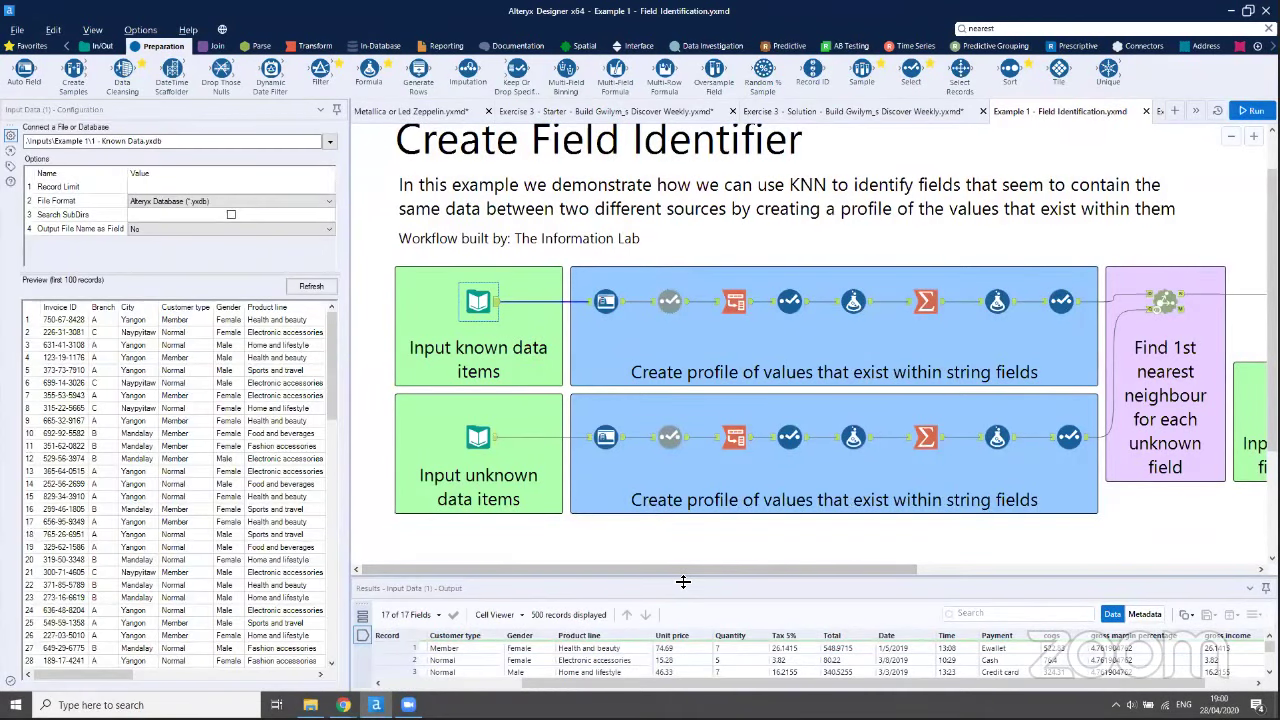
pyautogui.moveTo(683, 581); pyautogui.dragTo(684, 475)
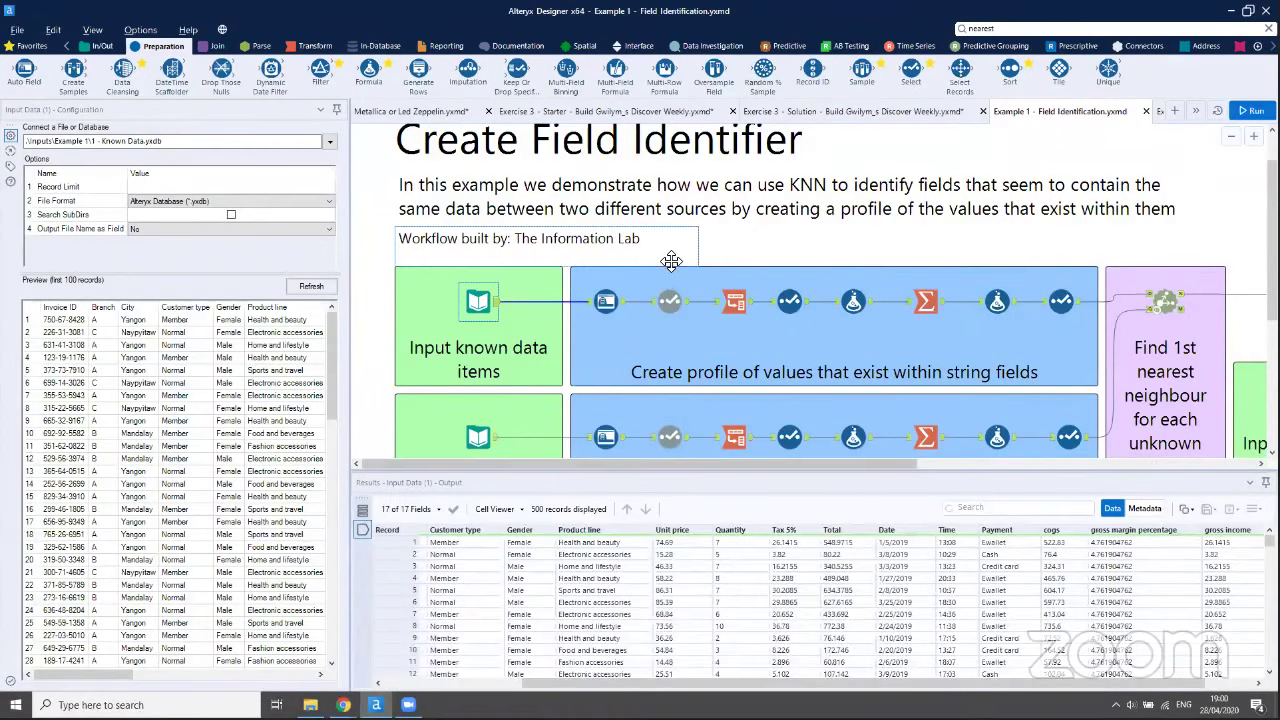
# Examine the known-data Input Data records across all fields, from Branch through Rating
pyautogui.click(385, 258)
pyautogui.scroll(-2, 388, 262)
pyautogui.scroll(-1, 495, 225)
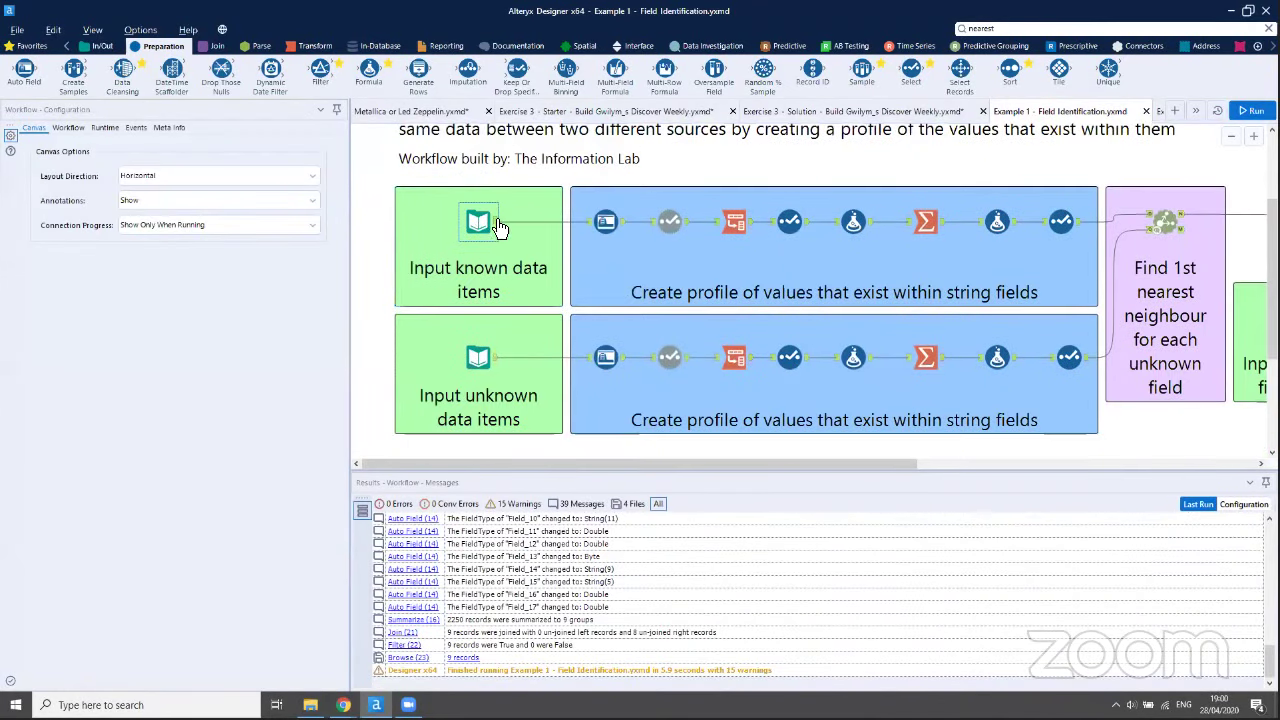
pyautogui.click(497, 225)
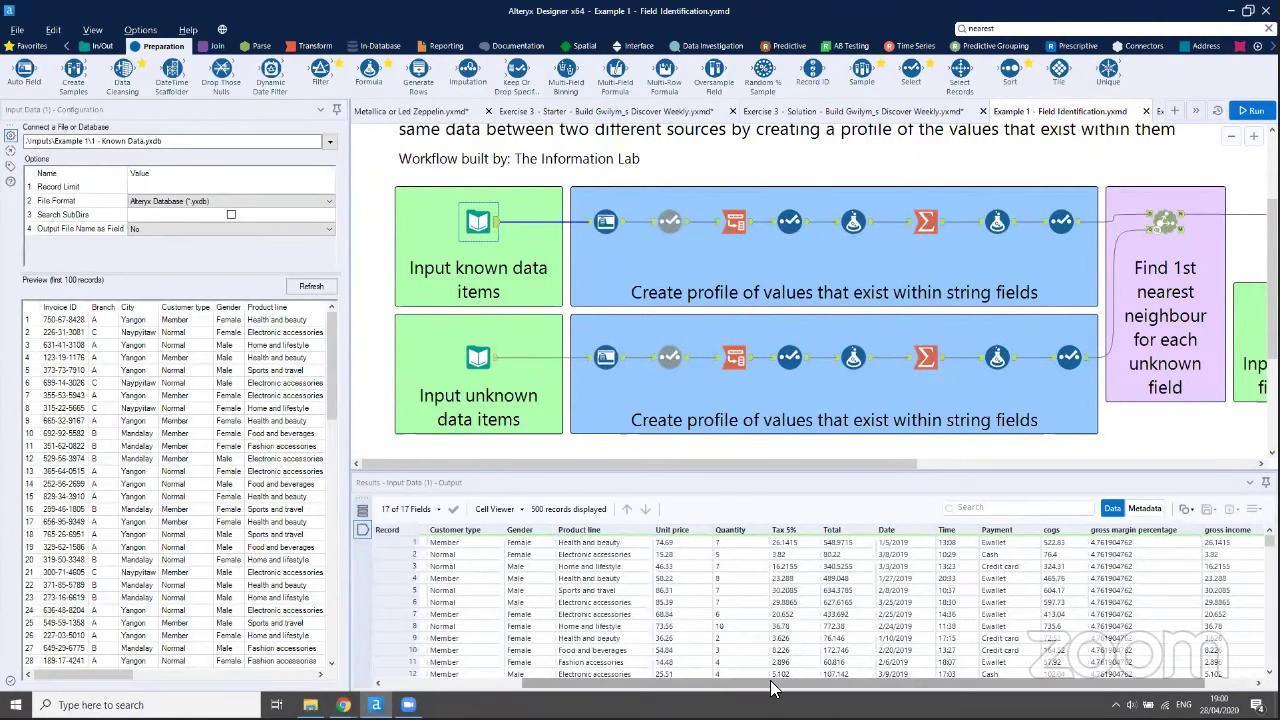
pyautogui.hscroll(-3, 770, 686)
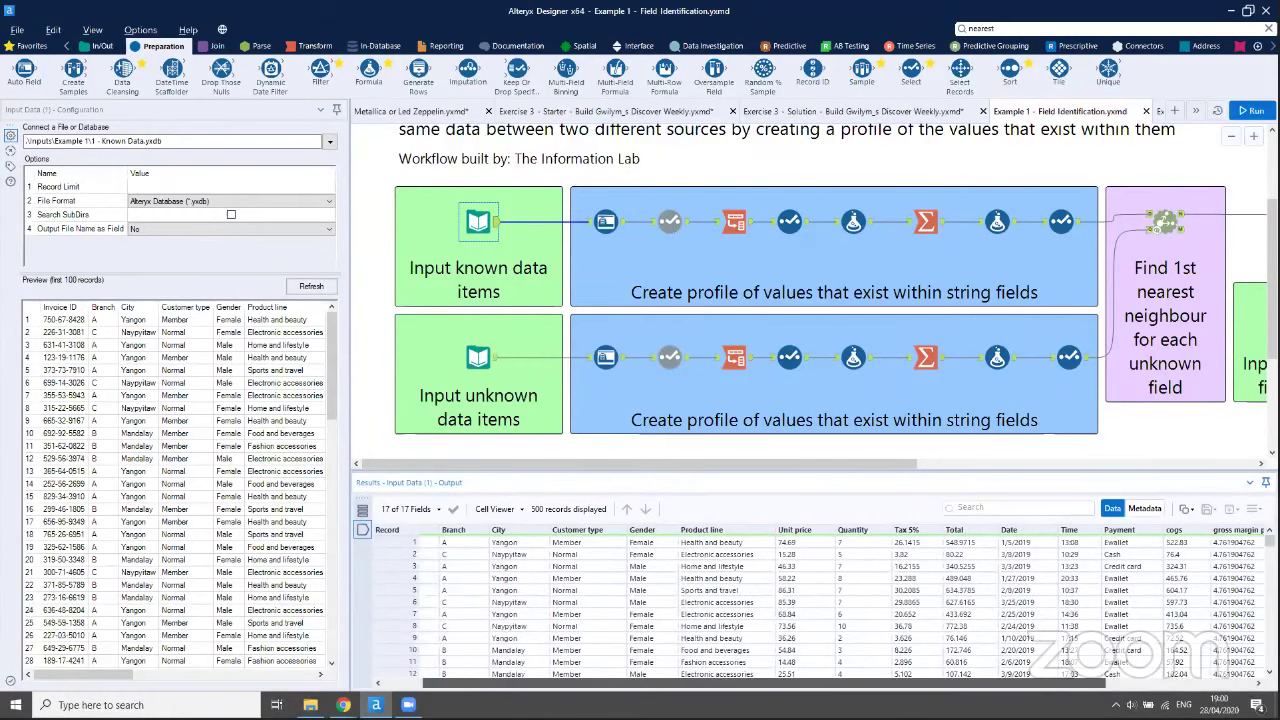
pyautogui.hscroll(1, 757, 695)
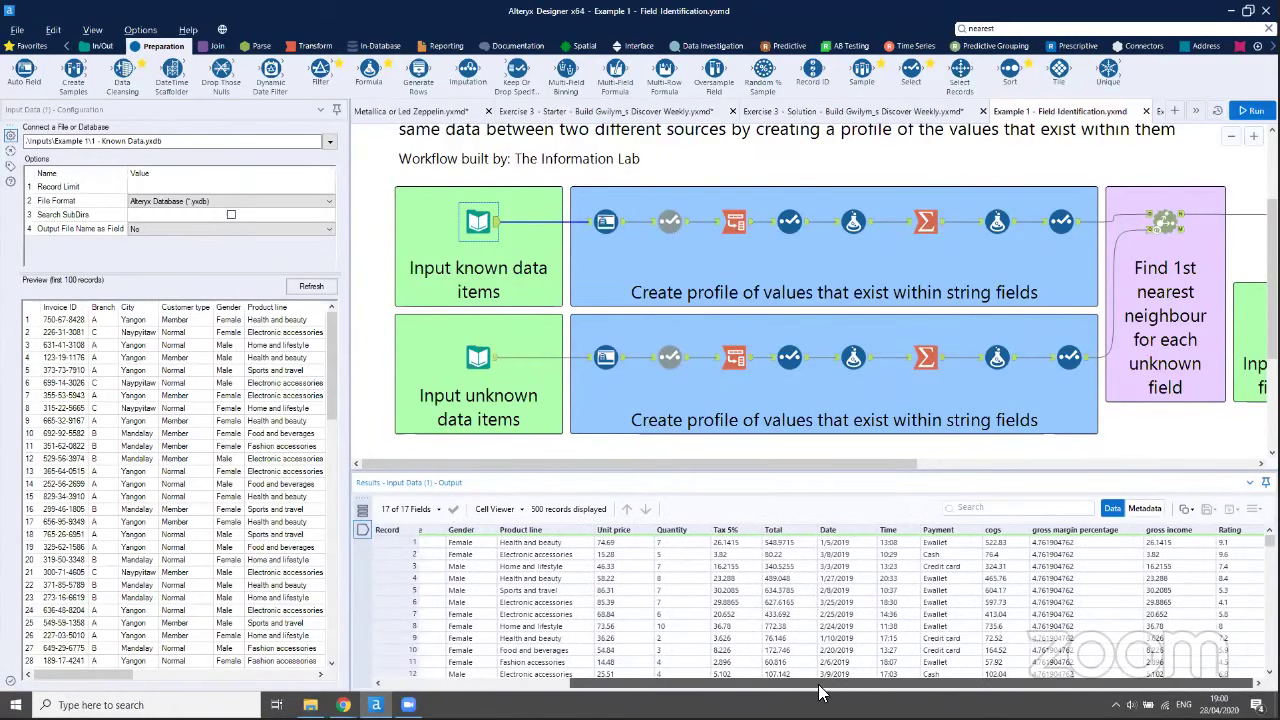
pyautogui.hscroll(-3, 894, 694)
# Examine the unknown-data Input Data records across the unnamed fields from Field_1 to Field_17
pyautogui.click(484, 362)
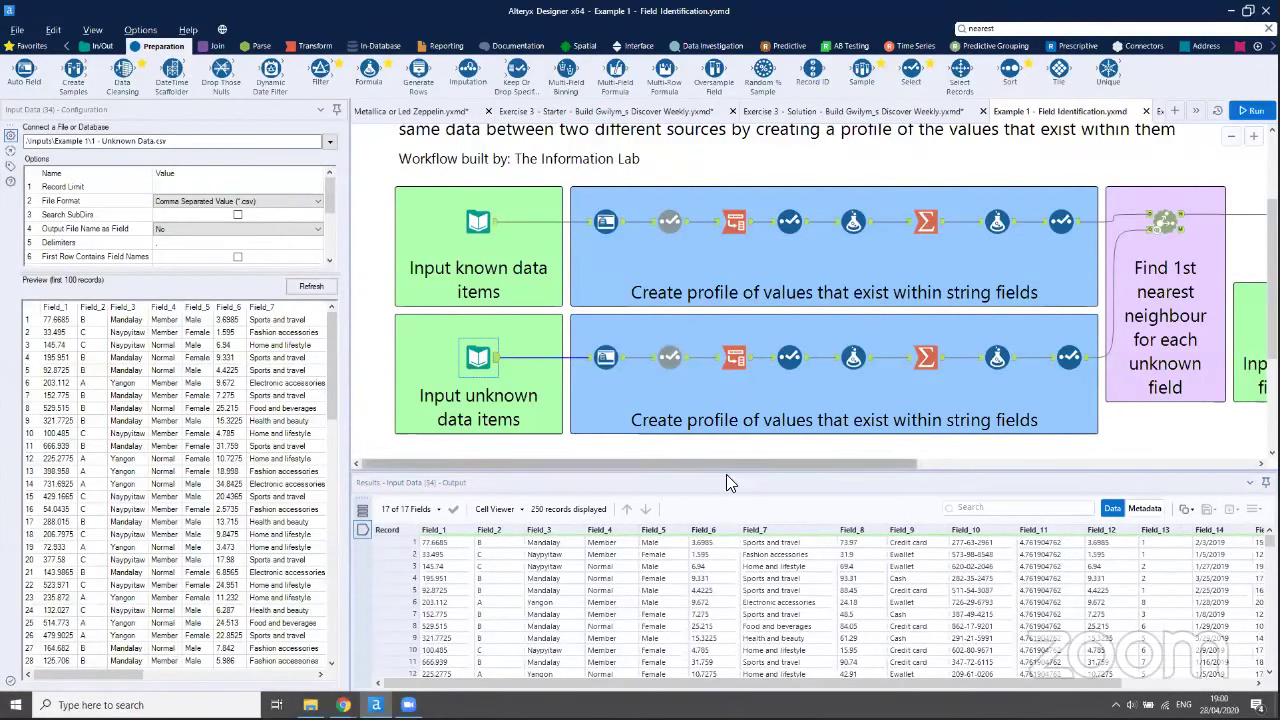
pyautogui.hscroll(3, 922, 688)
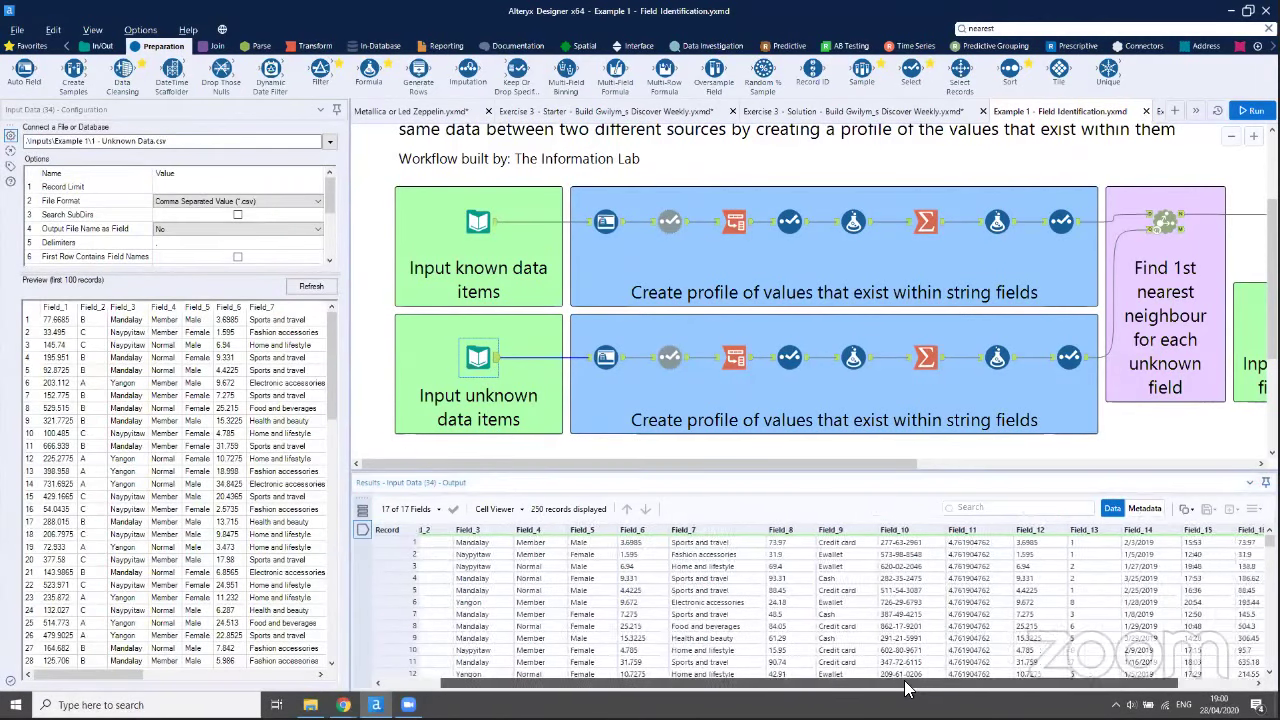
pyautogui.hscroll(-3, 868, 686)
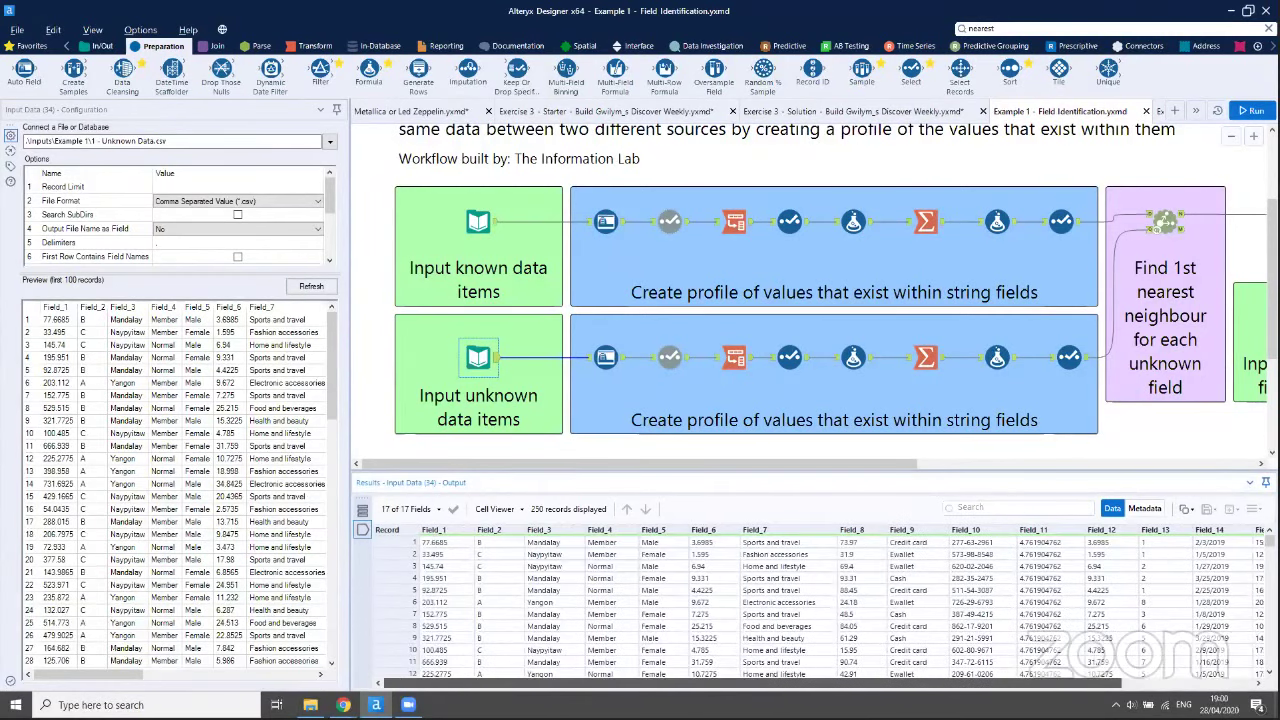
pyautogui.hscroll(3, 1036, 670)
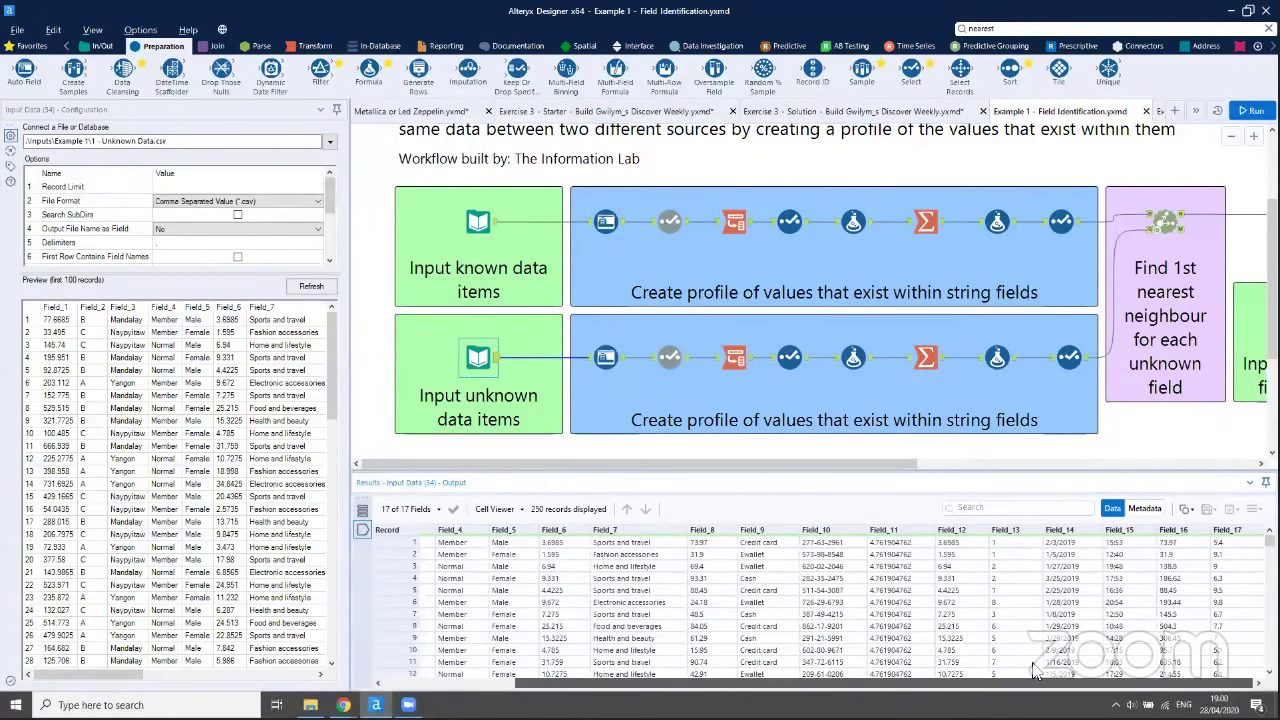
pyautogui.hscroll(-3, 900, 680)
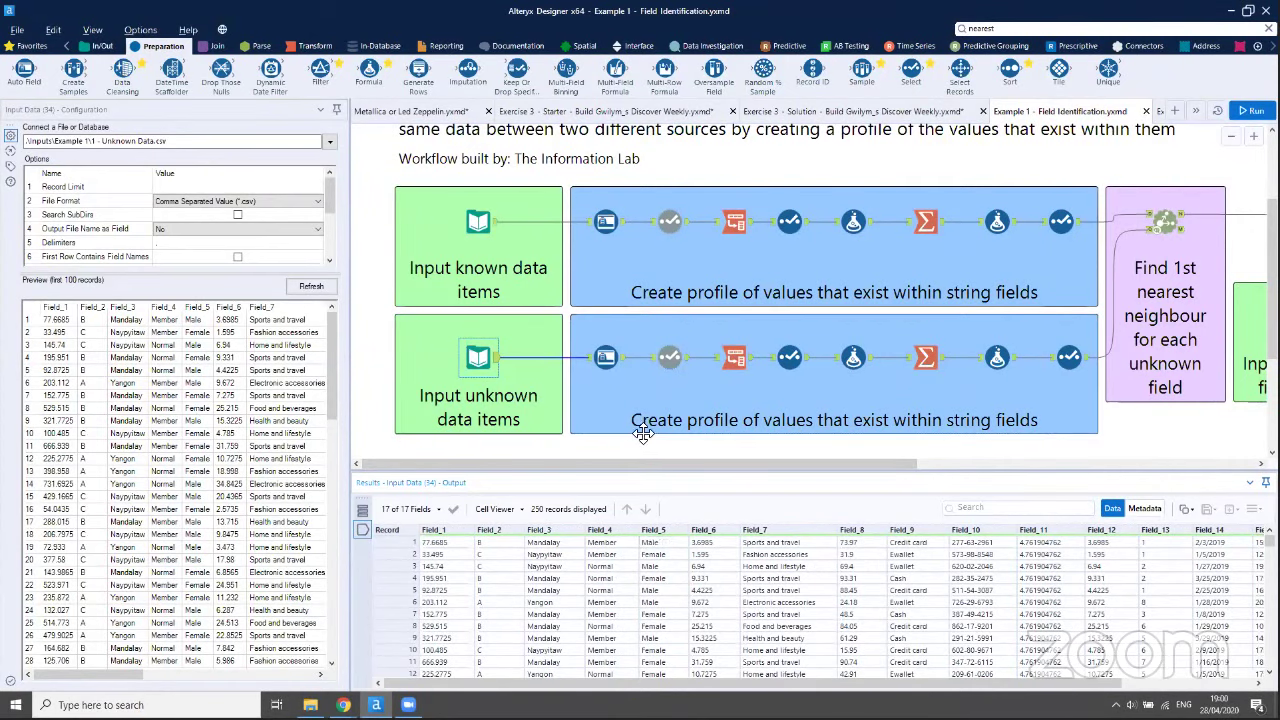
pyautogui.moveTo(614, 464); pyautogui.dragTo(634, 460)
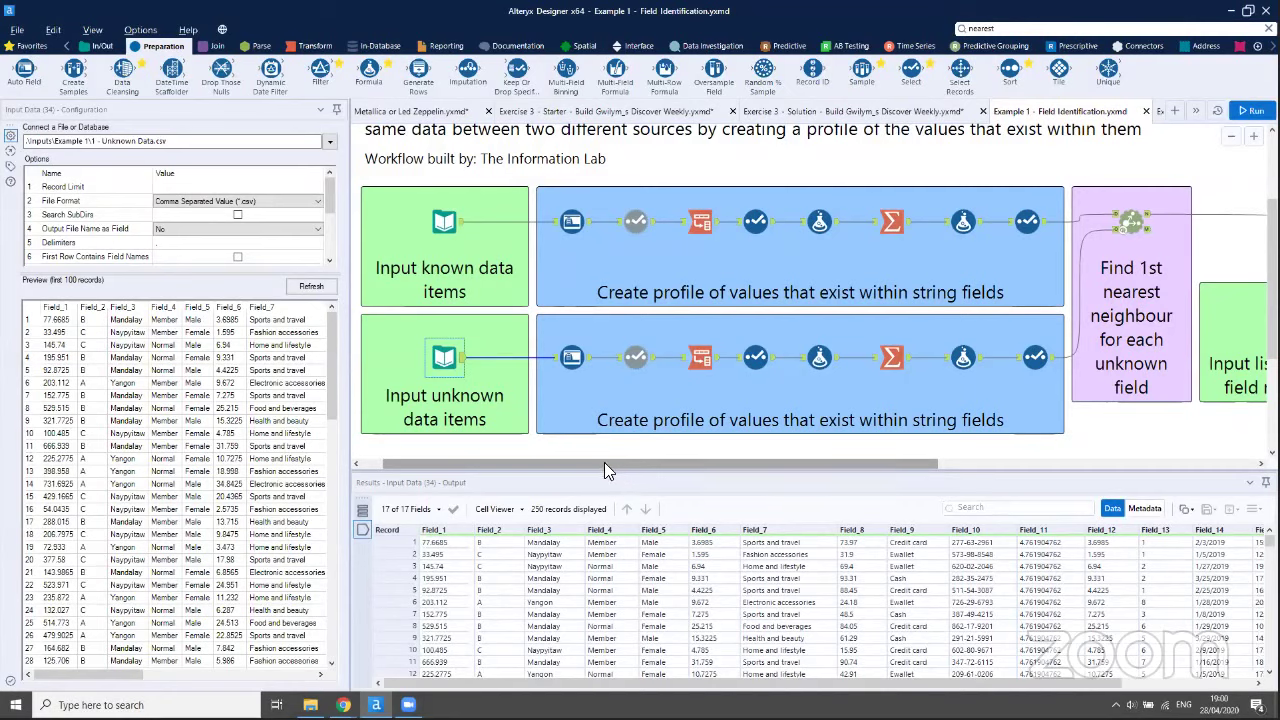
pyautogui.moveTo(604, 462); pyautogui.dragTo(628, 462)
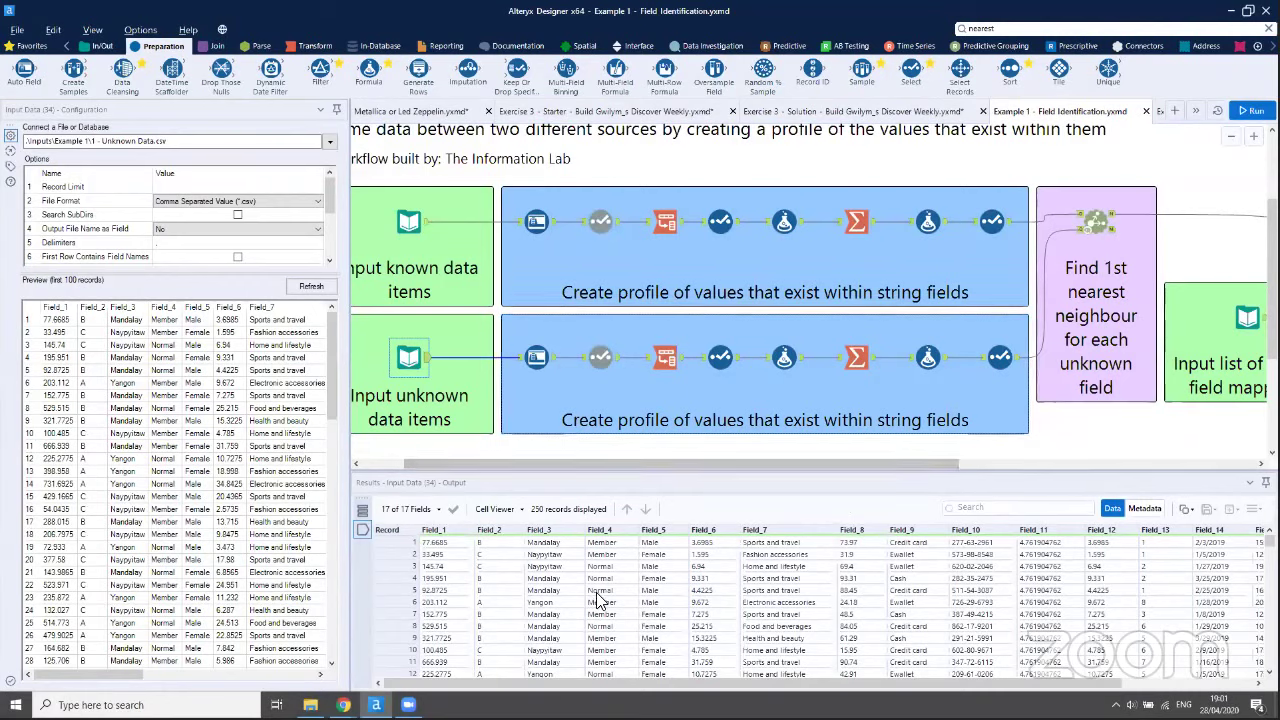
pyautogui.moveTo(1051, 684)
pyautogui.mouseDown()
pyautogui.moveTo(1160, 689)
pyautogui.moveTo(1067, 688)
pyautogui.mouseUp()
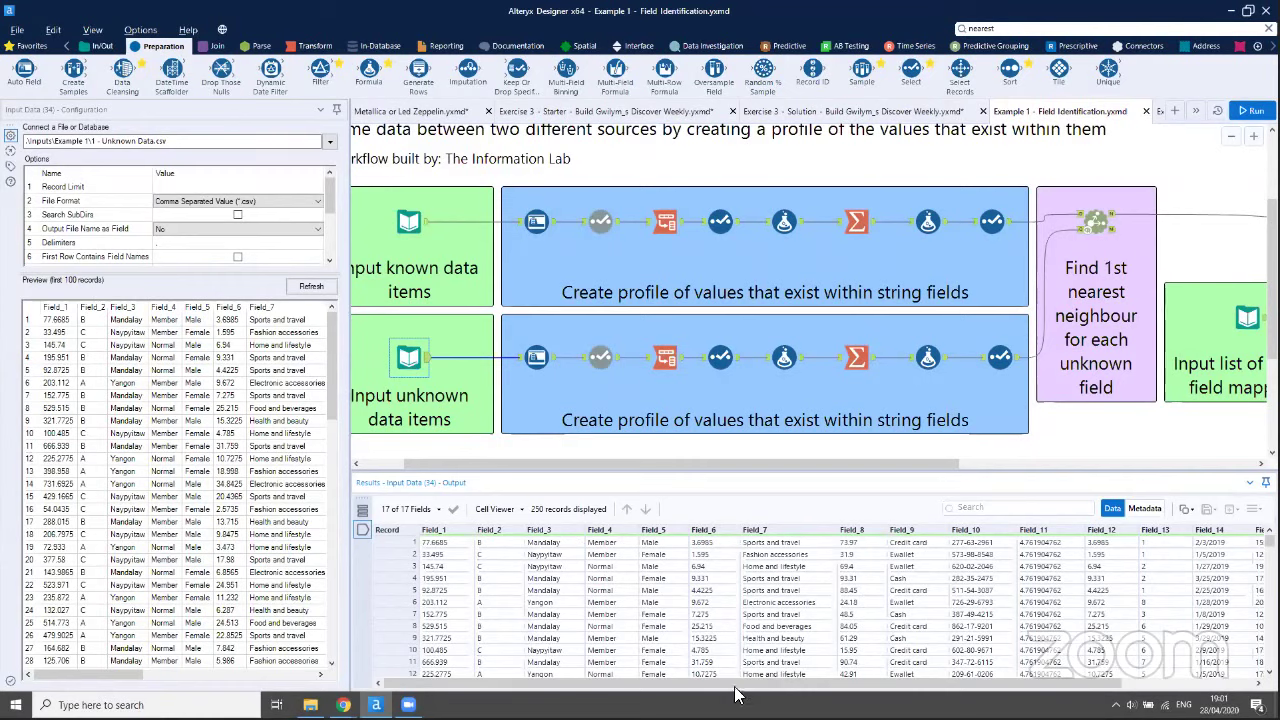
pyautogui.hscroll(1, 800, 600)
pyautogui.hscroll(3, 800, 600)
pyautogui.hscroll(-5, 735, 690)
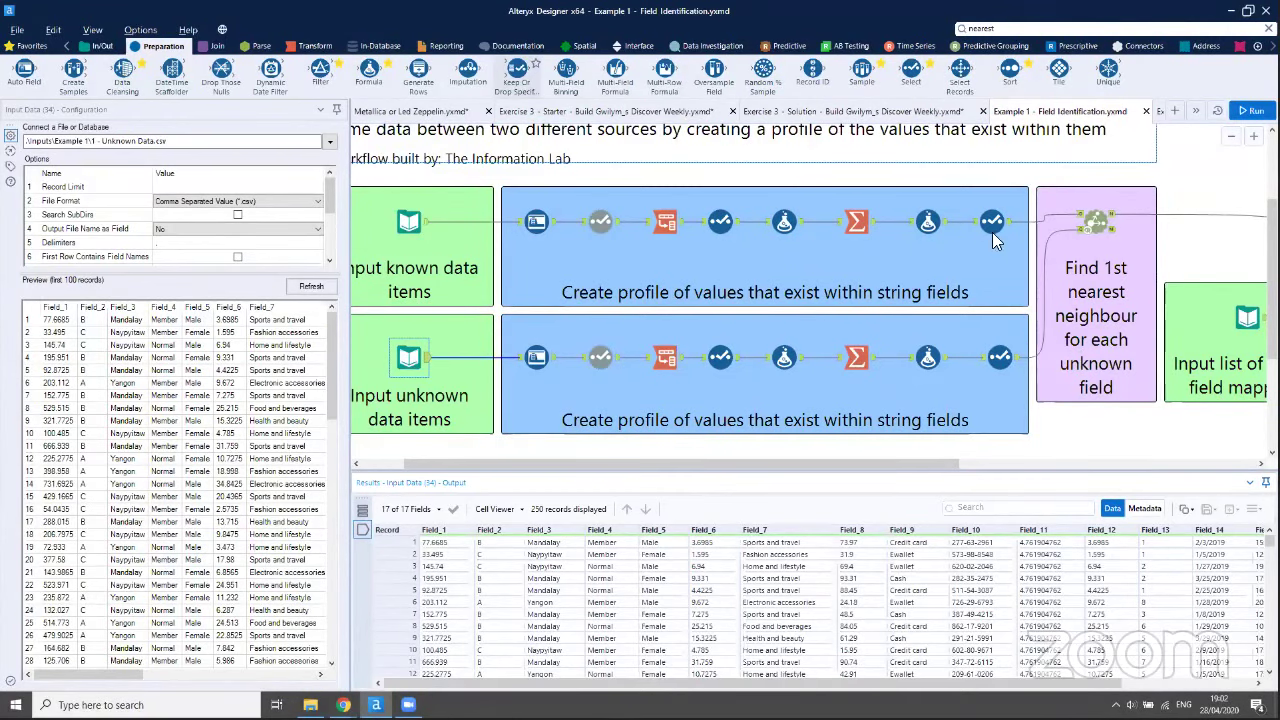
# Inspect the Find Nearest Neighbors matches, the correct field mappings input and the Join output that compares them
pyautogui.click(1096, 222)
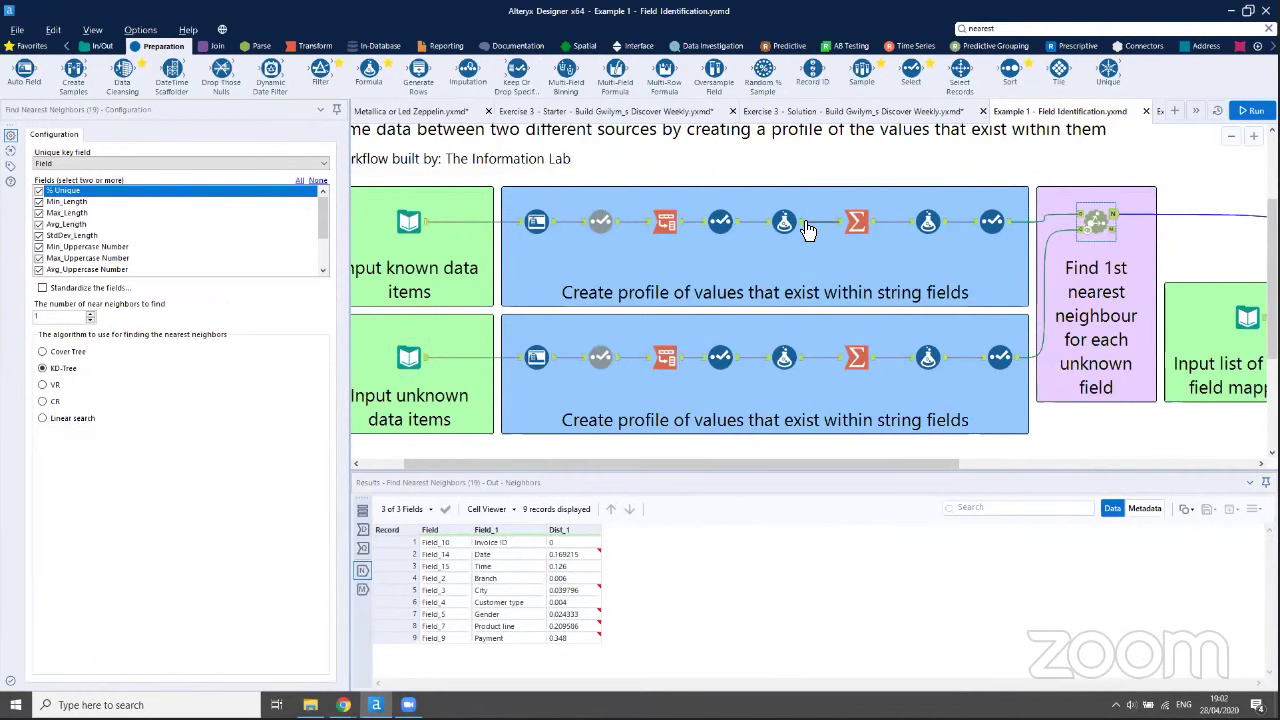
pyautogui.click(1010, 464)
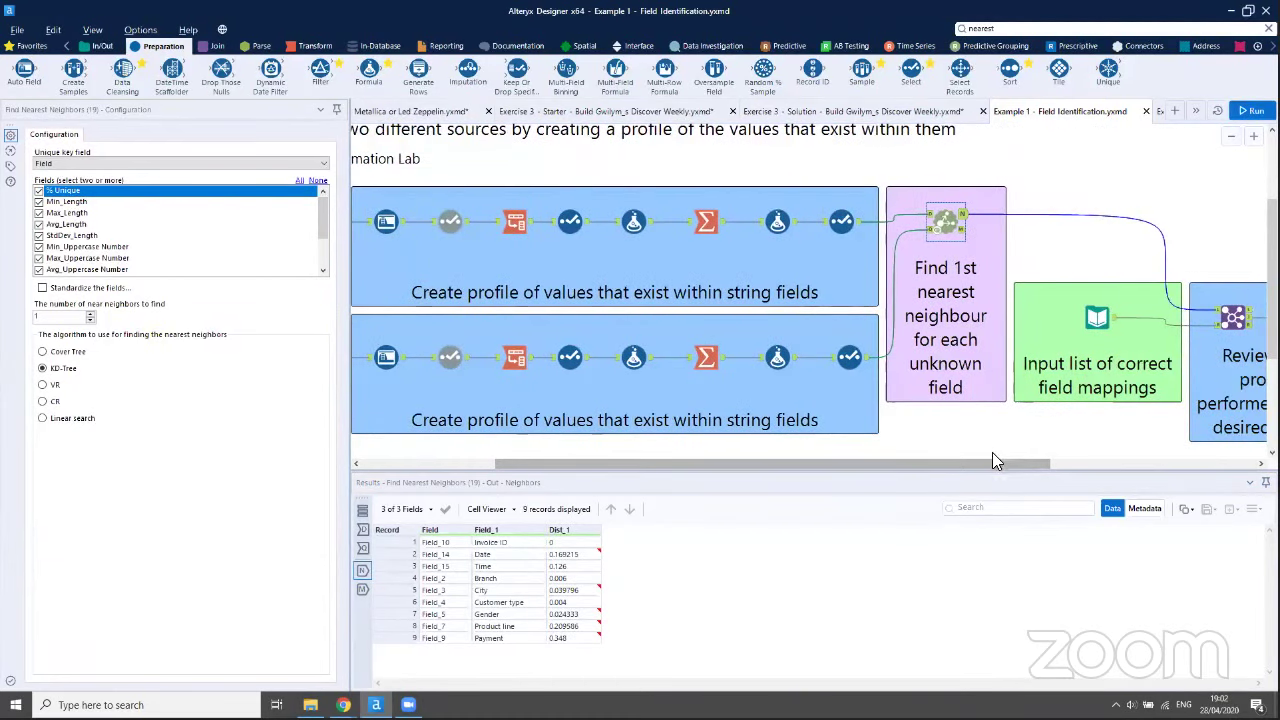
pyautogui.moveTo(996, 464); pyautogui.dragTo(1146, 468)
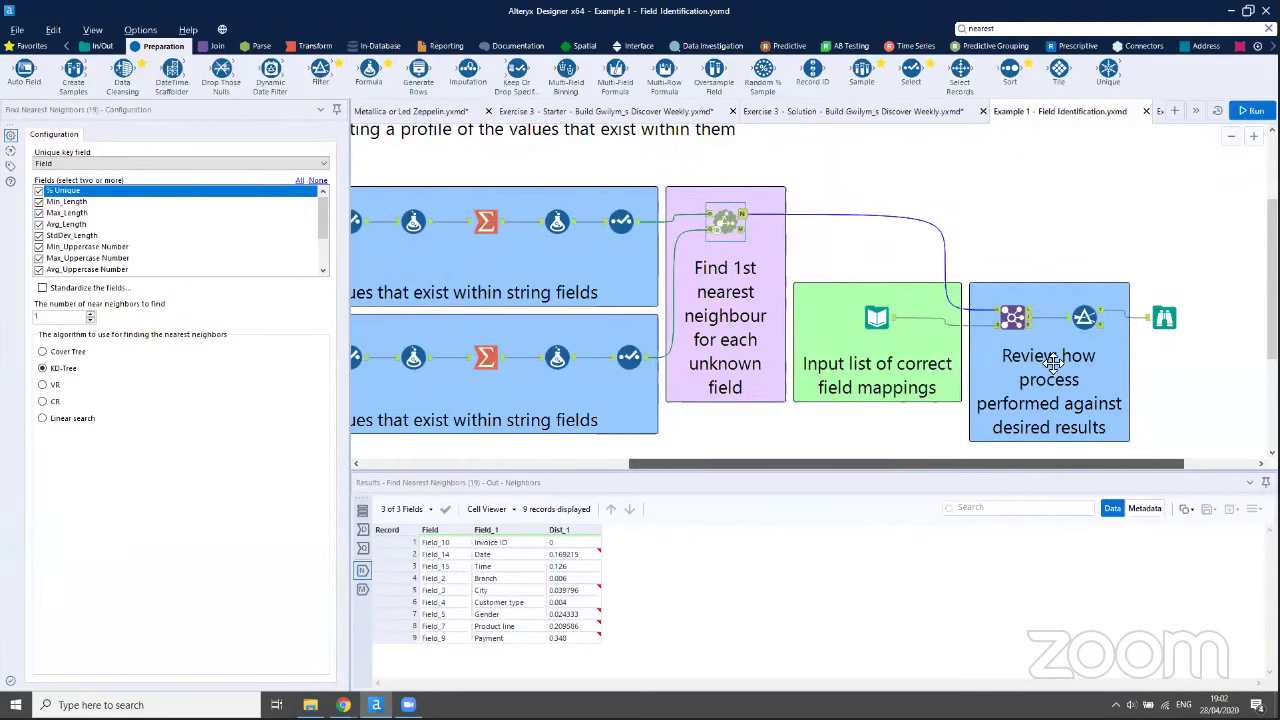
pyautogui.click(895, 320)
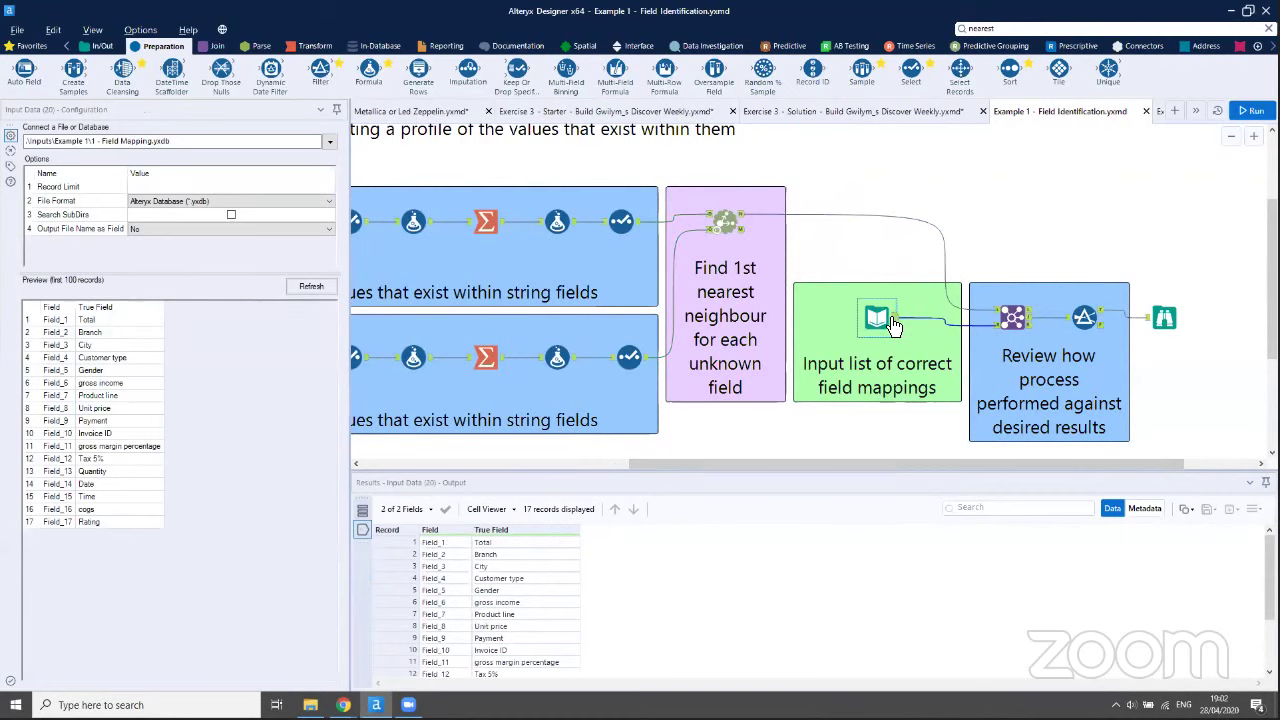
pyautogui.click(1014, 318)
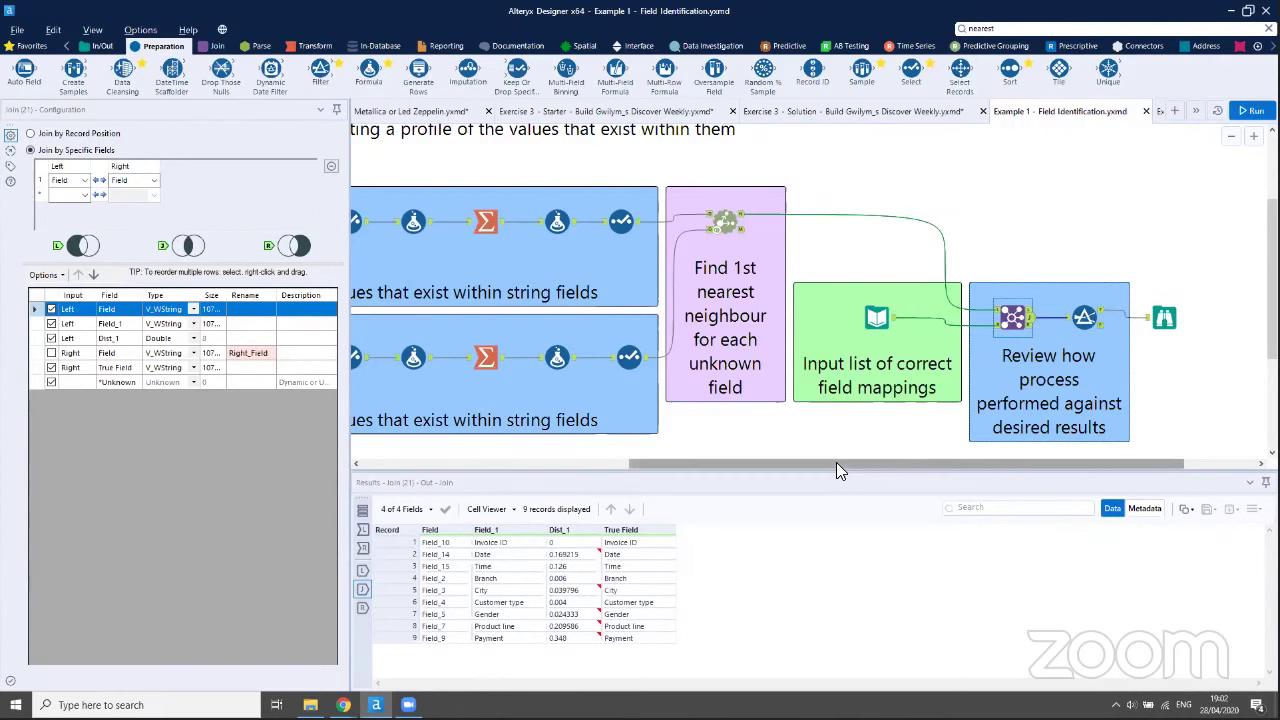
# Review the known-data profile's first Formula tool, expanding the Punctuation Number and Contains Punctuation expressions
pyautogui.moveTo(836, 462); pyautogui.dragTo(739, 465)
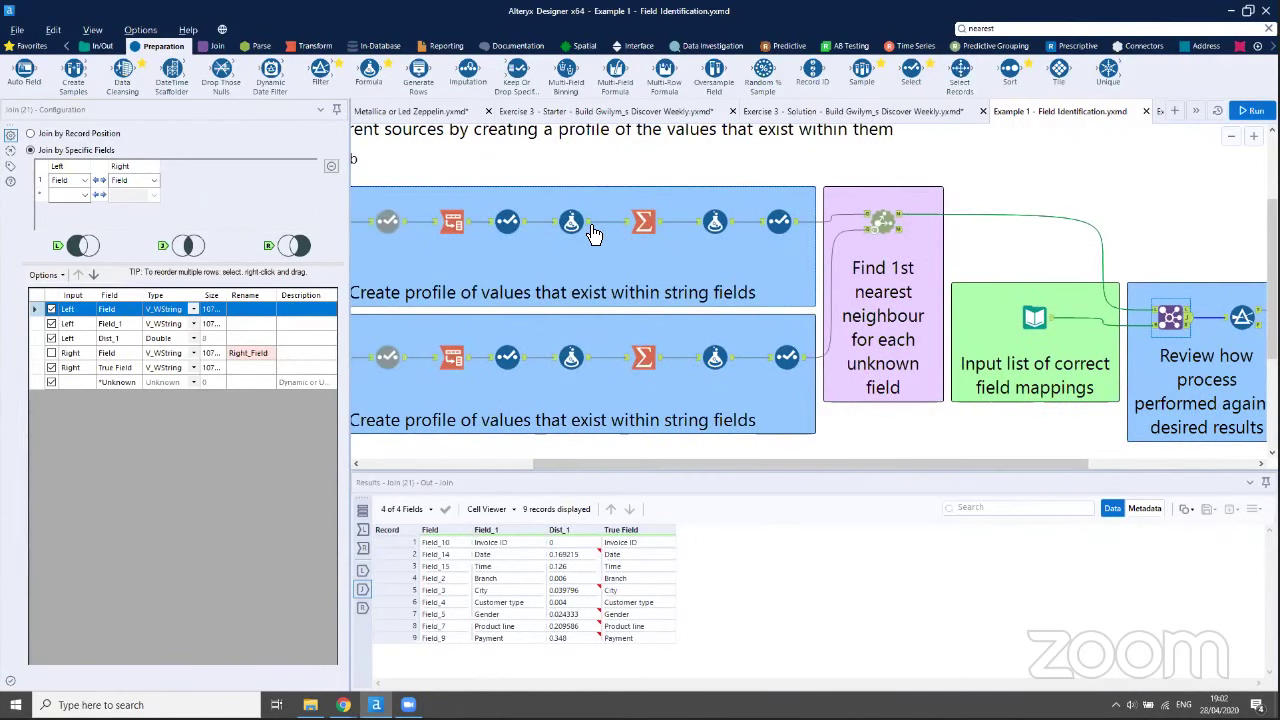
pyautogui.click(585, 228)
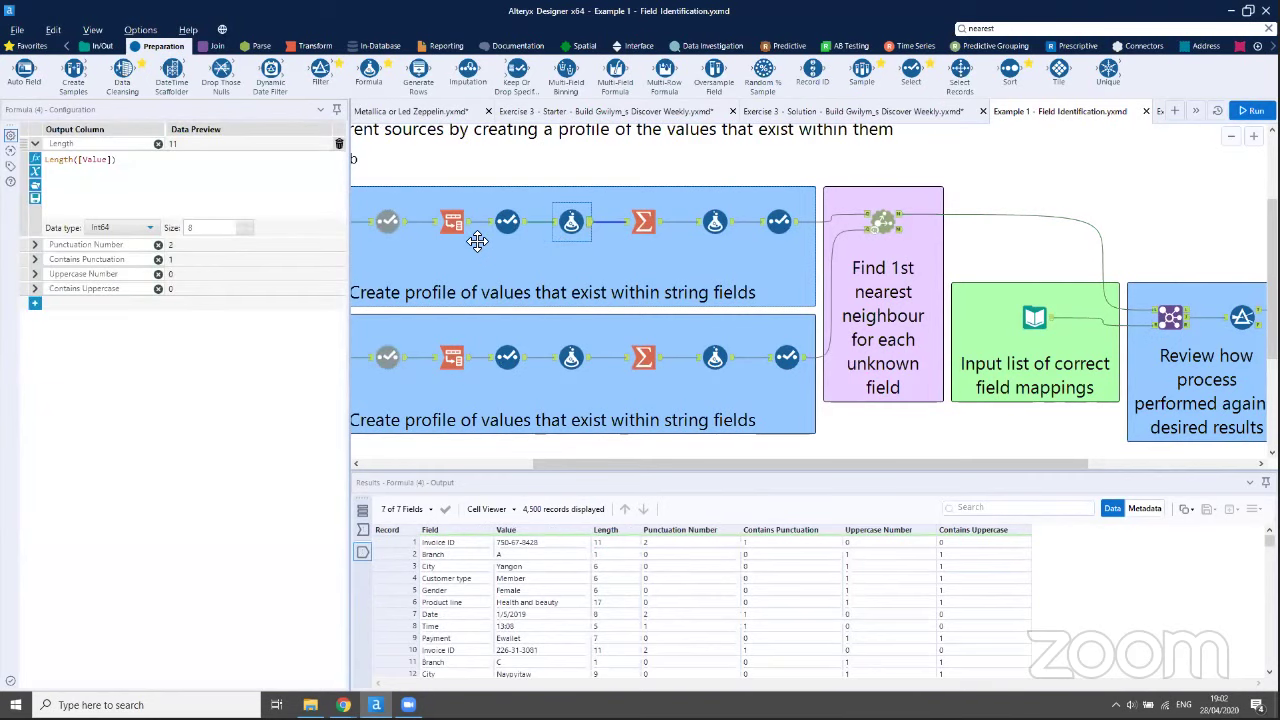
pyautogui.click(34, 244)
pyautogui.click(36, 345)
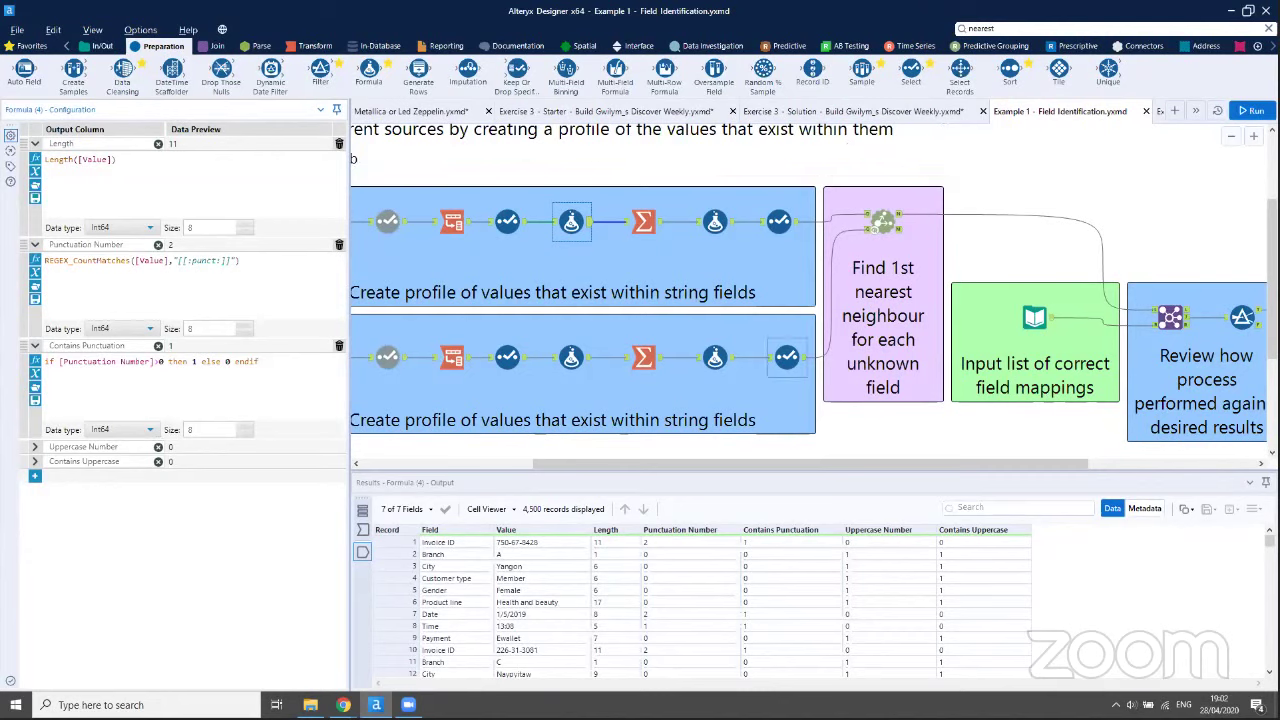
# Switch to the Discover Weekly slideshow in Chrome and advance to slide 18 on identifying similar machines
pyautogui.moveTo(343, 705)
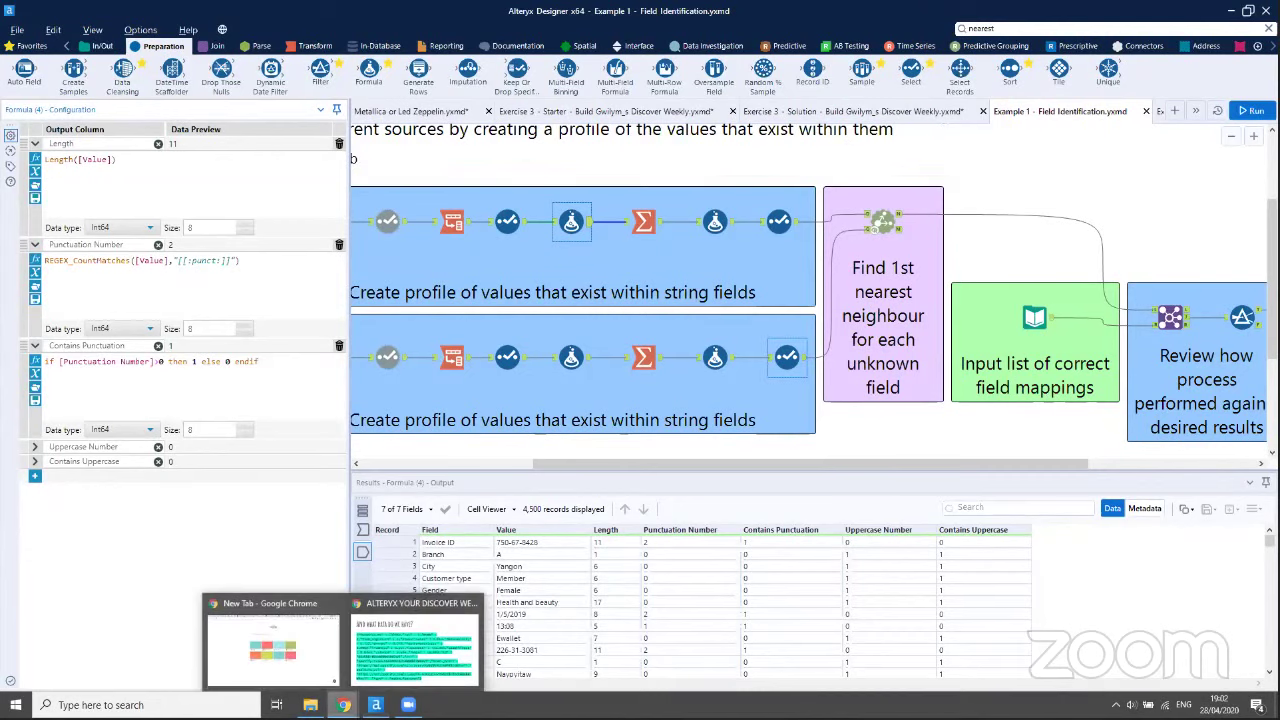
pyautogui.click(396, 650)
pyautogui.press('Right')
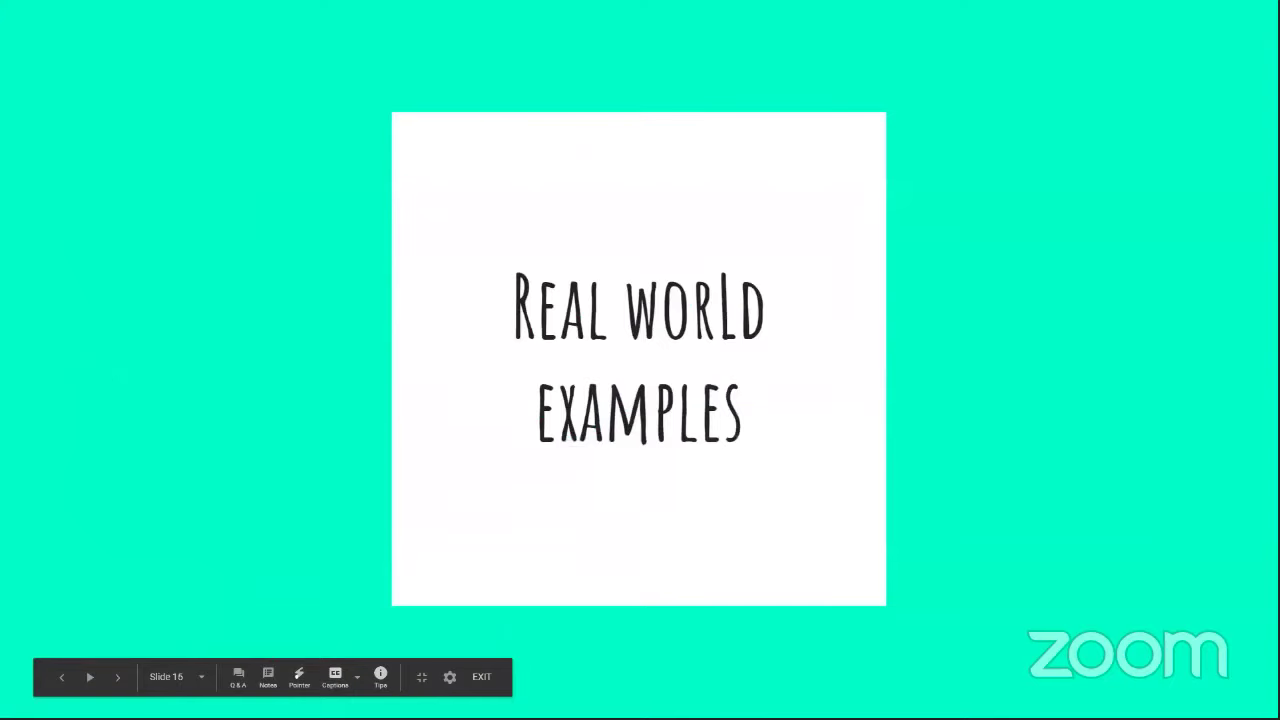
pyautogui.press('Right')
pyautogui.press('Right')
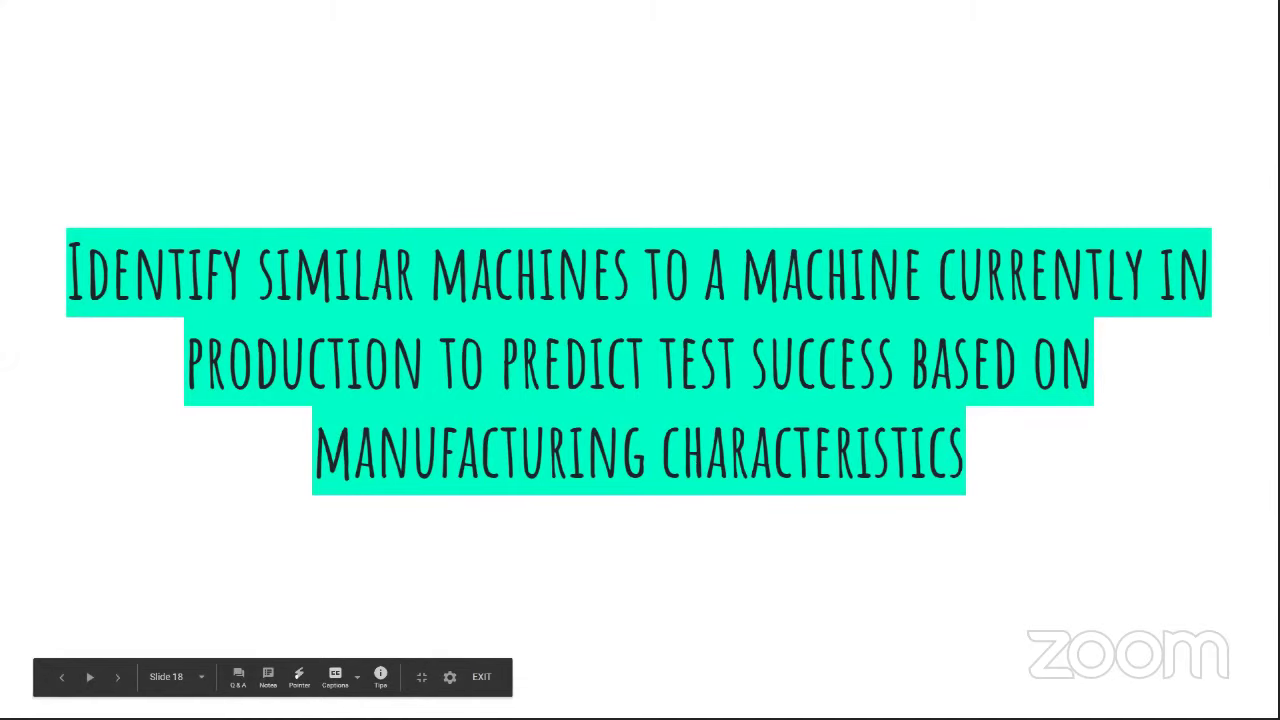
# Return to Alteryx Designer and bring up the Example 2 - Manufacturing Characteristics workflow
pyautogui.hotkey('alt', 'Tab')
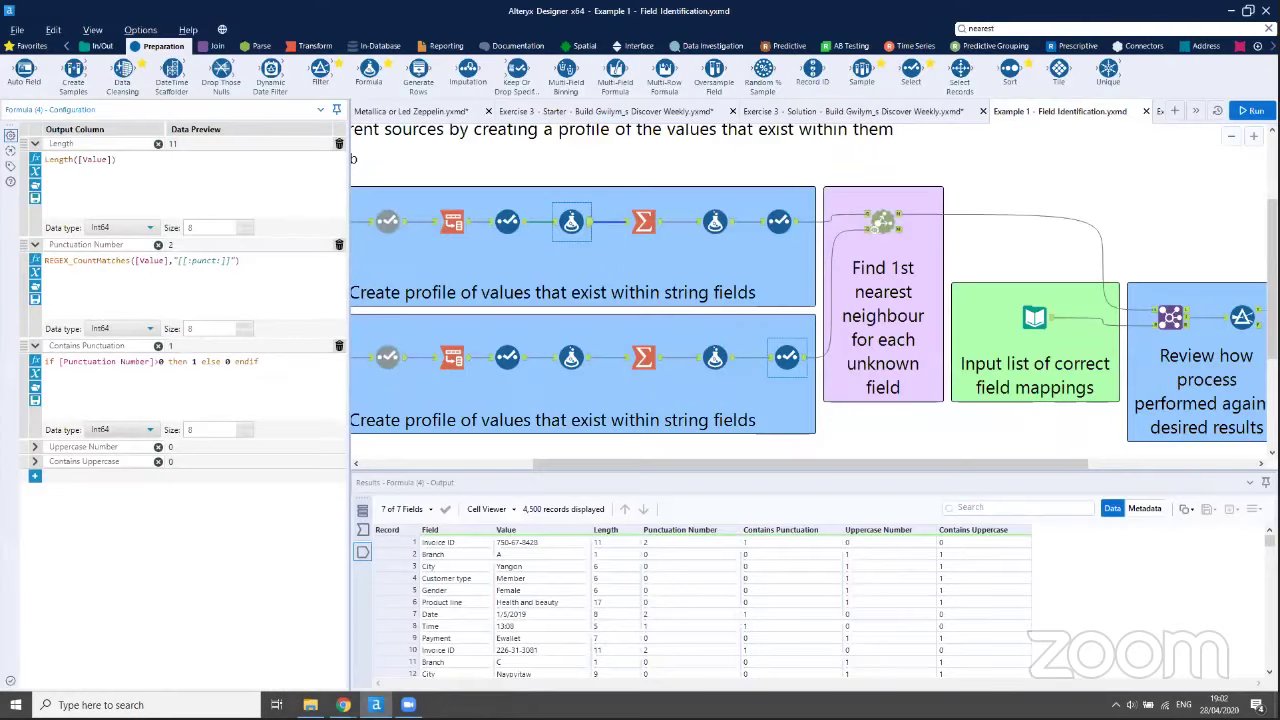
pyautogui.click(1160, 111)
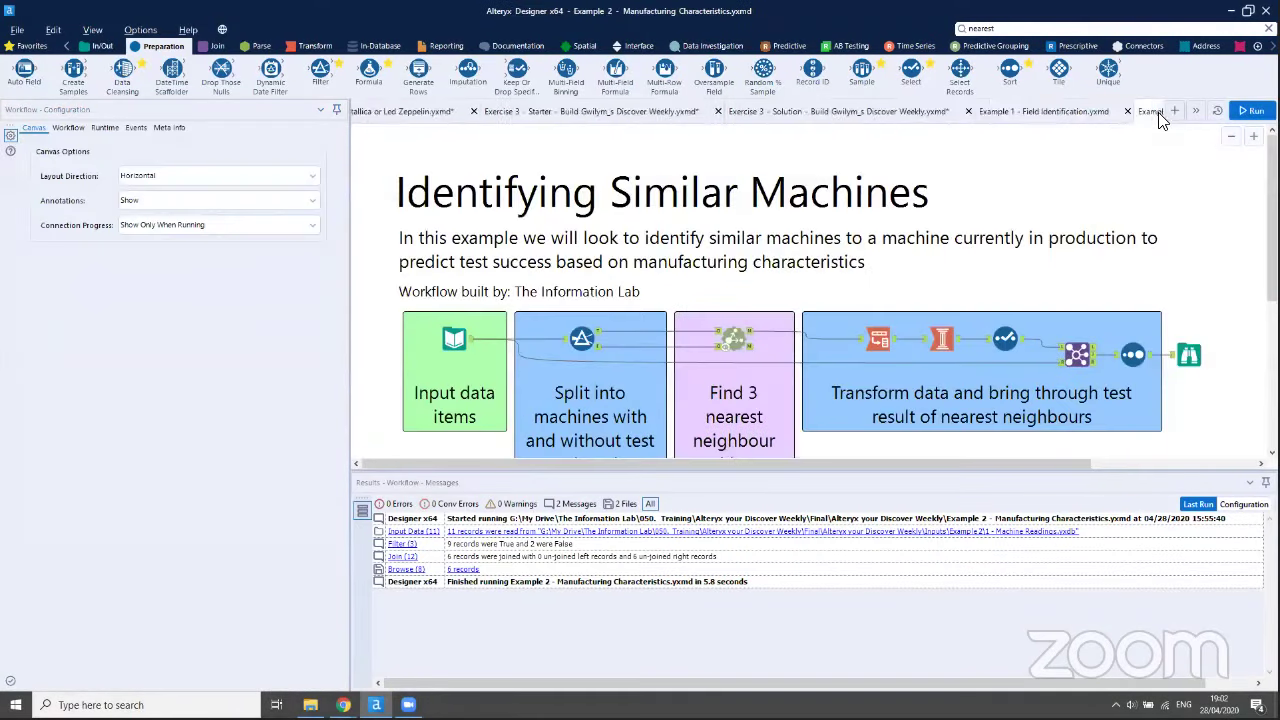
pyautogui.scroll(-1, 1090, 235)
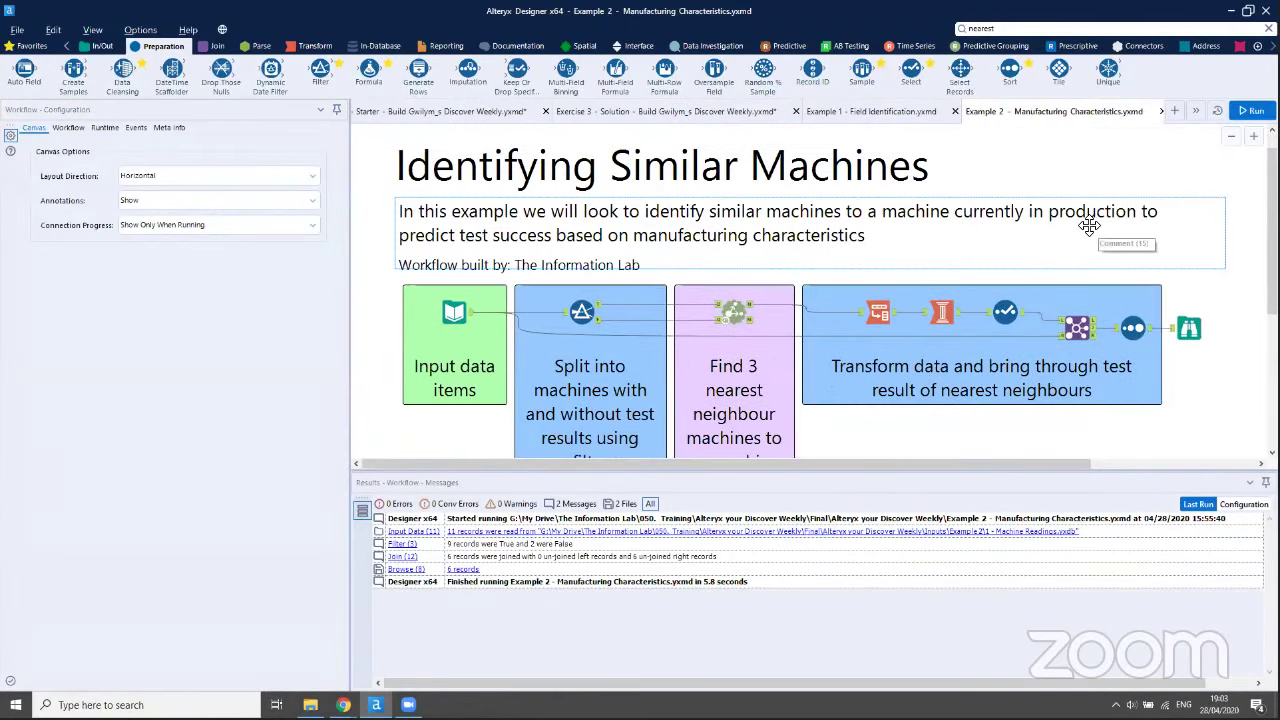
pyautogui.scroll(-1, 1114, 197)
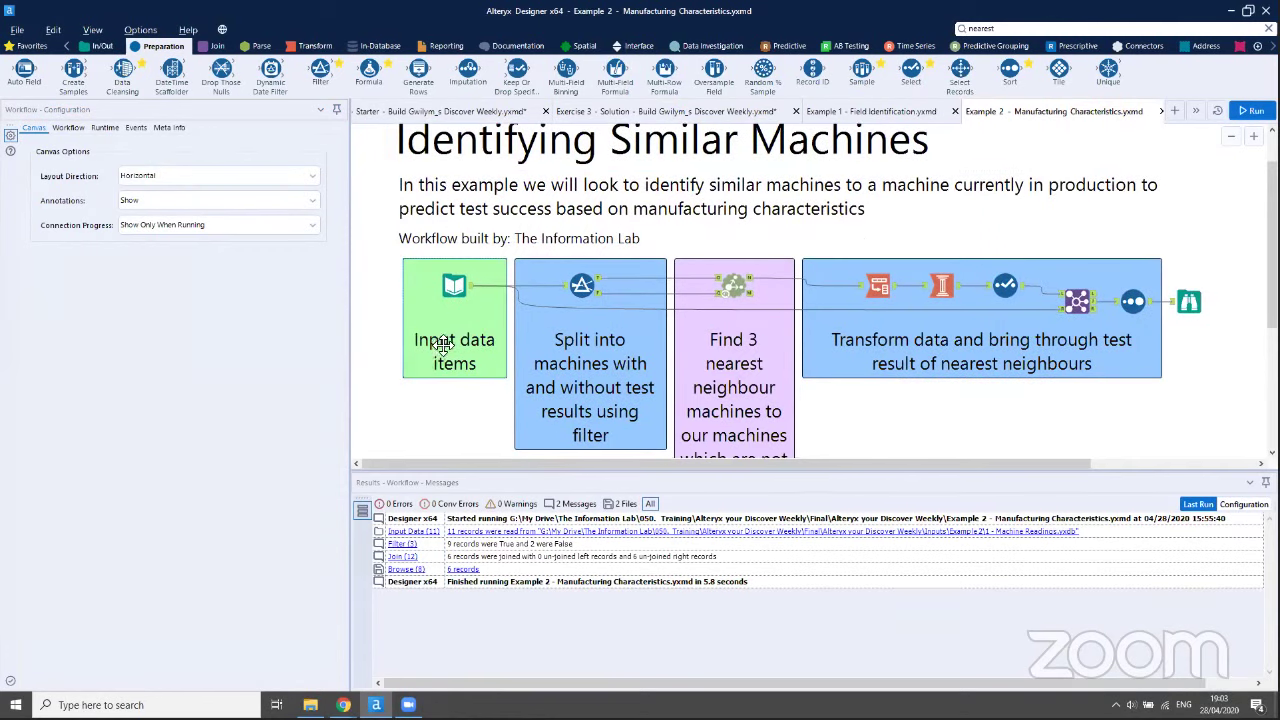
# Examine the machine readings records in an enlarged results area and mark machines 001X to 009X with an on-screen bracket
pyautogui.click(469, 303)
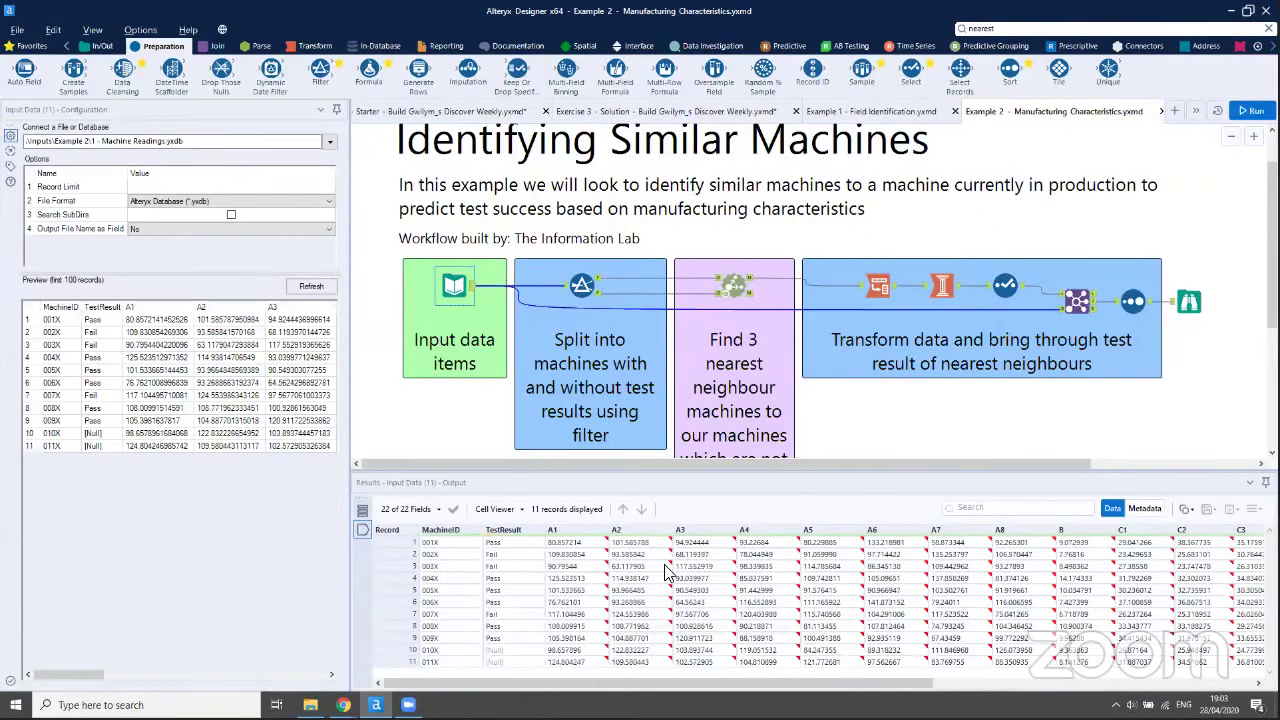
pyautogui.moveTo(648, 474); pyautogui.dragTo(626, 394)
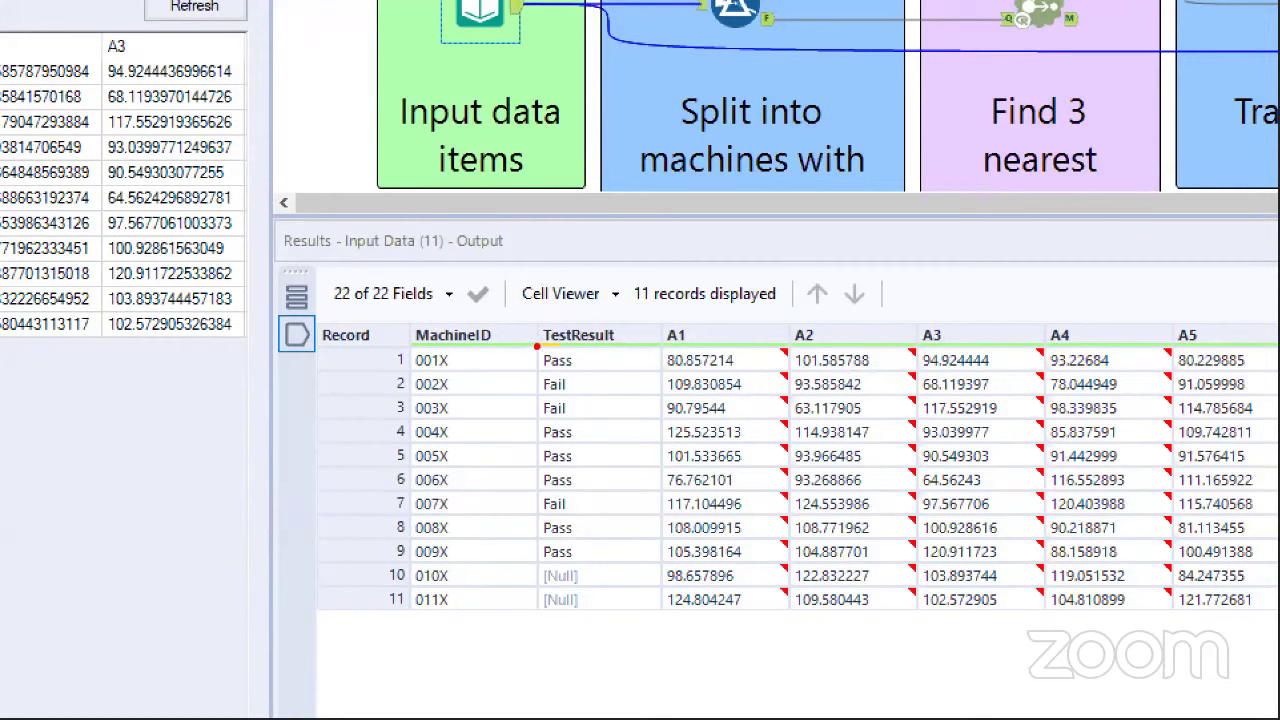
pyautogui.moveTo(466, 354)
pyautogui.mouseDown()
pyautogui.moveTo(518, 357)
pyautogui.moveTo(514, 530)
pyautogui.moveTo(489, 565)
pyautogui.mouseUp()
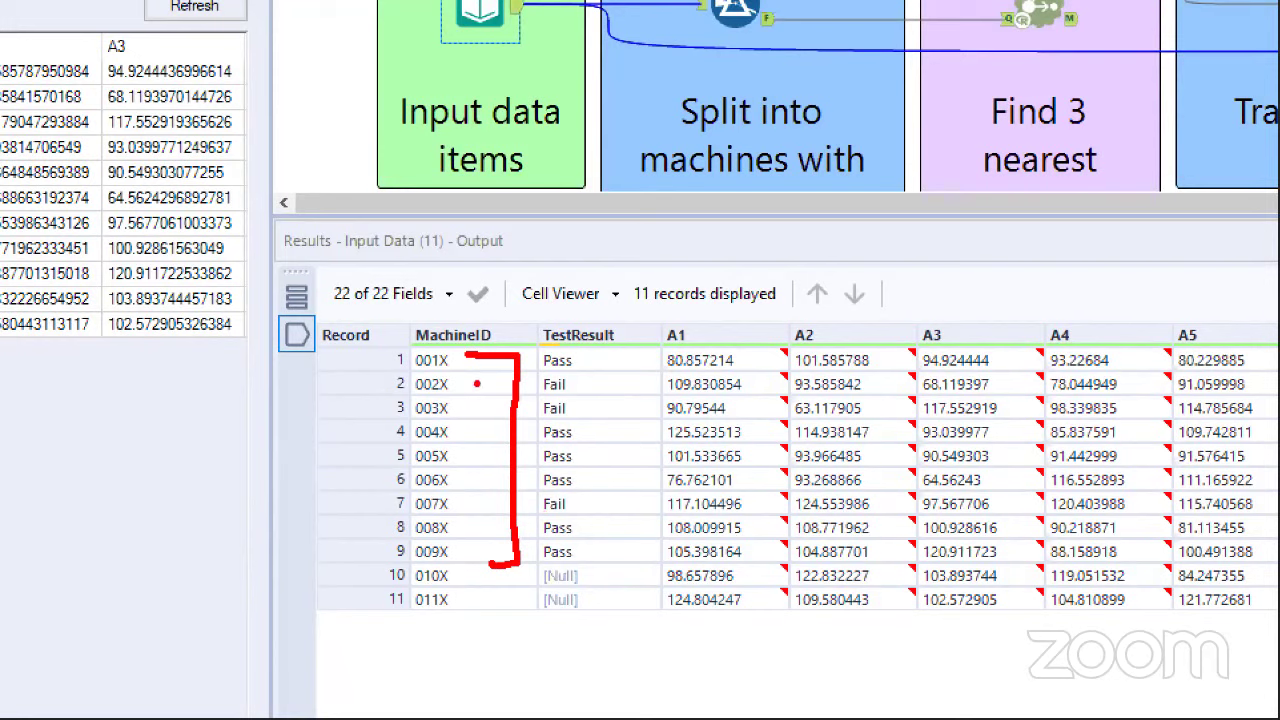
pyautogui.moveTo(477, 383); pyautogui.dragTo(486, 398)
pyautogui.moveTo(486, 498); pyautogui.dragTo(485, 508)
pyautogui.moveTo(459, 562)
pyautogui.mouseDown()
pyautogui.moveTo(415, 562)
pyautogui.moveTo(401, 592)
pyautogui.moveTo(437, 611)
pyautogui.moveTo(455, 590)
pyautogui.moveTo(456, 554)
pyautogui.mouseUp()
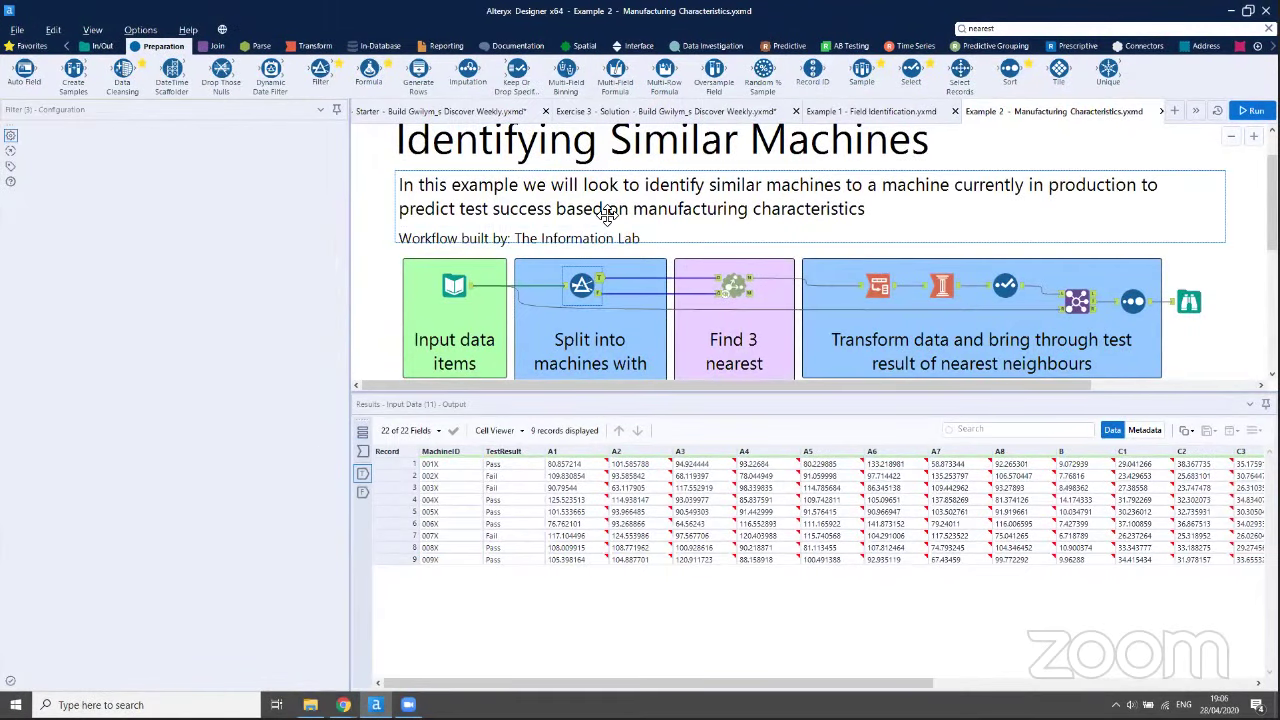
# Inspect the Filter tool's TestResult Is not null condition along with its True and False output records
pyautogui.click(583, 285)
pyautogui.scroll(-2, 590, 290)
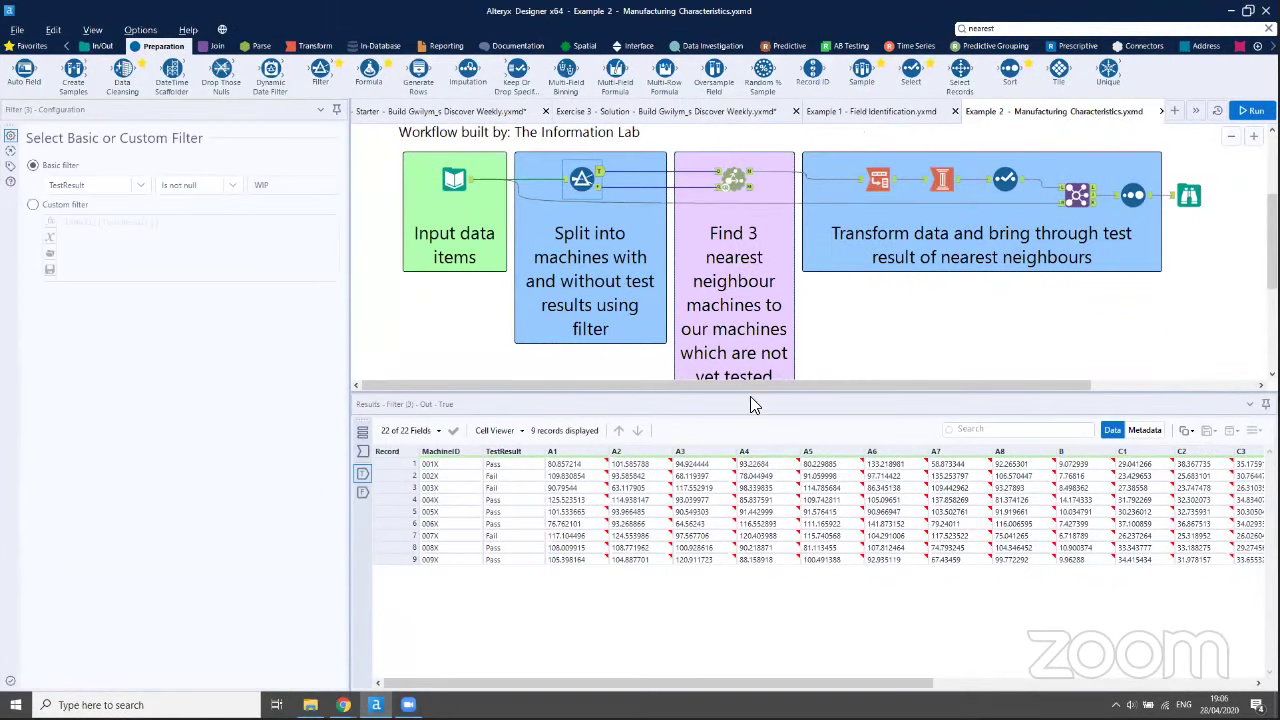
pyautogui.moveTo(750, 396); pyautogui.dragTo(752, 436)
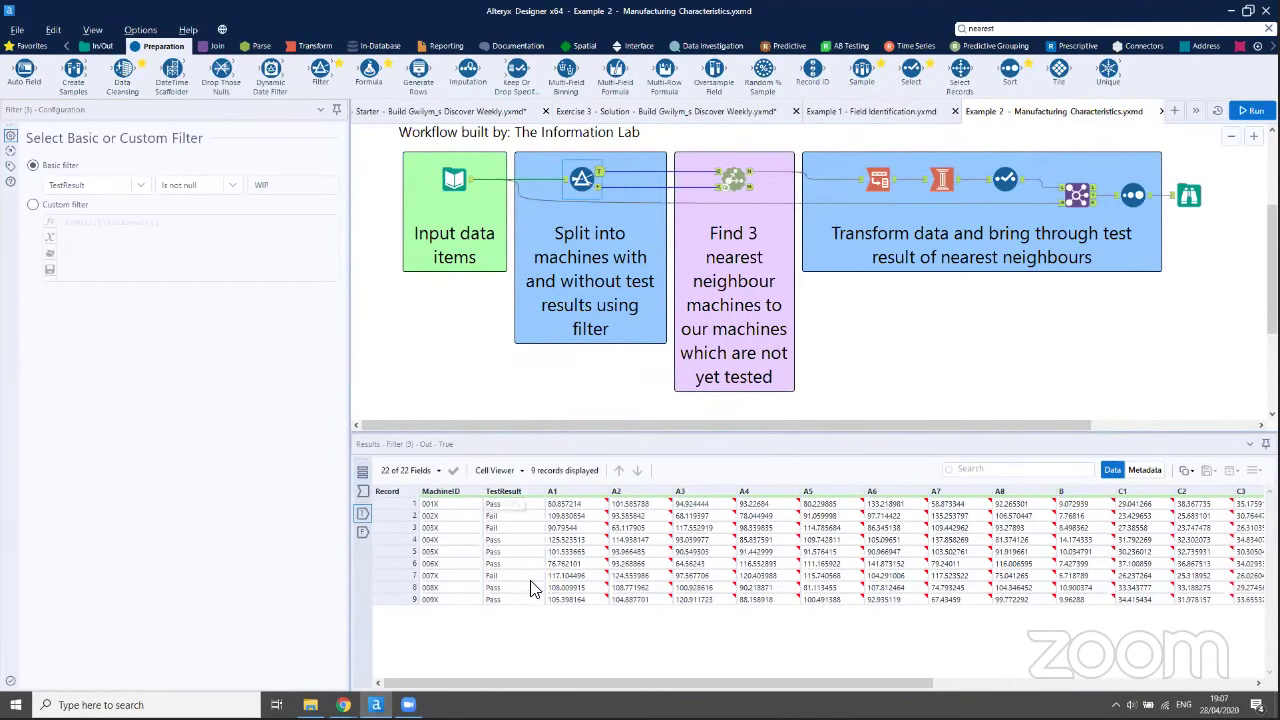
pyautogui.click(598, 188)
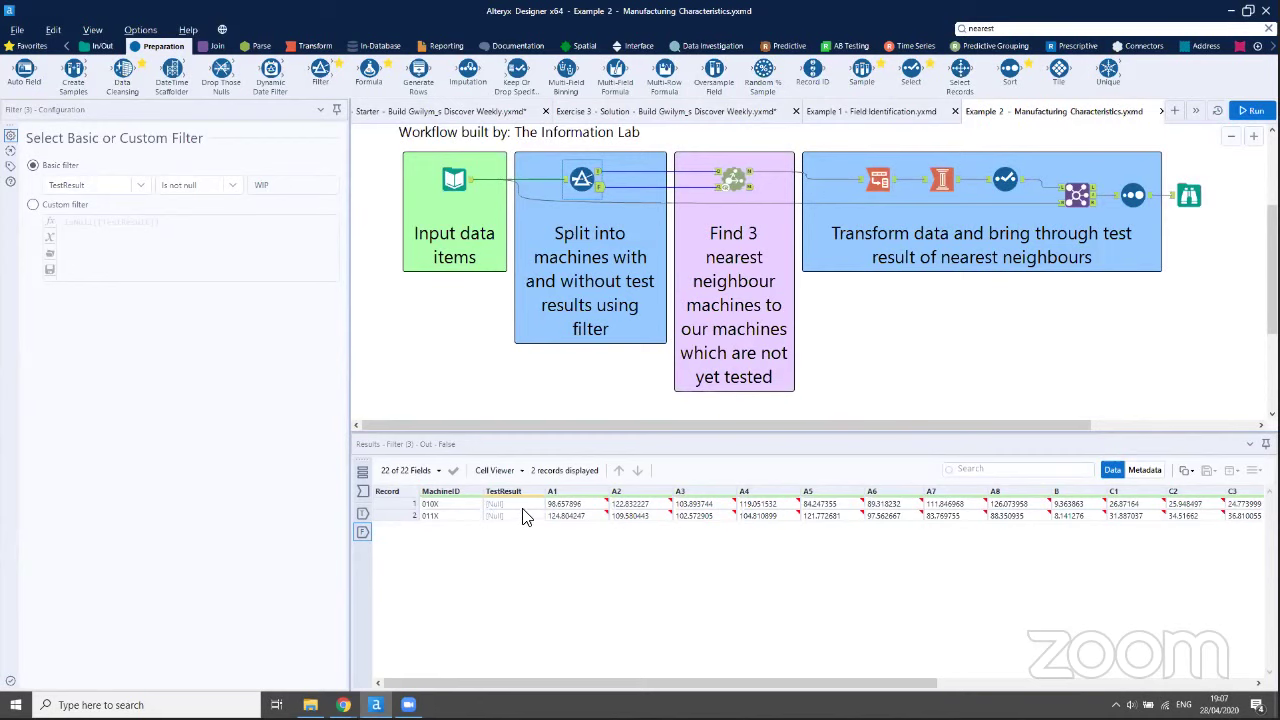
# Inspect the machine records from the Filter's True output through the Find Nearest Neighbors, Transpose and Select tools
pyautogui.click(600, 176)
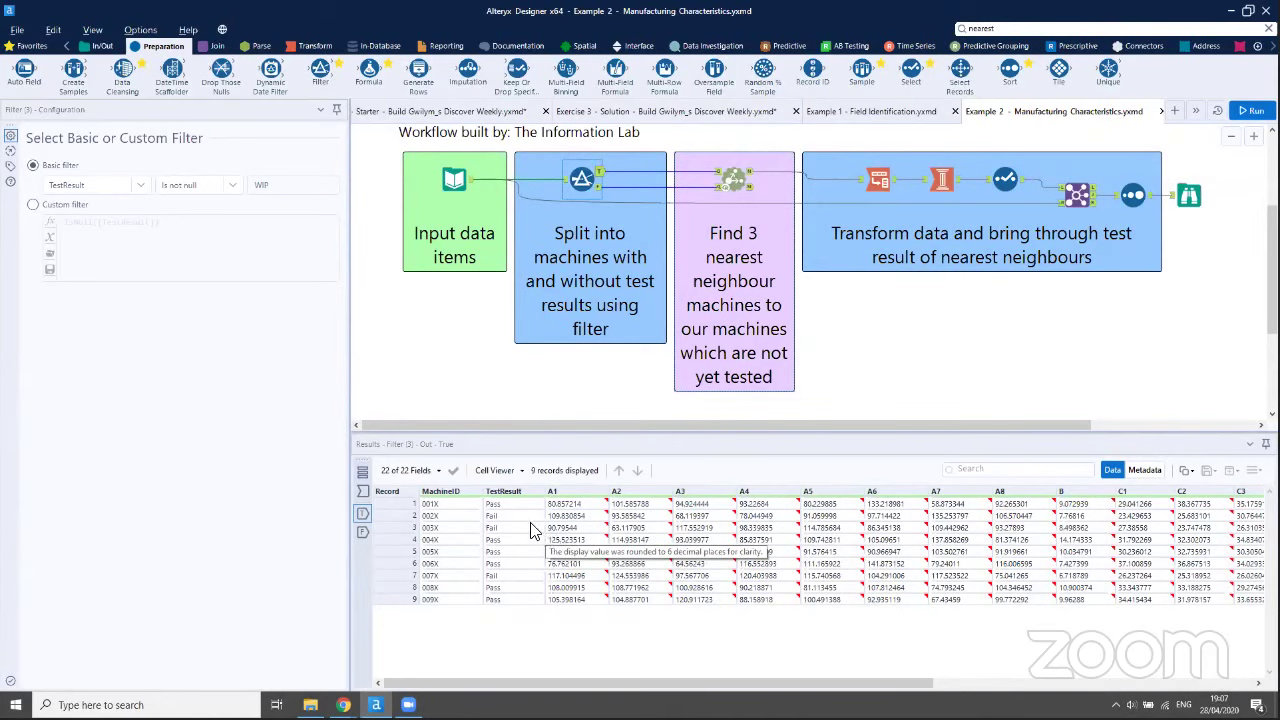
pyautogui.click(733, 181)
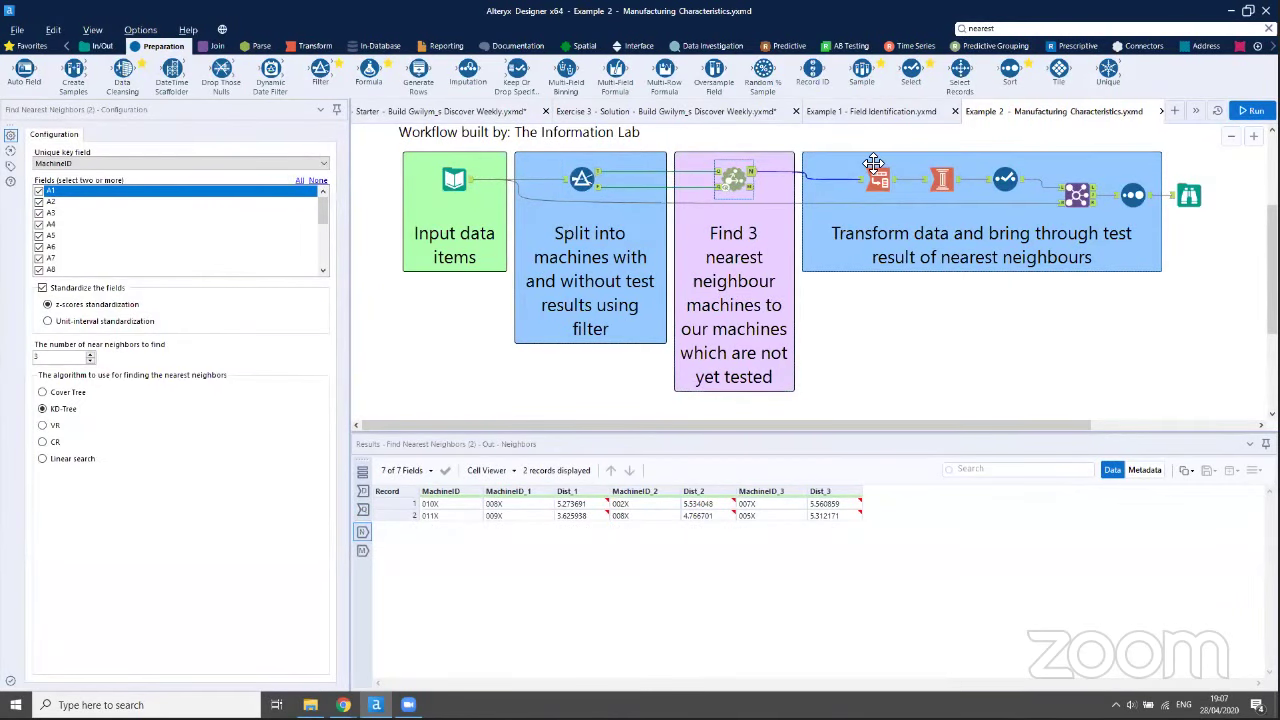
pyautogui.click(898, 187)
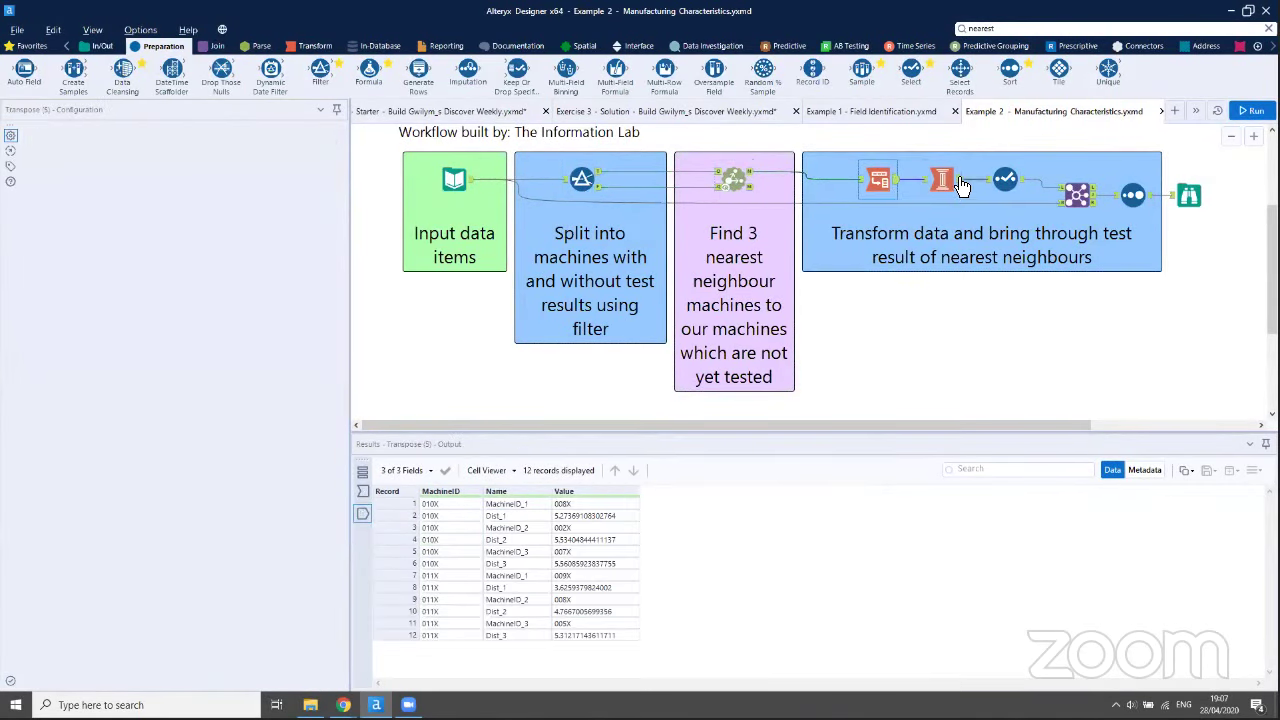
pyautogui.click(1012, 180)
pyautogui.click(1028, 189)
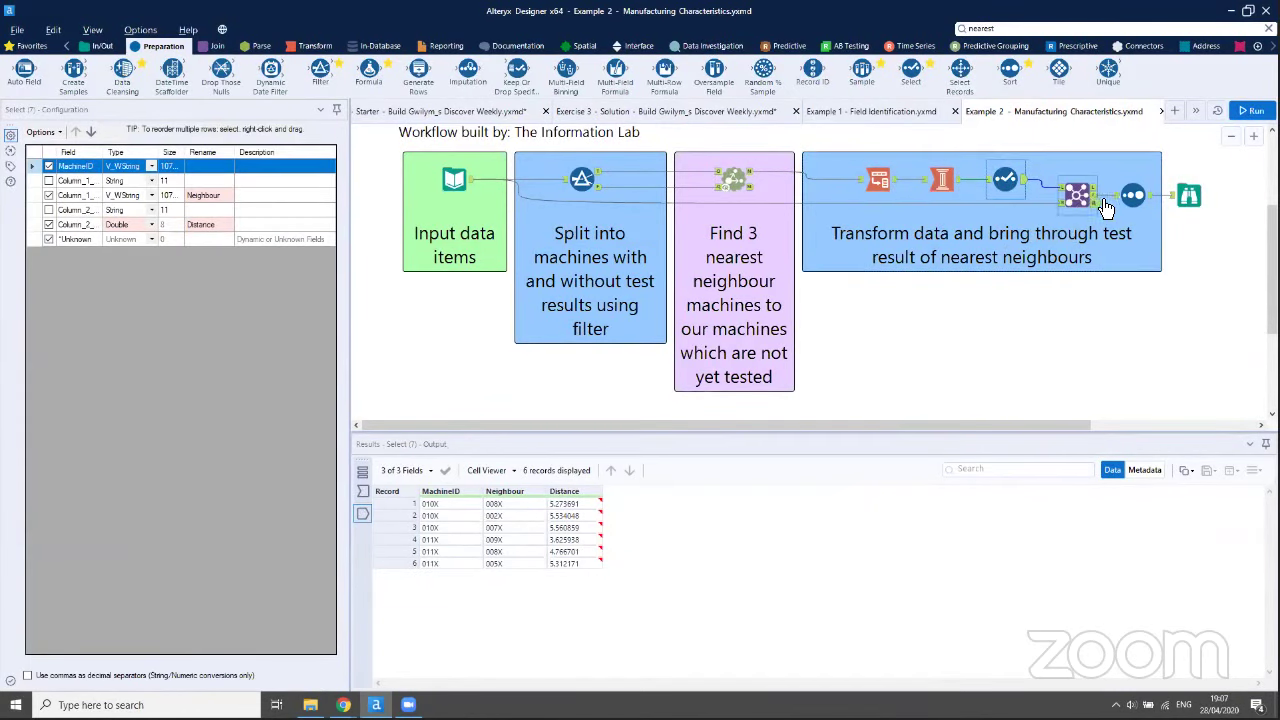
# Examine the Join and Sort tools' settings and output, and review the nearest neighbours' distances and test results in the final Browse tool
pyautogui.click(1080, 197)
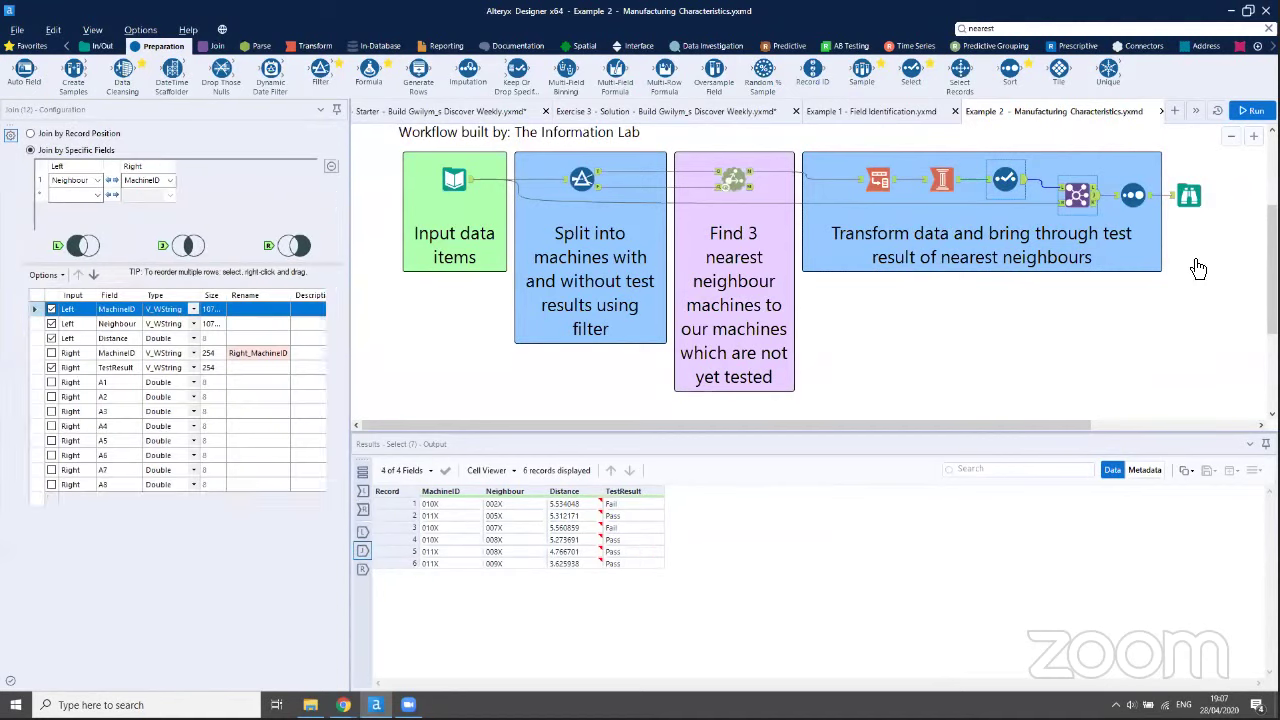
pyautogui.click(1189, 196)
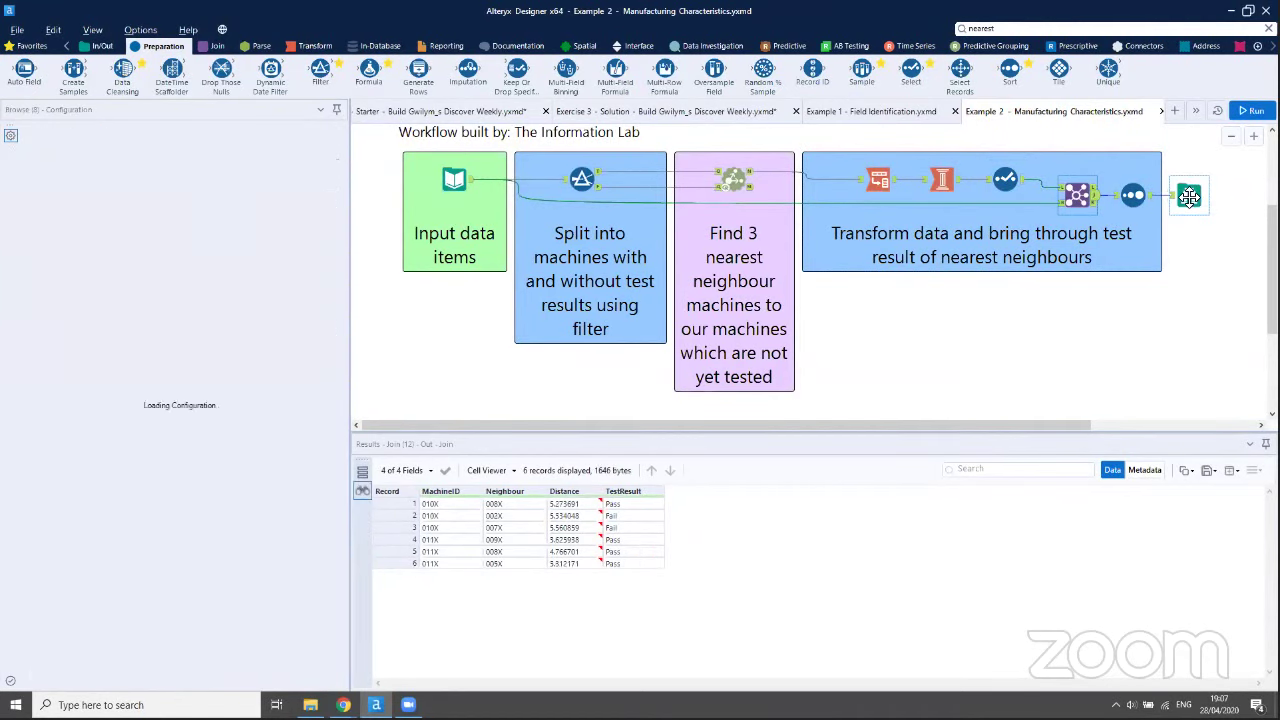
pyautogui.click(1133, 195)
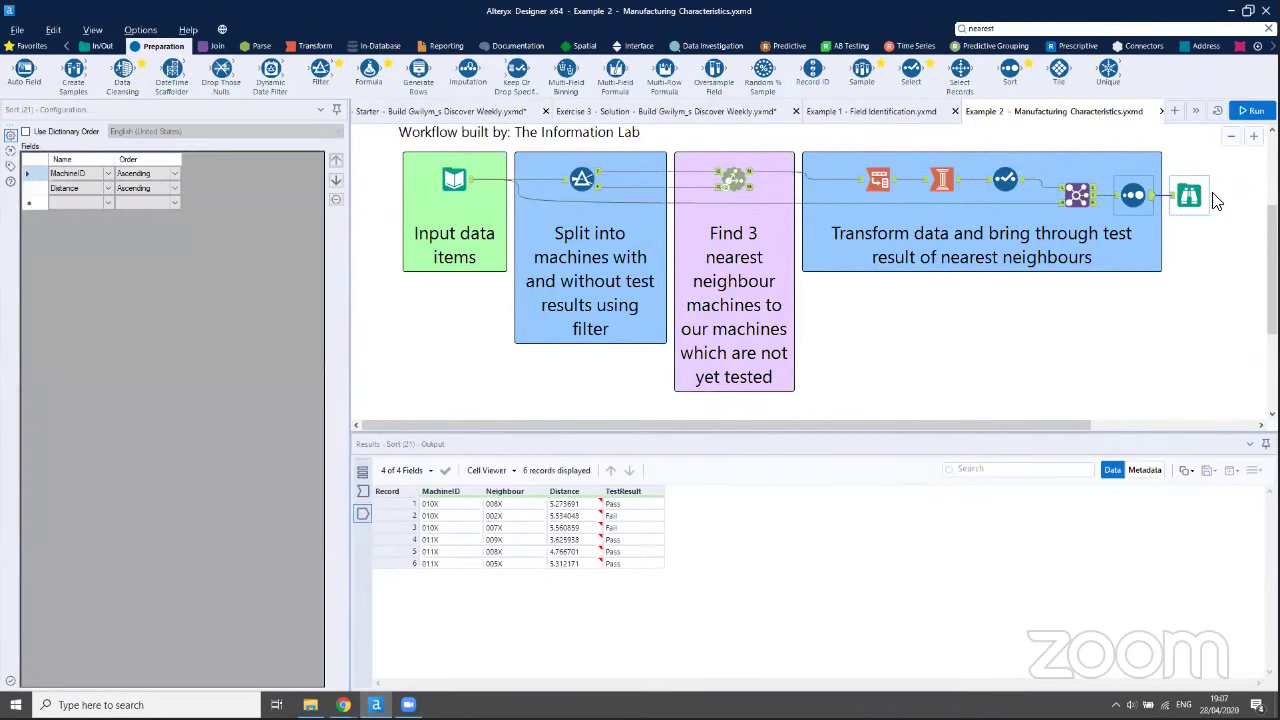
pyautogui.click(1203, 198)
pyautogui.scroll(3, 1206, 200)
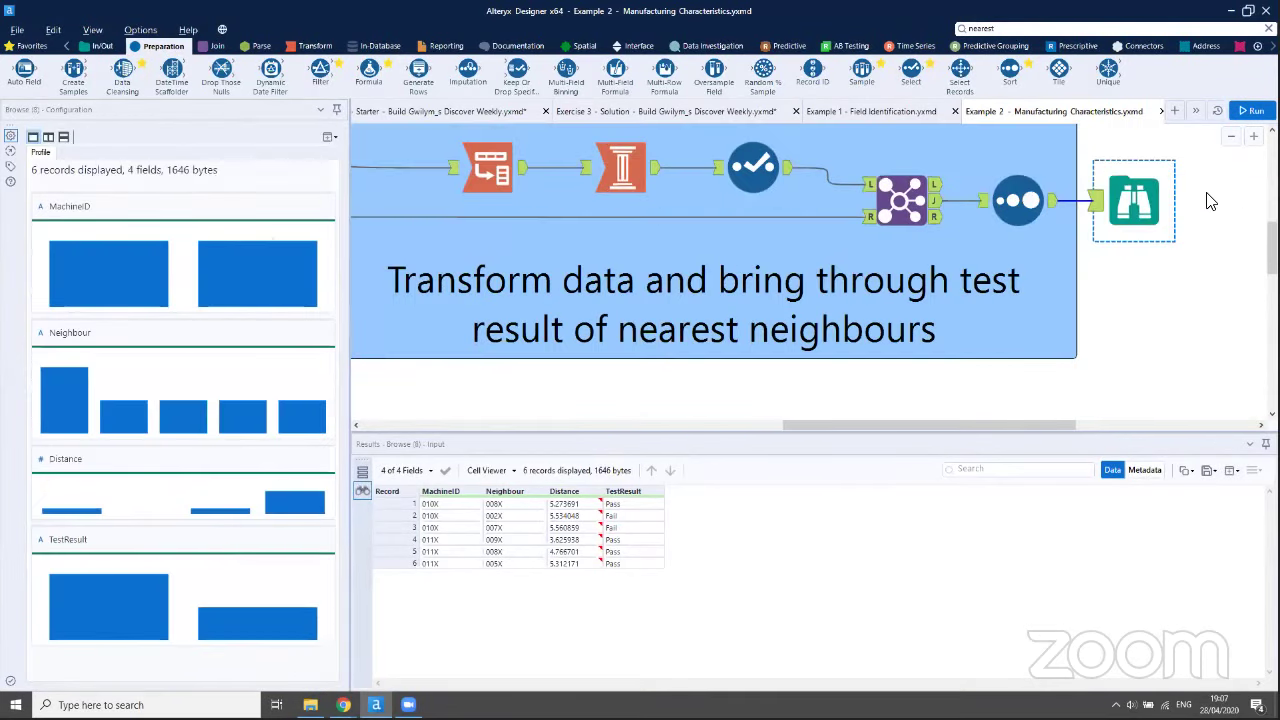
pyautogui.scroll(2, 1206, 200)
pyautogui.scroll(-4, 780, 337)
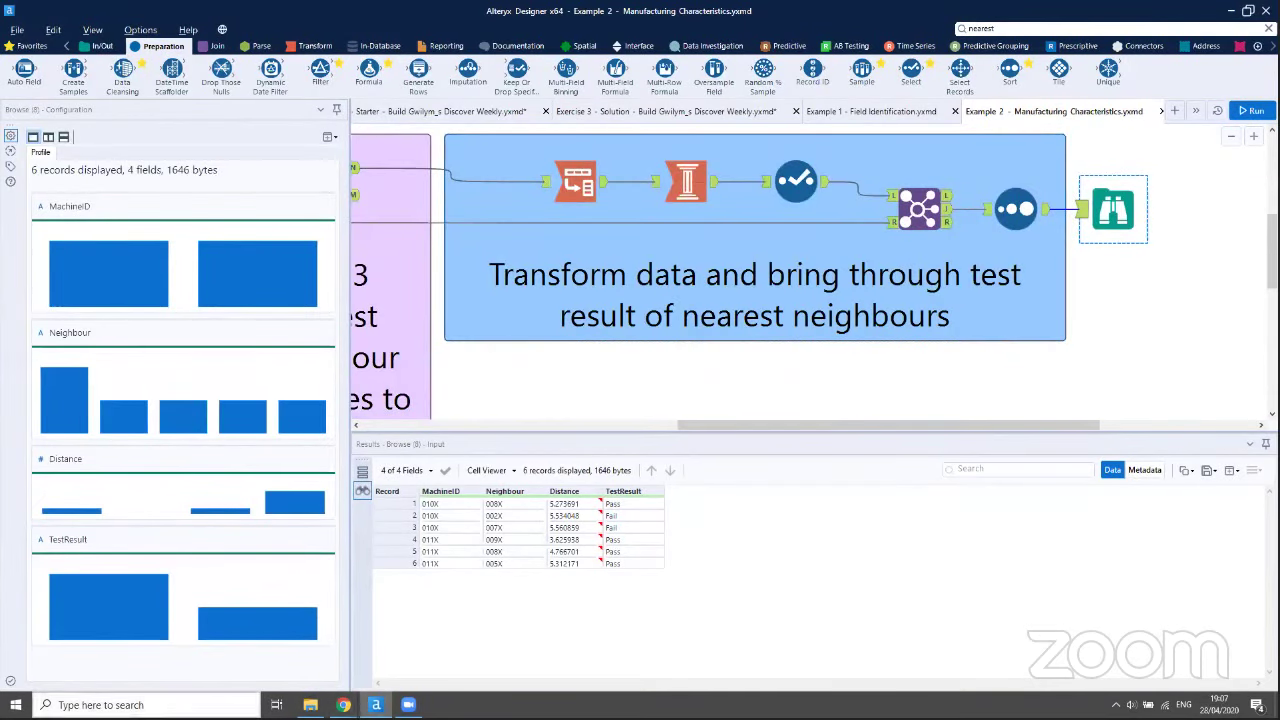